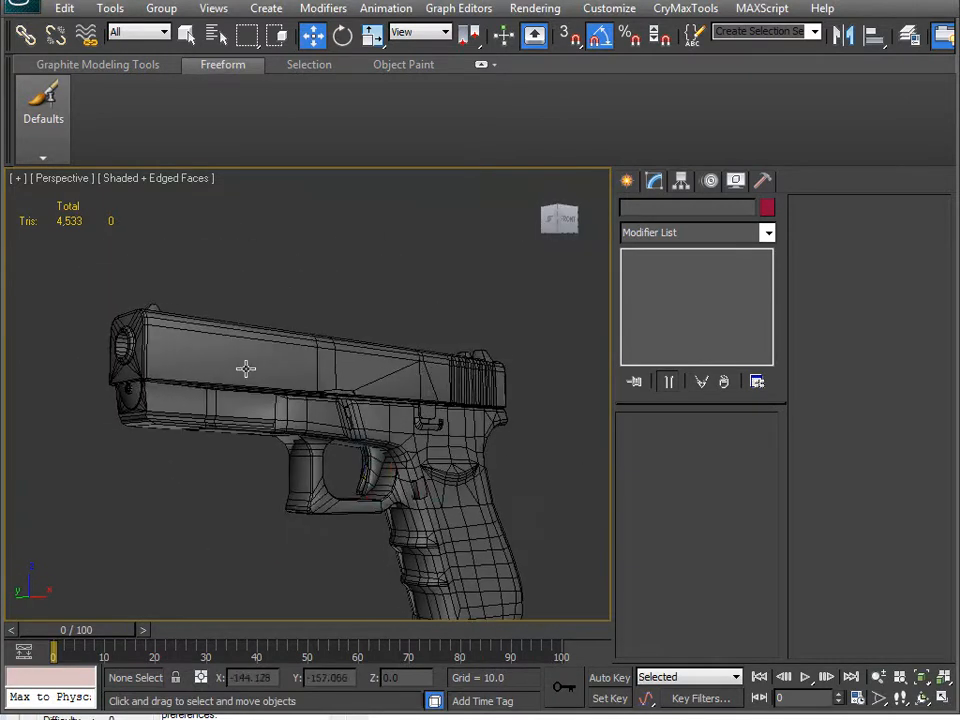
# Move the slide back along X by about 23 units to examine the rod inside the frame, and undo the move.
pyautogui.click(251, 379)
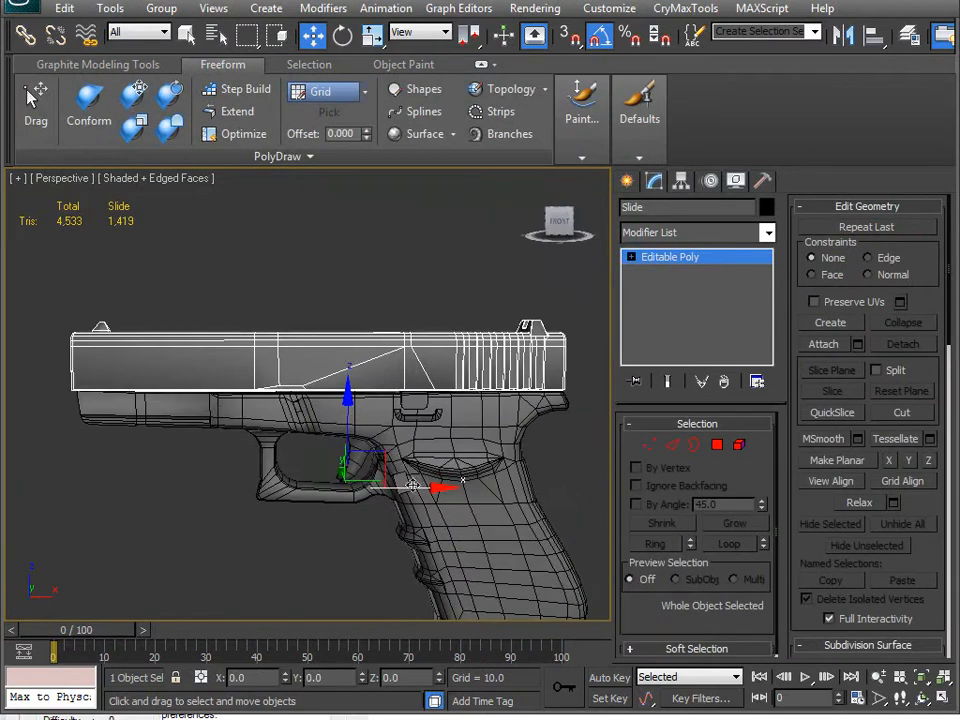
pyautogui.moveTo(405, 486); pyautogui.dragTo(505, 499)
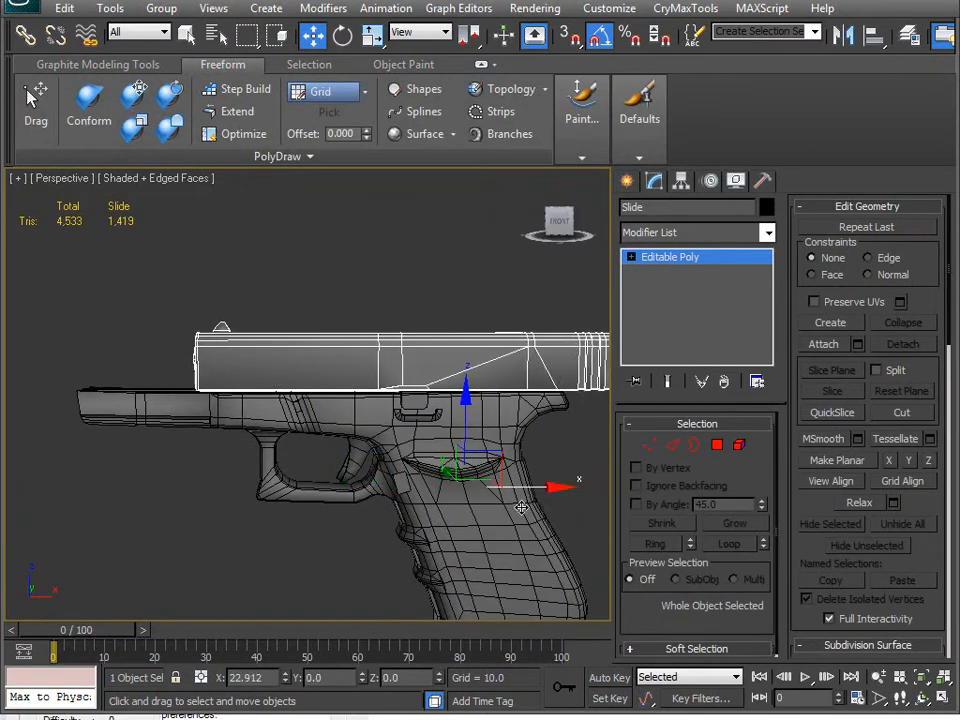
pyautogui.keyDown('alt'); pyautogui.moveTo(454, 496); pyautogui.dragTo(384, 586, button='middle'); pyautogui.keyUp('alt')
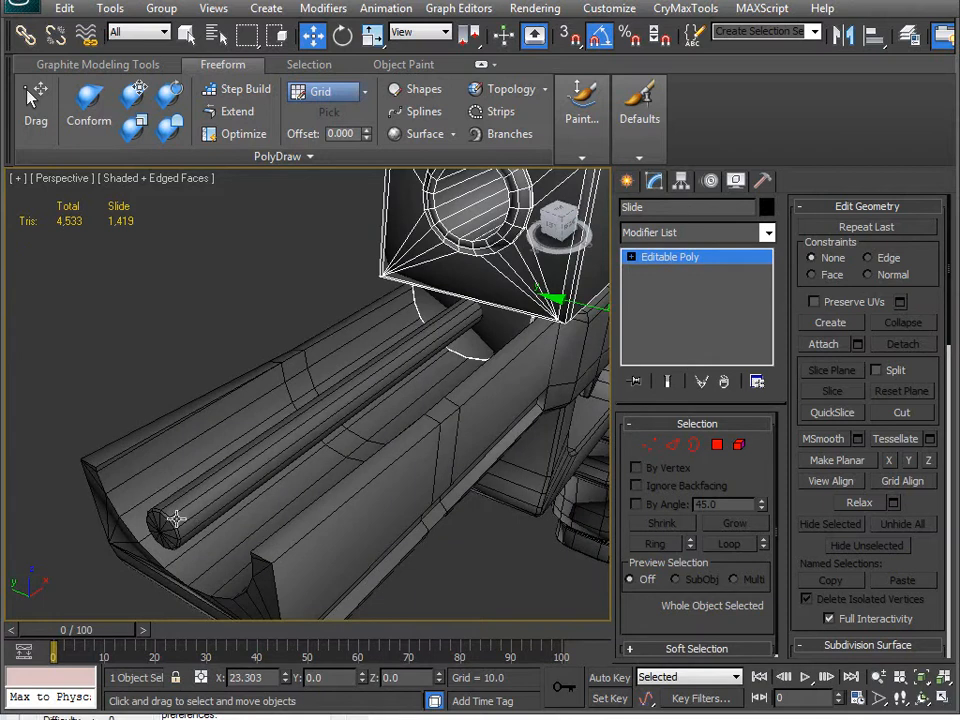
pyautogui.keyDown('alt'); pyautogui.moveTo(437, 303); pyautogui.dragTo(333, 424, button='middle'); pyautogui.keyUp('alt')
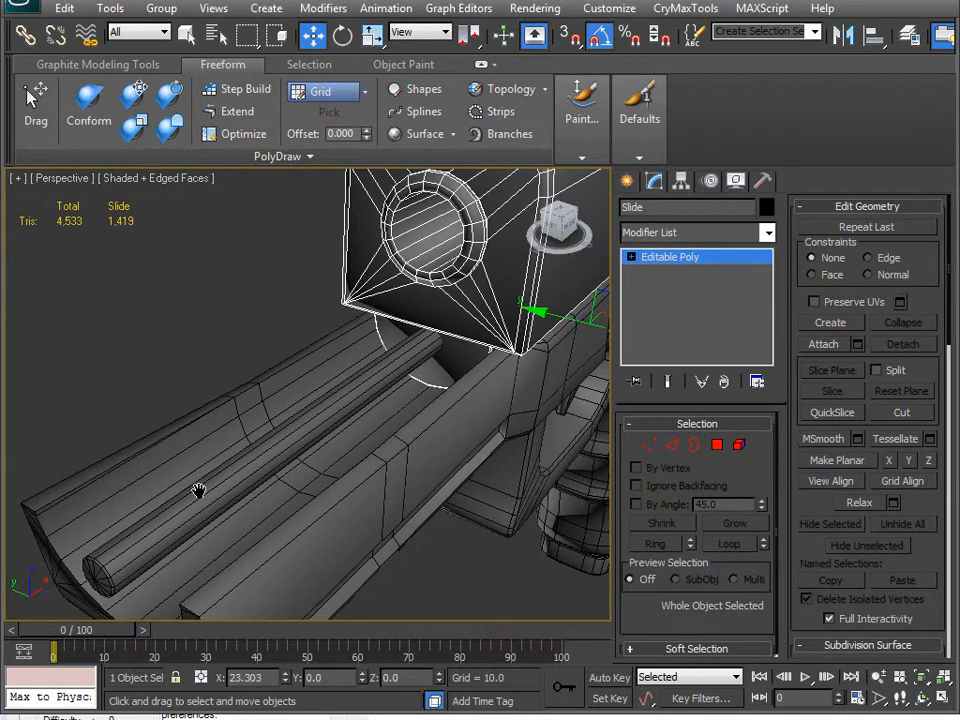
pyautogui.moveTo(201, 488); pyautogui.dragTo(210, 464, button='middle')
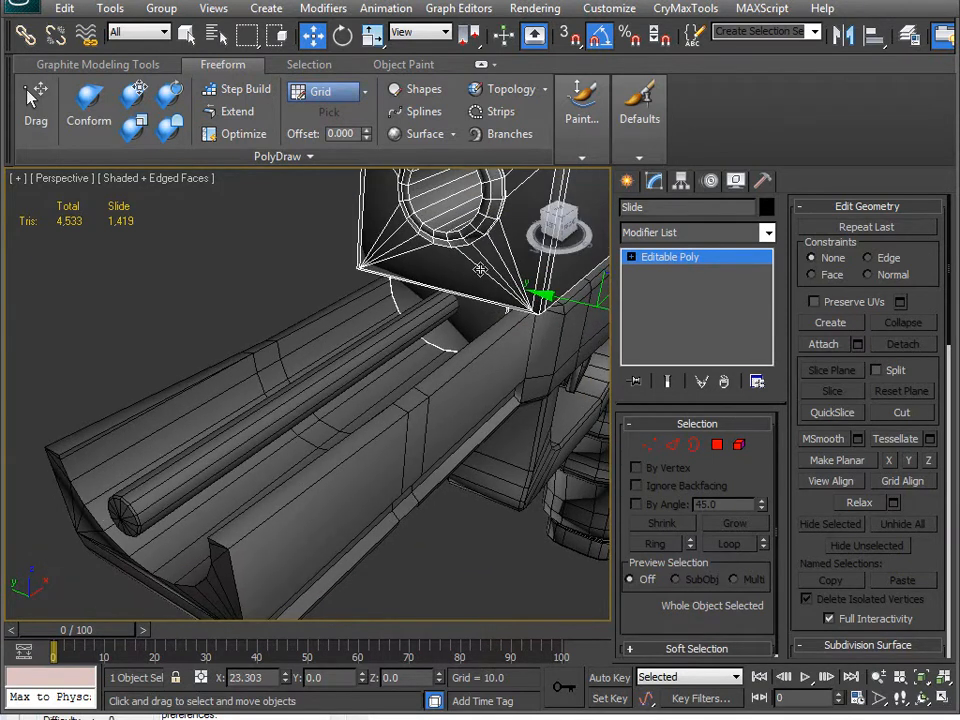
pyautogui.scroll(-5, 431, 332)
pyautogui.hotkey('ctrl', 'z')
# Examine the shell ejection port and how it sits in the opening of the slide.
pyautogui.keyDown('alt'); pyautogui.moveTo(446, 400); pyautogui.dragTo(352, 418, button='middle'); pyautogui.keyUp('alt')
pyautogui.click(351, 256)
pyautogui.moveTo(321, 313); pyautogui.dragTo(351, 437, button='middle')
pyautogui.scroll(-3, 285, 446)
pyautogui.scroll(5, 285, 446)
pyautogui.scroll(-3, 351, 438)
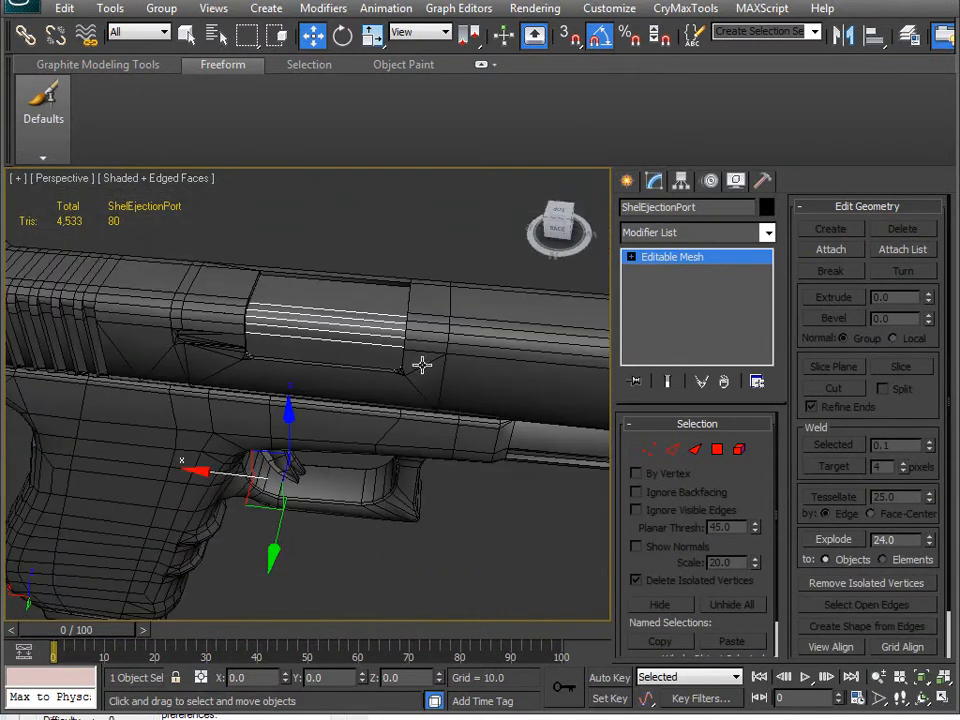
pyautogui.click(467, 349)
pyautogui.moveTo(439, 418); pyautogui.dragTo(392, 419, button='middle')
pyautogui.moveTo(187, 479)
pyautogui.mouseDown()
pyautogui.moveTo(90, 482)
pyautogui.moveTo(80, 500)
pyautogui.moveTo(178, 473)
pyautogui.mouseUp()
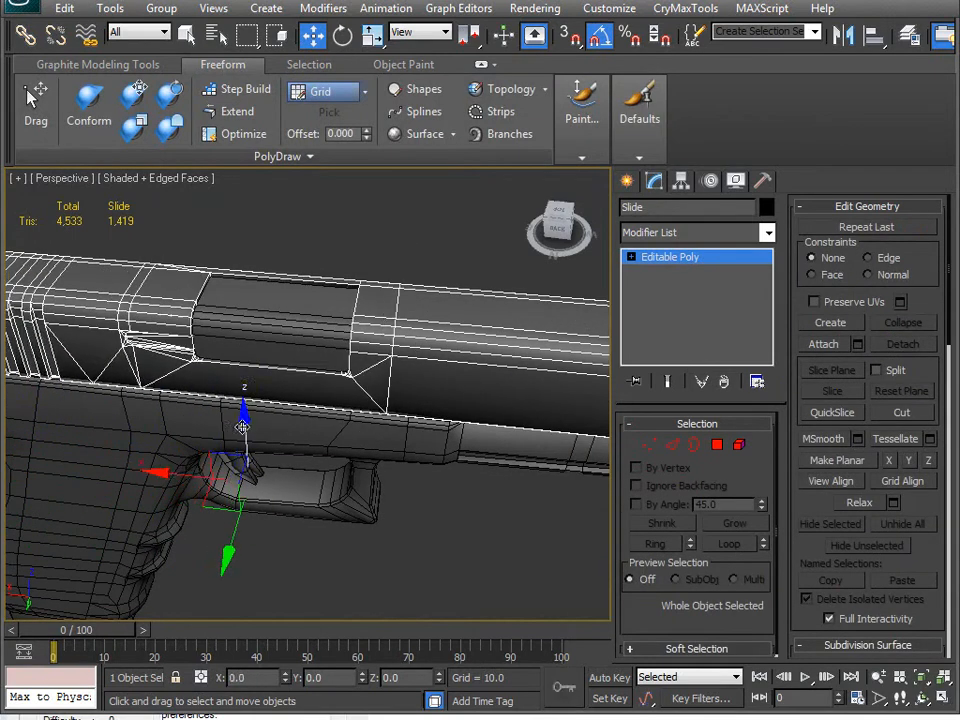
# Isolate the ShelEjectionPort object by hiding every unselected object.
pyautogui.click(319, 297)
pyautogui.rightClick(293, 317)
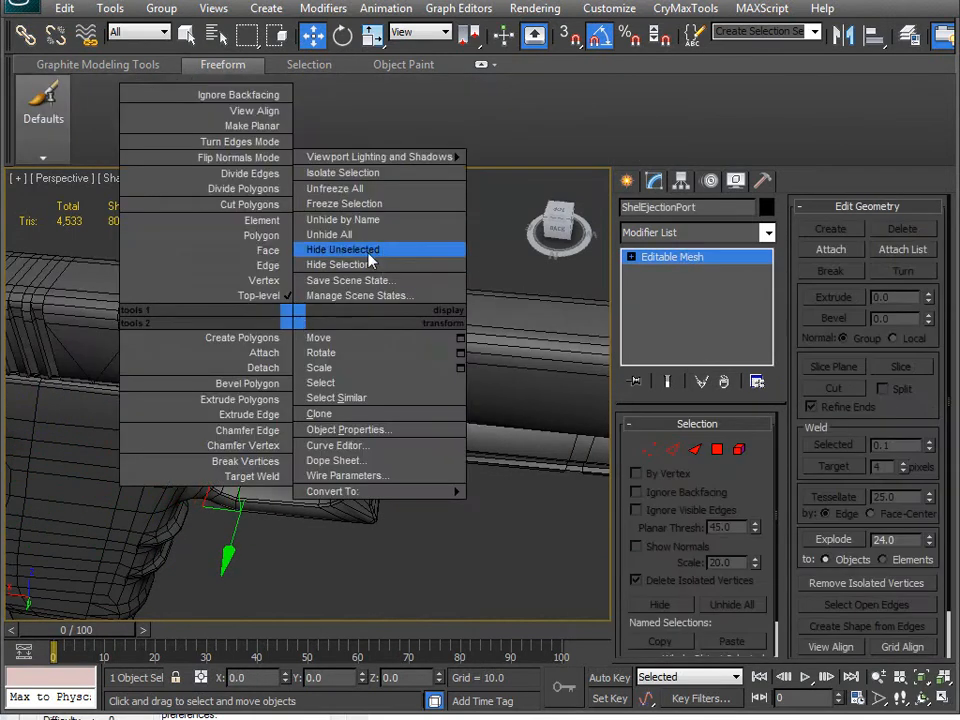
pyautogui.click(369, 251)
pyautogui.keyDown('alt'); pyautogui.moveTo(305, 448); pyautogui.dragTo(392, 369, button='middle'); pyautogui.keyUp('alt')
pyautogui.press('z')
pyautogui.keyDown('alt'); pyautogui.moveTo(336, 414); pyautogui.dragTo(265, 487, button='middle'); pyautogui.keyUp('alt')
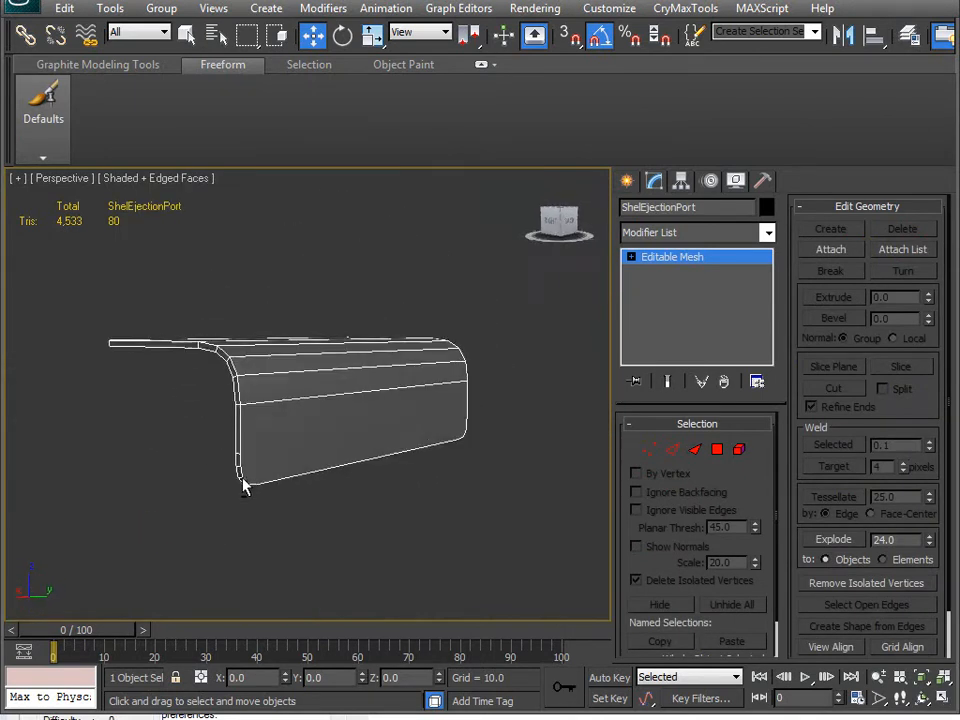
# Select the outer-surface polygons of the shell ejection port and check the thickness behind them.
pyautogui.click(366, 432)
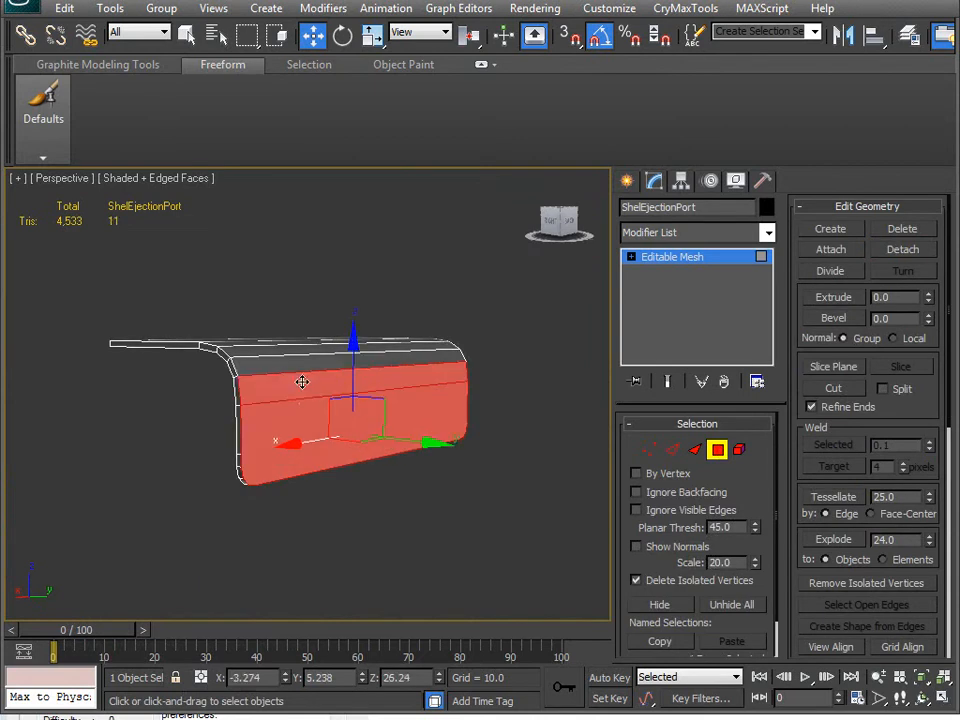
pyautogui.keyDown('alt'); pyautogui.moveTo(300, 381); pyautogui.dragTo(287, 518, button='middle'); pyautogui.keyUp('alt')
pyautogui.keyDown('ctrl'); pyautogui.click(271, 371); pyautogui.keyUp('ctrl')
pyautogui.keyDown('alt'); pyautogui.moveTo(271, 371); pyautogui.dragTo(378, 344, button='middle'); pyautogui.keyUp('alt')
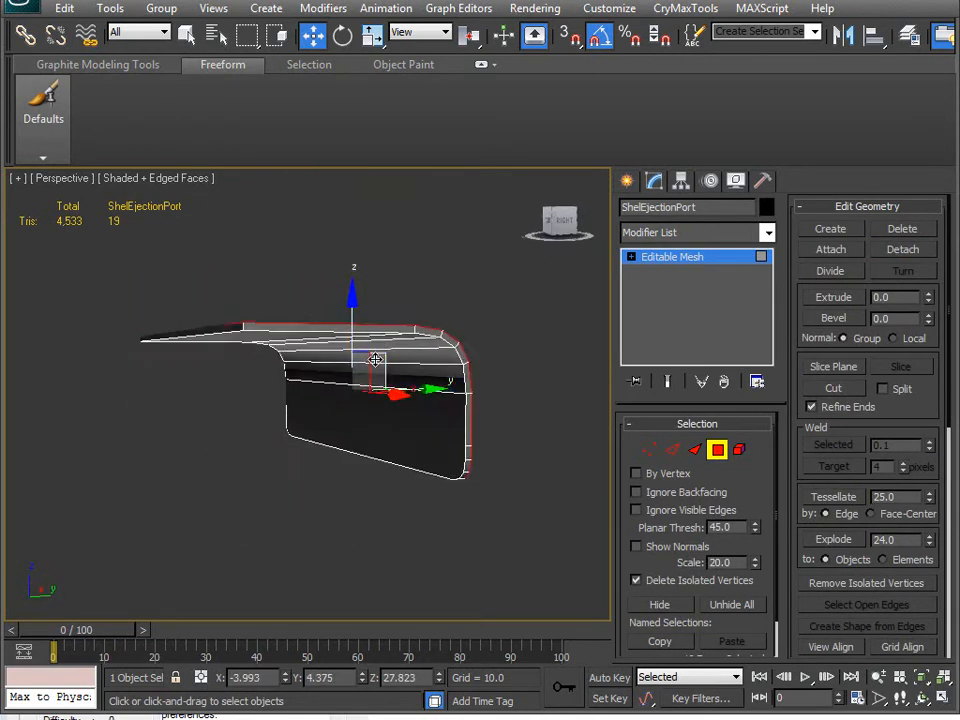
pyautogui.scroll(3, 373, 364)
pyautogui.moveTo(440, 391); pyautogui.dragTo(386, 374, button='middle')
pyautogui.moveTo(493, 300); pyautogui.dragTo(602, 333, button='middle')
pyautogui.moveTo(373, 449); pyautogui.dragTo(393, 389, button='middle')
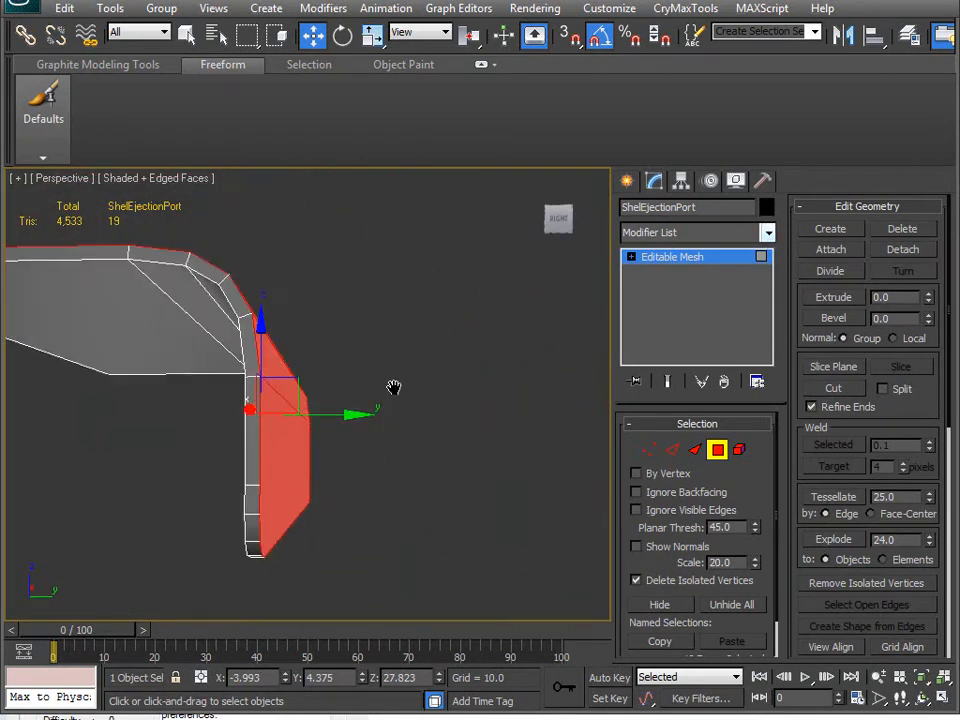
pyautogui.keyDown('alt'); pyautogui.moveTo(592, 462); pyautogui.dragTo(373, 511, button='middle'); pyautogui.keyUp('alt')
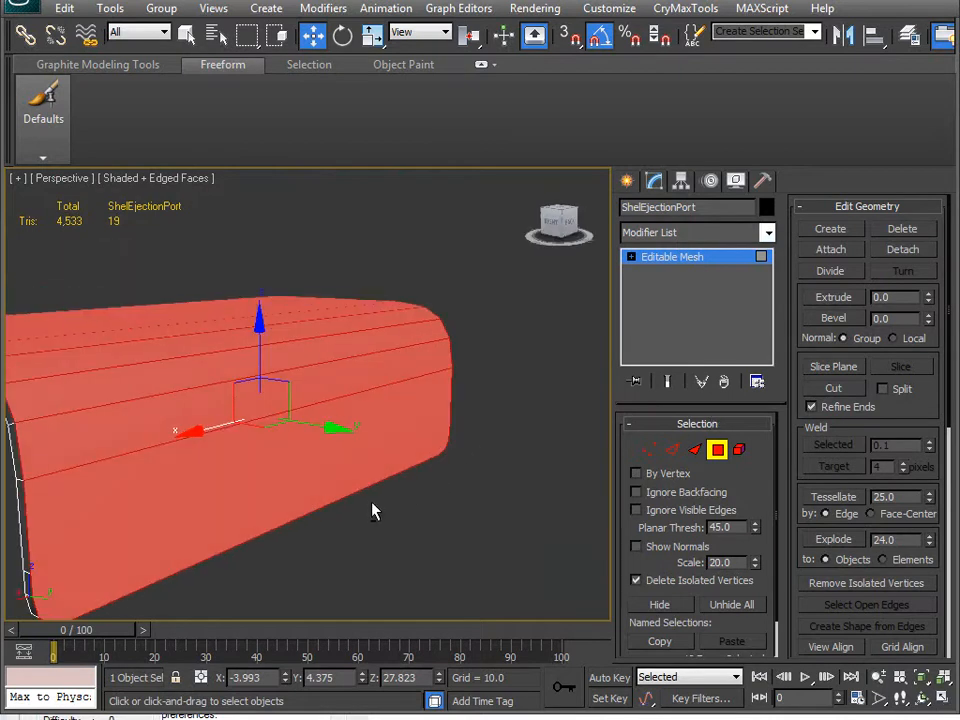
pyautogui.keyDown('alt'); pyautogui.moveTo(279, 433); pyautogui.dragTo(405, 338, button='middle'); pyautogui.keyUp('alt')
# Select the inner-surface polygons of the ejection port and convert the object to Editable Poly.
pyautogui.click(381, 403)
pyautogui.keyDown('ctrl'); pyautogui.click(364, 318); pyautogui.keyUp('ctrl')
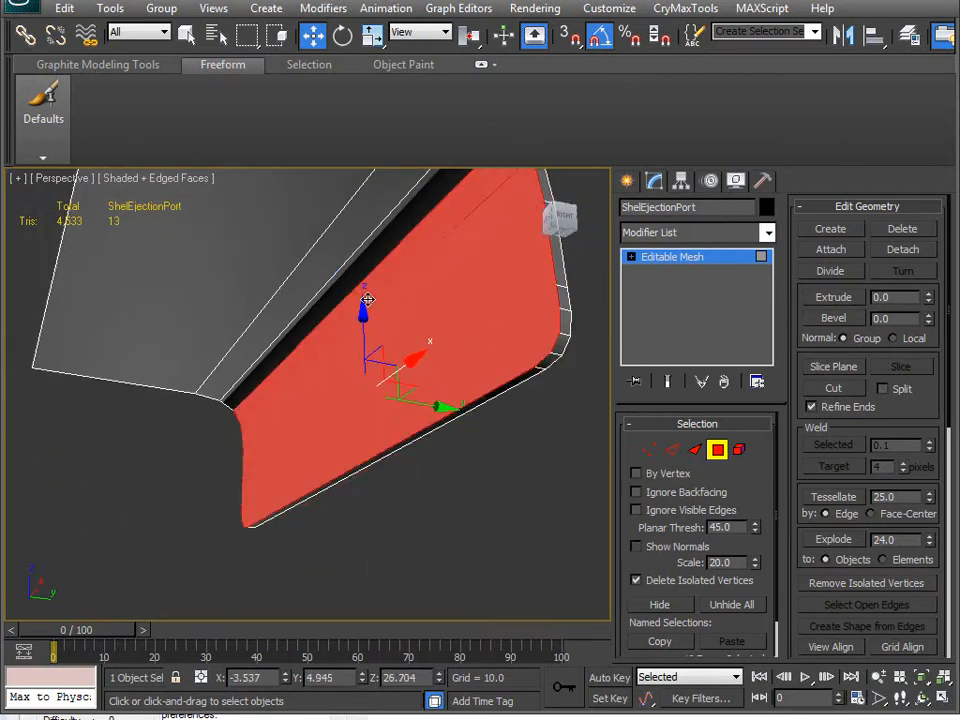
pyautogui.keyDown('ctrl'); pyautogui.click(347, 237); pyautogui.keyUp('ctrl')
pyautogui.keyDown('ctrl'); pyautogui.click(289, 210); pyautogui.keyUp('ctrl')
pyautogui.moveTo(289, 210); pyautogui.dragTo(260, 372, button='middle')
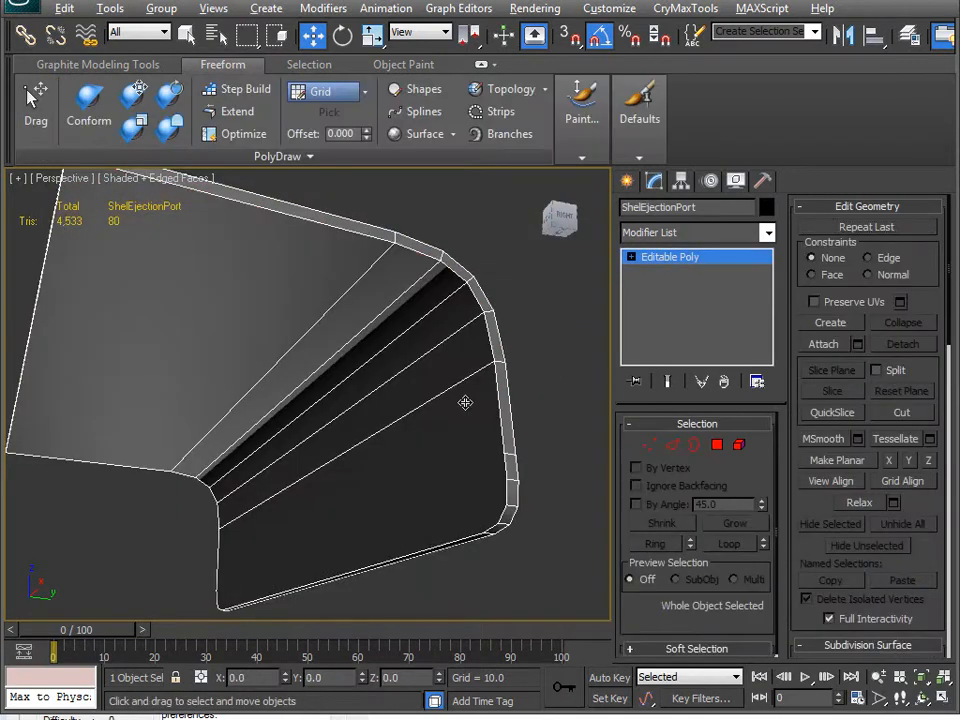
# Delete the inner and rim polygons of the ejection port, keeping only its outer surface.
pyautogui.keyDown('alt'); pyautogui.moveTo(484, 385); pyautogui.dragTo(364, 467, button='middle'); pyautogui.keyUp('alt')
pyautogui.keyDown('alt'); pyautogui.moveTo(317, 527); pyautogui.dragTo(380, 510, button='middle'); pyautogui.keyUp('alt')
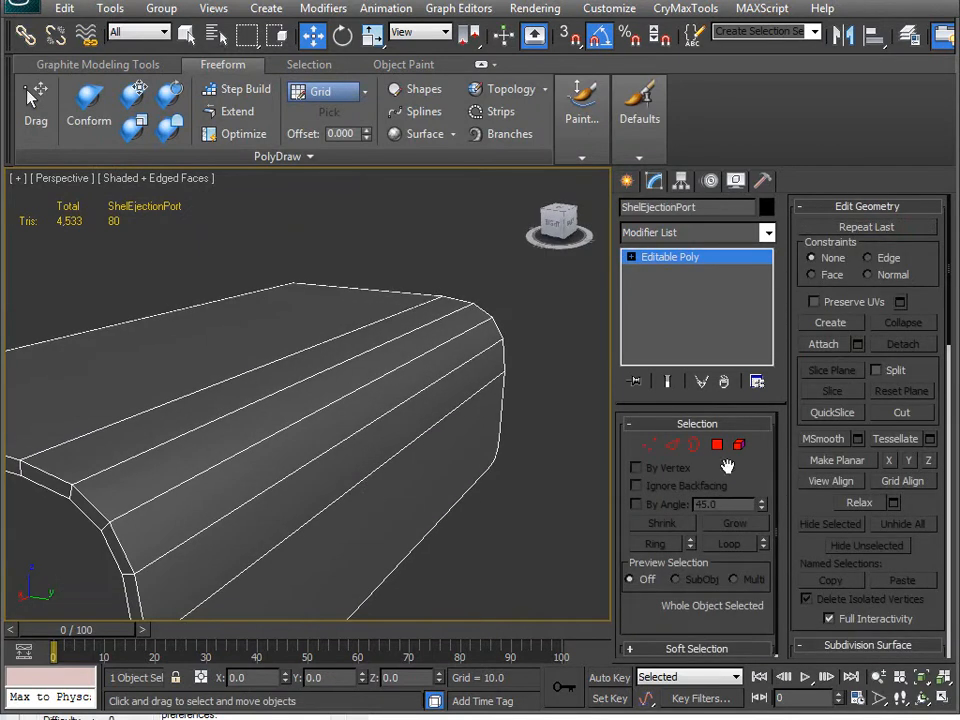
pyautogui.click(718, 445)
pyautogui.keyDown('alt'); pyautogui.moveTo(248, 478); pyautogui.dragTo(393, 405, button='middle'); pyautogui.keyUp('alt')
pyautogui.click(730, 527)
pyautogui.moveTo(431, 354); pyautogui.dragTo(311, 449, button='middle')
pyautogui.hotkey('ctrl', 'd')
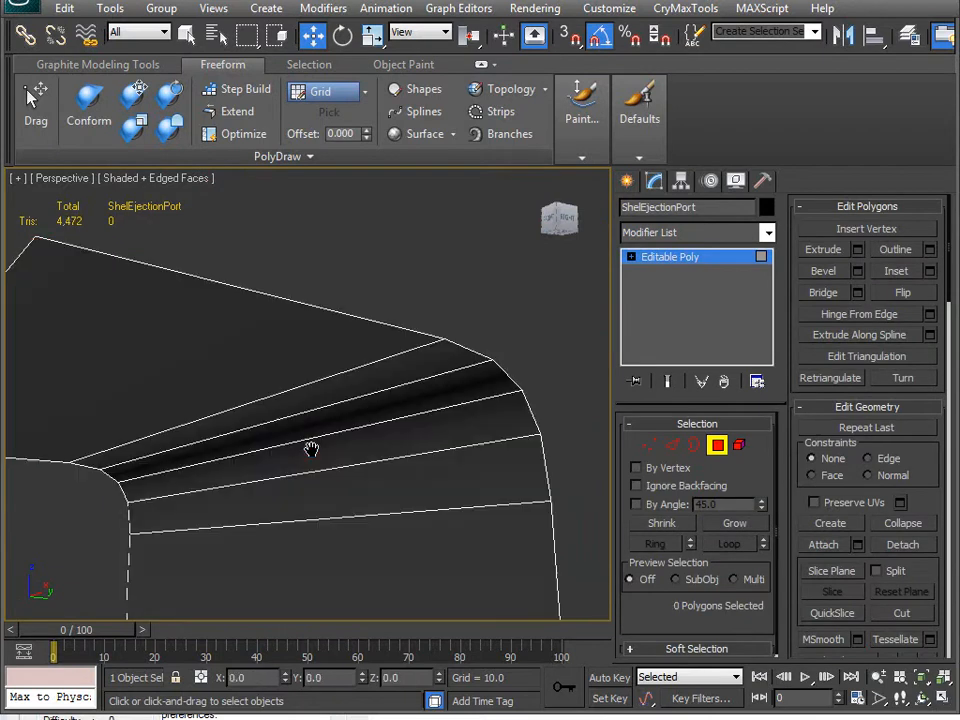
pyautogui.keyDown('alt'); pyautogui.moveTo(304, 350); pyautogui.dragTo(339, 330, button='middle'); pyautogui.keyUp('alt')
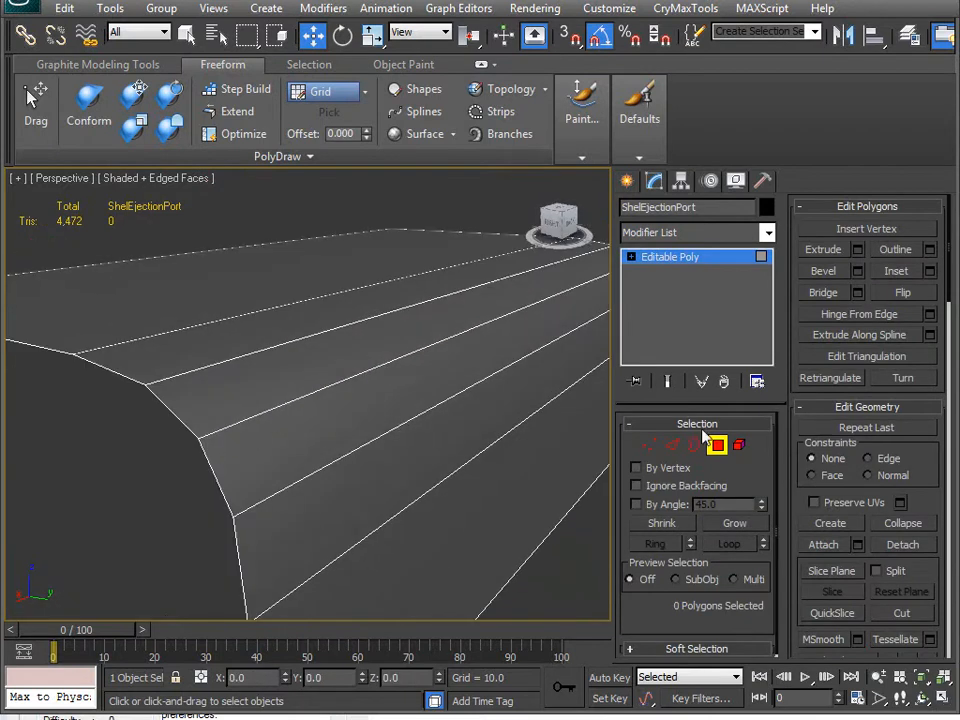
# Leave polygon editing and apply a Shell modifier to the ejection port's single-sided surface.
pyautogui.click(716, 444)
pyautogui.click(771, 231)
pyautogui.moveTo(773, 302); pyautogui.dragTo(779, 656)
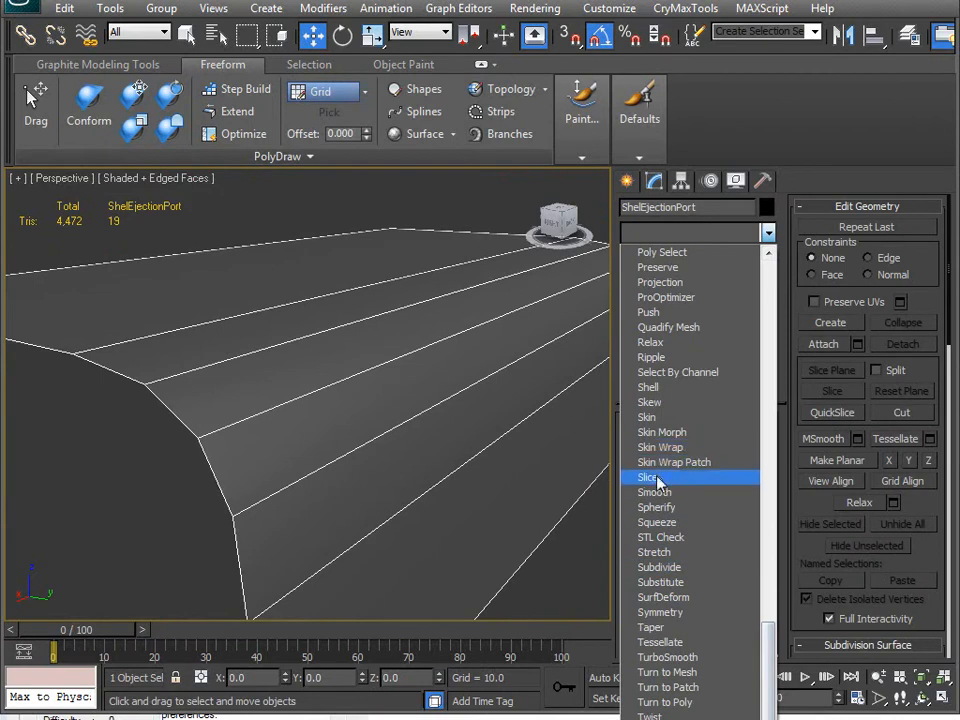
pyautogui.click(670, 389)
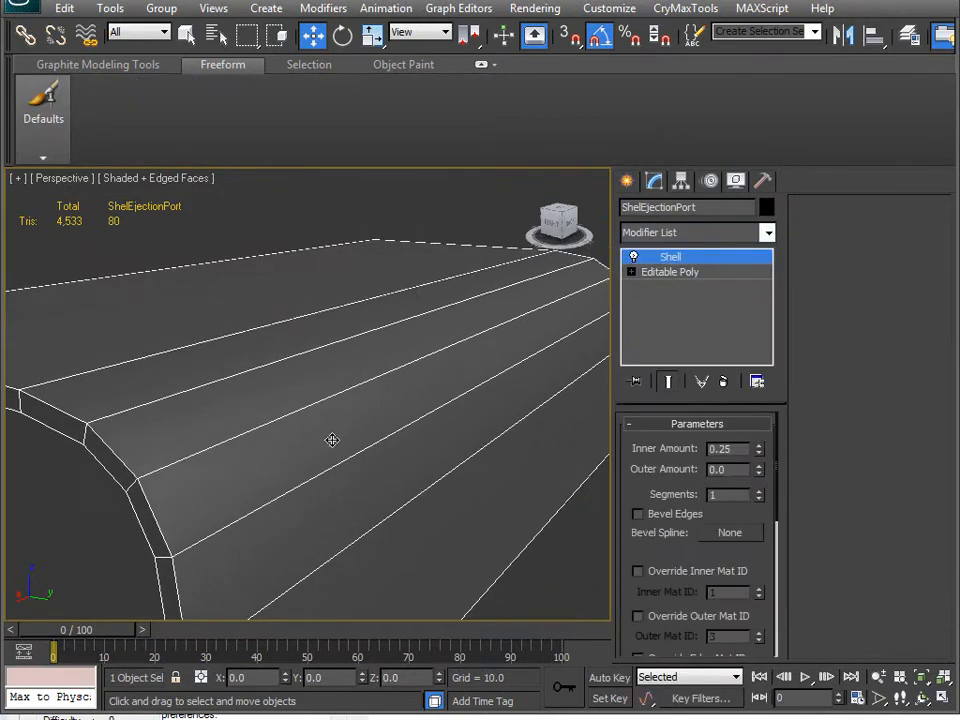
pyautogui.press('z')
pyautogui.keyDown('alt'); pyautogui.moveTo(332, 439); pyautogui.dragTo(296, 427, button='middle'); pyautogui.keyUp('alt')
pyautogui.scroll(4, 424, 444)
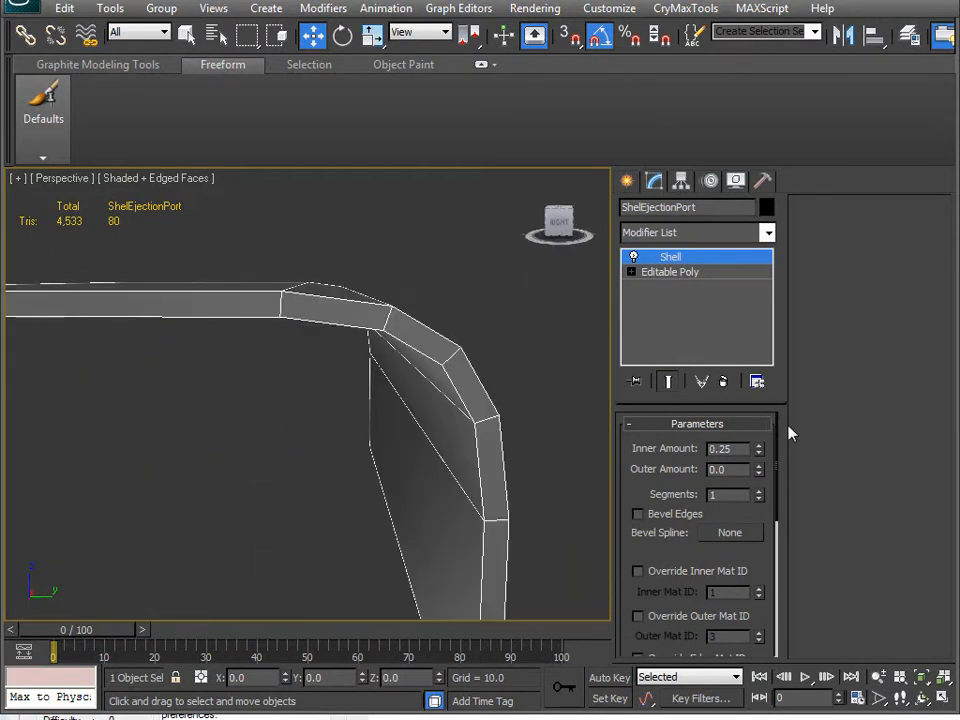
pyautogui.keyDown('alt'); pyautogui.moveTo(507, 458); pyautogui.dragTo(410, 468, button='middle'); pyautogui.keyUp('alt')
# Try a Shell outer amount of 0.08 and reset it to 0.
pyautogui.moveTo(760, 472); pyautogui.dragTo(805, 495)
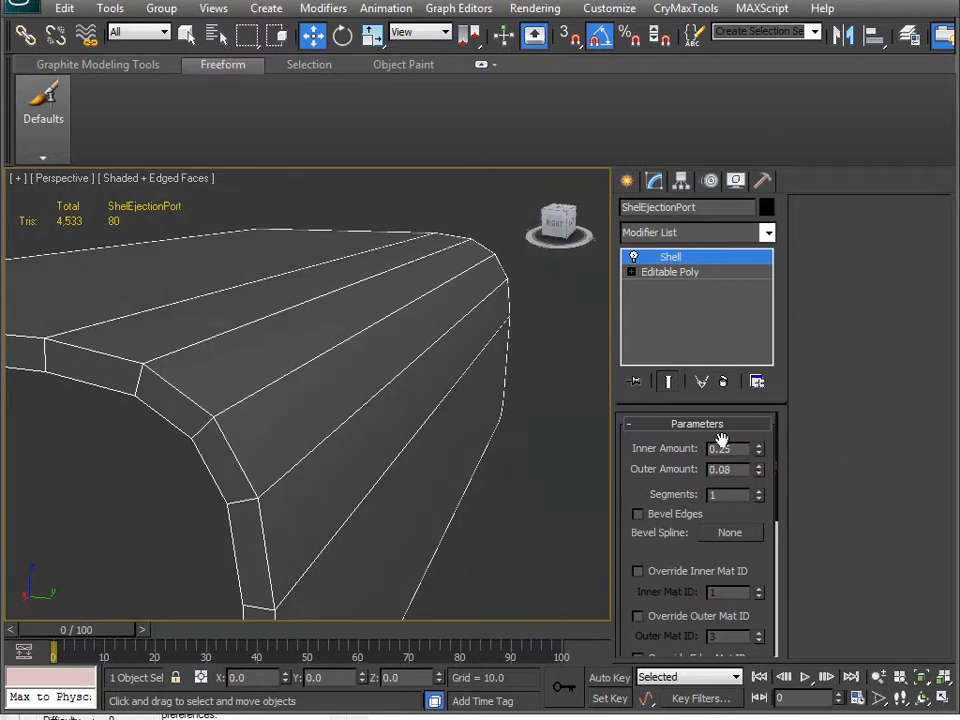
pyautogui.write('0')
pyautogui.press('Return')
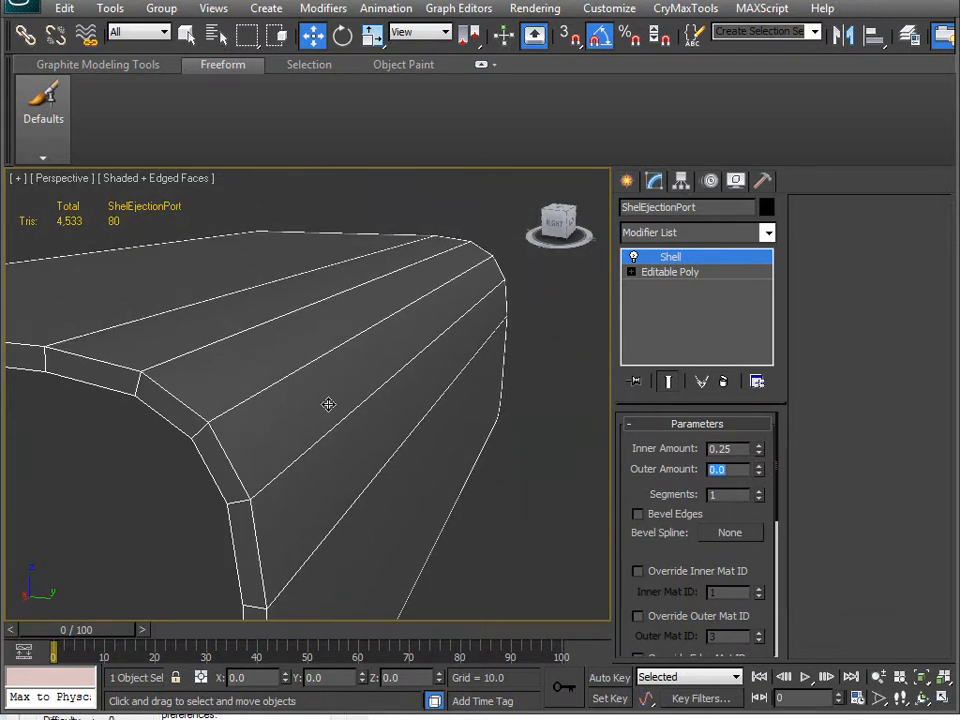
# Convert the shelled ejection port to Editable Poly and unhide all objects.
pyautogui.moveTo(396, 438); pyautogui.dragTo(258, 369, button='middle')
pyautogui.hotkey('ctrl', 'e')
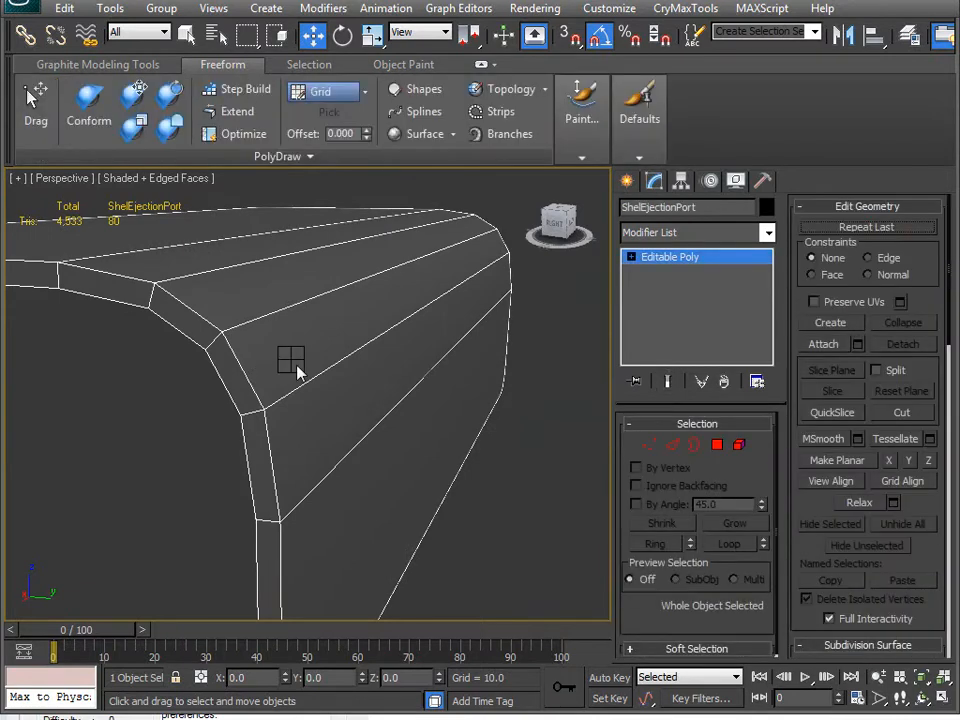
pyautogui.rightClick(296, 365)
pyautogui.click(387, 280)
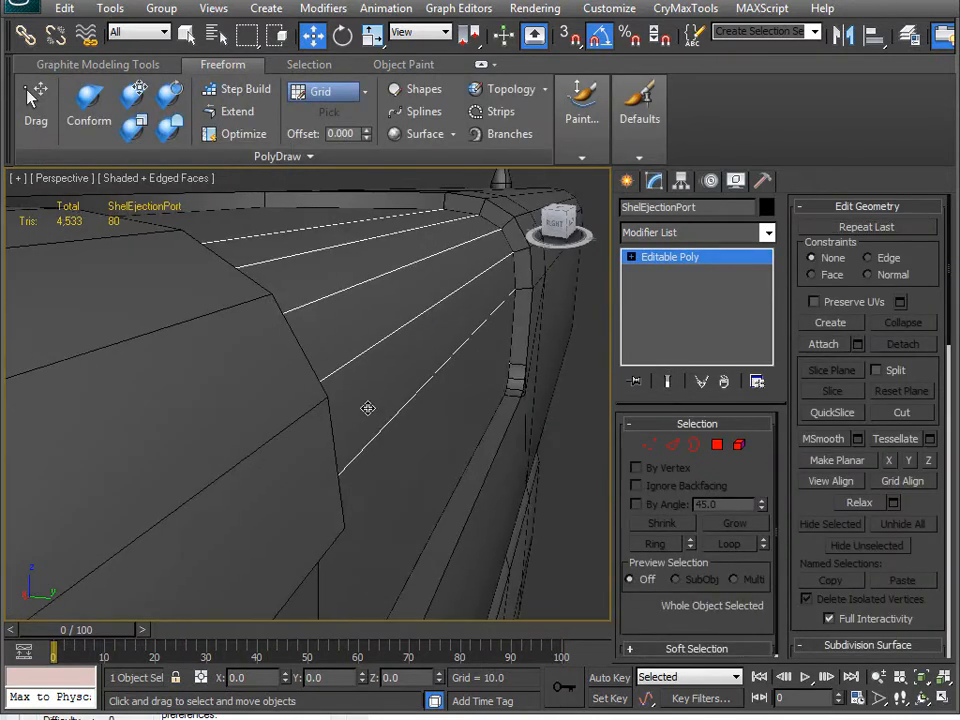
pyautogui.keyDown('alt'); pyautogui.moveTo(351, 445); pyautogui.dragTo(310, 492, button='middle'); pyautogui.keyUp('alt')
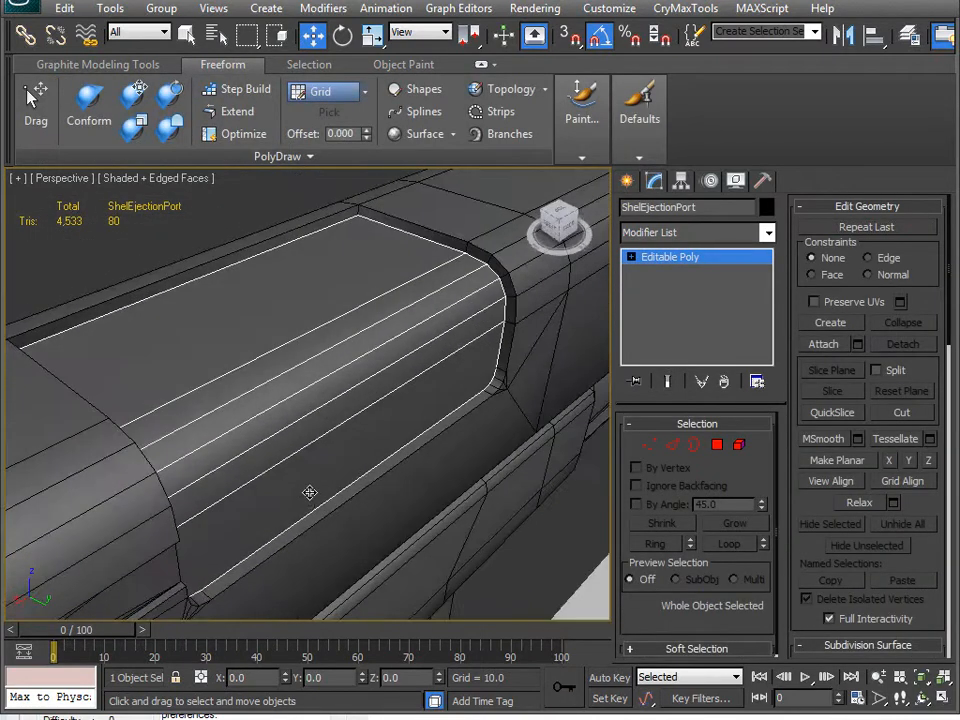
# Hide the ejection port and isolate the slide by hiding every other object.
pyautogui.rightClick(330, 390)
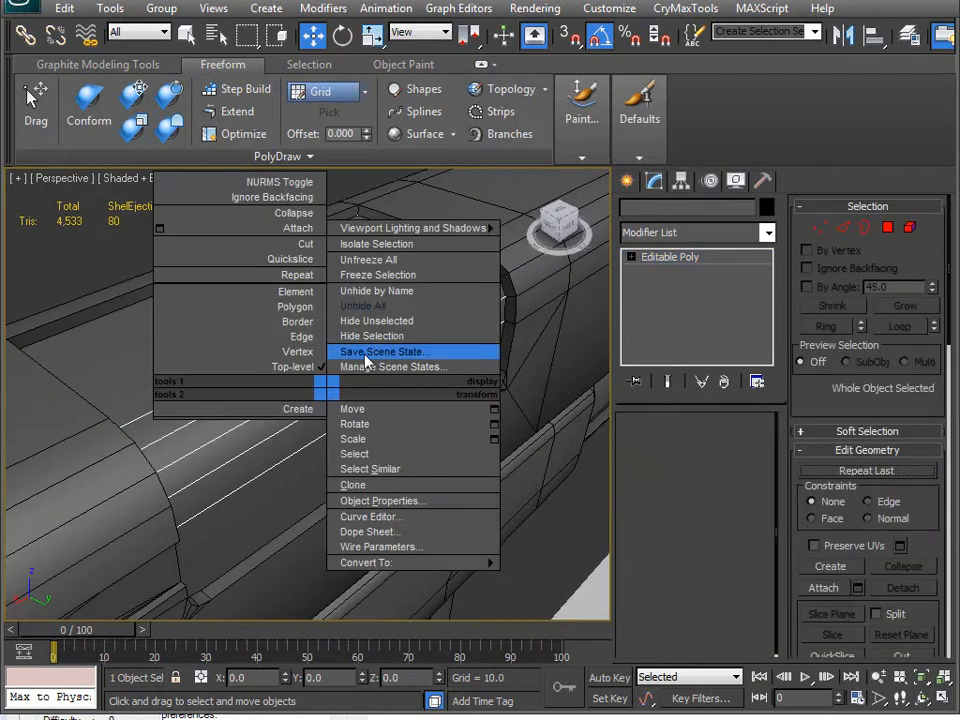
pyautogui.click(407, 321)
pyautogui.keyDown('alt'); pyautogui.moveTo(407, 330); pyautogui.dragTo(416, 386, button='middle'); pyautogui.keyUp('alt')
pyautogui.click(384, 306)
pyautogui.rightClick(428, 192)
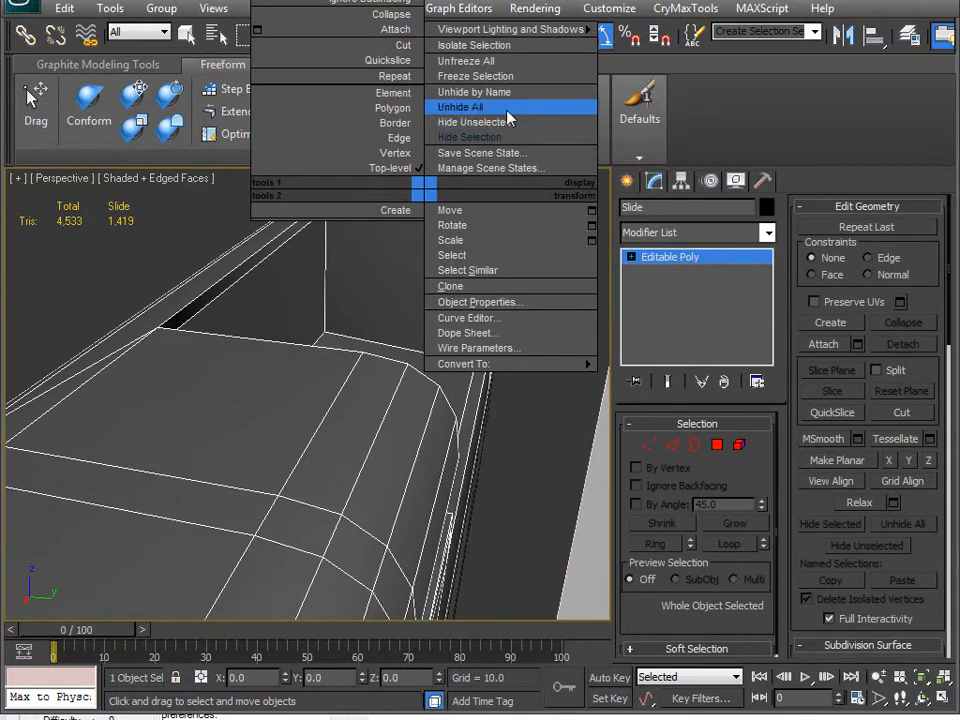
pyautogui.click(474, 122)
pyautogui.keyDown('alt'); pyautogui.moveTo(424, 343); pyautogui.dragTo(225, 423, button='middle'); pyautogui.keyUp('alt')
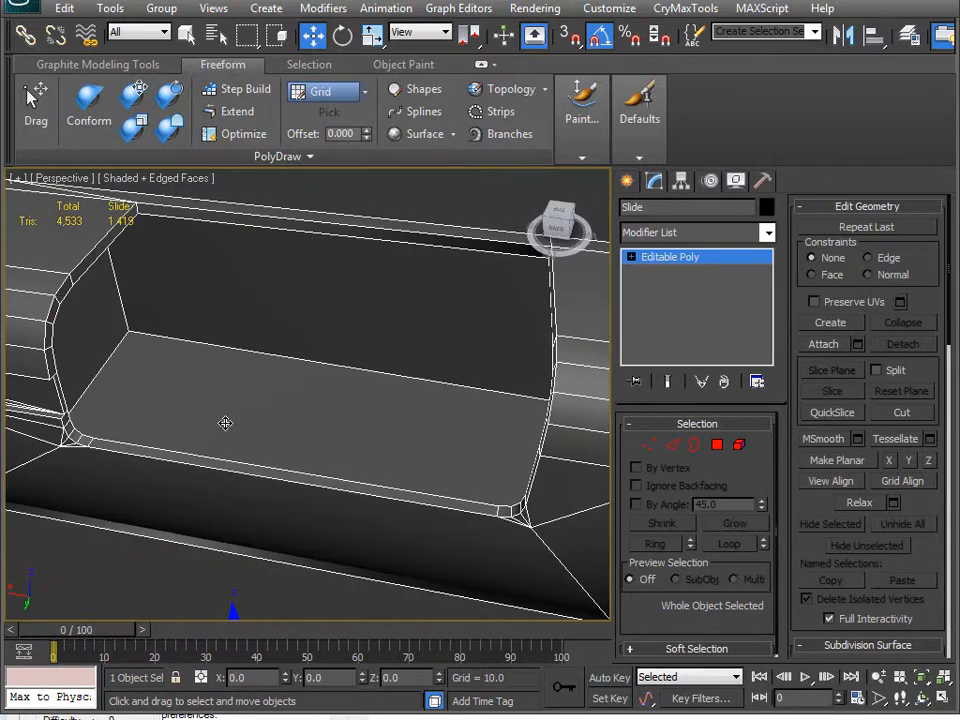
# Select the four polygons lining the cavity inside the slide's ejection opening.
pyautogui.keyDown('alt'); pyautogui.moveTo(338, 452); pyautogui.dragTo(272, 459, button='middle'); pyautogui.keyUp('alt')
pyautogui.keyDown('alt'); pyautogui.moveTo(318, 395); pyautogui.dragTo(259, 350, button='middle'); pyautogui.keyUp('alt')
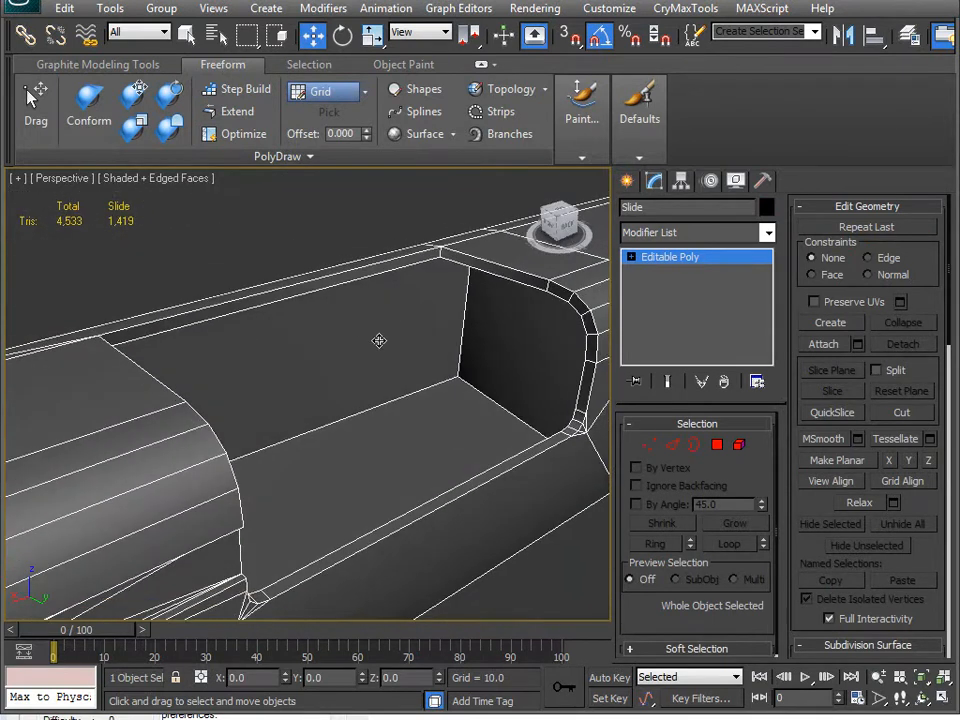
pyautogui.keyDown('alt'); pyautogui.moveTo(403, 309); pyautogui.dragTo(232, 461, button='middle'); pyautogui.keyUp('alt')
pyautogui.keyDown('alt'); pyautogui.moveTo(427, 376); pyautogui.dragTo(325, 369, button='middle'); pyautogui.keyUp('alt')
pyautogui.click(717, 445)
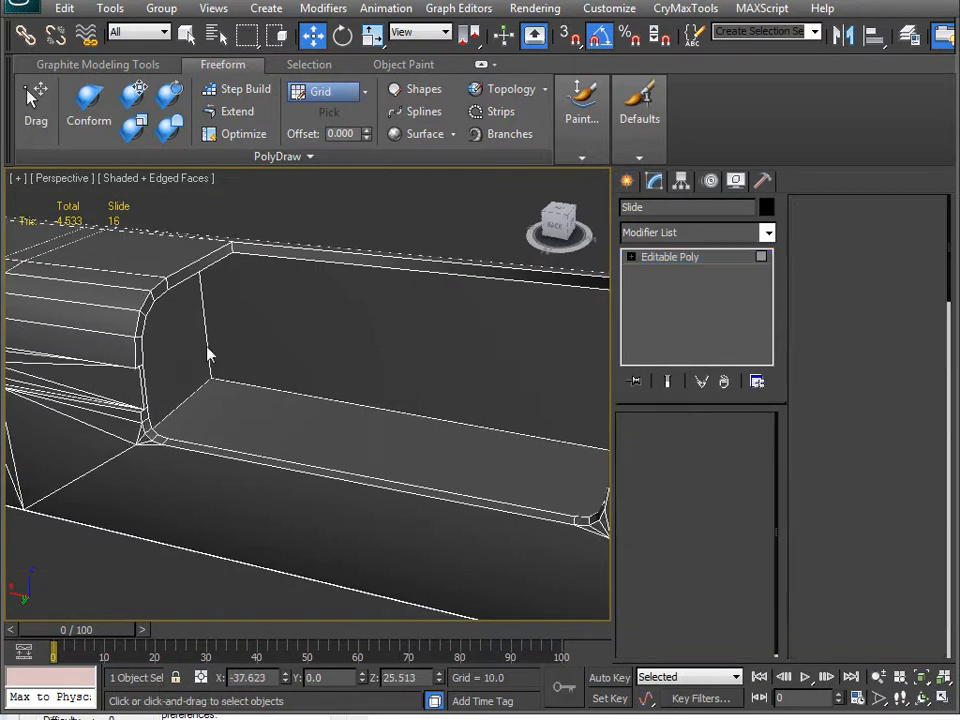
pyautogui.click(190, 333)
pyautogui.keyDown('ctrl'); pyautogui.click(396, 344); pyautogui.keyUp('ctrl')
pyautogui.keyDown('ctrl'); pyautogui.click(330, 429); pyautogui.keyUp('ctrl')
pyautogui.keyDown('alt'); pyautogui.moveTo(330, 429); pyautogui.dragTo(433, 408, button='middle'); pyautogui.keyUp('alt')
pyautogui.moveTo(538, 320)
pyautogui.keyDown('alt'); pyautogui.mouseDown(button='middle')
pyautogui.moveTo(330, 438)
pyautogui.moveTo(251, 393)
pyautogui.moveTo(360, 442)
pyautogui.moveTo(221, 444)
pyautogui.moveTo(195, 465)
pyautogui.moveTo(300, 476)
pyautogui.moveTo(201, 418)
pyautogui.moveTo(321, 476)
pyautogui.moveTo(298, 448)
pyautogui.mouseUp(button='middle'); pyautogui.keyUp('alt')
pyautogui.press('F3')
pyautogui.press('F3')
pyautogui.scroll(3, 340, 444)
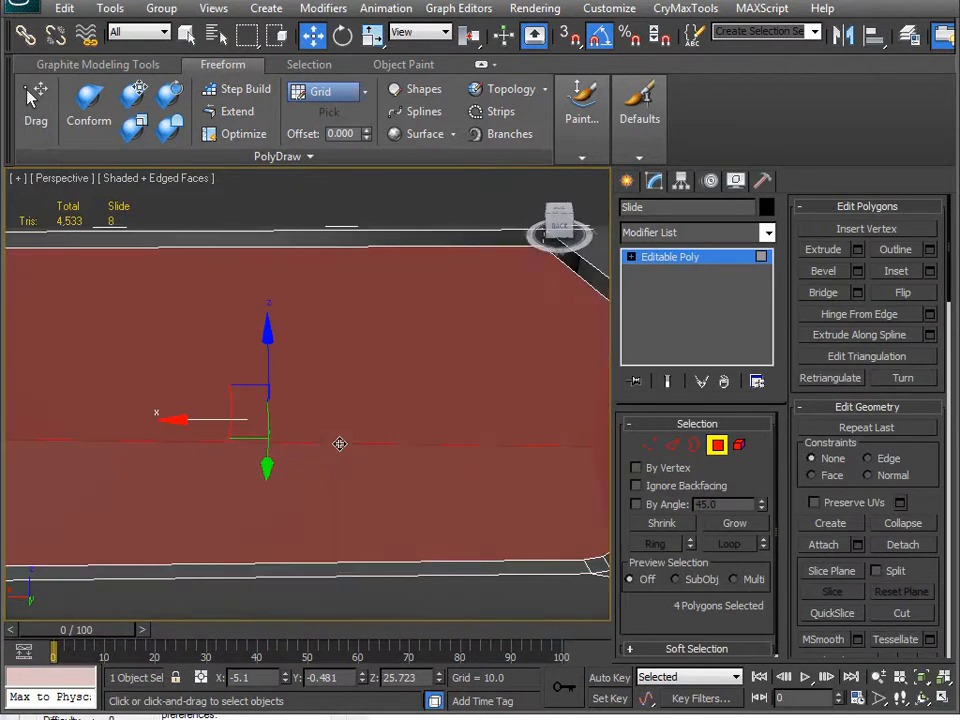
# Enable Backface Cull in the object properties of the slide.
pyautogui.rightClick(454, 418)
pyautogui.click(514, 531)
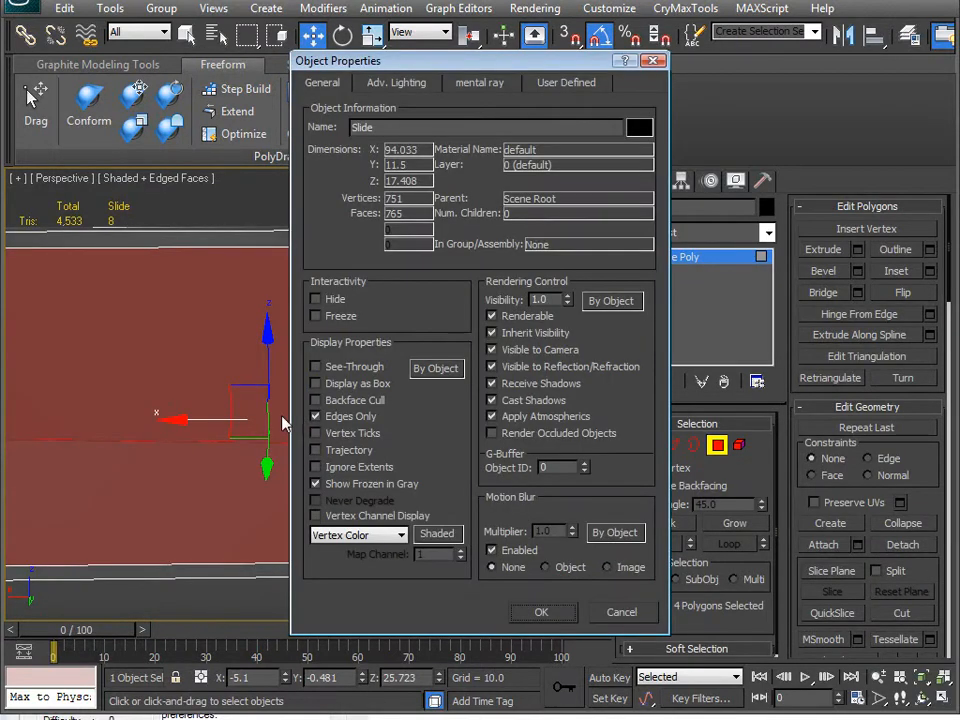
pyautogui.click(340, 399)
pyautogui.click(535, 612)
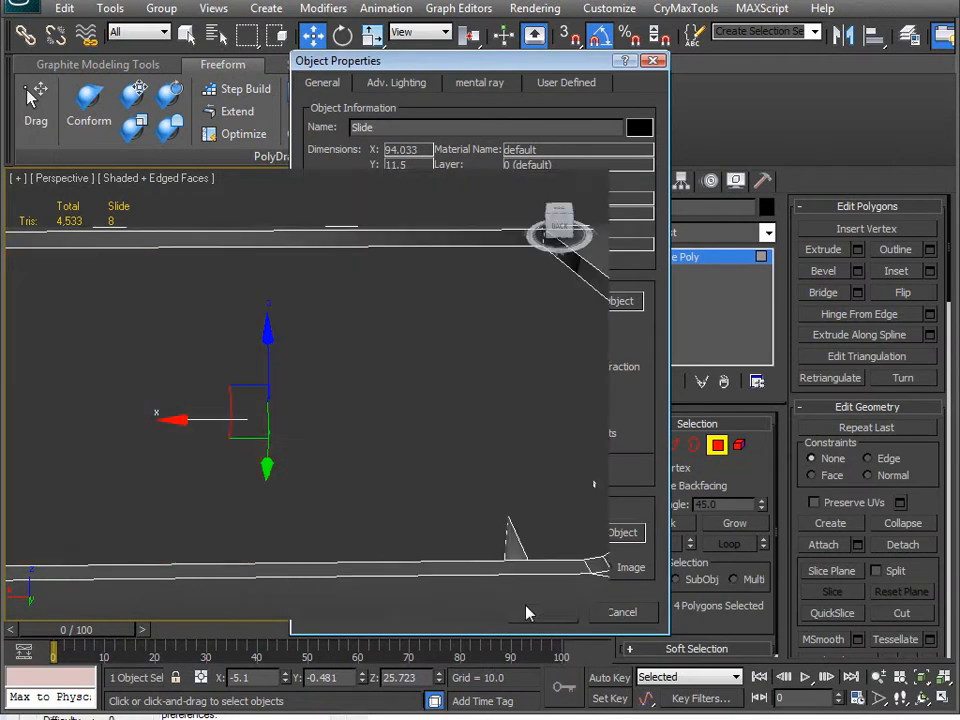
pyautogui.moveTo(345, 502)
pyautogui.keyDown('alt'); pyautogui.mouseDown(button='middle')
pyautogui.moveTo(319, 512)
pyautogui.moveTo(159, 459)
pyautogui.moveTo(272, 504)
pyautogui.moveTo(499, 463)
pyautogui.moveTo(489, 450)
pyautogui.moveTo(192, 540)
pyautogui.moveTo(343, 498)
pyautogui.mouseUp(button='middle'); pyautogui.keyUp('alt')
# Apply a Normal modifier with Flip Normals enabled to the selected polygons inside the slide's ejection opening.
pyautogui.click(766, 233)
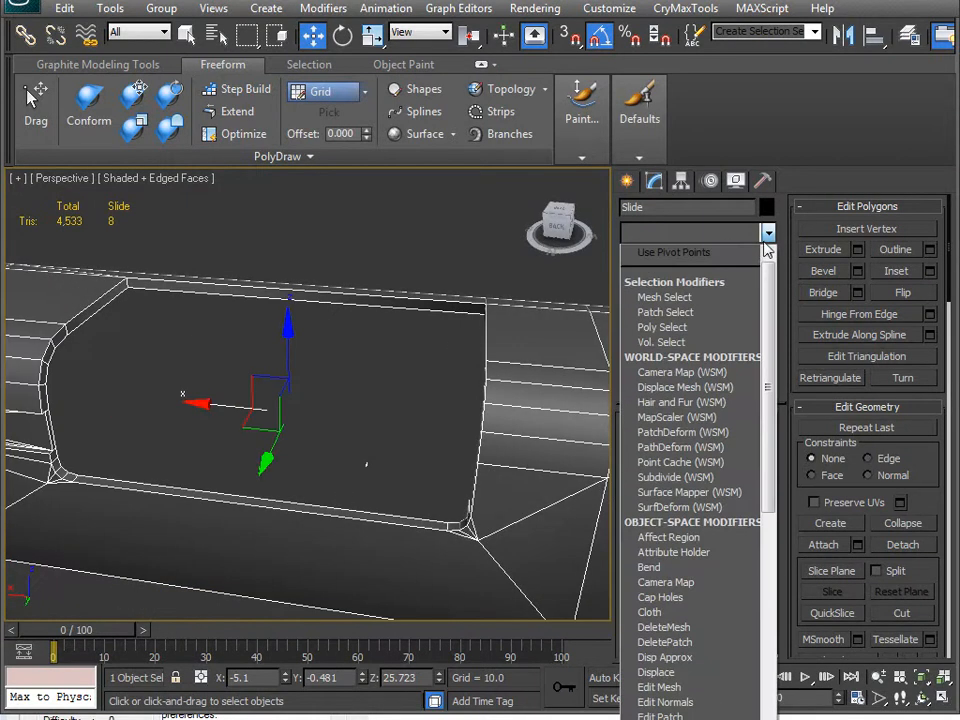
pyautogui.moveTo(771, 333); pyautogui.dragTo(768, 716)
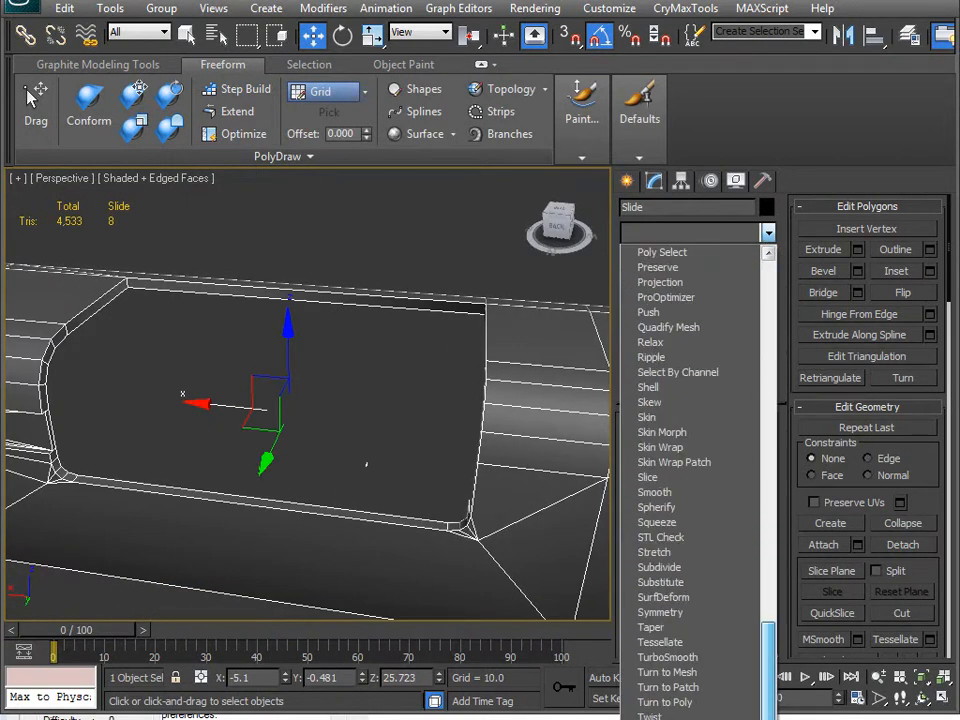
pyautogui.scroll(3, 686, 340)
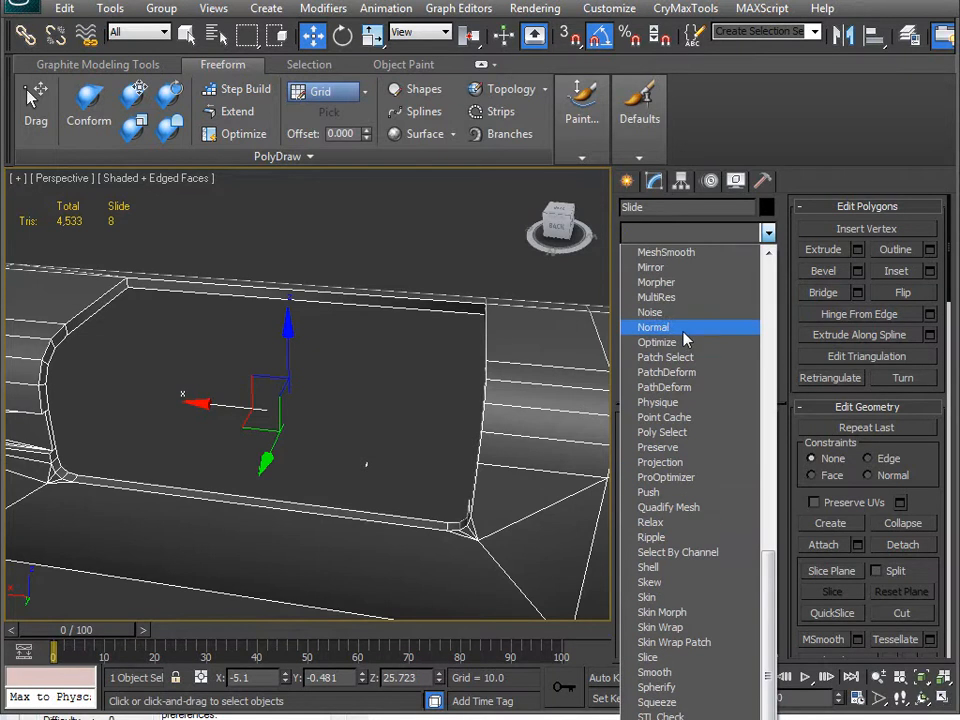
pyautogui.click(661, 329)
pyautogui.keyDown('alt'); pyautogui.moveTo(454, 469); pyautogui.dragTo(651, 342, button='middle'); pyautogui.keyUp('alt')
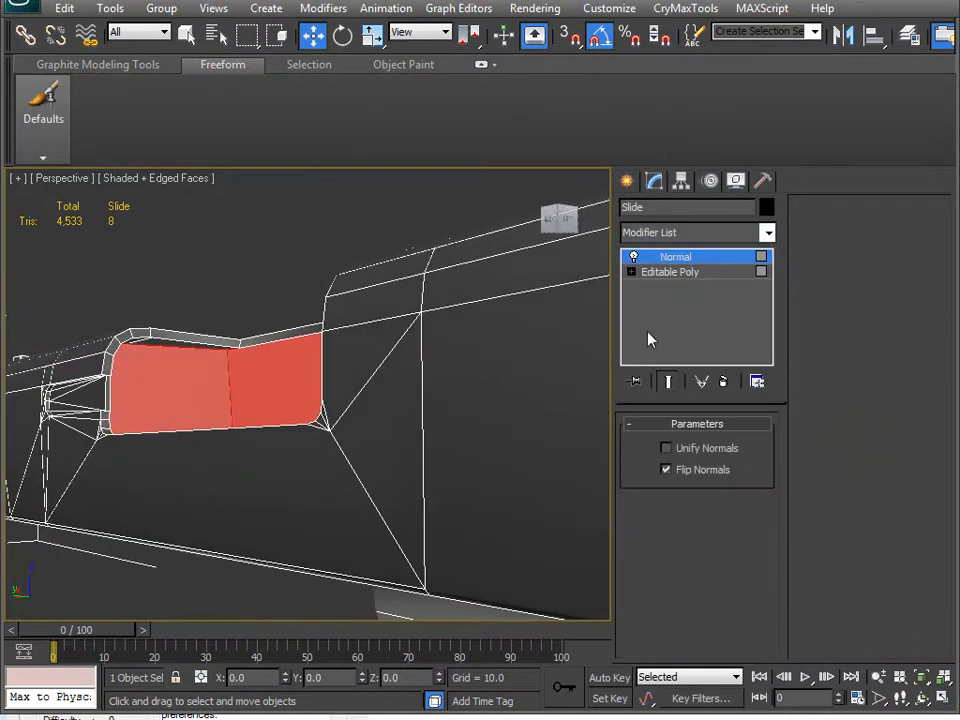
pyautogui.click(666, 470)
pyautogui.scroll(3, 200, 450)
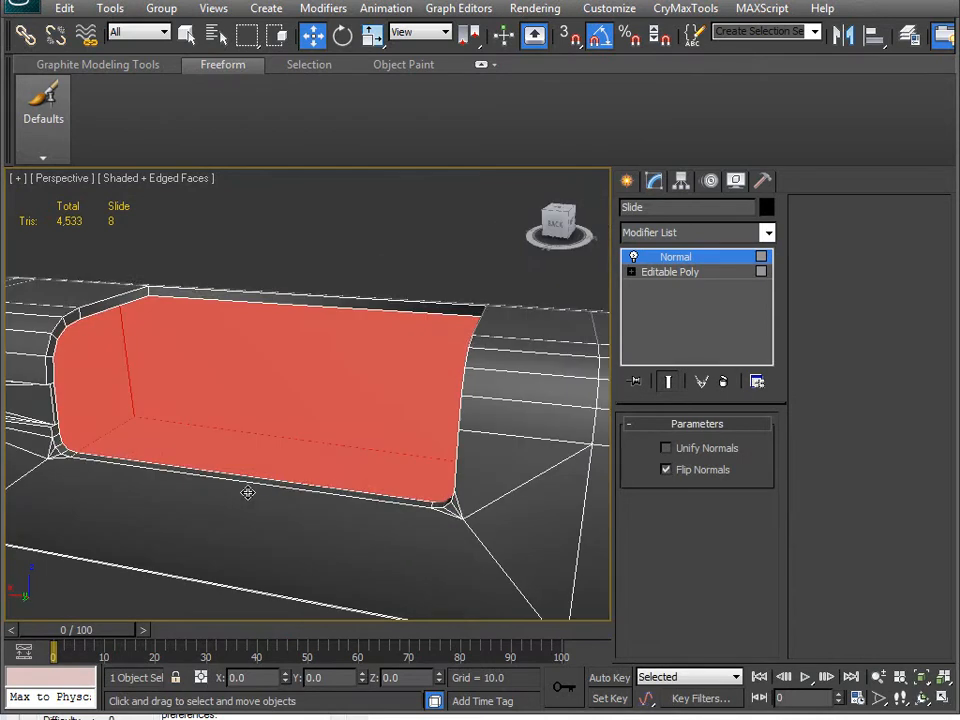
# Unhide all objects of the handgun after checking the flipped cavity faces.
pyautogui.keyDown('alt'); pyautogui.moveTo(188, 422); pyautogui.dragTo(326, 424, button='middle'); pyautogui.keyUp('alt')
pyautogui.scroll(-3, 326, 424)
pyautogui.keyDown('alt'); pyautogui.moveTo(287, 480); pyautogui.dragTo(220, 378, button='middle'); pyautogui.keyUp('alt')
pyautogui.rightClick(220, 378)
pyautogui.click(283, 295)
pyautogui.keyDown('alt'); pyautogui.moveTo(285, 304); pyautogui.dragTo(216, 424, button='middle'); pyautogui.keyUp('alt')
# Select the grip, turn off edged faces, and examine its polygons around the rounded recess below the muzzle.
pyautogui.click(504, 390)
pyautogui.moveTo(515, 501); pyautogui.dragTo(440, 433, button='middle')
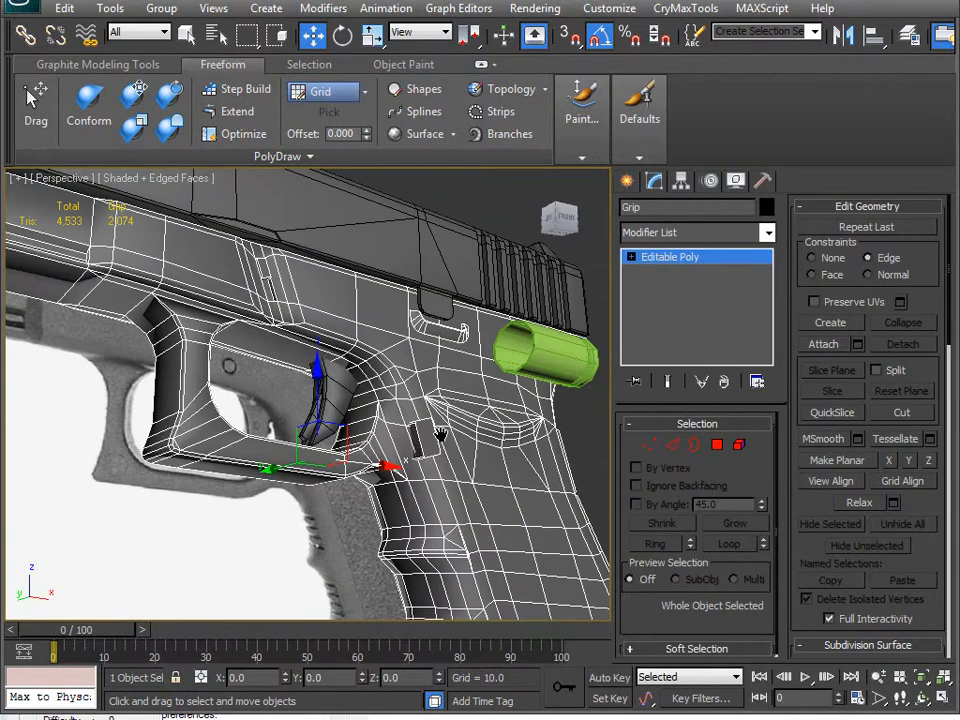
pyautogui.press('4')
pyautogui.moveTo(431, 481); pyautogui.dragTo(410, 456, button='middle')
pyautogui.press('F4')
pyautogui.keyDown('alt'); pyautogui.moveTo(514, 421); pyautogui.dragTo(259, 403, button='middle'); pyautogui.keyUp('alt')
pyautogui.scroll(-5, 212, 455)
pyautogui.scroll(5, 262, 386)
pyautogui.scroll(4, 262, 386)
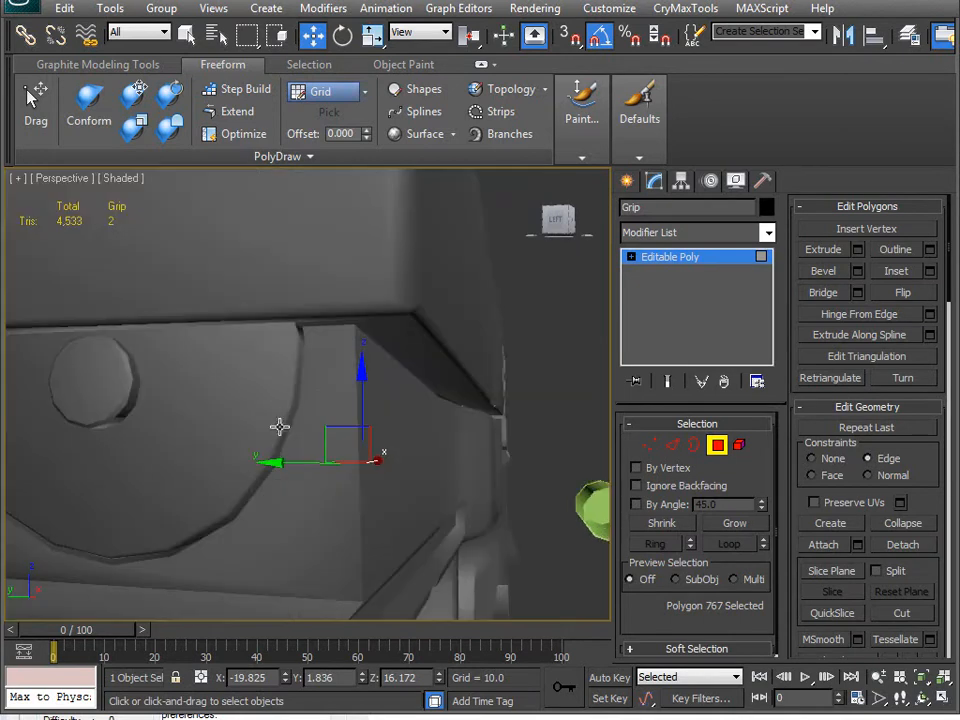
pyautogui.moveTo(317, 391); pyautogui.dragTo(354, 505, button='middle')
pyautogui.keyDown('alt'); pyautogui.moveTo(463, 361); pyautogui.dragTo(307, 441, button='middle'); pyautogui.keyUp('alt')
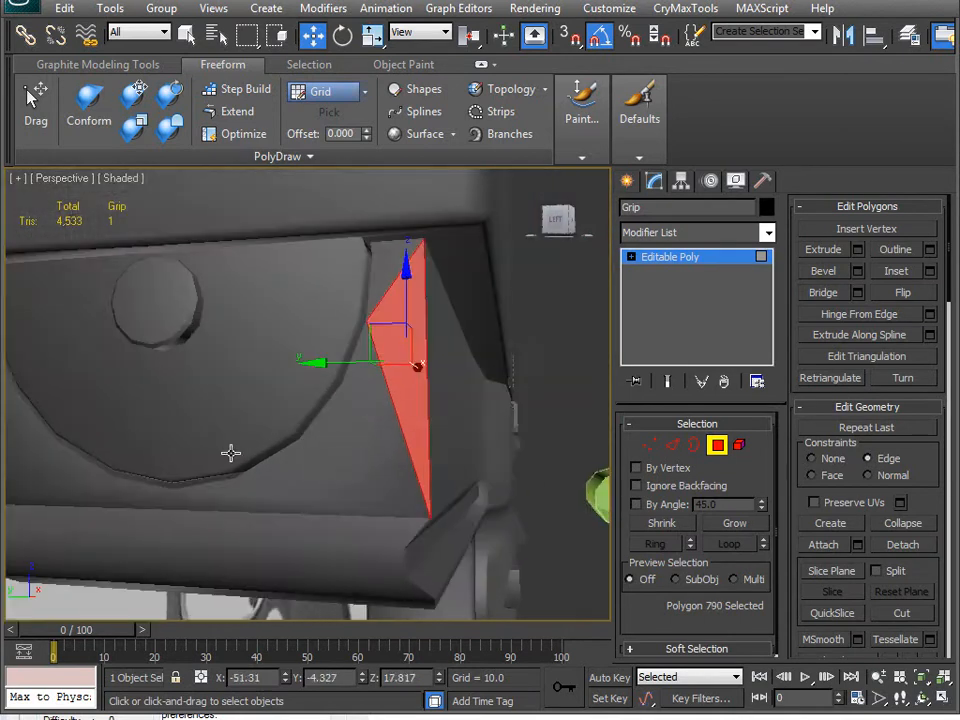
pyautogui.click(716, 449)
pyautogui.keyDown('alt'); pyautogui.moveTo(405, 461); pyautogui.dragTo(319, 469, button='middle'); pyautogui.keyUp('alt')
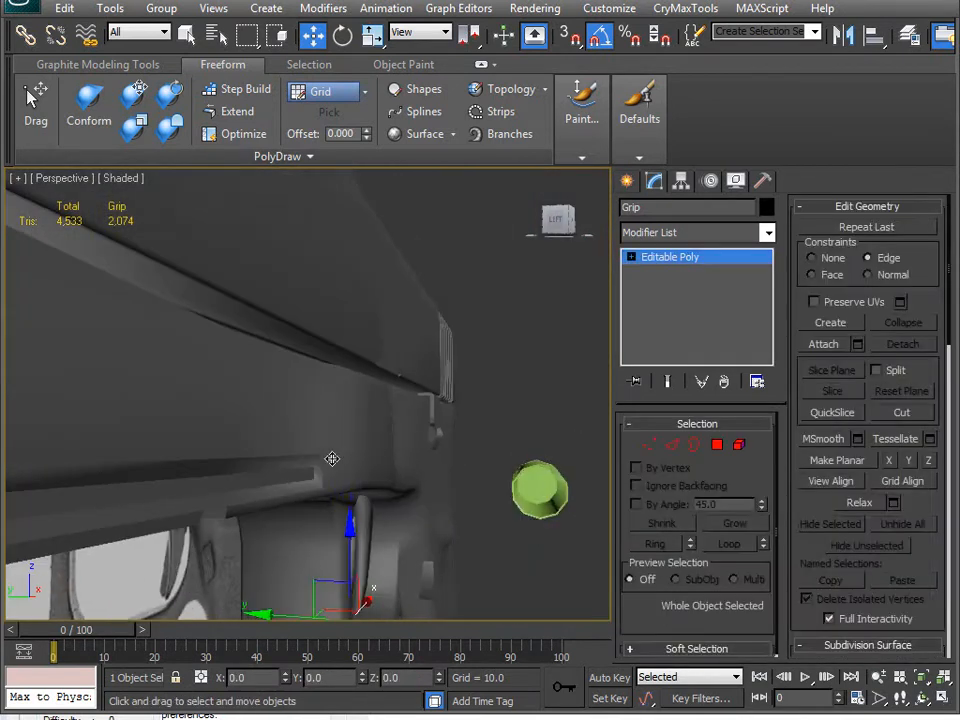
# Examine the assembled handgun in plain shading, checking the ejection port, muzzle and the cylinder below the barrel.
pyautogui.click(469, 448)
pyautogui.keyDown('alt'); pyautogui.moveTo(469, 448); pyautogui.dragTo(367, 429, button='middle'); pyautogui.keyUp('alt')
pyautogui.scroll(-4, 340, 460)
pyautogui.moveTo(309, 489); pyautogui.dragTo(409, 372, button='middle')
pyautogui.keyDown('alt'); pyautogui.moveTo(373, 342); pyautogui.dragTo(453, 530, button='middle'); pyautogui.keyUp('alt')
pyautogui.click(272, 351)
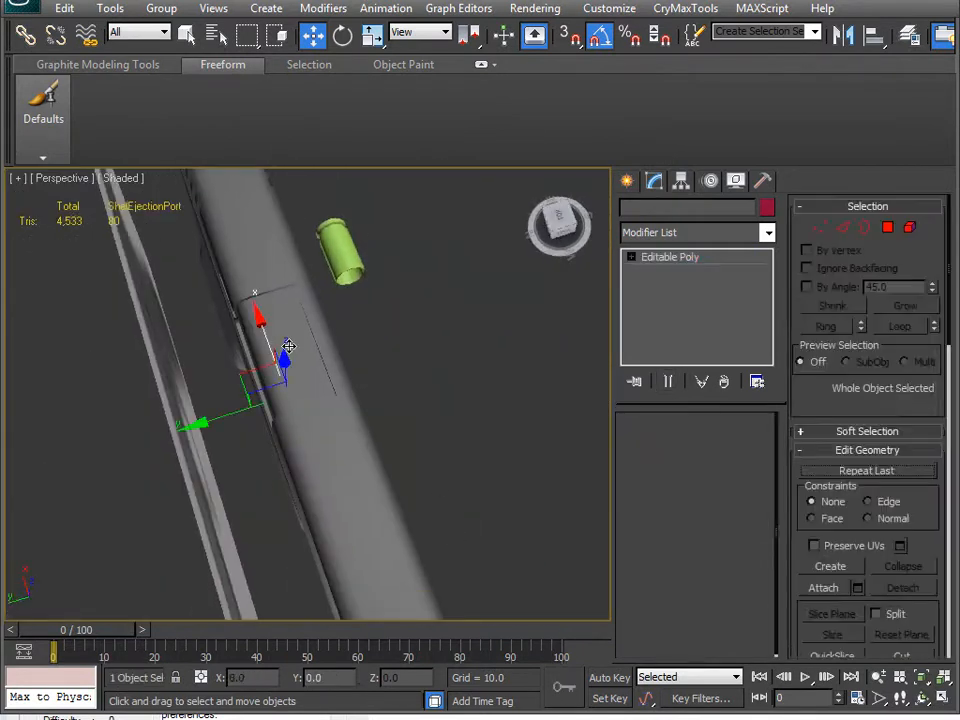
pyautogui.keyDown('alt'); pyautogui.moveTo(394, 507); pyautogui.dragTo(305, 455, button='middle'); pyautogui.keyUp('alt')
pyautogui.click(296, 430)
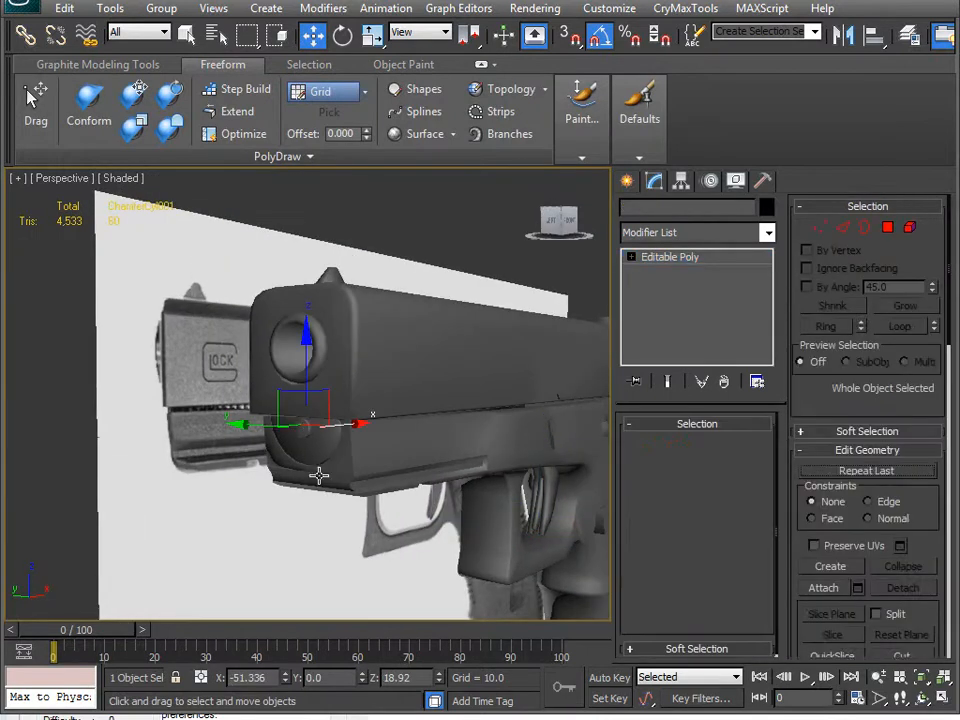
pyautogui.keyDown('alt'); pyautogui.moveTo(366, 490); pyautogui.dragTo(300, 422, button='middle'); pyautogui.keyUp('alt')
pyautogui.click(266, 532)
pyautogui.moveTo(334, 593); pyautogui.dragTo(486, 569)
# Show edged faces again and examine the slide's lower edge above the small lever on the frame.
pyautogui.press('F4')
pyautogui.keyDown('alt'); pyautogui.moveTo(471, 525); pyautogui.dragTo(411, 483, button='middle'); pyautogui.keyUp('alt')
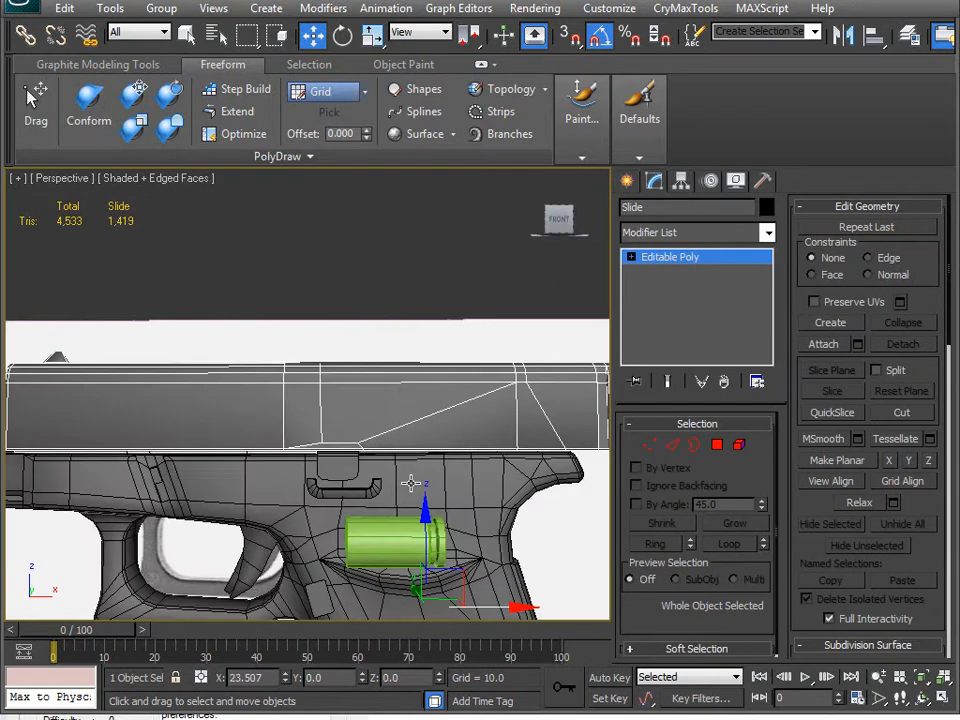
pyautogui.scroll(5, 388, 485)
pyautogui.moveTo(429, 551); pyautogui.dragTo(358, 384, button='middle')
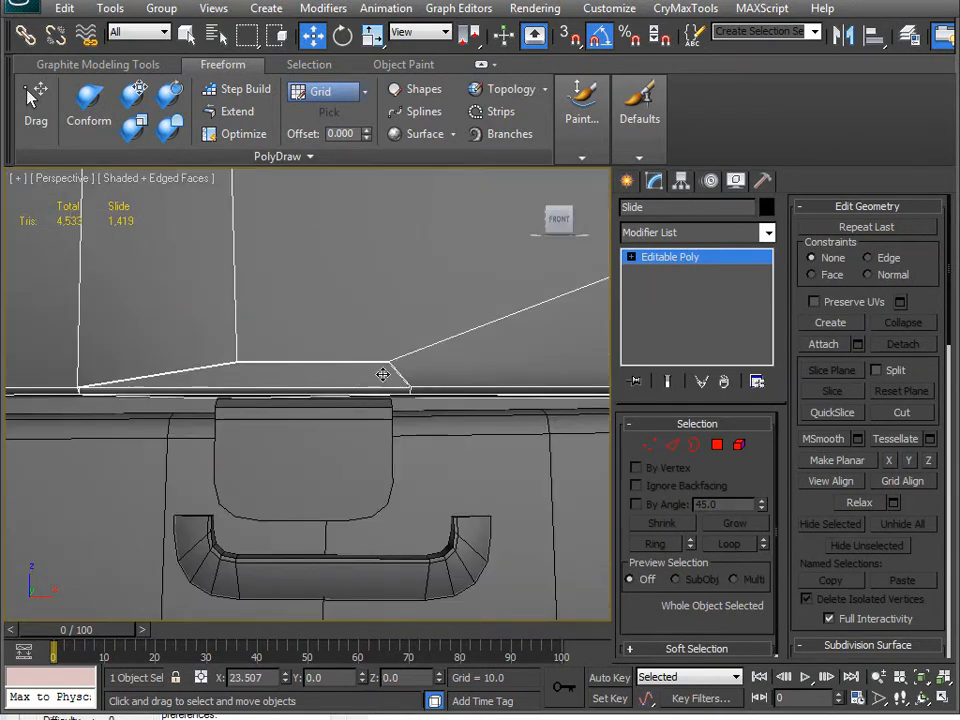
pyautogui.moveTo(526, 488); pyautogui.dragTo(405, 468, button='middle')
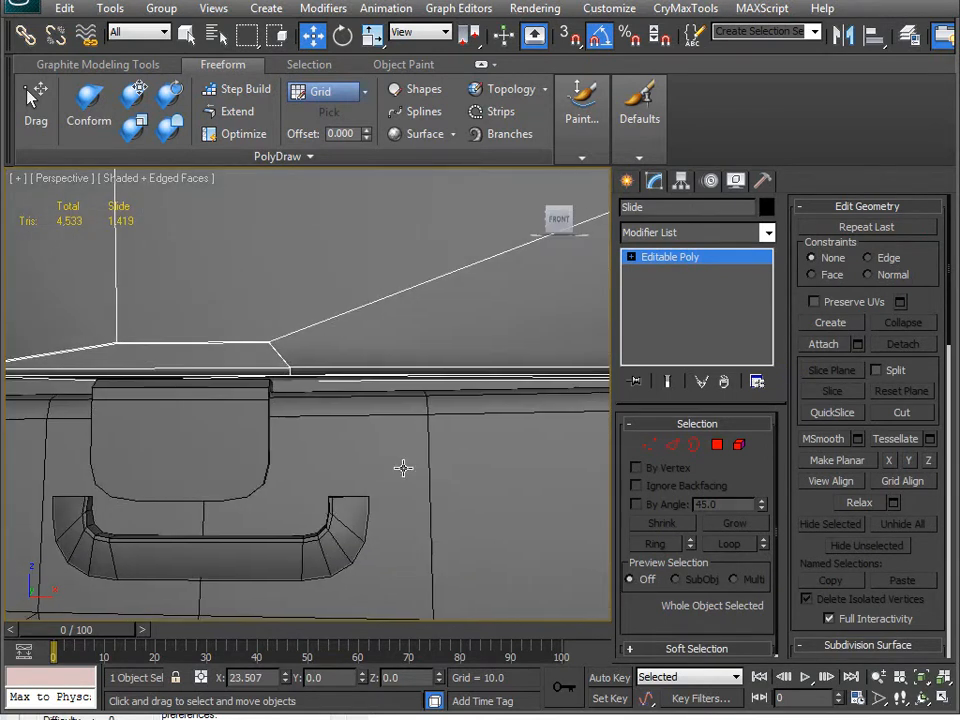
pyautogui.moveTo(269, 367); pyautogui.dragTo(291, 397, button='middle')
pyautogui.scroll(-5, 306, 476)
pyautogui.scroll(3, 291, 433)
pyautogui.scroll(-7, 373, 469)
pyautogui.scroll(-6, 369, 459)
# Select the slide and hide all unselected objects.
pyautogui.click(360, 448)
pyautogui.scroll(6, 291, 466)
pyautogui.click(368, 285)
pyautogui.keyDown('alt'); pyautogui.moveTo(205, 440); pyautogui.dragTo(285, 400, button='middle'); pyautogui.keyUp('alt')
pyautogui.click(268, 281)
pyautogui.keyDown('alt'); pyautogui.moveTo(268, 281); pyautogui.dragTo(280, 319, button='middle'); pyautogui.keyUp('alt')
pyautogui.moveTo(280, 319); pyautogui.dragTo(191, 387, button='middle')
pyautogui.rightClick(421, 306)
pyautogui.click(470, 238)
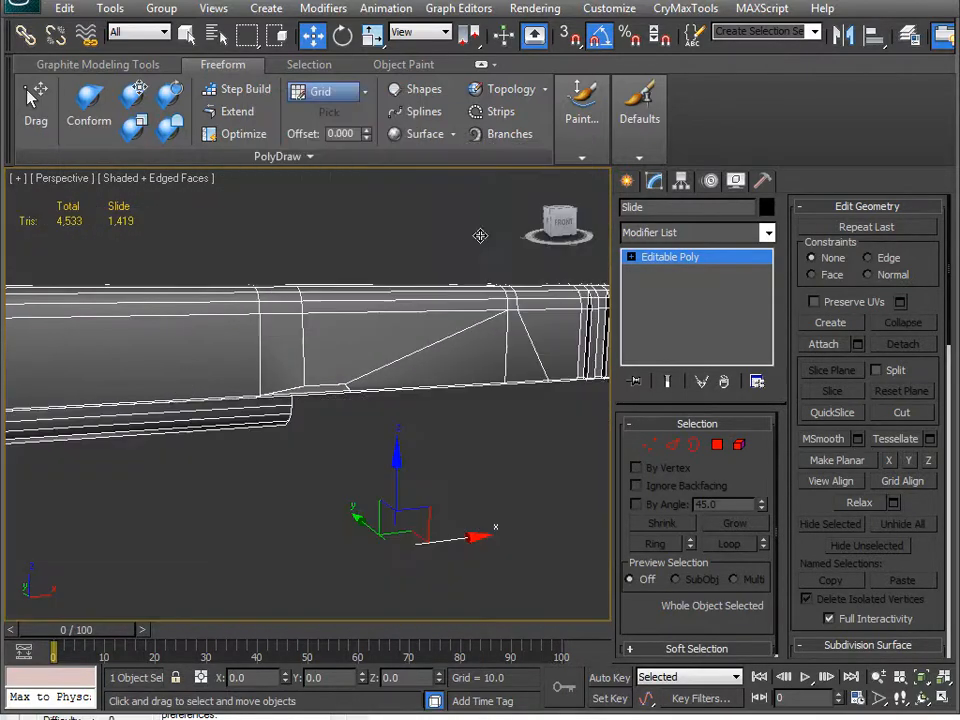
# Examine the isolated slide's underside, interior and muzzle end from several angles.
pyautogui.keyDown('alt'); pyautogui.moveTo(270, 437); pyautogui.dragTo(208, 418, button='middle'); pyautogui.keyUp('alt')
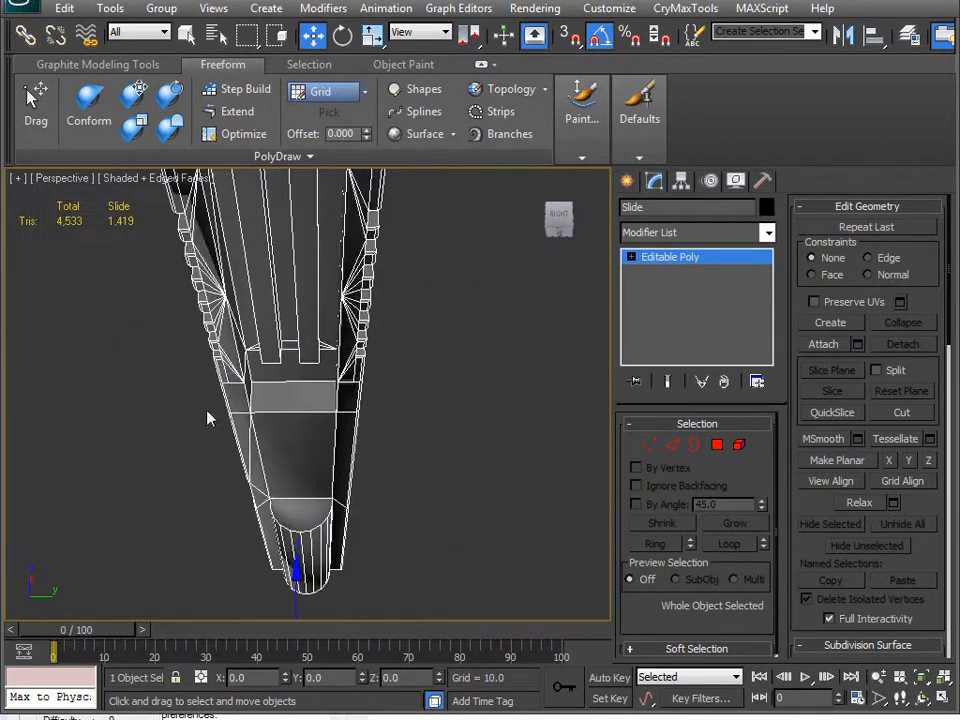
pyautogui.scroll(3, 208, 411)
pyautogui.moveTo(220, 252); pyautogui.dragTo(375, 365, button='middle')
pyautogui.scroll(-3, 242, 444)
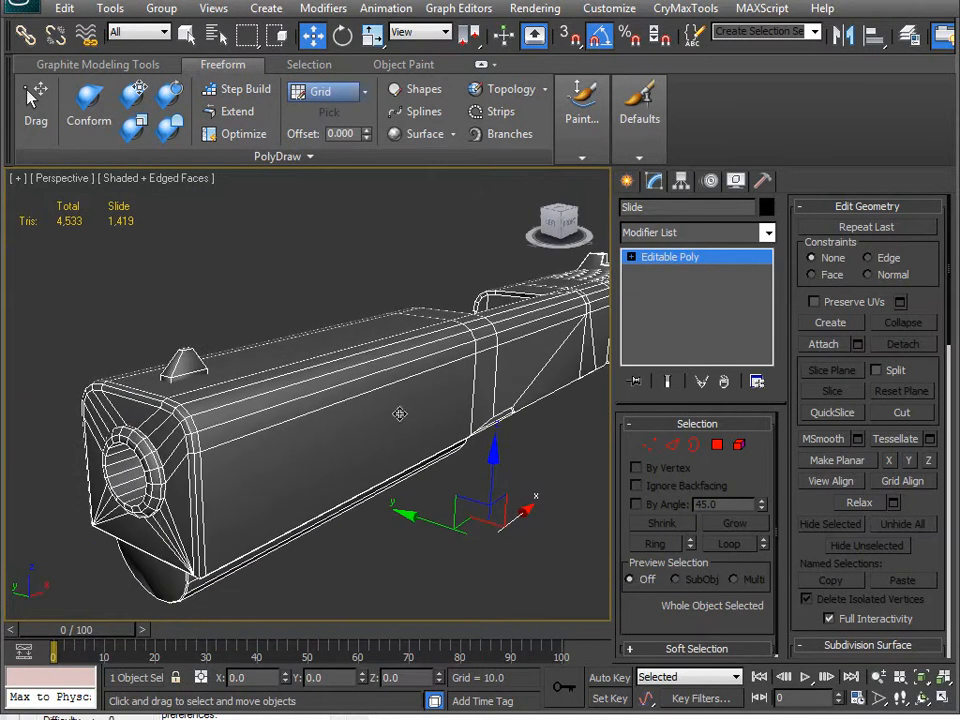
pyautogui.keyDown('alt'); pyautogui.moveTo(313, 400); pyautogui.dragTo(280, 425, button='middle'); pyautogui.keyUp('alt')
pyautogui.click(33, 11)
pyautogui.click(81, 287)
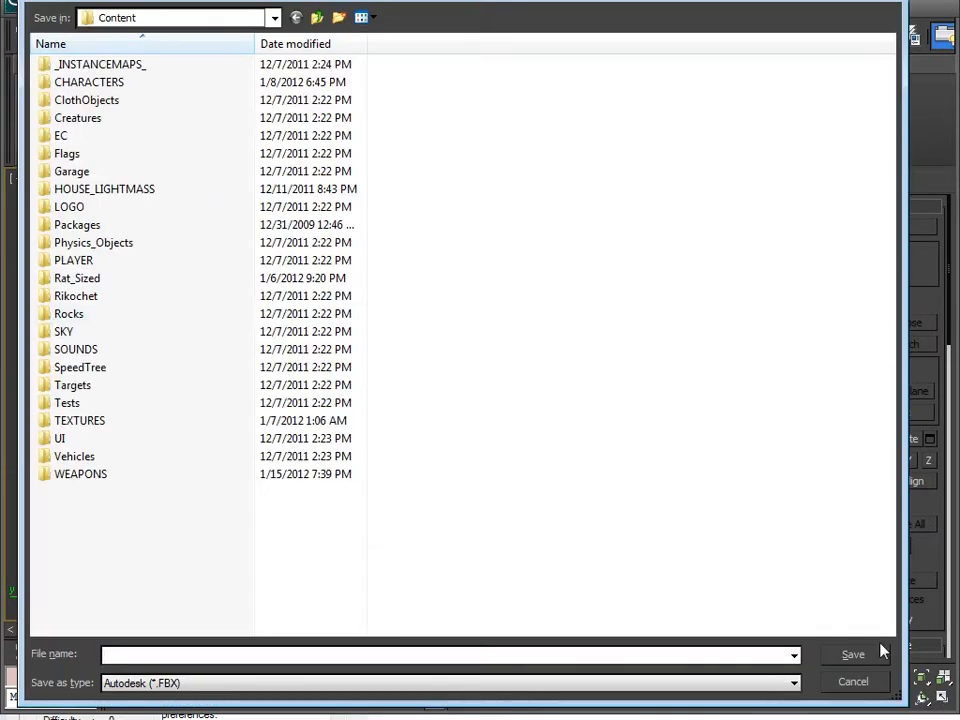
pyautogui.click(869, 679)
# Start exporting only the selected slide and browse to the folder C:\MAXSOURCE\_EAT3D_TUTORIAL\GLOCK\ToUV.
pyautogui.click(22, 10)
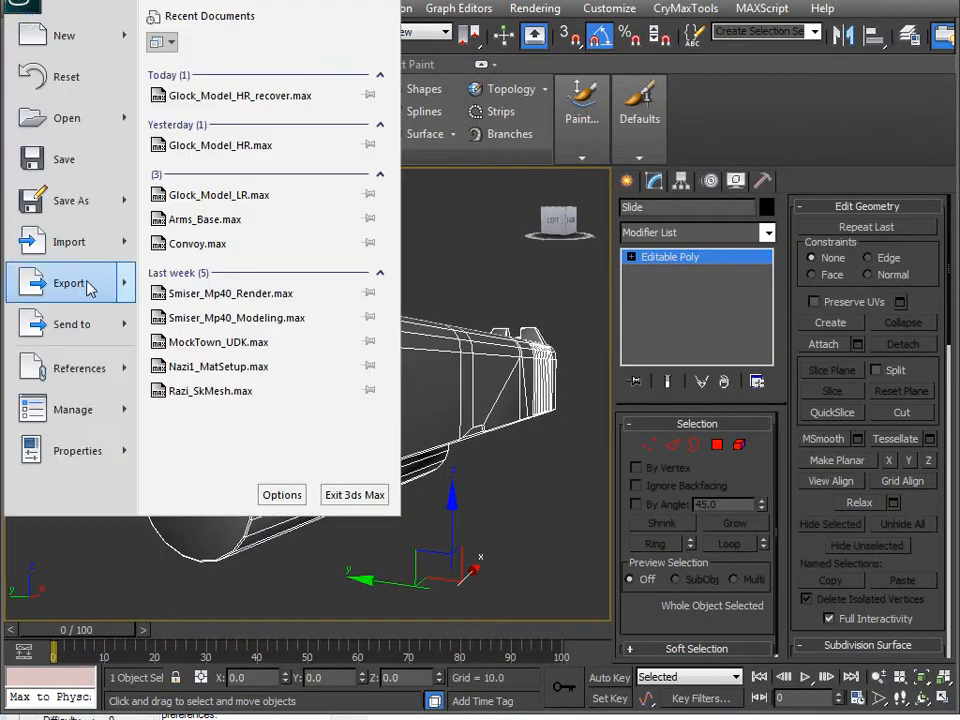
pyautogui.moveTo(89, 287)
pyautogui.click(218, 128)
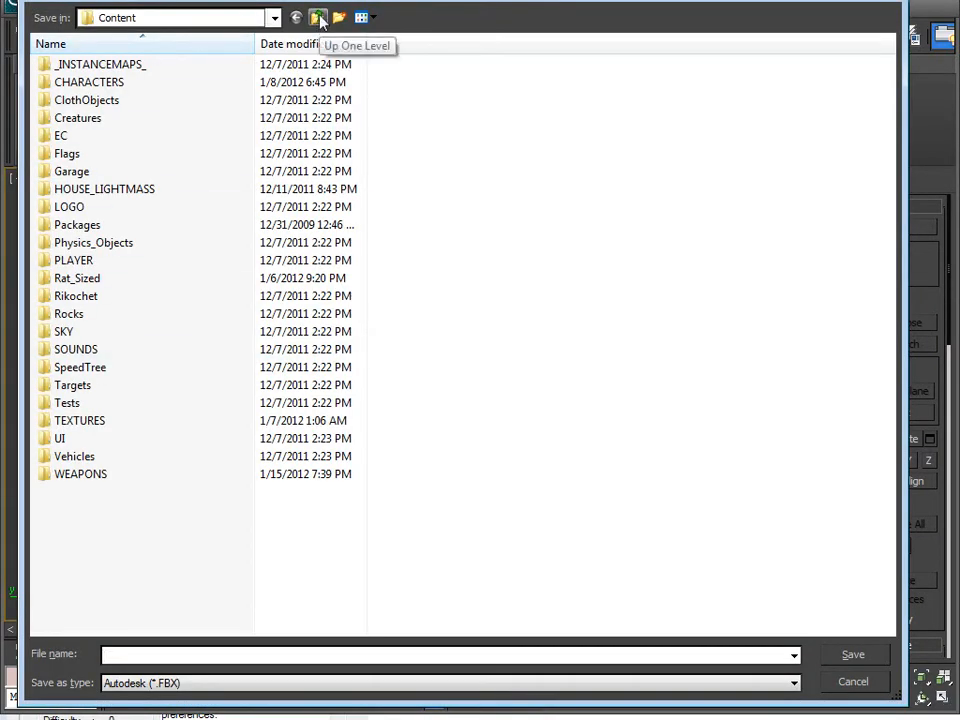
pyautogui.click(318, 18)
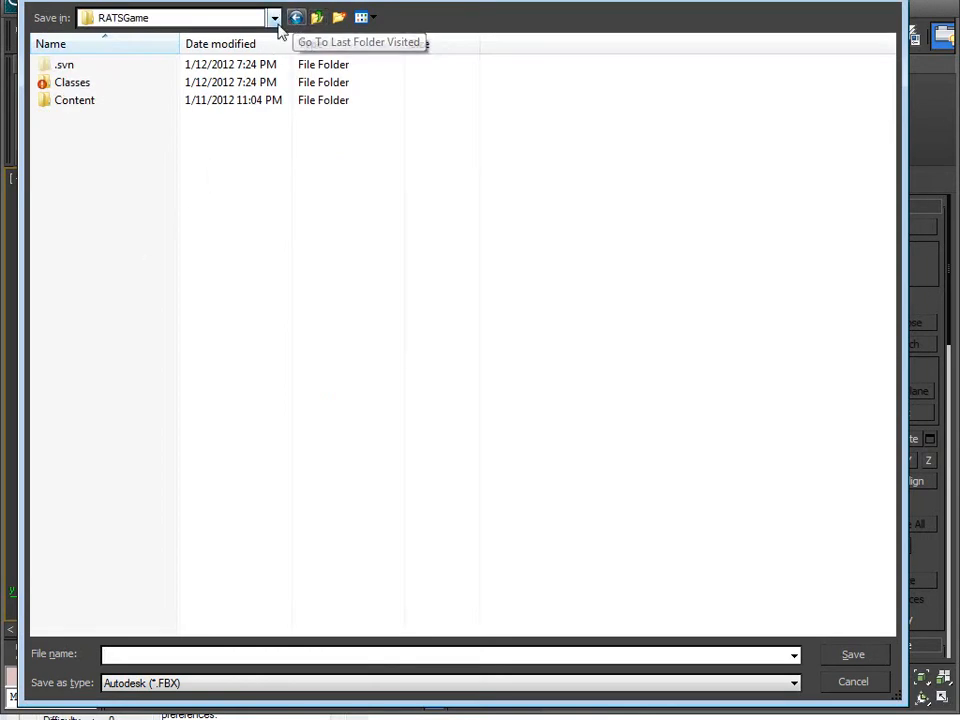
pyautogui.click(274, 18)
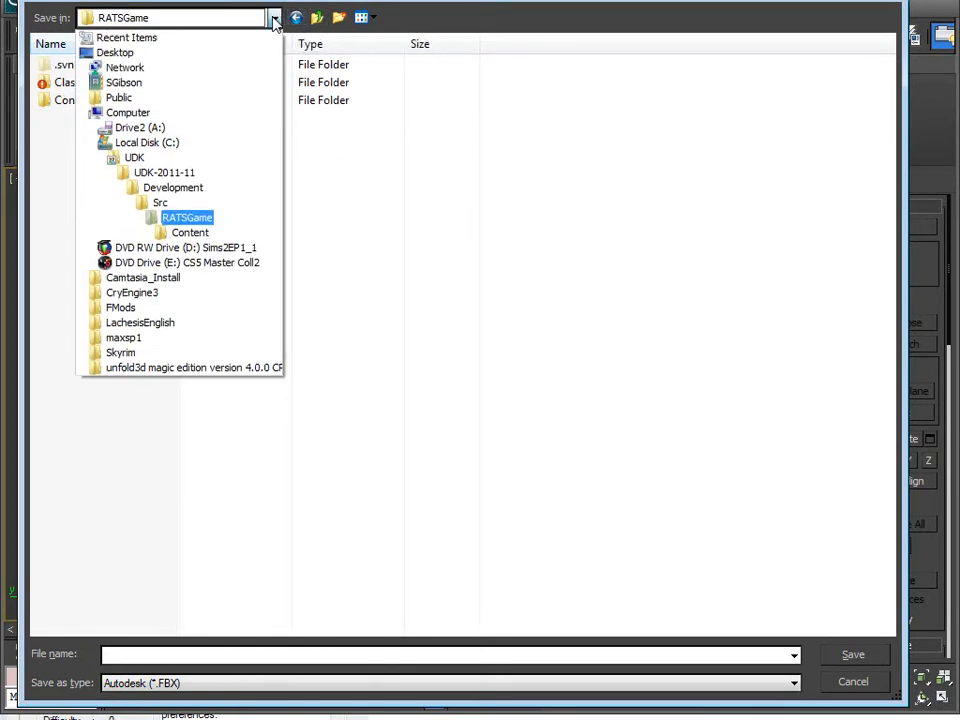
pyautogui.click(148, 143)
pyautogui.doubleClick(96, 458)
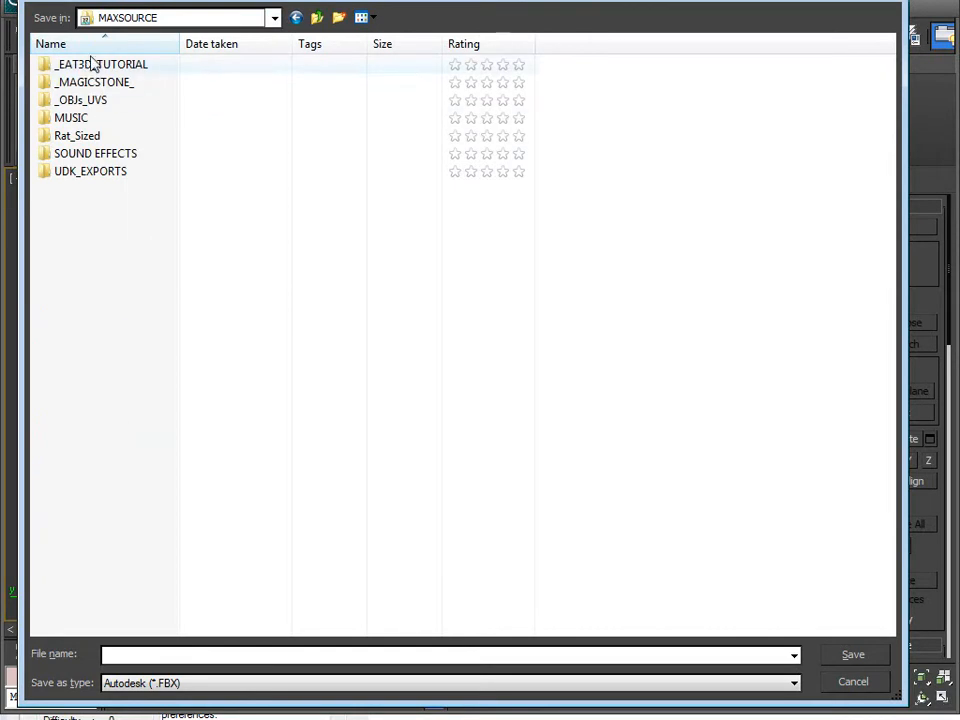
pyautogui.doubleClick(88, 66)
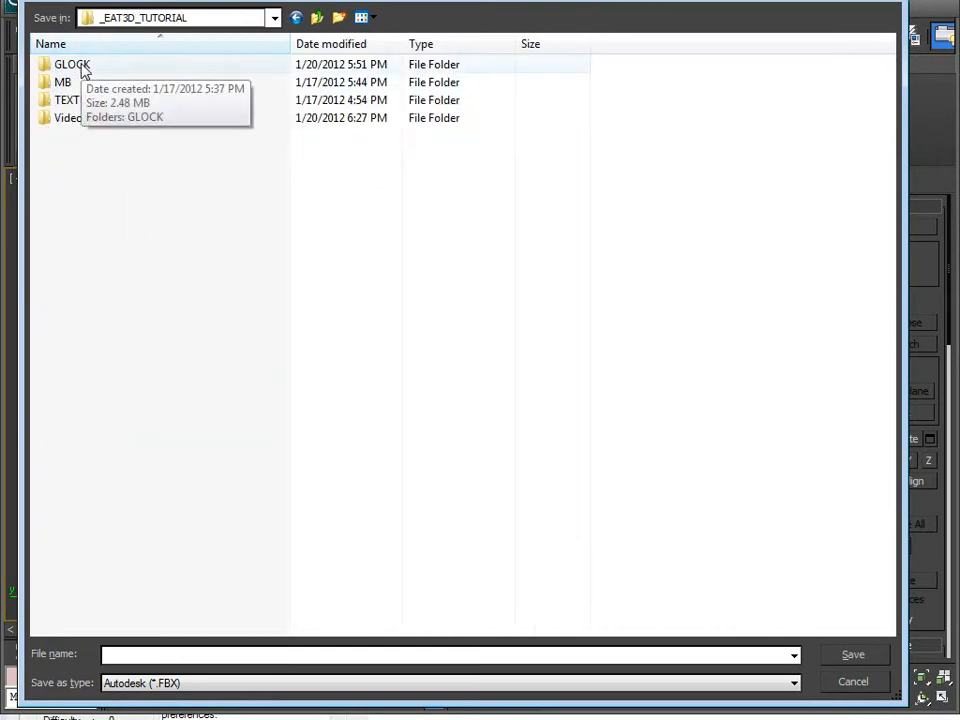
pyautogui.doubleClick(72, 65)
pyautogui.doubleClick(68, 84)
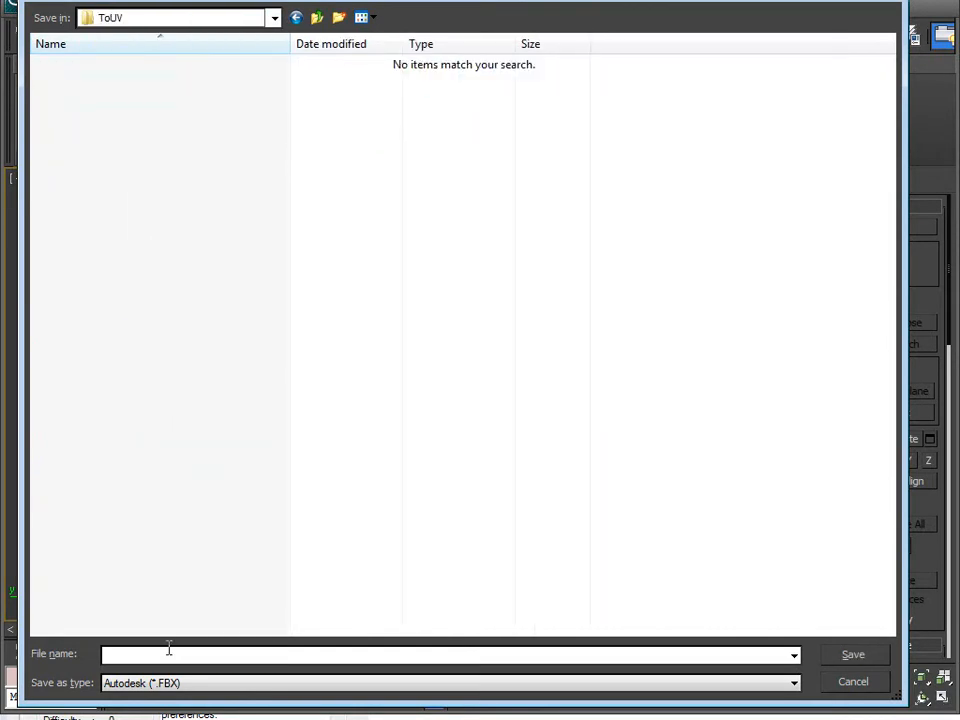
# Export the slide in OBJ format as Glock.obj, replacing the existing file.
pyautogui.click(168, 683)
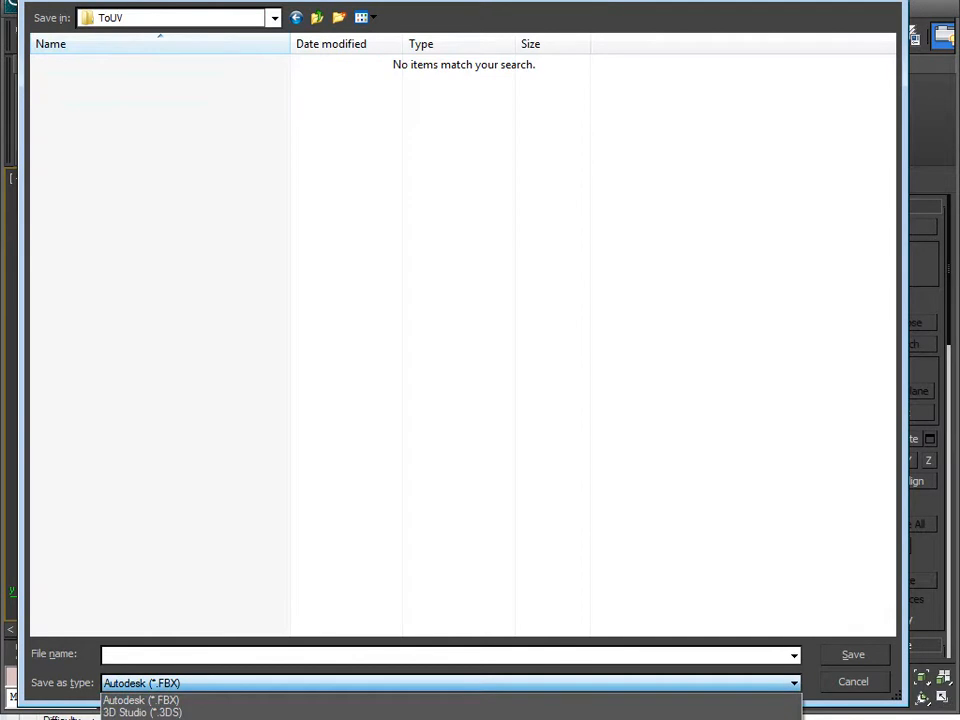
pyautogui.click(160, 719)
pyautogui.click(75, 66)
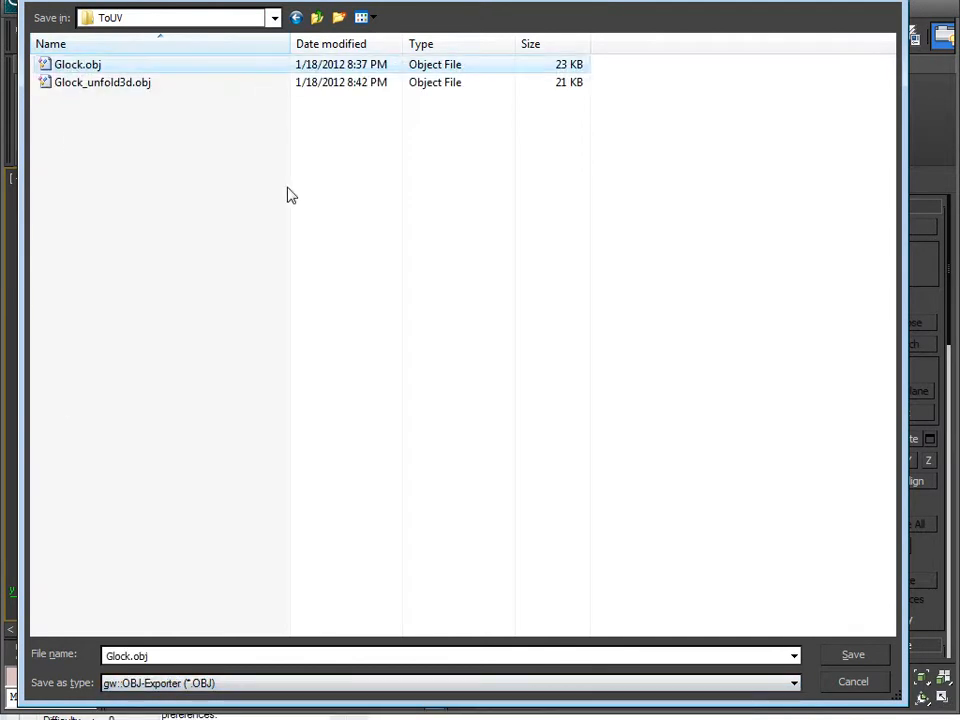
pyautogui.click(855, 656)
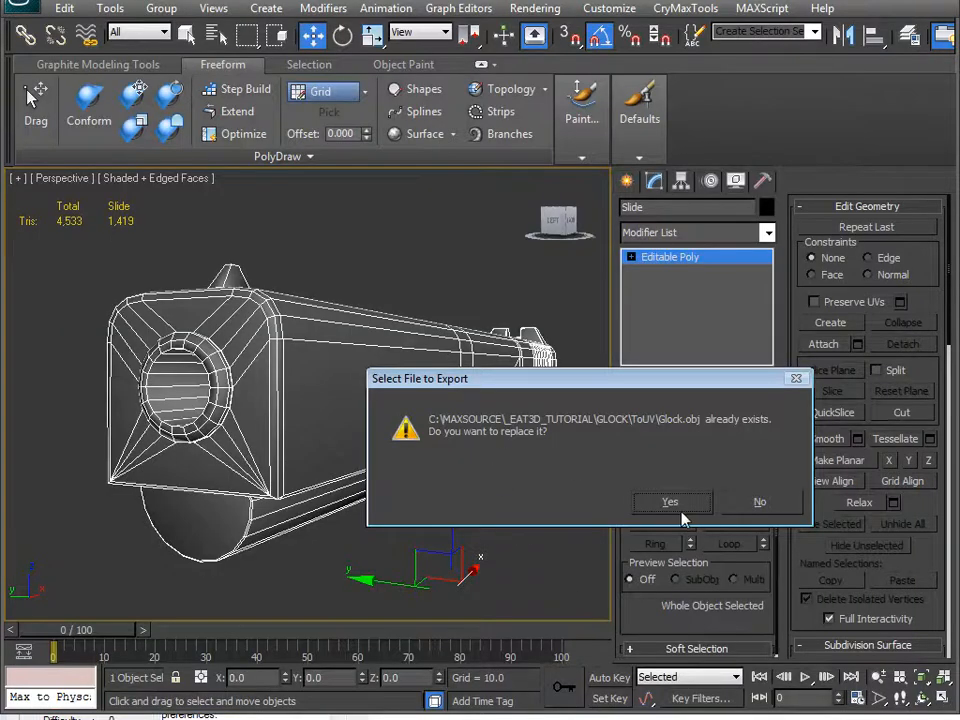
pyautogui.click(384, 502)
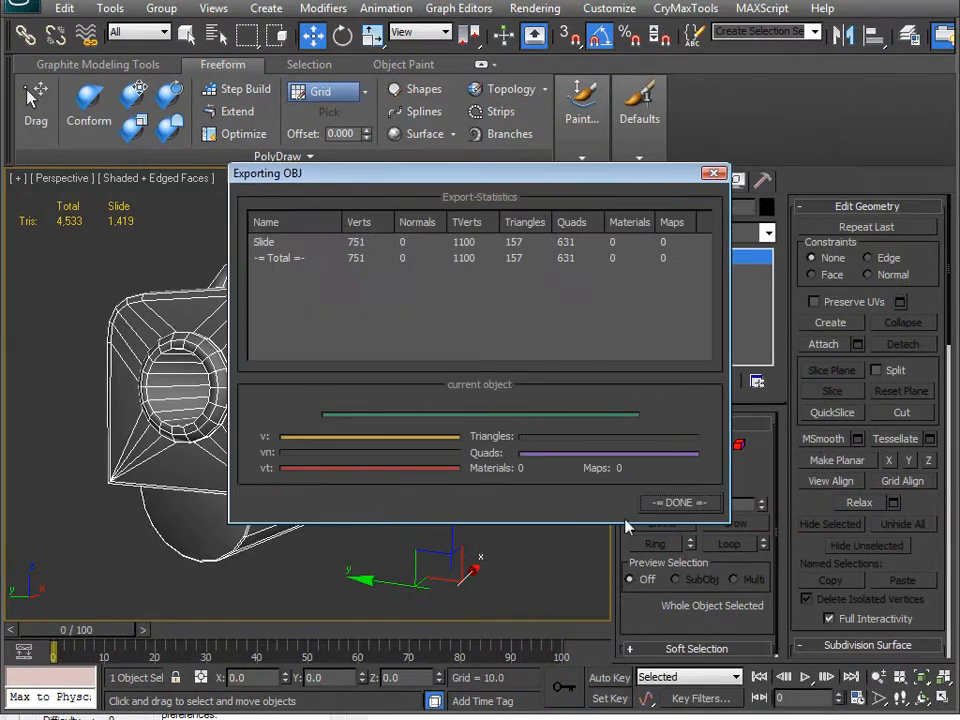
pyautogui.click(662, 501)
# Switch to Unfold3D and load Glock.obj from the ToUV folder.
pyautogui.hotkey('alt', 'Tab')
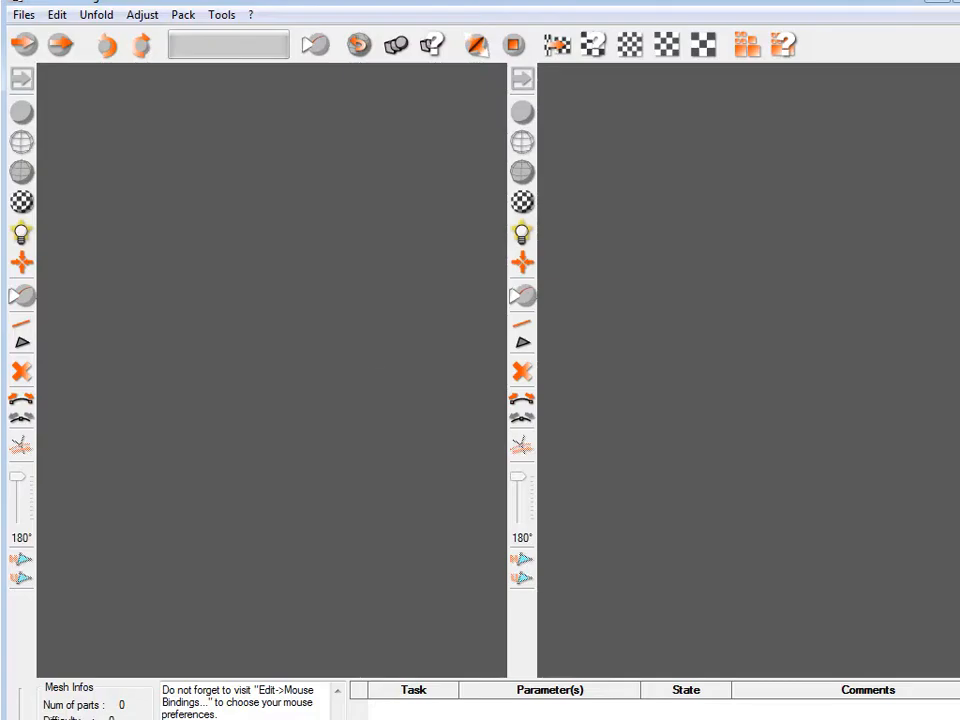
pyautogui.click(22, 15)
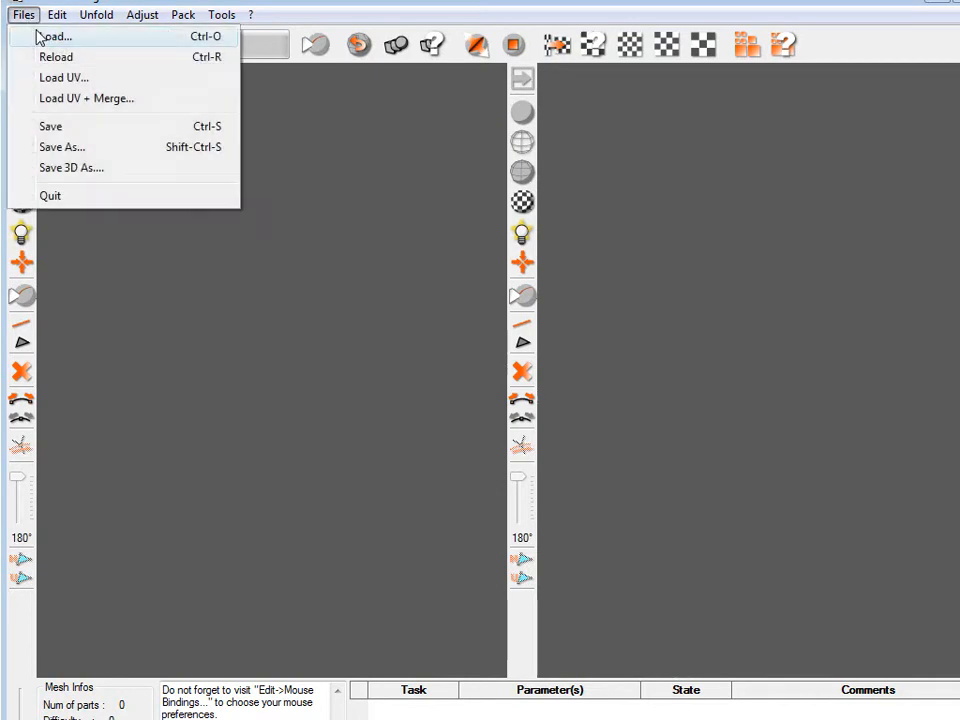
pyautogui.click(60, 38)
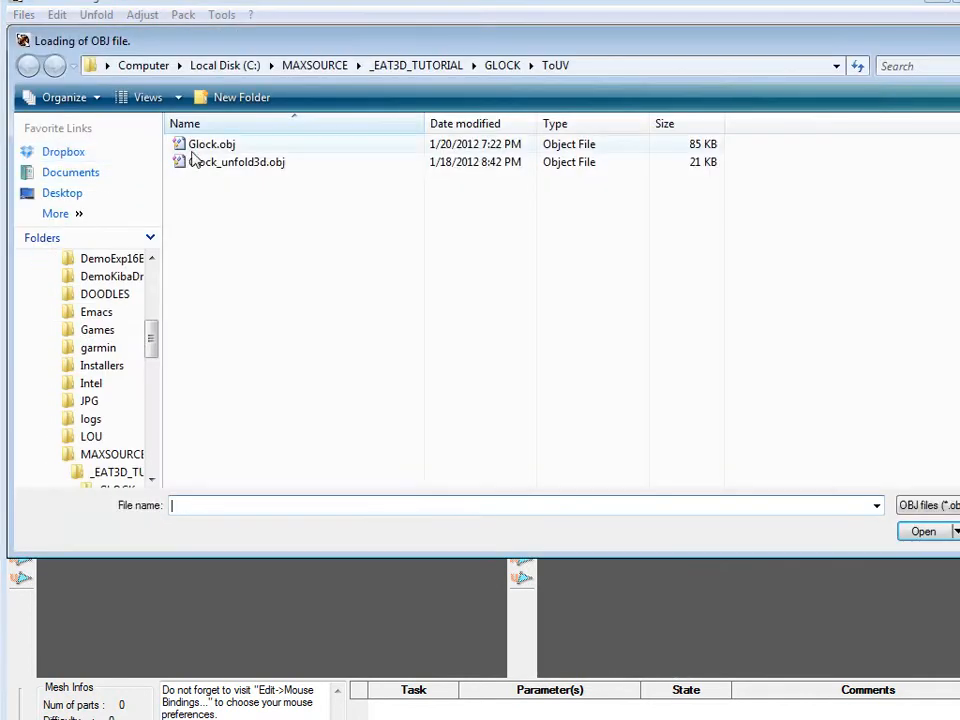
pyautogui.doubleClick(185, 143)
# Mark the edge loop around the slide's muzzle face as seams, covering its lower, side and upper edges.
pyautogui.moveTo(124, 306); pyautogui.dragTo(388, 287, button='middle')
pyautogui.moveTo(388, 287); pyautogui.dragTo(371, 455, button='right')
pyautogui.moveTo(371, 455); pyautogui.dragTo(343, 376, button='middle')
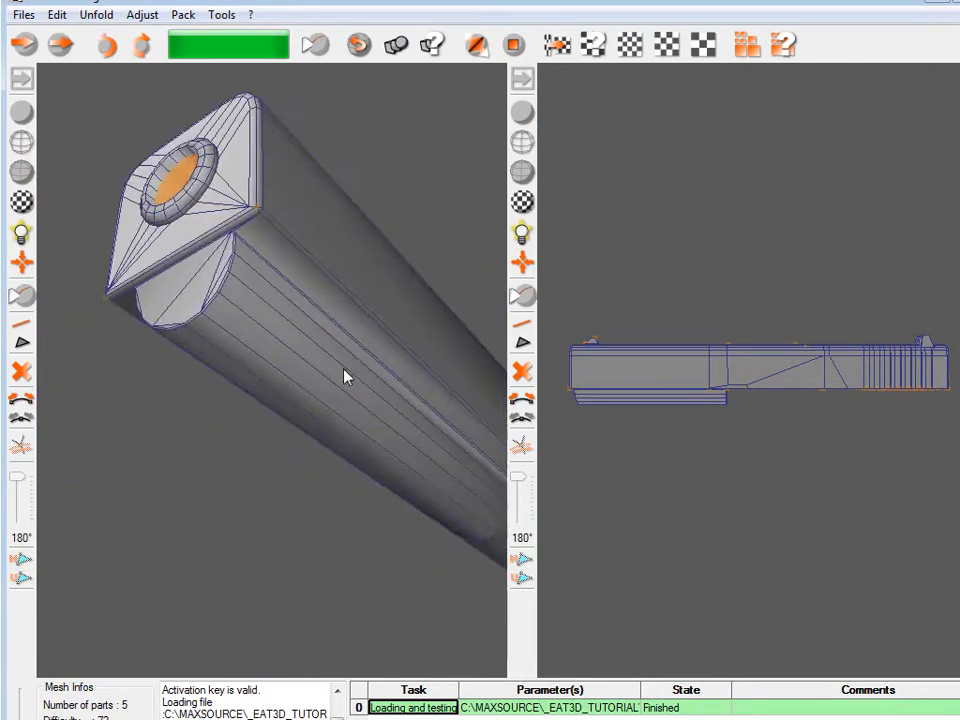
pyautogui.click(250, 217)
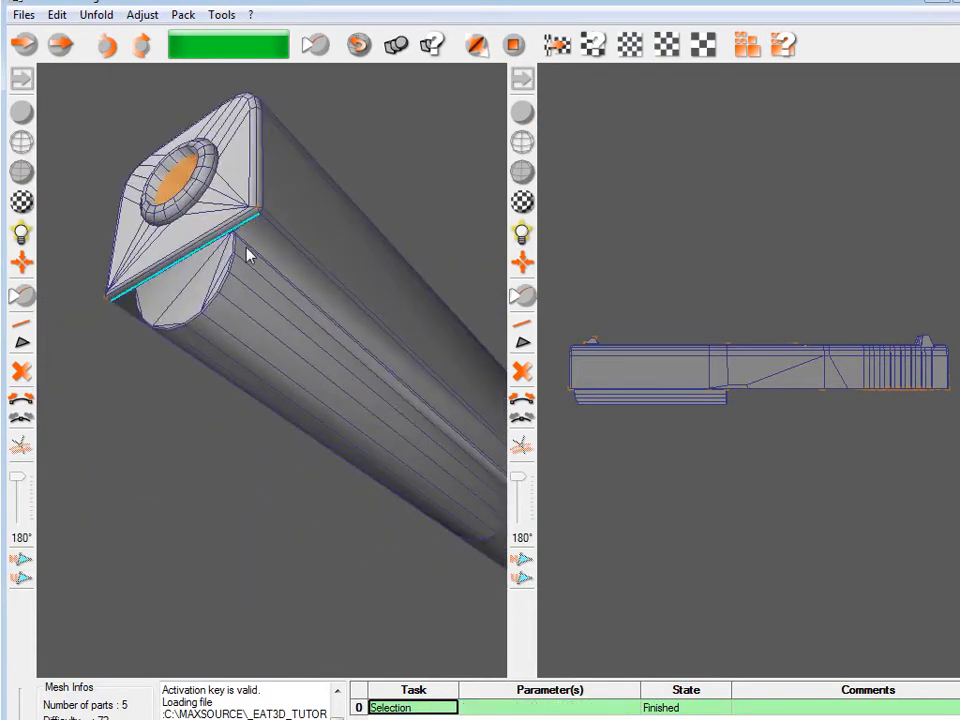
pyautogui.moveTo(231, 182); pyautogui.dragTo(241, 411, button='middle')
pyautogui.click(281, 300)
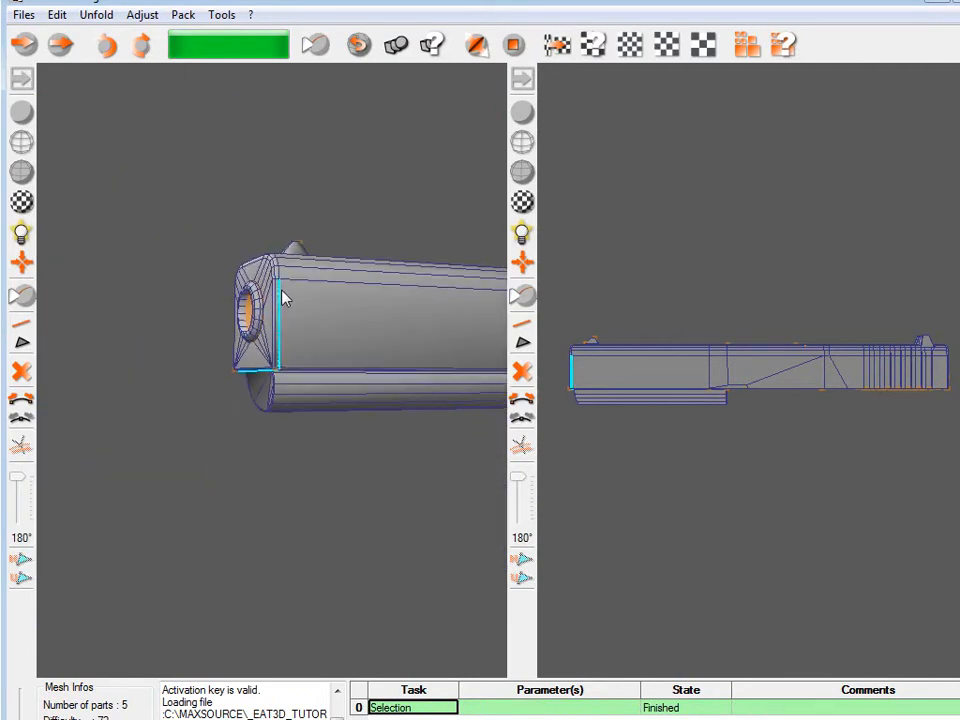
pyautogui.moveTo(281, 300); pyautogui.dragTo(437, 403, button='middle')
pyautogui.moveTo(250, 303); pyautogui.dragTo(264, 295, button='middle')
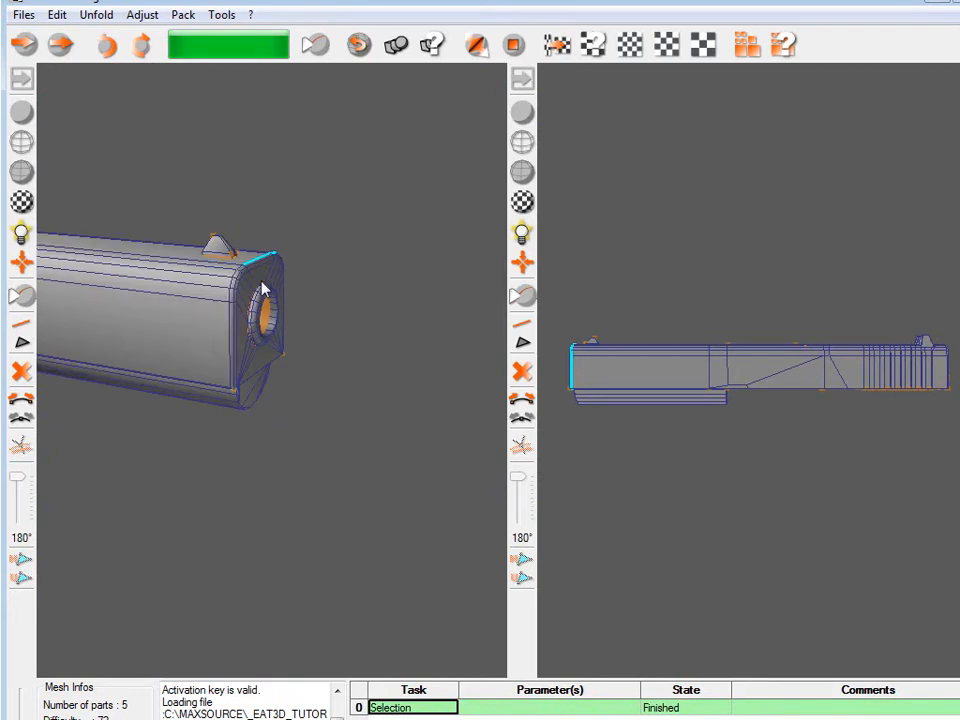
pyautogui.click(231, 336)
# Mark the curved front edge of the rounded housing under the muzzle as a seam.
pyautogui.moveTo(231, 336); pyautogui.dragTo(233, 407, button='middle')
pyautogui.moveTo(130, 262); pyautogui.dragTo(195, 259, button='middle')
pyautogui.moveTo(195, 308); pyautogui.dragTo(178, 522, button='middle')
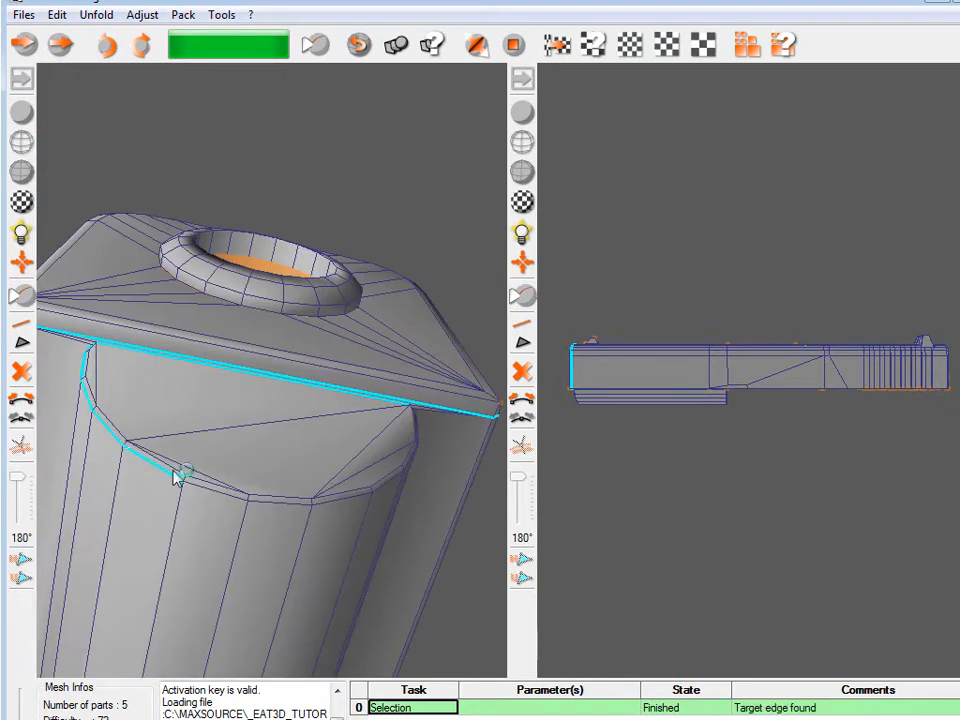
pyautogui.moveTo(160, 478); pyautogui.dragTo(118, 581, button='middle')
pyautogui.moveTo(336, 426); pyautogui.dragTo(348, 542, button='middle')
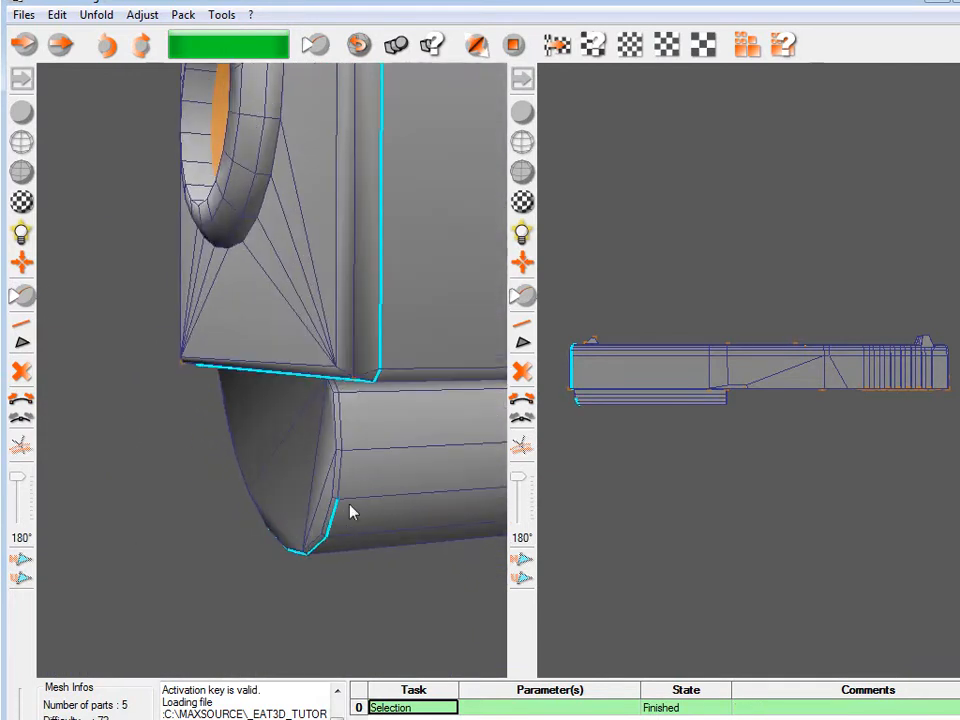
pyautogui.moveTo(336, 392); pyautogui.dragTo(388, 312, button='middle')
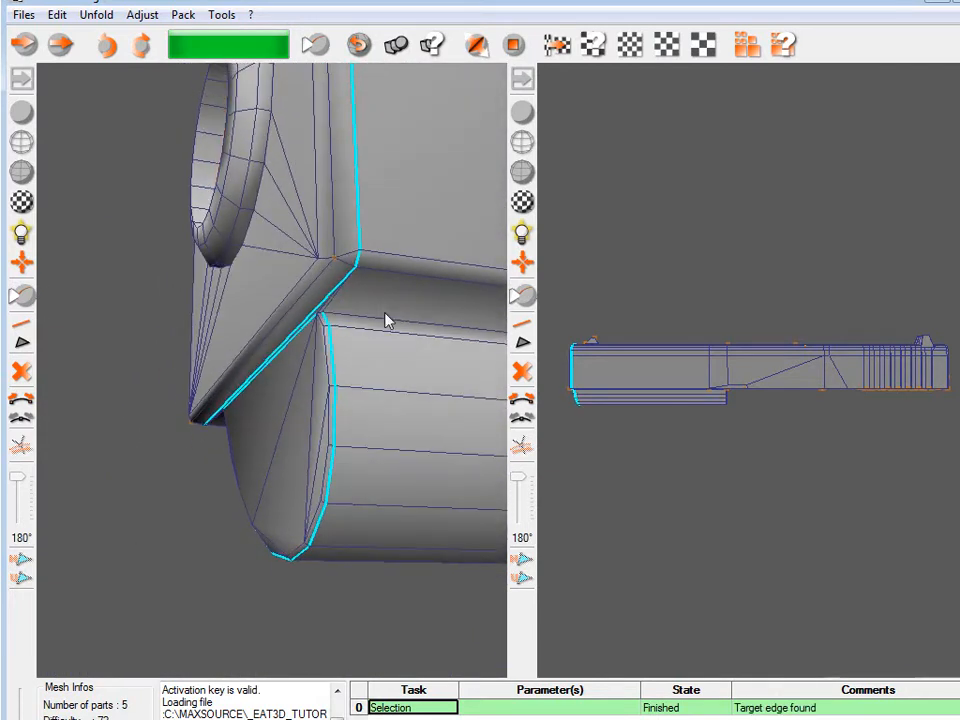
# Mark seams where the rounded housing's front cap meets the slide and along the housing's long upper edge.
pyautogui.scroll(5, 313, 335)
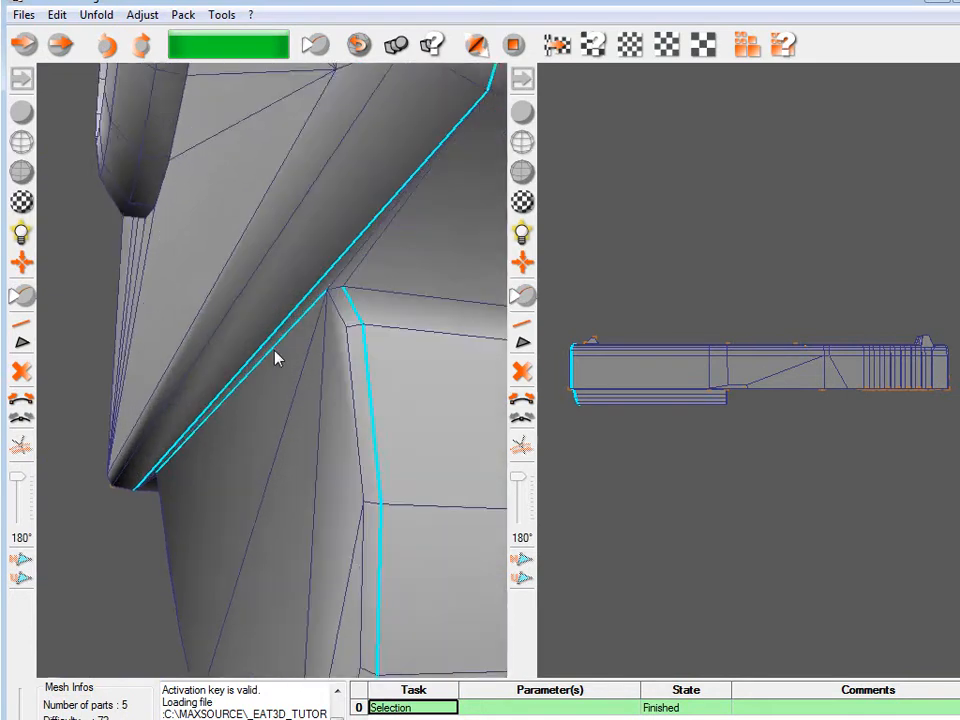
pyautogui.click(416, 310)
pyautogui.moveTo(416, 310); pyautogui.dragTo(287, 471, button='middle')
pyautogui.scroll(-5, 304, 345)
pyautogui.moveTo(343, 357); pyautogui.dragTo(240, 384, button='middle')
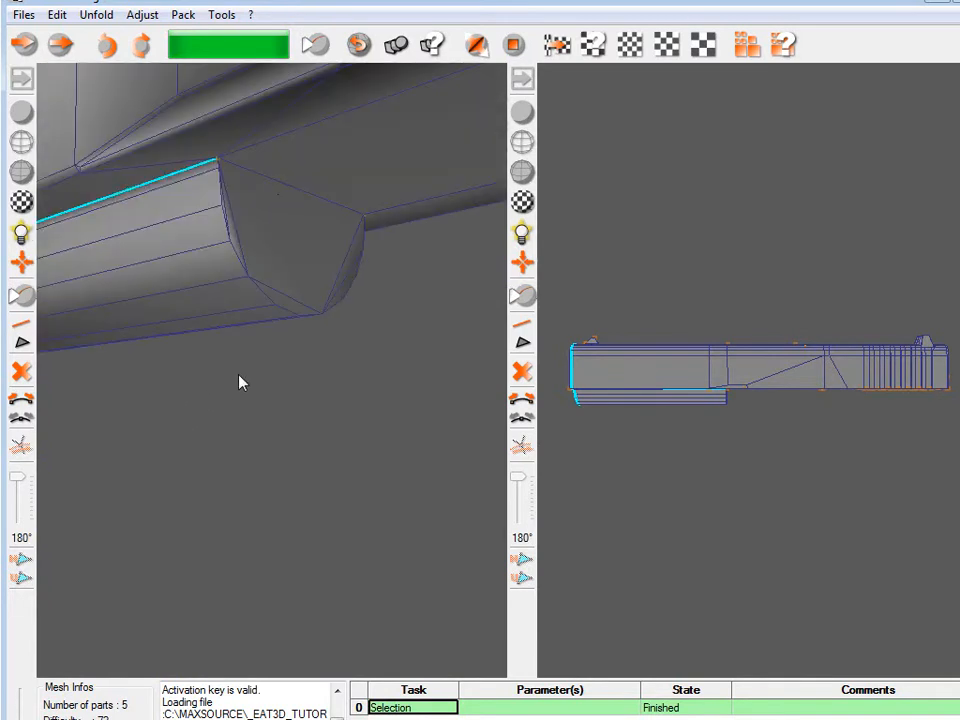
# Mark the lower outer edge of one slide side as a seam, following the stepped rear grip serrations to the back end.
pyautogui.moveTo(296, 198); pyautogui.dragTo(325, 378, button='middle')
pyautogui.click(315, 360)
pyautogui.moveTo(307, 330); pyautogui.dragTo(295, 276, button='middle')
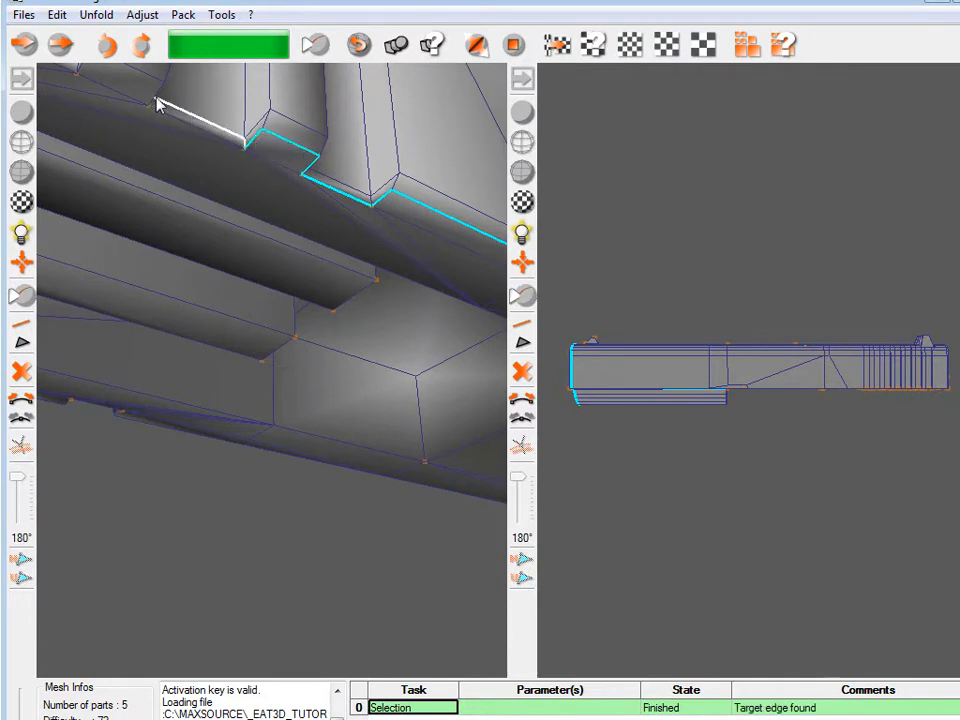
pyautogui.moveTo(153, 98); pyautogui.dragTo(158, 116, button='middle')
pyautogui.click(218, 183)
pyautogui.moveTo(218, 183); pyautogui.dragTo(318, 311, button='middle')
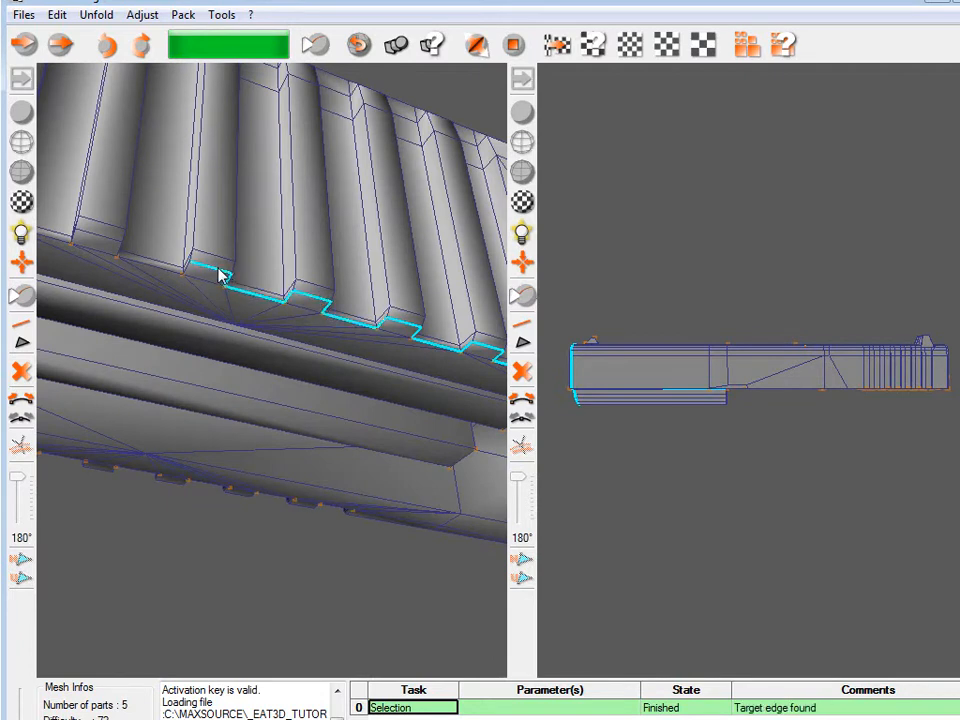
pyautogui.moveTo(112, 242); pyautogui.dragTo(237, 328, button='middle')
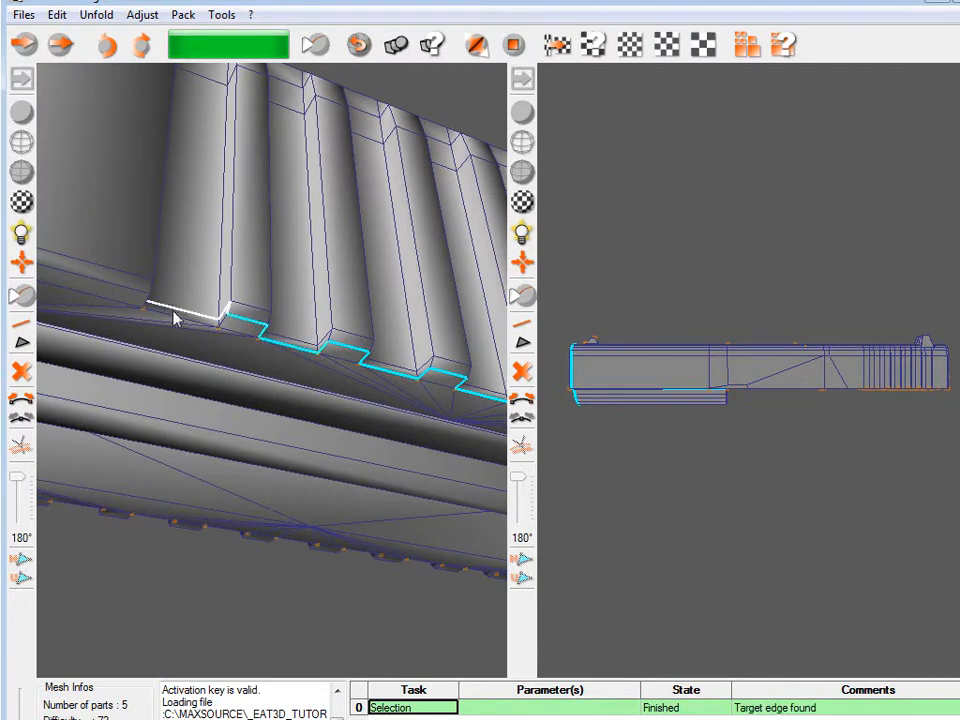
pyautogui.moveTo(150, 302); pyautogui.dragTo(289, 303, button='middle')
pyautogui.click(257, 340)
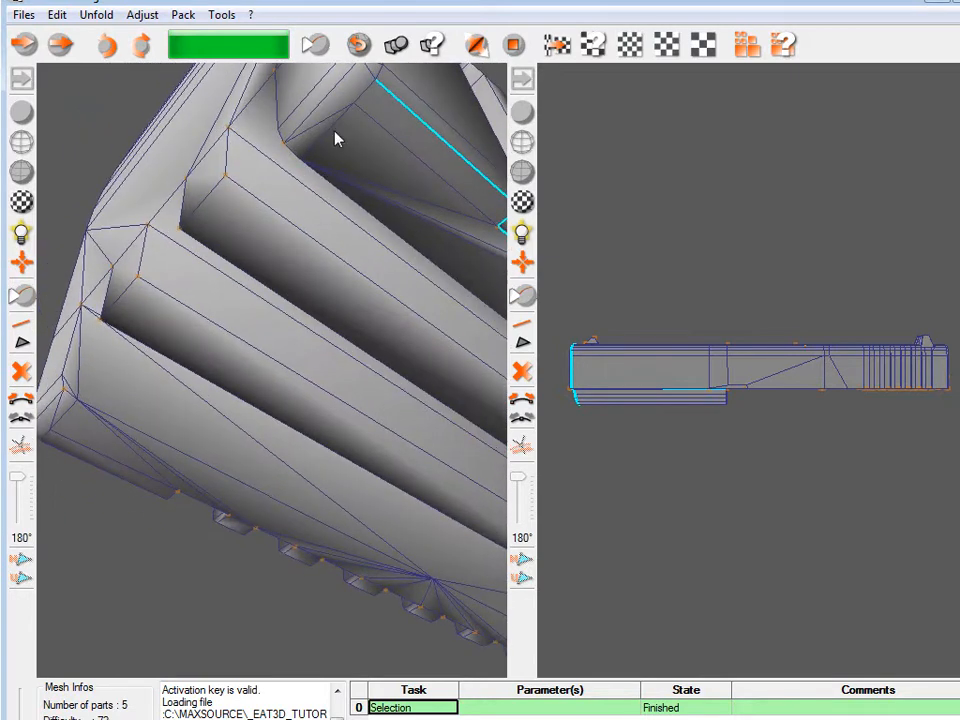
# Mark the underside's long inner edges on both sides and the cross edge joining them in front of the rail grooves.
pyautogui.moveTo(335, 128); pyautogui.dragTo(335, 365, button='middle')
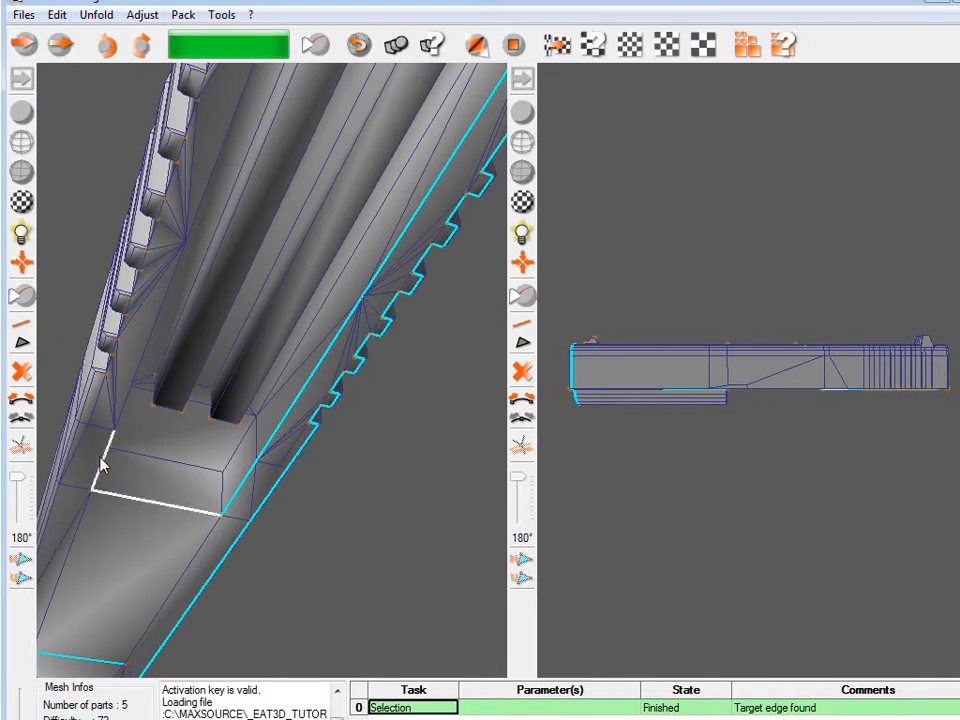
pyautogui.moveTo(112, 461); pyautogui.dragTo(188, 457, button='middle')
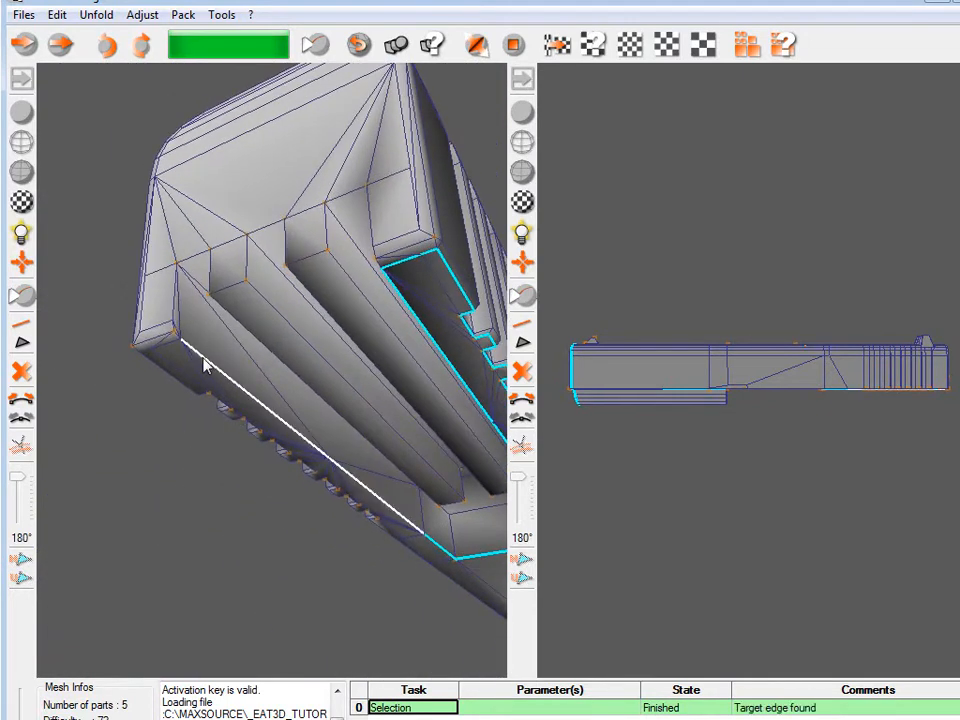
pyautogui.moveTo(175, 352); pyautogui.dragTo(372, 312, button='middle')
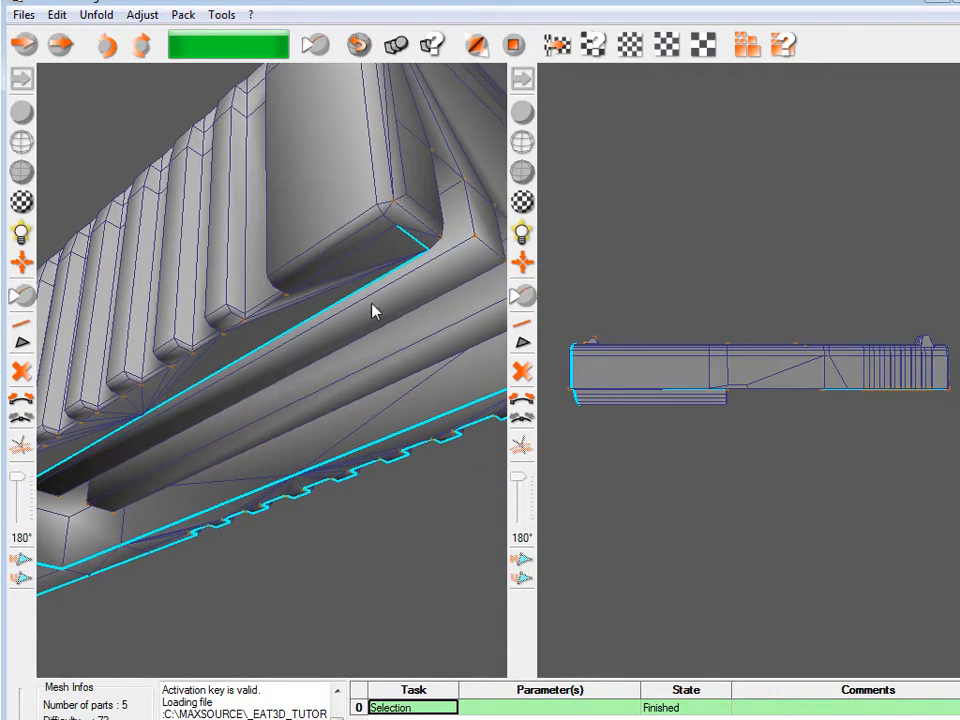
# Mark the lower outer edge of the opposite side from the rear corner along its stepped grip serrations.
pyautogui.click(349, 243)
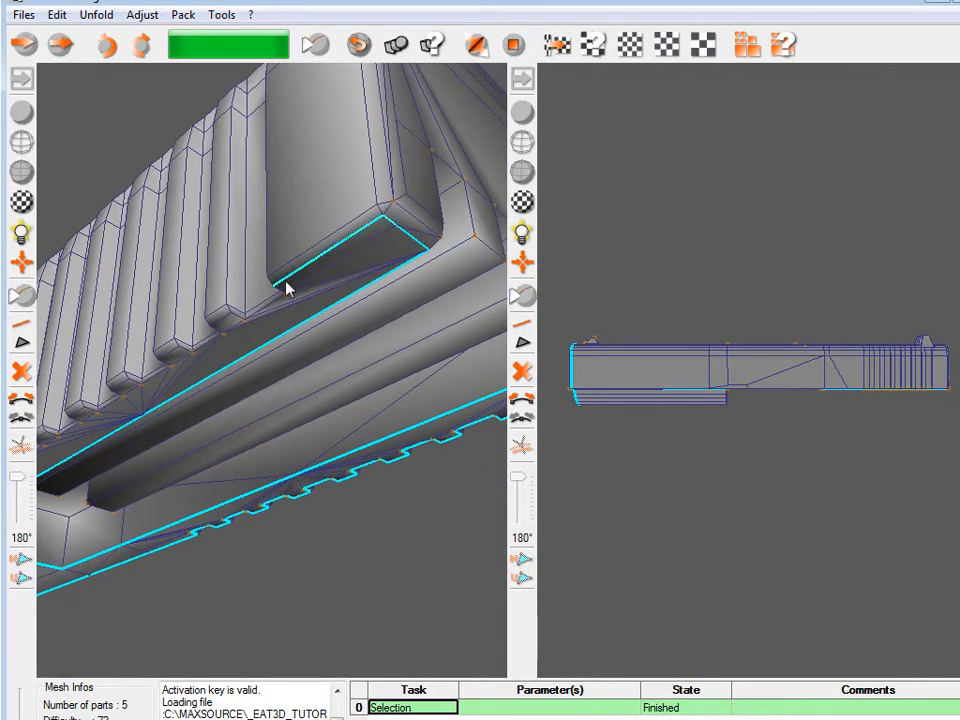
pyautogui.click(241, 318)
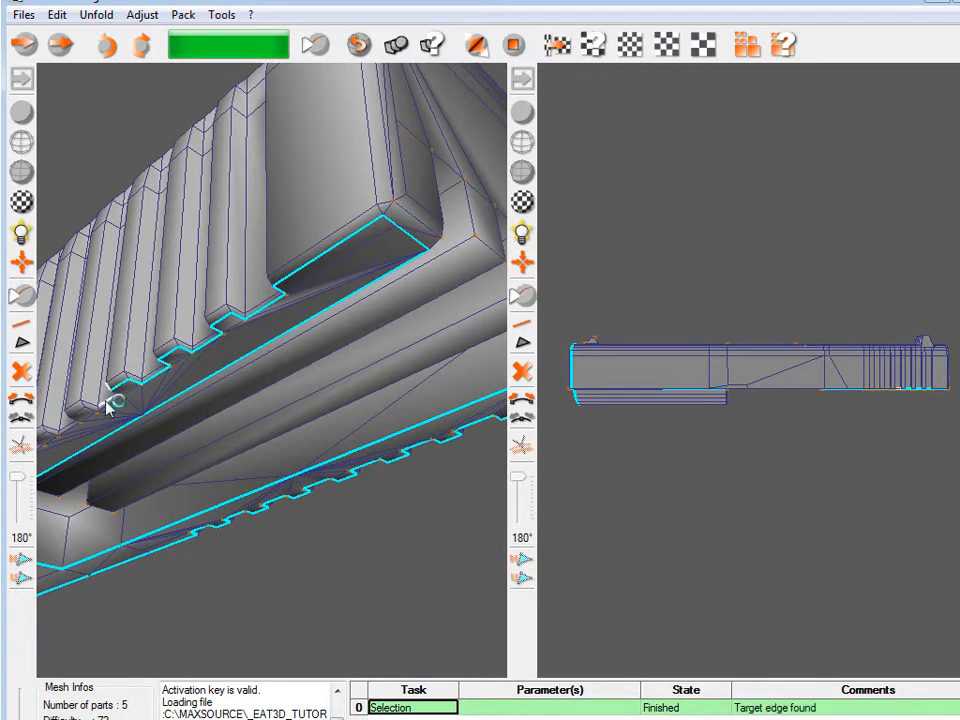
pyautogui.moveTo(75, 422); pyautogui.dragTo(272, 275)
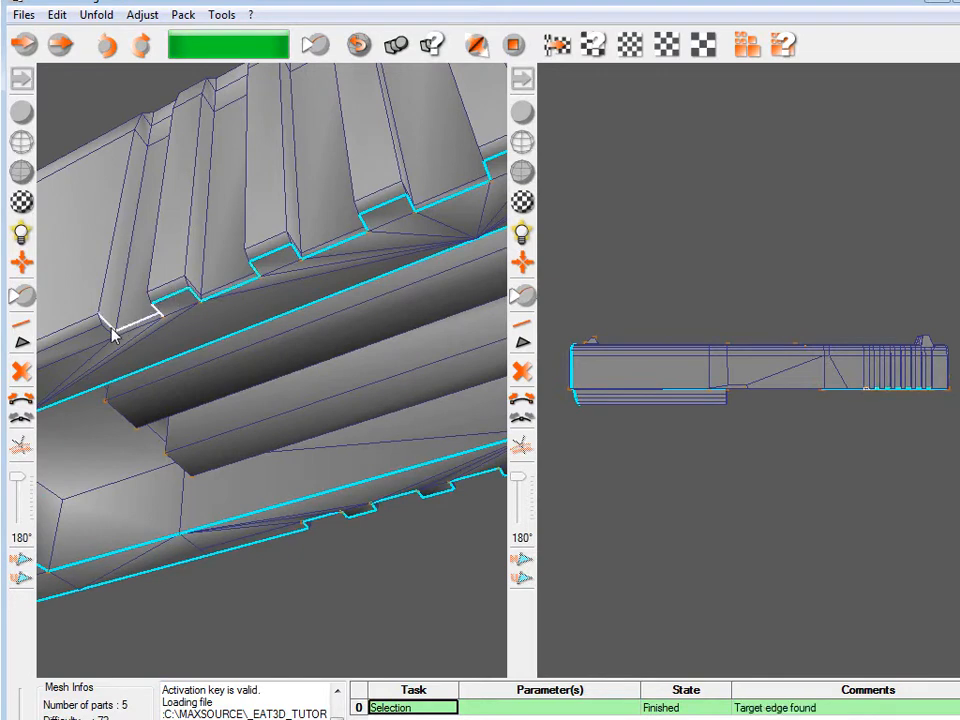
pyautogui.click(106, 332)
# Continue the opposite side's lower edge seam from the last serration forward to the muzzle.
pyautogui.moveTo(106, 340); pyautogui.dragTo(328, 315, button='middle')
pyautogui.click(264, 376)
pyautogui.moveTo(328, 315); pyautogui.dragTo(293, 312)
pyautogui.click(272, 220)
pyautogui.moveTo(268, 219); pyautogui.dragTo(432, 280)
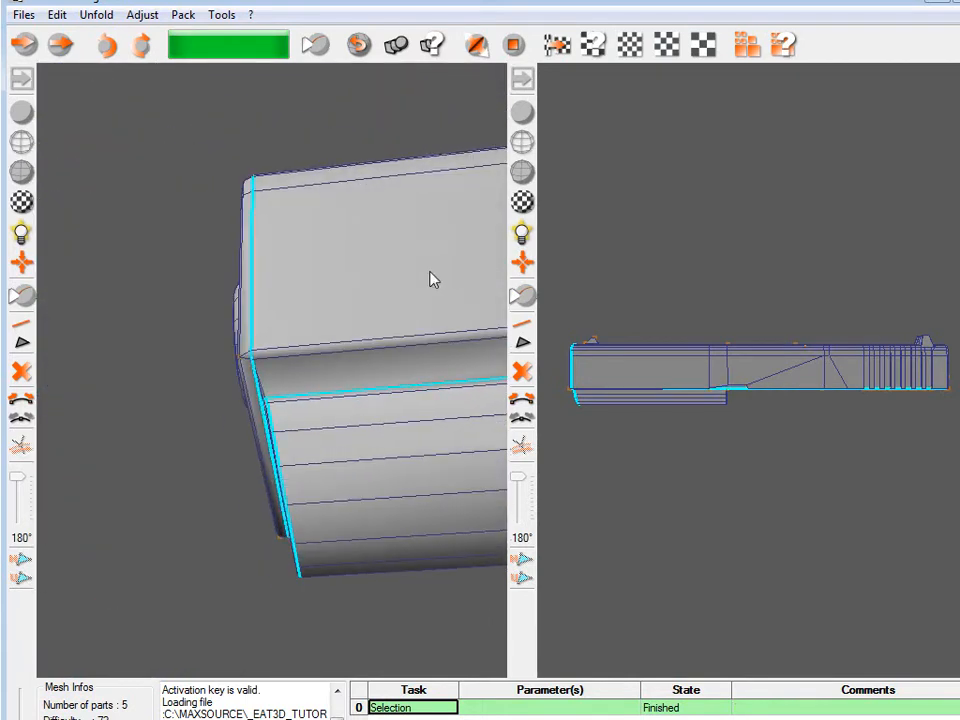
pyautogui.click(290, 360)
# Mark seam edges on the front sight, including its sloped corner edge.
pyautogui.moveTo(289, 364); pyautogui.dragTo(279, 395)
pyautogui.scroll(-2, 262, 360)
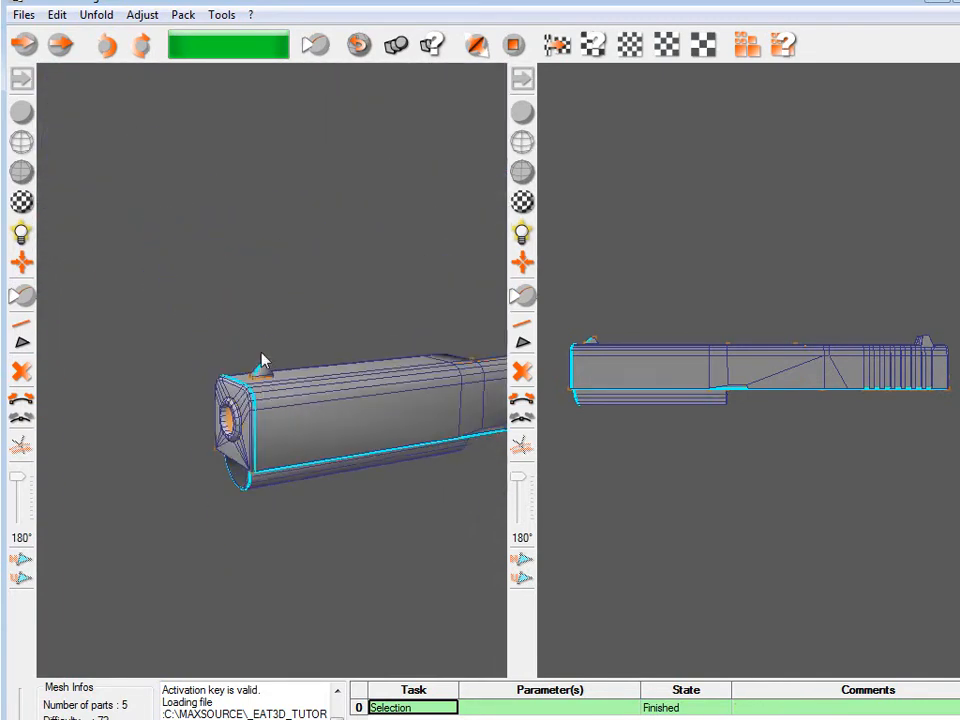
pyautogui.scroll(6, 258, 358)
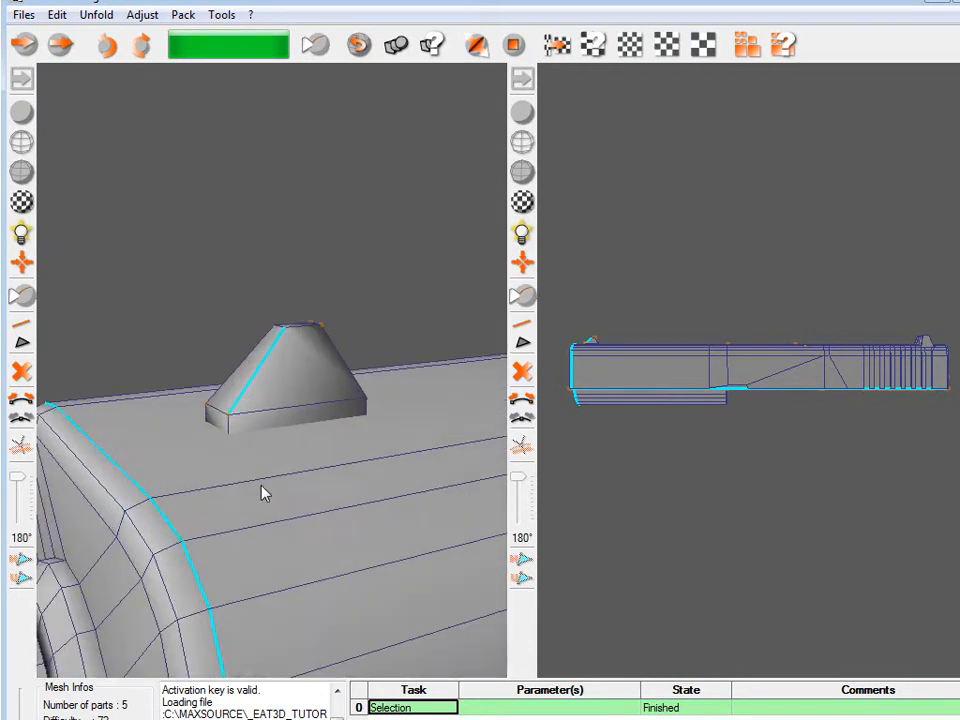
pyautogui.moveTo(216, 446); pyautogui.dragTo(278, 460)
pyautogui.moveTo(258, 410); pyautogui.dragTo(226, 410)
pyautogui.moveTo(222, 522); pyautogui.dragTo(391, 492)
pyautogui.moveTo(362, 430); pyautogui.dragTo(259, 377)
# Mark the full inner rim loop of the muzzle bore and one lengthwise edge running into it as seams.
pyautogui.moveTo(256, 440); pyautogui.dragTo(437, 302)
pyautogui.click(266, 349)
pyautogui.moveTo(274, 360); pyautogui.dragTo(196, 508)
pyautogui.click(200, 490)
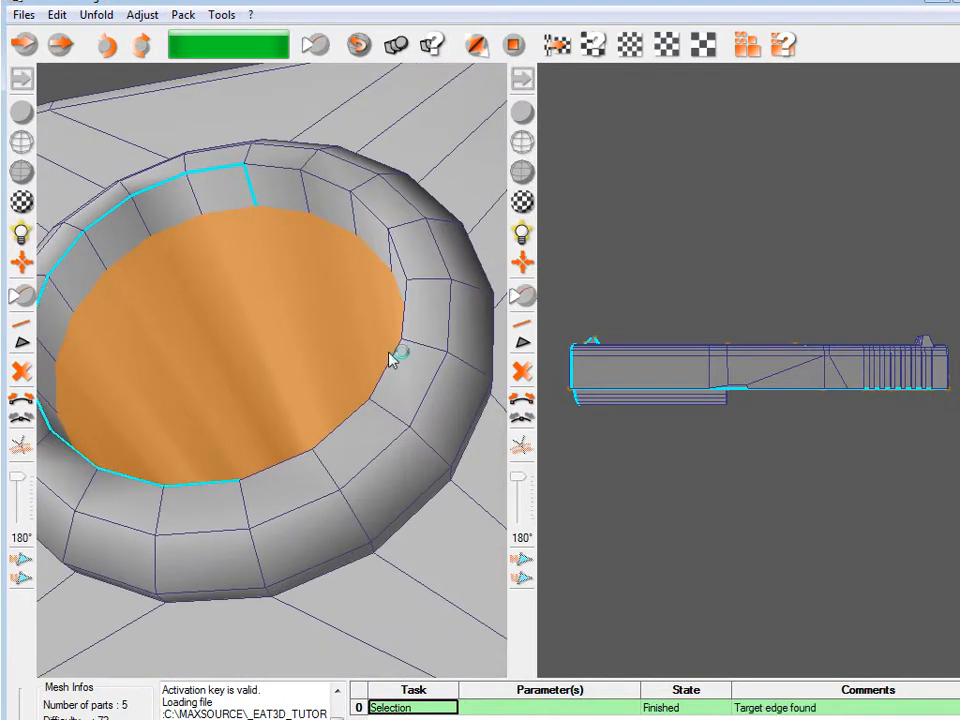
pyautogui.click(282, 179)
pyautogui.moveTo(282, 179); pyautogui.dragTo(306, 300)
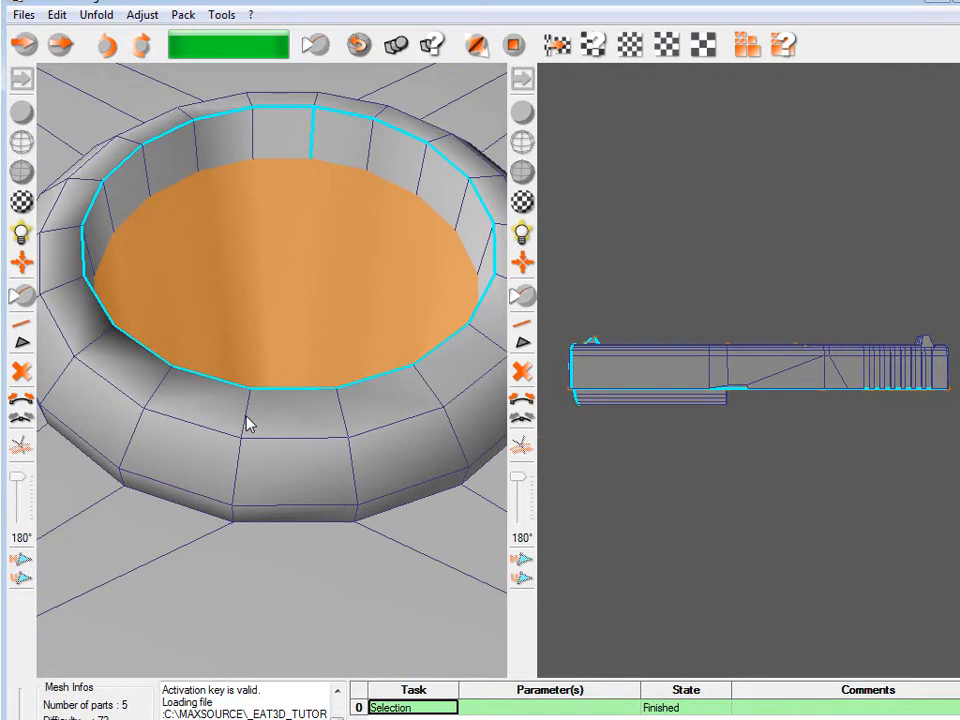
# Mark the circular edge loop around the closed inner end of the bore as a seam.
pyautogui.click(25, 155)
pyautogui.moveTo(190, 240)
pyautogui.mouseDown()
pyautogui.moveTo(159, 279)
pyautogui.moveTo(87, 330)
pyautogui.moveTo(68, 371)
pyautogui.moveTo(155, 440)
pyautogui.moveTo(246, 414)
pyautogui.moveTo(208, 420)
pyautogui.moveTo(255, 386)
pyautogui.moveTo(195, 443)
pyautogui.mouseUp()
pyautogui.moveTo(430, 347); pyautogui.dragTo(186, 463)
pyautogui.moveTo(297, 422); pyautogui.dragTo(225, 433)
pyautogui.moveTo(225, 433); pyautogui.dragTo(226, 511, button='right')
pyautogui.moveTo(280, 403); pyautogui.dragTo(305, 360, button='right')
pyautogui.moveTo(303, 360); pyautogui.dragTo(147, 272)
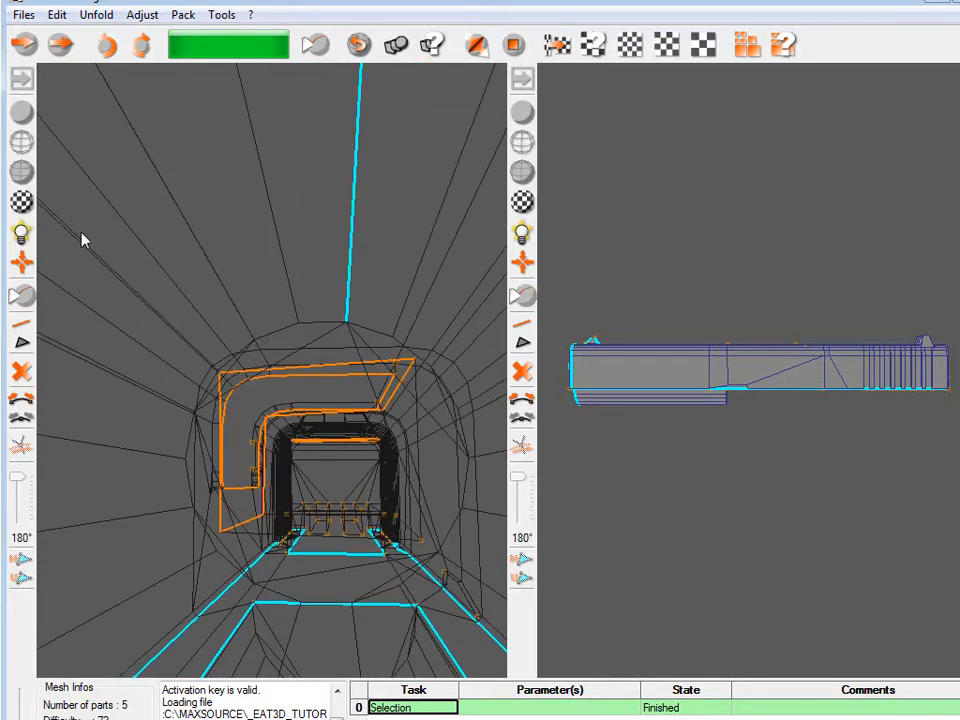
pyautogui.click(22, 172)
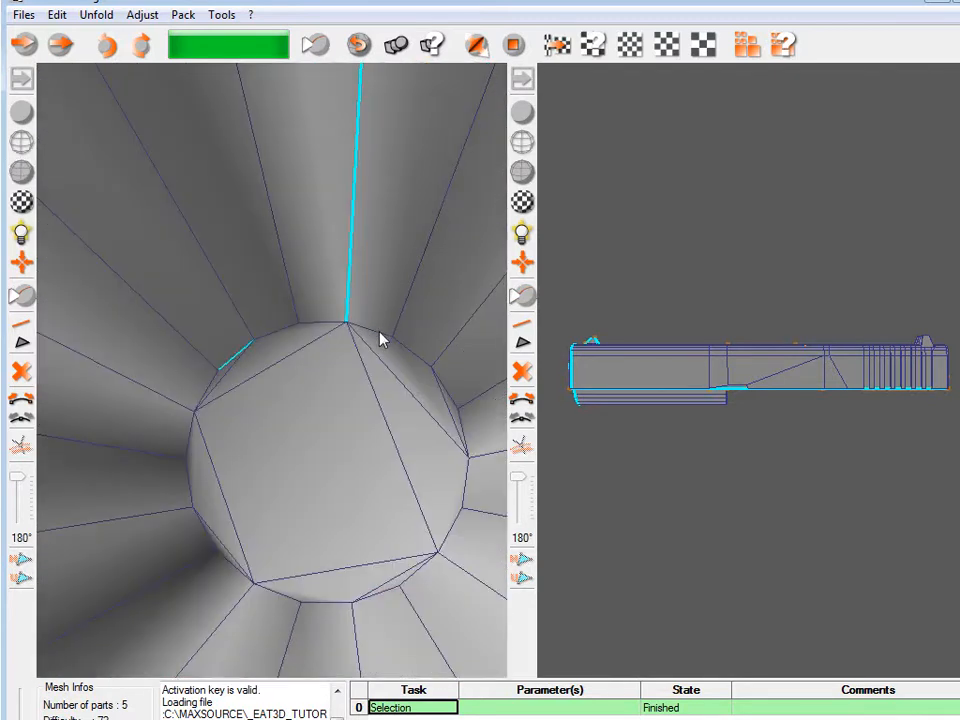
pyautogui.click(268, 330)
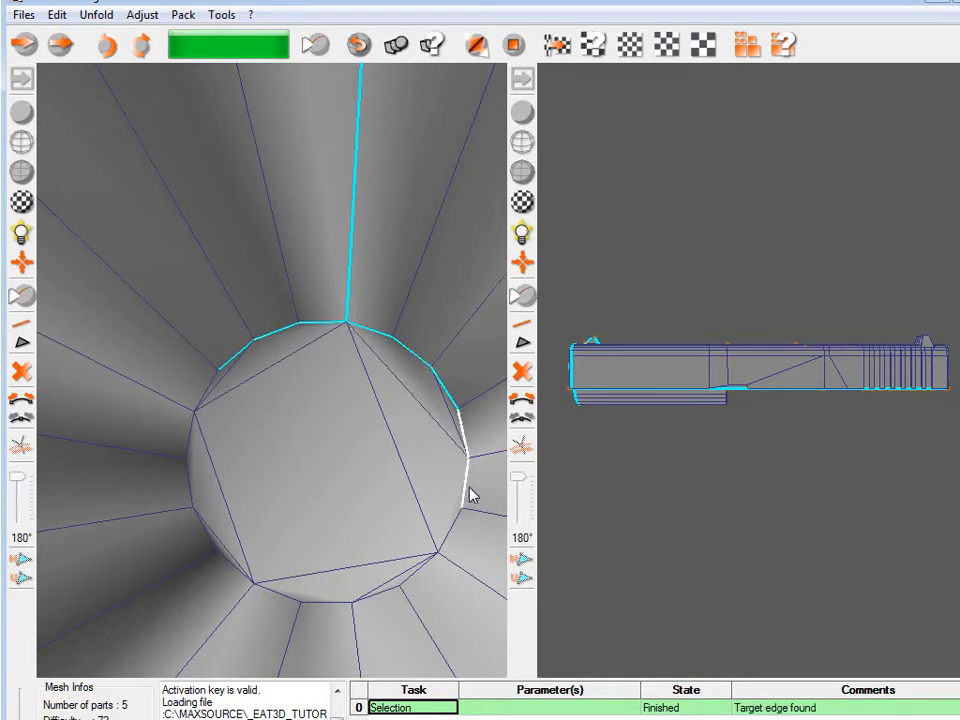
pyautogui.click(332, 606)
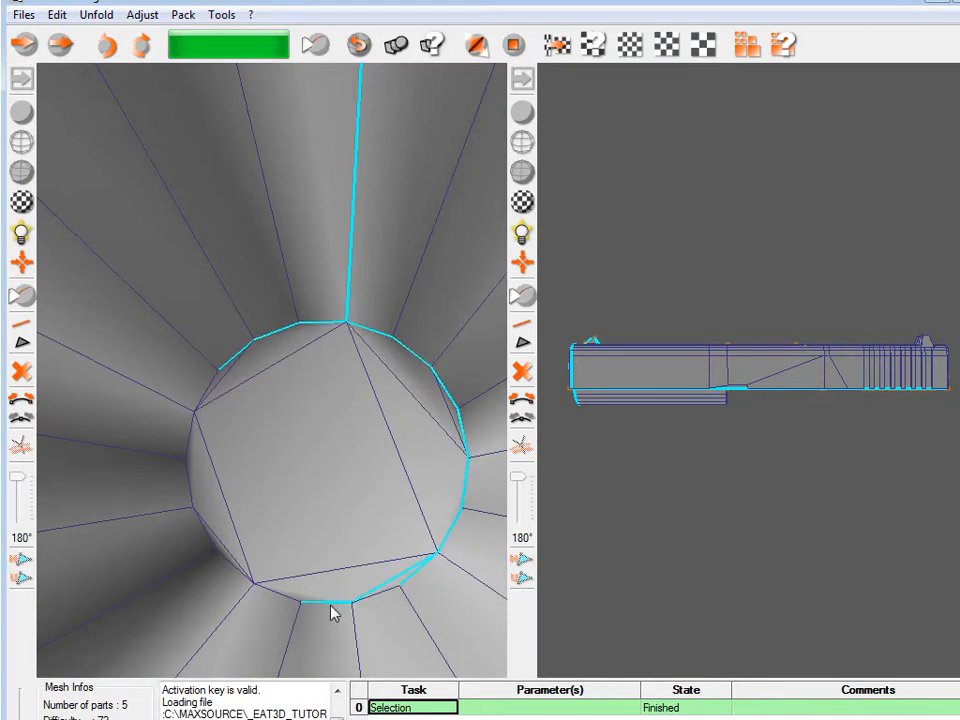
pyautogui.click(219, 558)
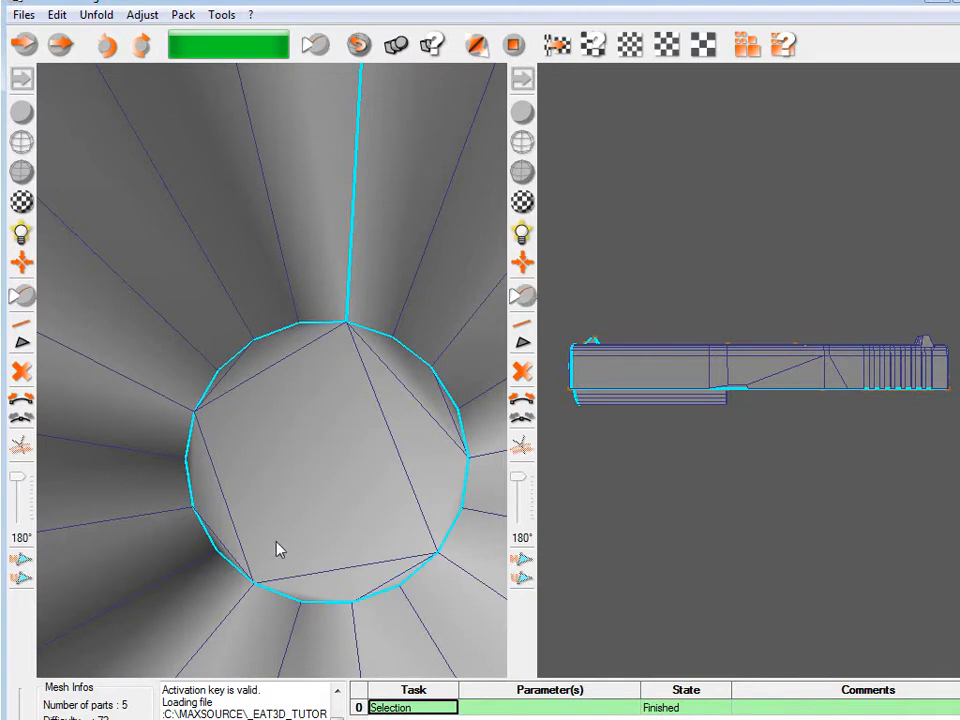
# Mark a seam across the raised muzzle ring and a lengthwise edge along the rounded housing.
pyautogui.keyDown('alt'); pyautogui.moveTo(292, 478); pyautogui.dragTo(251, 310, button='right'); pyautogui.keyUp('alt')
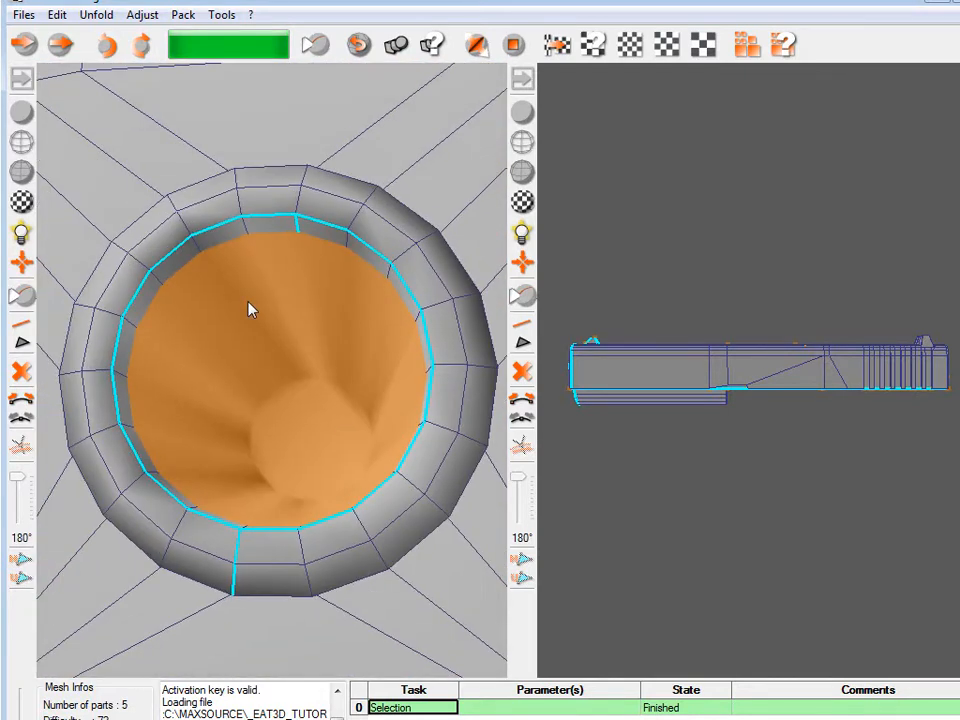
pyautogui.keyDown('alt'); pyautogui.moveTo(243, 342); pyautogui.dragTo(244, 386, button='middle'); pyautogui.keyUp('alt')
pyautogui.keyDown('alt'); pyautogui.moveTo(244, 386); pyautogui.dragTo(242, 351, button='right'); pyautogui.keyUp('alt')
pyautogui.keyDown('alt'); pyautogui.moveTo(242, 351); pyautogui.dragTo(283, 175); pyautogui.keyUp('alt')
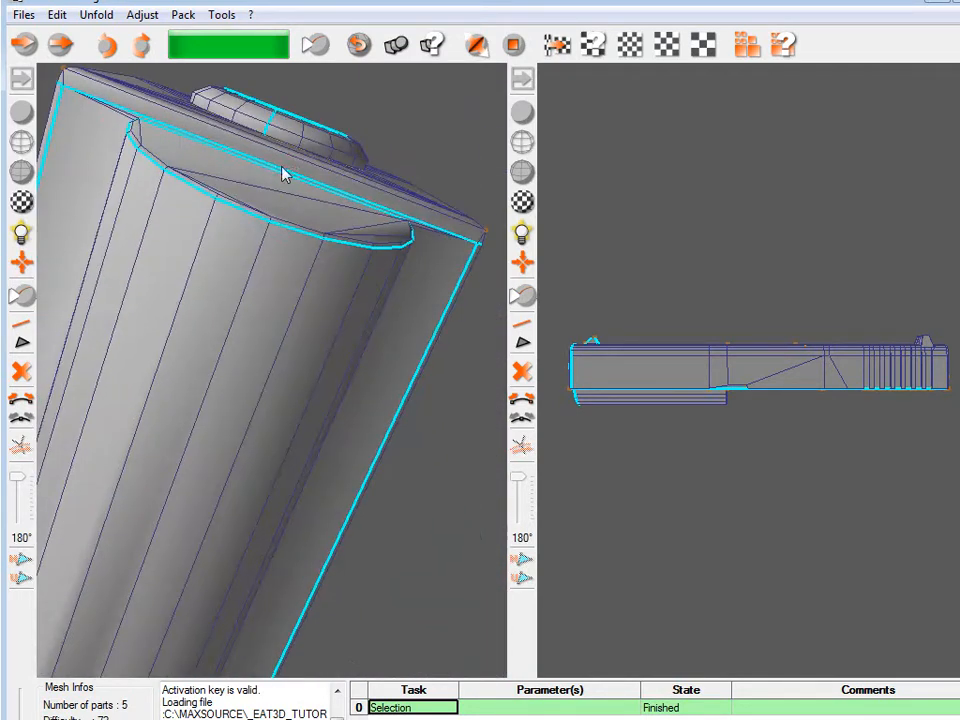
pyautogui.keyDown('alt'); pyautogui.moveTo(243, 300); pyautogui.dragTo(326, 364); pyautogui.keyUp('alt')
pyautogui.keyDown('alt'); pyautogui.moveTo(326, 364); pyautogui.dragTo(285, 390, button='right'); pyautogui.keyUp('alt')
pyautogui.keyDown('alt'); pyautogui.moveTo(285, 390); pyautogui.dragTo(289, 380, button='middle'); pyautogui.keyUp('alt')
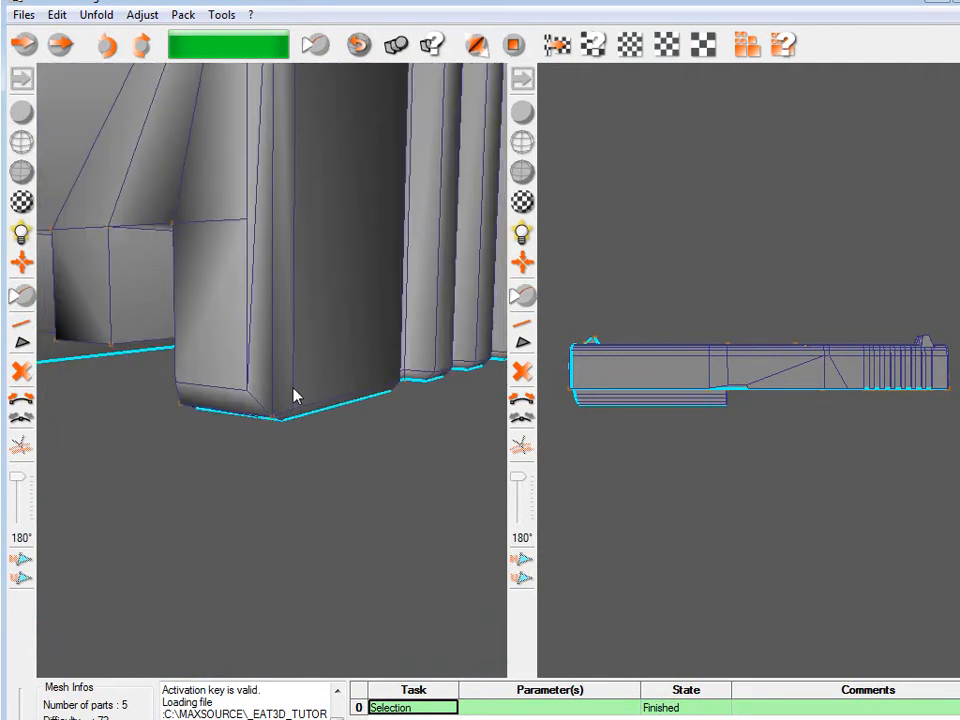
# Mark the outer border edges of the slide's rear face as seams.
pyautogui.keyDown('alt'); pyautogui.moveTo(288, 420); pyautogui.dragTo(298, 456, button='right'); pyautogui.keyUp('alt')
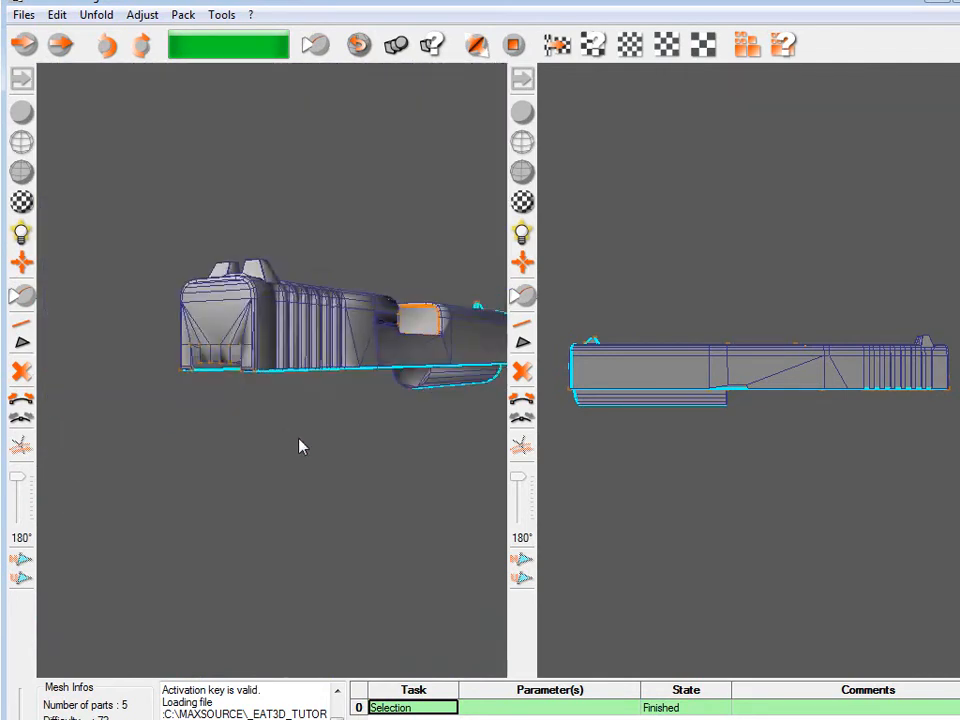
pyautogui.keyDown('alt'); pyautogui.moveTo(298, 456); pyautogui.dragTo(289, 302); pyautogui.keyUp('alt')
pyautogui.keyDown('alt'); pyautogui.moveTo(289, 302); pyautogui.dragTo(276, 582, button='right'); pyautogui.keyUp('alt')
pyautogui.keyDown('alt'); pyautogui.moveTo(258, 195); pyautogui.dragTo(262, 411); pyautogui.keyUp('alt')
pyautogui.click(300, 176)
pyautogui.keyDown('alt'); pyautogui.moveTo(269, 195); pyautogui.dragTo(389, 354); pyautogui.keyUp('alt')
pyautogui.keyDown('alt'); pyautogui.moveTo(352, 308); pyautogui.dragTo(369, 249); pyautogui.keyUp('alt')
pyautogui.click(360, 305)
pyautogui.keyDown('alt'); pyautogui.moveTo(360, 305); pyautogui.dragTo(333, 226); pyautogui.keyUp('alt')
# Mark the inner edge of one lower leg on the slide's rear face as a seam, removing the last two picks along the rail groove.
pyautogui.keyDown('alt'); pyautogui.moveTo(289, 304); pyautogui.dragTo(174, 550); pyautogui.keyUp('alt')
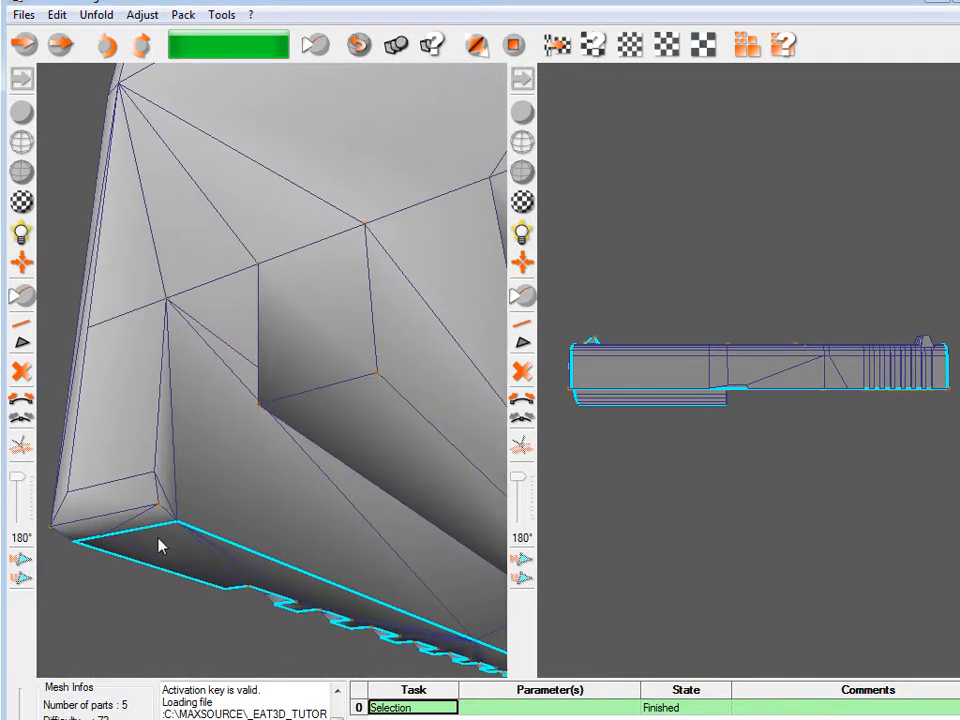
pyautogui.click(159, 391)
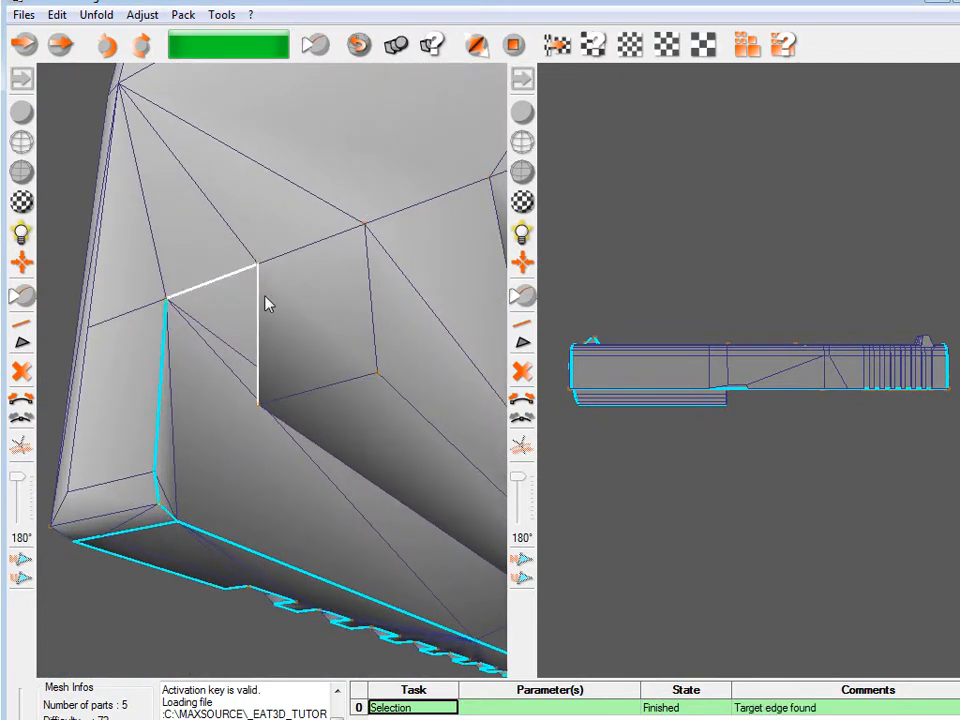
pyautogui.click(370, 292)
pyautogui.click(466, 190)
pyautogui.keyDown('alt'); pyautogui.moveTo(390, 281); pyautogui.dragTo(168, 336); pyautogui.keyUp('alt')
pyautogui.hotkey('ctrl', 'z')
pyautogui.hotkey('ctrl', 'z')
# Mark the stepped lower contour of the rear face around the rail grooves and down to the opposite bottom corner as seams.
pyautogui.click(298, 338)
pyautogui.click(389, 117)
pyautogui.keyDown('alt'); pyautogui.moveTo(389, 117); pyautogui.dragTo(372, 283); pyautogui.keyUp('alt')
pyautogui.click(214, 252)
pyautogui.click(289, 250)
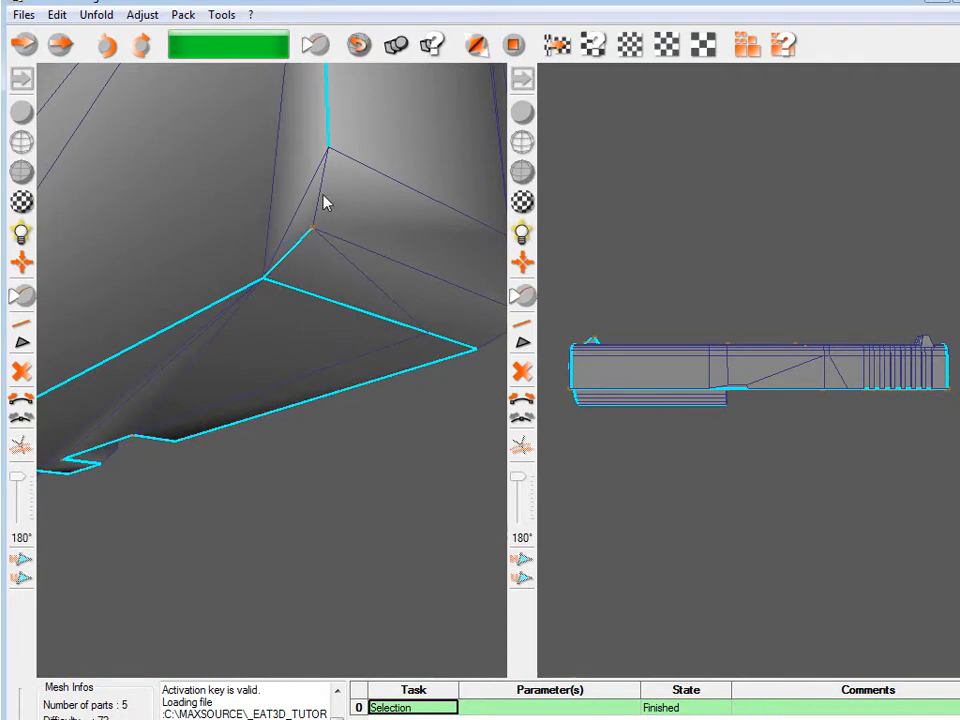
# Mark the edge across the front end of the underside recess and its short corner edge as seams.
pyautogui.keyDown('alt'); pyautogui.moveTo(300, 289); pyautogui.dragTo(401, 262); pyautogui.keyUp('alt')
pyautogui.keyDown('alt'); pyautogui.moveTo(181, 396); pyautogui.dragTo(372, 398); pyautogui.keyUp('alt')
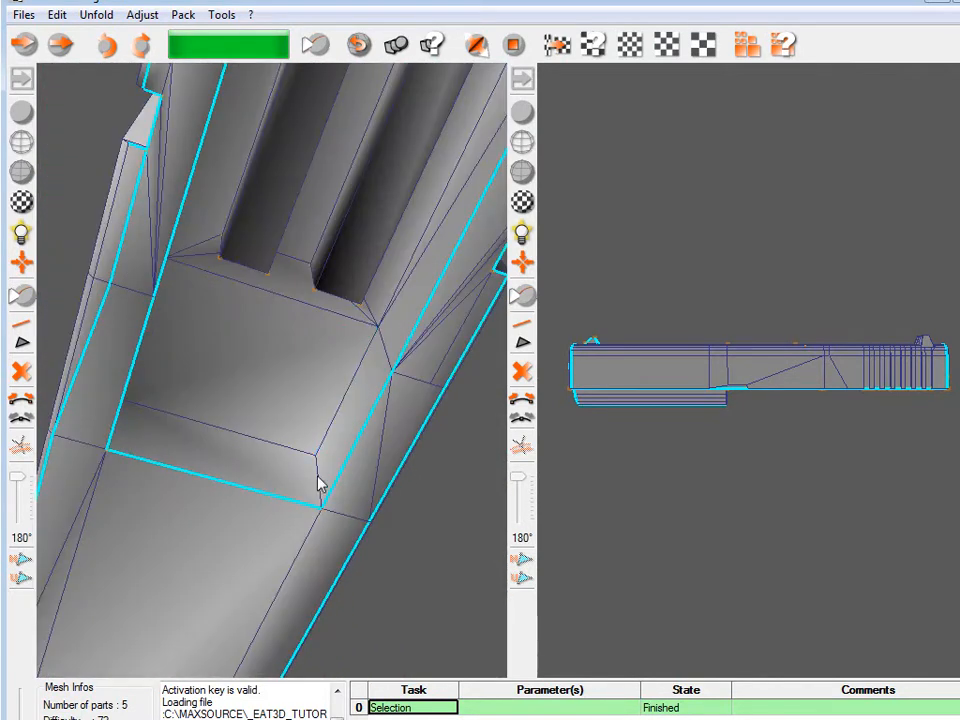
pyautogui.keyDown('alt'); pyautogui.moveTo(310, 488); pyautogui.dragTo(315, 358); pyautogui.keyUp('alt')
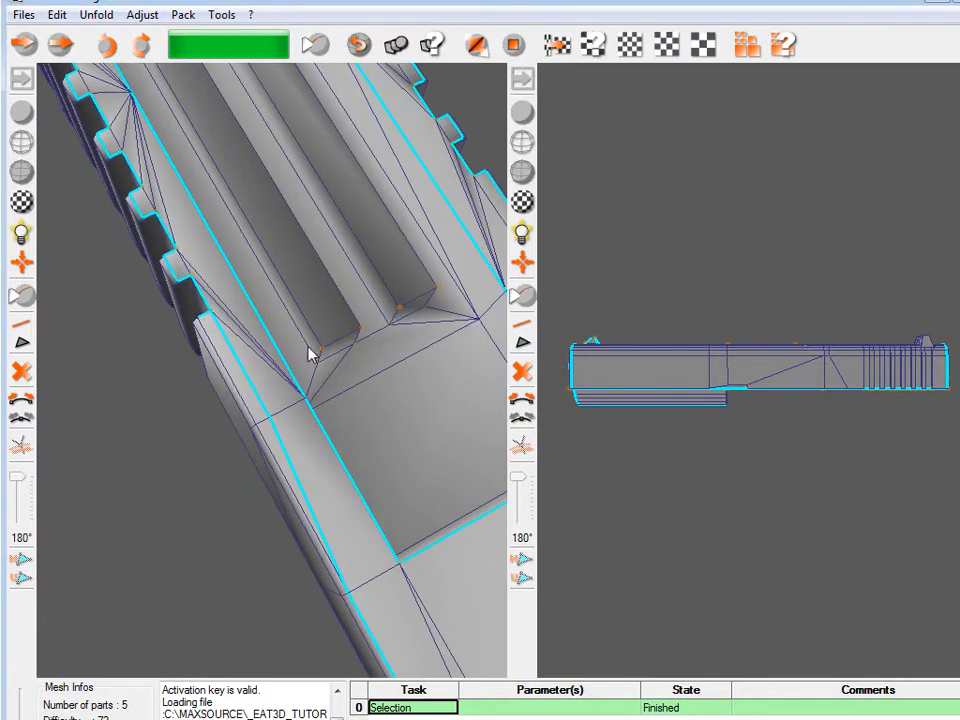
# Mark the front end edges and lengthwise edges of the underside rail grooves as seams.
pyautogui.click(376, 308)
pyautogui.keyDown('alt'); pyautogui.moveTo(426, 320); pyautogui.dragTo(318, 473); pyautogui.keyUp('alt')
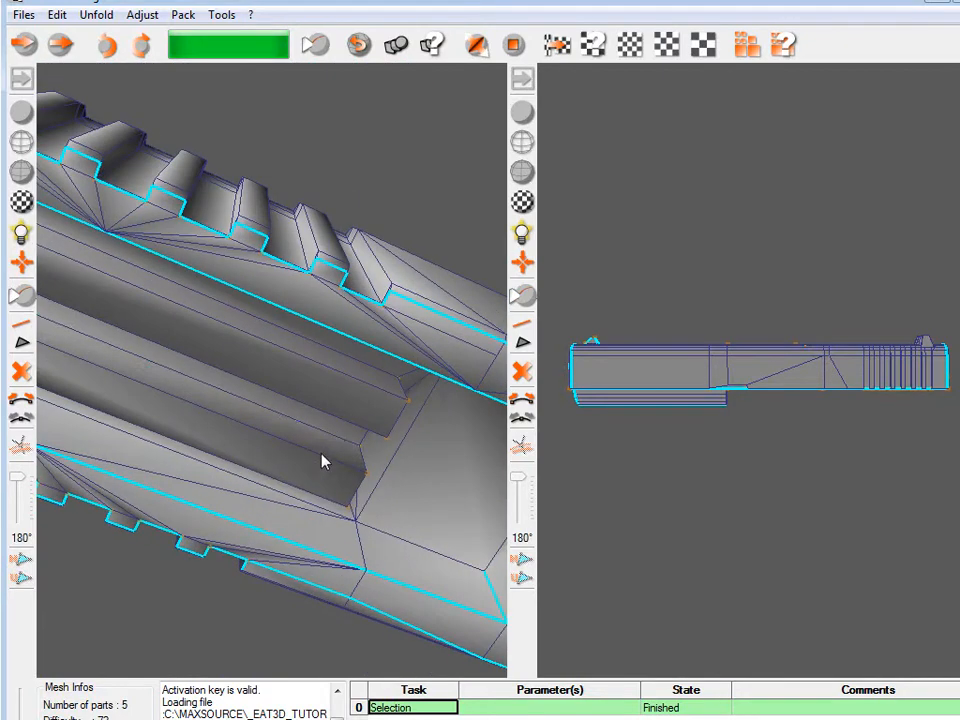
pyautogui.keyDown('alt'); pyautogui.moveTo(360, 369); pyautogui.dragTo(268, 453); pyautogui.keyUp('alt')
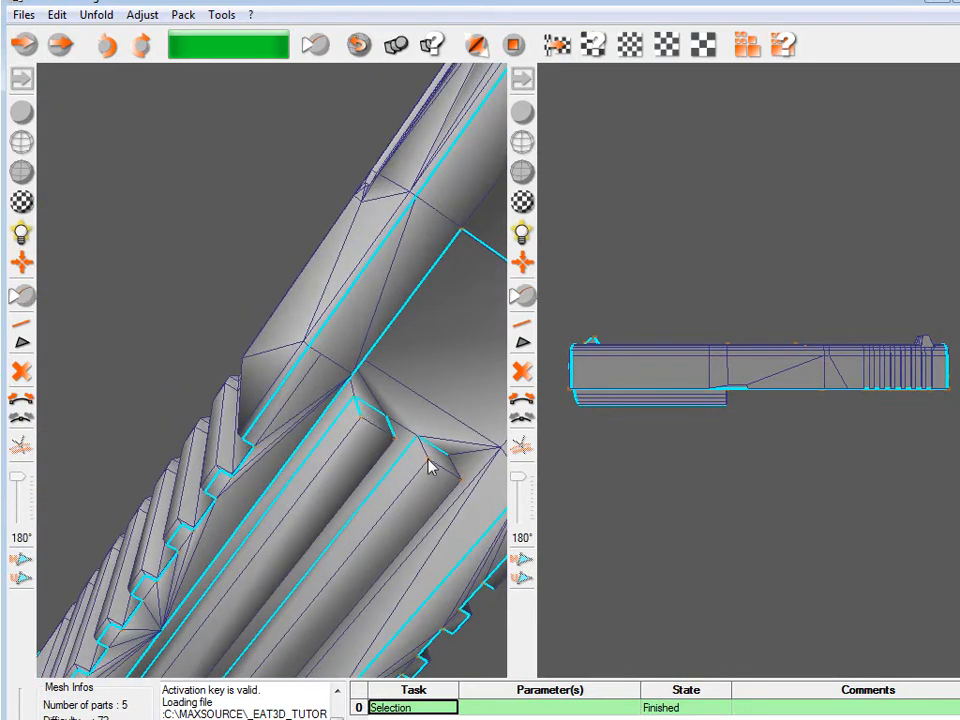
pyautogui.keyDown('alt'); pyautogui.moveTo(462, 482); pyautogui.dragTo(381, 526); pyautogui.keyUp('alt')
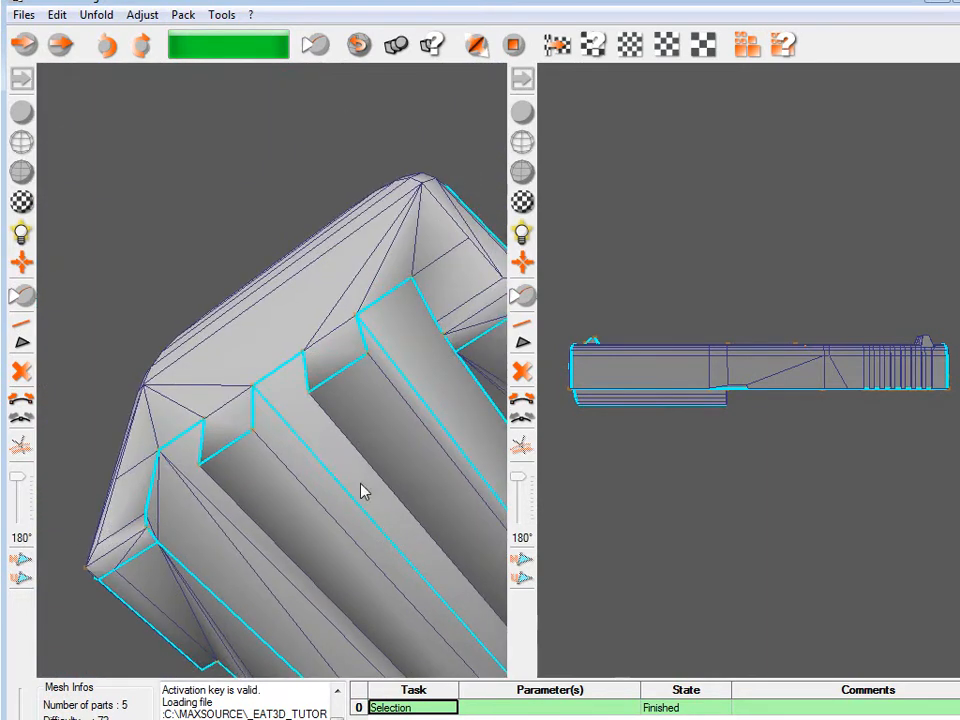
pyautogui.keyDown('alt'); pyautogui.moveTo(360, 450); pyautogui.dragTo(278, 453); pyautogui.keyUp('alt')
pyautogui.keyDown('alt'); pyautogui.moveTo(340, 472); pyautogui.dragTo(322, 481); pyautogui.keyUp('alt')
pyautogui.keyDown('alt'); pyautogui.moveTo(341, 527); pyautogui.dragTo(283, 475); pyautogui.keyUp('alt')
# Mark the sloped corner edges of the rear sight as seams.
pyautogui.click(304, 508)
pyautogui.click(193, 537)
pyautogui.click(156, 454)
pyautogui.click(131, 401)
pyautogui.keyDown('alt'); pyautogui.moveTo(131, 401); pyautogui.dragTo(146, 474); pyautogui.keyUp('alt')
pyautogui.click(216, 486)
pyautogui.click(255, 497)
pyautogui.click(171, 435)
pyautogui.keyDown('alt'); pyautogui.moveTo(171, 435); pyautogui.dragTo(218, 473); pyautogui.keyUp('alt')
pyautogui.click(247, 511)
pyautogui.click(277, 528)
# Mark the outer rim edge around the ejection port's rounded corner as a seam.
pyautogui.keyDown('alt'); pyautogui.moveTo(189, 462); pyautogui.dragTo(157, 484); pyautogui.keyUp('alt')
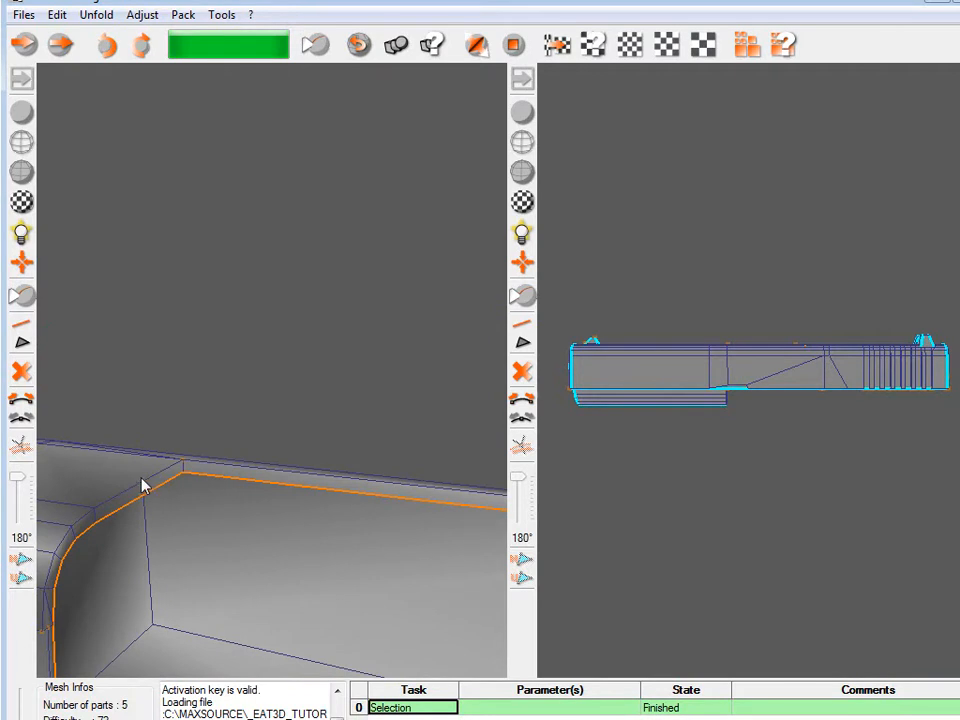
pyautogui.click(149, 489)
pyautogui.keyDown('alt'); pyautogui.moveTo(151, 494); pyautogui.dragTo(221, 459); pyautogui.keyUp('alt')
pyautogui.click(184, 392)
pyautogui.click(216, 503)
pyautogui.keyDown('alt'); pyautogui.moveTo(216, 503); pyautogui.dragTo(212, 561); pyautogui.keyUp('alt')
pyautogui.click(230, 623)
# Continue the outer rim seam along the remaining sides of the ejection port.
pyautogui.keyDown('alt'); pyautogui.moveTo(230, 623); pyautogui.dragTo(253, 521); pyautogui.keyUp('alt')
pyautogui.click(386, 474)
pyautogui.keyDown('alt'); pyautogui.moveTo(378, 502); pyautogui.dragTo(293, 231); pyautogui.keyUp('alt')
pyautogui.click(240, 217)
pyautogui.click(178, 200)
pyautogui.keyDown('alt'); pyautogui.moveTo(161, 261); pyautogui.dragTo(174, 390); pyautogui.keyUp('alt')
# Mark the ejection port's inner rim edge along its long side as a seam.
pyautogui.keyDown('alt'); pyautogui.moveTo(291, 370); pyautogui.dragTo(314, 296); pyautogui.keyUp('alt')
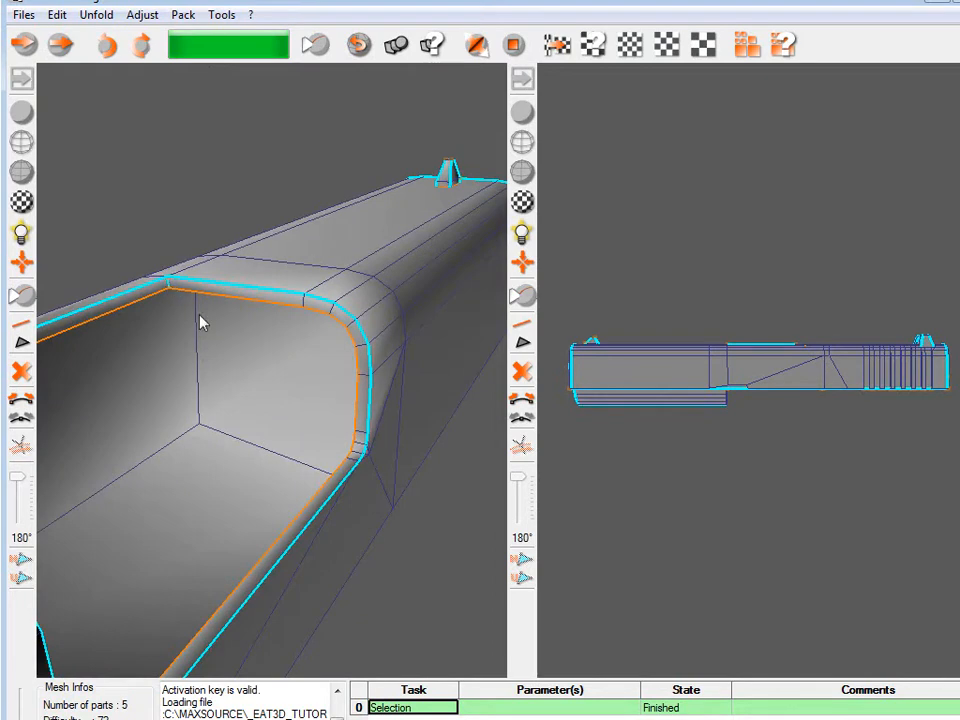
pyautogui.keyDown('alt'); pyautogui.moveTo(172, 289); pyautogui.dragTo(296, 439); pyautogui.keyUp('alt')
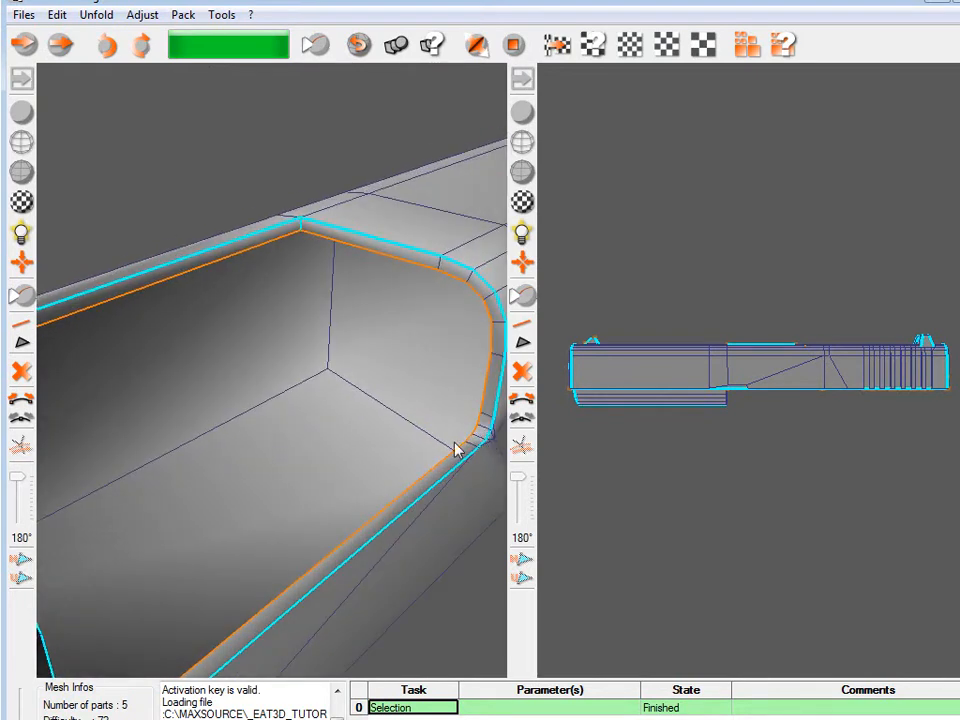
pyautogui.keyDown('alt'); pyautogui.moveTo(395, 393); pyautogui.dragTo(172, 398); pyautogui.keyUp('alt')
pyautogui.keyDown('alt'); pyautogui.moveTo(170, 512); pyautogui.dragTo(228, 294); pyautogui.keyUp('alt')
pyautogui.click(342, 384)
pyautogui.keyDown('alt'); pyautogui.moveTo(251, 405); pyautogui.dragTo(325, 400, button='middle'); pyautogui.keyUp('alt')
pyautogui.keyDown('shift'); pyautogui.click(119, 440); pyautogui.keyUp('shift')
pyautogui.keyDown('alt'); pyautogui.moveTo(119, 447); pyautogui.dragTo(70, 565); pyautogui.keyUp('alt')
pyautogui.keyDown('shift'); pyautogui.click(221, 439); pyautogui.keyUp('shift')
pyautogui.keyDown('alt'); pyautogui.moveTo(221, 441); pyautogui.dragTo(98, 498, button='middle'); pyautogui.keyUp('alt')
pyautogui.keyDown('alt'); pyautogui.moveTo(98, 502); pyautogui.dragTo(219, 386); pyautogui.keyUp('alt')
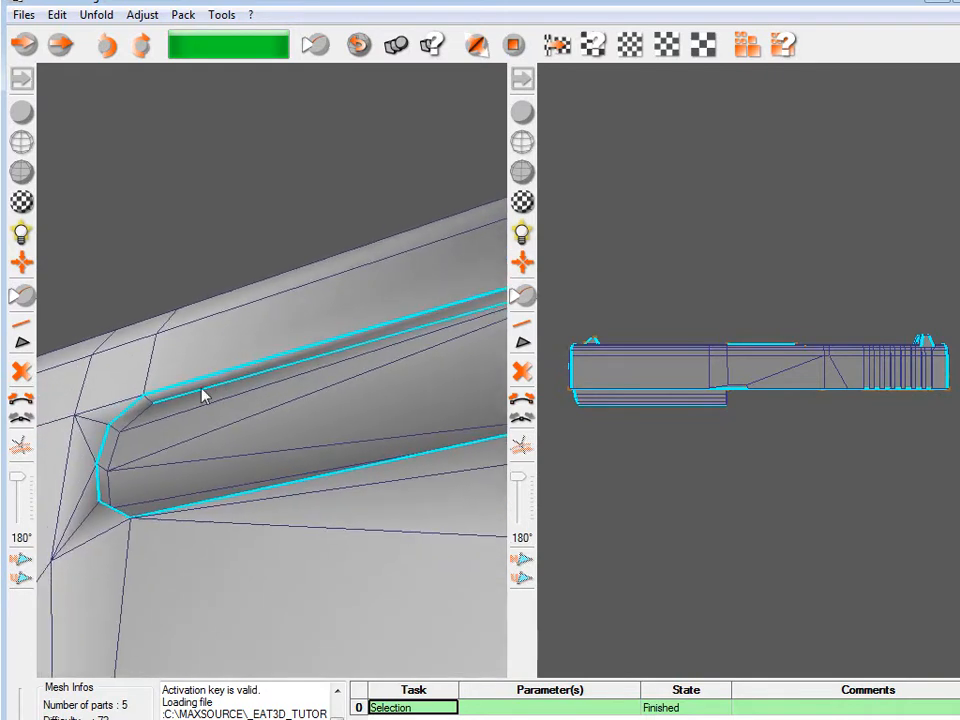
# Mark the front, top and back edges of the foremost slide serration as seams.
pyautogui.keyDown('alt'); pyautogui.moveTo(146, 420); pyautogui.dragTo(224, 316); pyautogui.keyUp('alt')
pyautogui.keyDown('alt'); pyautogui.moveTo(317, 394); pyautogui.dragTo(272, 444); pyautogui.keyUp('alt')
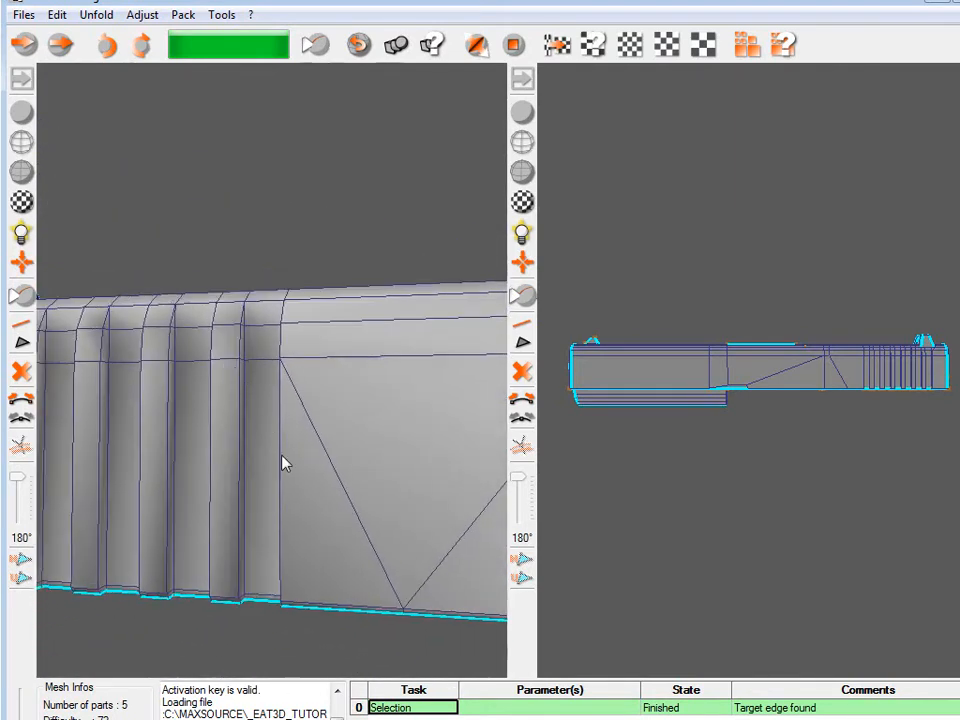
pyautogui.click(281, 462)
pyautogui.click(274, 306)
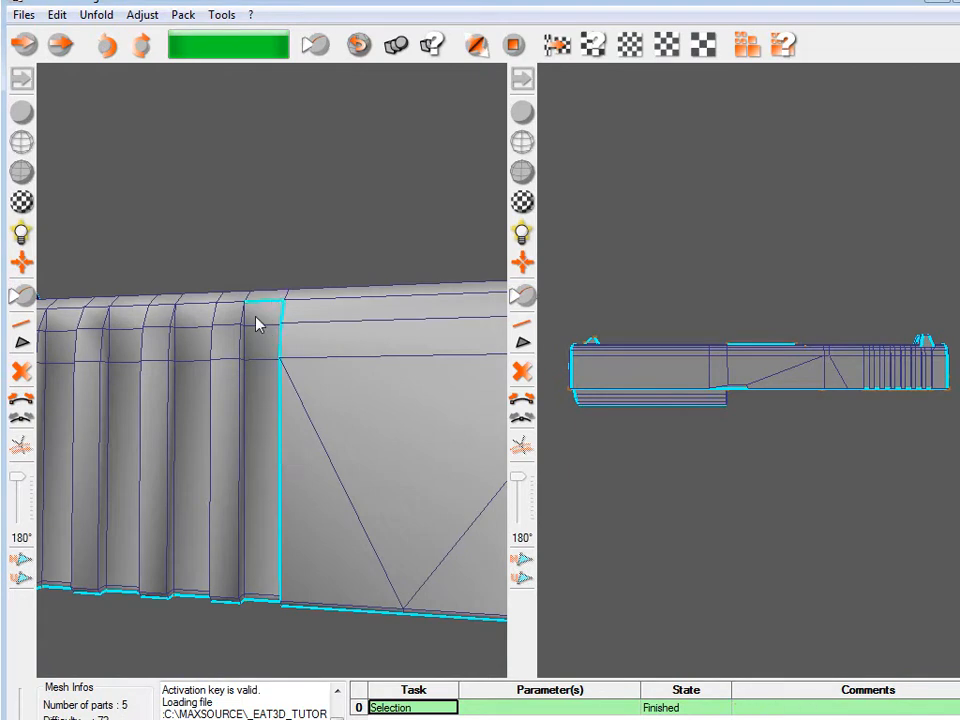
pyautogui.click(242, 410)
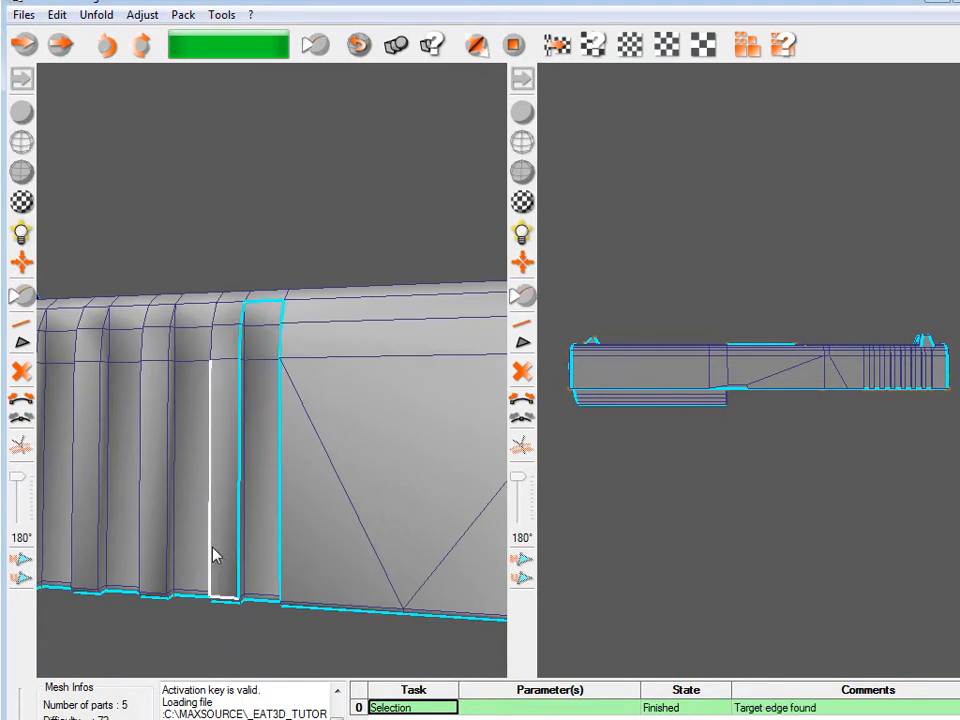
pyautogui.moveTo(214, 568)
pyautogui.keyDown('alt'); pyautogui.mouseDown()
pyautogui.moveTo(279, 480)
pyautogui.moveTo(210, 555)
pyautogui.mouseUp(); pyautogui.keyUp('alt')
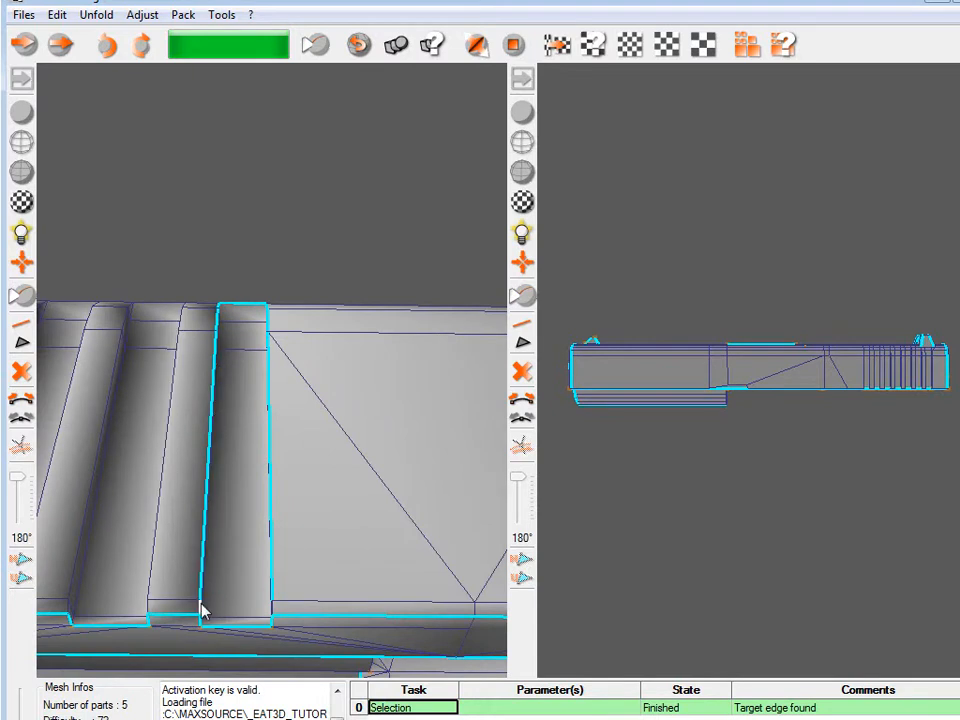
# Mark the edges outlining the second serration from the front as seams, down to the slide's bottom edge.
pyautogui.keyDown('alt'); pyautogui.moveTo(199, 615); pyautogui.dragTo(223, 306); pyautogui.keyUp('alt')
pyautogui.keyDown('alt'); pyautogui.moveTo(228, 262); pyautogui.dragTo(193, 242); pyautogui.keyUp('alt')
pyautogui.keyDown('alt'); pyautogui.moveTo(137, 429); pyautogui.dragTo(160, 398); pyautogui.keyUp('alt')
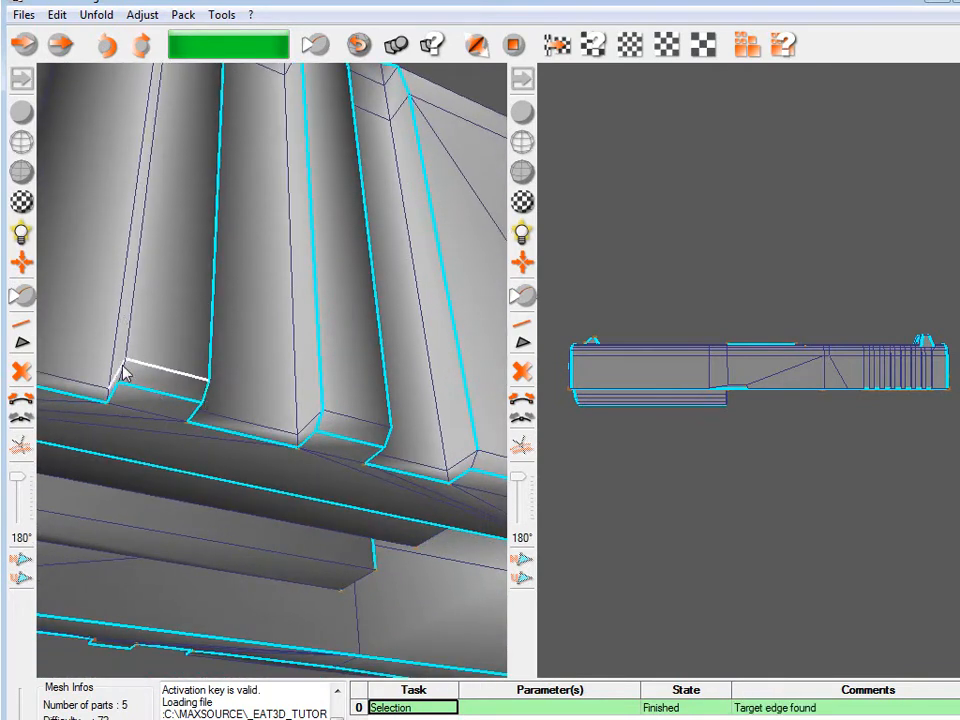
# Outline the third serration with seams along its two vertical edges and across its top.
pyautogui.keyDown('alt'); pyautogui.moveTo(140, 275); pyautogui.dragTo(191, 315); pyautogui.keyUp('alt')
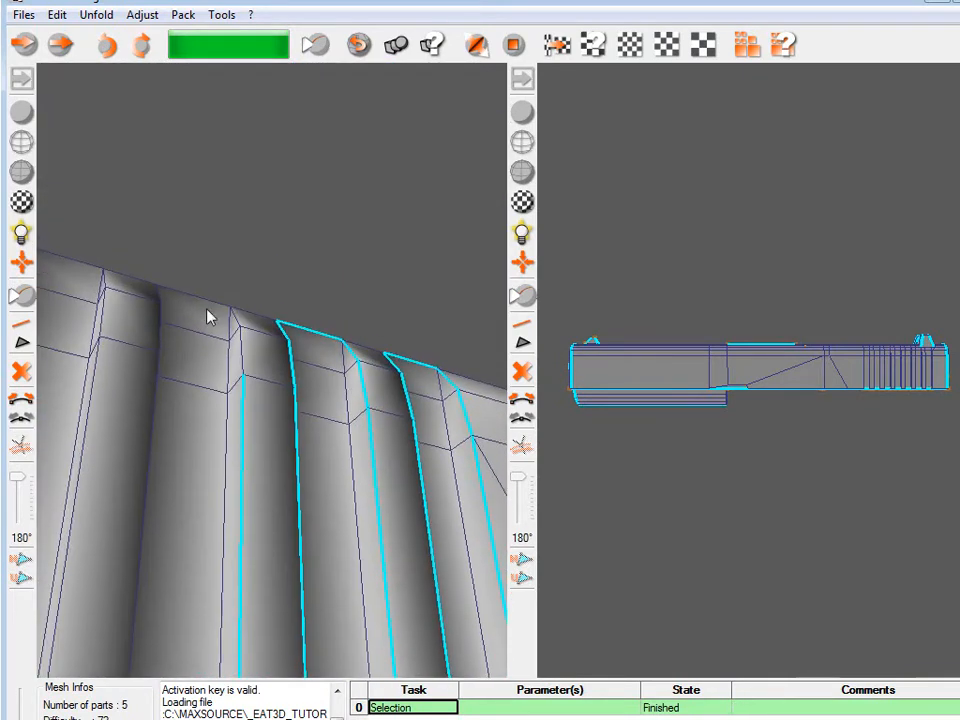
pyautogui.click(161, 297)
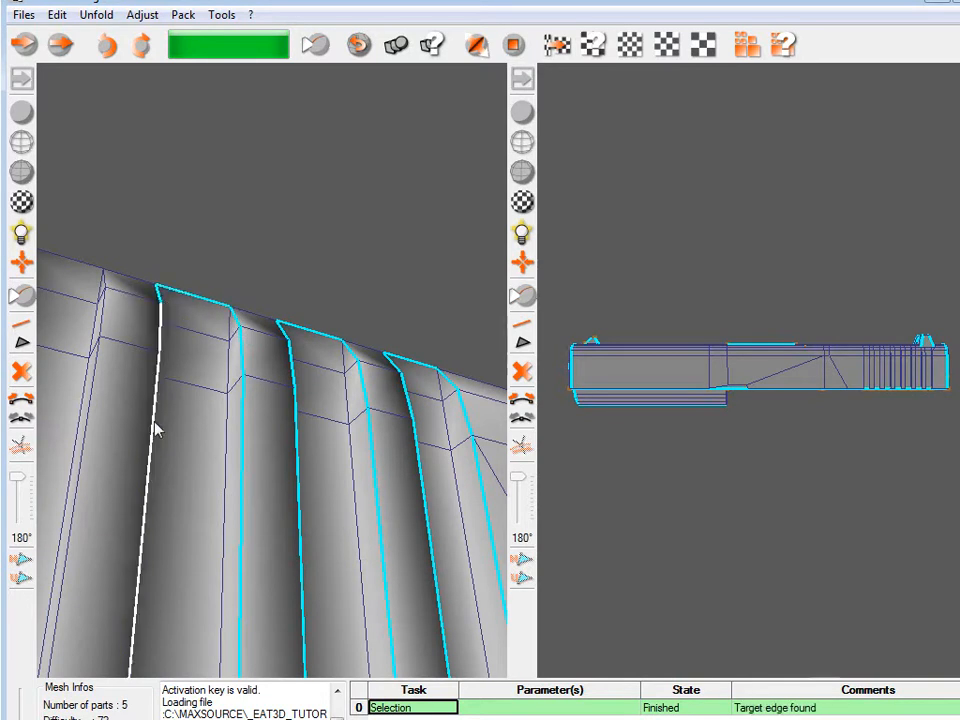
pyautogui.click(158, 440)
pyautogui.keyDown('alt'); pyautogui.moveTo(158, 440); pyautogui.dragTo(195, 414); pyautogui.keyUp('alt')
pyautogui.click(242, 340)
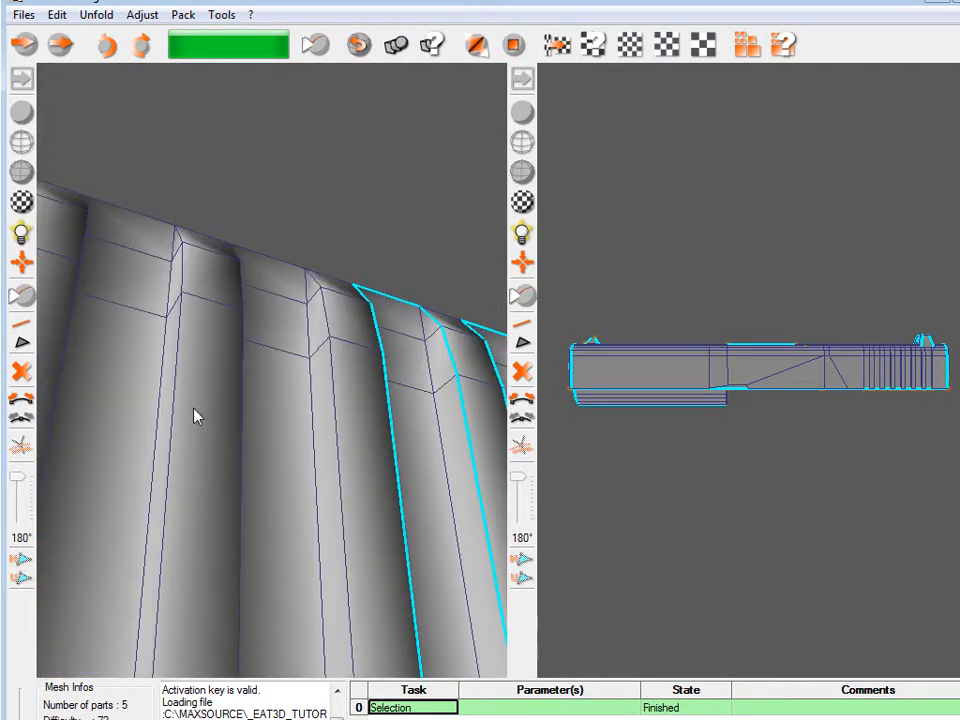
# Mark the vertical and top edges of the fourth serration as seams and connect them to the bottom contour.
pyautogui.keyDown('alt'); pyautogui.moveTo(246, 386); pyautogui.dragTo(232, 331); pyautogui.keyUp('alt')
pyautogui.click(355, 245)
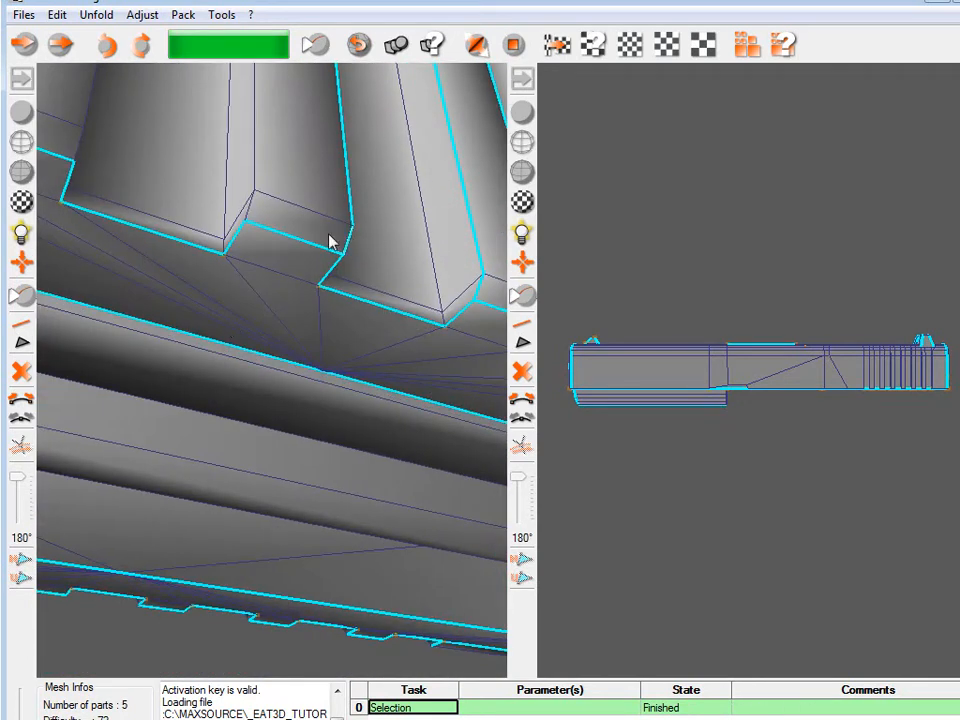
pyautogui.keyDown('alt'); pyautogui.moveTo(250, 216); pyautogui.dragTo(231, 285); pyautogui.keyUp('alt')
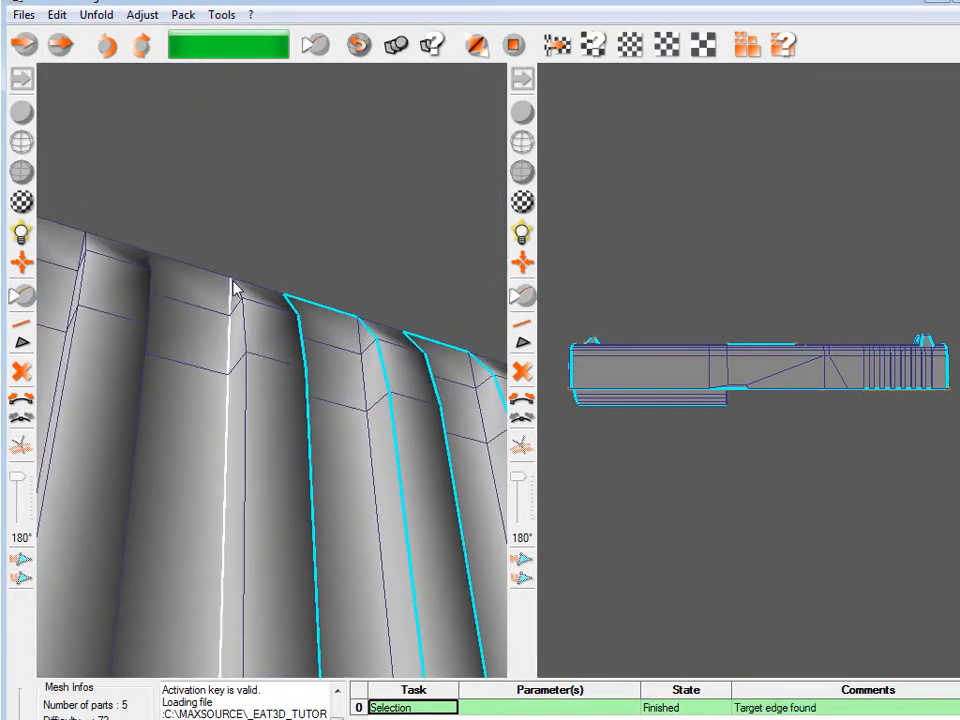
pyautogui.click(150, 266)
pyautogui.keyDown('alt'); pyautogui.moveTo(150, 266); pyautogui.dragTo(268, 268); pyautogui.keyUp('alt')
pyautogui.click(281, 262)
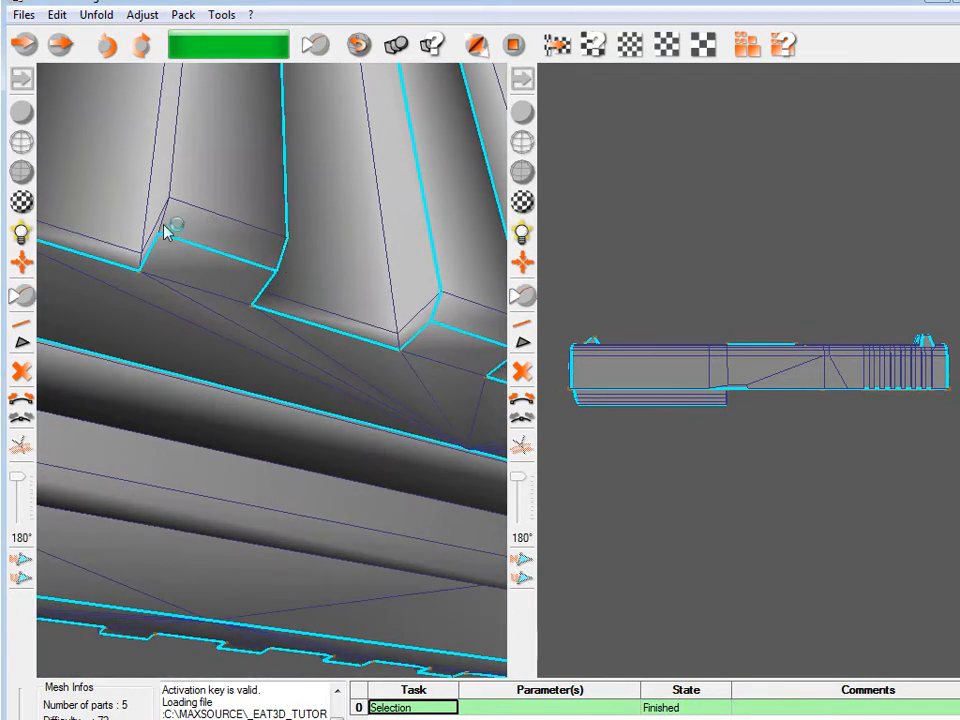
# Mark the vertical and top edges of the fifth serration as seams and connect them to the bottom contour.
pyautogui.keyDown('alt'); pyautogui.moveTo(193, 201); pyautogui.dragTo(208, 306); pyautogui.keyUp('alt')
pyautogui.click(186, 252)
pyautogui.click(189, 392)
pyautogui.keyDown('alt'); pyautogui.moveTo(193, 392); pyautogui.dragTo(222, 287); pyautogui.keyUp('alt')
pyautogui.click(246, 236)
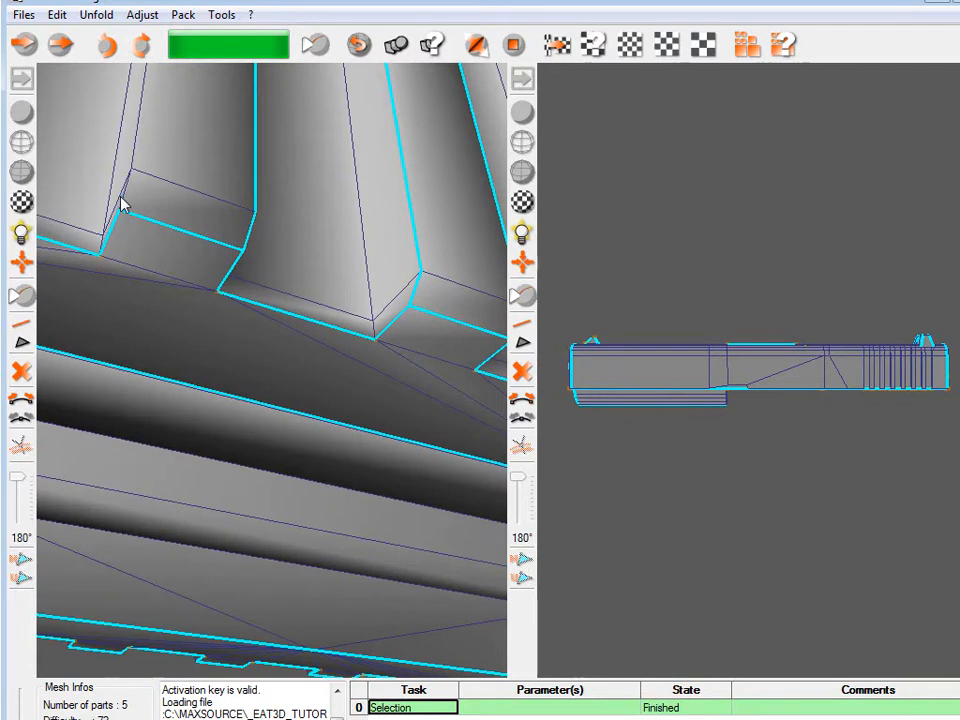
# Mark the edges of the rearmost serration beside the rear sight as seams.
pyautogui.keyDown('alt'); pyautogui.moveTo(139, 210); pyautogui.dragTo(156, 238); pyautogui.keyUp('alt')
pyautogui.keyDown('alt'); pyautogui.moveTo(435, 75); pyautogui.dragTo(290, 263); pyautogui.keyUp('alt')
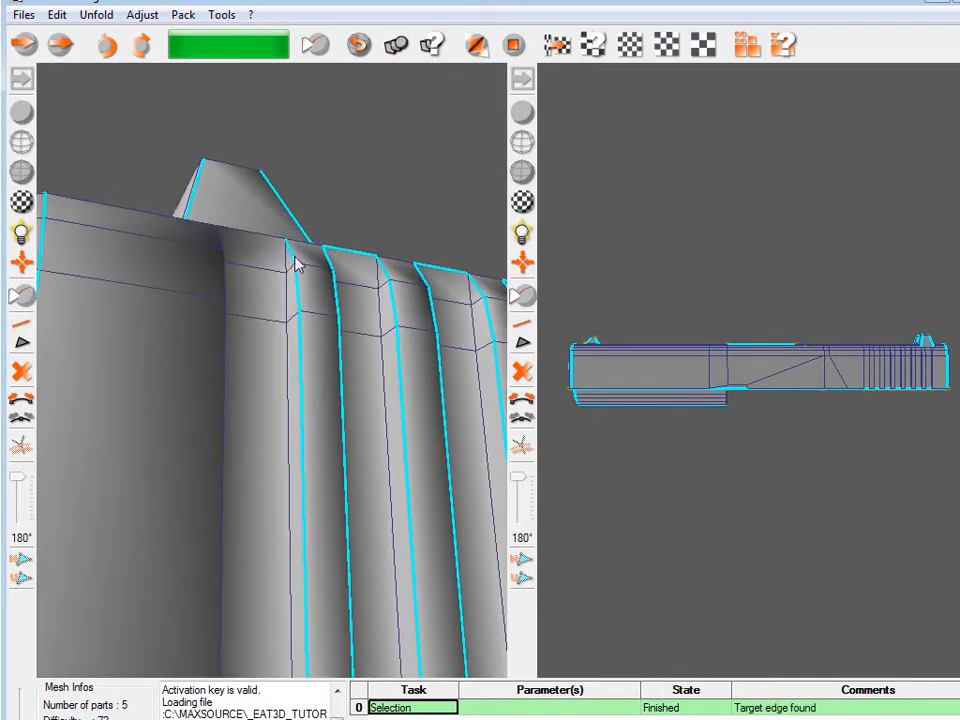
pyautogui.click(222, 233)
pyautogui.keyDown('alt'); pyautogui.moveTo(225, 352); pyautogui.dragTo(136, 469); pyautogui.keyUp('alt')
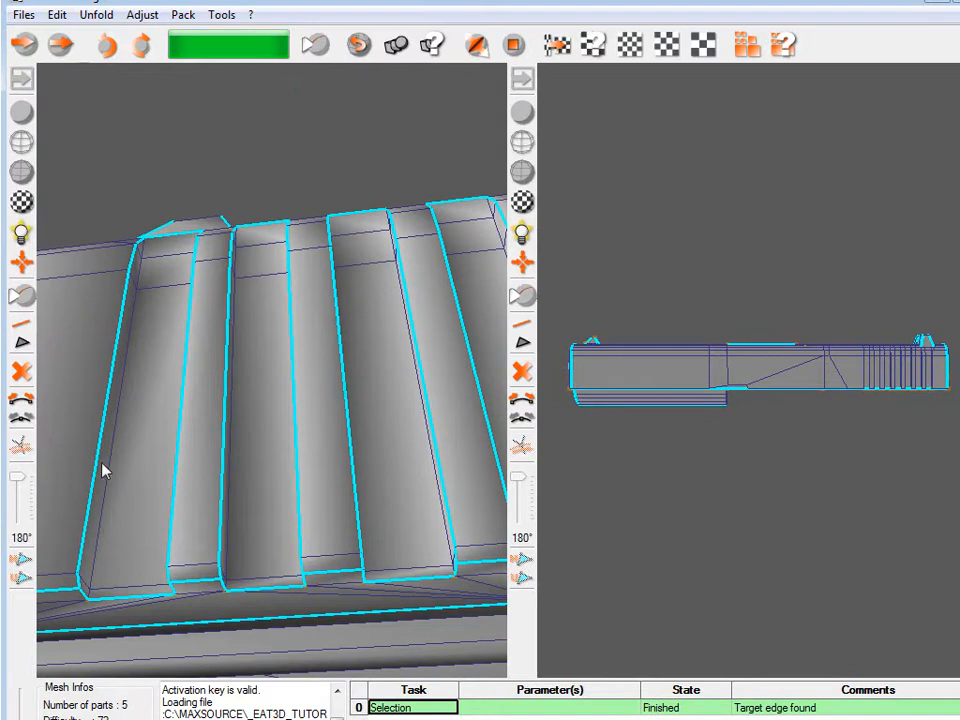
# Mark the upper edges of the shallow notch on the slide's lower side and its short end edge as seams.
pyautogui.keyDown('alt'); pyautogui.moveTo(176, 374); pyautogui.dragTo(265, 354); pyautogui.keyUp('alt')
pyautogui.click(309, 397)
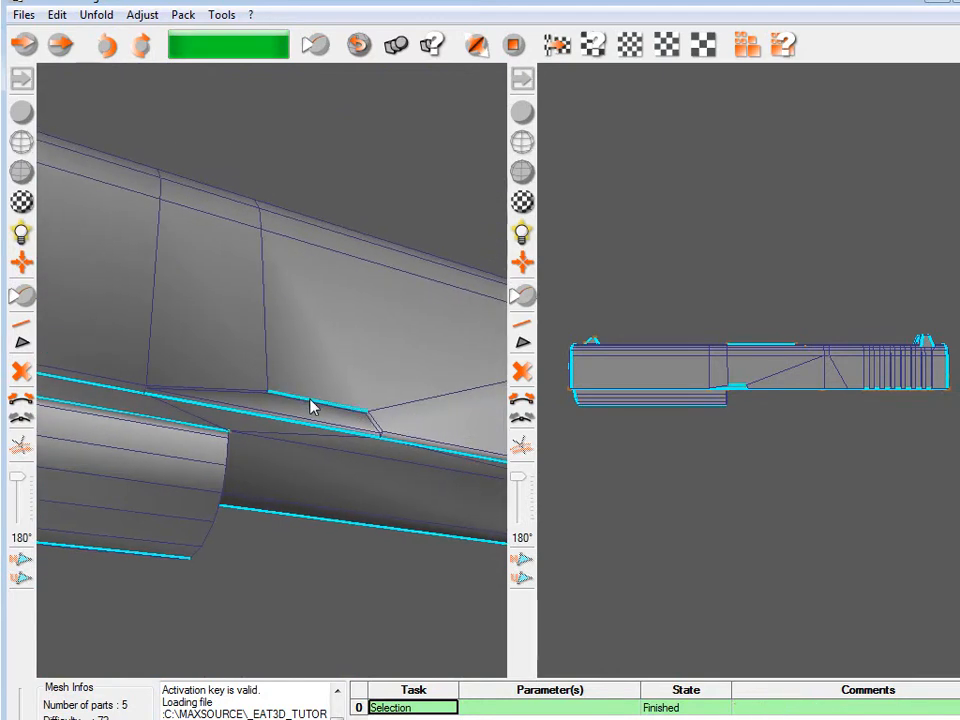
pyautogui.scroll(-3, 309, 397)
pyautogui.keyDown('alt'); pyautogui.moveTo(309, 397); pyautogui.dragTo(255, 368); pyautogui.keyUp('alt')
pyautogui.keyDown('alt'); pyautogui.moveTo(255, 368); pyautogui.dragTo(241, 519, button='right'); pyautogui.keyUp('alt')
pyautogui.keyDown('alt'); pyautogui.moveTo(241, 527); pyautogui.dragTo(276, 386); pyautogui.keyUp('alt')
pyautogui.click(212, 414)
pyautogui.keyDown('alt'); pyautogui.moveTo(212, 414); pyautogui.dragTo(235, 420); pyautogui.keyUp('alt')
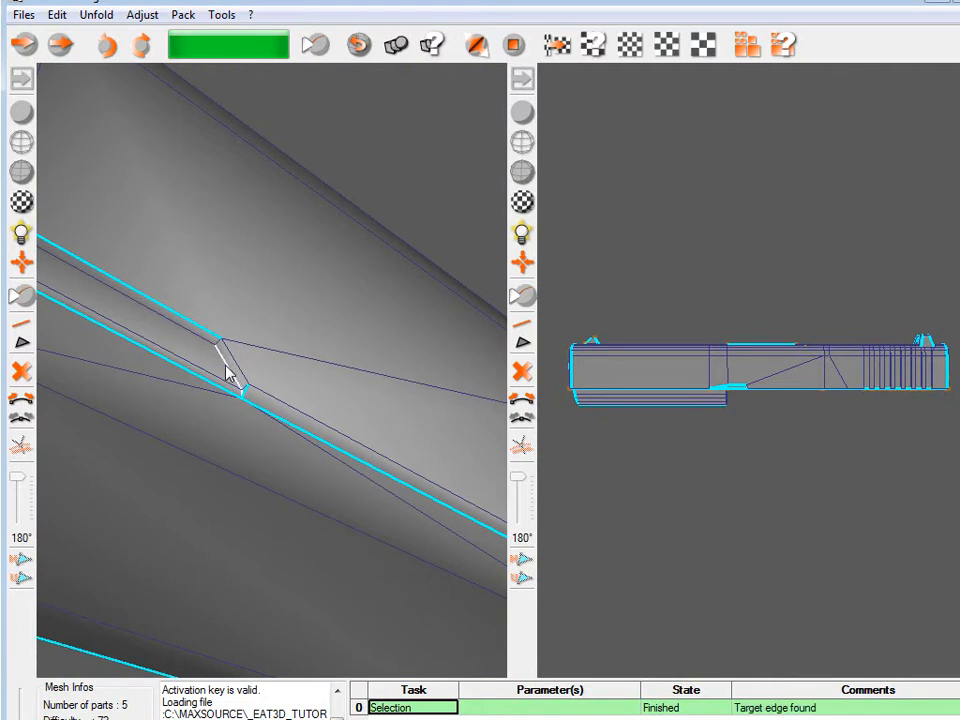
# Mark the notch's inner lengthwise edge and sloped end edges as seams.
pyautogui.click(226, 372)
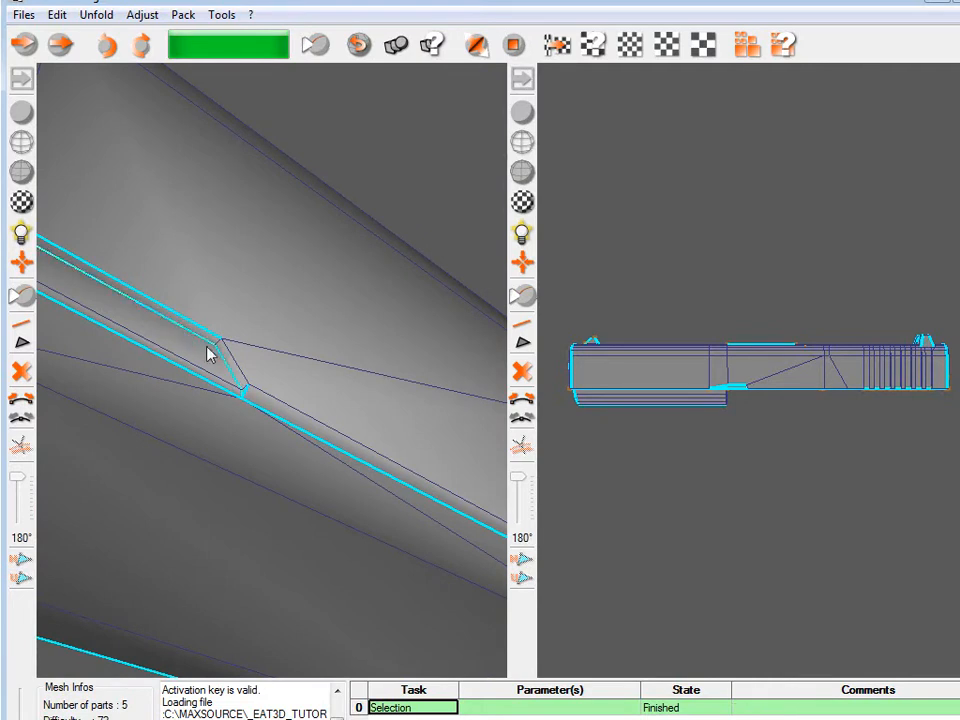
pyautogui.click(235, 364)
pyautogui.keyDown('alt'); pyautogui.moveTo(235, 364); pyautogui.dragTo(308, 463); pyautogui.keyUp('alt')
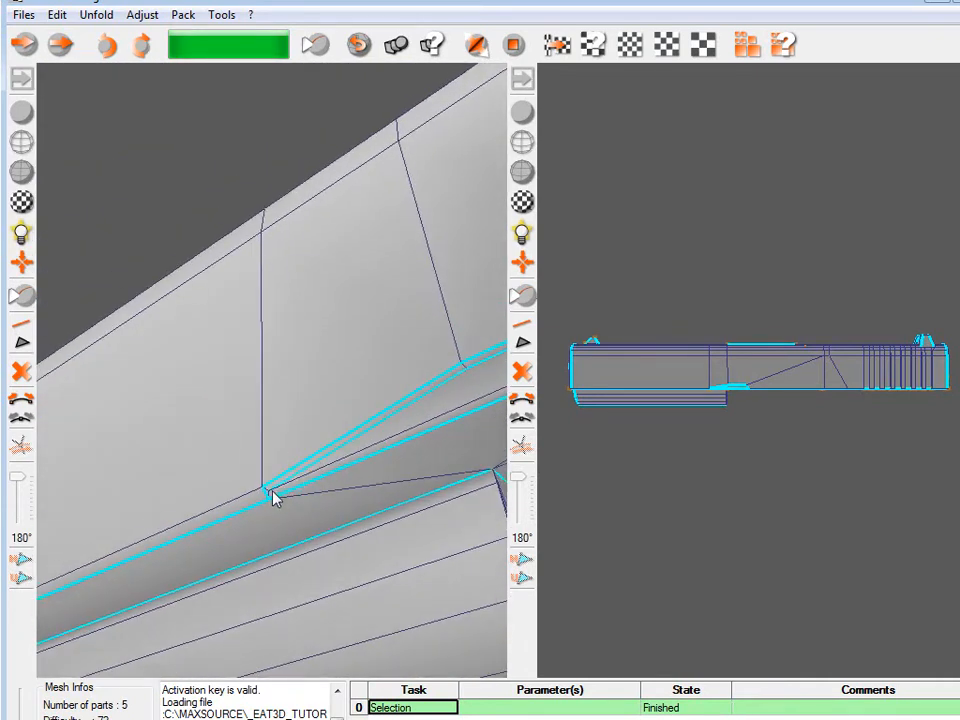
pyautogui.keyDown('alt'); pyautogui.moveTo(272, 500); pyautogui.dragTo(183, 513); pyautogui.keyUp('alt')
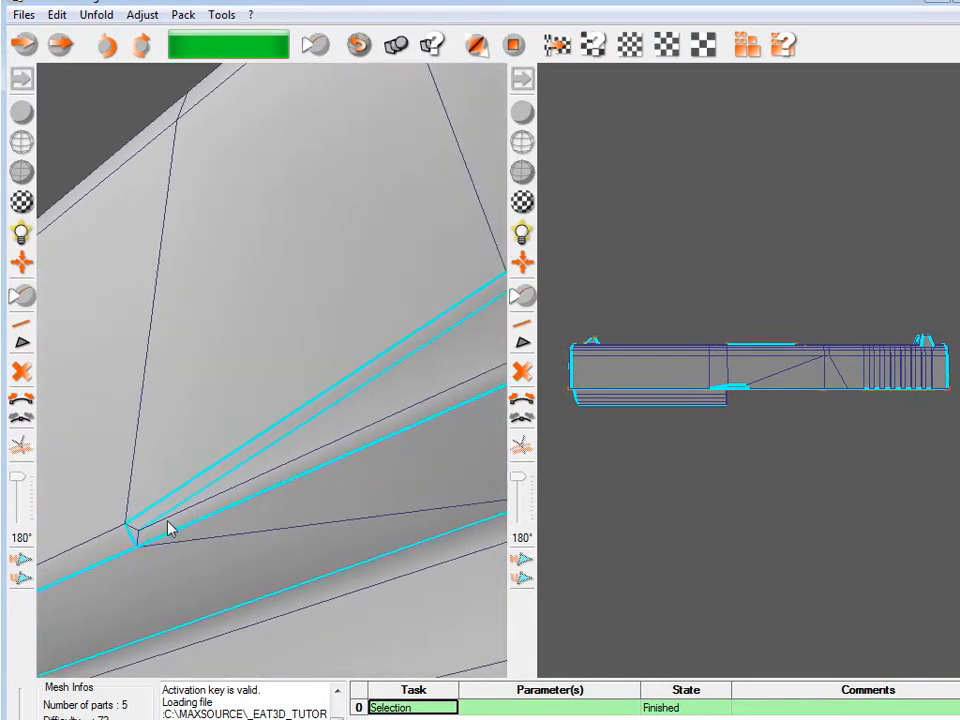
pyautogui.keyDown('alt'); pyautogui.moveTo(259, 495); pyautogui.dragTo(155, 541); pyautogui.keyUp('alt')
# Remove the seams from the notch's inner edges, leaving only the outer outline, and adjust the short edges at its narrow end.
pyautogui.keyDown('alt'); pyautogui.moveTo(280, 345); pyautogui.dragTo(403, 432); pyautogui.keyUp('alt')
pyautogui.click(451, 416)
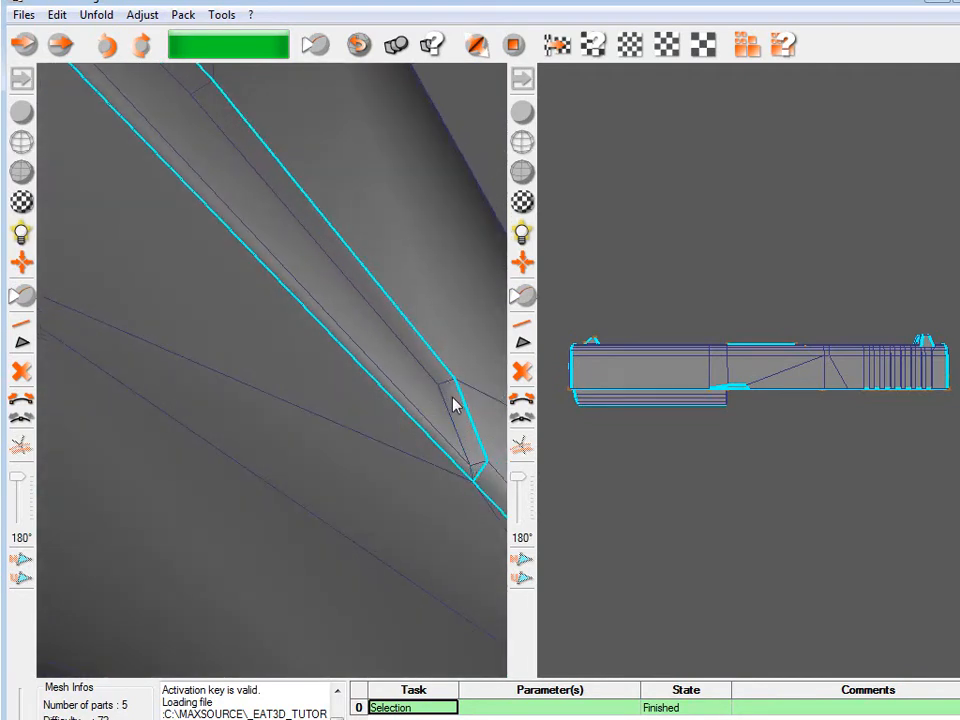
pyautogui.keyDown('alt'); pyautogui.moveTo(447, 392); pyautogui.dragTo(268, 399); pyautogui.keyUp('alt')
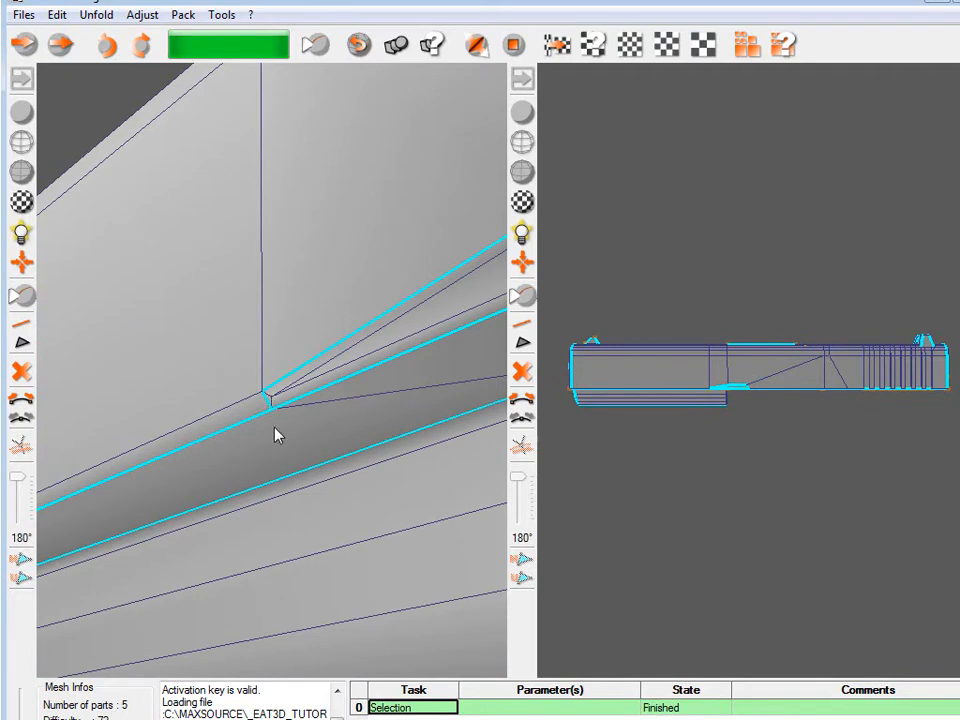
pyautogui.click(268, 393)
pyautogui.click(276, 382)
# Mark the curved edges around the rear end of the rounded housing beneath the slide's front as seams, up to the slide's underside.
pyautogui.keyDown('alt'); pyautogui.moveTo(268, 437); pyautogui.dragTo(236, 388); pyautogui.keyUp('alt')
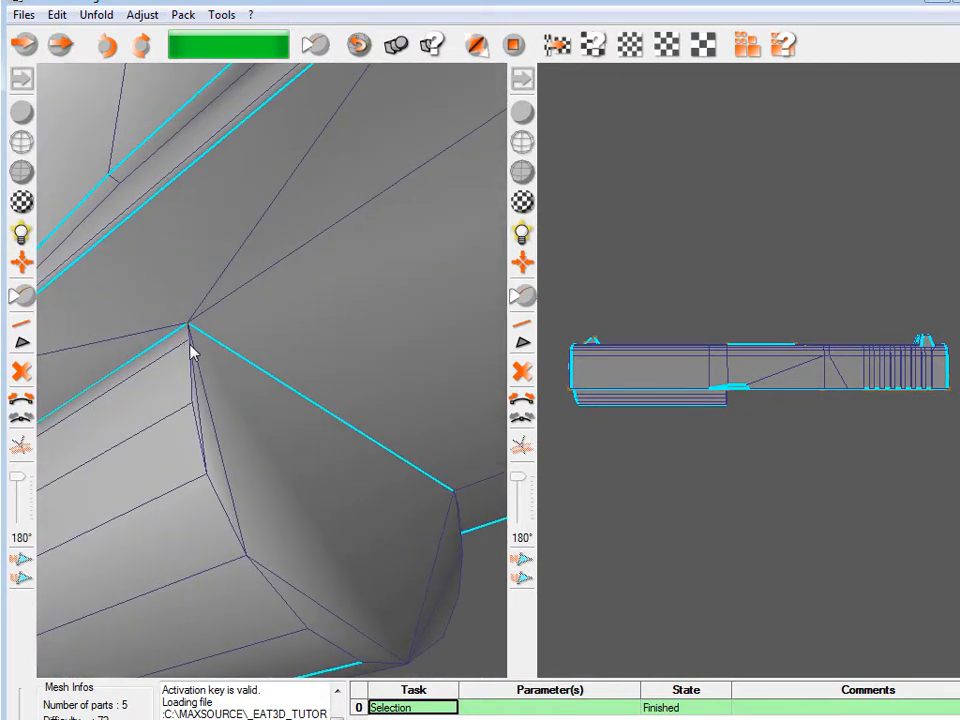
pyautogui.click(191, 370)
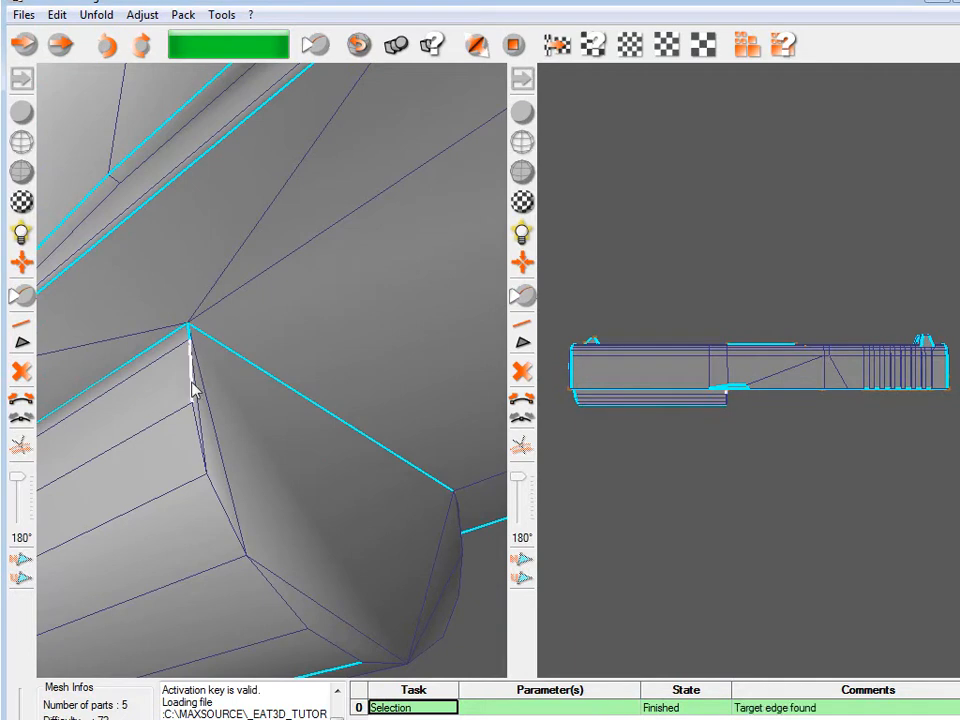
pyautogui.click(198, 452)
pyautogui.click(281, 593)
pyautogui.keyDown('alt'); pyautogui.moveTo(310, 591); pyautogui.dragTo(222, 600); pyautogui.keyUp('alt')
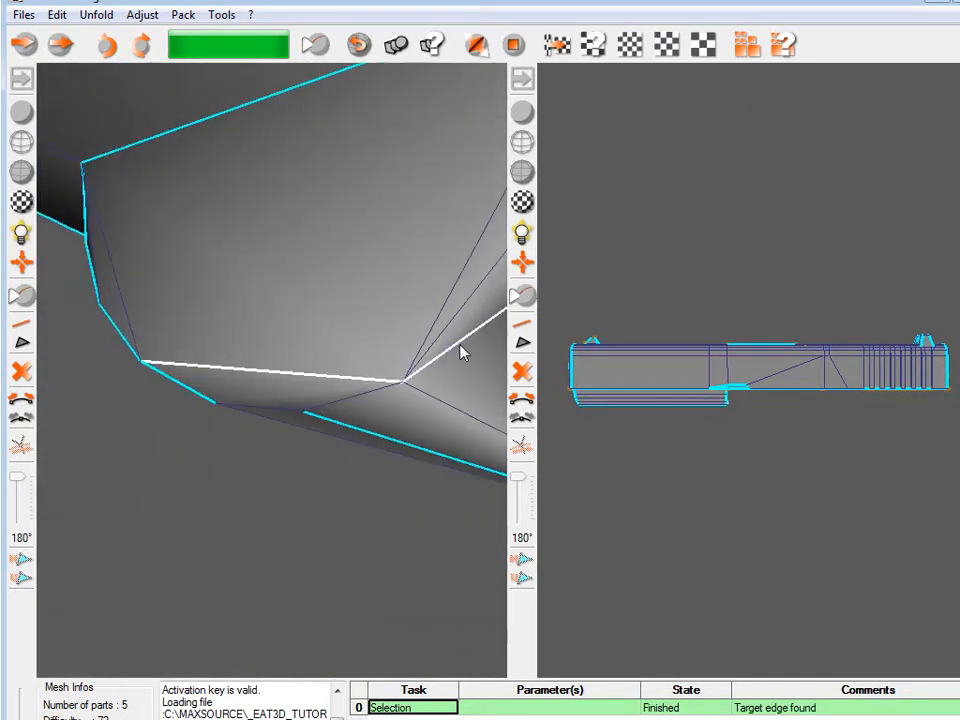
pyautogui.click(440, 375)
pyautogui.keyDown('alt'); pyautogui.moveTo(439, 375); pyautogui.dragTo(339, 467); pyautogui.keyUp('alt')
pyautogui.click(298, 406)
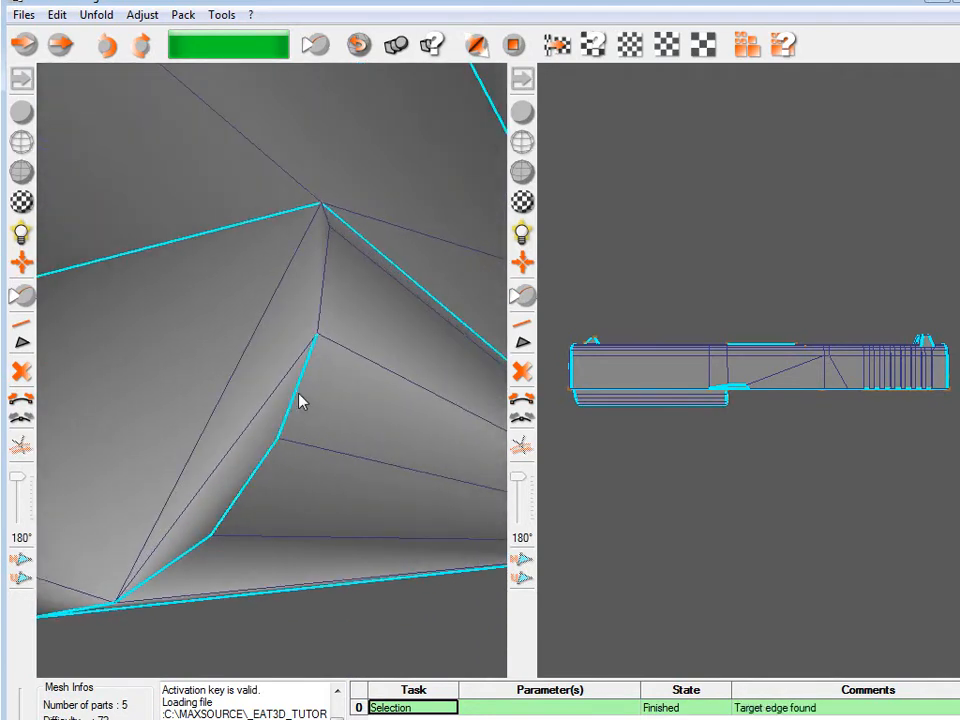
pyautogui.click(323, 224)
pyautogui.keyDown('alt'); pyautogui.moveTo(326, 225); pyautogui.dragTo(281, 422); pyautogui.keyUp('alt')
pyautogui.keyDown('alt'); pyautogui.moveTo(288, 415); pyautogui.dragTo(238, 405); pyautogui.keyUp('alt')
pyautogui.scroll(10, 231, 336)
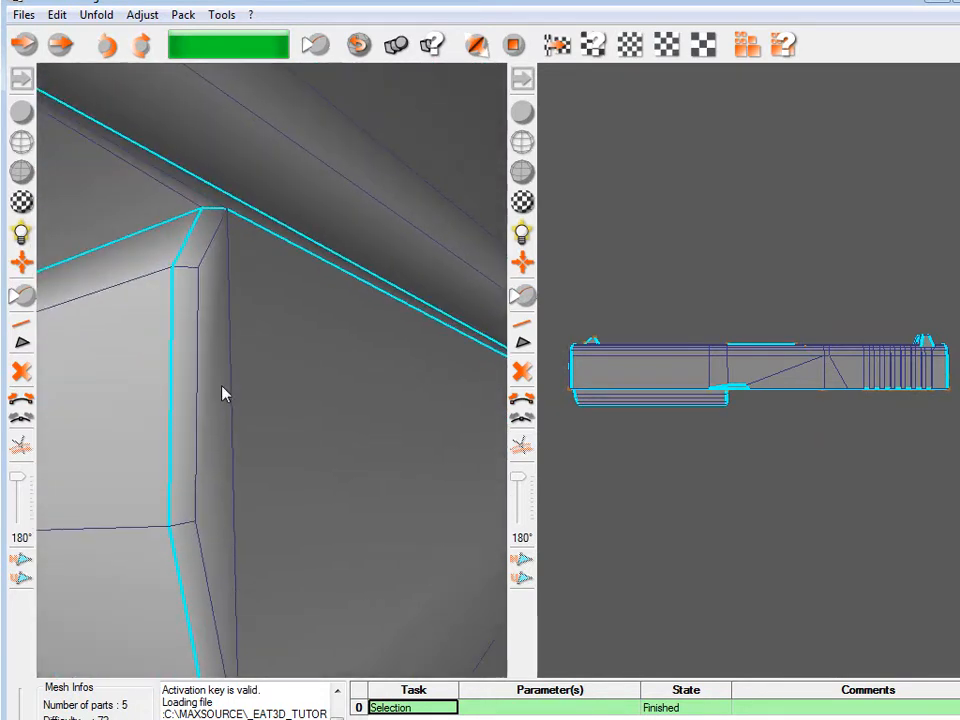
# Examine the seams around the front end of the lower housing and the rounded border of the muzzle face for gaps.
pyautogui.keyDown('alt'); pyautogui.moveTo(223, 392); pyautogui.dragTo(114, 275); pyautogui.keyUp('alt')
pyautogui.scroll(-5, 283, 336)
pyautogui.scroll(5, 231, 349)
pyautogui.scroll(3, 246, 536)
pyautogui.click(189, 398)
pyautogui.keyDown('alt'); pyautogui.moveTo(195, 459); pyautogui.dragTo(347, 416); pyautogui.keyUp('alt')
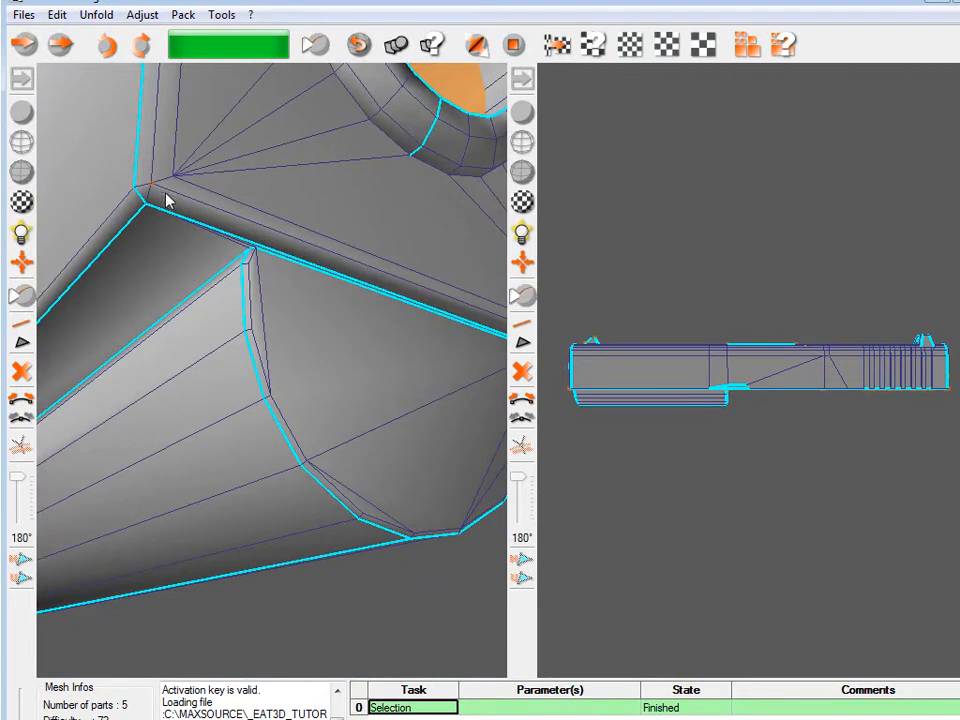
pyautogui.keyDown('alt'); pyautogui.moveTo(143, 191); pyautogui.dragTo(152, 288); pyautogui.keyUp('alt')
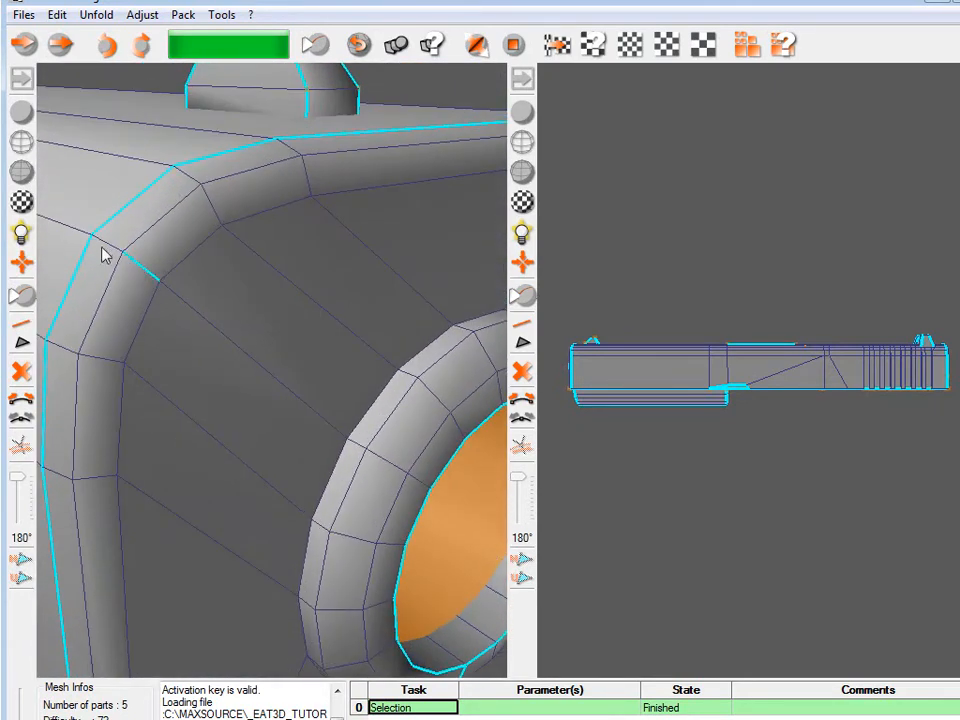
pyautogui.keyDown('alt'); pyautogui.moveTo(108, 250); pyautogui.dragTo(230, 347); pyautogui.keyUp('alt')
pyautogui.keyDown('alt'); pyautogui.moveTo(224, 264); pyautogui.dragTo(96, 256); pyautogui.keyUp('alt')
# Try cutting the mesh along the marked seams and unfolding it, and inspect the serrations and ejection port against the UV layout.
pyautogui.click(28, 298)
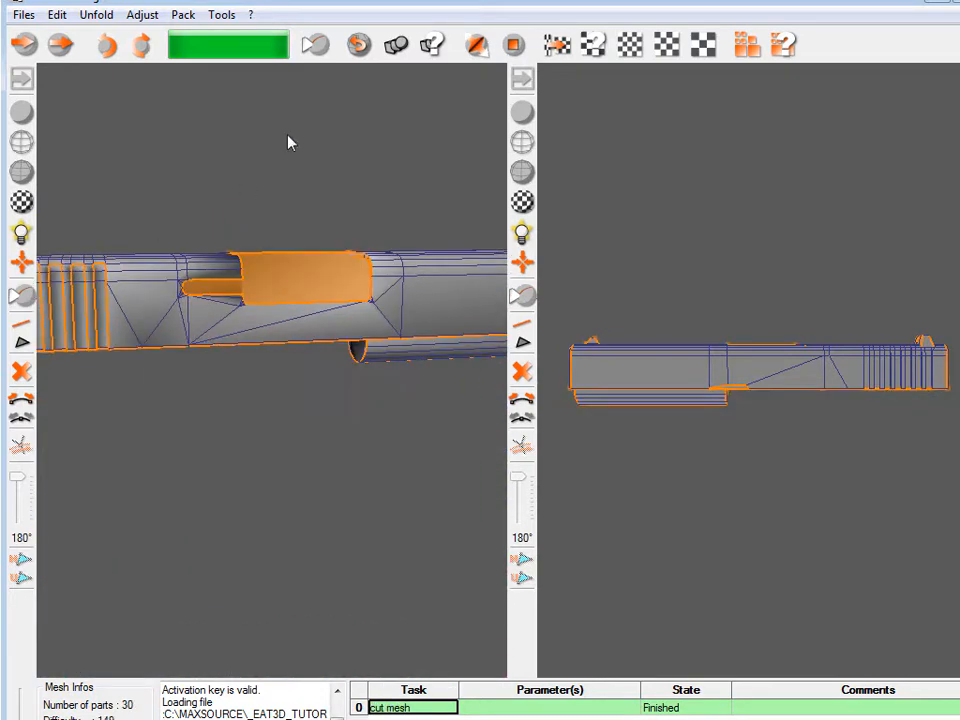
pyautogui.click(484, 46)
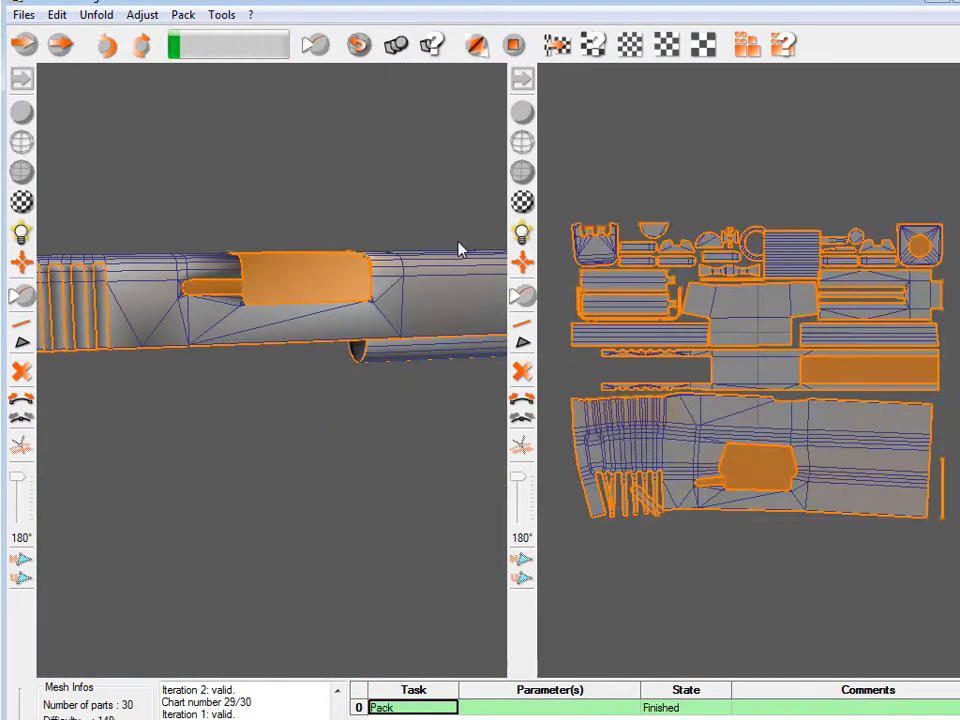
pyautogui.keyDown('alt'); pyautogui.moveTo(369, 306); pyautogui.dragTo(313, 287); pyautogui.keyUp('alt')
pyautogui.keyDown('alt'); pyautogui.moveTo(313, 287); pyautogui.dragTo(276, 317, button='right'); pyautogui.keyUp('alt')
pyautogui.keyDown('alt'); pyautogui.moveTo(276, 317); pyautogui.dragTo(278, 344, button='middle'); pyautogui.keyUp('alt')
pyautogui.keyDown('alt'); pyautogui.moveTo(280, 345); pyautogui.dragTo(253, 330); pyautogui.keyUp('alt')
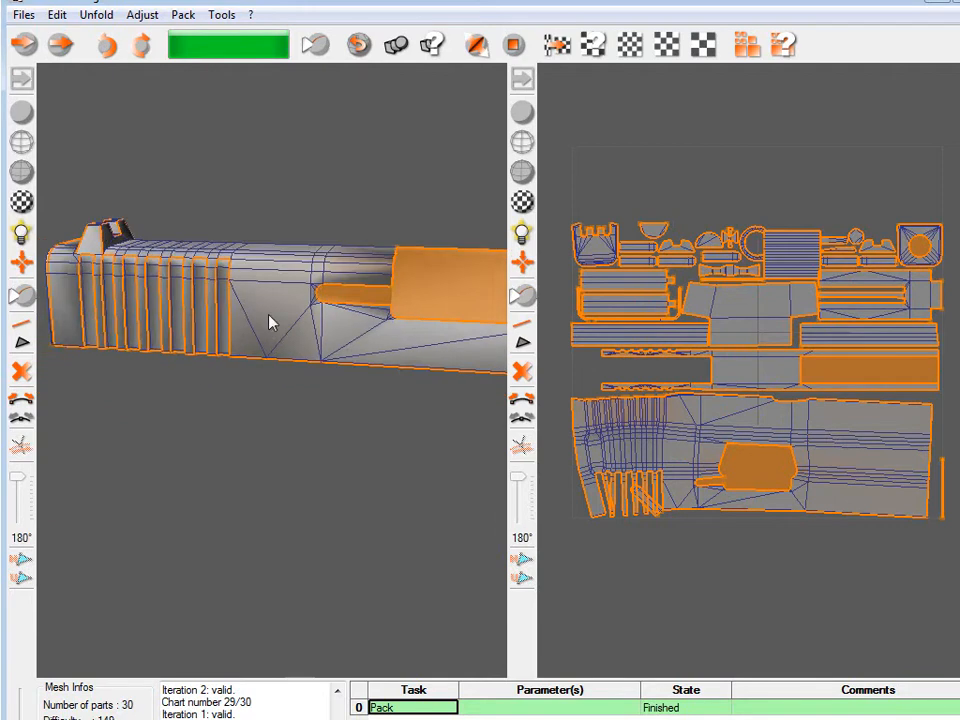
pyautogui.keyDown('alt'); pyautogui.moveTo(253, 330); pyautogui.dragTo(272, 418, button='right'); pyautogui.keyUp('alt')
pyautogui.keyDown('alt'); pyautogui.moveTo(412, 229); pyautogui.dragTo(228, 308, button='middle'); pyautogui.keyUp('alt')
pyautogui.keyDown('alt'); pyautogui.moveTo(289, 276); pyautogui.dragTo(282, 346, button='right'); pyautogui.keyUp('alt')
pyautogui.keyDown('alt'); pyautogui.moveTo(289, 285); pyautogui.dragTo(225, 375); pyautogui.keyUp('alt')
# Undo the unfold and the mesh cut.
pyautogui.hotkey('ctrl', 'z')
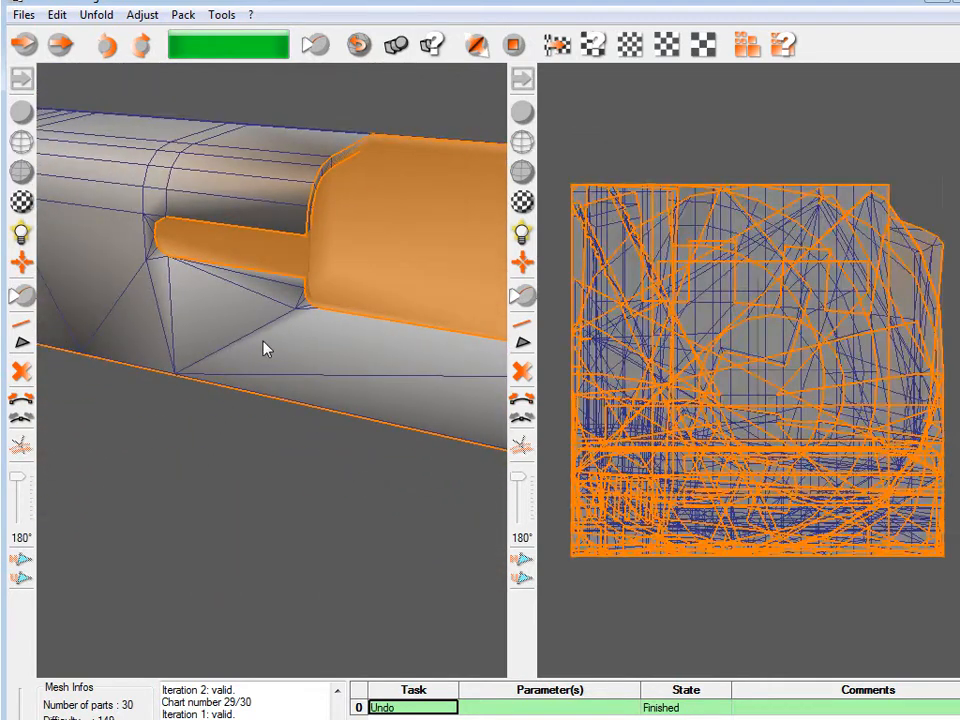
pyautogui.hotkey('ctrl', 'z')
# Mark the slide edges around the rear sight's base as seams on both sides of the sight.
pyautogui.keyDown('alt'); pyautogui.moveTo(270, 345); pyautogui.dragTo(247, 424); pyautogui.keyUp('alt')
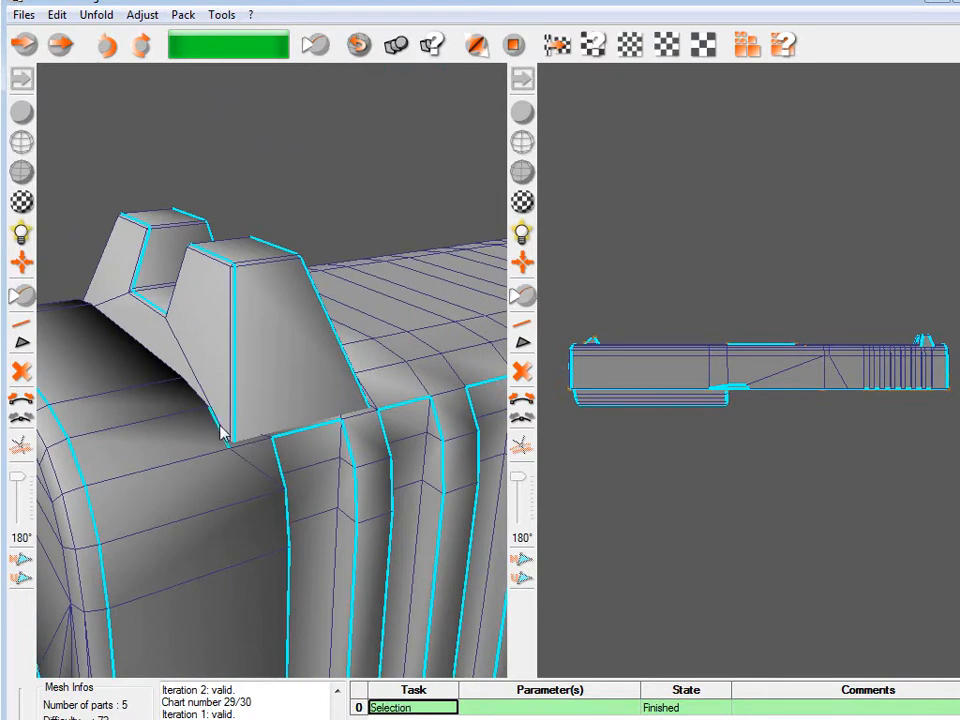
pyautogui.keyDown('alt'); pyautogui.moveTo(362, 425); pyautogui.dragTo(243, 367); pyautogui.keyUp('alt')
pyautogui.keyDown('alt'); pyautogui.moveTo(158, 307); pyautogui.dragTo(224, 442); pyautogui.keyUp('alt')
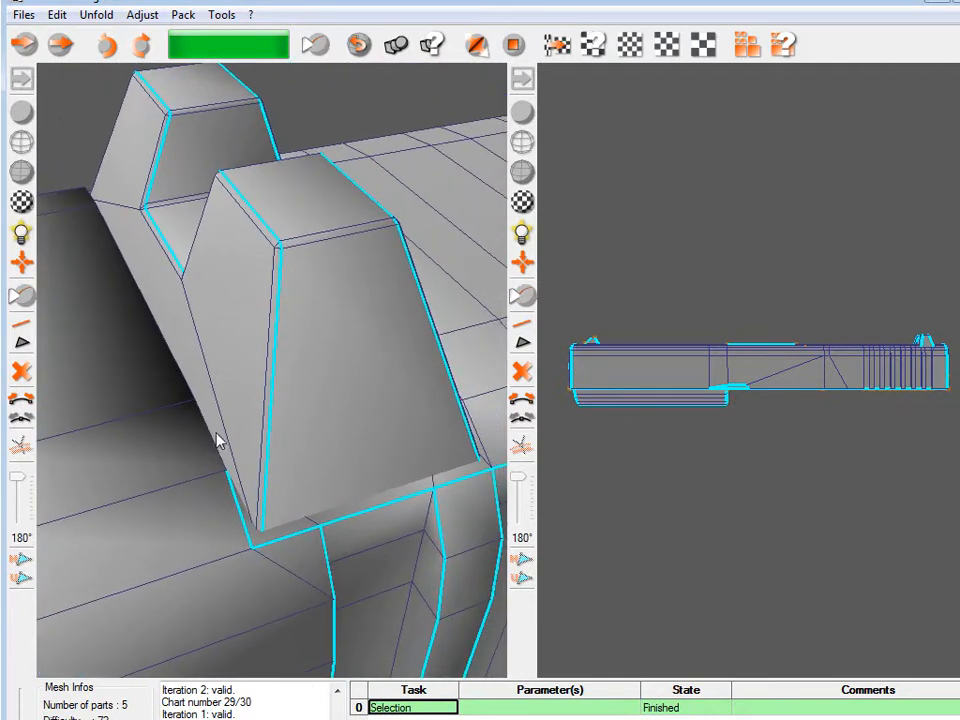
pyautogui.keyDown('alt'); pyautogui.moveTo(143, 343); pyautogui.dragTo(390, 383); pyautogui.keyUp('alt')
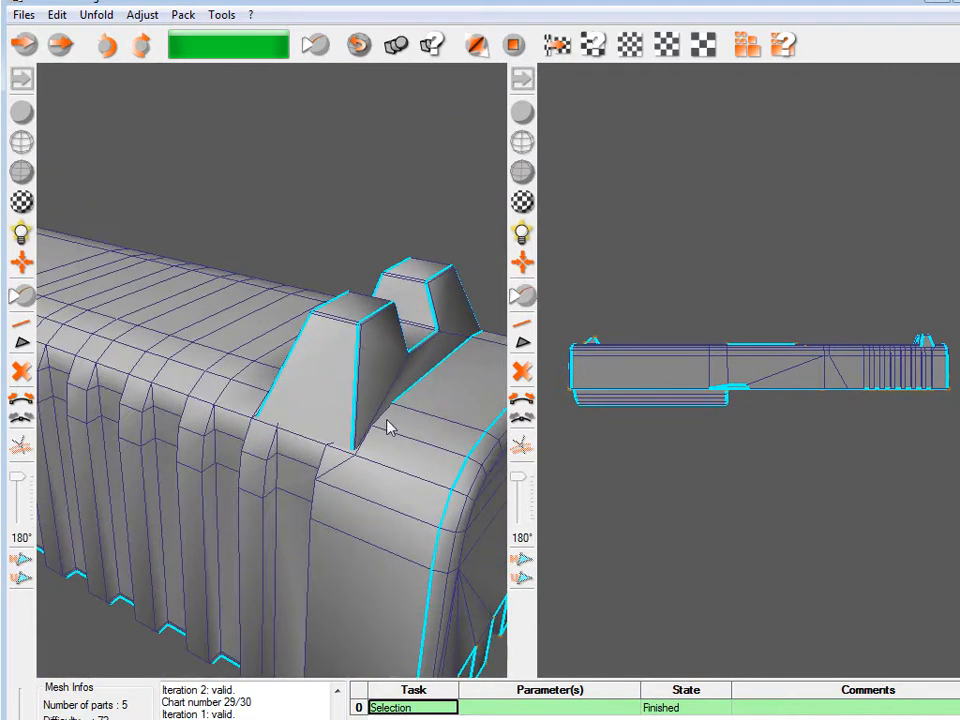
pyautogui.keyDown('alt'); pyautogui.moveTo(371, 439); pyautogui.dragTo(464, 497); pyautogui.keyUp('alt')
pyautogui.keyDown('alt'); pyautogui.moveTo(443, 366); pyautogui.dragTo(367, 229); pyautogui.keyUp('alt')
pyautogui.keyDown('alt'); pyautogui.moveTo(391, 361); pyautogui.dragTo(307, 205); pyautogui.keyUp('alt')
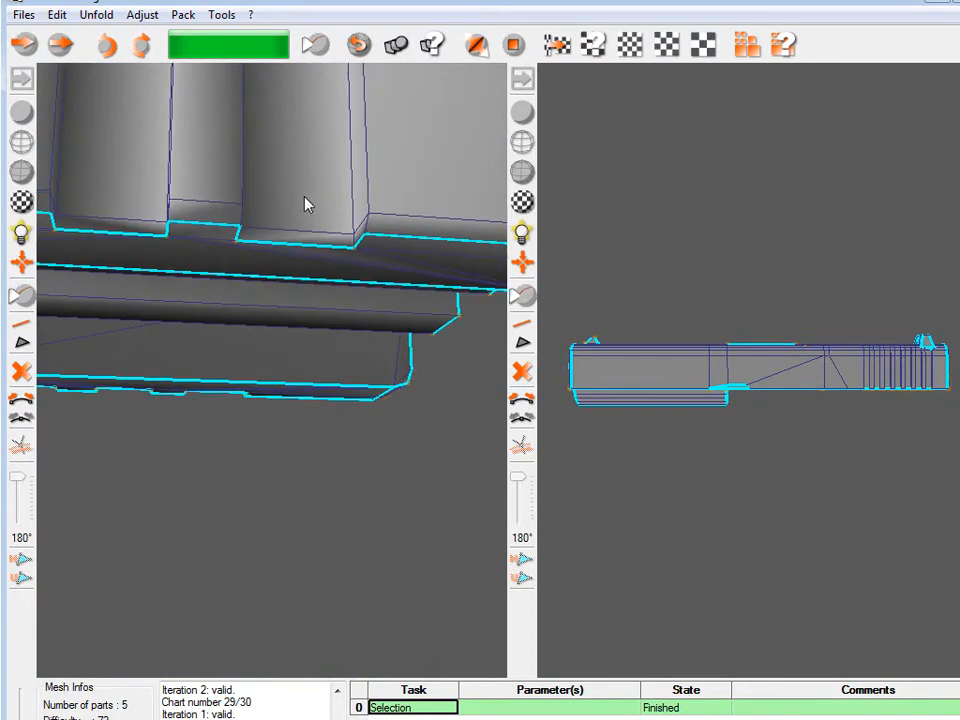
# Mark the long side edges and top edges of the serrations beneath the rear sight as seams on the still unmarked side.
pyautogui.keyDown('alt'); pyautogui.moveTo(244, 221); pyautogui.dragTo(246, 352); pyautogui.keyUp('alt')
pyautogui.click(266, 167)
pyautogui.click(233, 162)
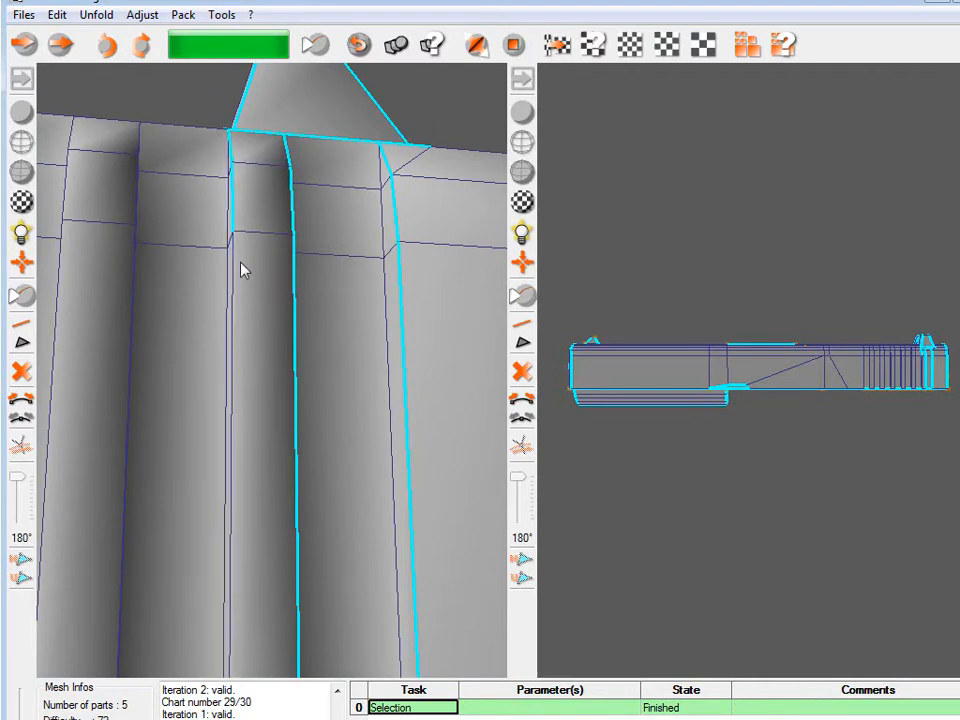
pyautogui.keyDown('alt'); pyautogui.moveTo(245, 440); pyautogui.dragTo(220, 233); pyautogui.keyUp('alt')
pyautogui.click(250, 213)
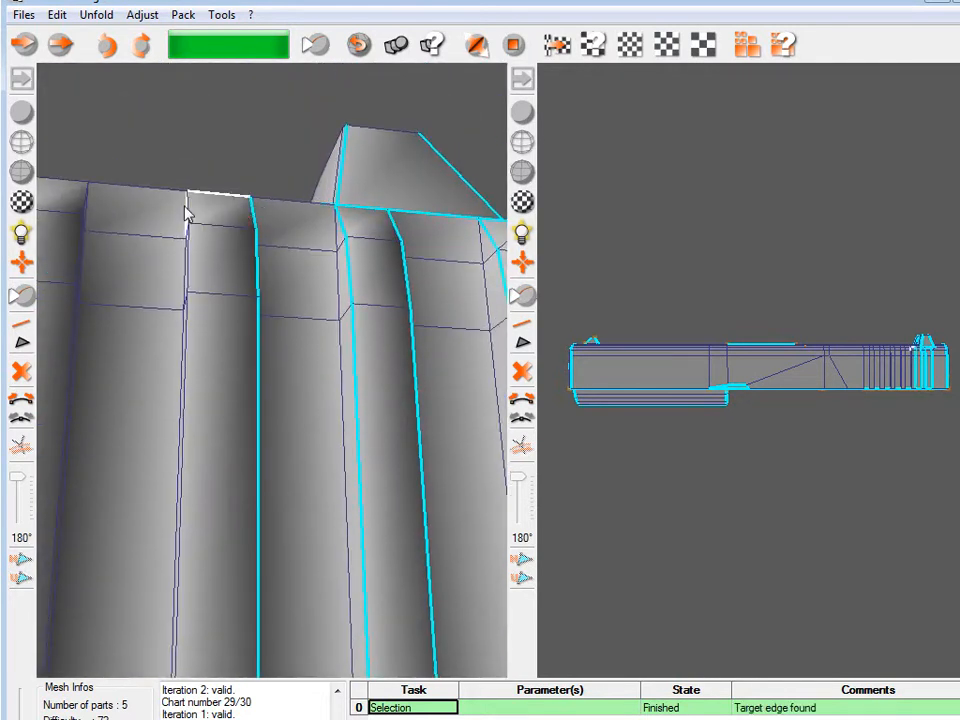
pyautogui.keyDown('alt'); pyautogui.moveTo(189, 394); pyautogui.dragTo(214, 306); pyautogui.keyUp('alt')
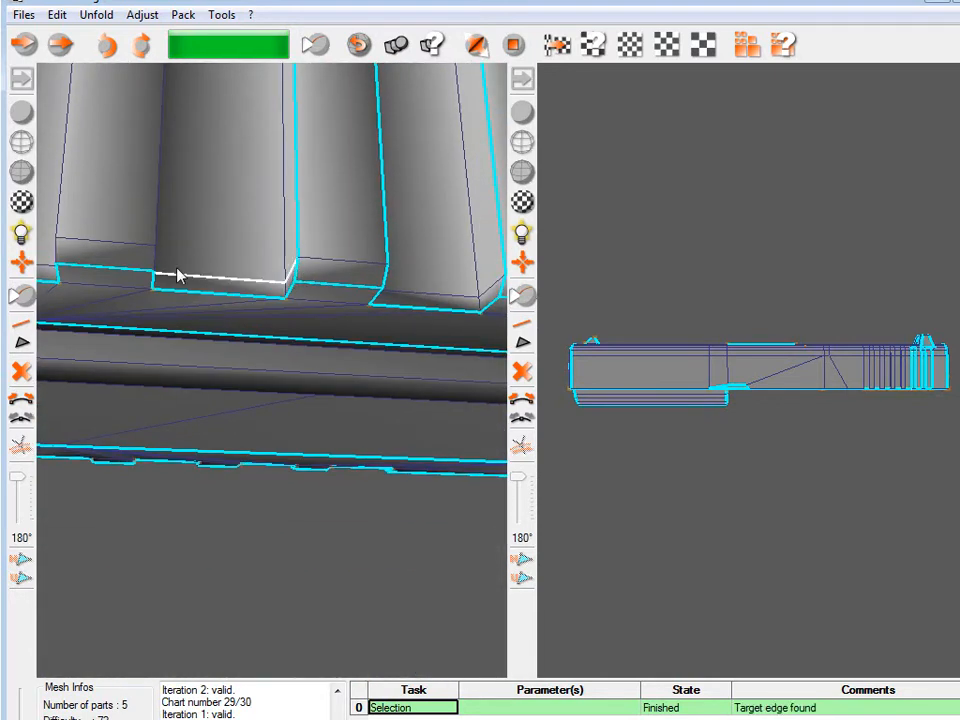
pyautogui.keyDown('alt'); pyautogui.moveTo(157, 267); pyautogui.dragTo(319, 358); pyautogui.keyUp('alt')
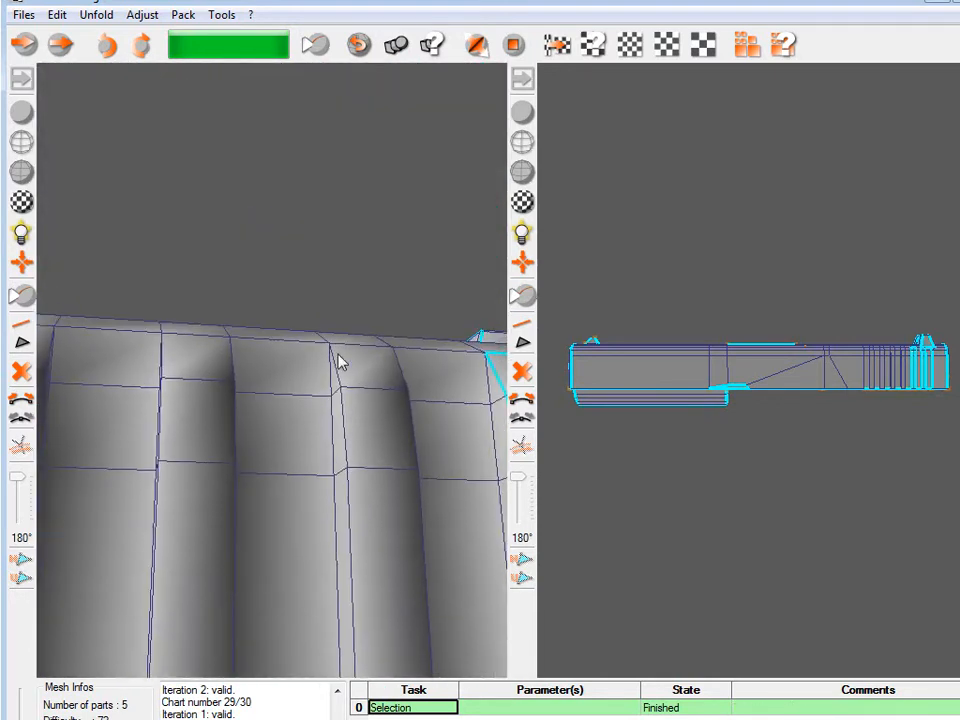
# Mark the side and top edges of the middle serrations on the same side as seams.
pyautogui.click(407, 380)
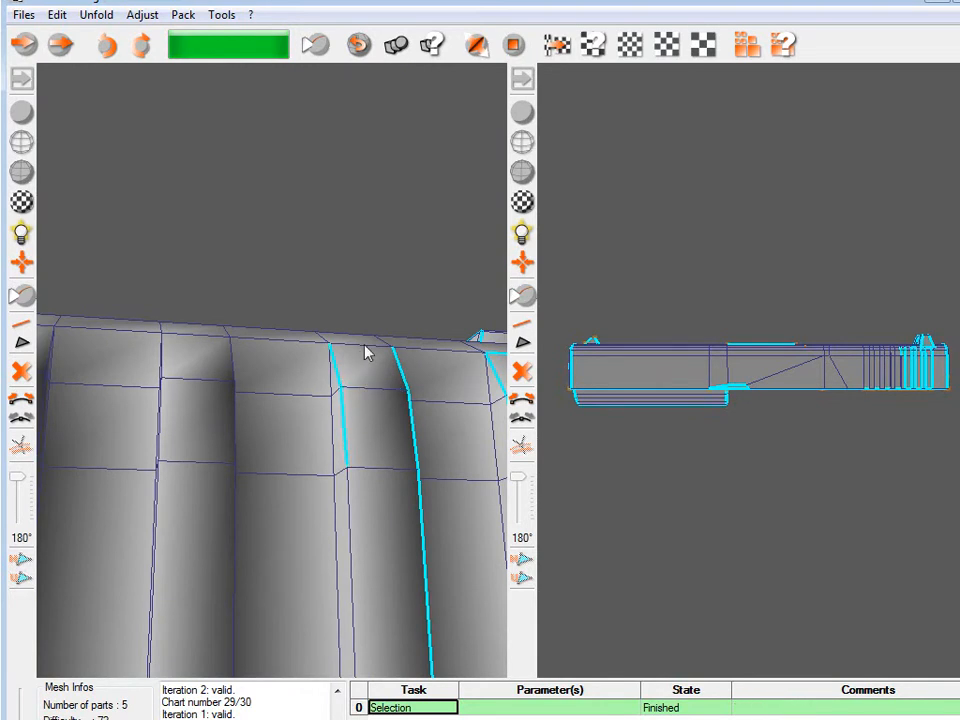
pyautogui.keyDown('alt'); pyautogui.moveTo(352, 455); pyautogui.dragTo(415, 360); pyautogui.keyUp('alt')
pyautogui.keyDown('alt'); pyautogui.moveTo(332, 334); pyautogui.dragTo(323, 290); pyautogui.keyUp('alt')
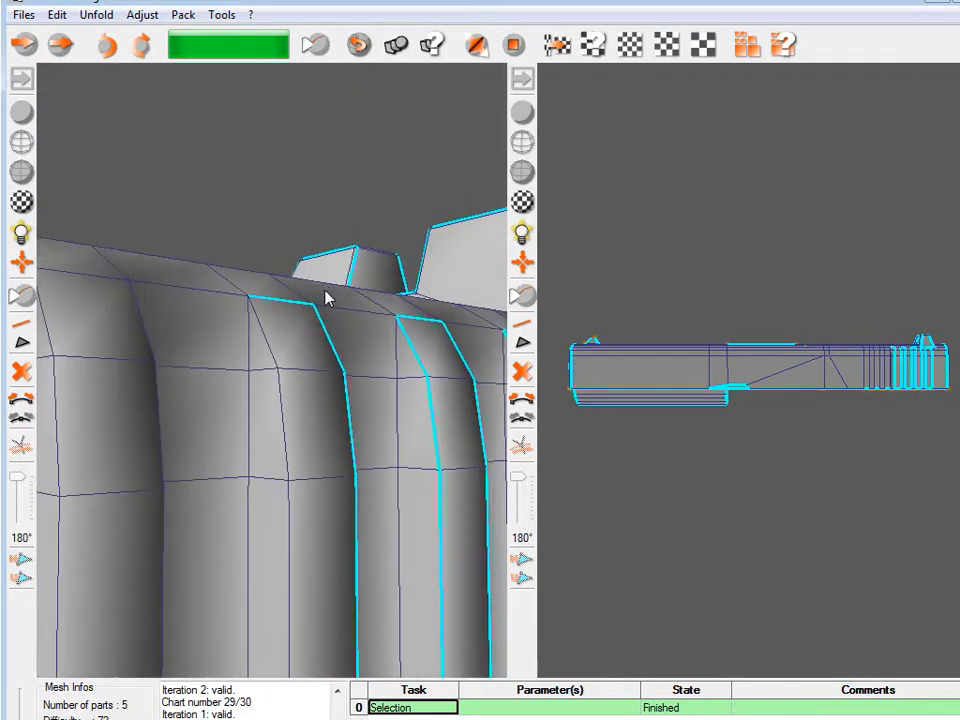
pyautogui.keyDown('alt'); pyautogui.moveTo(302, 544); pyautogui.dragTo(306, 201); pyautogui.keyUp('alt')
pyautogui.click(294, 392)
pyautogui.click(168, 390)
pyautogui.keyDown('alt'); pyautogui.moveTo(168, 390); pyautogui.dragTo(208, 369); pyautogui.keyUp('alt')
pyautogui.click(203, 369)
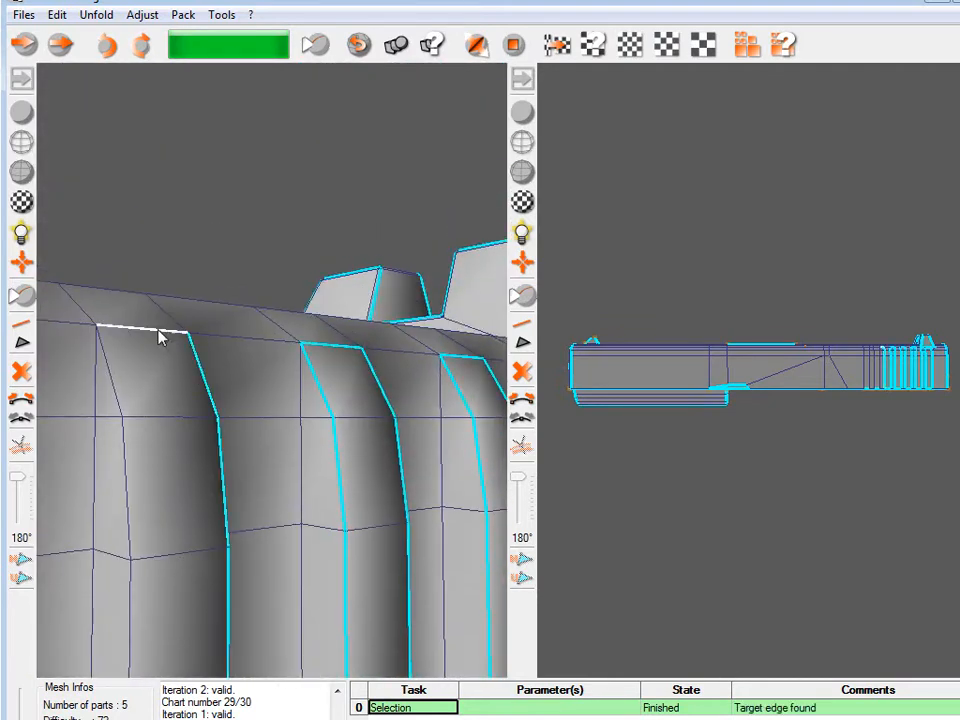
# Mark the side edges of the forward serrations as seams, running them down to the slide's lower edge seam.
pyautogui.keyDown('alt'); pyautogui.moveTo(127, 517); pyautogui.dragTo(195, 206); pyautogui.keyUp('alt')
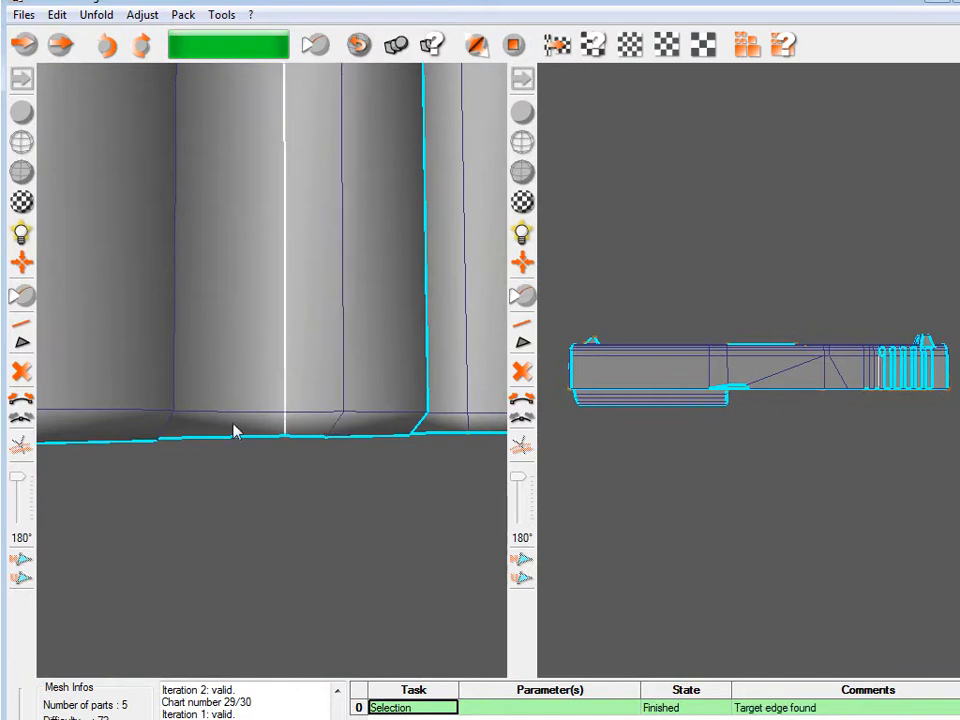
pyautogui.click(335, 430)
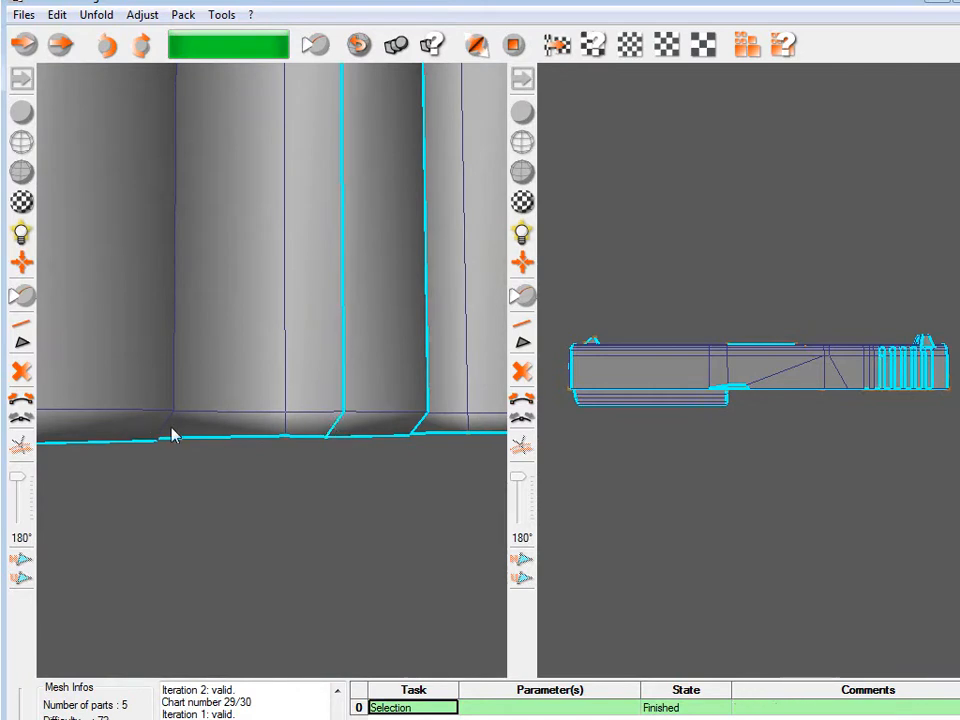
pyautogui.keyDown('alt'); pyautogui.moveTo(163, 433); pyautogui.dragTo(234, 399); pyautogui.keyUp('alt')
pyautogui.click(238, 401)
pyautogui.click(212, 387)
pyautogui.click(147, 477)
pyautogui.keyDown('alt'); pyautogui.moveTo(147, 476); pyautogui.dragTo(305, 335); pyautogui.keyUp('alt')
pyautogui.click(379, 356)
# Mark the front boundary and top edge of the foremost serration as seams.
pyautogui.keyDown('alt'); pyautogui.moveTo(379, 356); pyautogui.dragTo(325, 333); pyautogui.keyUp('alt')
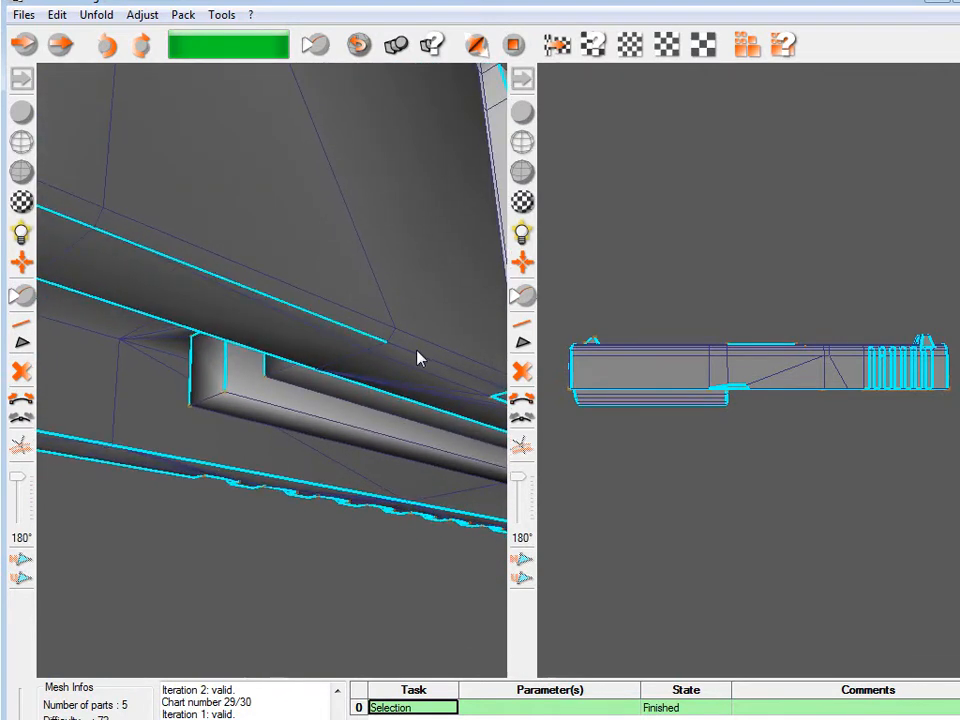
pyautogui.keyDown('alt'); pyautogui.moveTo(420, 360); pyautogui.dragTo(213, 445); pyautogui.keyUp('alt')
pyautogui.keyDown('alt'); pyautogui.moveTo(225, 358); pyautogui.dragTo(242, 328); pyautogui.keyUp('alt')
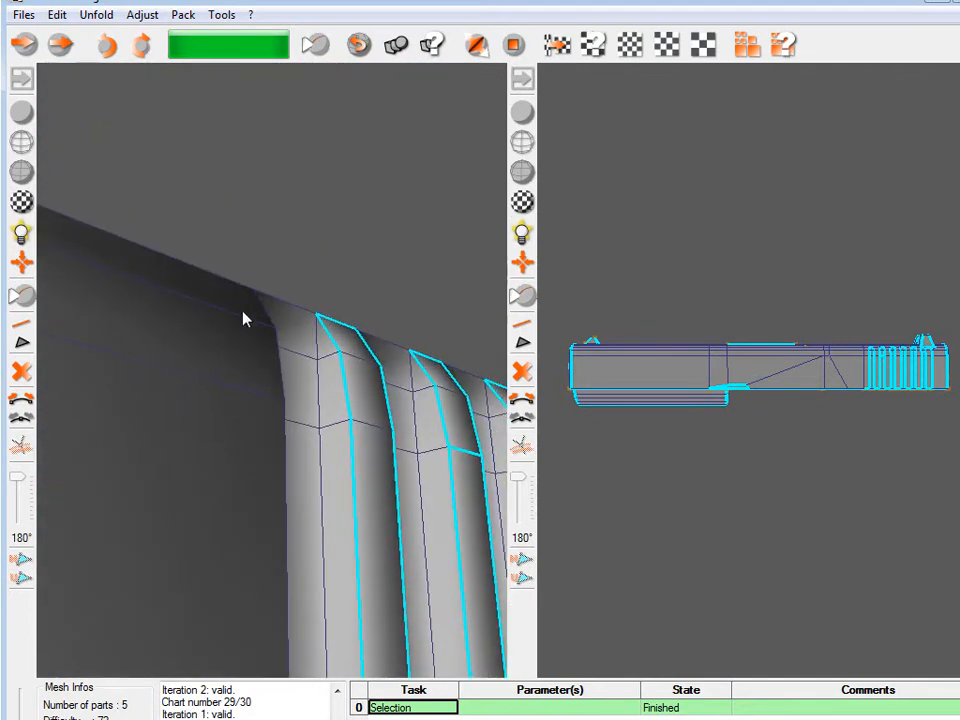
pyautogui.keyDown('alt'); pyautogui.moveTo(293, 370); pyautogui.dragTo(335, 434); pyautogui.keyUp('alt')
pyautogui.keyDown('alt'); pyautogui.moveTo(358, 484); pyautogui.dragTo(104, 324); pyautogui.keyUp('alt')
# Cut the slide mesh along all marked seams and unfold the resulting parts into a UV layout.
pyautogui.keyDown('alt'); pyautogui.moveTo(297, 471); pyautogui.dragTo(289, 562, button='right'); pyautogui.keyUp('alt')
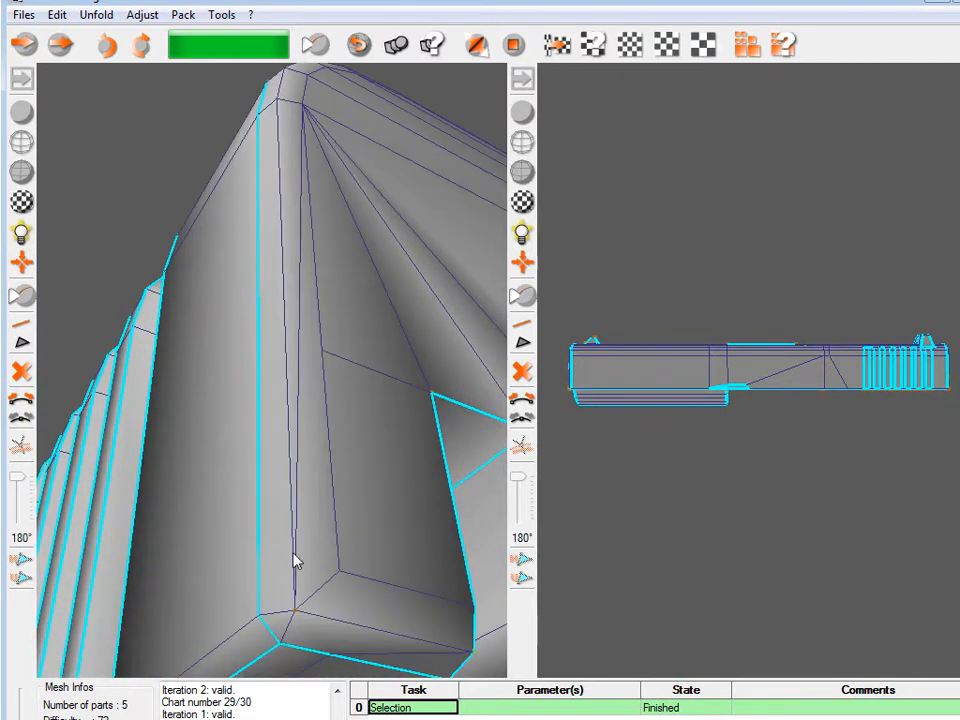
pyautogui.keyDown('alt'); pyautogui.moveTo(315, 607); pyautogui.dragTo(307, 536); pyautogui.keyUp('alt')
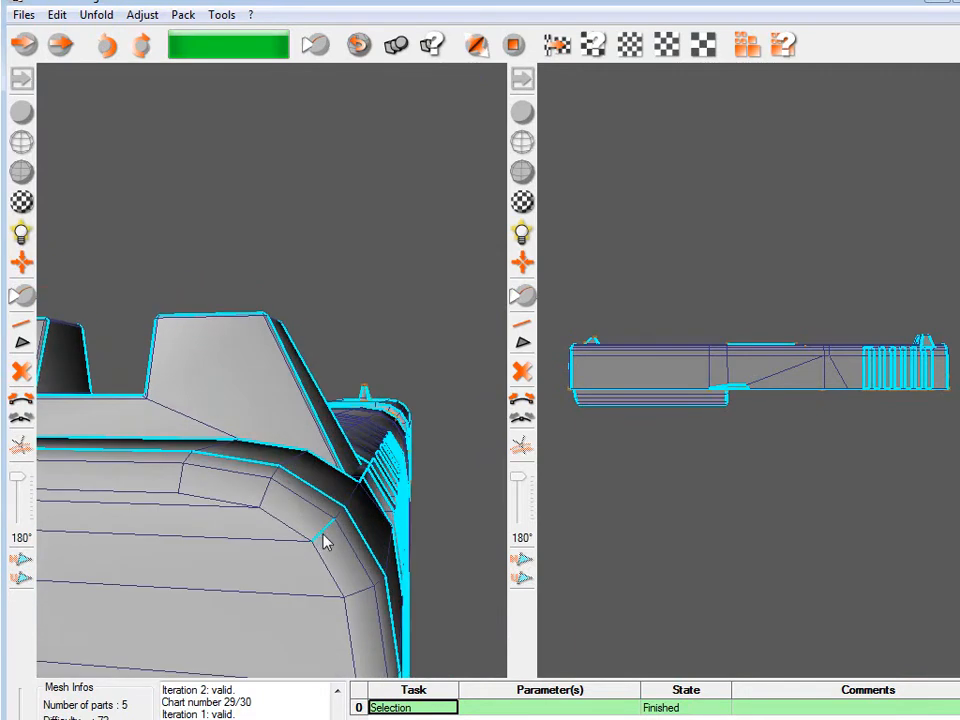
pyautogui.keyDown('alt'); pyautogui.moveTo(113, 508); pyautogui.dragTo(373, 476); pyautogui.keyUp('alt')
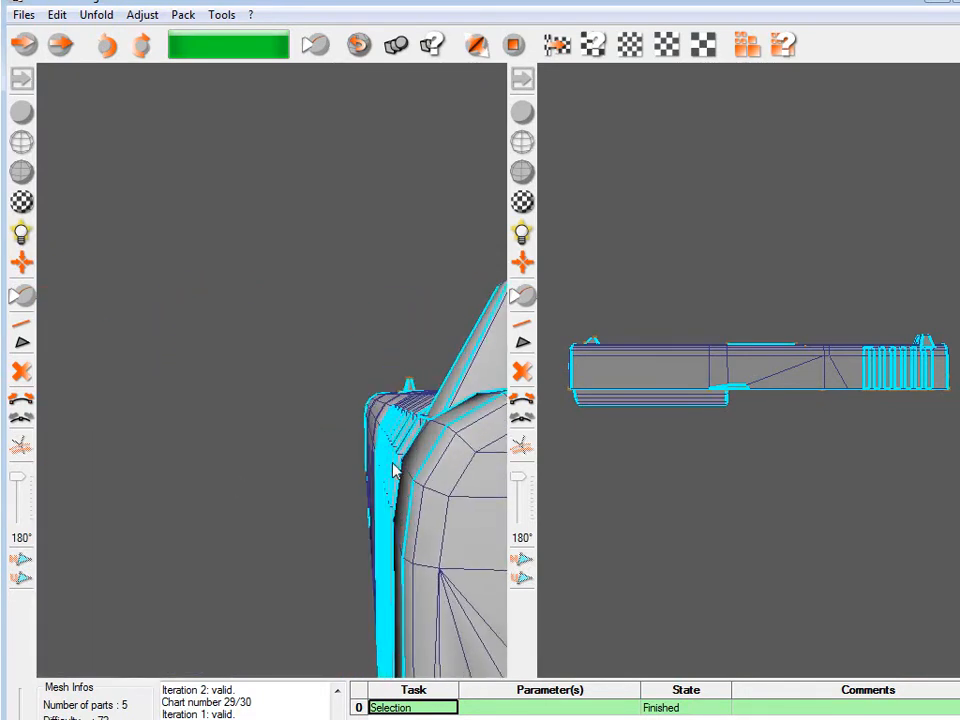
pyautogui.keyDown('alt'); pyautogui.moveTo(452, 435); pyautogui.dragTo(333, 322); pyautogui.keyUp('alt')
pyautogui.moveTo(447, 362); pyautogui.dragTo(177, 206, button='middle')
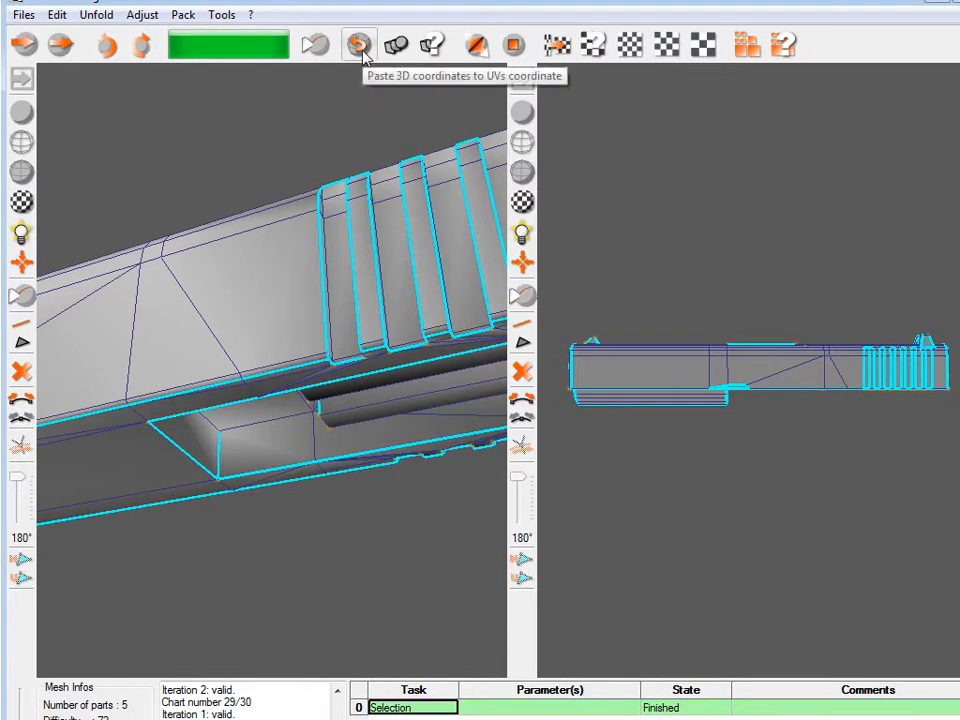
pyautogui.click(22, 318)
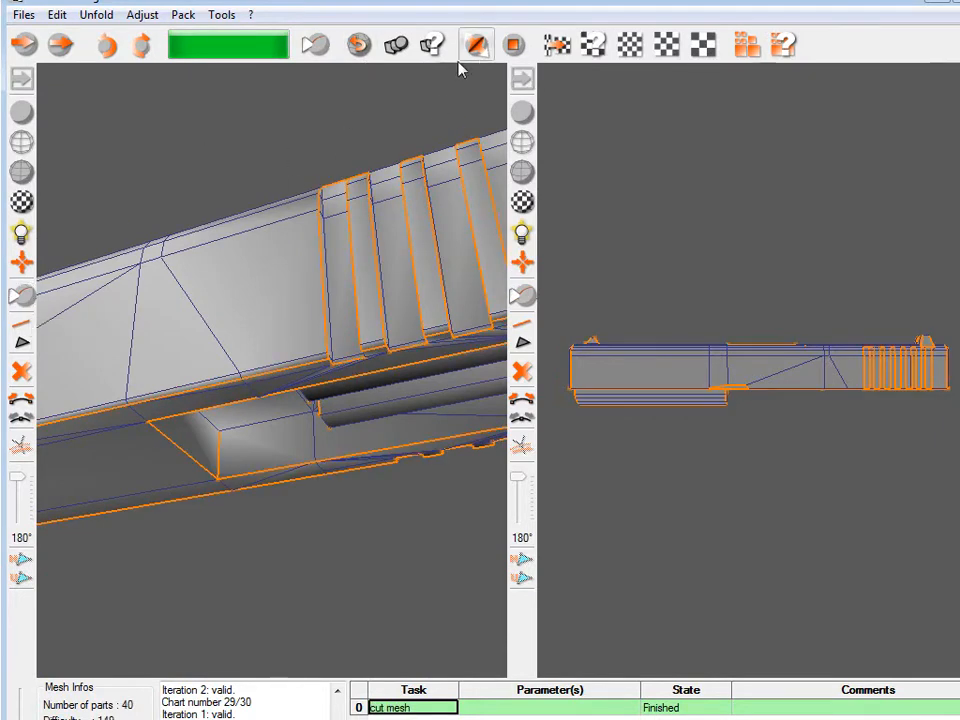
pyautogui.click(477, 44)
pyautogui.moveTo(418, 296); pyautogui.dragTo(283, 349, button='middle')
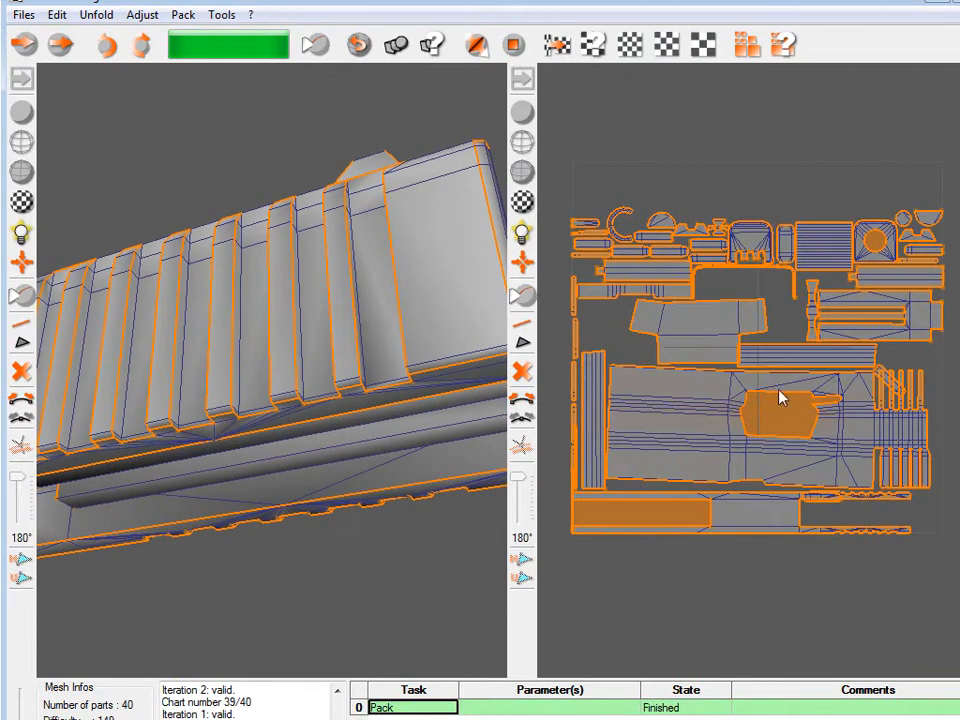
# Display the checker texture on the 3D slide and inspect its distortion around the ejection port and its narrow slot.
pyautogui.moveTo(400, 398); pyautogui.dragTo(204, 446, button='middle')
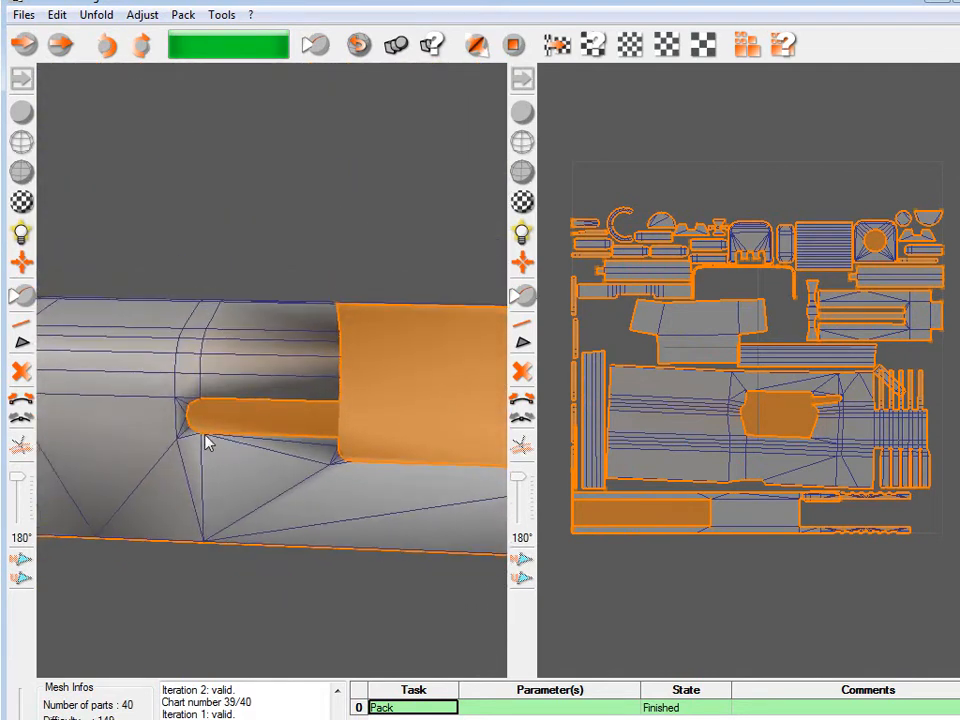
pyautogui.scroll(3, 208, 491)
pyautogui.moveTo(208, 491); pyautogui.dragTo(110, 367, button='middle')
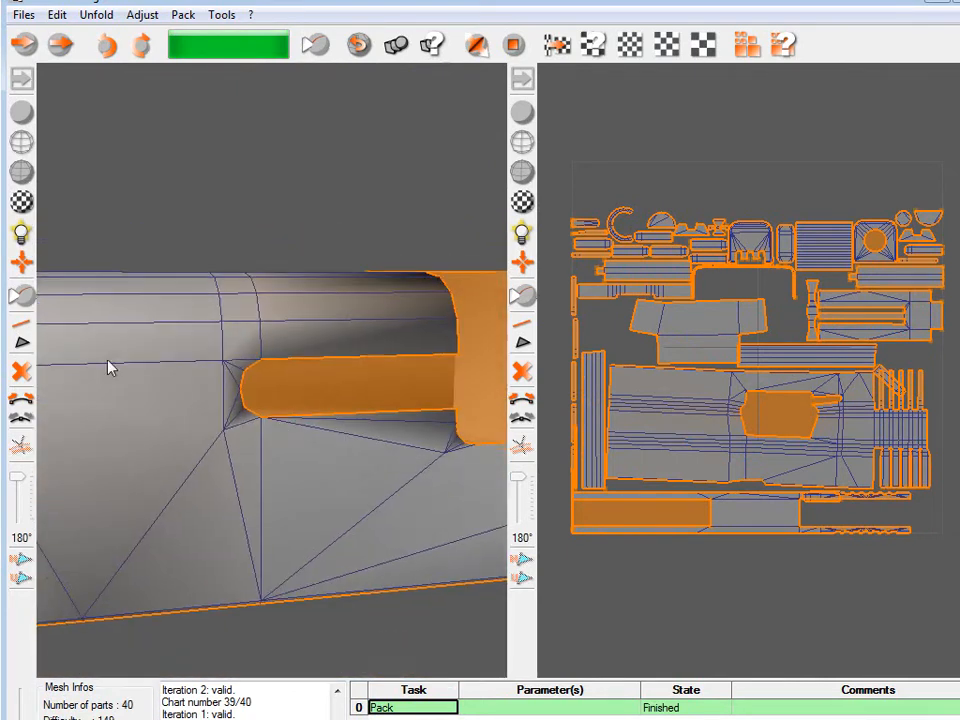
pyautogui.click(21, 201)
pyautogui.moveTo(370, 396); pyautogui.dragTo(242, 493, button='middle')
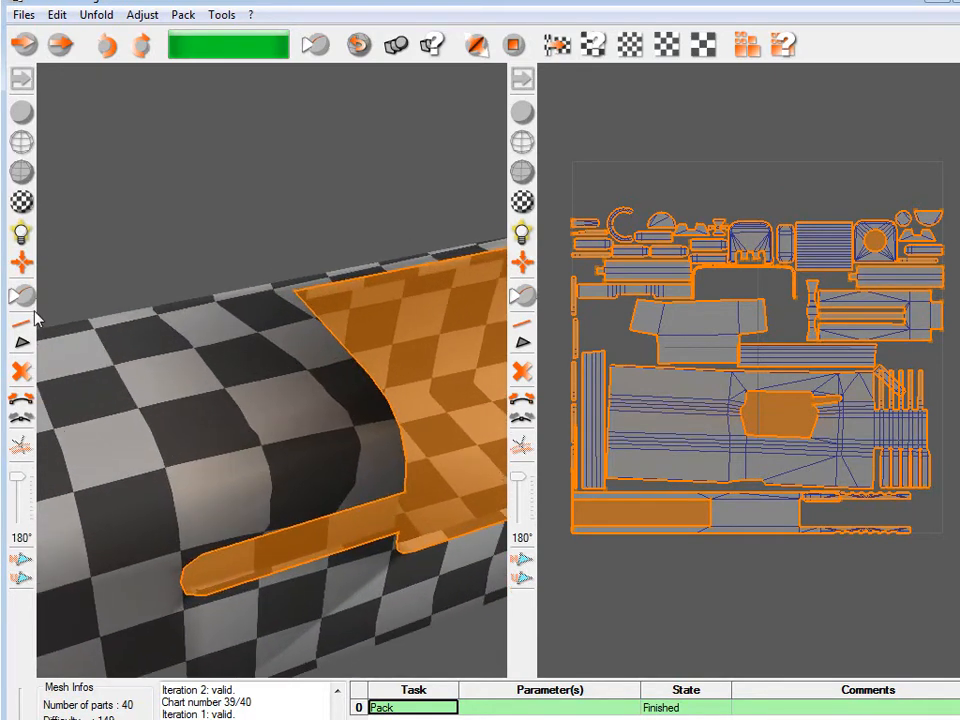
# Undo the last packing, unfolding and cutting, and display the slide as a shaded wireframe.
pyautogui.hotkey('ctrl', 'z')
pyautogui.hotkey('ctrl', 'z')
pyautogui.hotkey('ctrl', 'z')
pyautogui.moveTo(236, 326); pyautogui.dragTo(298, 436, button='middle')
pyautogui.click(24, 175)
# Mark the vertical edges below and above the rounded end of the narrow ejection port slot as seams, starting from the lower edge seam.
pyautogui.moveTo(90, 240)
pyautogui.mouseDown(button='middle')
pyautogui.moveTo(131, 293)
pyautogui.moveTo(161, 231)
pyautogui.moveTo(154, 131)
pyautogui.moveTo(224, 328)
pyautogui.mouseUp(button='middle')
pyautogui.moveTo(225, 328); pyautogui.dragTo(242, 407, button='right')
pyautogui.moveTo(242, 407); pyautogui.dragTo(296, 435, button='middle')
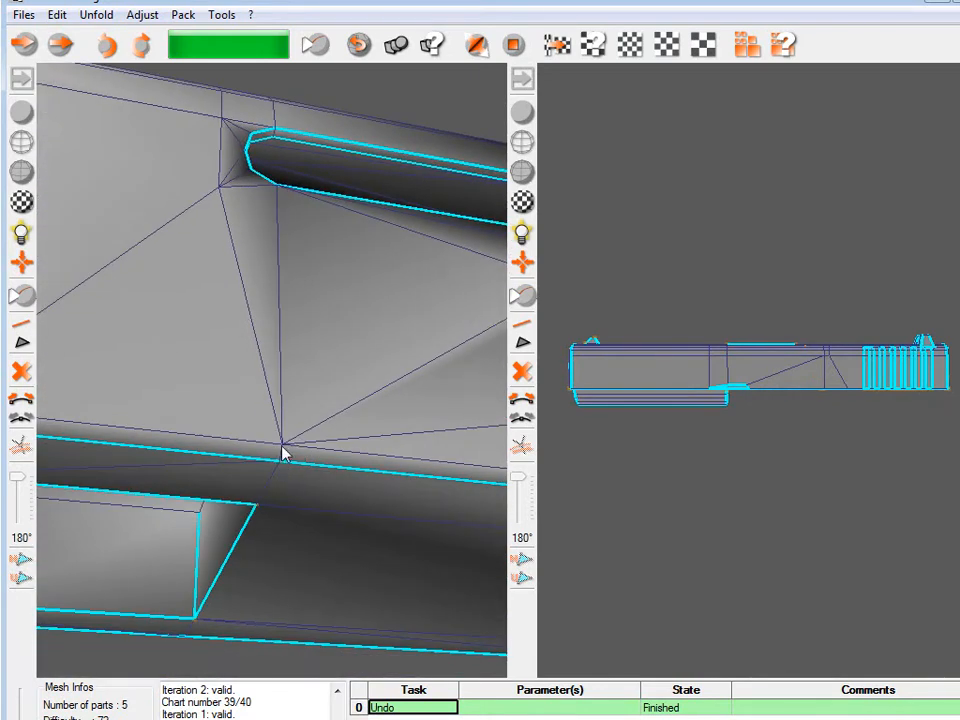
pyautogui.click(282, 452)
pyautogui.moveTo(279, 268); pyautogui.dragTo(271, 354, button='right')
pyautogui.moveTo(271, 354); pyautogui.dragTo(278, 492, button='middle')
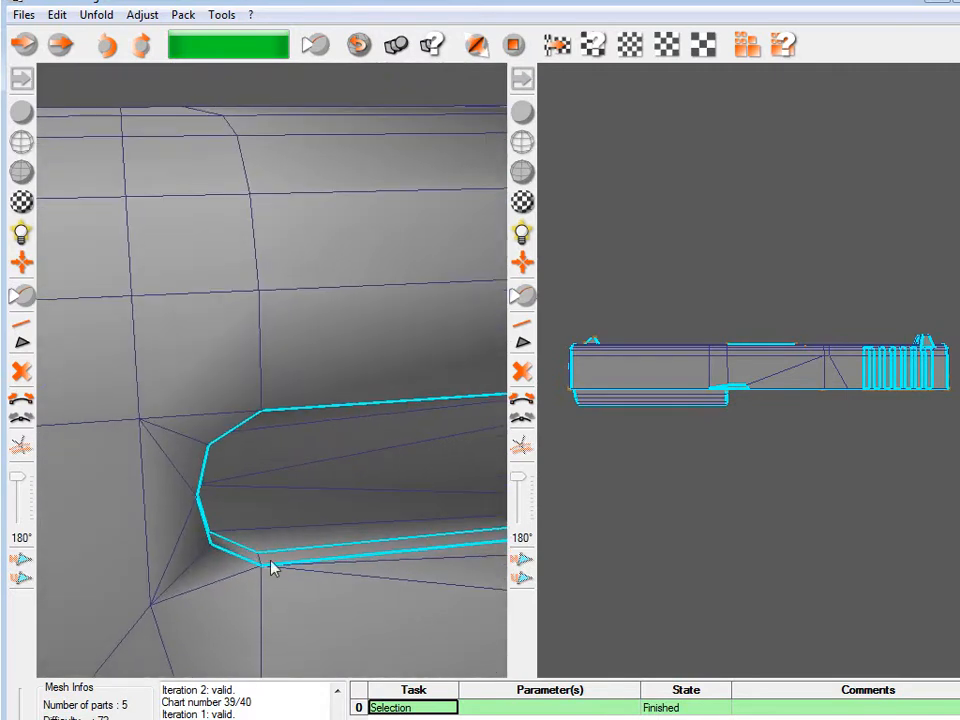
pyautogui.click(262, 600)
pyautogui.click(261, 354)
# Continue the slot's vertical seam over the top of the slide and down the opposite side to the lower edge.
pyautogui.moveTo(261, 354); pyautogui.dragTo(207, 450, button='middle')
pyautogui.click(161, 398)
pyautogui.moveTo(164, 404); pyautogui.dragTo(324, 405, button='middle')
pyautogui.click(338, 401)
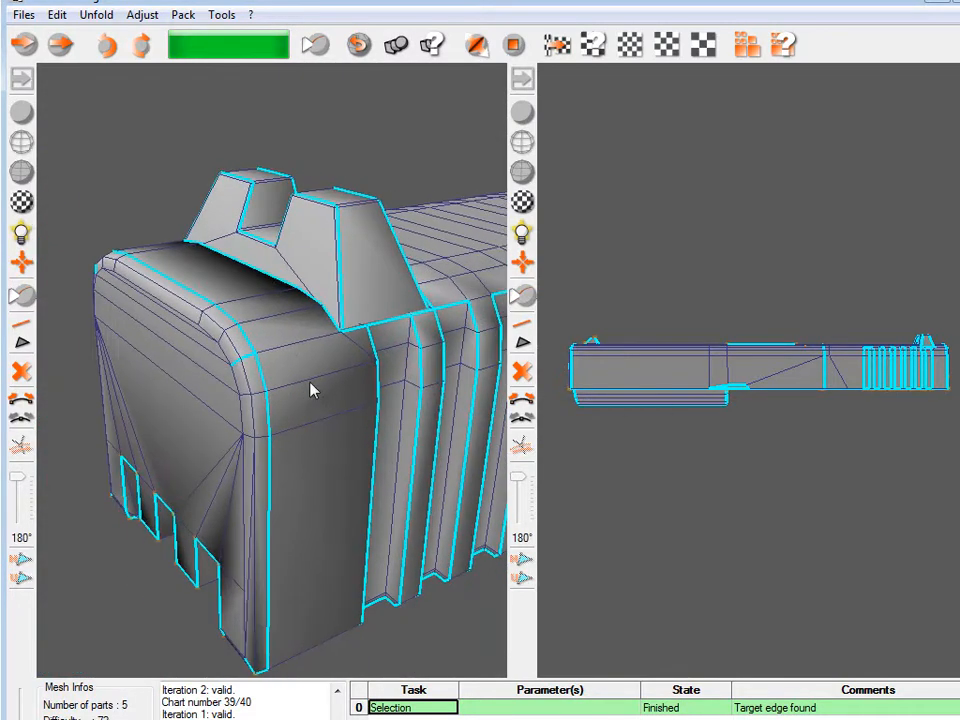
# Mark the long edges between the slide's top and its sides as seams, from the front end to the rear sight.
pyautogui.moveTo(409, 371); pyautogui.dragTo(223, 420, button='middle')
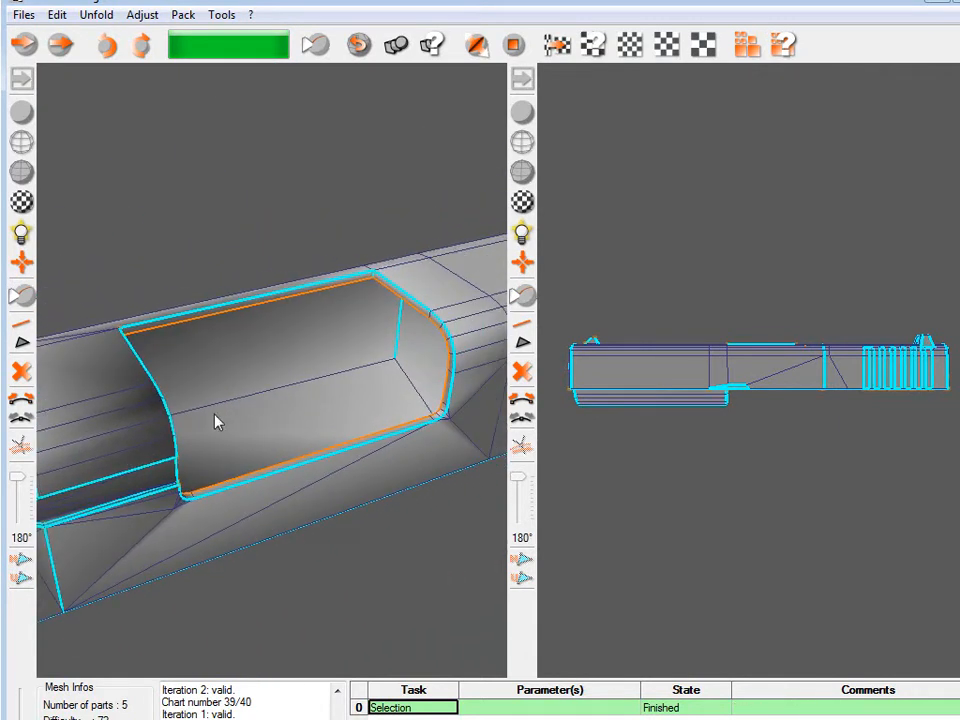
pyautogui.moveTo(476, 339); pyautogui.dragTo(347, 405, button='middle')
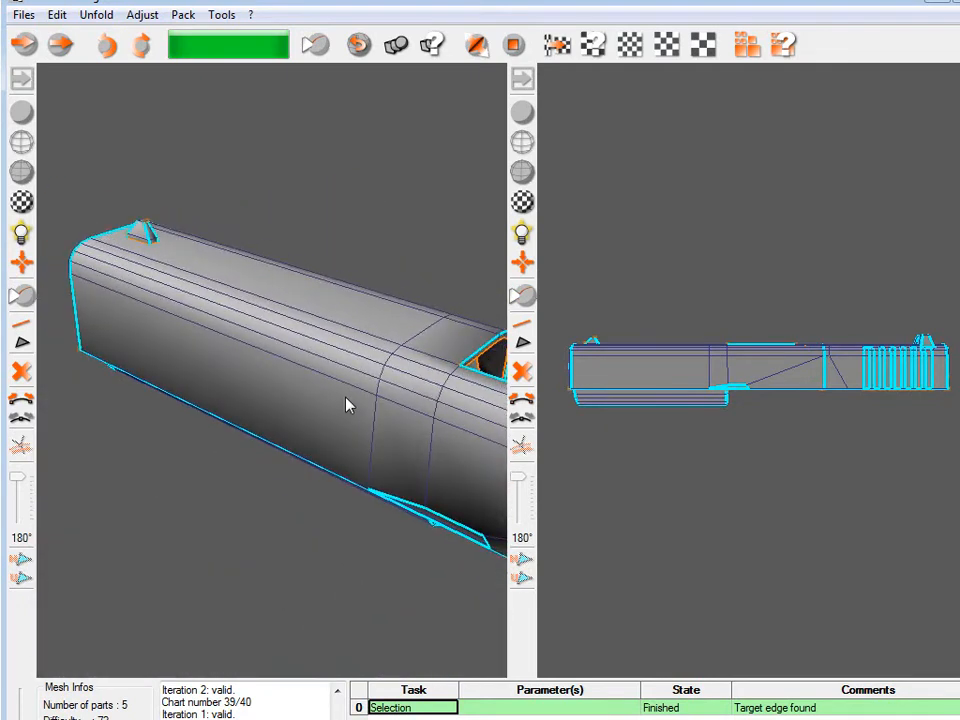
pyautogui.moveTo(268, 390); pyautogui.dragTo(66, 335, button='middle')
pyautogui.click(243, 383)
pyautogui.moveTo(266, 407); pyautogui.dragTo(217, 438, button='middle')
pyautogui.moveTo(111, 358); pyautogui.dragTo(231, 411, button='middle')
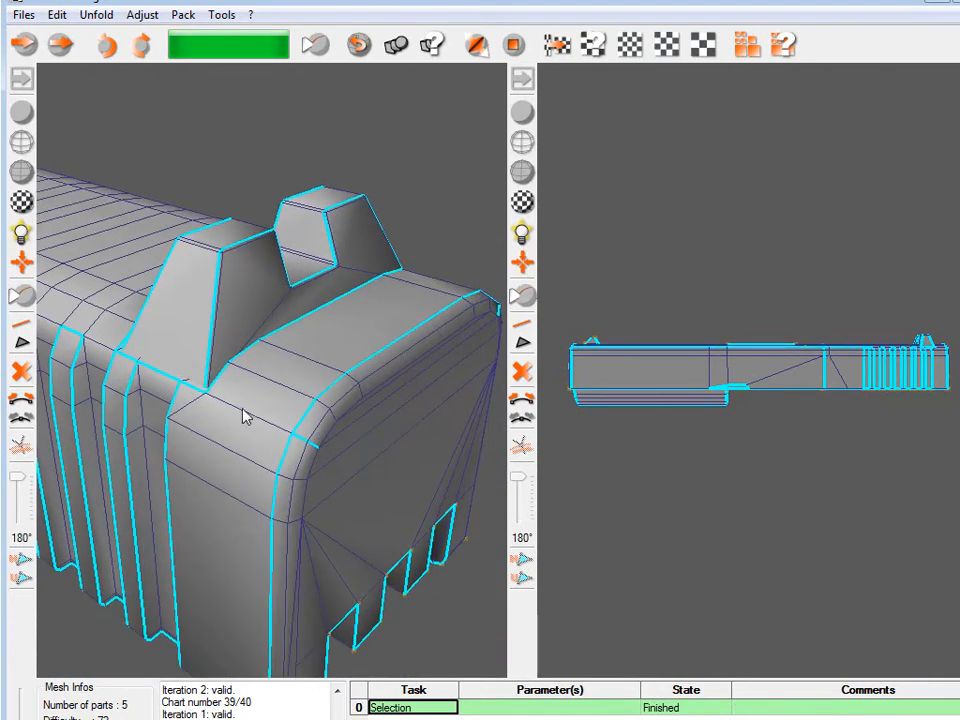
pyautogui.moveTo(201, 482); pyautogui.dragTo(339, 298, button='middle')
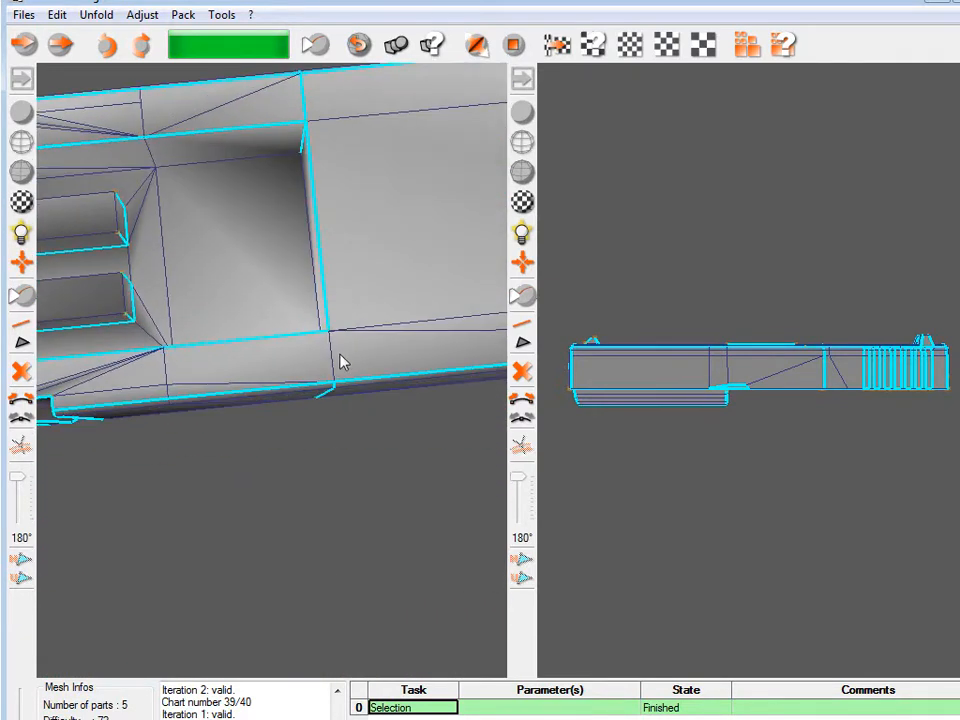
pyautogui.moveTo(335, 372); pyautogui.dragTo(291, 422, button='middle')
# Cut the slide mesh along all marked seams, unfold it and display the checker texture.
pyautogui.click(22, 296)
pyautogui.click(477, 44)
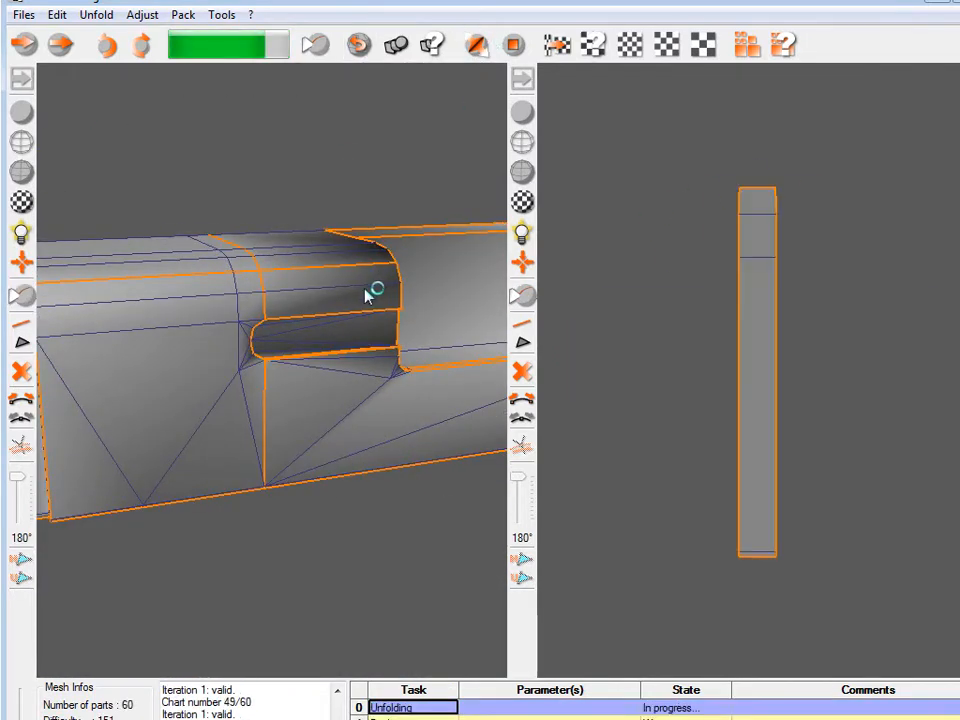
pyautogui.moveTo(365, 296); pyautogui.dragTo(290, 358, button='middle')
pyautogui.click(22, 201)
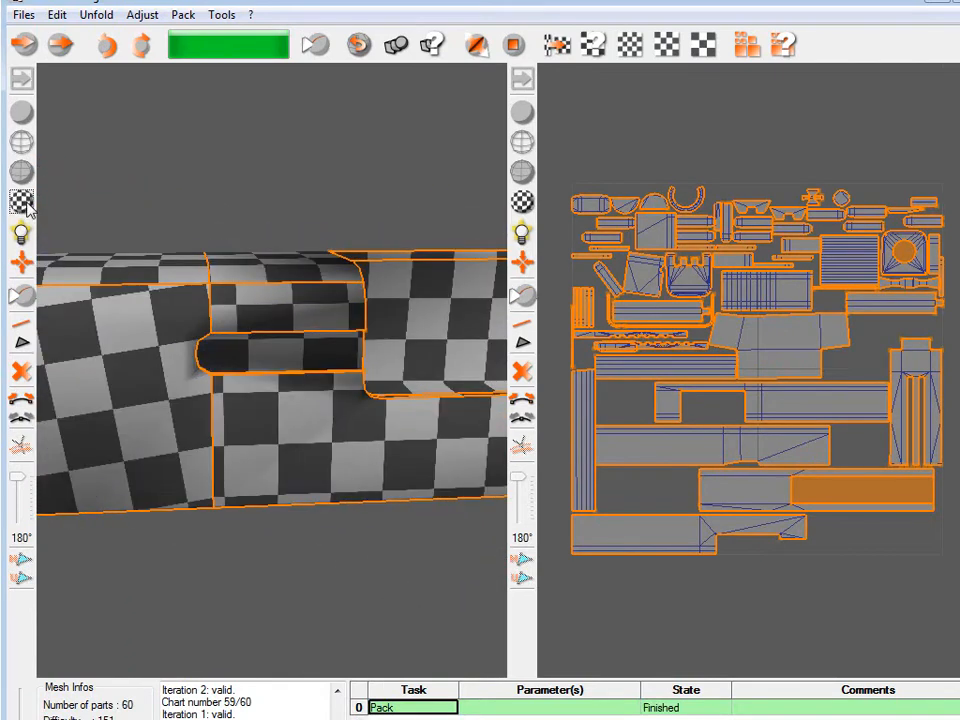
# Inspect the checker distortion between the slot and the foremost serration, and examine the matching part's corners in the UV layout.
pyautogui.moveTo(199, 366); pyautogui.dragTo(301, 360, button='middle')
pyautogui.moveTo(362, 350); pyautogui.dragTo(313, 369, button='middle')
pyautogui.scroll(2, 720, 418)
pyautogui.scroll(1, 720, 418)
pyautogui.scroll(-5, 714, 450)
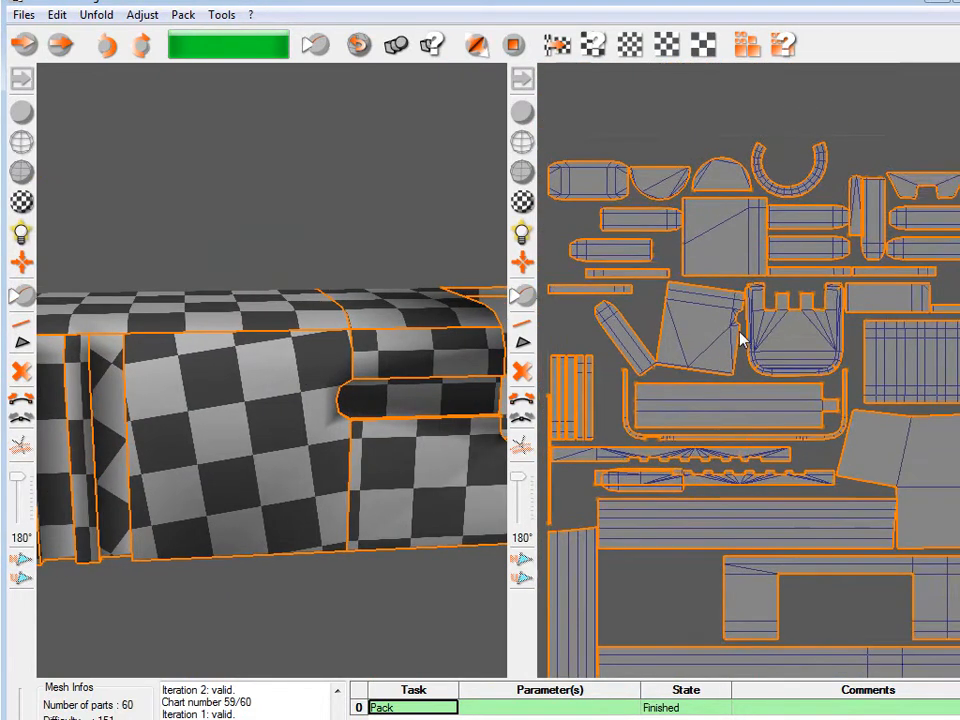
pyautogui.scroll(3, 742, 341)
pyautogui.scroll(-1, 729, 401)
pyautogui.scroll(1, 682, 422)
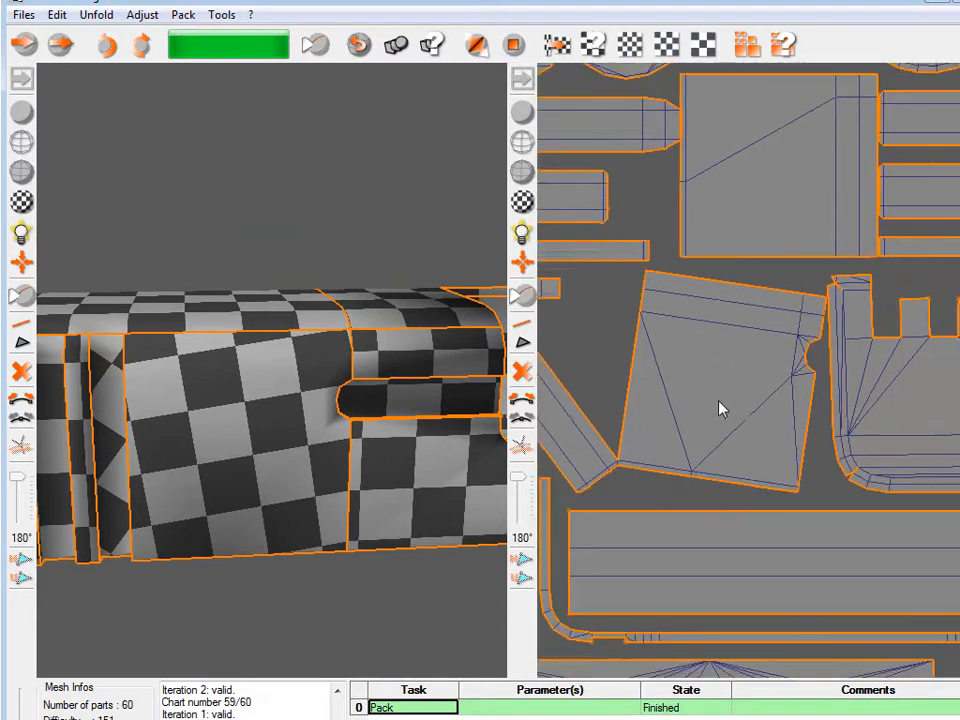
pyautogui.scroll(-3, 763, 369)
pyautogui.scroll(6, 654, 448)
pyautogui.scroll(2, 684, 424)
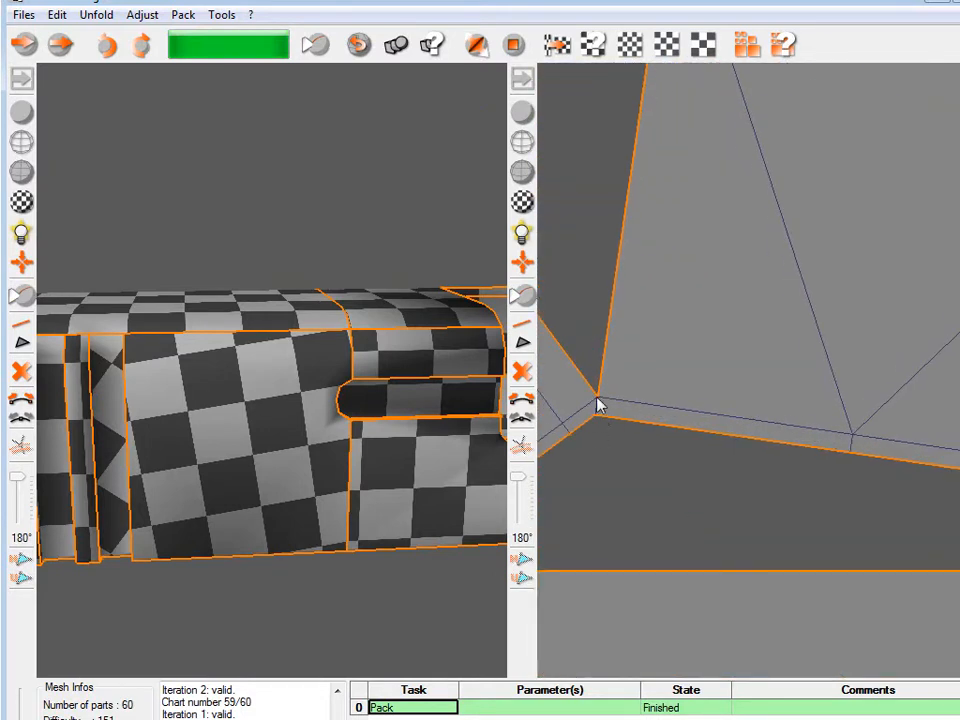
pyautogui.scroll(3, 313, 435)
pyautogui.moveTo(287, 388); pyautogui.dragTo(335, 394, button='middle')
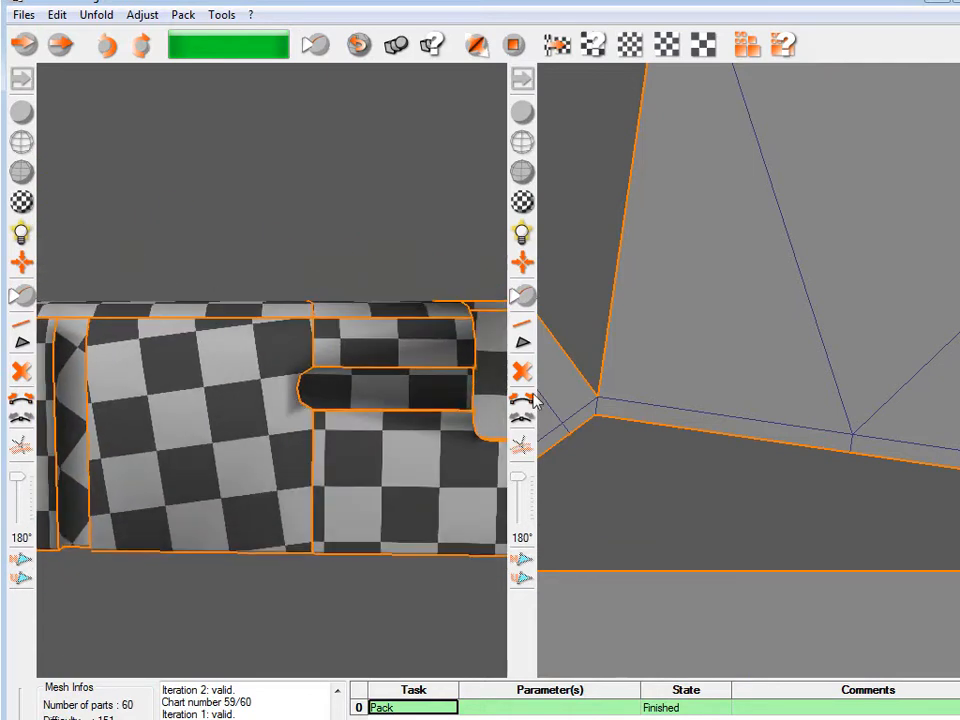
pyautogui.moveTo(648, 440); pyautogui.dragTo(632, 392, button='middle')
pyautogui.moveTo(632, 392); pyautogui.dragTo(656, 214, button='right')
pyautogui.moveTo(800, 288); pyautogui.dragTo(687, 311, button='middle')
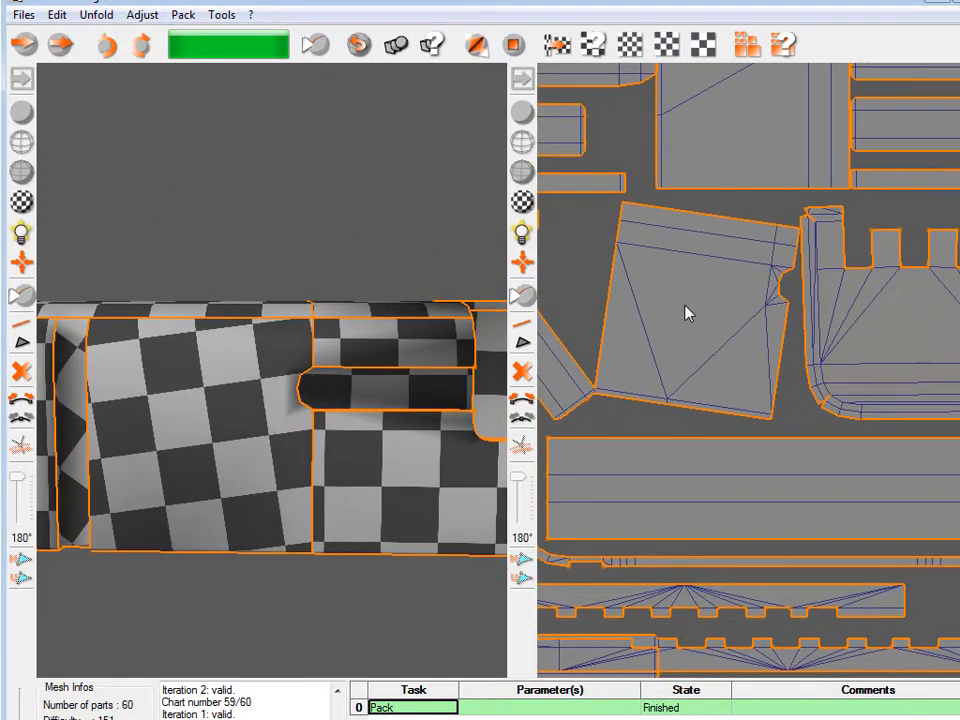
# Undo the unfold and mark the short unmarked edge at the foremost serration's lower corner as a seam.
pyautogui.moveTo(386, 424); pyautogui.dragTo(390, 281, button='middle')
pyautogui.moveTo(390, 281); pyautogui.dragTo(379, 343, button='right')
pyautogui.moveTo(379, 343); pyautogui.dragTo(284, 357, button='middle')
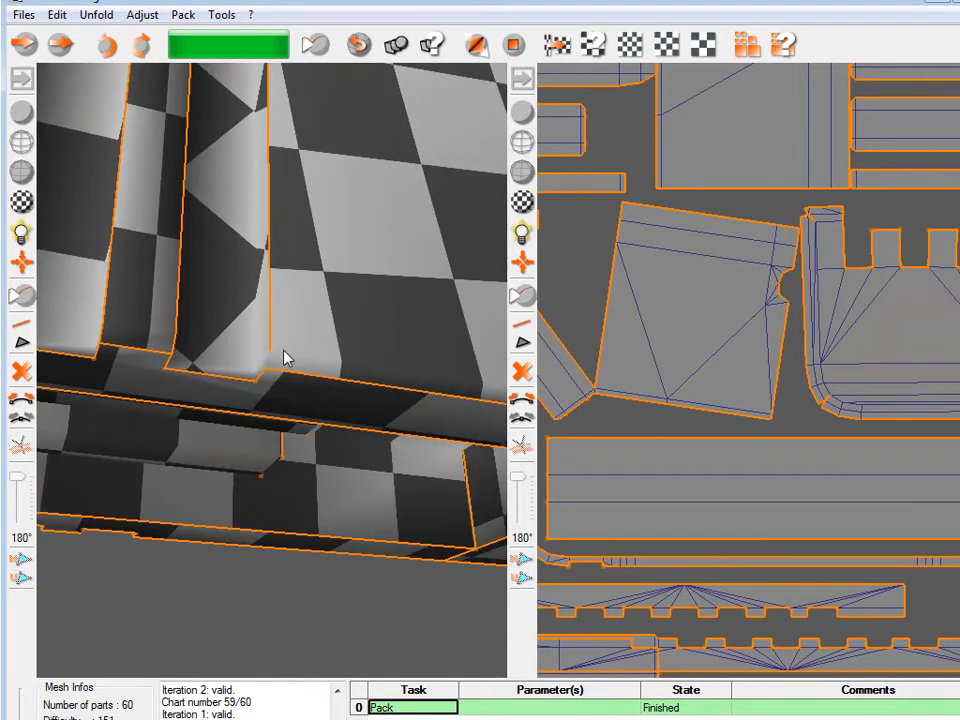
pyautogui.hotkey('ctrl', 'z')
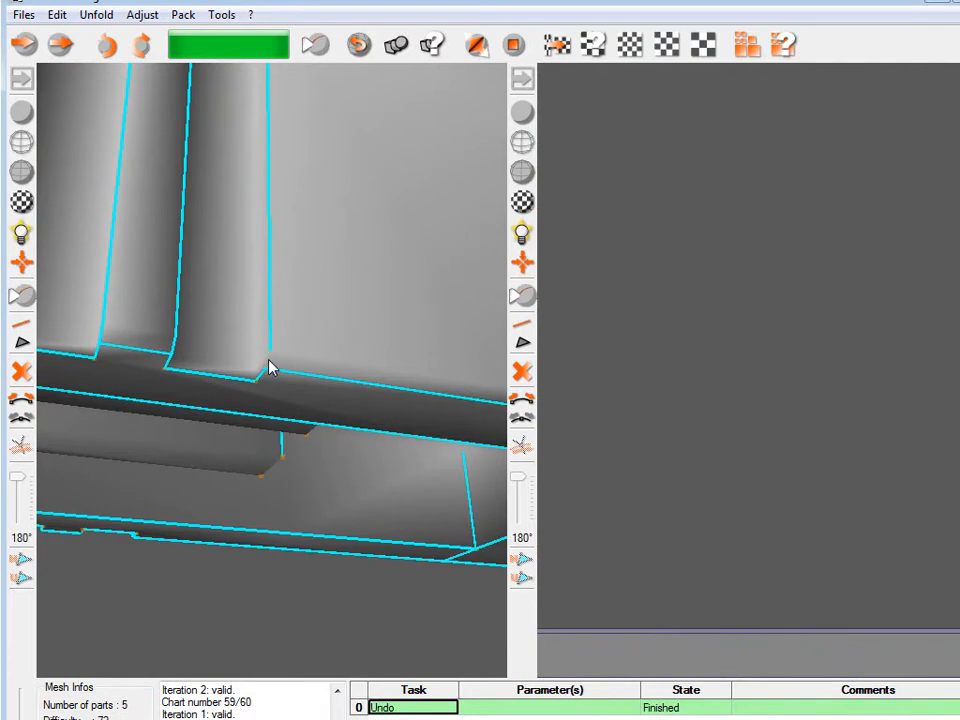
pyautogui.click(21, 172)
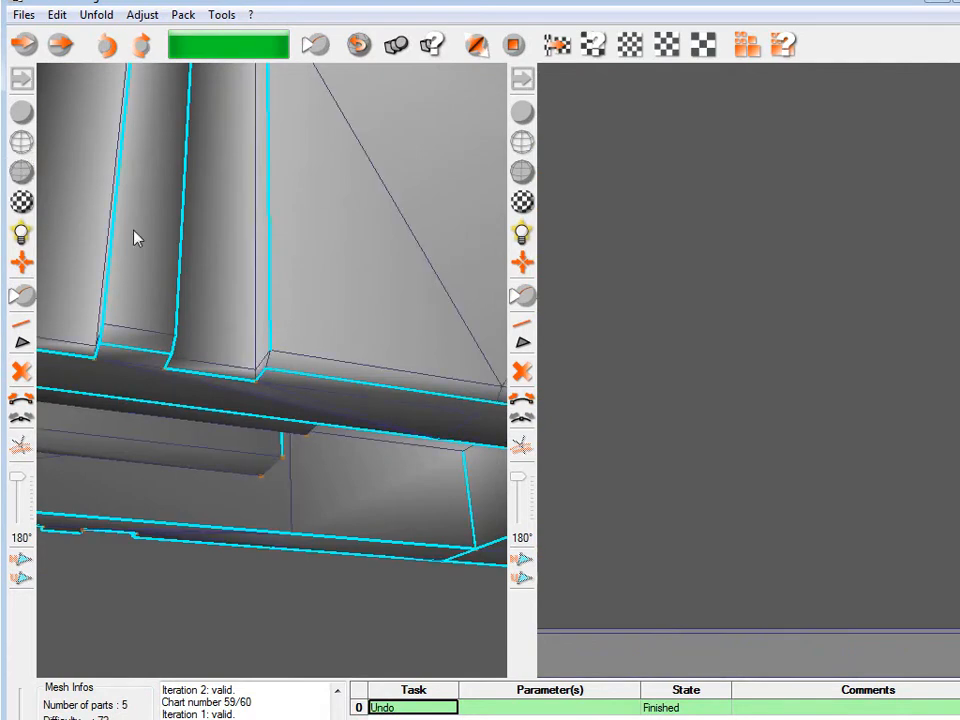
pyautogui.click(269, 371)
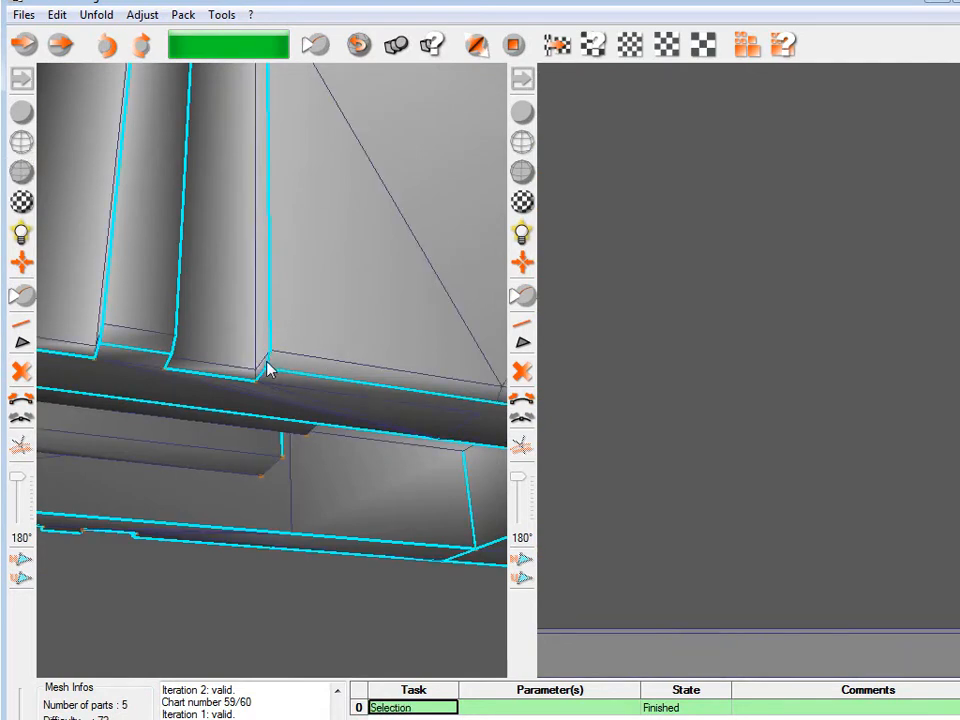
# Cut and unfold the slide again with the added seam and display the checker texture.
pyautogui.click(313, 43)
pyautogui.click(476, 44)
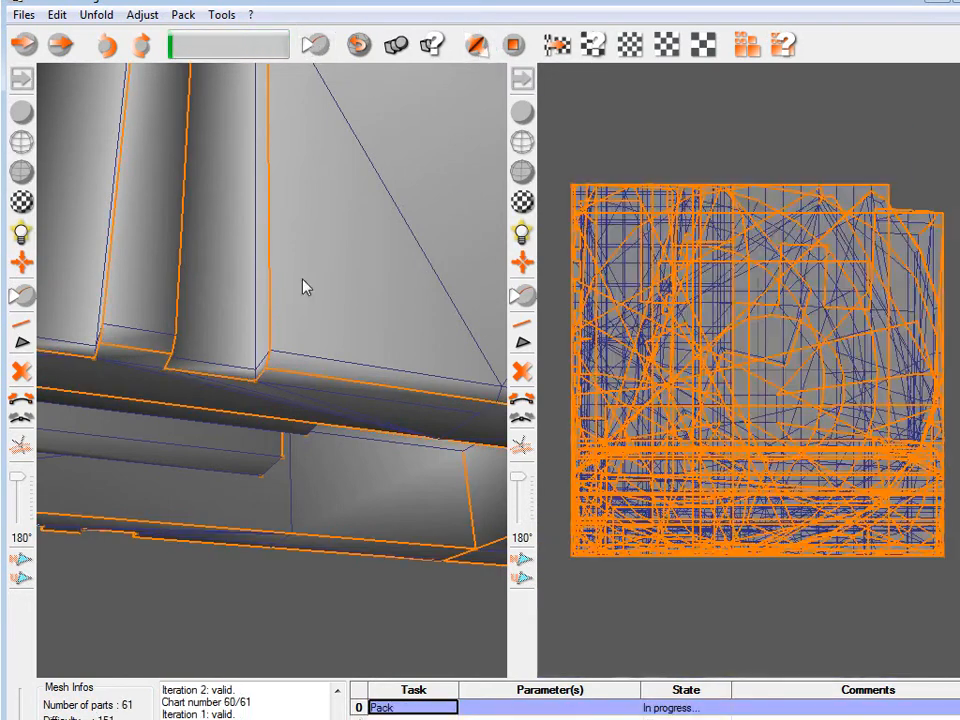
pyautogui.click(21, 202)
# Make the checker pattern denser and inspect its distortion on the muzzle ring at the slide's front.
pyautogui.scroll(-4, 298, 298)
pyautogui.keyDown('alt'); pyautogui.moveTo(298, 298); pyautogui.dragTo(221, 427); pyautogui.keyUp('alt')
pyautogui.scroll(-5, 220, 427)
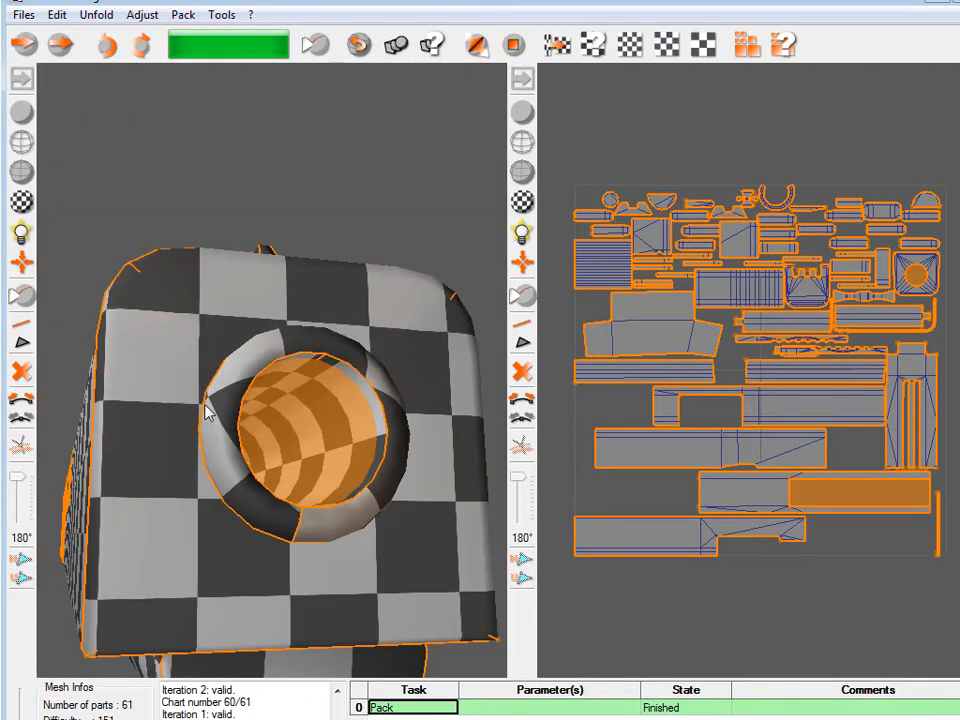
pyautogui.moveTo(20, 718); pyautogui.dragTo(27, 704)
pyautogui.keyDown('alt'); pyautogui.moveTo(116, 581); pyautogui.dragTo(323, 394); pyautogui.keyUp('alt')
pyautogui.scroll(8, 276, 415)
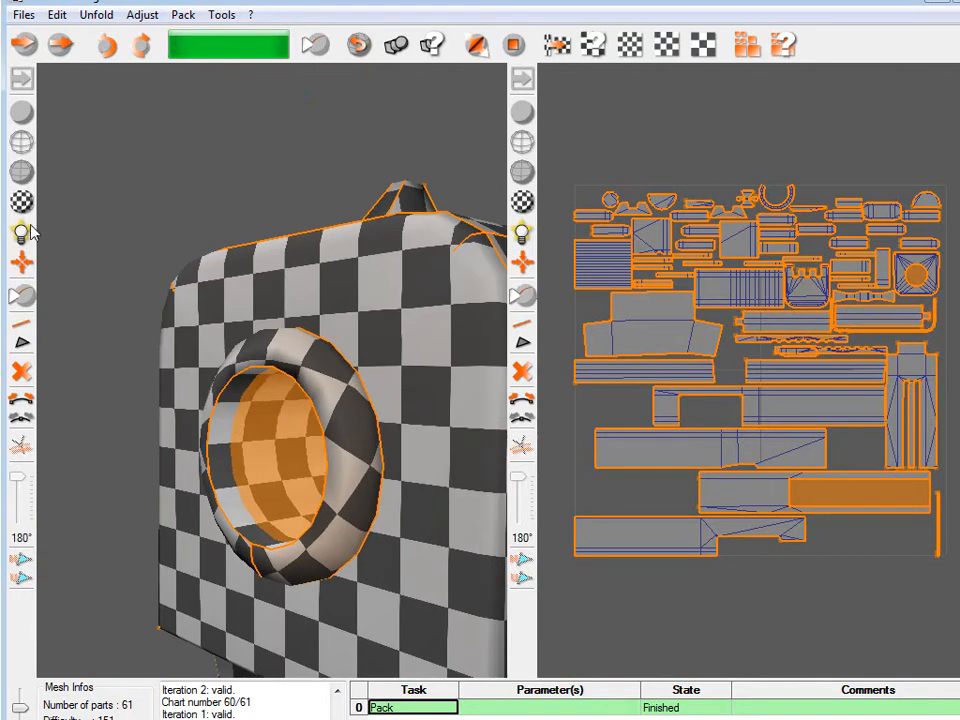
# Display the wireframe and examine the muzzle ring by locating one of its cross edges in the UV layout.
pyautogui.click(19, 136)
pyautogui.click(357, 422)
pyautogui.scroll(-6, 340, 438)
pyautogui.keyDown('alt'); pyautogui.moveTo(250, 463); pyautogui.dragTo(350, 465); pyautogui.keyUp('alt')
pyautogui.scroll(6, 232, 368)
pyautogui.keyDown('alt'); pyautogui.moveTo(253, 490); pyautogui.dragTo(193, 433); pyautogui.keyUp('alt')
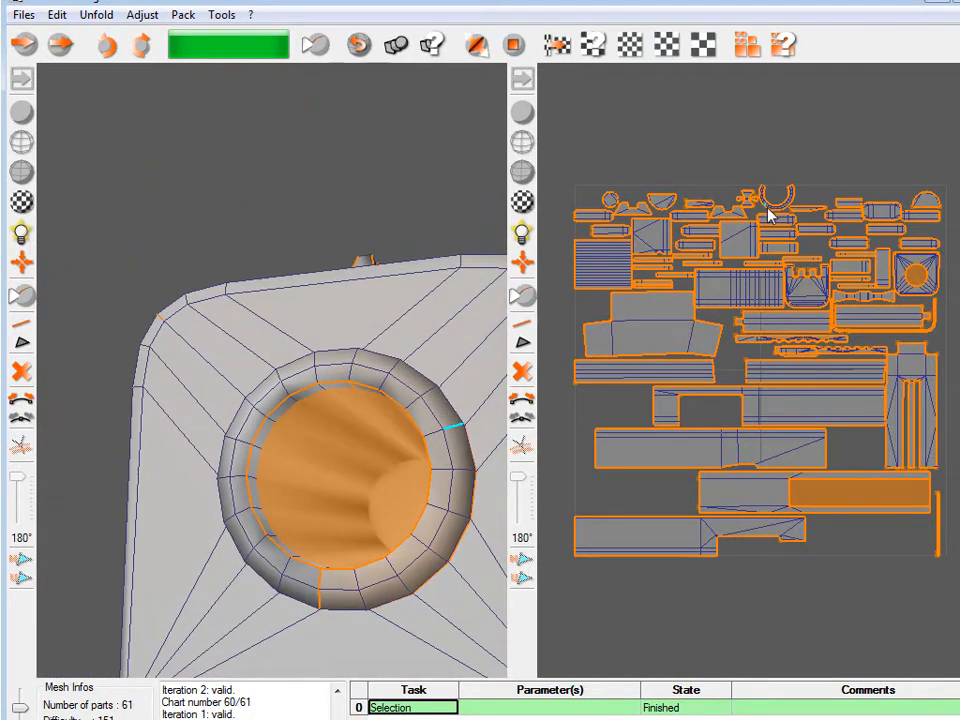
pyautogui.scroll(5, 761, 300)
pyautogui.scroll(4, 733, 492)
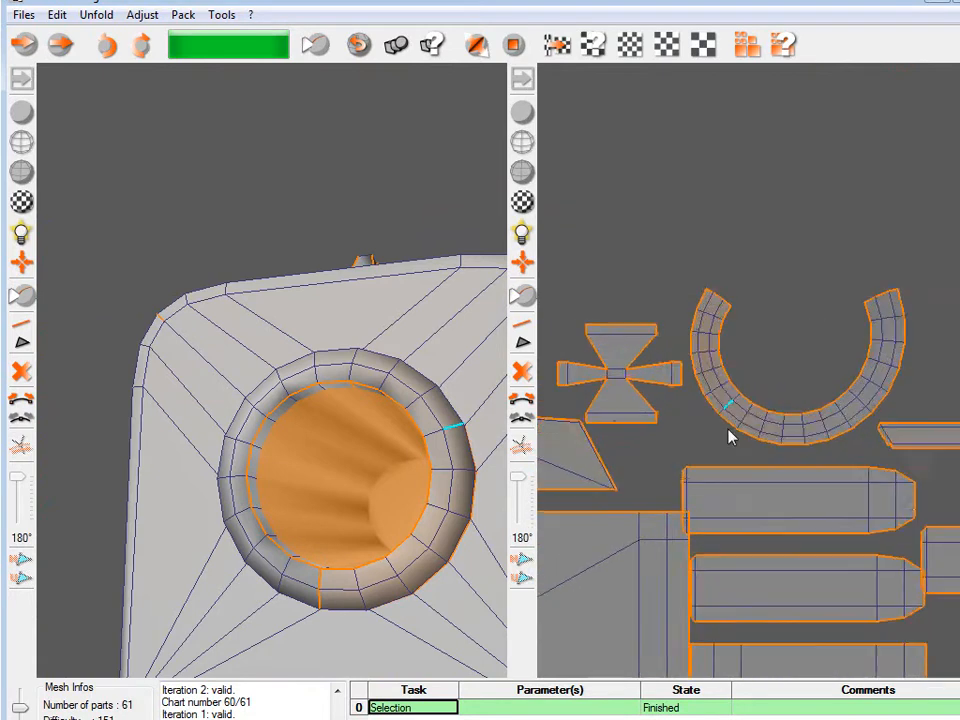
pyautogui.scroll(2, 390, 440)
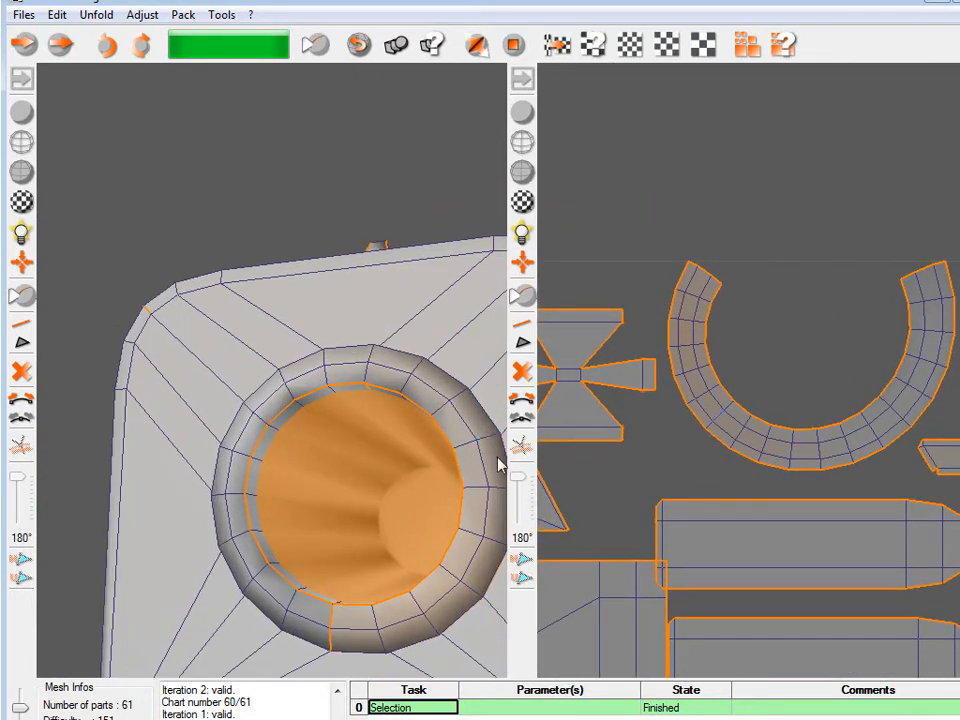
# Run the UV optimization three times on the unfolded parts.
pyautogui.click(563, 50)
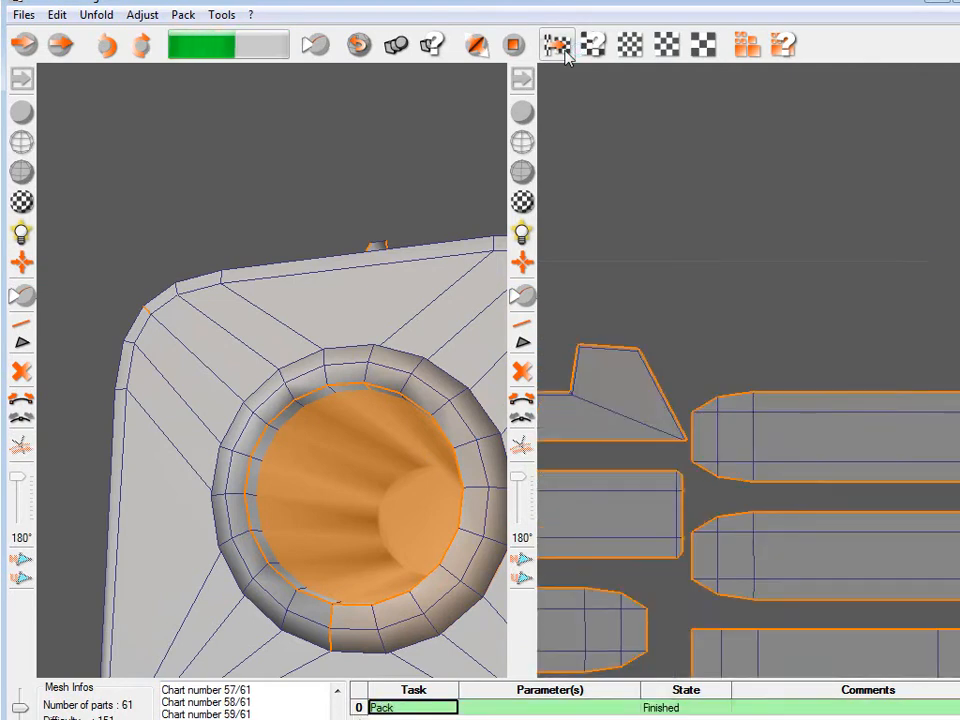
pyautogui.click(563, 50)
pyautogui.click(563, 50)
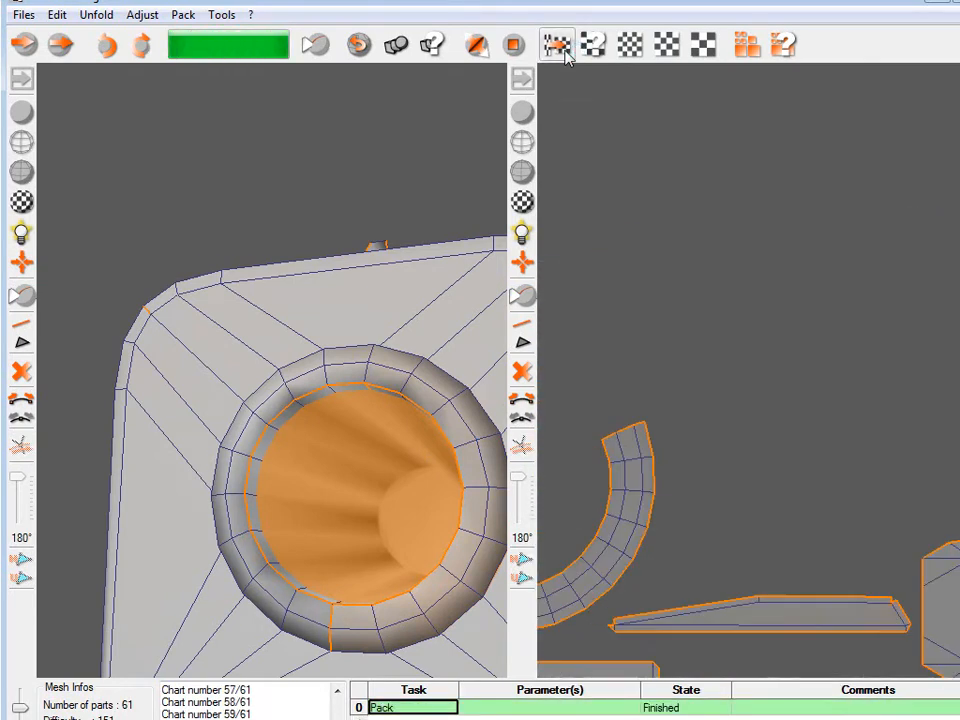
# Mark the edge across the top of the muzzle ring as a seam, unfold again and check the ring's UV part.
pyautogui.moveTo(640, 409); pyautogui.dragTo(732, 324, button='middle')
pyautogui.keyDown('alt'); pyautogui.moveTo(464, 425); pyautogui.dragTo(453, 379, button='middle'); pyautogui.keyUp('alt')
pyautogui.keyDown('alt'); pyautogui.moveTo(313, 364); pyautogui.dragTo(376, 290); pyautogui.keyUp('alt')
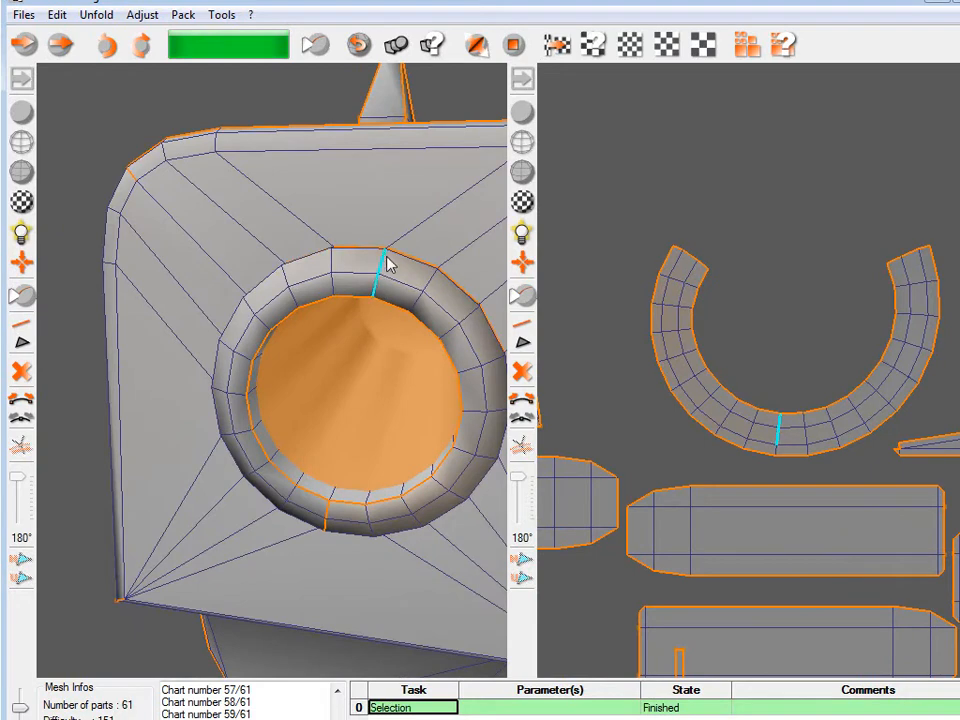
pyautogui.click(478, 46)
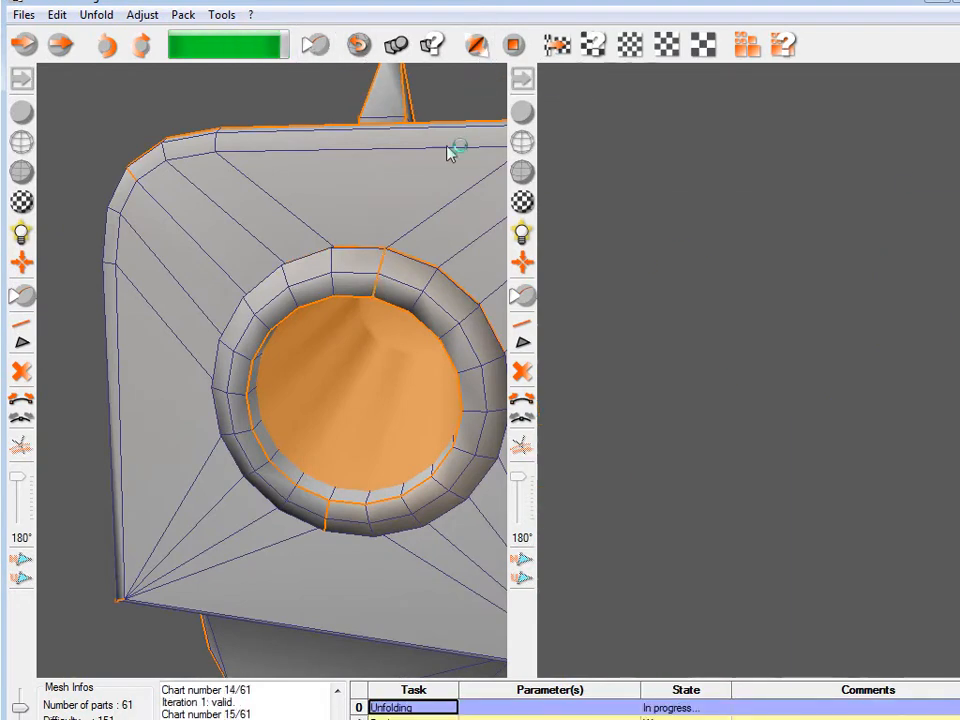
pyautogui.keyDown('alt'); pyautogui.moveTo(424, 379); pyautogui.dragTo(335, 205); pyautogui.keyUp('alt')
pyautogui.keyDown('alt'); pyautogui.moveTo(742, 250); pyautogui.dragTo(814, 420, button='right'); pyautogui.keyUp('alt')
pyautogui.keyDown('alt'); pyautogui.moveTo(814, 223); pyautogui.dragTo(754, 369, button='middle'); pyautogui.keyUp('alt')
pyautogui.keyDown('alt'); pyautogui.moveTo(742, 322); pyautogui.dragTo(757, 503, button='right'); pyautogui.keyUp('alt')
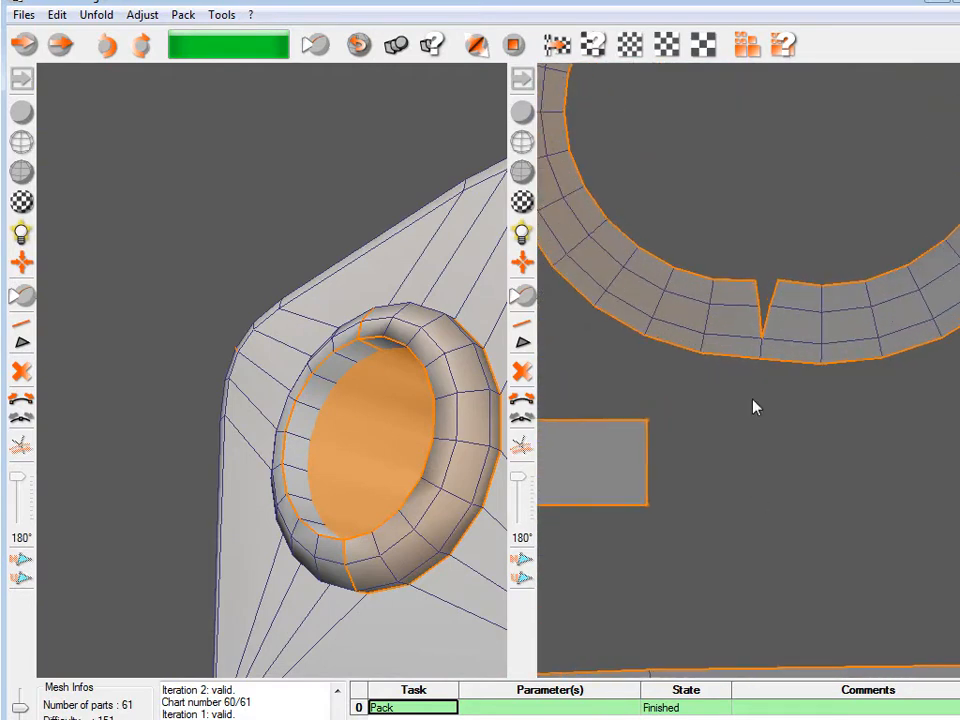
# Add the remaining outer edge segment at the muzzle ring's top to the seam and unfold the slide again.
pyautogui.keyDown('alt'); pyautogui.moveTo(374, 487); pyautogui.dragTo(341, 389, button='middle'); pyautogui.keyUp('alt')
pyautogui.keyDown('alt'); pyautogui.moveTo(350, 383); pyautogui.dragTo(370, 627); pyautogui.keyUp('alt')
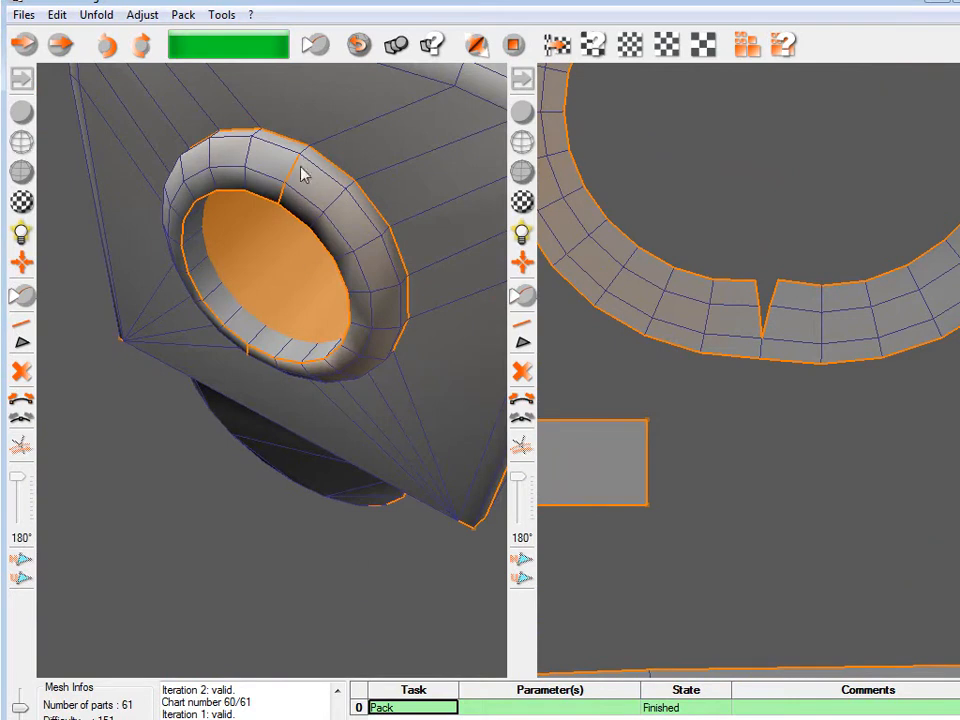
pyautogui.click(476, 44)
# Display the checker texture and inspect its distortion on the split muzzle ring and along the whole slide.
pyautogui.keyDown('alt'); pyautogui.moveTo(326, 349); pyautogui.dragTo(337, 252); pyautogui.keyUp('alt')
pyautogui.click(22, 201)
pyautogui.keyDown('alt'); pyautogui.moveTo(175, 318); pyautogui.dragTo(310, 197); pyautogui.keyUp('alt')
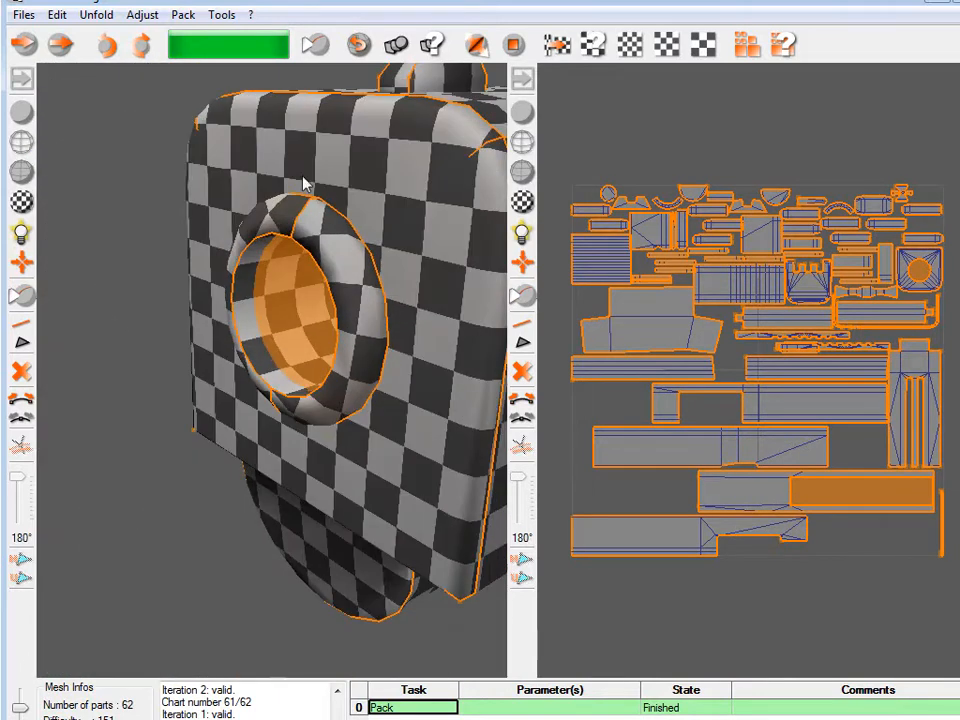
pyautogui.keyDown('alt'); pyautogui.moveTo(203, 306); pyautogui.dragTo(340, 373); pyautogui.keyUp('alt')
pyautogui.keyDown('alt'); pyautogui.moveTo(323, 262); pyautogui.dragTo(297, 362); pyautogui.keyUp('alt')
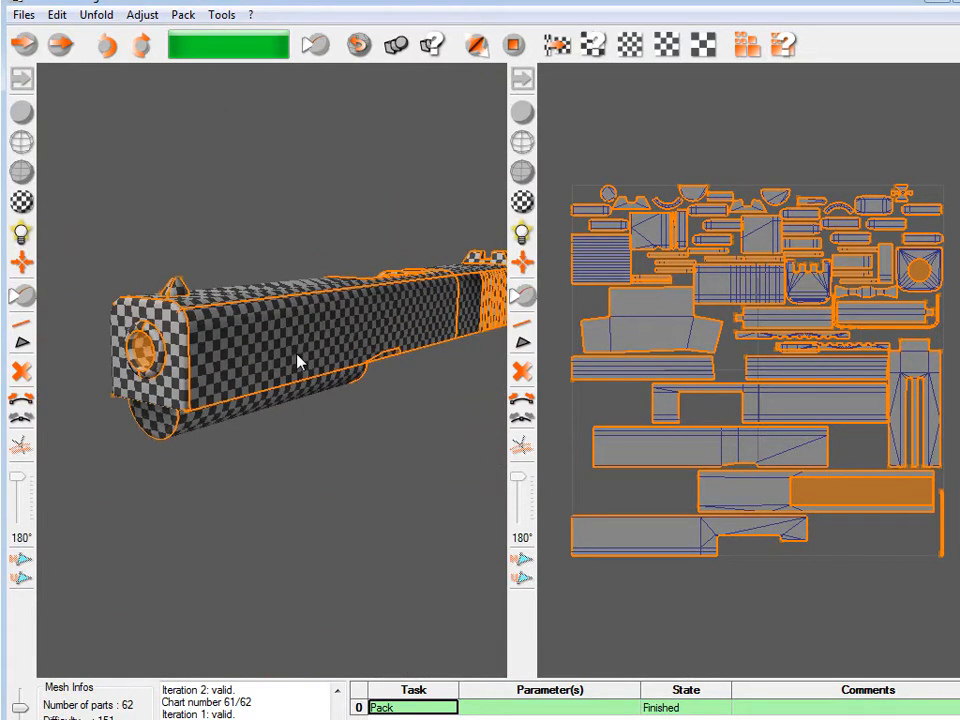
# Save the unfolded slide mesh to file.
pyautogui.click(23, 14)
pyautogui.click(52, 126)
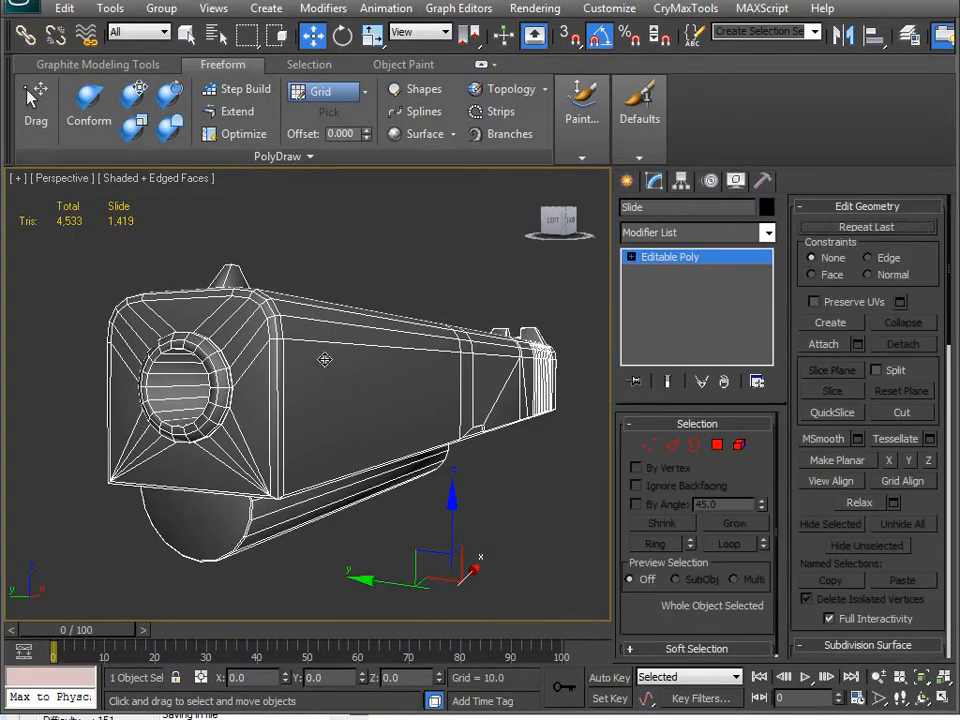
# Delete the existing slide and import Glock_unfold3d.obj from the ToUV folder as a single Editable Poly mesh with texture coordinates.
pyautogui.press('Delete')
pyautogui.click(22, 8)
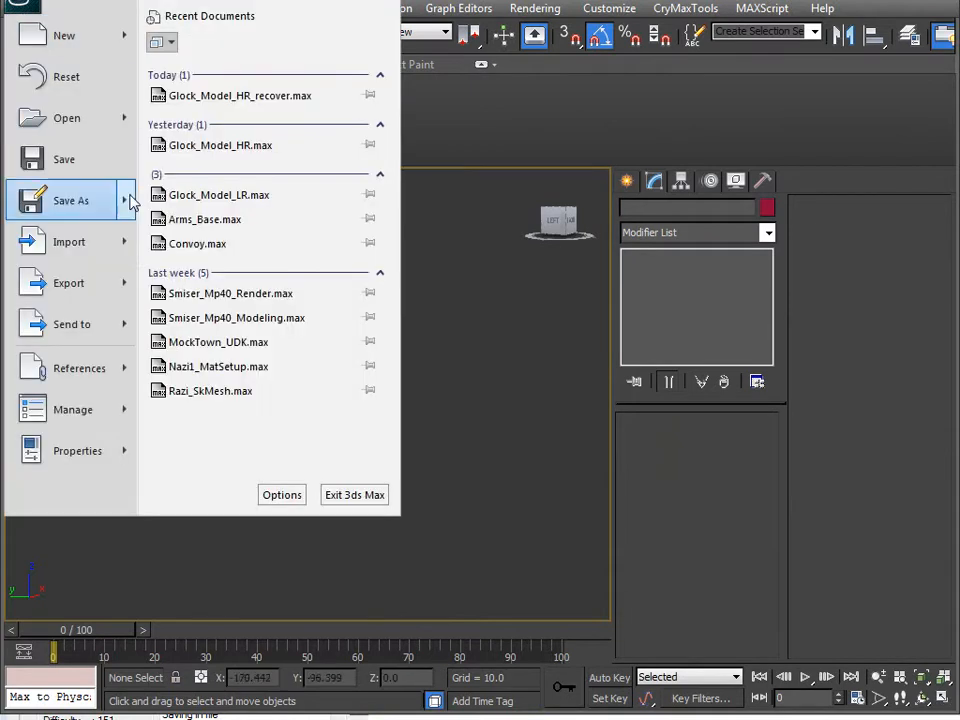
pyautogui.moveTo(85, 260)
pyautogui.click(208, 94)
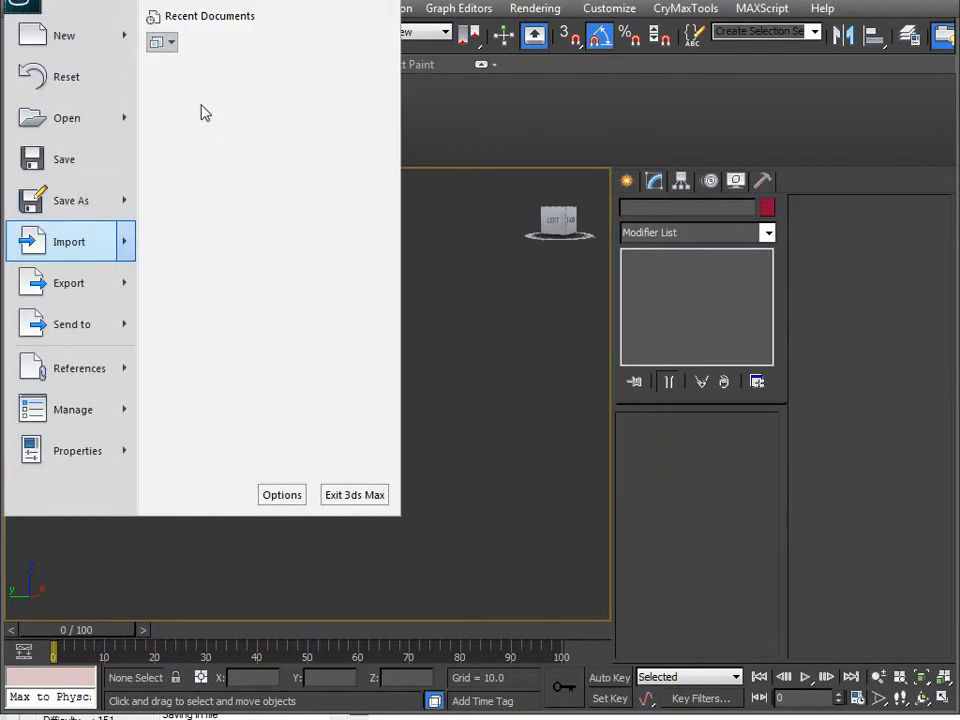
pyautogui.click(274, 18)
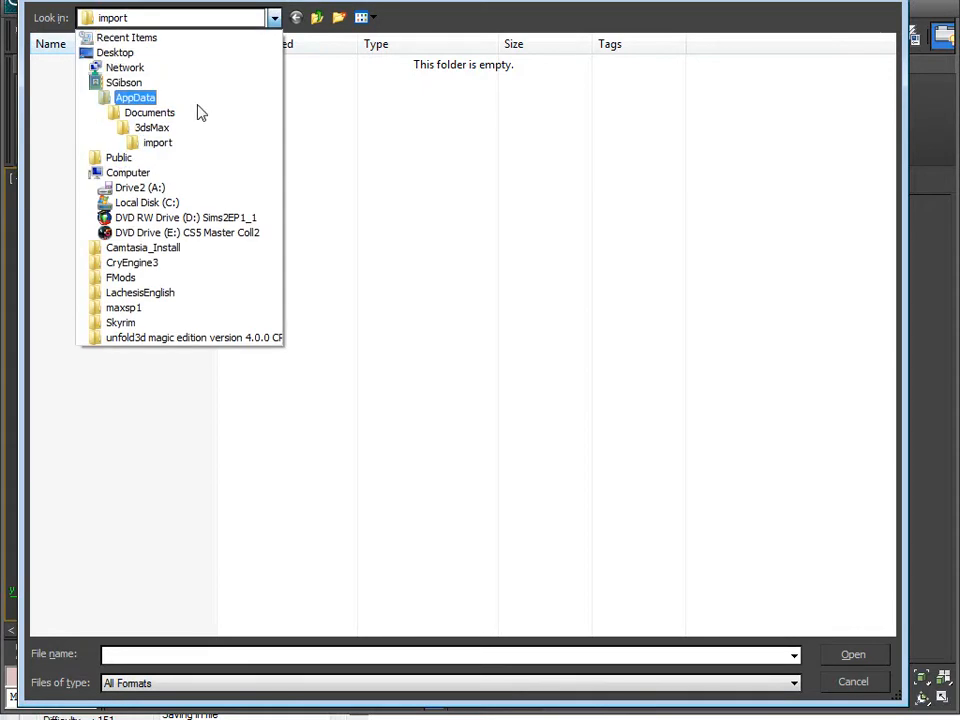
pyautogui.click(122, 203)
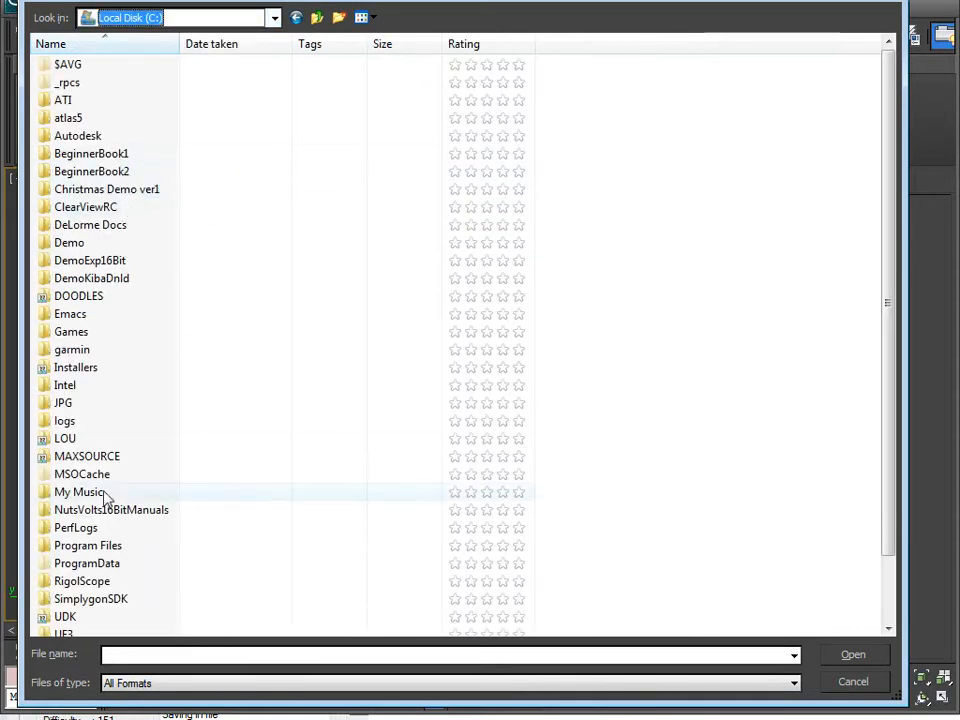
pyautogui.doubleClick(86, 458)
pyautogui.doubleClick(116, 66)
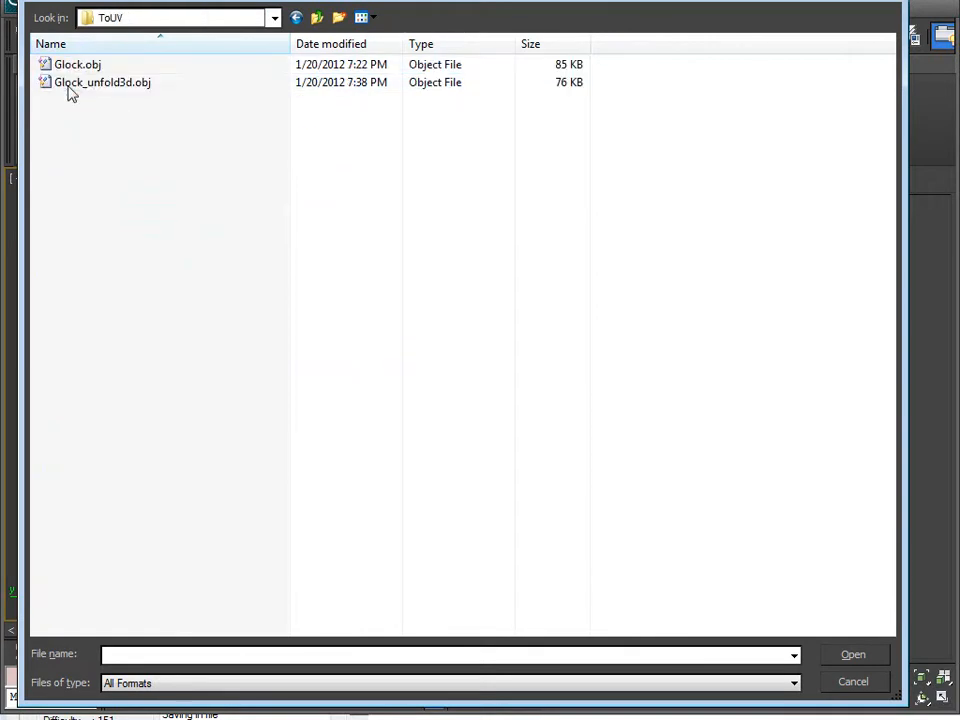
pyautogui.doubleClick(92, 84)
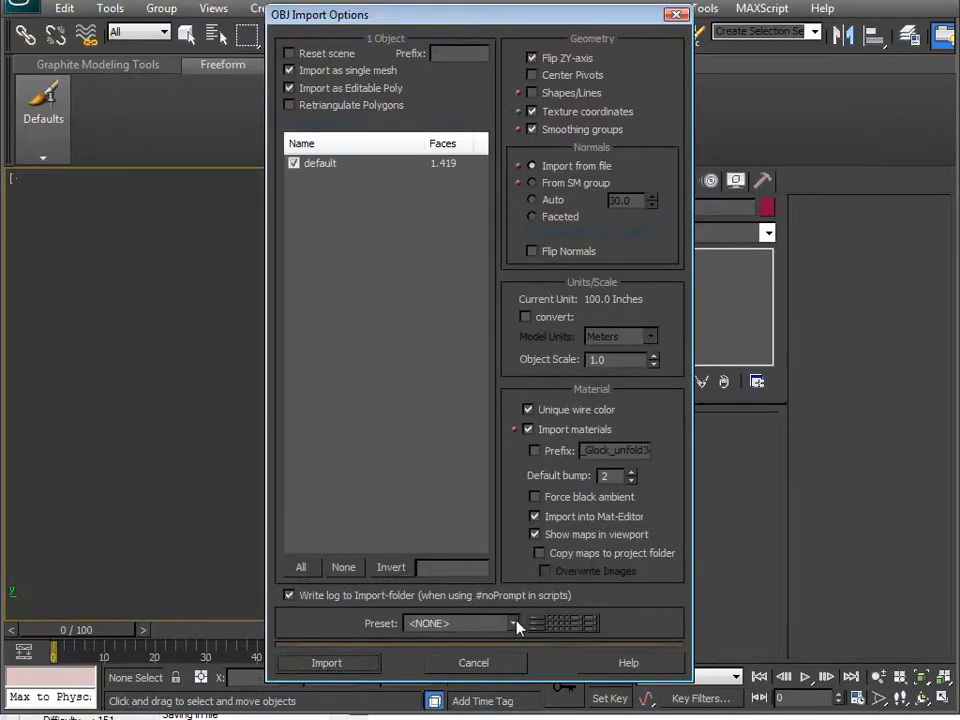
pyautogui.click(326, 663)
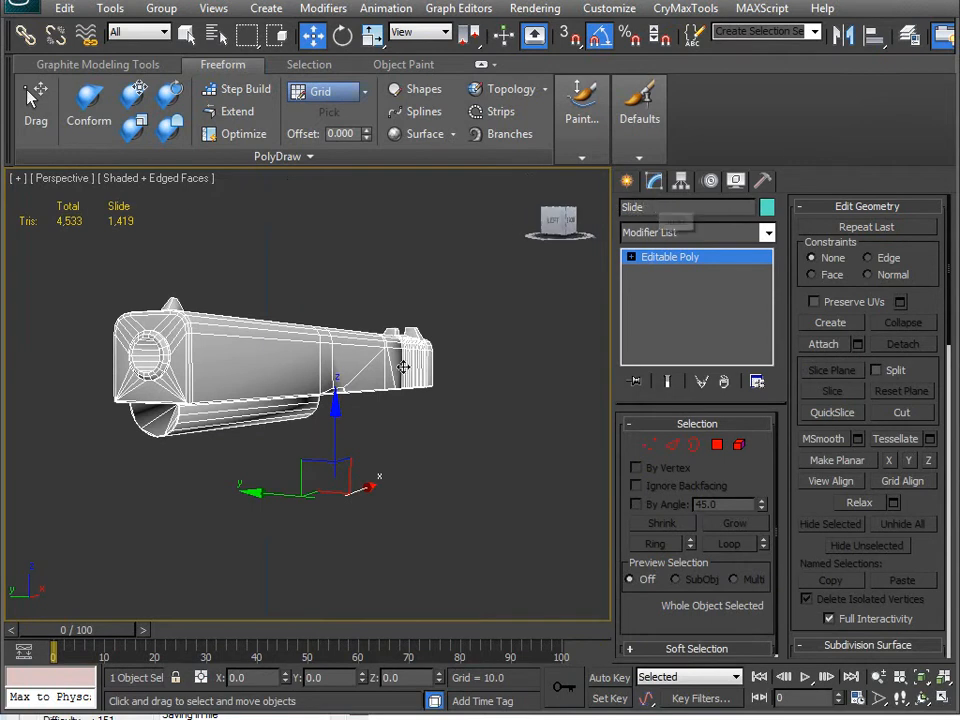
# Assign the dark material named default to the imported slide.
pyautogui.press('m')
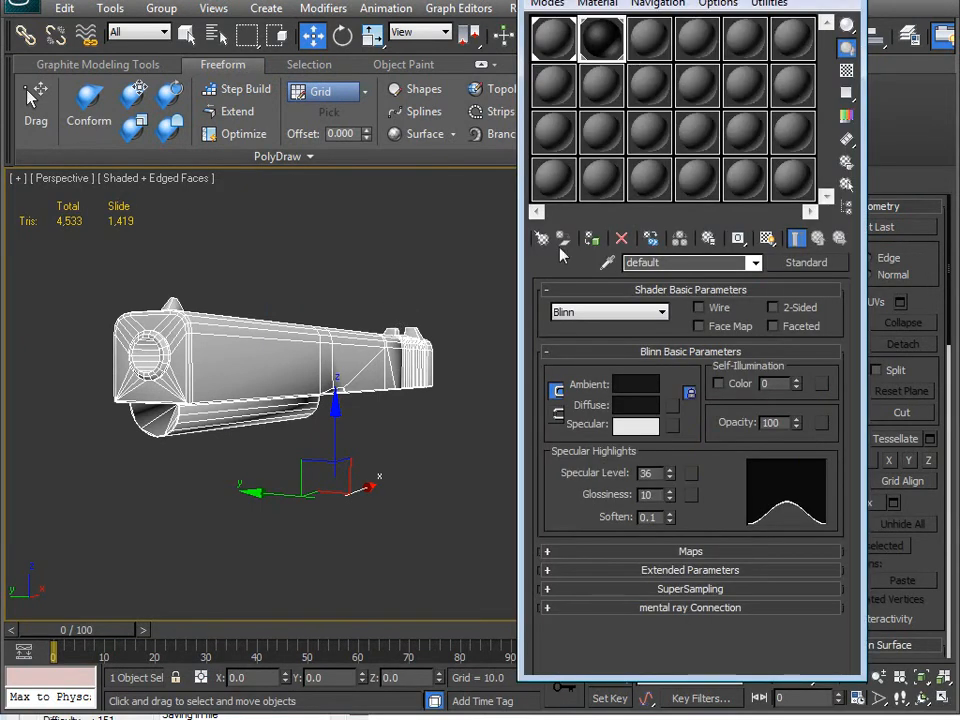
pyautogui.click(593, 240)
pyautogui.click(844, 3)
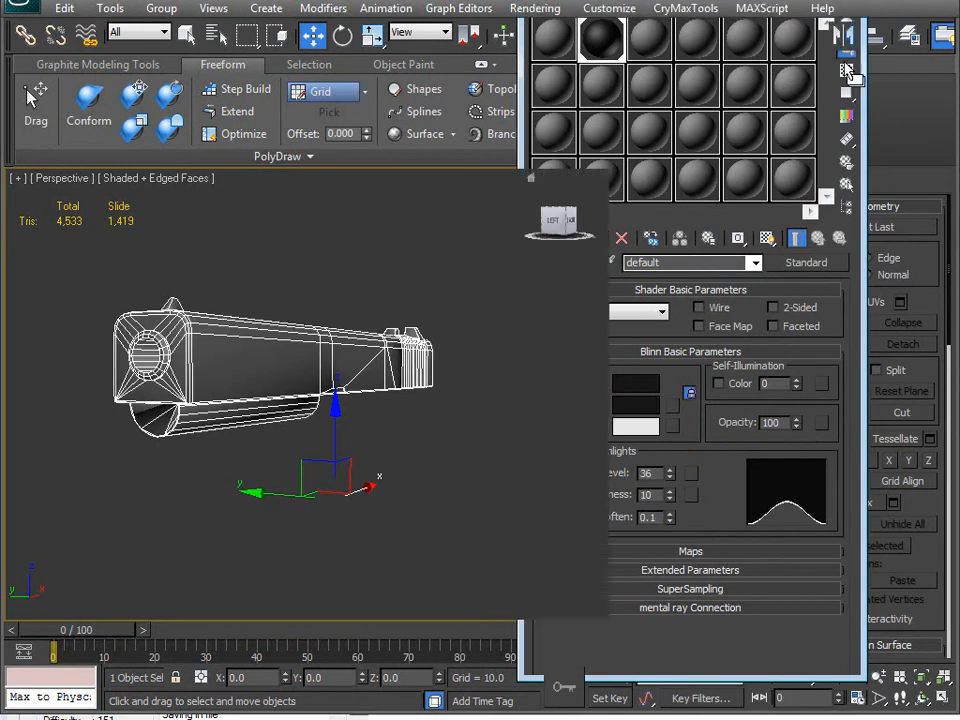
# Auto-smooth all of the slide's polygons with a 45-degree threshold.
pyautogui.click(717, 445)
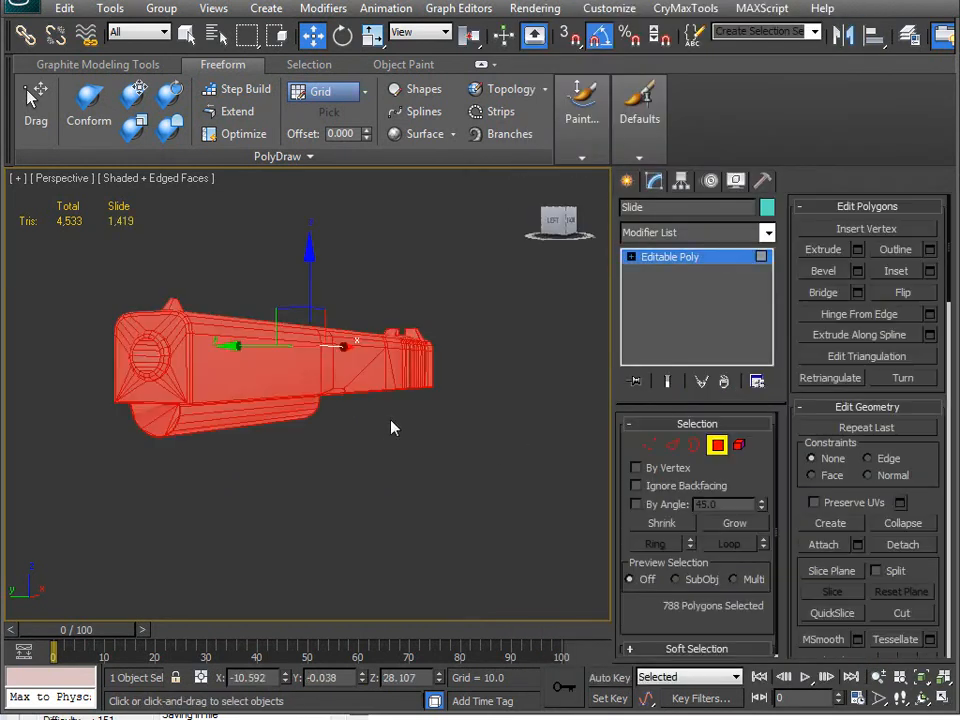
pyautogui.moveTo(902, 504); pyautogui.dragTo(924, 228)
pyautogui.scroll(-5, 900, 525)
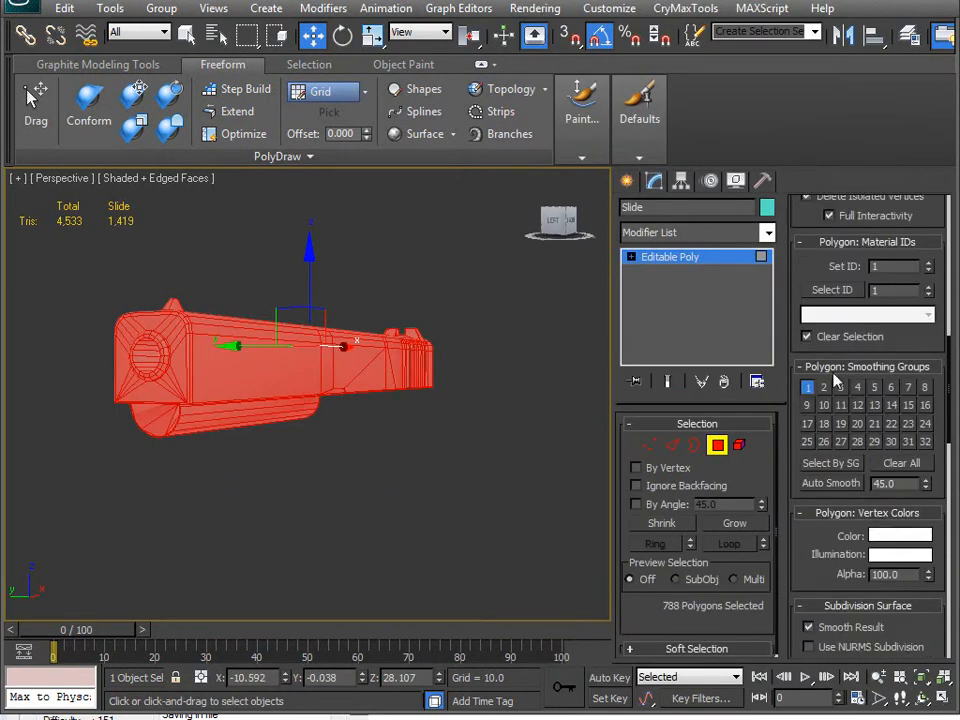
pyautogui.click(830, 484)
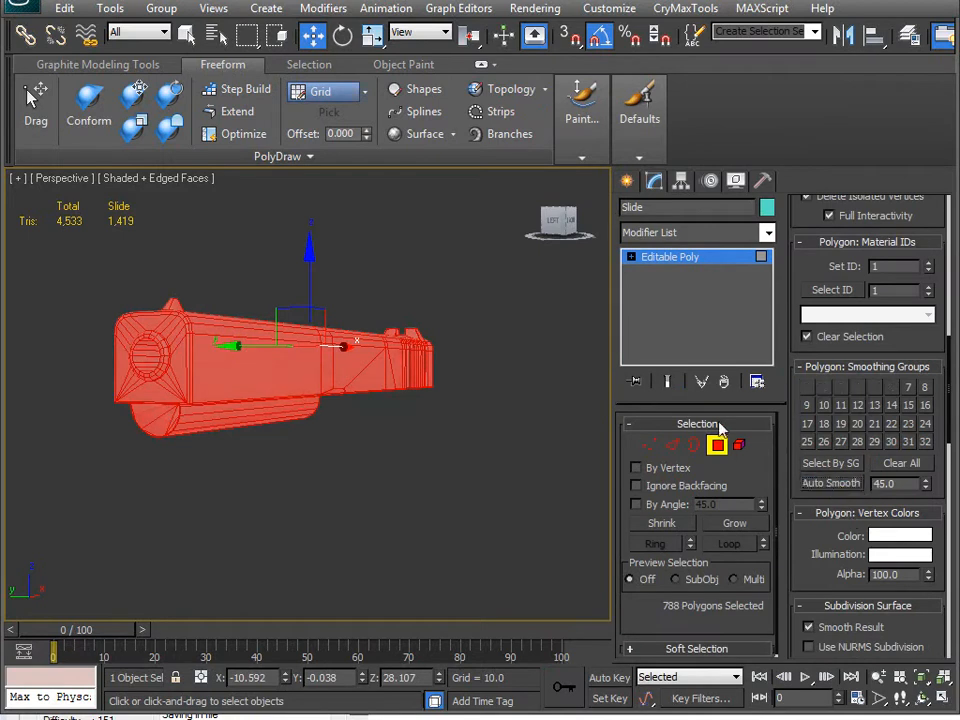
pyautogui.click(717, 445)
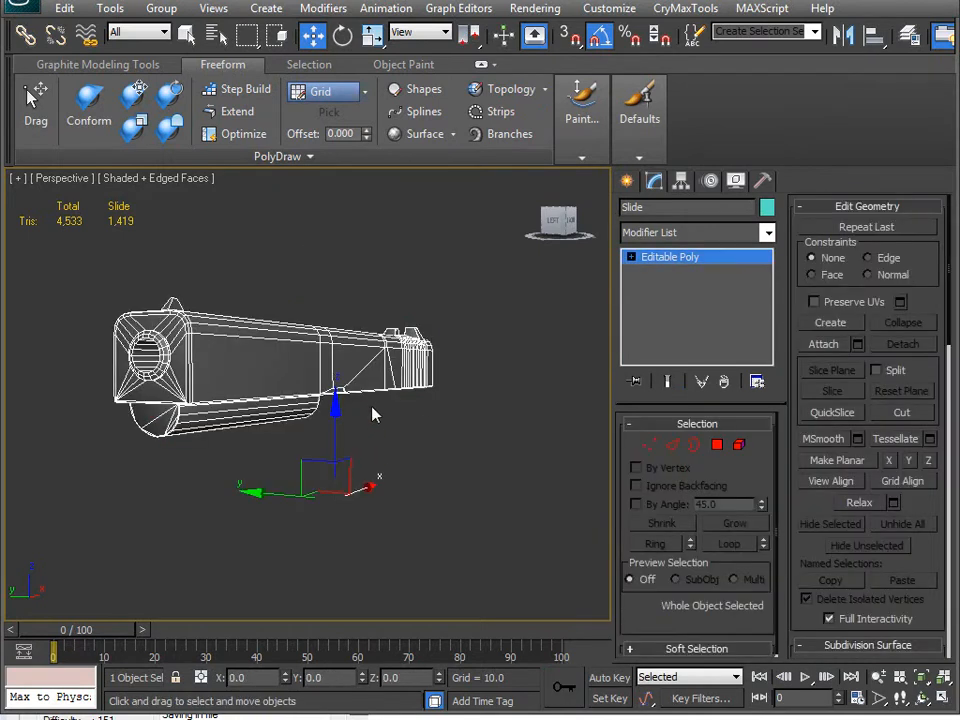
# Unhide all remaining gun parts and the reference image around the slide.
pyautogui.rightClick(373, 388)
pyautogui.click(414, 310)
pyautogui.keyDown('alt'); pyautogui.moveTo(414, 310); pyautogui.dragTo(296, 378, button='middle'); pyautogui.keyUp('alt')
# Open the slide's UVs with an Unwrap UVW modifier, select all faces and display the checker pattern on the model.
pyautogui.press('u')
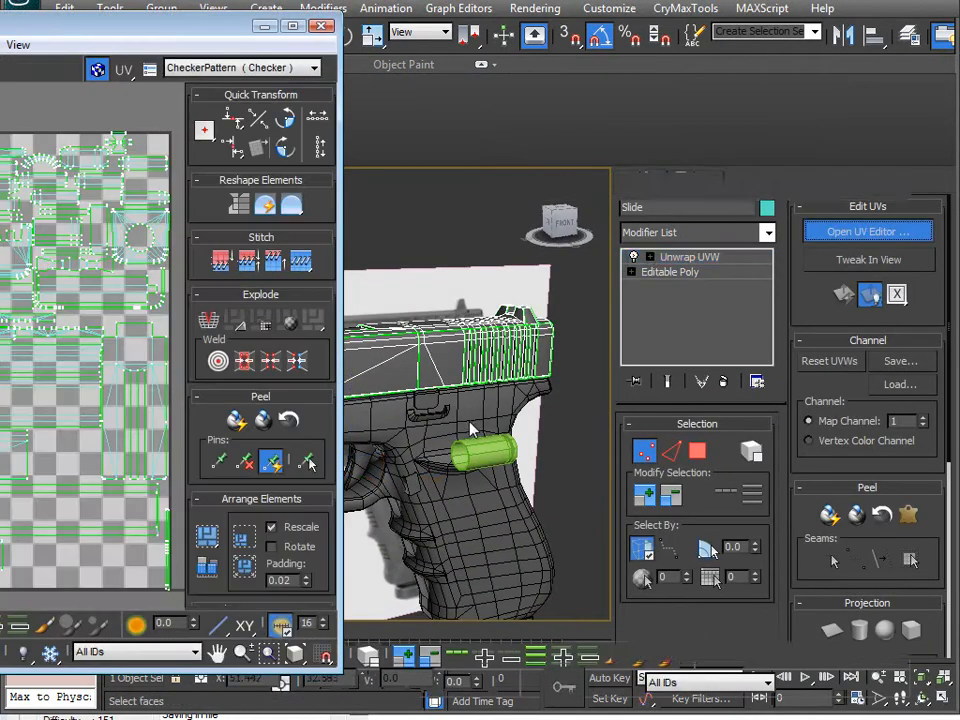
pyautogui.press('3')
pyautogui.hotkey('ctrl', 'a')
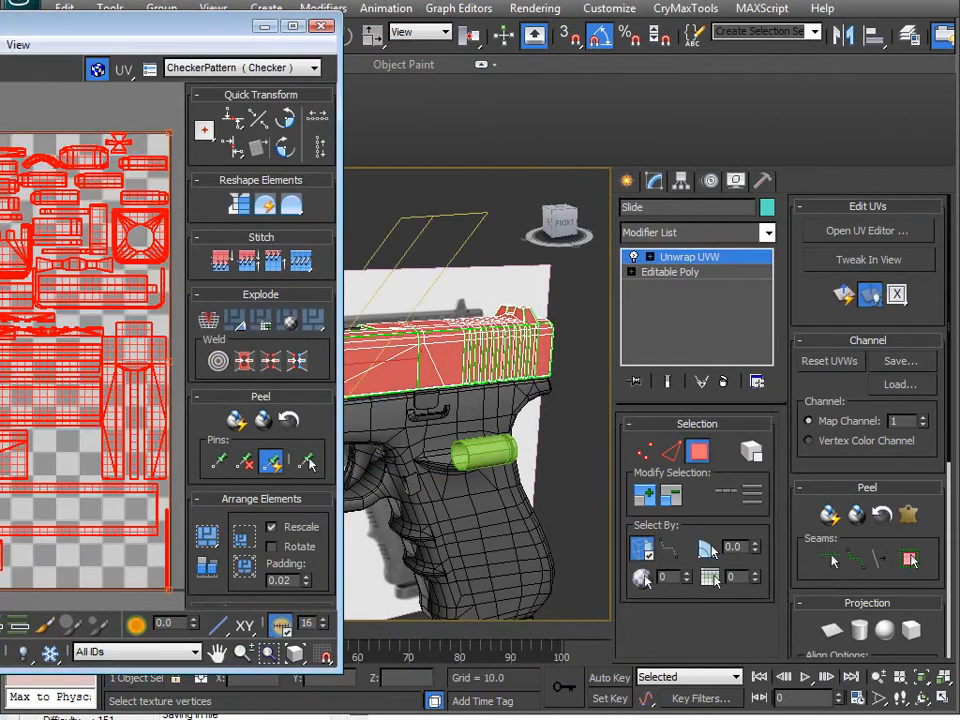
pyautogui.moveTo(85, 360); pyautogui.dragTo(100, 331, button='middle')
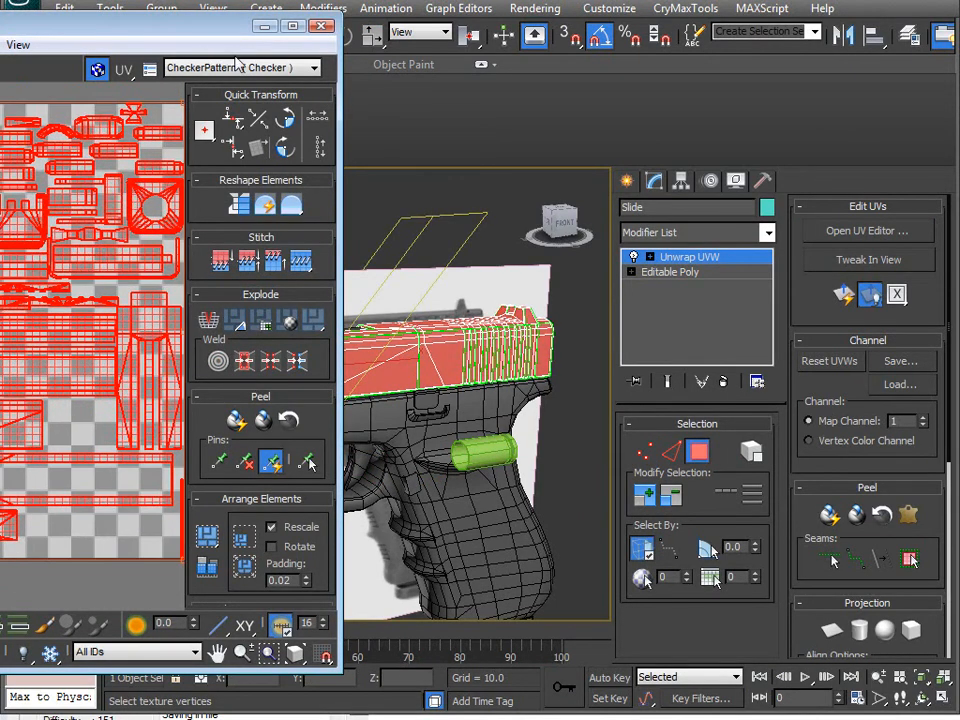
pyautogui.click(213, 88)
# Inspect the checker pattern along the slide and the layout of its unfolded UV parts.
pyautogui.keyDown('alt'); pyautogui.moveTo(455, 318); pyautogui.dragTo(545, 422, button='middle'); pyautogui.keyUp('alt')
pyautogui.keyDown('alt'); pyautogui.moveTo(493, 398); pyautogui.dragTo(480, 500, button='middle'); pyautogui.keyUp('alt')
pyautogui.scroll(-5, 420, 339)
pyautogui.scroll(5, 443, 361)
pyautogui.scroll(-4, 524, 366)
pyautogui.click(115, 372)
pyautogui.scroll(6, 115, 372)
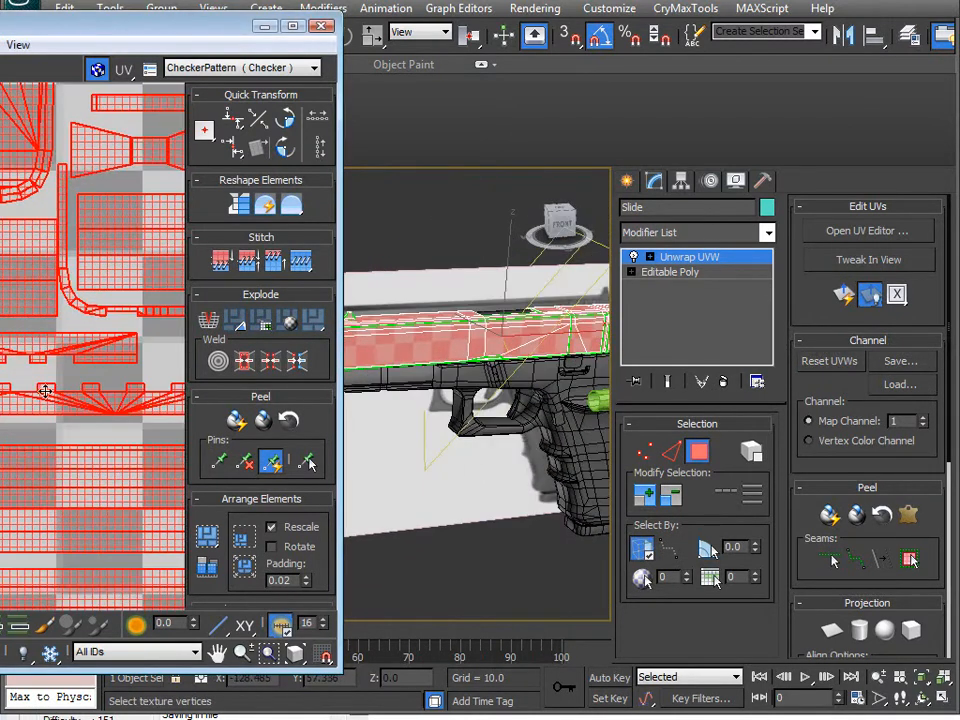
pyautogui.scroll(-5, 45, 391)
pyautogui.moveTo(48, 428); pyautogui.dragTo(24, 347, button='middle')
# Isolate the grip by hiding all other parts and examine the lever recess on its side up close.
pyautogui.keyDown('alt'); pyautogui.moveTo(512, 435); pyautogui.dragTo(497, 350, button='middle'); pyautogui.keyUp('alt')
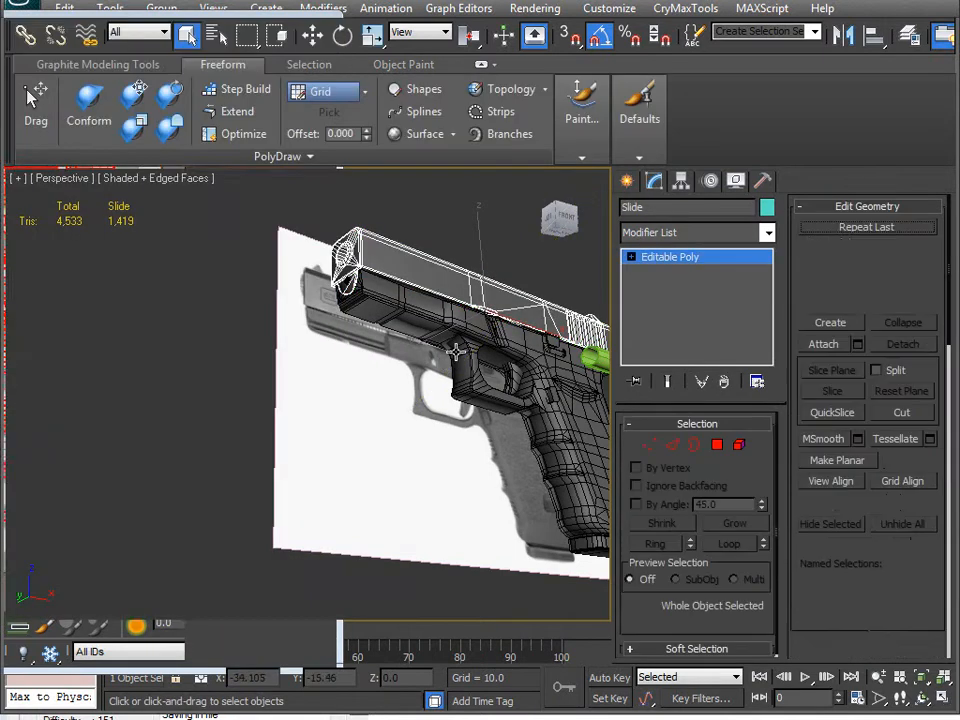
pyautogui.keyDown('alt'); pyautogui.moveTo(455, 375); pyautogui.dragTo(471, 390, button='middle'); pyautogui.keyUp('alt')
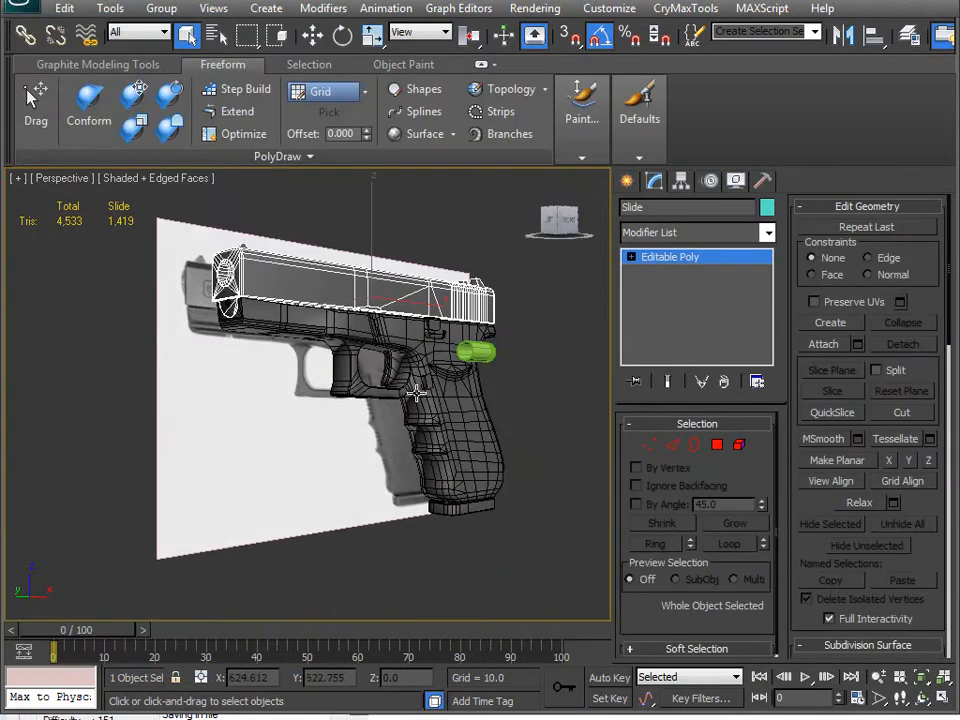
pyautogui.click(470, 388)
pyautogui.rightClick(466, 383)
pyautogui.click(518, 309)
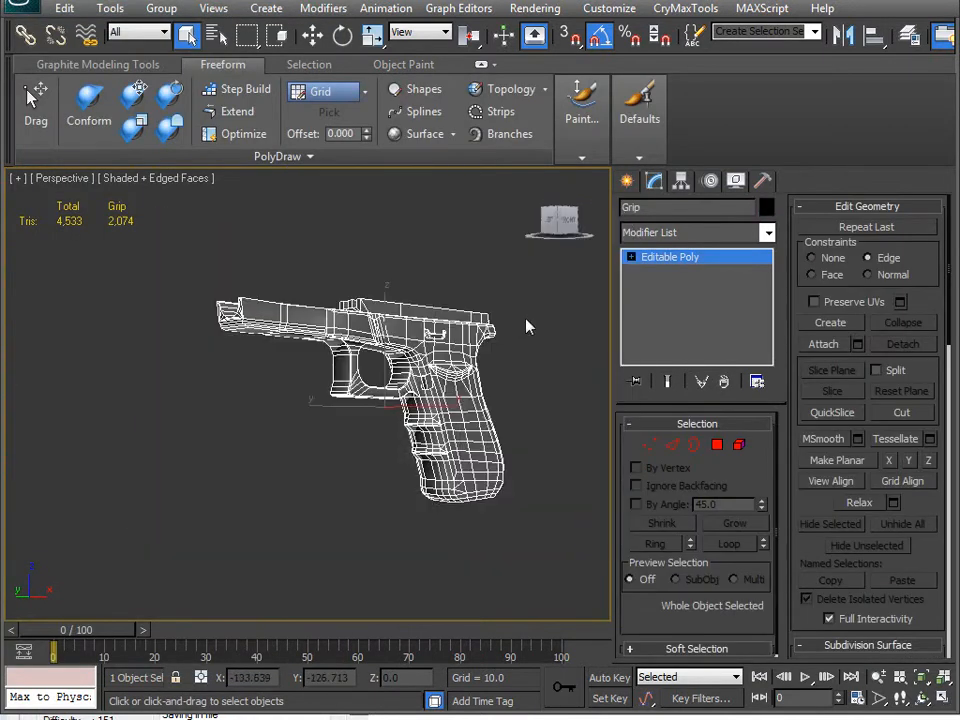
pyautogui.press('z')
pyautogui.keyDown('alt'); pyautogui.moveTo(350, 467); pyautogui.dragTo(366, 506, button='middle'); pyautogui.keyUp('alt')
pyautogui.scroll(3, 355, 490)
pyautogui.keyDown('alt'); pyautogui.moveTo(261, 395); pyautogui.dragTo(285, 478, button='middle'); pyautogui.keyUp('alt')
pyautogui.scroll(5, 401, 298)
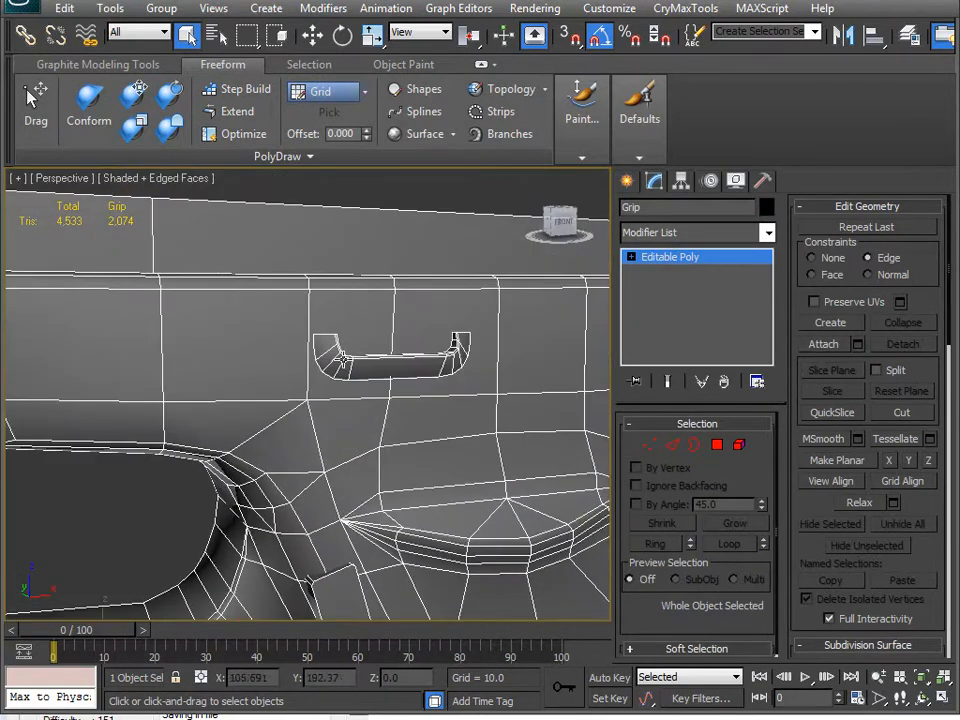
# Unhide all parts and attach the small lever piece above the side recess to the grip mesh.
pyautogui.rightClick(378, 360)
pyautogui.click(420, 270)
pyautogui.keyDown('alt'); pyautogui.moveTo(375, 321); pyautogui.dragTo(410, 281, button='middle'); pyautogui.keyUp('alt')
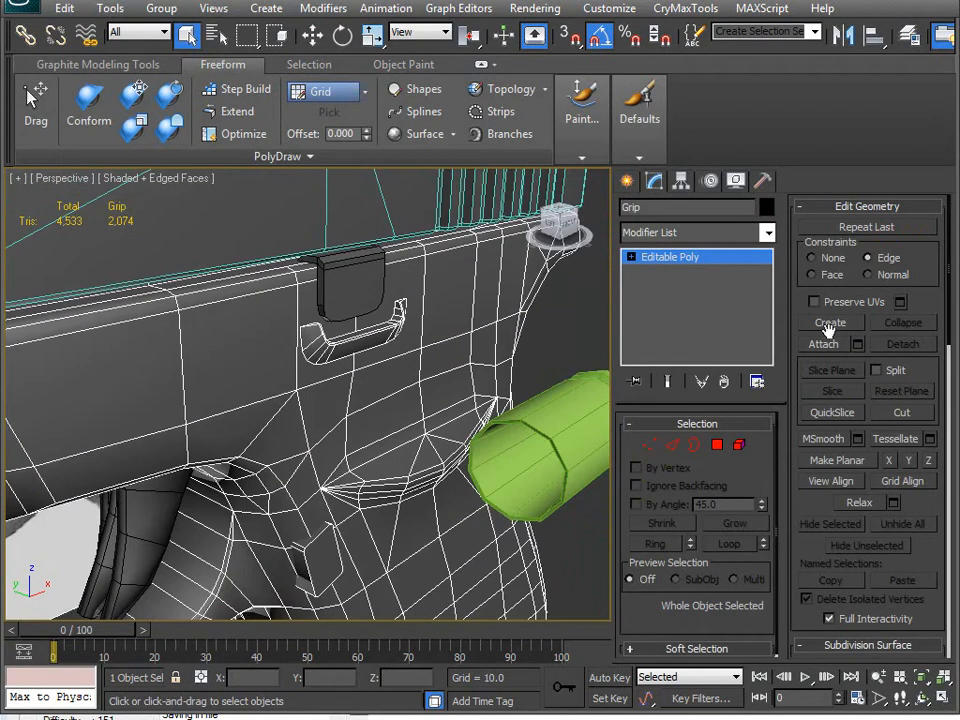
pyautogui.click(835, 348)
pyautogui.moveTo(363, 414); pyautogui.dragTo(330, 275, button='middle')
pyautogui.scroll(-3, 347, 357)
pyautogui.moveTo(261, 457); pyautogui.dragTo(456, 388, button='middle')
pyautogui.keyDown('alt'); pyautogui.moveTo(330, 385); pyautogui.dragTo(390, 461, button='middle'); pyautogui.keyUp('alt')
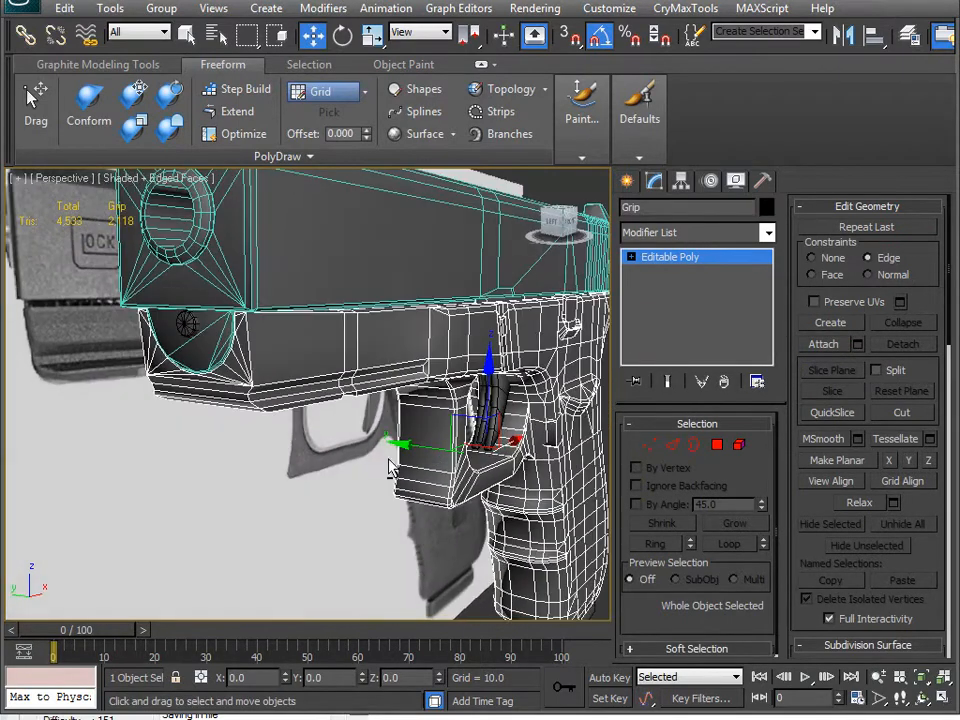
# Attach the small chamfered cylinder below the muzzle to the grip mesh.
pyautogui.click(190, 323)
pyautogui.scroll(2, 190, 323)
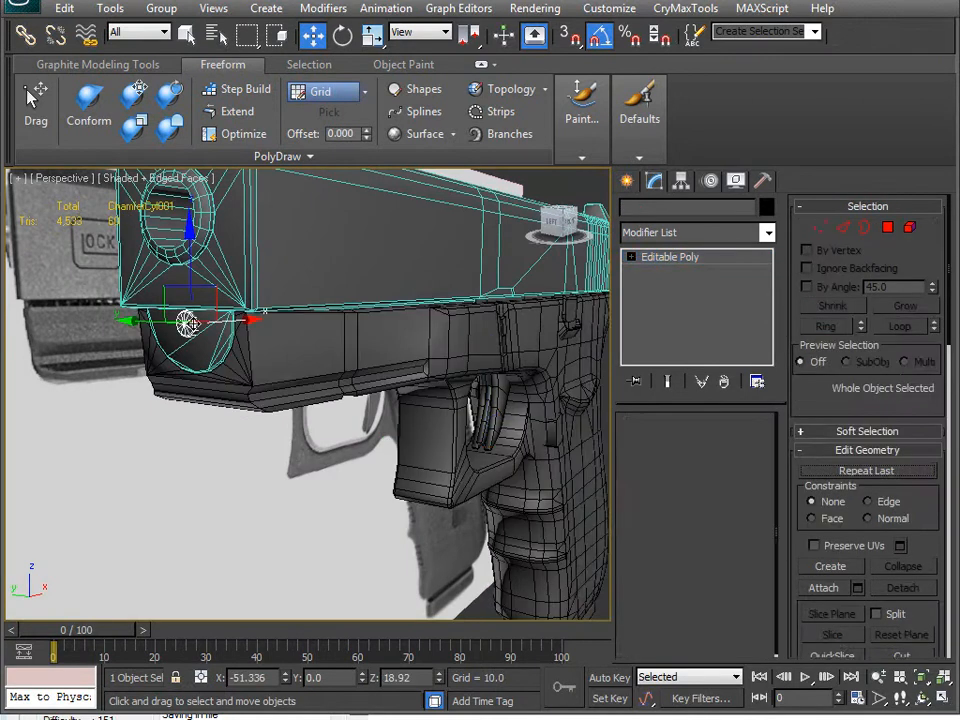
pyautogui.keyDown('alt'); pyautogui.moveTo(317, 381); pyautogui.dragTo(424, 376, button='middle'); pyautogui.keyUp('alt')
pyautogui.click(424, 376)
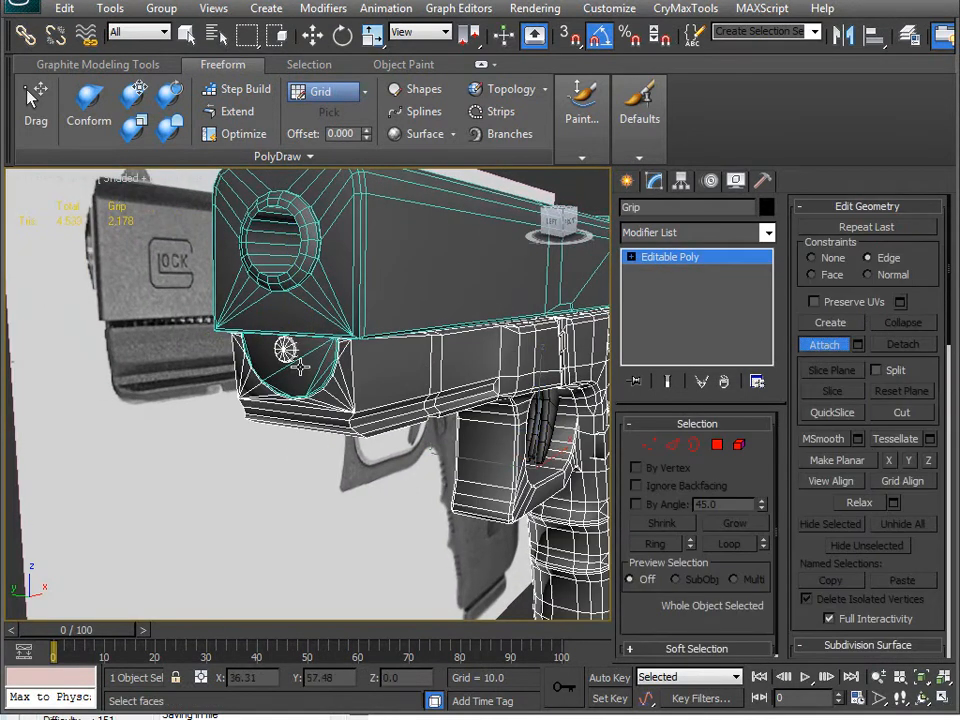
# Examine the gun in wireframe and shaded display for other separate pieces around the trigger, grip and slide.
pyautogui.press('F3')
pyautogui.moveTo(354, 409)
pyautogui.keyDown('alt'); pyautogui.mouseDown(button='middle')
pyautogui.moveTo(431, 414)
pyautogui.moveTo(439, 444)
pyautogui.moveTo(437, 430)
pyautogui.mouseUp(button='middle'); pyautogui.keyUp('alt')
pyautogui.moveTo(320, 456)
pyautogui.keyDown('alt'); pyautogui.mouseDown(button='middle')
pyautogui.moveTo(321, 422)
pyautogui.moveTo(358, 437)
pyautogui.moveTo(391, 395)
pyautogui.moveTo(408, 352)
pyautogui.moveTo(386, 313)
pyautogui.moveTo(316, 342)
pyautogui.moveTo(359, 467)
pyautogui.moveTo(358, 500)
pyautogui.mouseUp(button='middle'); pyautogui.keyUp('alt')
pyautogui.press('F3')
pyautogui.keyDown('alt'); pyautogui.moveTo(401, 446); pyautogui.dragTo(334, 481, button='middle'); pyautogui.keyUp('alt')
pyautogui.press('F3')
pyautogui.scroll(4, 408, 444)
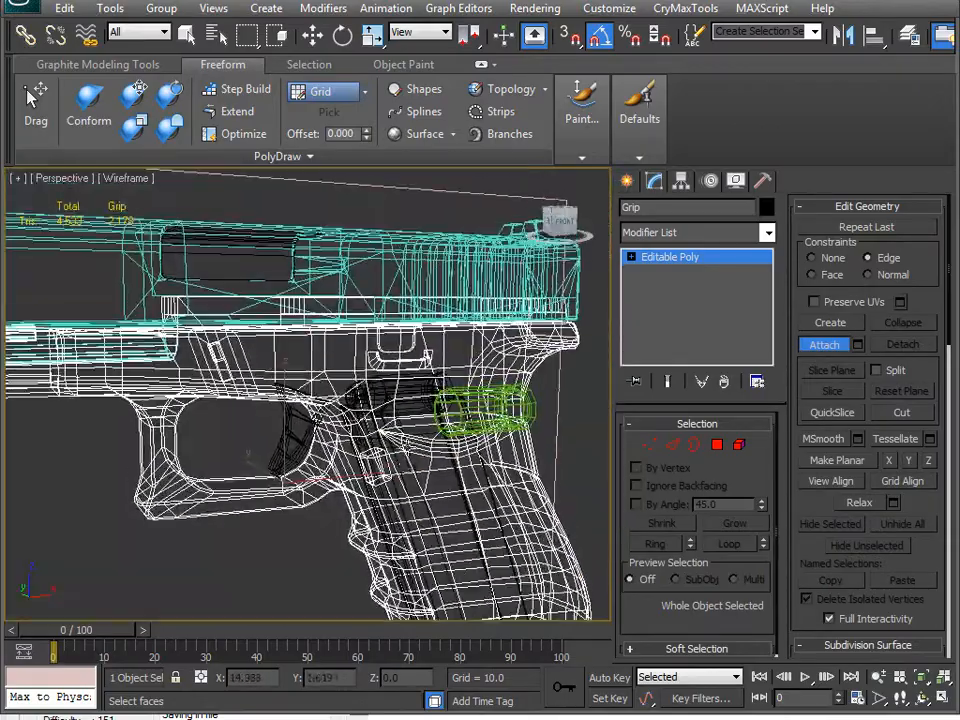
pyautogui.moveTo(408, 446); pyautogui.dragTo(324, 487, button='middle')
pyautogui.scroll(-6, 324, 487)
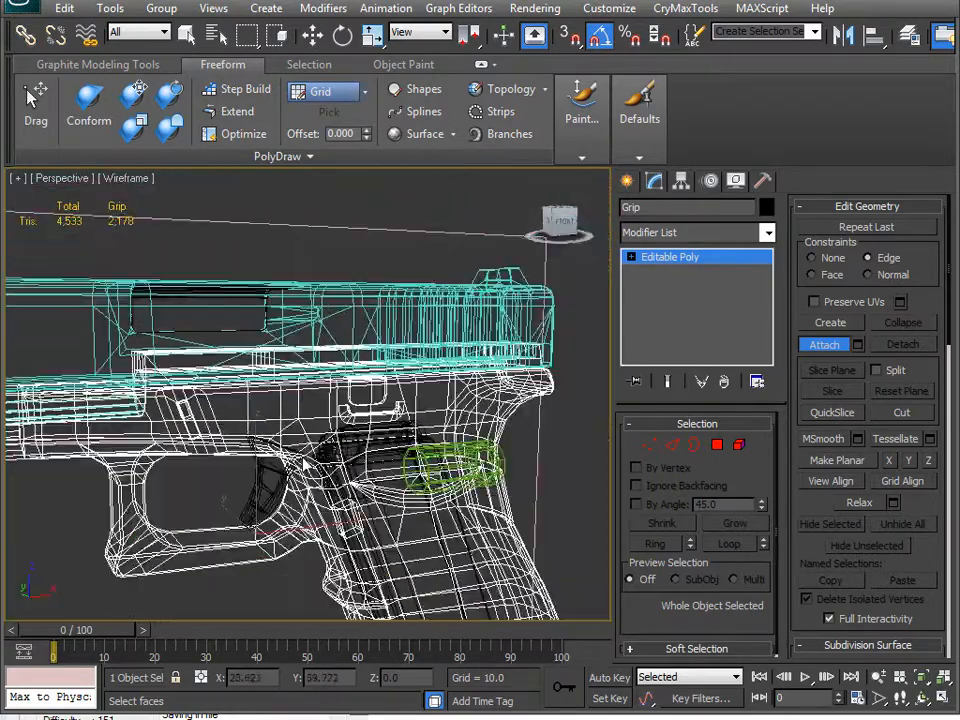
# Attach the barrel piece inside the slide's ejection port to the grip mesh and restore shaded display.
pyautogui.moveTo(234, 350)
pyautogui.keyDown('alt'); pyautogui.mouseDown(button='middle')
pyautogui.moveTo(316, 420)
pyautogui.moveTo(394, 392)
pyautogui.moveTo(700, 398)
pyautogui.mouseUp(button='middle'); pyautogui.keyUp('alt')
pyautogui.press('F3')
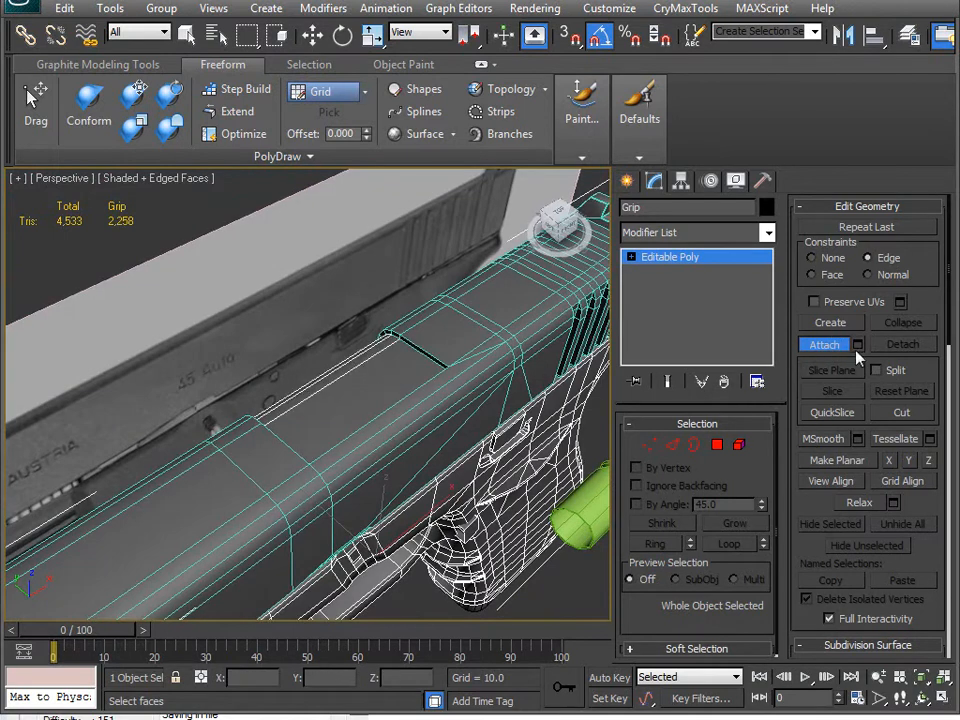
pyautogui.keyDown('alt'); pyautogui.moveTo(470, 483); pyautogui.dragTo(453, 405, button='middle'); pyautogui.keyUp('alt')
# Hide everything except the grip mesh and its attached pieces.
pyautogui.rightClick(453, 405)
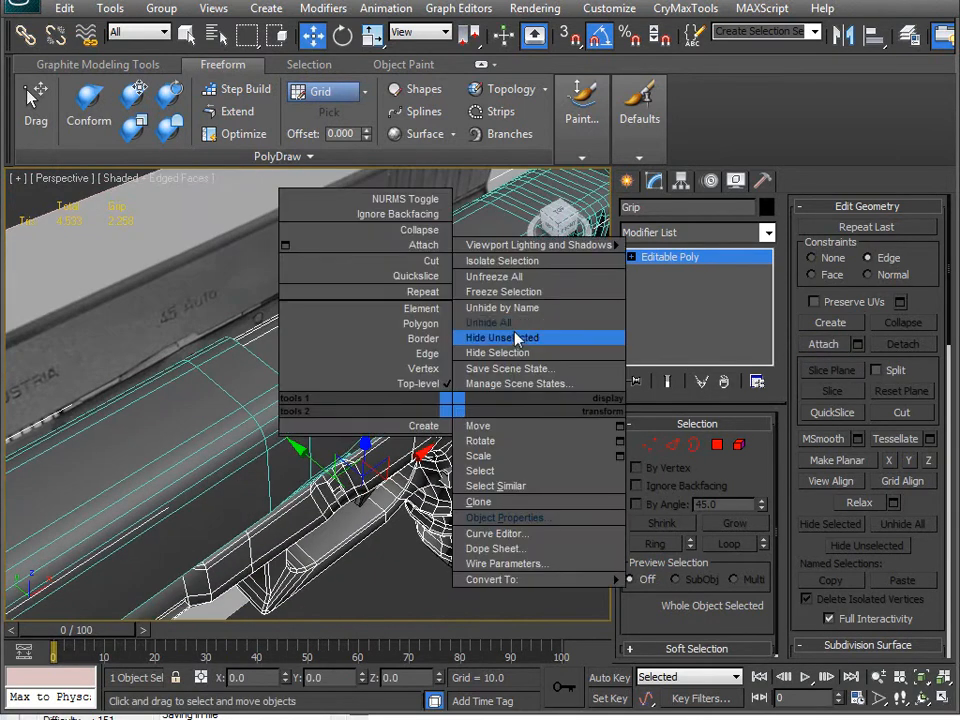
pyautogui.click(513, 340)
pyautogui.keyDown('alt'); pyautogui.moveTo(513, 340); pyautogui.dragTo(274, 363, button='middle'); pyautogui.keyUp('alt')
pyautogui.keyDown('alt'); pyautogui.moveTo(316, 427); pyautogui.dragTo(370, 418, button='middle'); pyautogui.keyUp('alt')
pyautogui.rightClick(369, 415)
pyautogui.click(261, 493)
pyautogui.moveTo(266, 486); pyautogui.dragTo(251, 389, button='middle')
pyautogui.press('j')
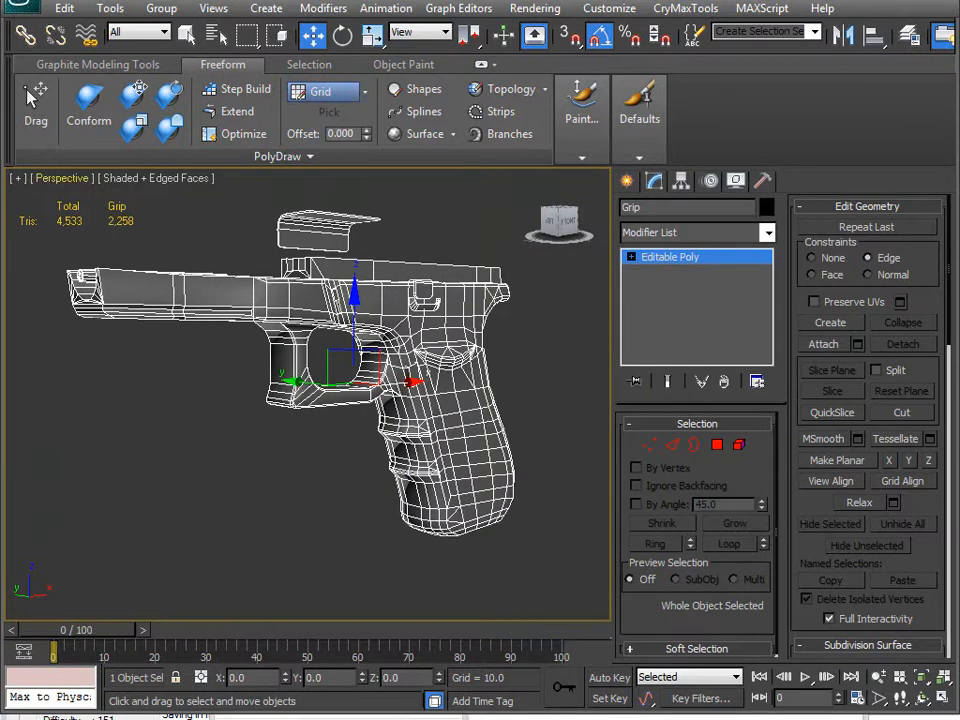
# Export only the selected grip mesh as Glock.obj in the ToUV folder, replacing the existing file.
pyautogui.click(20, 10)
pyautogui.moveTo(70, 283)
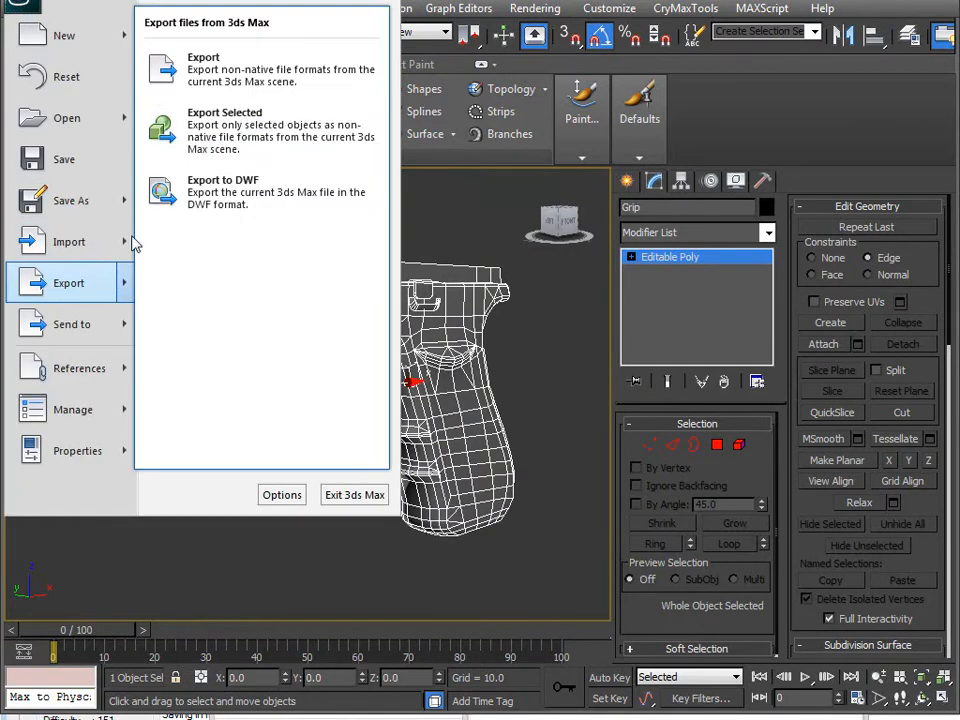
pyautogui.click(230, 135)
pyautogui.doubleClick(64, 64)
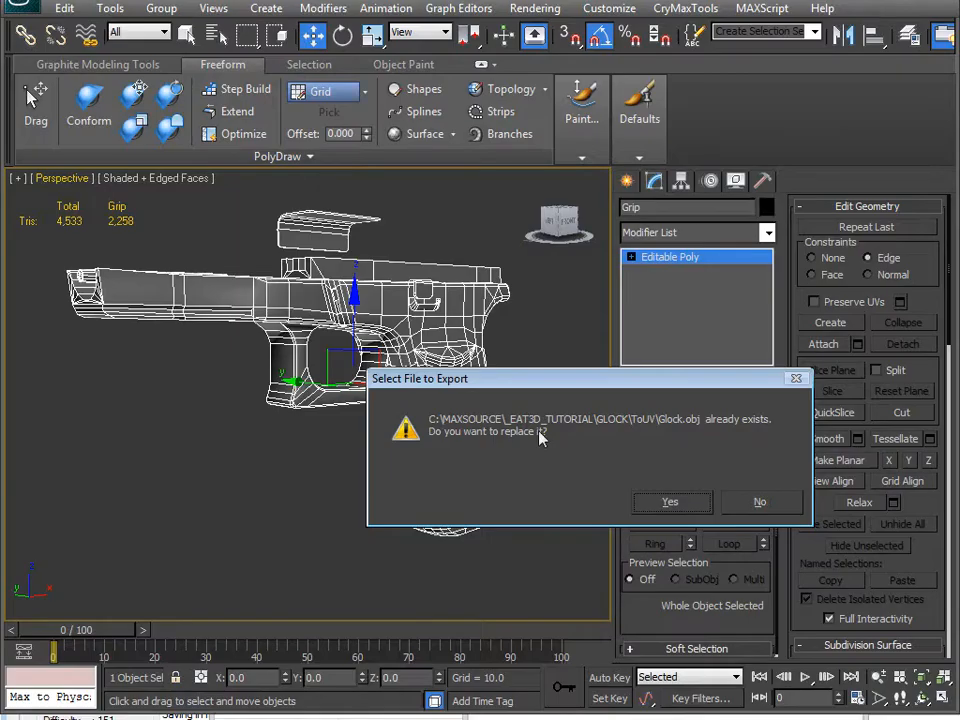
pyautogui.click(670, 503)
pyautogui.click(371, 557)
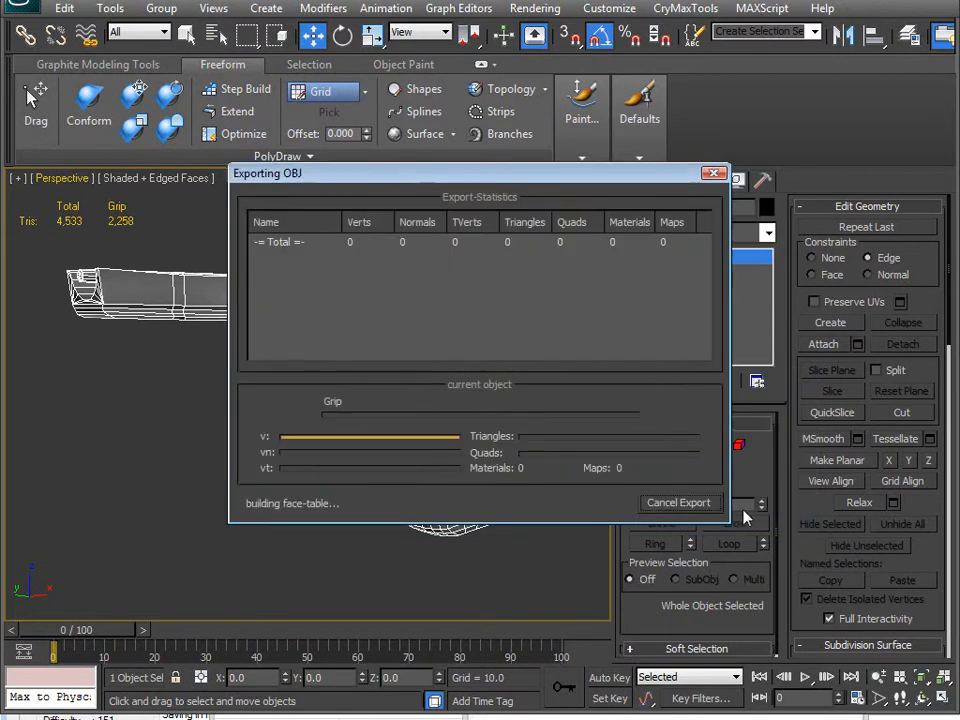
# Export only the selected grip mesh again as the OBJ file Glock in the ToUV folder, with quad faces.
pyautogui.click(18, 12)
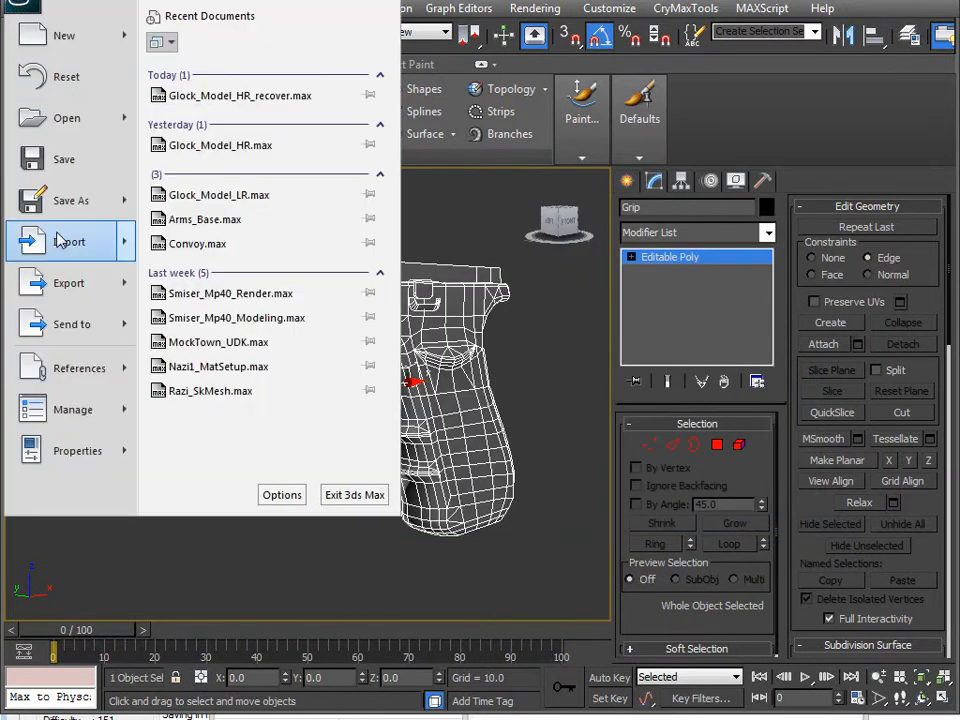
pyautogui.moveTo(146, 281)
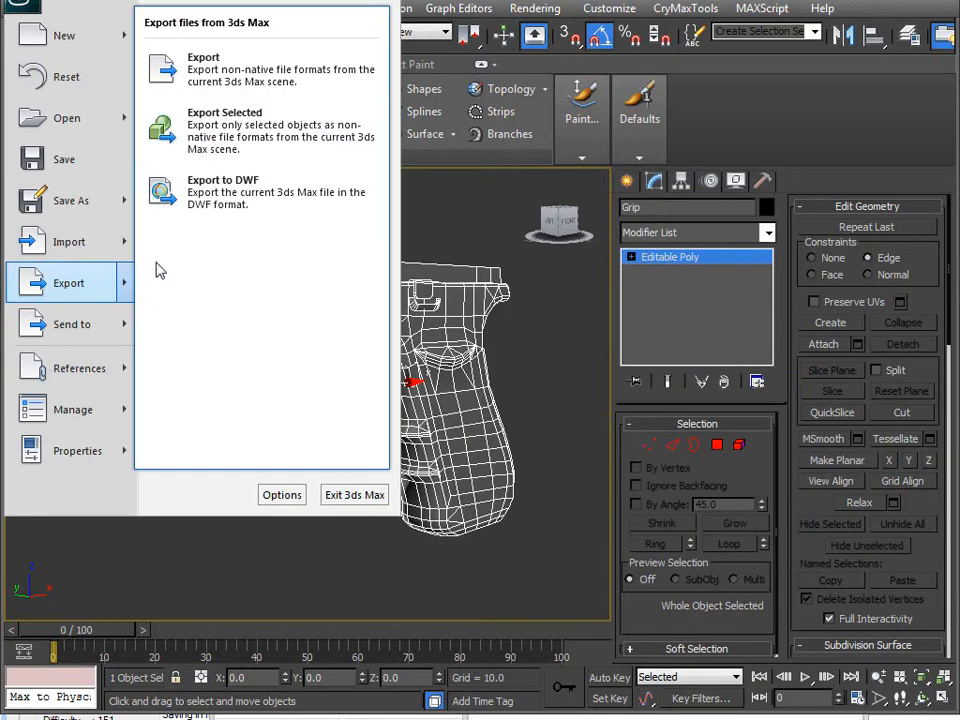
pyautogui.click(246, 131)
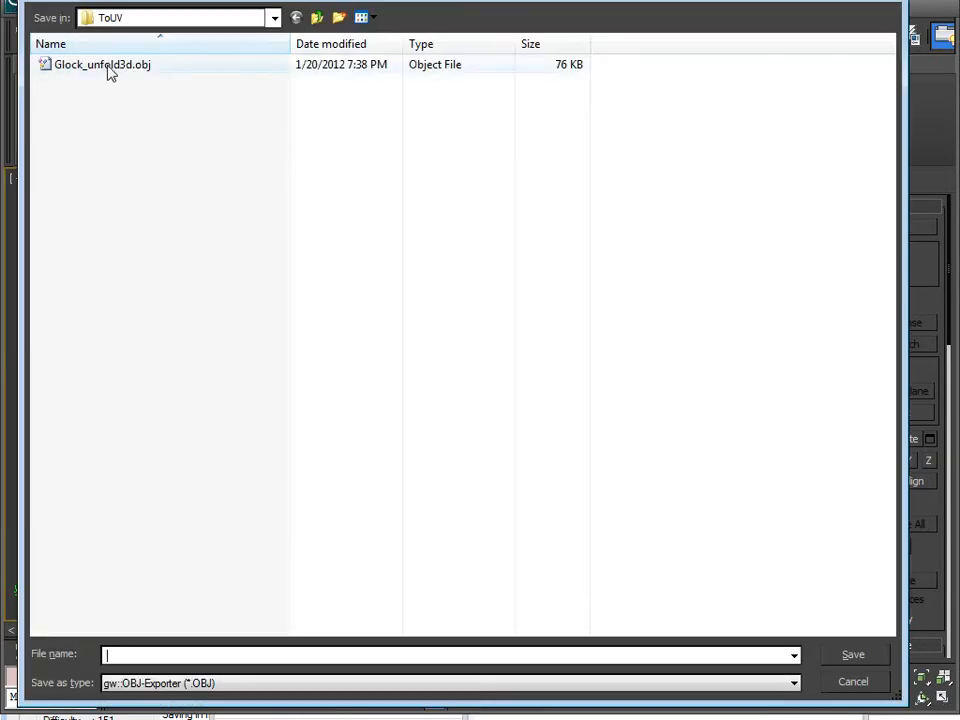
pyautogui.write('G:lock')
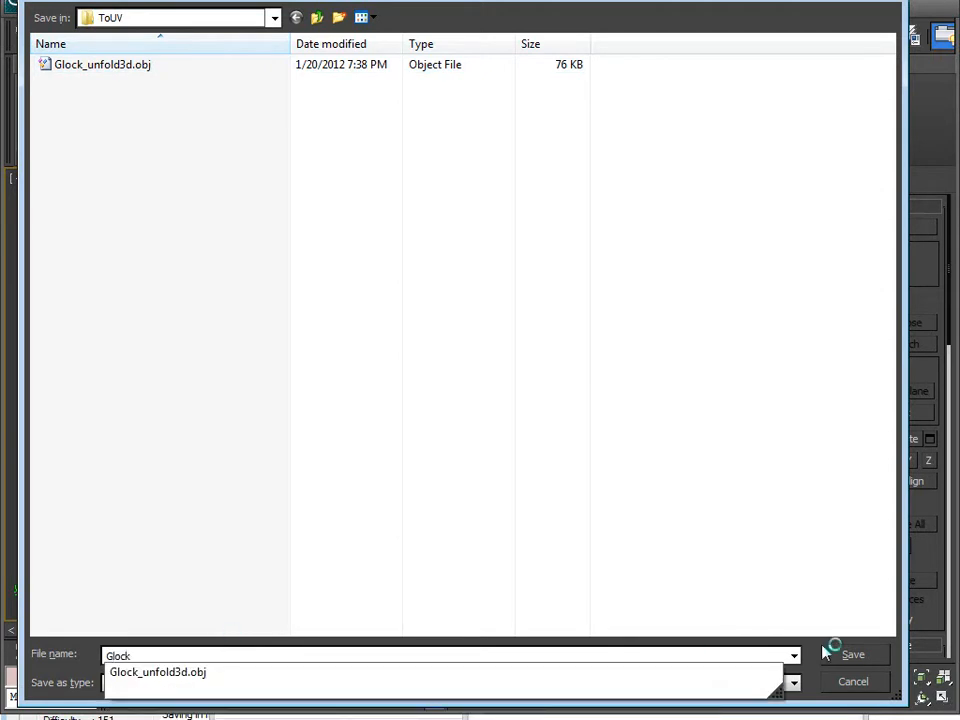
pyautogui.click(852, 656)
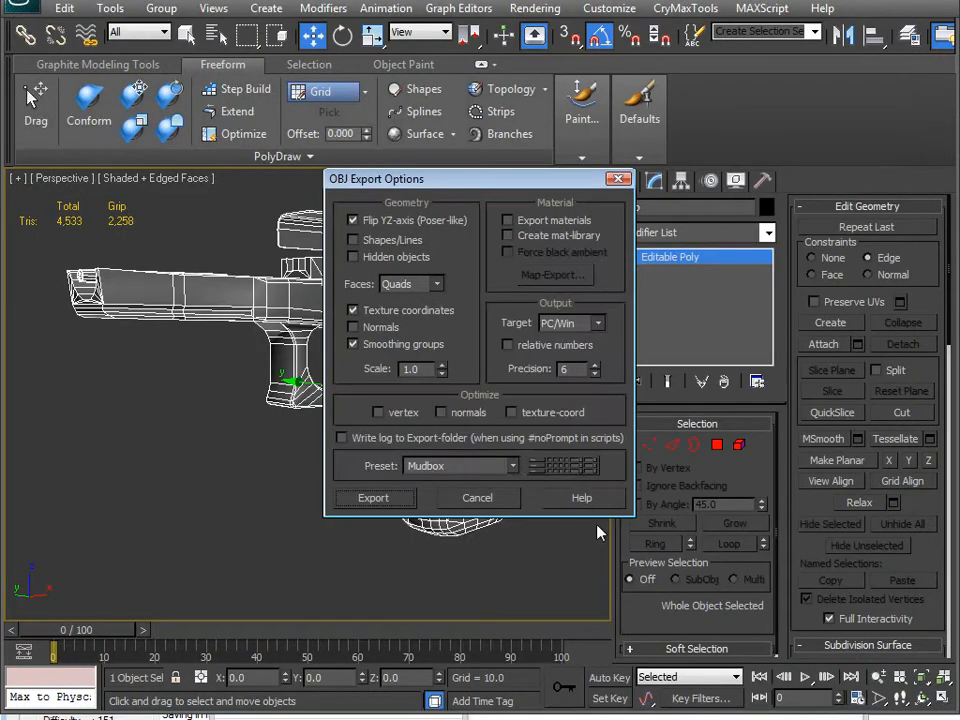
pyautogui.click(382, 498)
pyautogui.click(677, 500)
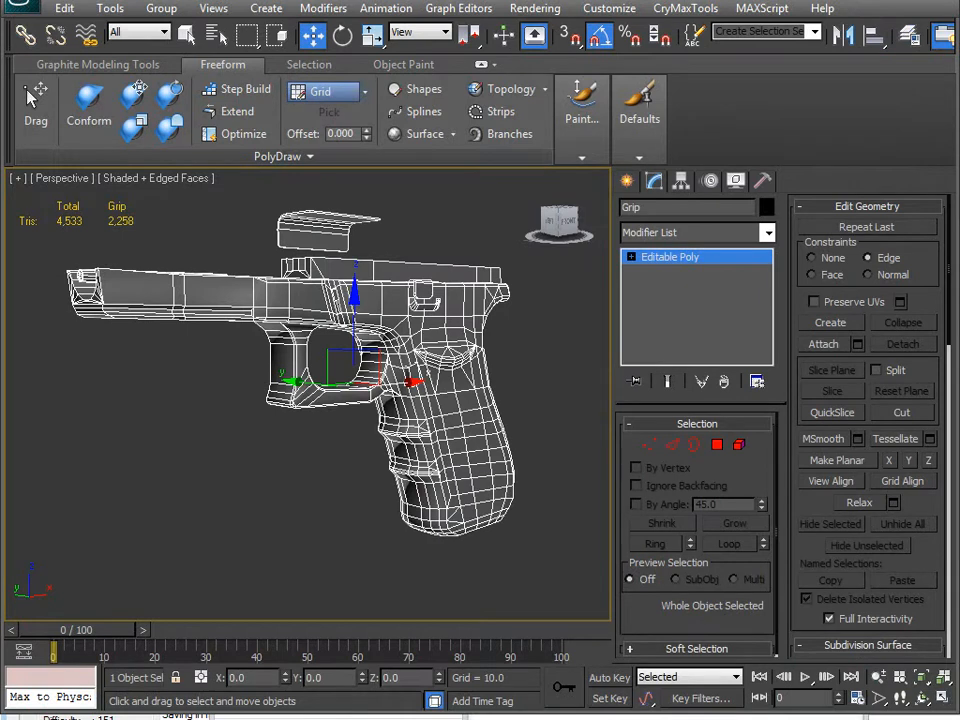
# Switch to Unfold3D, reload the exported grip mesh and show it shaded with its wireframe.
pyautogui.hotkey('alt', 'Tab')
pyautogui.click(25, 16)
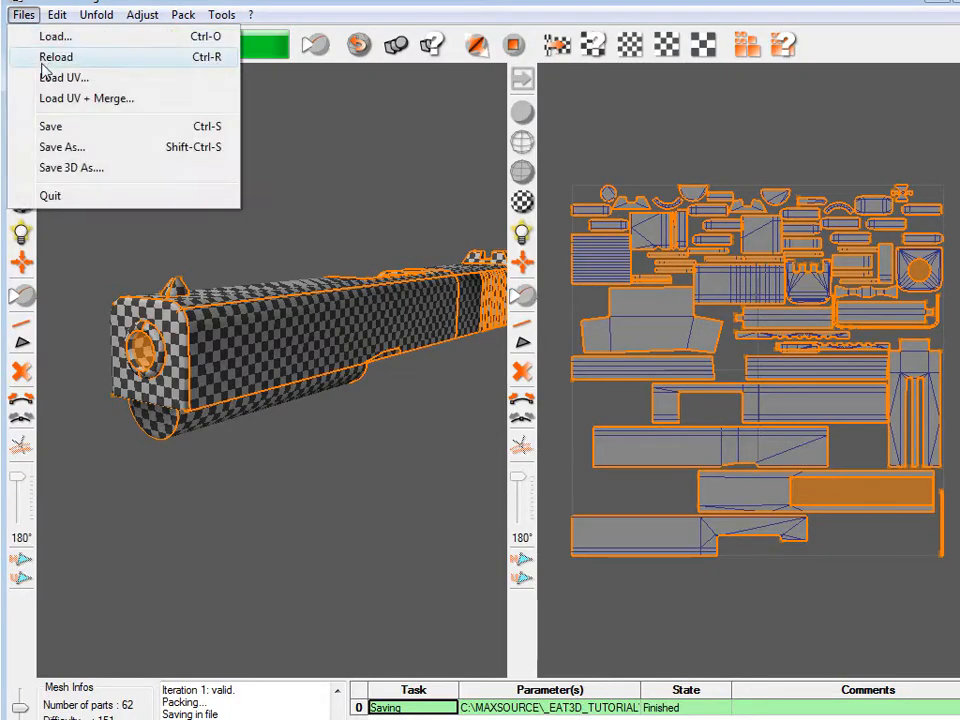
pyautogui.click(45, 58)
pyautogui.moveTo(263, 366)
pyautogui.mouseDown()
pyautogui.moveTo(241, 362)
pyautogui.moveTo(256, 364)
pyautogui.mouseUp()
pyautogui.click(20, 174)
pyautogui.scroll(2, 270, 302)
pyautogui.scroll(5, 270, 310)
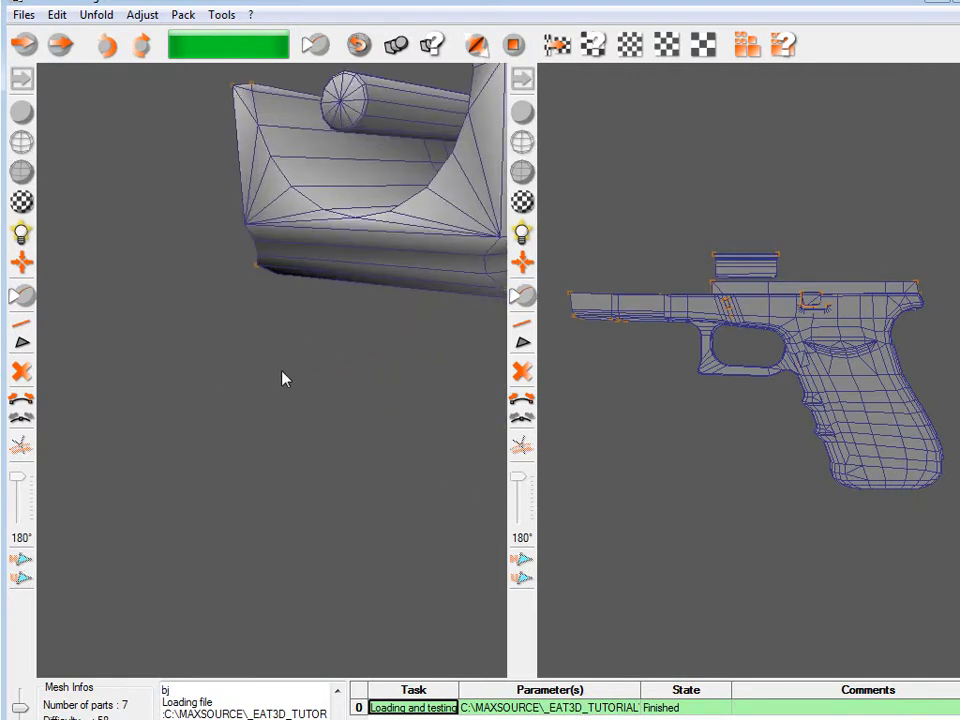
# Select the seam edges around the frame's front end and along the start of its upper side edge.
pyautogui.click(277, 180)
pyautogui.click(229, 313)
pyautogui.keyDown('alt'); pyautogui.moveTo(229, 313); pyautogui.dragTo(287, 334); pyautogui.keyUp('alt')
pyautogui.click(311, 291)
pyautogui.click(294, 271)
pyautogui.click(281, 352)
pyautogui.keyDown('alt'); pyautogui.moveTo(305, 432); pyautogui.dragTo(265, 425); pyautogui.keyUp('alt')
pyautogui.click(194, 412)
pyautogui.click(369, 446)
pyautogui.moveTo(369, 446)
pyautogui.keyDown('alt'); pyautogui.mouseDown()
pyautogui.moveTo(255, 546)
pyautogui.moveTo(369, 294)
pyautogui.moveTo(339, 343)
pyautogui.moveTo(362, 467)
pyautogui.mouseUp(); pyautogui.keyUp('alt')
pyautogui.keyDown('alt'); pyautogui.moveTo(376, 424); pyautogui.dragTo(250, 432); pyautogui.keyUp('alt')
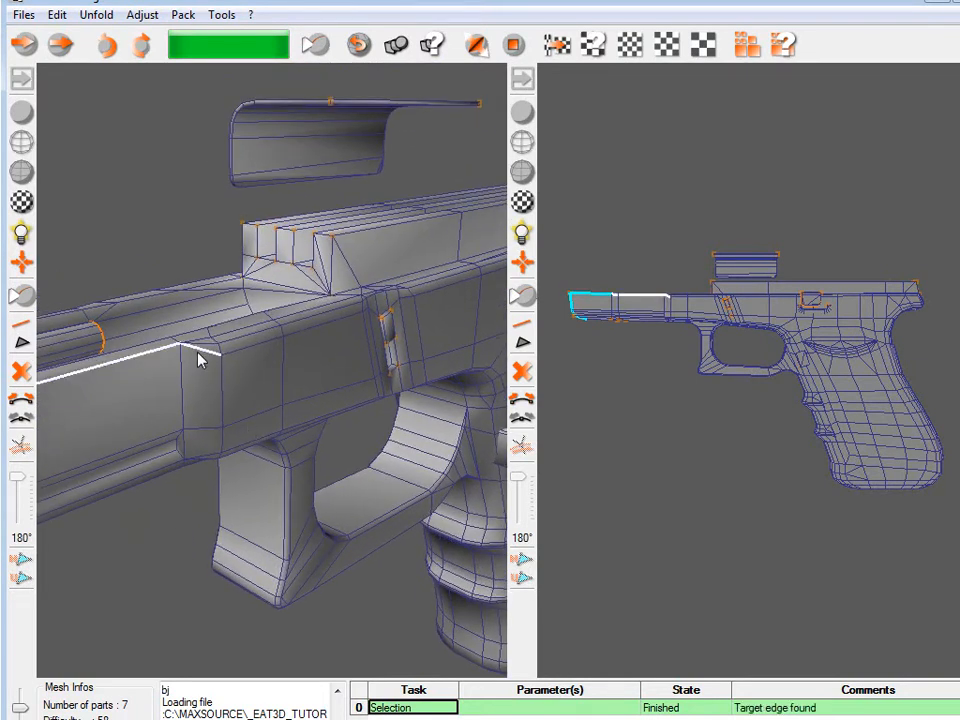
# Extend the edge selection along the frame's upper side edge, past the recess and the slide stop, to the rear end.
pyautogui.keyDown('shift'); pyautogui.click(334, 328); pyautogui.keyUp('shift')
pyautogui.keyDown('alt'); pyautogui.moveTo(334, 330); pyautogui.dragTo(214, 437); pyautogui.keyUp('alt')
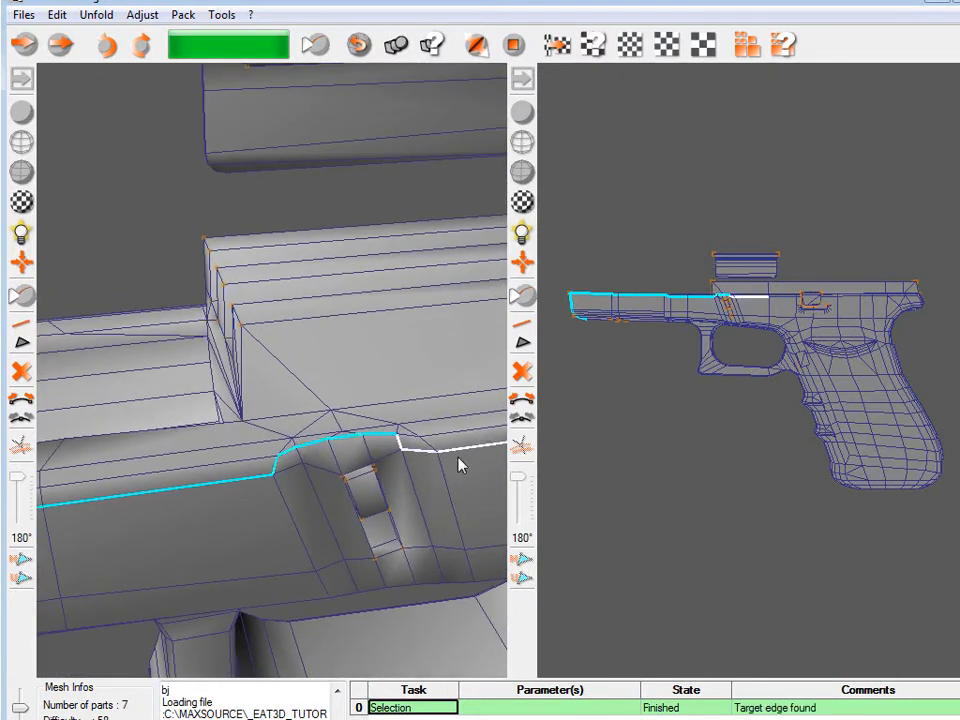
pyautogui.keyDown('shift'); pyautogui.click(428, 447); pyautogui.keyUp('shift')
pyautogui.keyDown('alt'); pyautogui.moveTo(463, 450); pyautogui.dragTo(225, 510); pyautogui.keyUp('alt')
pyautogui.keyDown('alt'); pyautogui.moveTo(225, 510); pyautogui.dragTo(229, 506, button='middle'); pyautogui.keyUp('alt')
pyautogui.keyDown('alt'); pyautogui.moveTo(355, 462); pyautogui.dragTo(268, 454, button='middle'); pyautogui.keyUp('alt')
pyautogui.keyDown('shift'); pyautogui.click(349, 446); pyautogui.keyUp('shift')
pyautogui.keyDown('alt'); pyautogui.moveTo(349, 446); pyautogui.dragTo(277, 447, button='middle'); pyautogui.keyUp('alt')
pyautogui.keyDown('shift'); pyautogui.click(326, 435); pyautogui.keyUp('shift')
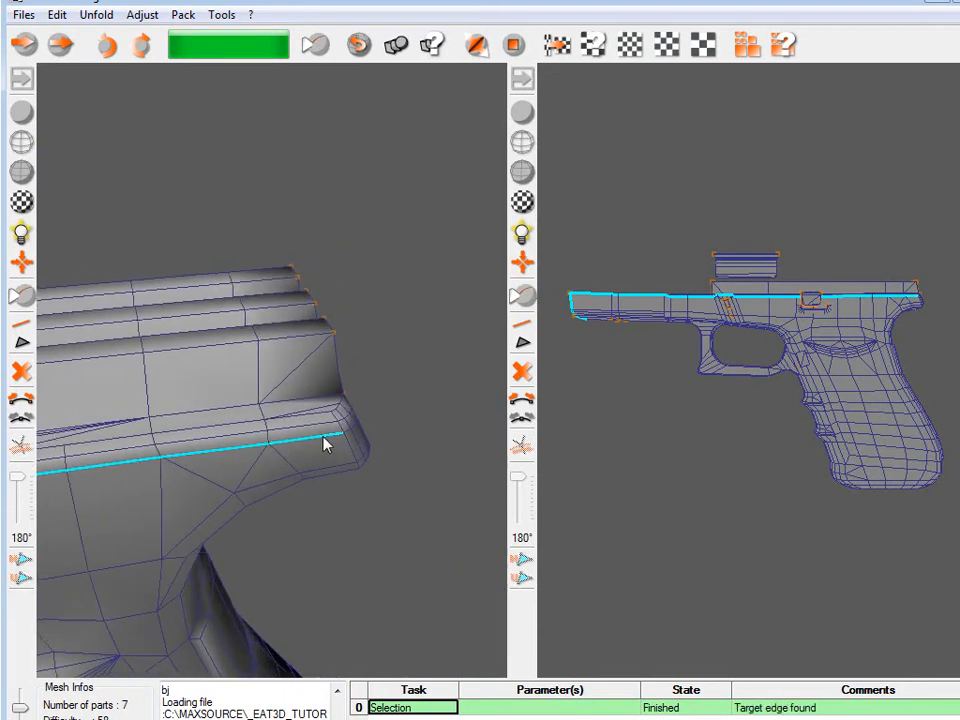
pyautogui.press('f')
pyautogui.keyDown('alt'); pyautogui.moveTo(323, 437); pyautogui.dragTo(287, 444); pyautogui.keyUp('alt')
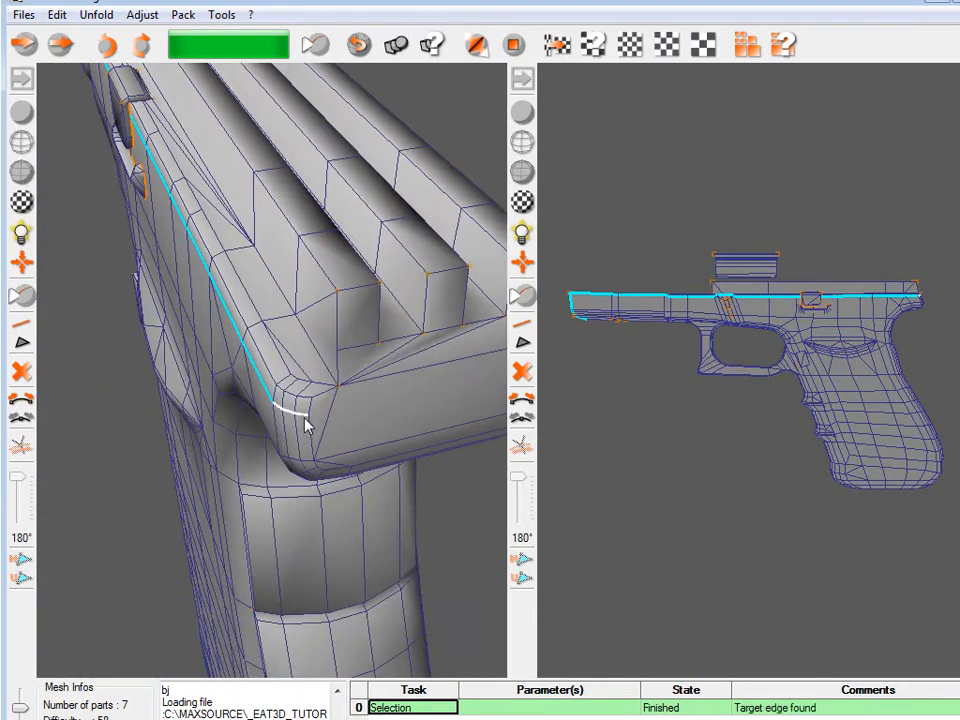
# Select the edge loop outlining the flat plate at the rear end of the frame.
pyautogui.keyDown('alt'); pyautogui.moveTo(328, 394); pyautogui.dragTo(300, 461); pyautogui.keyUp('alt')
pyautogui.keyDown('shift'); pyautogui.click(287, 372); pyautogui.keyUp('shift')
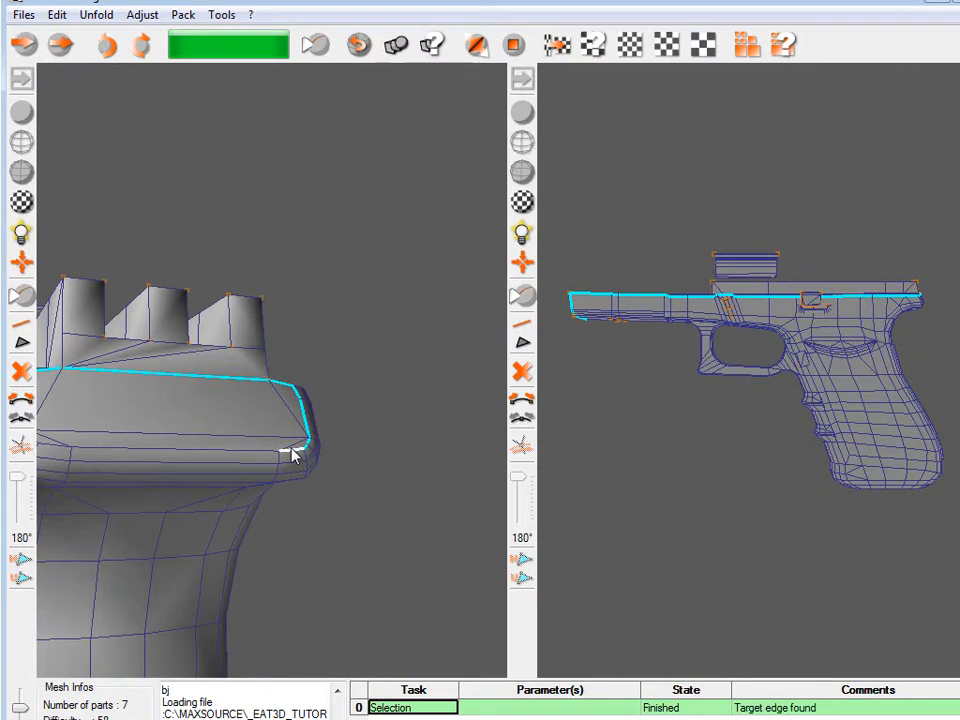
pyautogui.keyDown('shift'); pyautogui.click(193, 456); pyautogui.keyUp('shift')
pyautogui.keyDown('alt'); pyautogui.moveTo(118, 454); pyautogui.dragTo(214, 460); pyautogui.keyUp('alt')
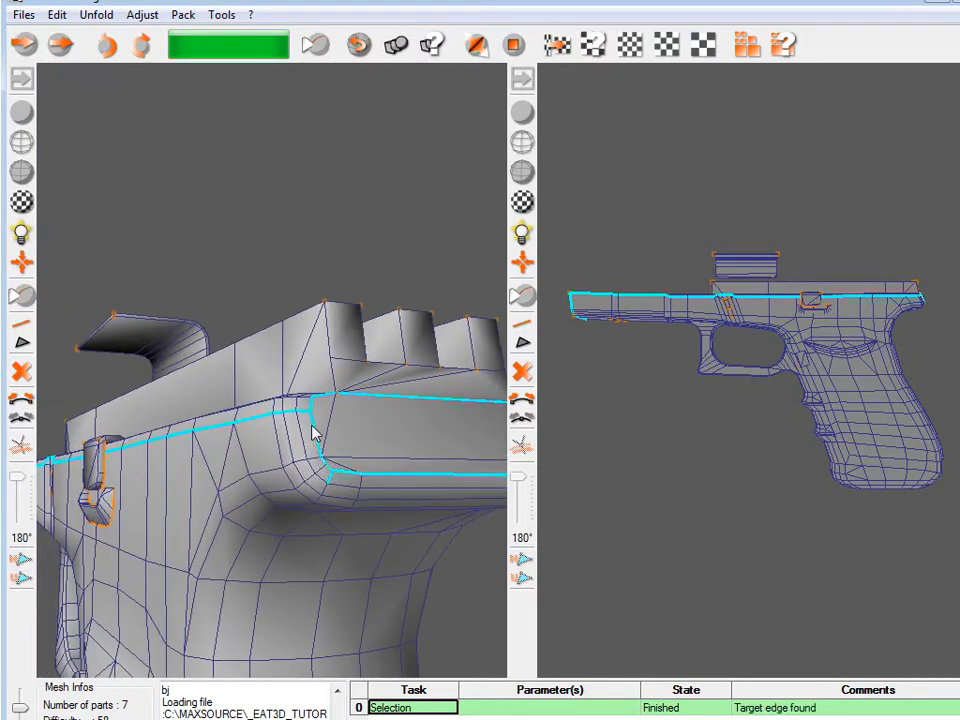
pyautogui.keyDown('shift'); pyautogui.click(313, 430); pyautogui.keyUp('shift')
# Select the seam where the raised rail block meets the frame, running from the rear corner to the front.
pyautogui.keyDown('alt'); pyautogui.moveTo(313, 527); pyautogui.dragTo(334, 495); pyautogui.keyUp('alt')
pyautogui.keyDown('alt'); pyautogui.moveTo(334, 495); pyautogui.dragTo(336, 579, button='right'); pyautogui.keyUp('alt')
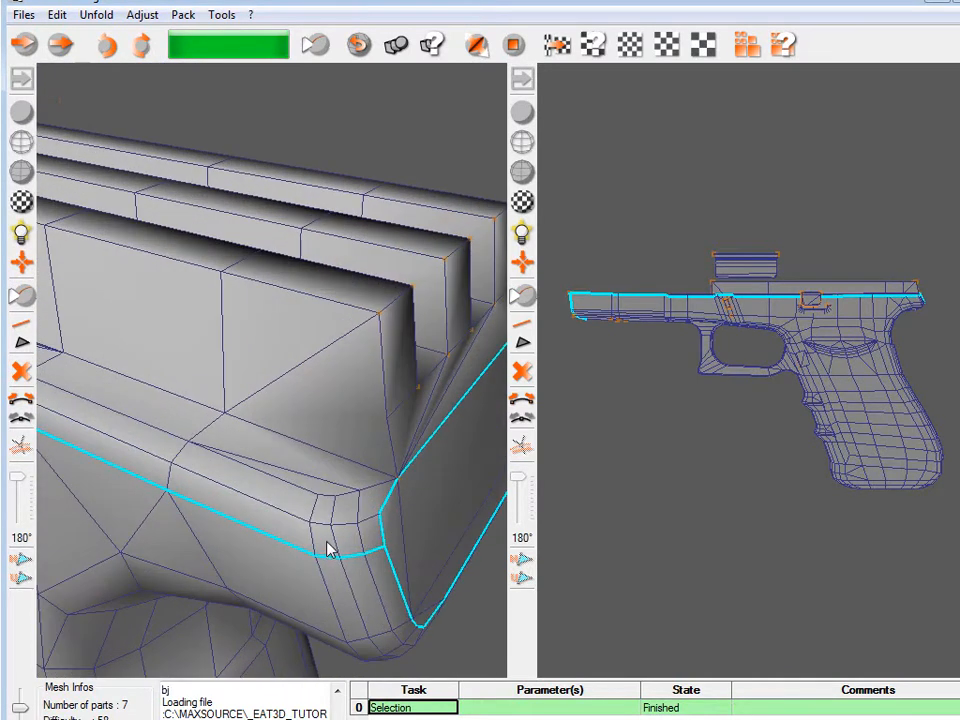
pyautogui.click(354, 464)
pyautogui.keyDown('alt'); pyautogui.moveTo(149, 459); pyautogui.dragTo(523, 604, button='middle'); pyautogui.keyUp('alt')
pyautogui.click(210, 366)
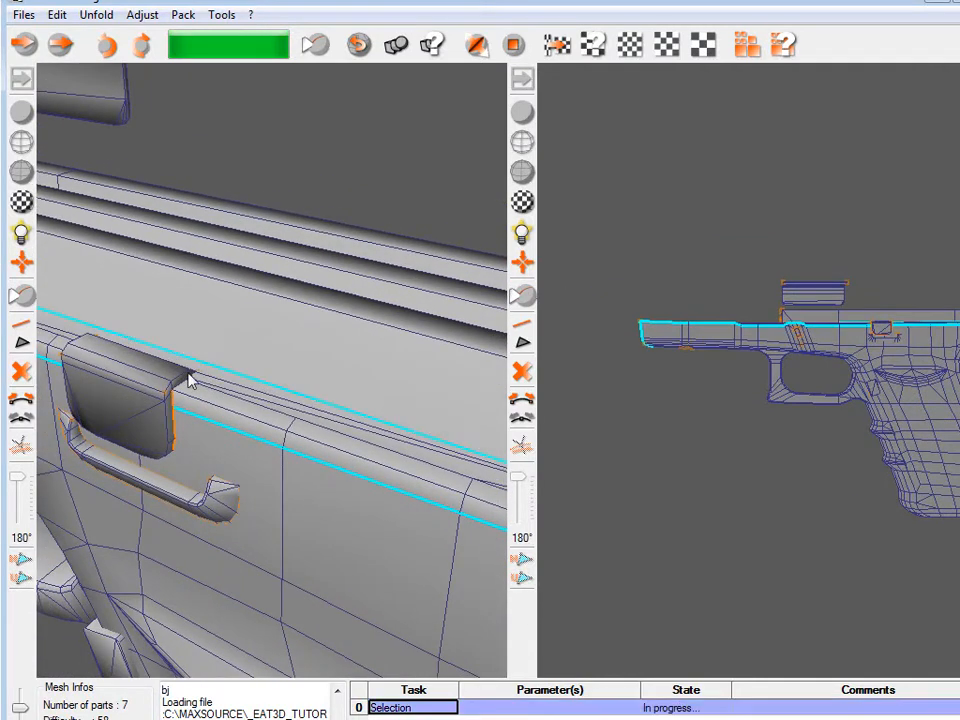
pyautogui.keyDown('alt'); pyautogui.moveTo(210, 364); pyautogui.dragTo(540, 486, button='middle'); pyautogui.keyUp('alt')
pyautogui.keyDown('alt'); pyautogui.moveTo(286, 487); pyautogui.dragTo(456, 537, button='middle'); pyautogui.keyUp('alt')
pyautogui.click(173, 363)
# Select the curved edges below the front face of the rail block, where it meets the barrel channel.
pyautogui.keyDown('alt'); pyautogui.moveTo(171, 362); pyautogui.dragTo(280, 447); pyautogui.keyUp('alt')
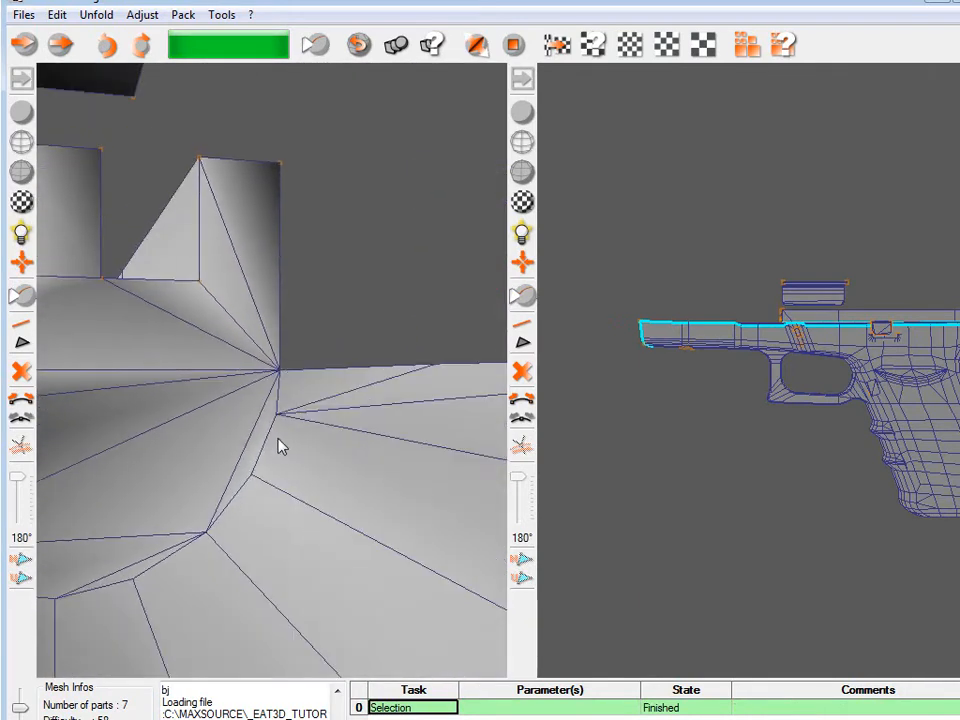
pyautogui.keyDown('alt'); pyautogui.moveTo(200, 515); pyautogui.dragTo(277, 501); pyautogui.keyUp('alt')
pyautogui.keyDown('alt'); pyautogui.moveTo(254, 563); pyautogui.dragTo(231, 551); pyautogui.keyUp('alt')
pyautogui.click(392, 523)
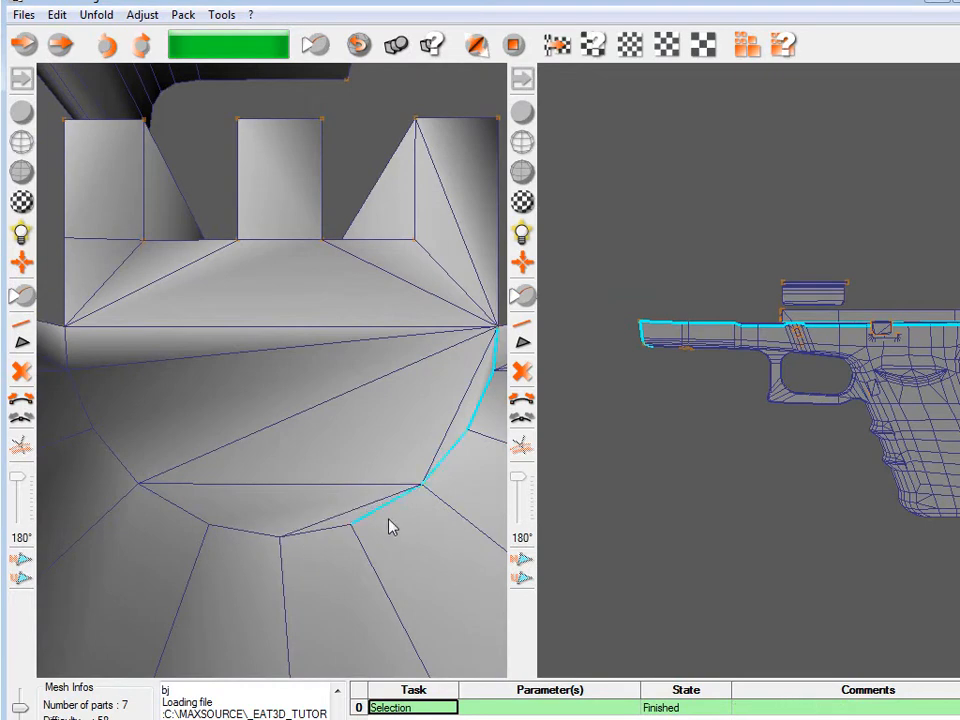
pyautogui.click(340, 530)
pyautogui.click(174, 510)
pyautogui.click(65, 347)
pyautogui.keyDown('alt'); pyautogui.moveTo(65, 347); pyautogui.dragTo(102, 371, button='middle'); pyautogui.keyUp('alt')
# Select the vertical and top edges outlining the front ends of the raised rails.
pyautogui.click(113, 341)
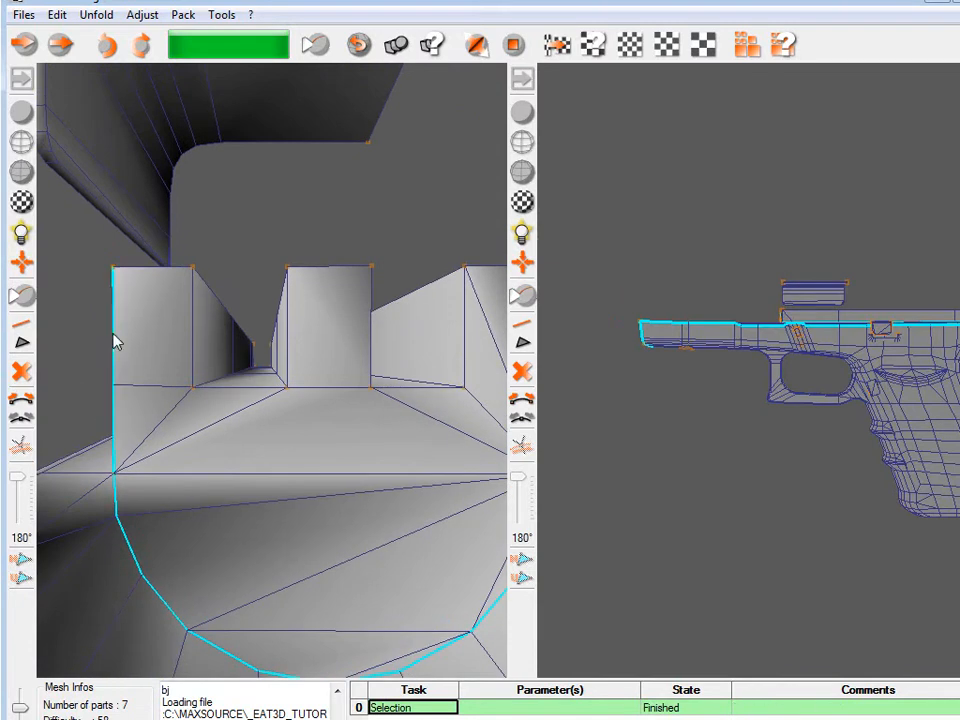
pyautogui.click(166, 271)
pyautogui.click(192, 322)
pyautogui.click(289, 336)
pyautogui.click(375, 339)
pyautogui.click(467, 343)
pyautogui.keyDown('alt'); pyautogui.moveTo(467, 343); pyautogui.dragTo(324, 429, button='middle'); pyautogui.keyUp('alt')
pyautogui.click(300, 320)
pyautogui.click(325, 400)
# Select the edges outlining the rear ends of the raised rails above the back plate.
pyautogui.keyDown('alt'); pyautogui.moveTo(321, 407); pyautogui.dragTo(212, 536); pyautogui.keyUp('alt')
pyautogui.keyDown('alt'); pyautogui.moveTo(212, 536); pyautogui.dragTo(296, 422, button='right'); pyautogui.keyUp('alt')
pyautogui.keyDown('alt'); pyautogui.moveTo(296, 422); pyautogui.dragTo(20, 428, button='middle'); pyautogui.keyUp('alt')
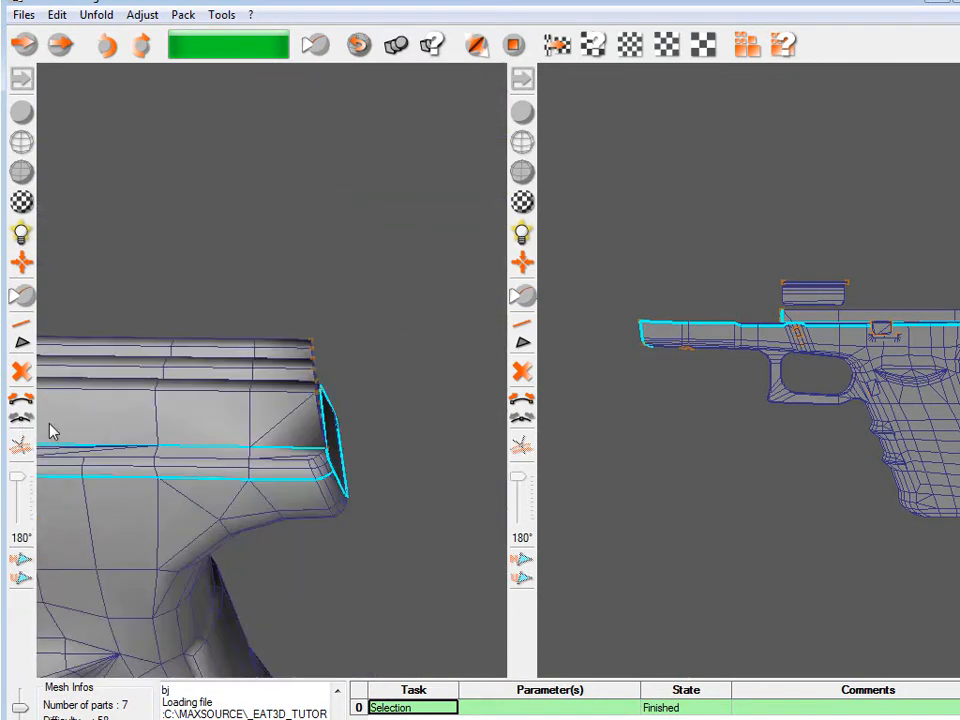
pyautogui.keyDown('alt'); pyautogui.moveTo(327, 462); pyautogui.dragTo(222, 435, button='middle'); pyautogui.keyUp('alt')
pyautogui.moveTo(140, 478)
pyautogui.keyDown('alt'); pyautogui.mouseDown(button='middle')
pyautogui.moveTo(206, 422)
pyautogui.moveTo(224, 379)
pyautogui.mouseUp(button='middle'); pyautogui.keyUp('alt')
pyautogui.keyDown('alt'); pyautogui.moveTo(281, 600); pyautogui.dragTo(263, 518, button='right'); pyautogui.keyUp('alt')
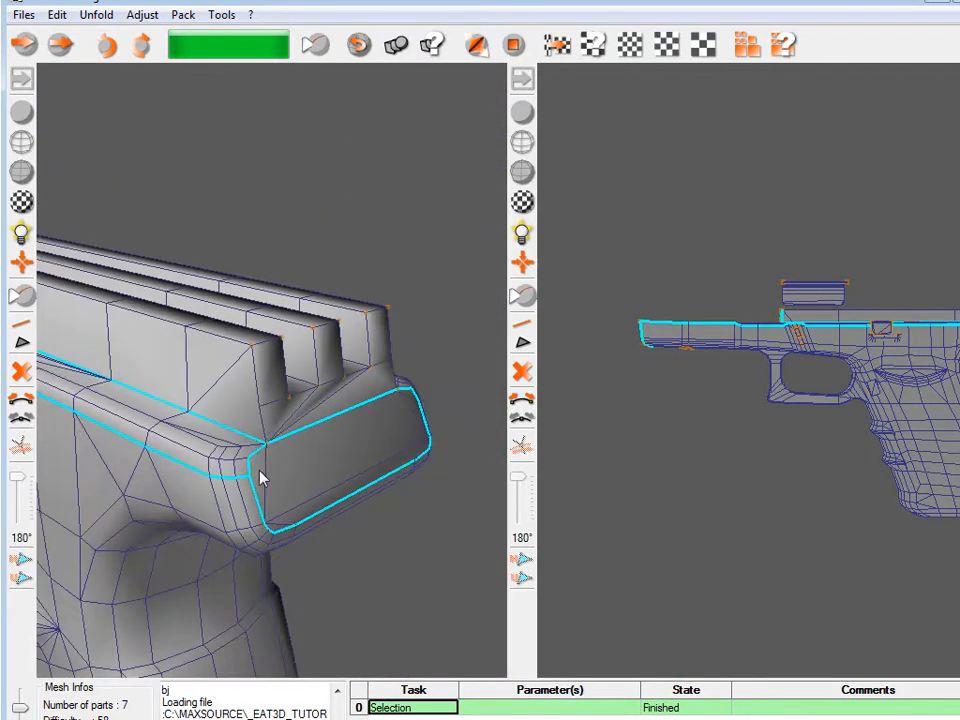
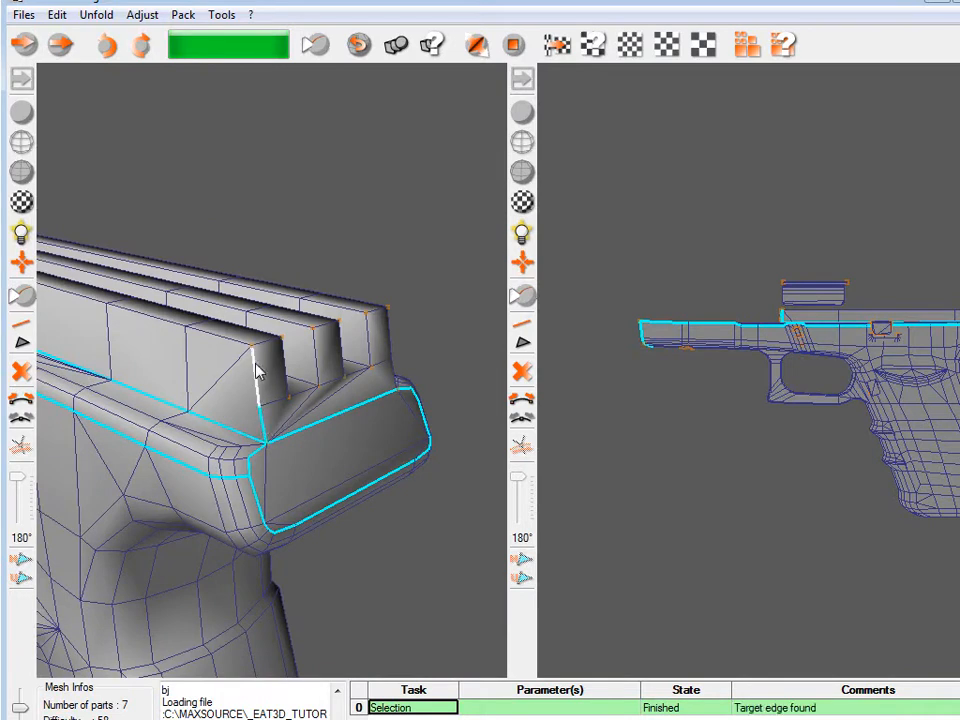
pyautogui.click(320, 356)
pyautogui.click(376, 333)
pyautogui.click(381, 308)
pyautogui.click(391, 376)
# Select the seam up the grip's front side edge, past the finger grooves, to the trigger guard.
pyautogui.keyDown('alt'); pyautogui.moveTo(329, 418); pyautogui.dragTo(249, 459); pyautogui.keyUp('alt')
pyautogui.keyDown('alt'); pyautogui.moveTo(330, 597); pyautogui.dragTo(208, 380, button='middle'); pyautogui.keyUp('alt')
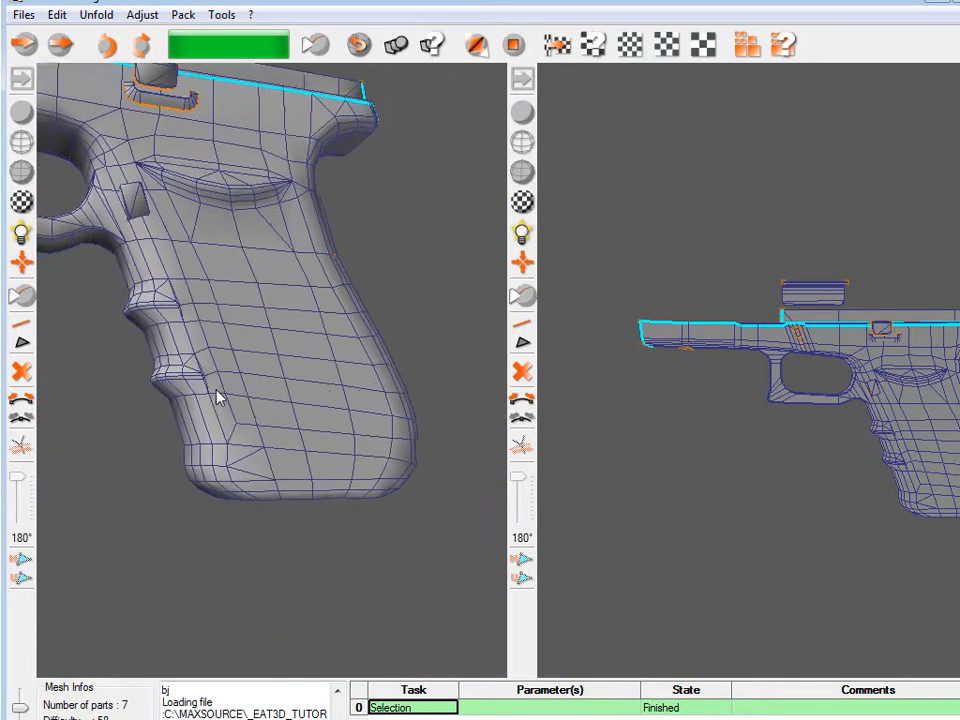
pyautogui.keyDown('alt'); pyautogui.moveTo(208, 380); pyautogui.dragTo(213, 519, button='right'); pyautogui.keyUp('alt')
pyautogui.keyDown('alt'); pyautogui.moveTo(205, 527); pyautogui.dragTo(214, 356); pyautogui.keyUp('alt')
pyautogui.keyDown('alt'); pyautogui.moveTo(268, 518); pyautogui.dragTo(290, 604, button='right'); pyautogui.keyUp('alt')
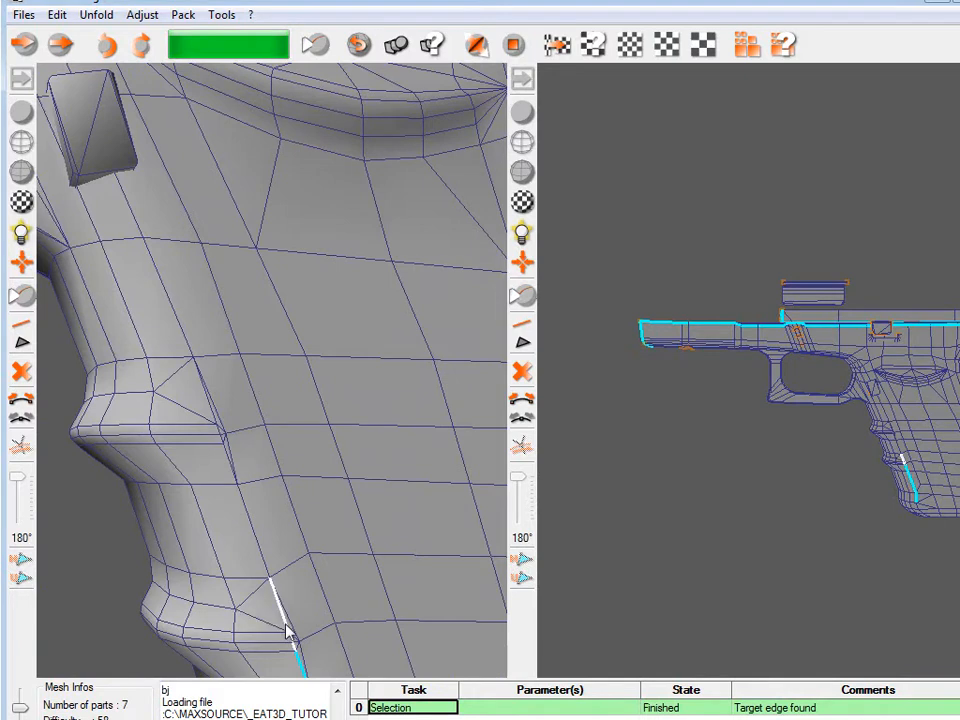
pyautogui.click(227, 464)
pyautogui.click(208, 398)
pyautogui.click(132, 212)
# Continue the seam above the trigger guard opening and along the frame's lower side edge to its front end.
pyautogui.moveTo(132, 212); pyautogui.dragTo(365, 437, button='middle')
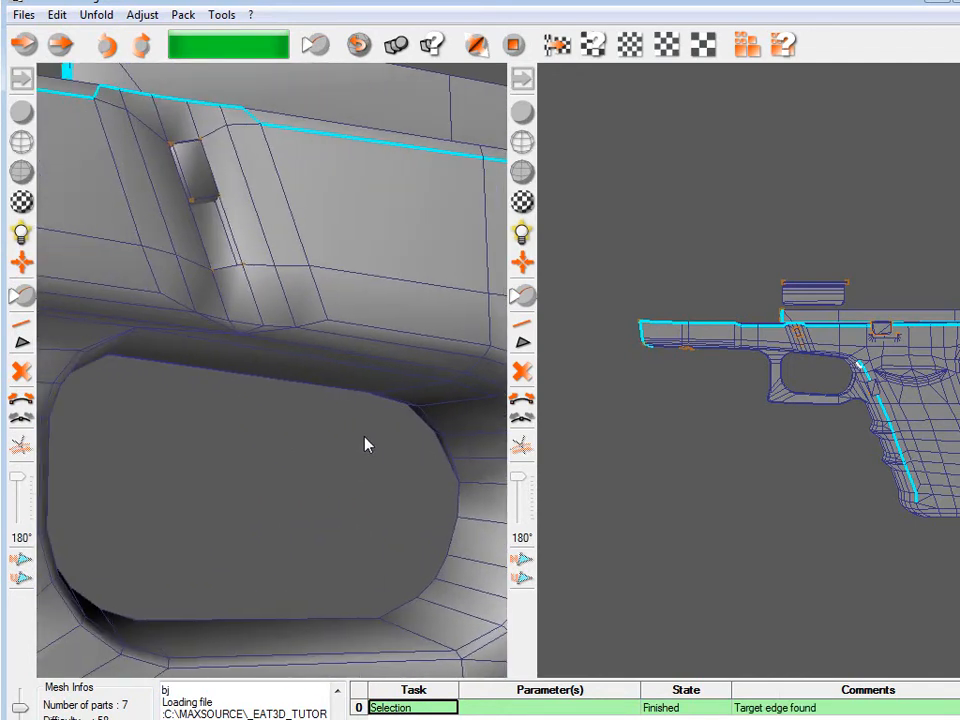
pyautogui.click(340, 333)
pyautogui.click(133, 294)
pyautogui.moveTo(133, 294); pyautogui.dragTo(279, 394, button='middle')
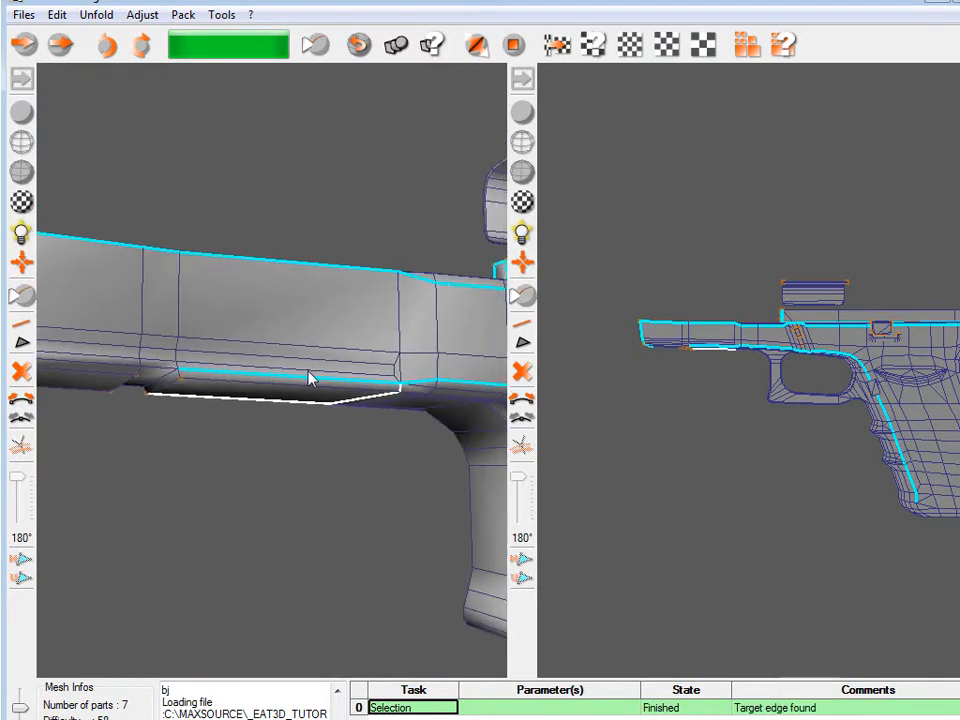
pyautogui.moveTo(363, 400); pyautogui.dragTo(350, 482, button='middle')
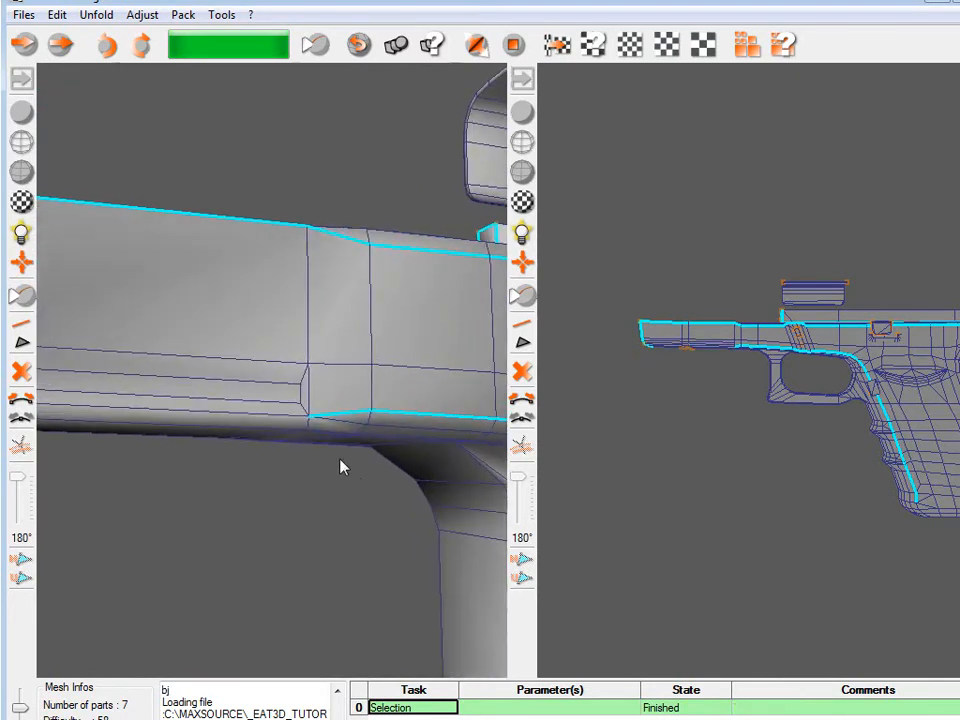
pyautogui.moveTo(311, 426); pyautogui.dragTo(289, 463, button='middle')
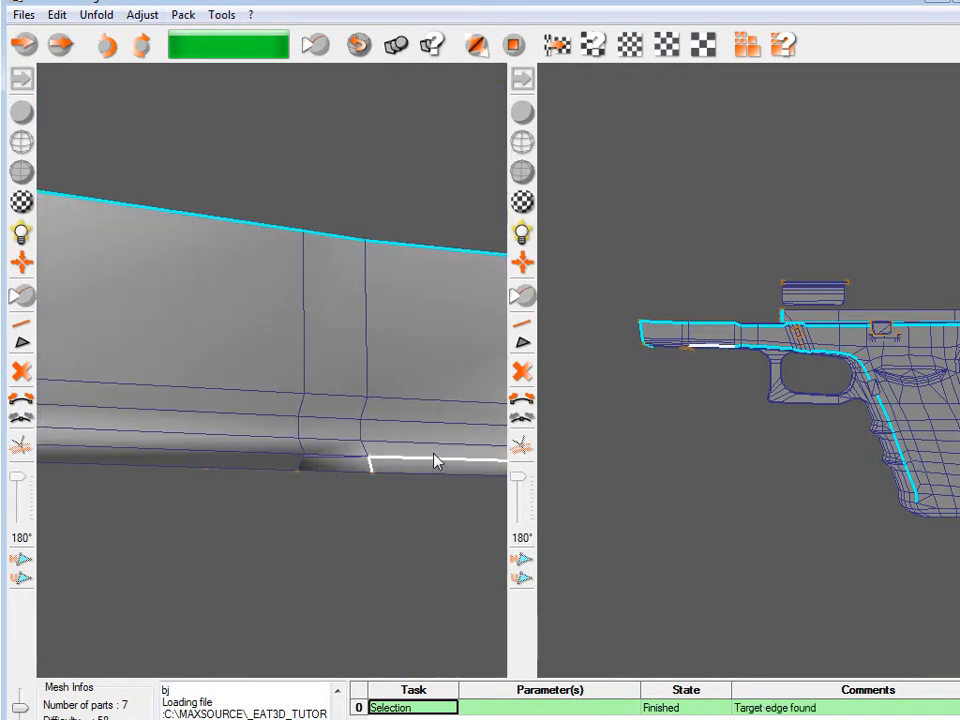
pyautogui.moveTo(414, 493); pyautogui.dragTo(268, 478, button='middle')
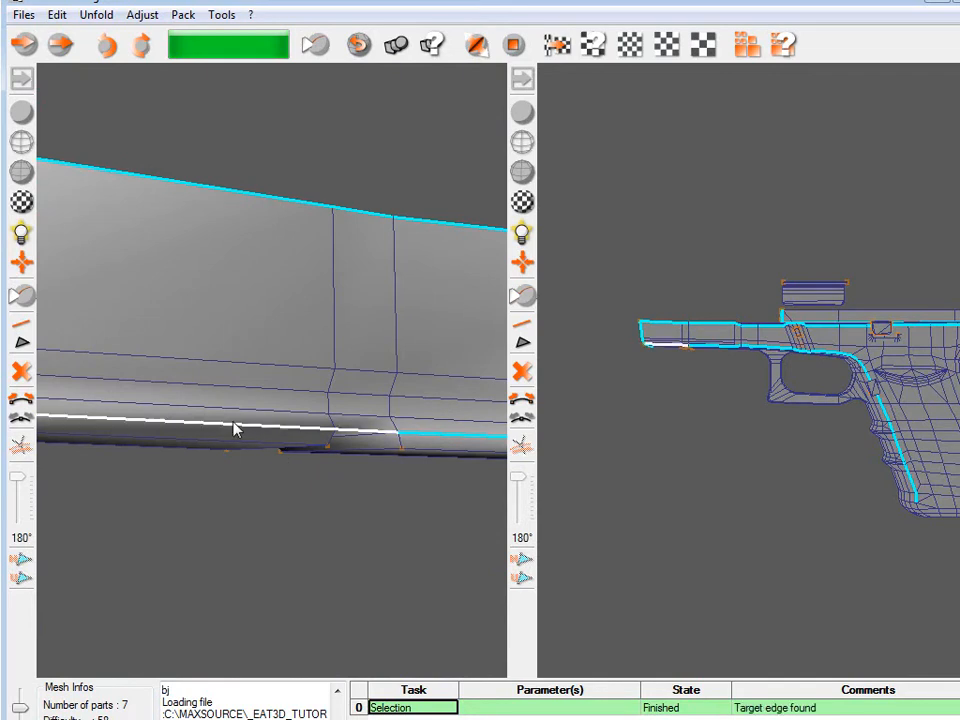
pyautogui.moveTo(229, 426); pyautogui.dragTo(96, 401, button='middle')
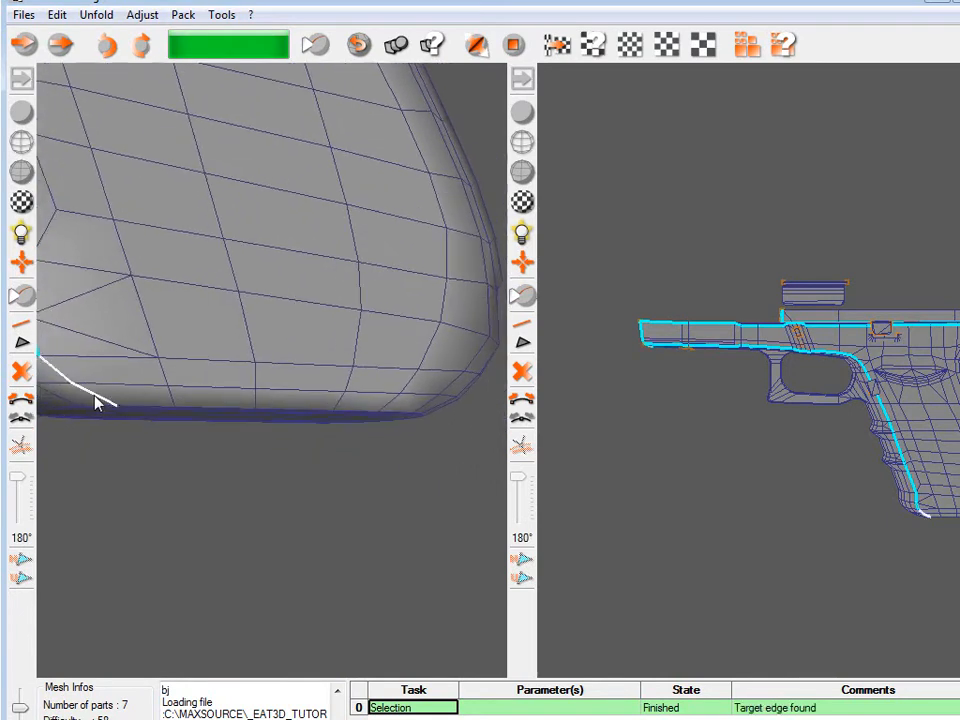
# Select the seam along the grip's base and up its rear side edge.
pyautogui.click(316, 415)
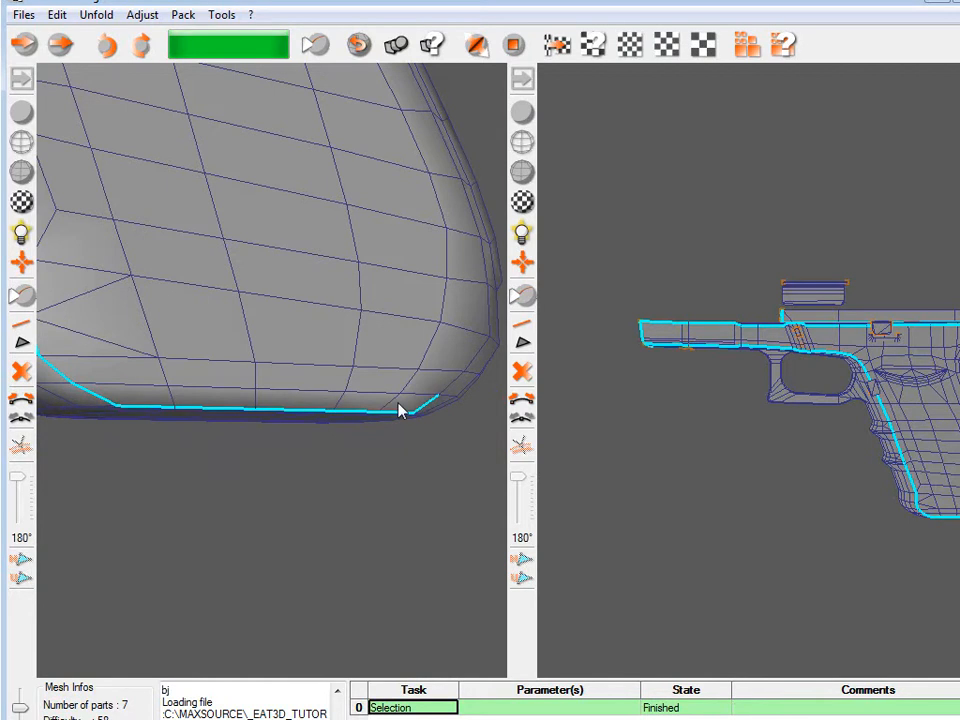
pyautogui.moveTo(405, 407); pyautogui.dragTo(328, 279, button='middle')
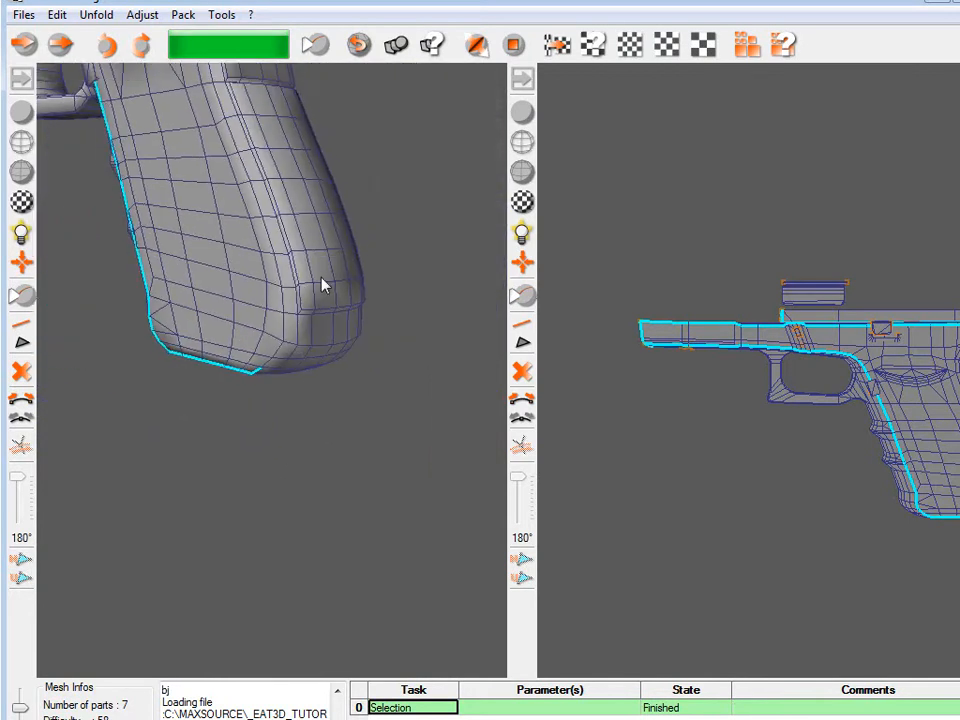
pyautogui.moveTo(188, 270); pyautogui.dragTo(259, 381, button='middle')
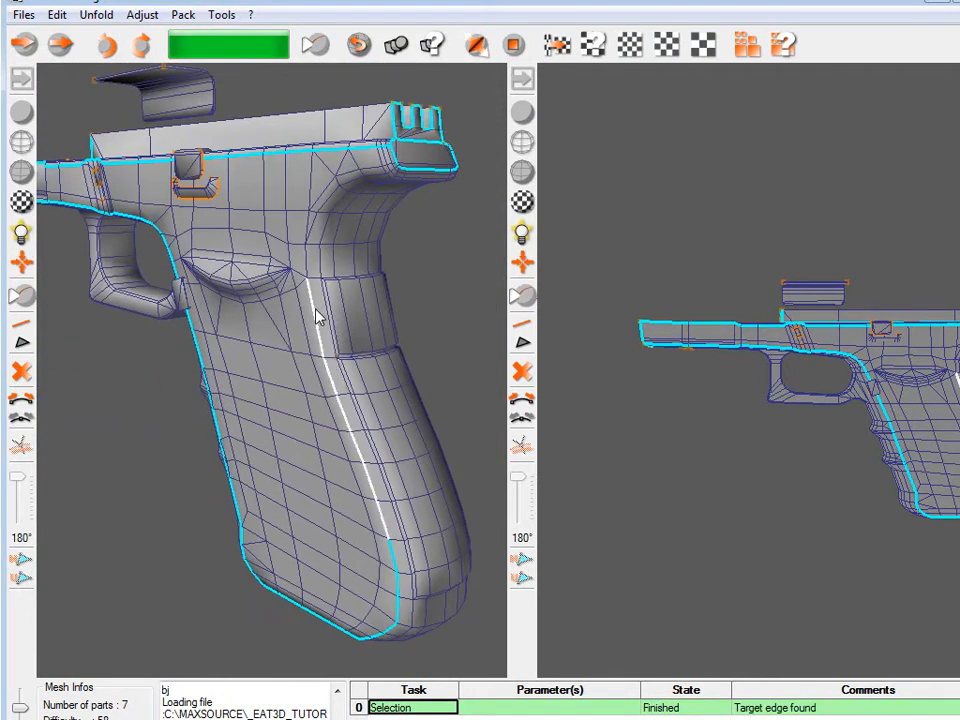
pyautogui.moveTo(313, 317); pyautogui.dragTo(318, 210, button='middle')
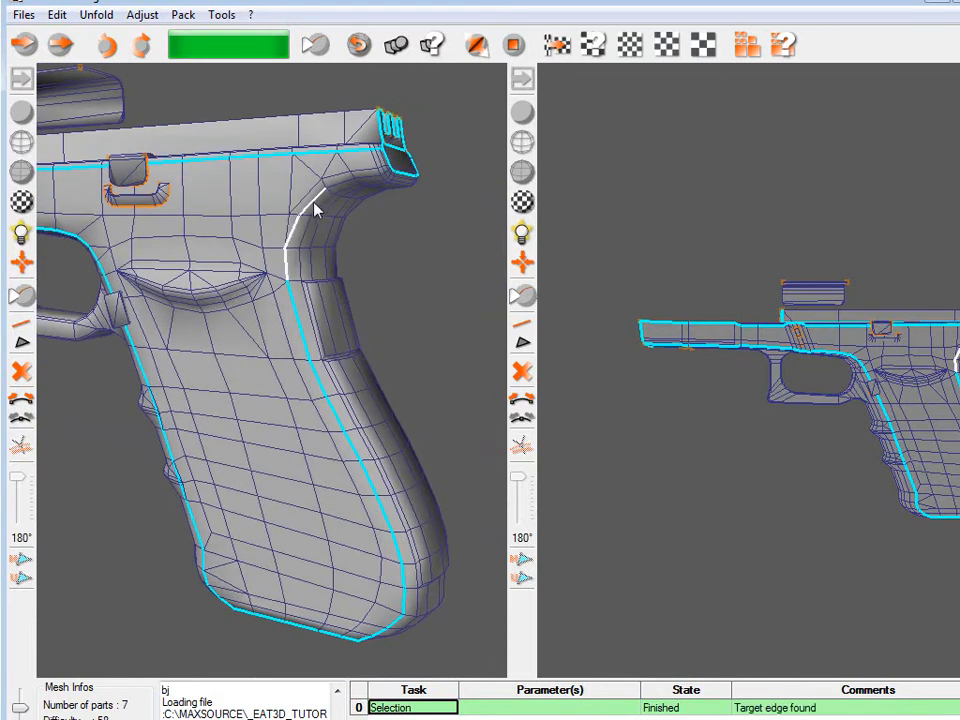
# Finish the seam up the grip's rear side edge and under the tang to the back plate's lower corner.
pyautogui.click(371, 187)
pyautogui.moveTo(373, 184); pyautogui.dragTo(281, 379, button='right')
pyautogui.moveTo(281, 379); pyautogui.dragTo(273, 372, button='middle')
pyautogui.moveTo(342, 228); pyautogui.dragTo(108, 276, button='middle')
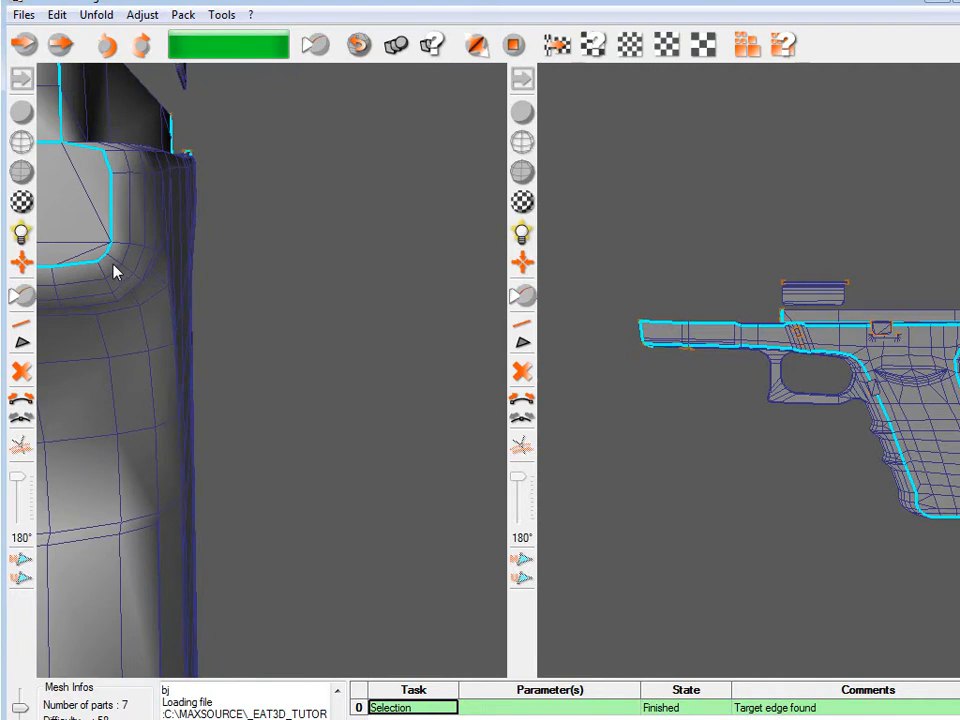
pyautogui.click(113, 265)
pyautogui.scroll(-3, 113, 265)
pyautogui.keyDown('alt'); pyautogui.moveTo(113, 265); pyautogui.dragTo(100, 303); pyautogui.keyUp('alt')
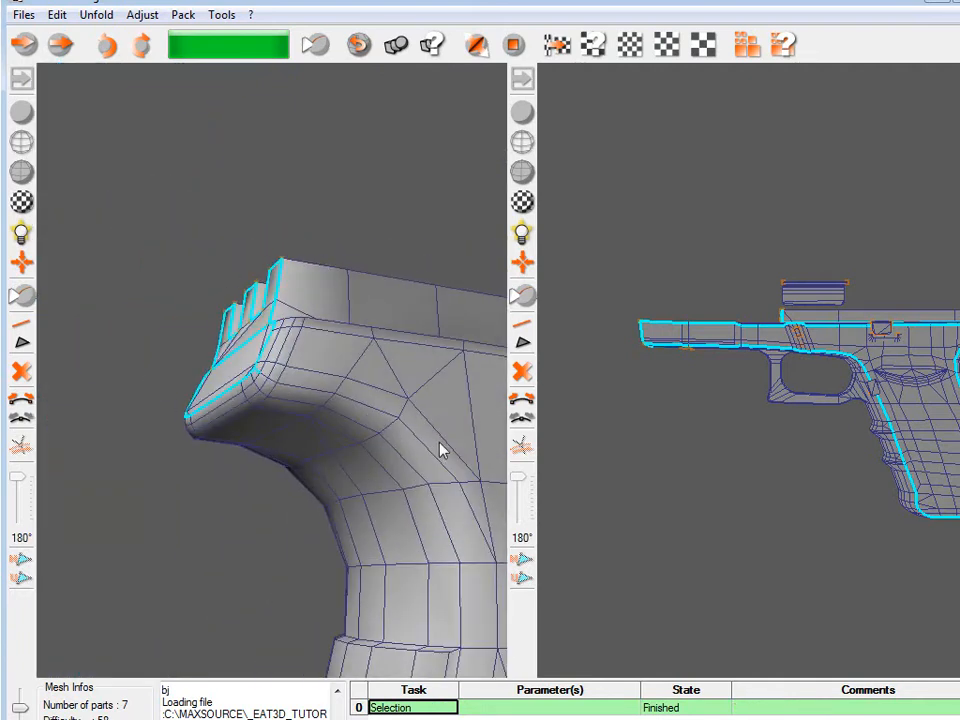
# On the grip's opposite side, select the seam from the tang down the rear side edge to the base.
pyautogui.click(427, 446)
pyautogui.keyDown('alt'); pyautogui.moveTo(405, 508); pyautogui.dragTo(342, 359, button='middle'); pyautogui.keyUp('alt')
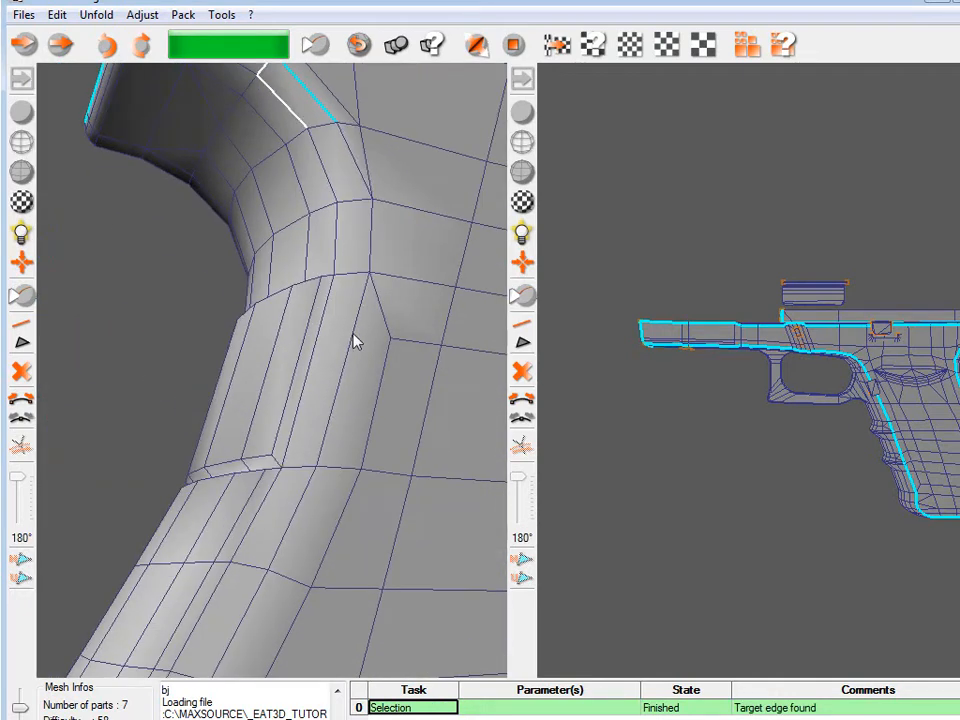
pyautogui.click(354, 306)
pyautogui.keyDown('alt'); pyautogui.moveTo(242, 474); pyautogui.dragTo(214, 268, button='middle'); pyautogui.keyUp('alt')
pyautogui.click(174, 250)
pyautogui.click(211, 263)
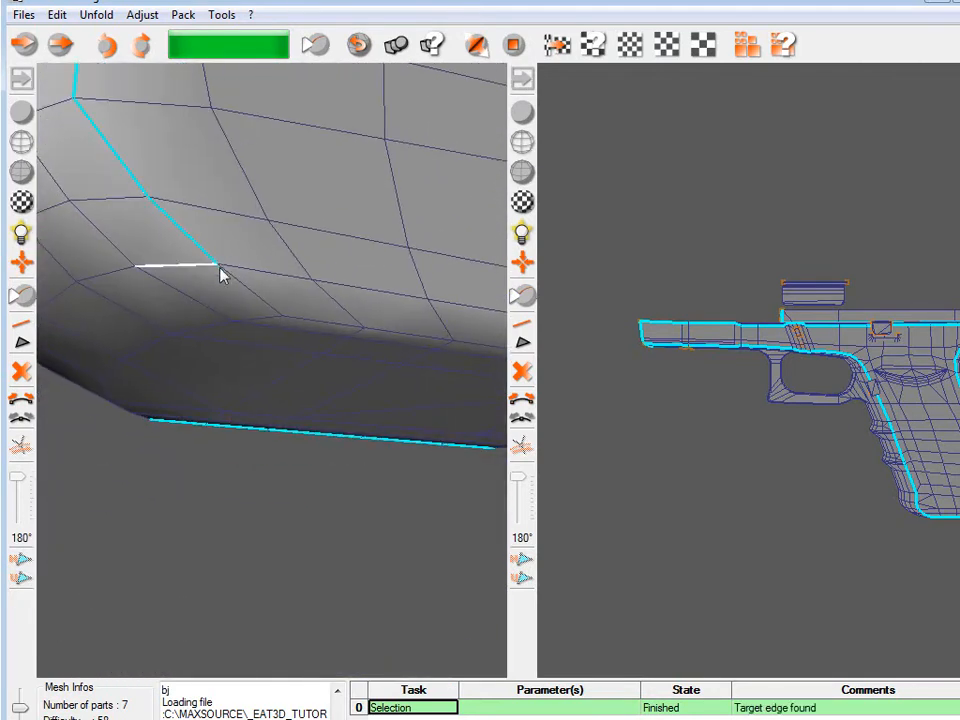
# Continue the opposite side's seam along the grip's base and around its front lower corner.
pyautogui.keyDown('alt'); pyautogui.moveTo(270, 304); pyautogui.dragTo(326, 388, button='middle'); pyautogui.keyUp('alt')
pyautogui.click(290, 311)
pyautogui.click(335, 241)
pyautogui.keyDown('alt'); pyautogui.moveTo(336, 247); pyautogui.dragTo(324, 345, button='right'); pyautogui.keyUp('alt')
pyautogui.keyDown('alt'); pyautogui.moveTo(324, 345); pyautogui.dragTo(262, 248, button='middle'); pyautogui.keyUp('alt')
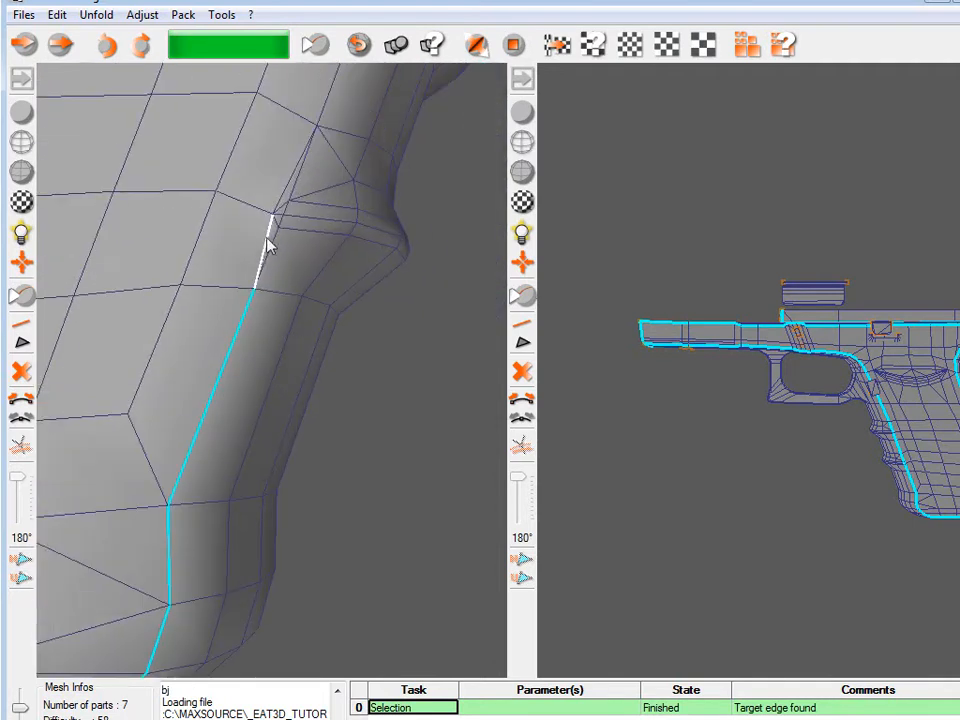
# Continue the opposite side's seam up the grip's front side edge, past the finger grooves, to the trigger guard.
pyautogui.click(298, 187)
pyautogui.keyDown('alt'); pyautogui.moveTo(302, 186); pyautogui.dragTo(253, 364, button='middle'); pyautogui.keyUp('alt')
pyautogui.click(244, 347)
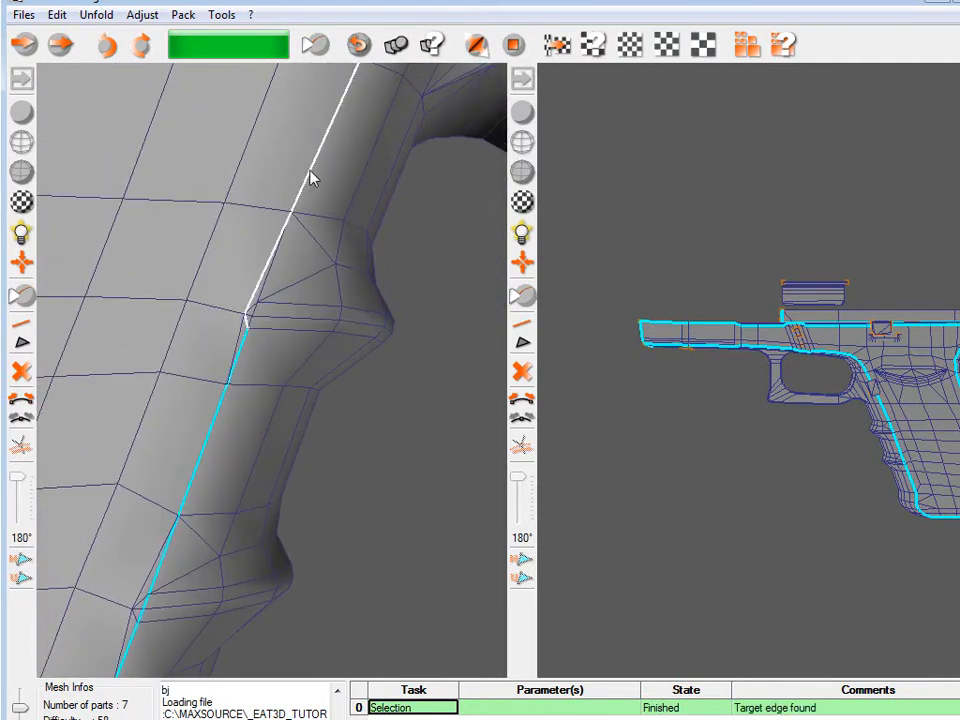
pyautogui.click(272, 283)
pyautogui.click(333, 146)
pyautogui.keyDown('alt'); pyautogui.moveTo(336, 144); pyautogui.dragTo(320, 310, button='middle'); pyautogui.keyUp('alt')
pyautogui.click(299, 307)
# Extend the opposite side's seam above the trigger guard opening and along the frame's lower side edge to its front end.
pyautogui.click(378, 236)
pyautogui.keyDown('alt'); pyautogui.moveTo(378, 236); pyautogui.dragTo(236, 313, button='middle'); pyautogui.keyUp('alt')
pyautogui.click(377, 268)
pyautogui.keyDown('alt'); pyautogui.moveTo(305, 300); pyautogui.dragTo(167, 341, button='middle'); pyautogui.keyUp('alt')
pyautogui.keyDown('alt'); pyautogui.moveTo(336, 322); pyautogui.dragTo(285, 454, button='middle'); pyautogui.keyUp('alt')
# Connect the opposite side's tang seam to the lower corner of the back plate outline.
pyautogui.keyDown('alt'); pyautogui.moveTo(312, 393); pyautogui.dragTo(378, 403, button='middle'); pyautogui.keyUp('alt')
pyautogui.click(313, 454)
pyautogui.click(281, 385)
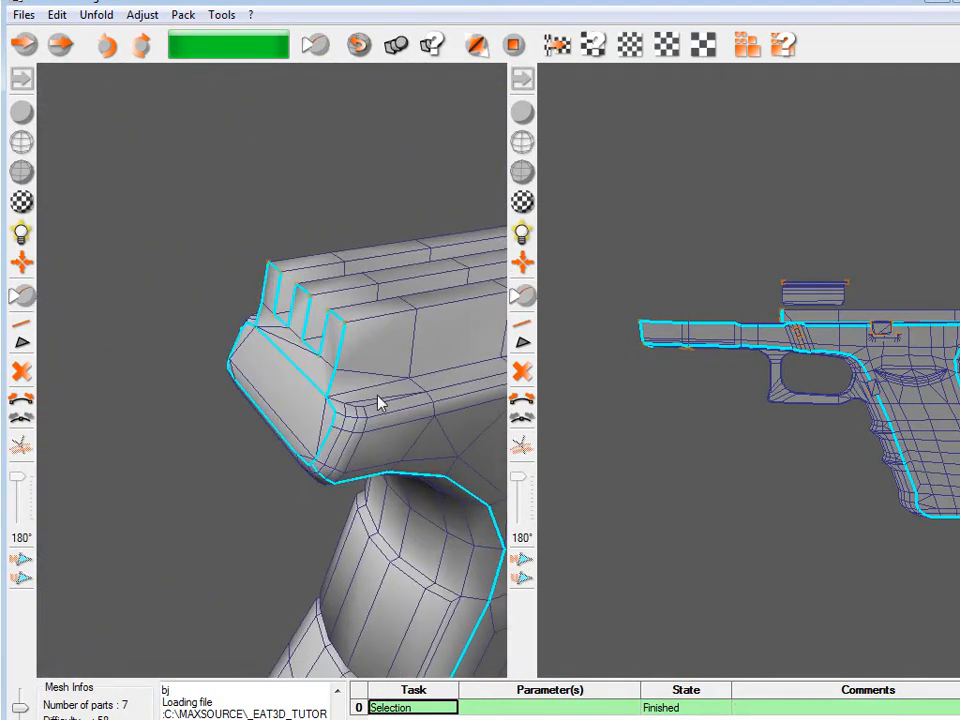
pyautogui.click(335, 432)
# Select the edges outlining the rectangular panel at the top of the grip's backstrap.
pyautogui.keyDown('alt'); pyautogui.moveTo(335, 432); pyautogui.dragTo(383, 400, button='middle'); pyautogui.keyUp('alt')
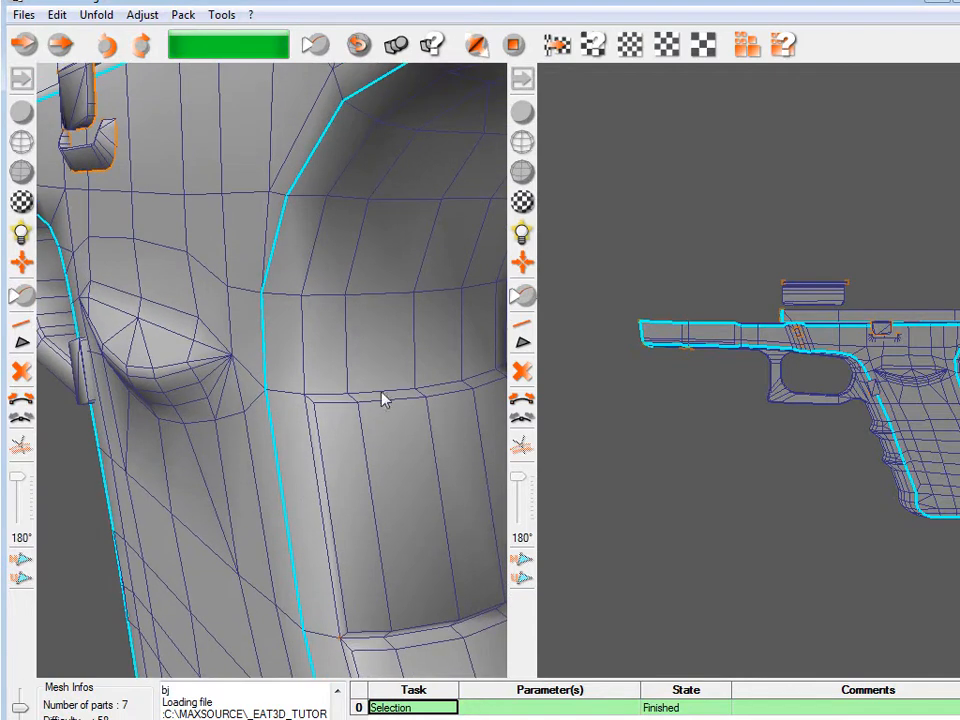
pyautogui.click(322, 482)
pyautogui.keyDown('alt'); pyautogui.moveTo(321, 482); pyautogui.dragTo(180, 504, button='middle'); pyautogui.keyUp('alt')
pyautogui.click(281, 486)
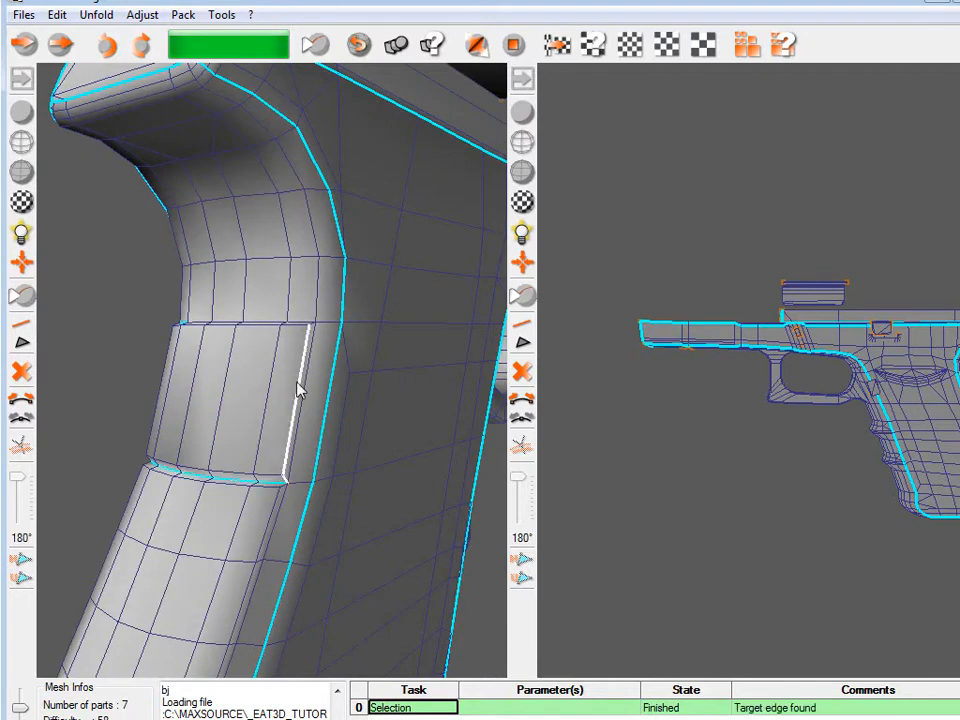
pyautogui.keyDown('alt'); pyautogui.moveTo(313, 380); pyautogui.dragTo(388, 446, button='middle'); pyautogui.keyUp('alt')
pyautogui.click(253, 495)
pyautogui.keyDown('alt'); pyautogui.moveTo(253, 495); pyautogui.dragTo(336, 461, button='middle'); pyautogui.keyUp('alt')
pyautogui.keyDown('alt'); pyautogui.moveTo(401, 422); pyautogui.dragTo(354, 392, button='middle'); pyautogui.keyUp('alt')
pyautogui.keyDown('alt'); pyautogui.moveTo(289, 413); pyautogui.dragTo(145, 312, button='middle'); pyautogui.keyUp('alt')
pyautogui.keyDown('alt'); pyautogui.moveTo(156, 366); pyautogui.dragTo(169, 424, button='middle'); pyautogui.keyUp('alt')
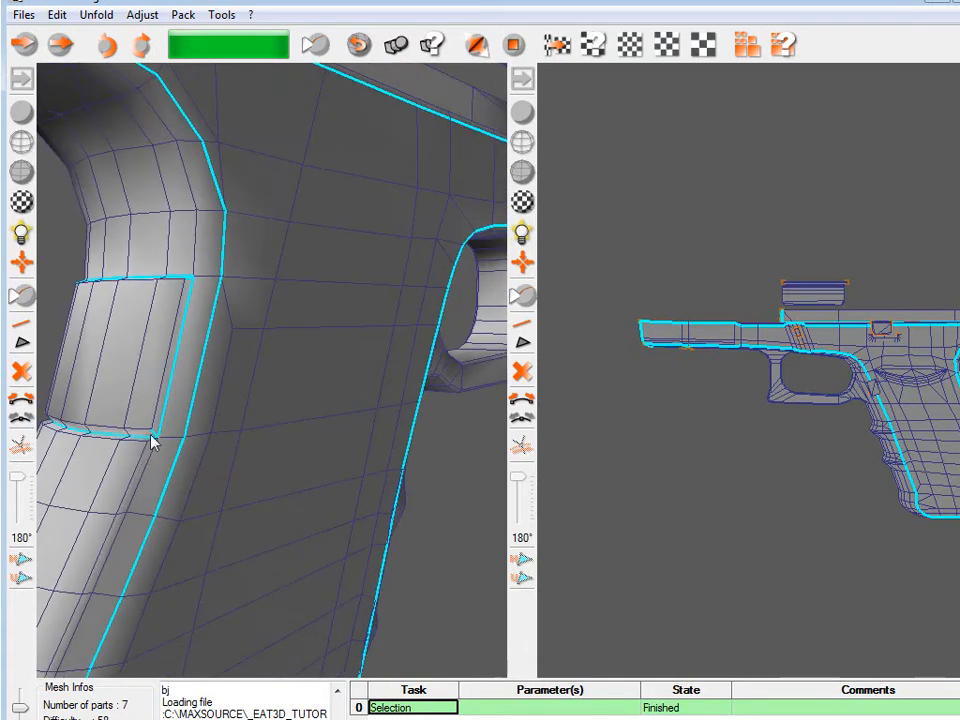
# Select the seam down the backstrap from the panel's lower corner and around the rim of the grip's base.
pyautogui.keyDown('alt'); pyautogui.moveTo(137, 497); pyautogui.dragTo(349, 523, button='middle'); pyautogui.keyUp('alt')
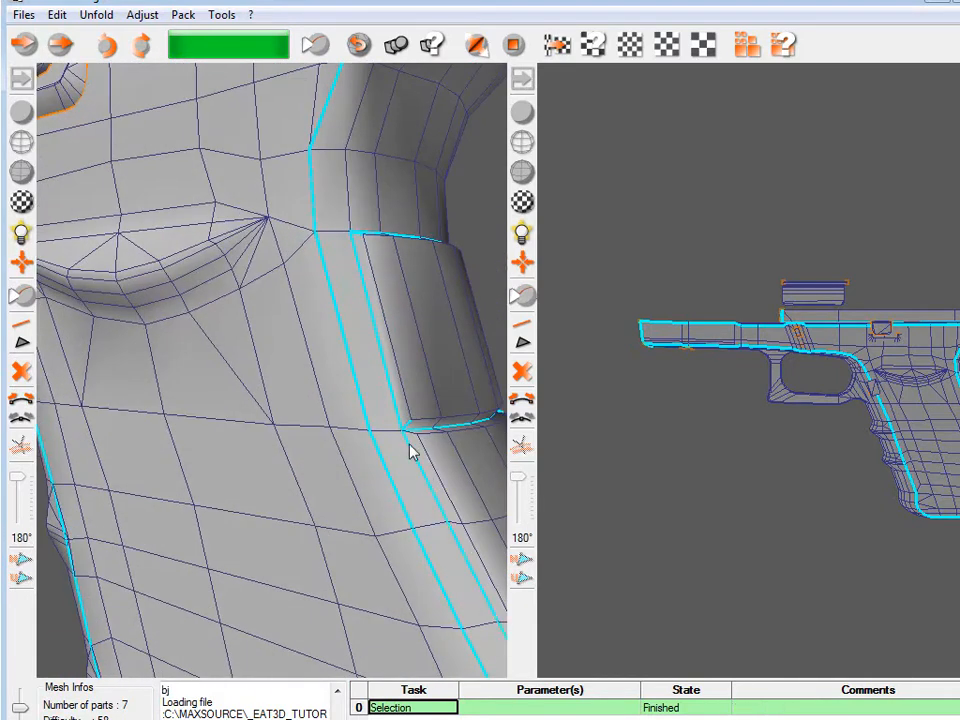
pyautogui.keyDown('alt'); pyautogui.moveTo(409, 439); pyautogui.dragTo(354, 381, button='middle'); pyautogui.keyUp('alt')
pyautogui.keyDown('alt'); pyautogui.moveTo(279, 454); pyautogui.dragTo(180, 543, button='middle'); pyautogui.keyUp('alt')
pyautogui.keyDown('alt'); pyautogui.moveTo(199, 501); pyautogui.dragTo(292, 480, button='middle'); pyautogui.keyUp('alt')
pyautogui.keyDown('alt'); pyautogui.moveTo(274, 529); pyautogui.dragTo(255, 361, button='middle'); pyautogui.keyUp('alt')
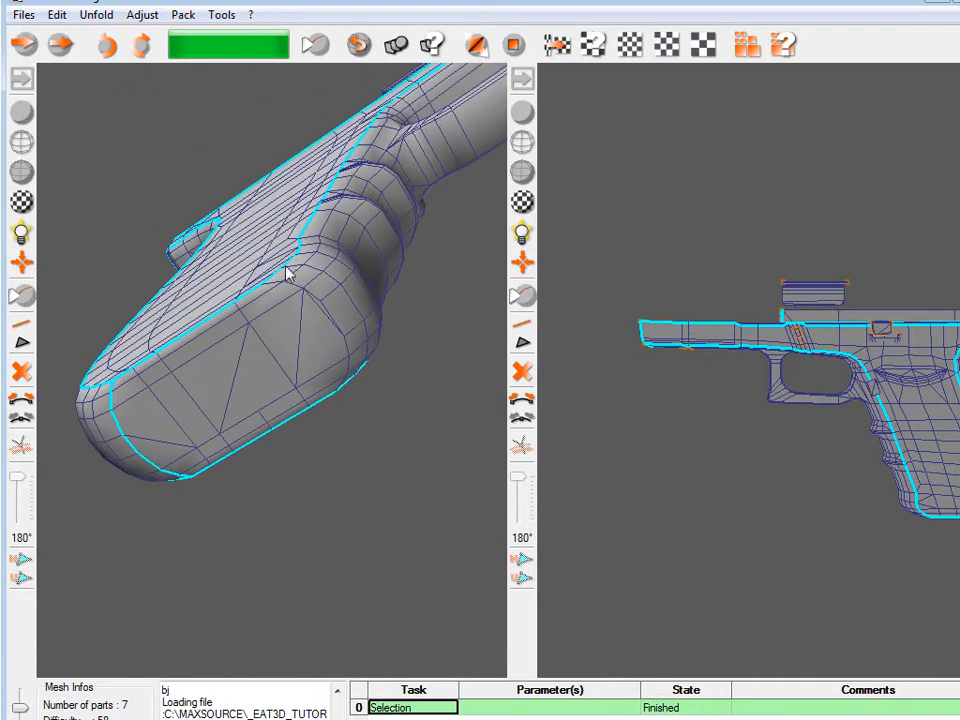
pyautogui.keyDown('alt'); pyautogui.moveTo(276, 285); pyautogui.dragTo(253, 349, button='middle'); pyautogui.keyUp('alt')
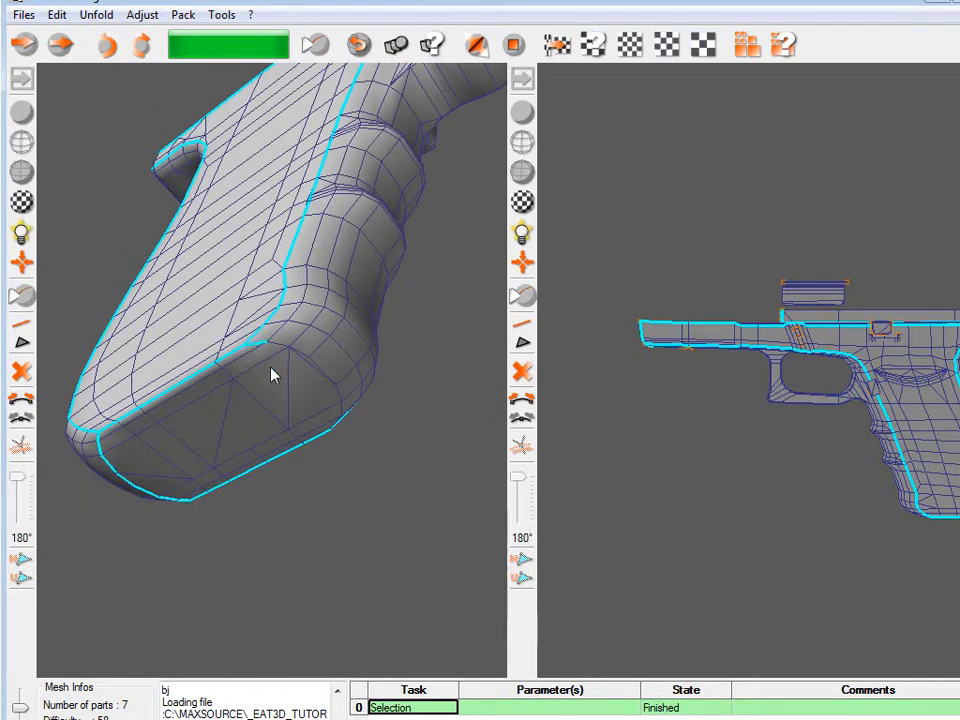
pyautogui.keyDown('alt'); pyautogui.moveTo(254, 343); pyautogui.dragTo(291, 491, button='right'); pyautogui.keyUp('alt')
pyautogui.click(406, 324)
pyautogui.keyDown('alt'); pyautogui.moveTo(400, 315); pyautogui.dragTo(254, 350, button='middle'); pyautogui.keyUp('alt')
# Select three crosswise seams across the grip's front, above and below the lower finger ridge and near the base.
pyautogui.click(281, 356)
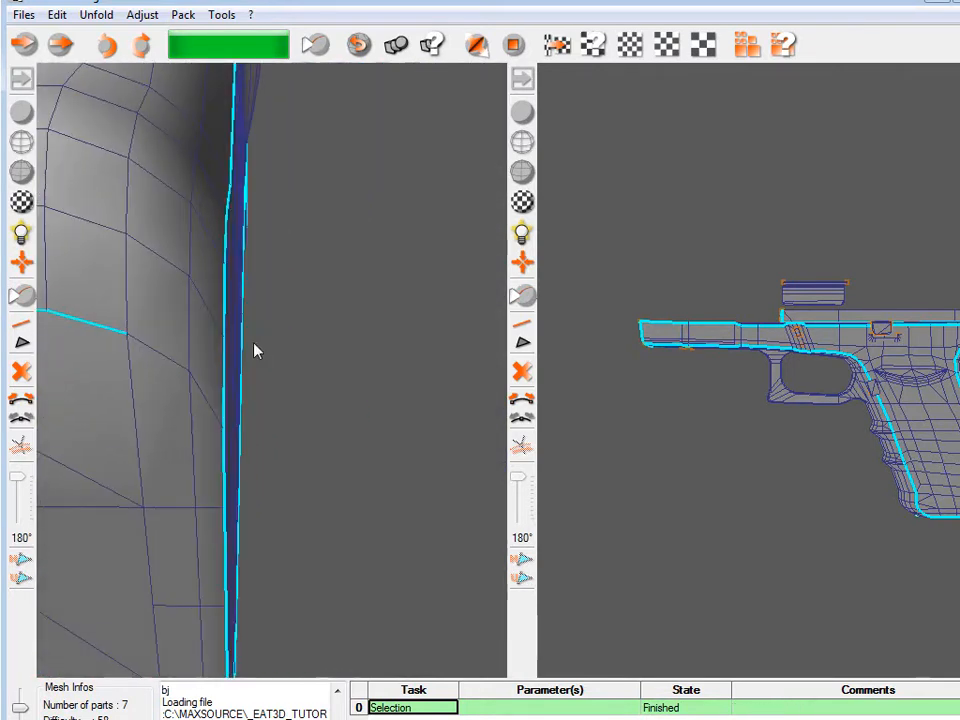
pyautogui.click(210, 405)
pyautogui.keyDown('alt'); pyautogui.moveTo(210, 405); pyautogui.dragTo(251, 377, button='middle'); pyautogui.keyUp('alt')
pyautogui.click(193, 371)
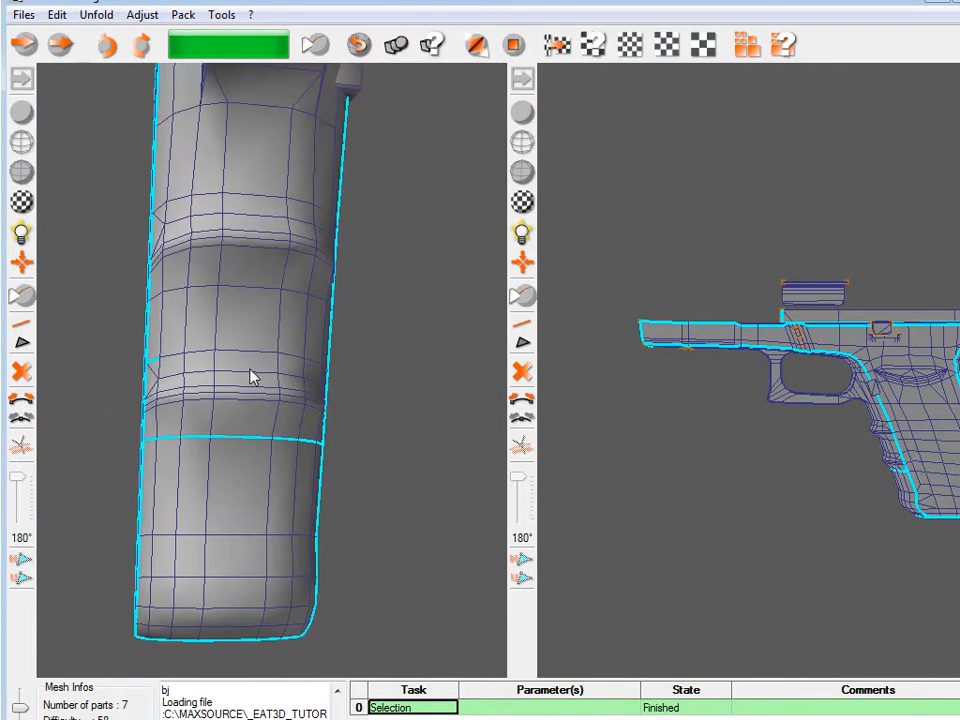
pyautogui.click(328, 370)
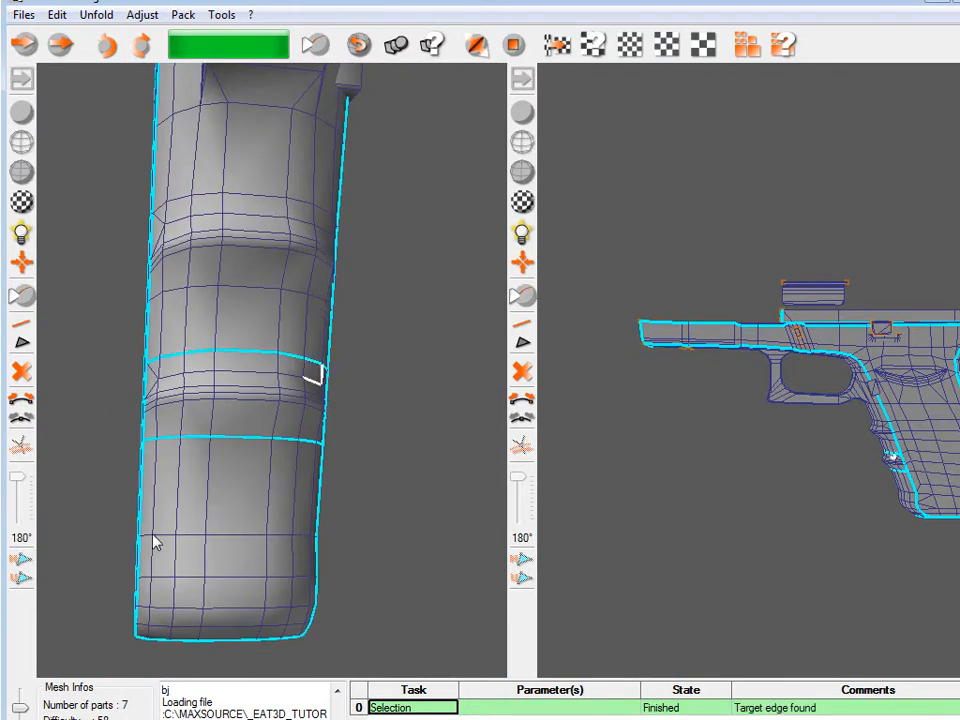
pyautogui.click(316, 541)
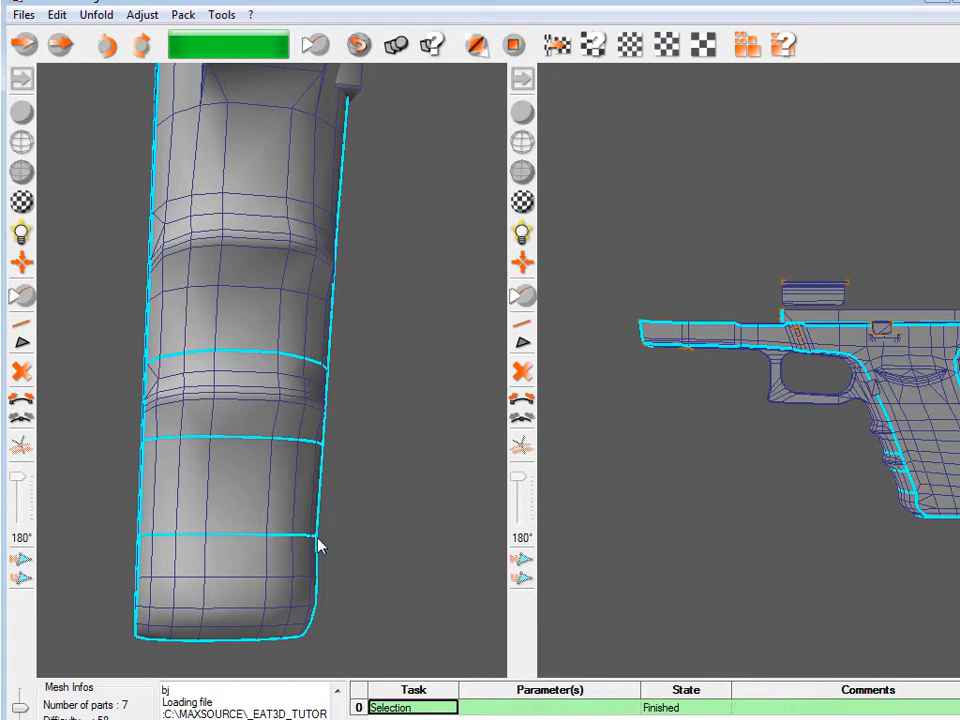
# Select two more crosswise seams across the grip's front, below and above the upper finger ridge.
pyautogui.moveTo(170, 483); pyautogui.dragTo(241, 461, button='middle')
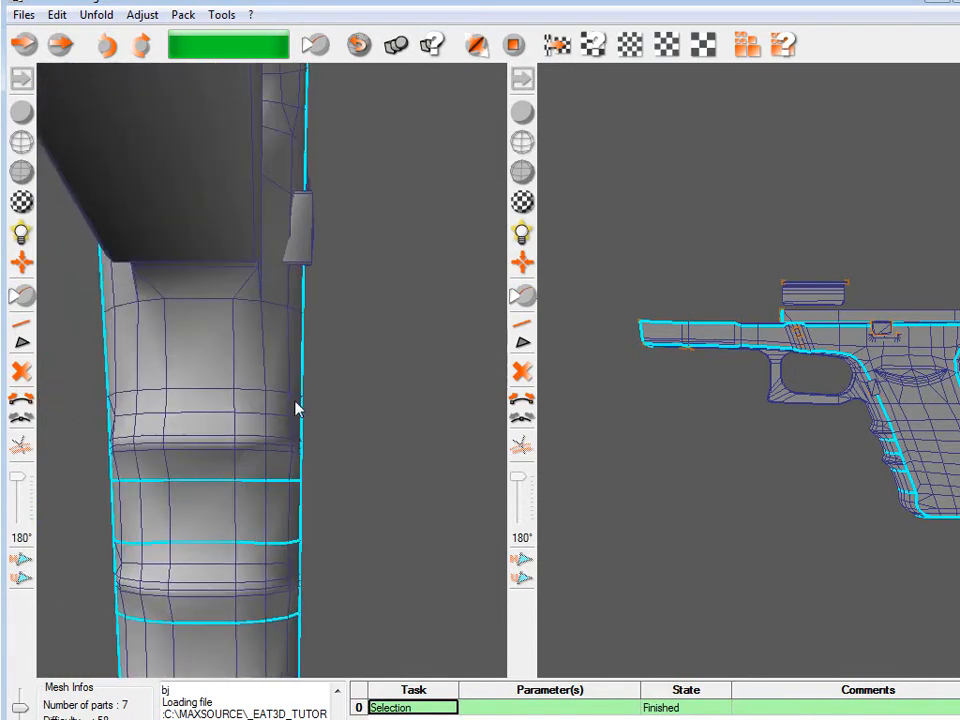
pyautogui.moveTo(300, 399); pyautogui.dragTo(335, 441, button='middle')
pyautogui.moveTo(311, 318); pyautogui.dragTo(322, 352, button='middle')
pyautogui.moveTo(322, 352); pyautogui.dragTo(251, 362, button='right')
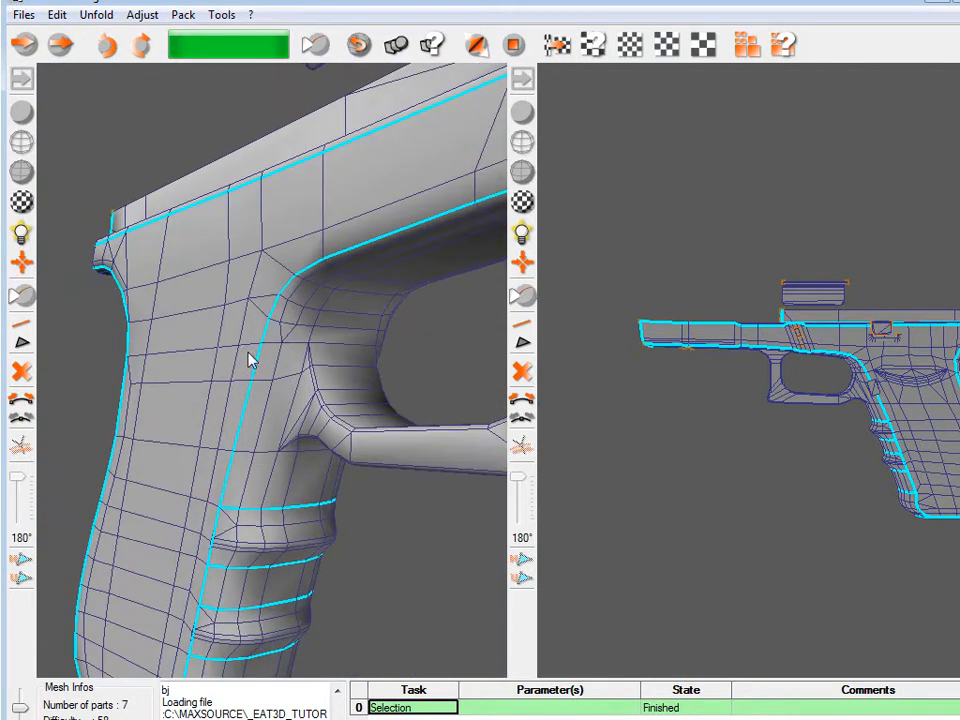
# Select the seam down one side of the trigger guard's rear joint and across its lower end on the grip.
pyautogui.moveTo(309, 366); pyautogui.dragTo(302, 399, button='middle')
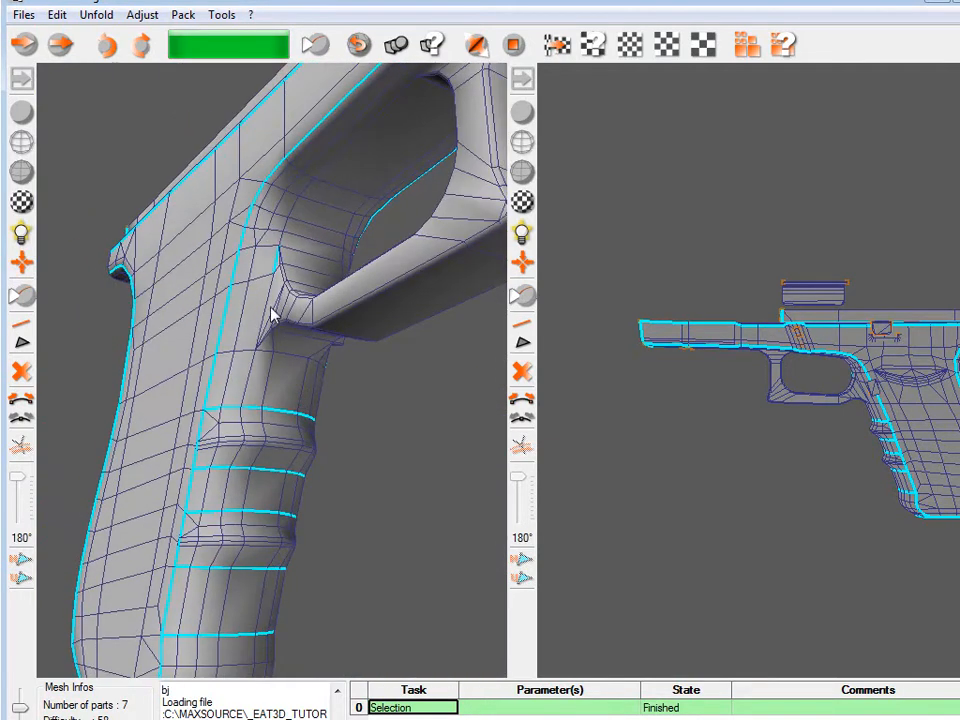
pyautogui.moveTo(276, 331); pyautogui.dragTo(289, 394, button='right')
pyautogui.moveTo(289, 394); pyautogui.dragTo(270, 372, button='middle')
pyautogui.moveTo(270, 372); pyautogui.dragTo(279, 486, button='right')
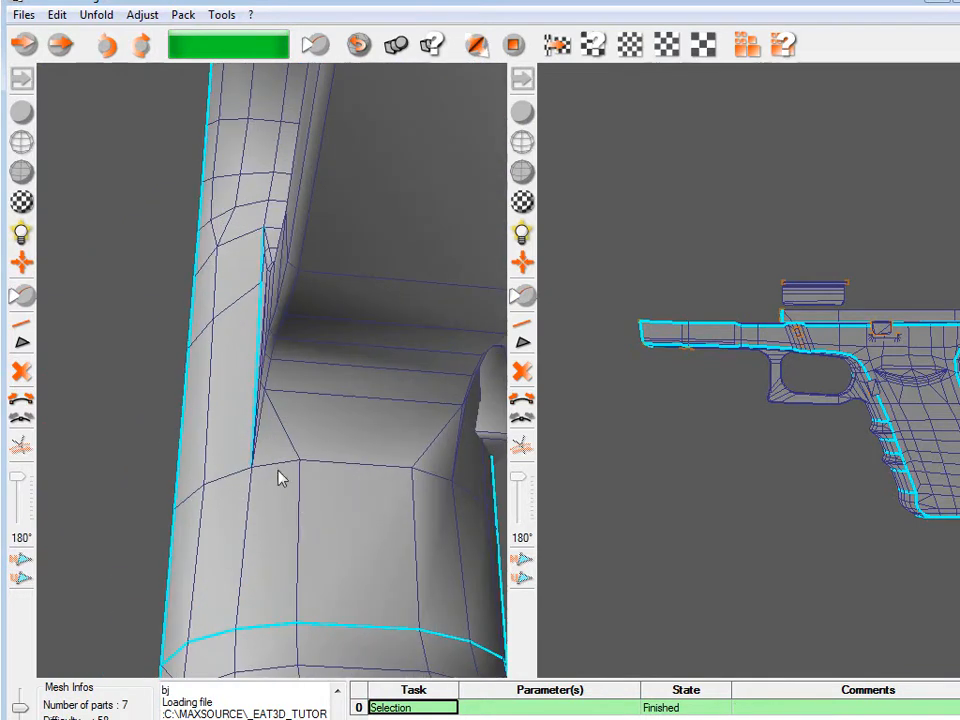
pyautogui.click(369, 465)
pyautogui.moveTo(369, 465); pyautogui.dragTo(343, 469, button='middle')
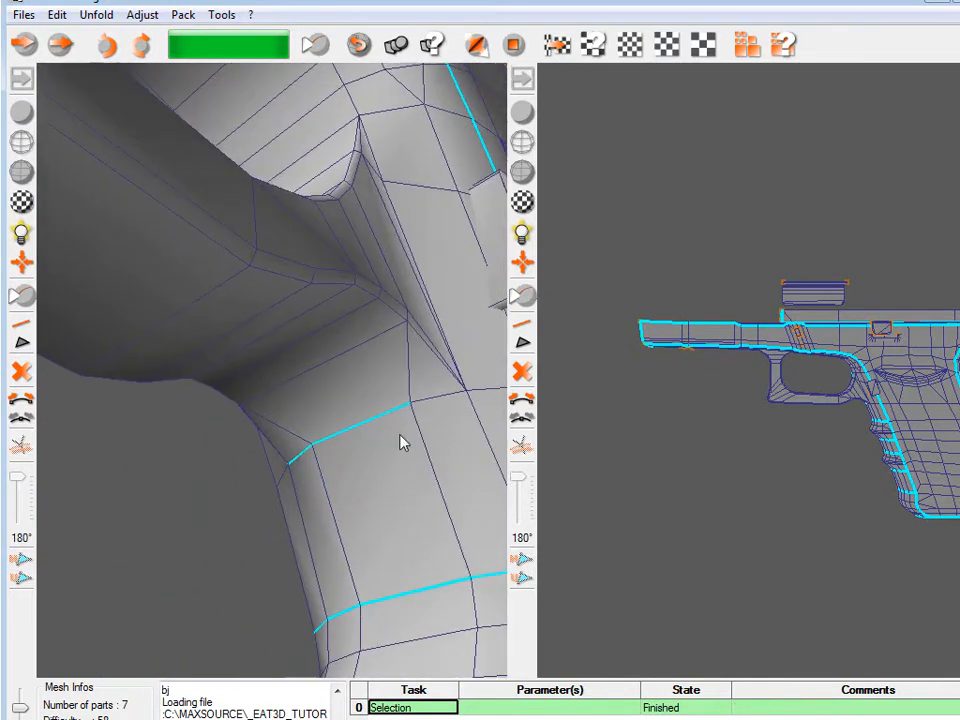
# Close the rear joint seam up the trigger guard's opposite side and across the top inside the opening.
pyautogui.click(443, 397)
pyautogui.moveTo(443, 397); pyautogui.dragTo(386, 199, button='middle')
pyautogui.click(347, 285)
pyautogui.click(392, 210)
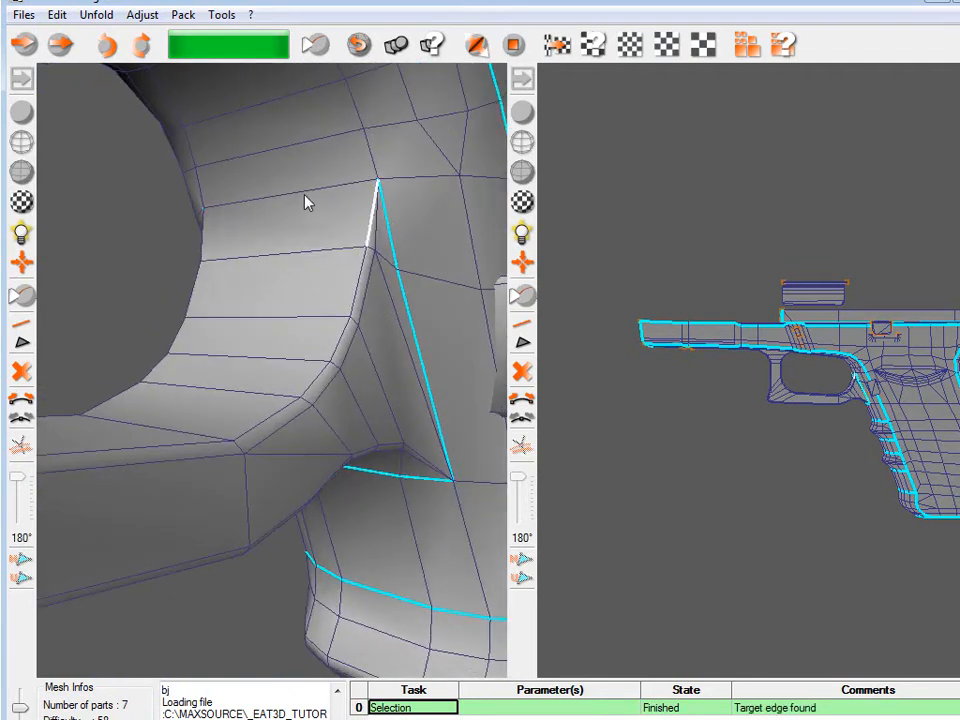
pyautogui.click(285, 202)
pyautogui.moveTo(285, 202); pyautogui.dragTo(421, 187, button='middle')
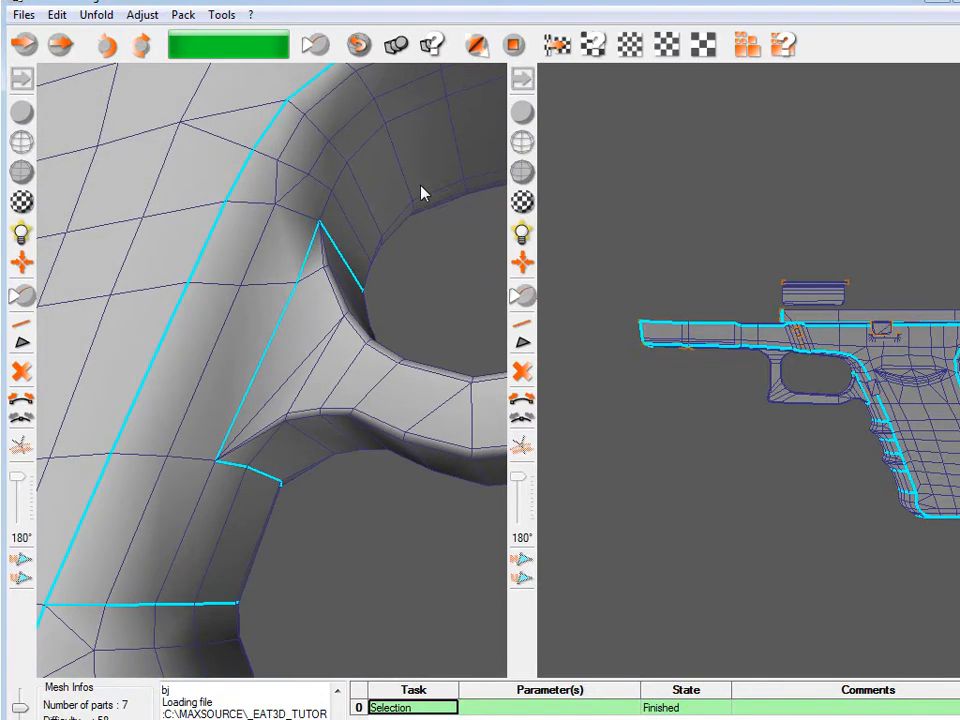
# Select the seam along one outer edge of the trigger guard, from the rear joint along its underside to the front.
pyautogui.click(276, 426)
pyautogui.moveTo(276, 428); pyautogui.dragTo(400, 536, button='middle')
pyautogui.click(394, 492)
pyautogui.moveTo(394, 492); pyautogui.dragTo(326, 454, button='middle')
pyautogui.click(388, 441)
pyautogui.moveTo(388, 441); pyautogui.dragTo(272, 505, button='middle')
pyautogui.click(251, 543)
# Continue the outer edge seam up the trigger guard's front post and along its joint with the frame.
pyautogui.click(225, 350)
pyautogui.moveTo(225, 350); pyautogui.dragTo(278, 338, button='middle')
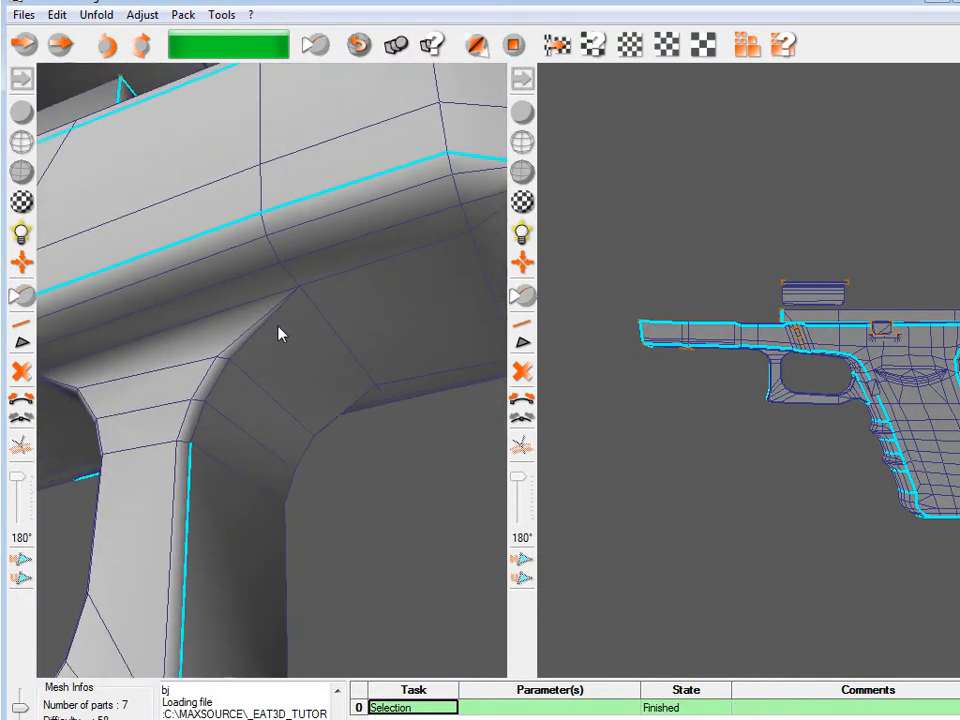
pyautogui.click(193, 326)
pyautogui.moveTo(193, 326); pyautogui.dragTo(345, 439, button='middle')
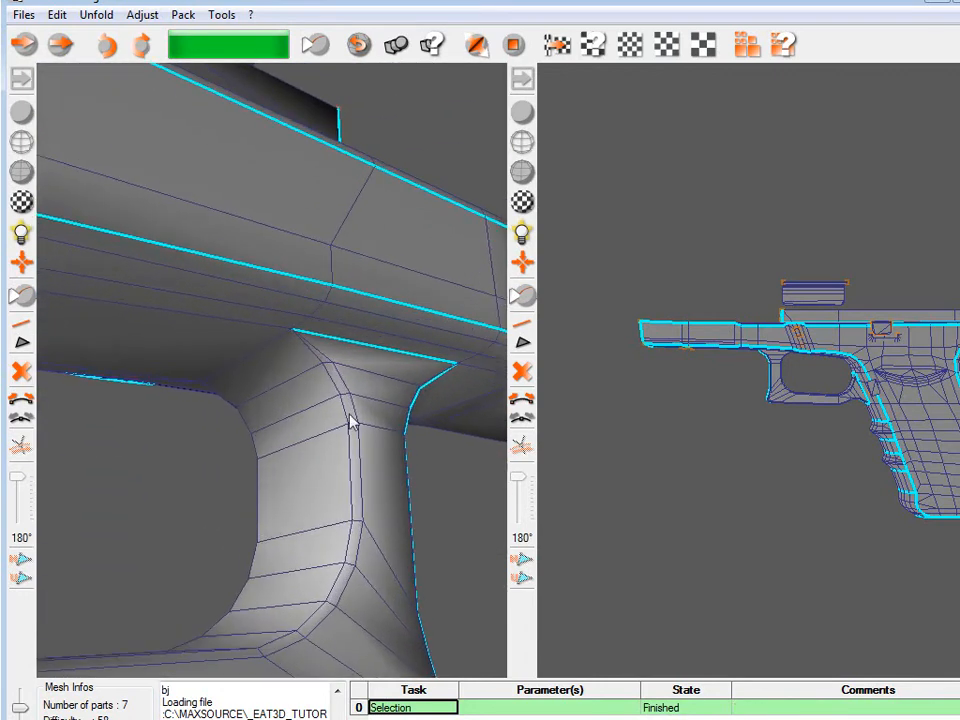
# Select the seam along one inner edge of the trigger guard opening, from the front post to the rear joint.
pyautogui.click(349, 560)
pyautogui.moveTo(351, 553); pyautogui.dragTo(307, 571, button='middle')
pyautogui.click(307, 571)
pyautogui.moveTo(191, 572); pyautogui.dragTo(281, 501, button='middle')
pyautogui.click(146, 306)
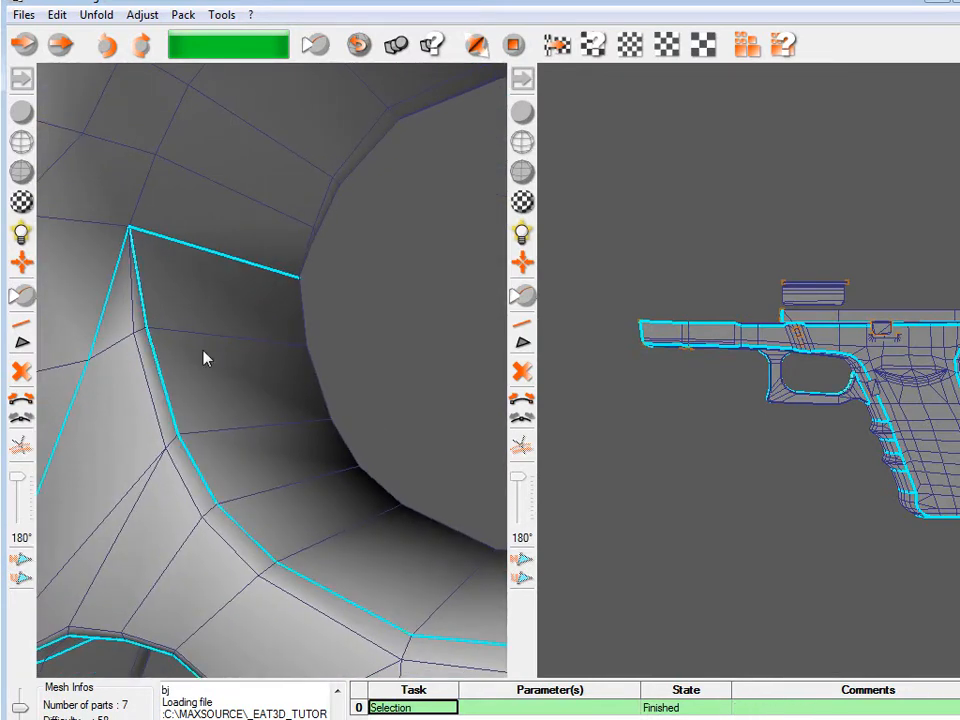
pyautogui.moveTo(308, 328); pyautogui.dragTo(163, 521, button='middle')
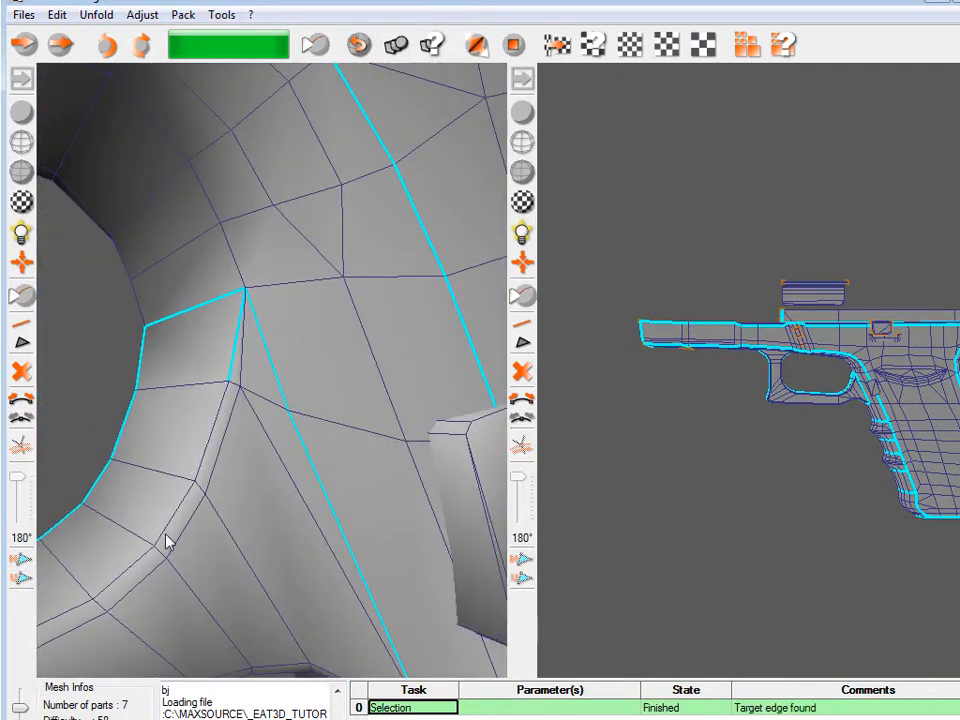
# Select the seam along the opening's other inner edge, from the rear joint up the front post to the frame.
pyautogui.scroll(3, 190, 490)
pyautogui.moveTo(207, 443)
pyautogui.mouseDown(button='middle')
pyautogui.moveTo(284, 524)
pyautogui.moveTo(183, 556)
pyautogui.moveTo(205, 467)
pyautogui.mouseUp(button='middle')
pyautogui.click(264, 533)
pyautogui.click(192, 298)
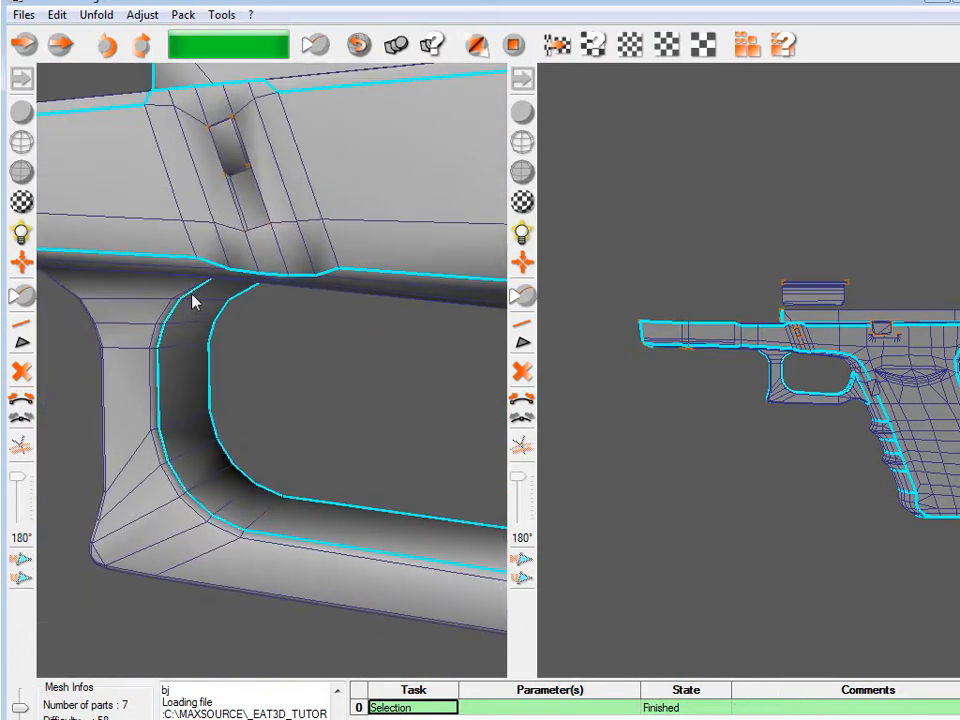
pyautogui.moveTo(176, 279); pyautogui.dragTo(178, 319, button='middle')
# Select the seam along the trigger guard's remaining outer edge, from the frame joint around the underside to the rear joint.
pyautogui.click(145, 197)
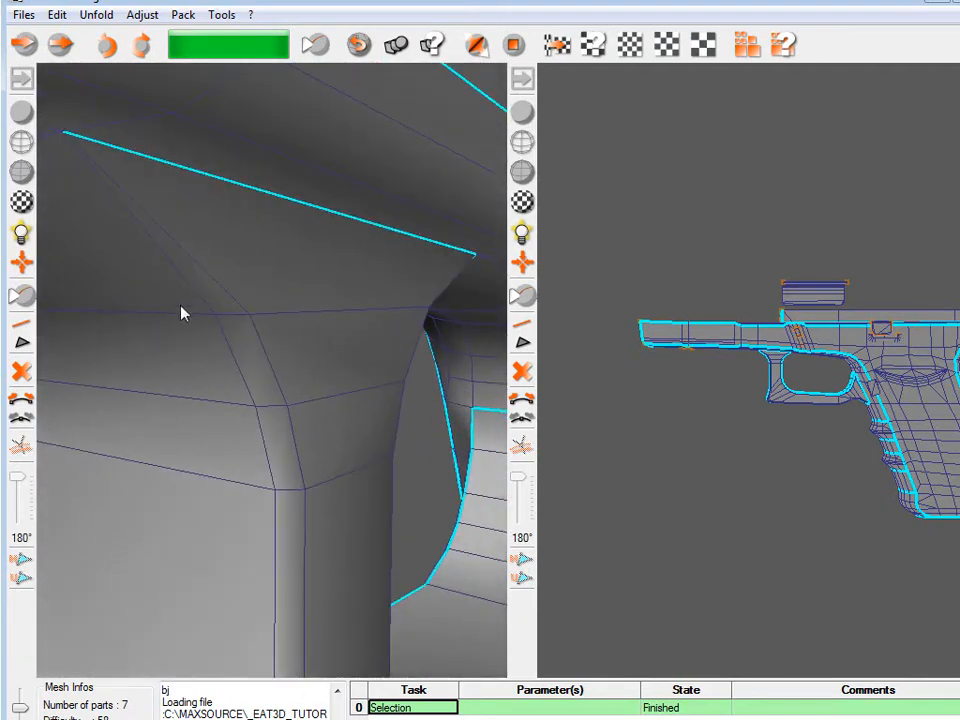
pyautogui.click(200, 305)
pyautogui.moveTo(279, 570); pyautogui.dragTo(268, 433, button='middle')
pyautogui.click(127, 281)
pyautogui.click(330, 425)
pyautogui.moveTo(343, 433); pyautogui.dragTo(221, 392, button='middle')
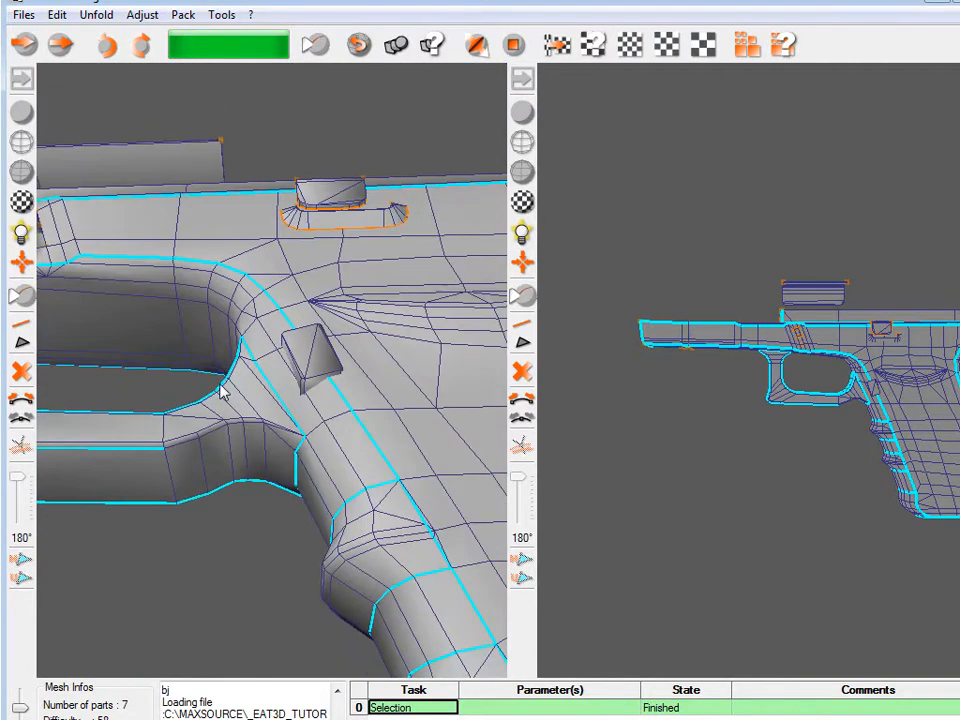
pyautogui.click(291, 437)
# Check the seams around the trigger guard's joints and the adjoining frame edges from several angles.
pyautogui.moveTo(250, 508); pyautogui.dragTo(521, 514, button='middle')
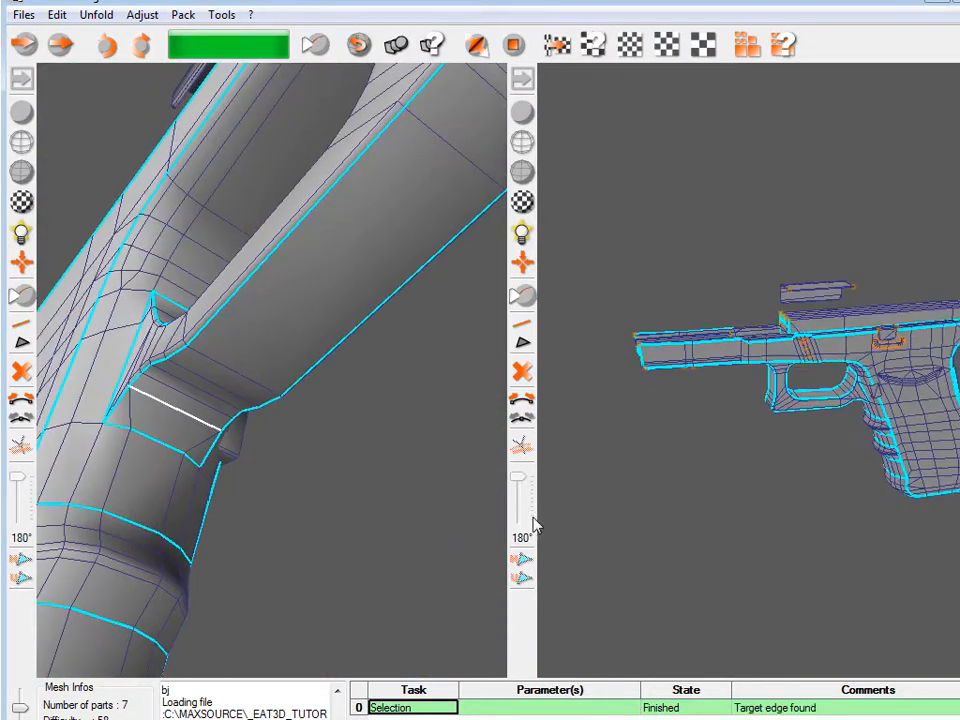
pyautogui.moveTo(422, 514); pyautogui.dragTo(405, 386, button='middle')
pyautogui.moveTo(251, 148); pyautogui.dragTo(305, 343, button='middle')
pyautogui.moveTo(297, 418); pyautogui.dragTo(261, 435, button='middle')
pyautogui.moveTo(156, 299)
pyautogui.mouseDown(button='right')
pyautogui.moveTo(161, 321)
pyautogui.moveTo(167, 304)
pyautogui.mouseUp(button='right')
pyautogui.moveTo(167, 304); pyautogui.dragTo(272, 332, button='middle')
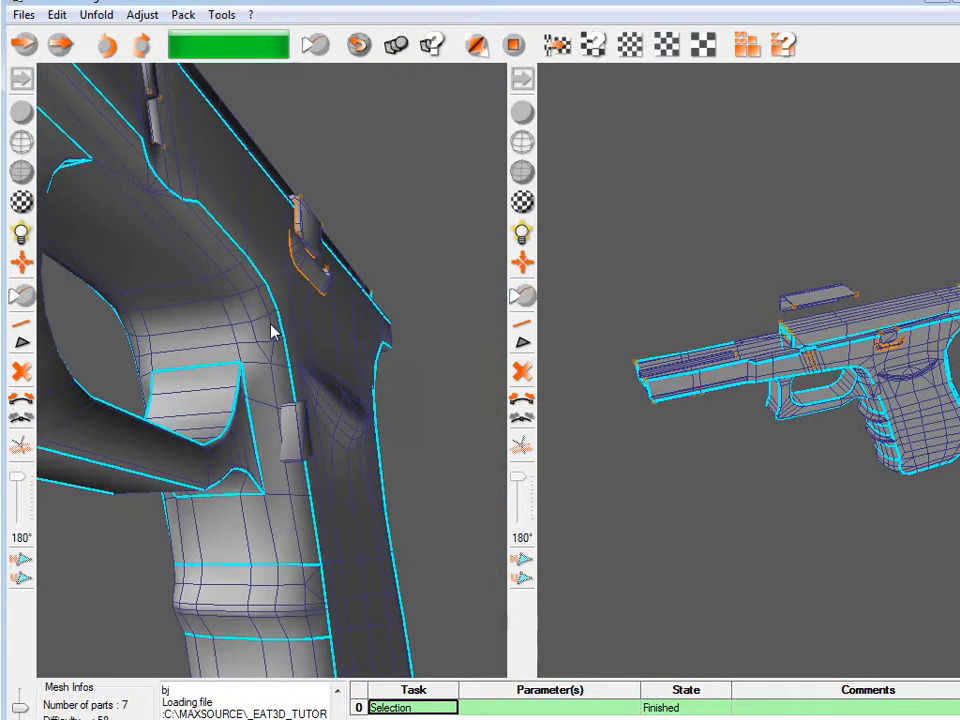
# Mark a seam across the front strap at the rear of the trigger guard opening.
pyautogui.moveTo(157, 349); pyautogui.dragTo(278, 350, button='middle')
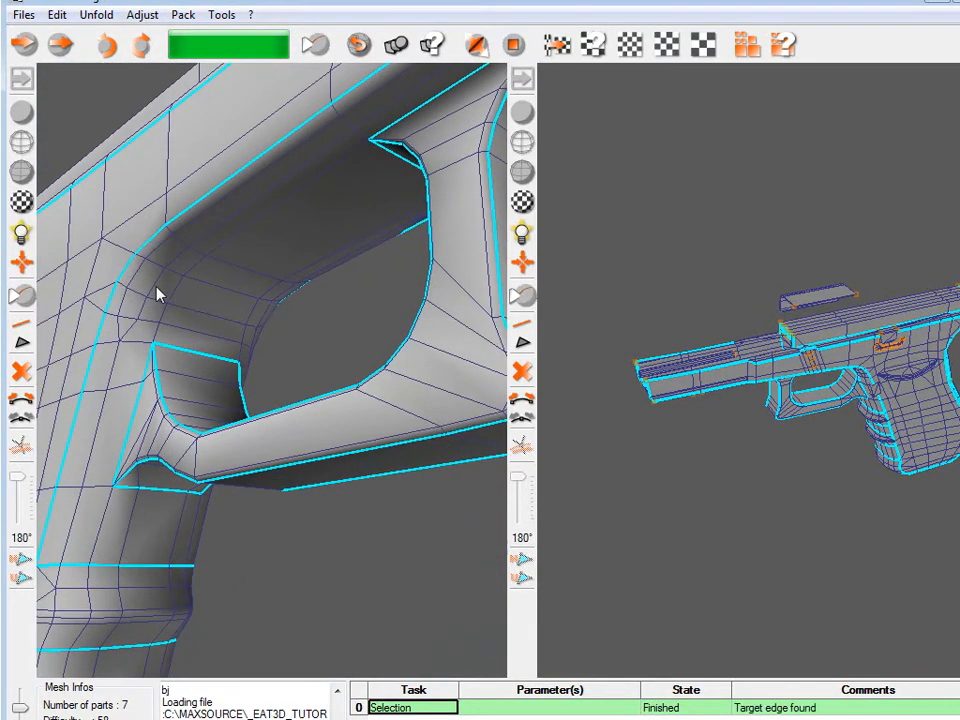
pyautogui.click(124, 293)
pyautogui.moveTo(124, 293); pyautogui.dragTo(225, 362, button='middle')
# Mark a seam across the lower end of the grip's backstrap, between its two side seams.
pyautogui.keyDown('alt'); pyautogui.moveTo(222, 358); pyautogui.dragTo(142, 535, button='right'); pyautogui.keyUp('alt')
pyautogui.moveTo(206, 537); pyautogui.dragTo(161, 364, button='middle')
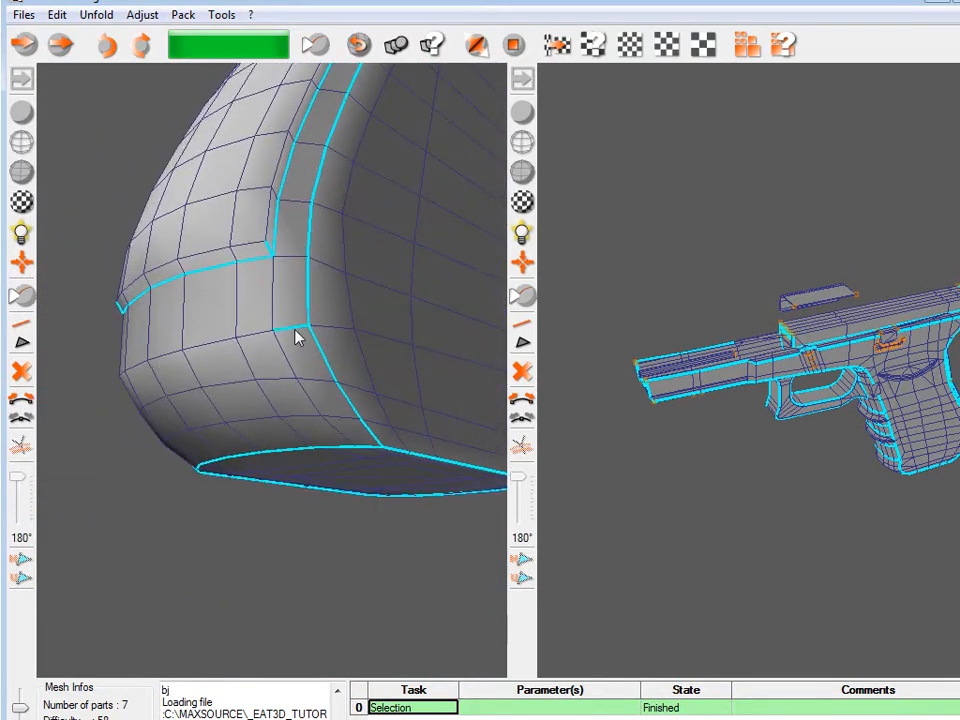
pyautogui.click(199, 354)
pyautogui.moveTo(199, 354); pyautogui.dragTo(252, 397, button='middle')
pyautogui.click(185, 357)
pyautogui.click(187, 356)
pyautogui.click(229, 359)
pyautogui.moveTo(227, 362); pyautogui.dragTo(172, 420, button='middle')
pyautogui.click(247, 364)
pyautogui.moveTo(250, 372); pyautogui.dragTo(283, 373, button='middle')
# Mark a seam across the upper backstrap, just below the overhanging tail of the frame.
pyautogui.moveTo(272, 321); pyautogui.dragTo(342, 279, button='middle')
pyautogui.click(445, 228)
pyautogui.moveTo(342, 279); pyautogui.dragTo(390, 321, button='right')
pyautogui.moveTo(390, 321); pyautogui.dragTo(297, 362, button='middle')
pyautogui.moveTo(297, 362); pyautogui.dragTo(219, 424, button='right')
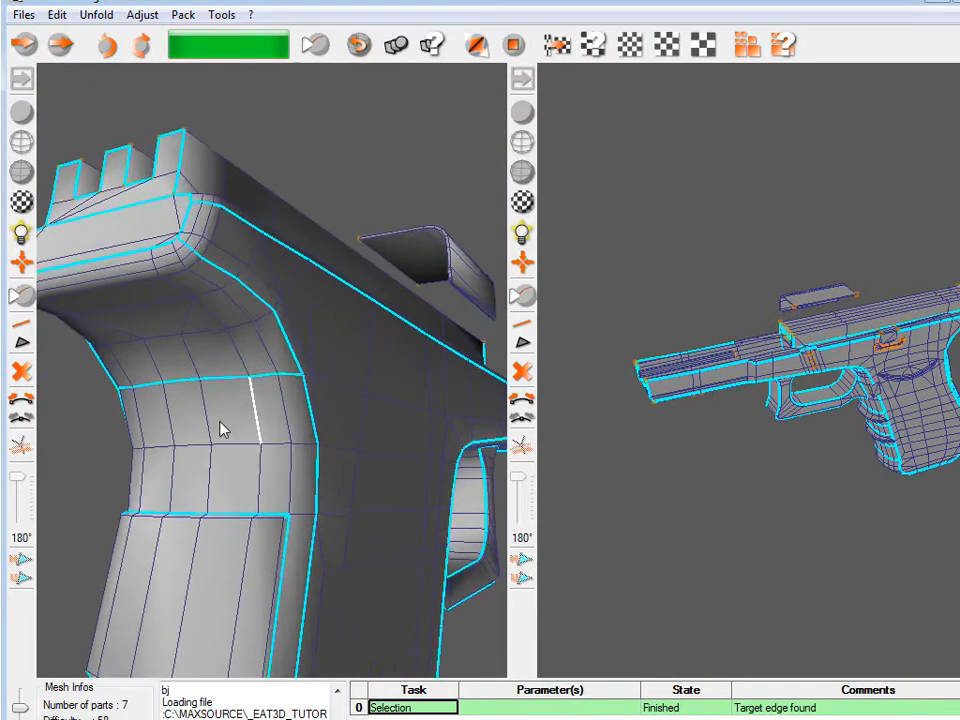
# Mark a seam along the underside edge of the frame's overhanging tail.
pyautogui.moveTo(219, 424); pyautogui.dragTo(255, 373, button='middle')
pyautogui.moveTo(255, 373); pyautogui.dragTo(189, 429, button='right')
pyautogui.moveTo(189, 429); pyautogui.dragTo(238, 391, button='middle')
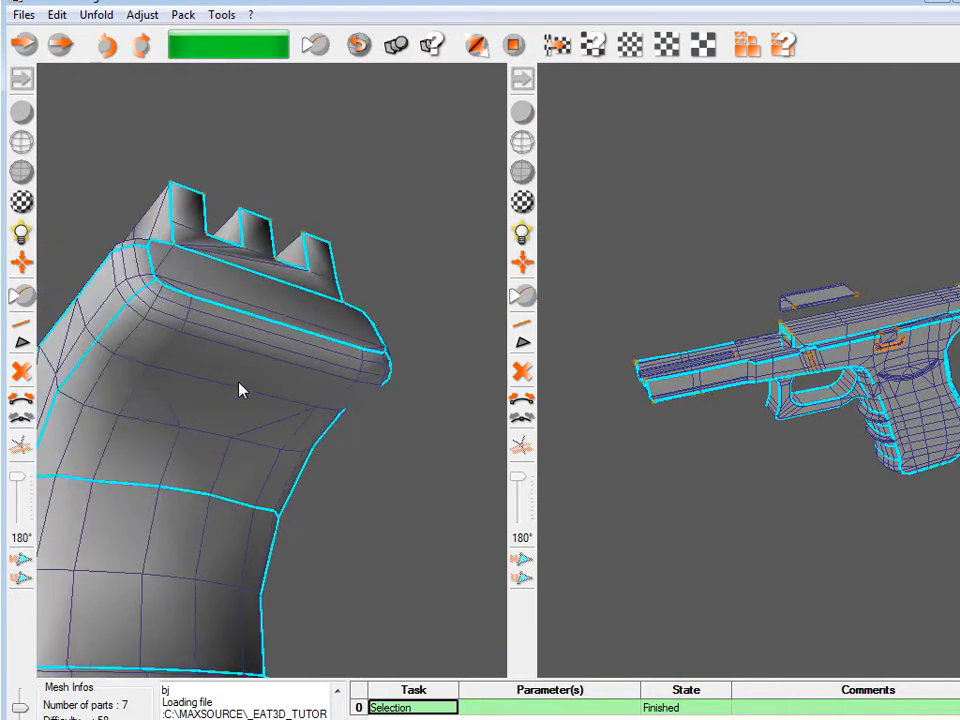
pyautogui.moveTo(238, 391); pyautogui.dragTo(270, 418, button='right')
pyautogui.moveTo(270, 403); pyautogui.dragTo(419, 369, button='middle')
pyautogui.click(431, 314)
pyautogui.moveTo(400, 305); pyautogui.dragTo(441, 334, button='middle')
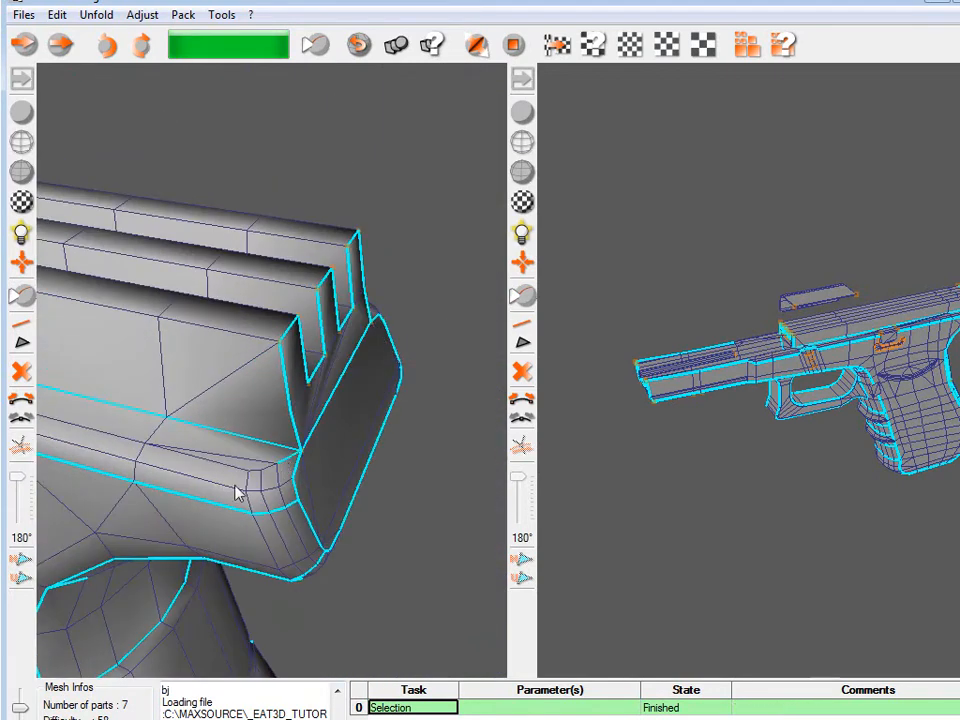
pyautogui.moveTo(251, 508); pyautogui.dragTo(185, 308, button='middle')
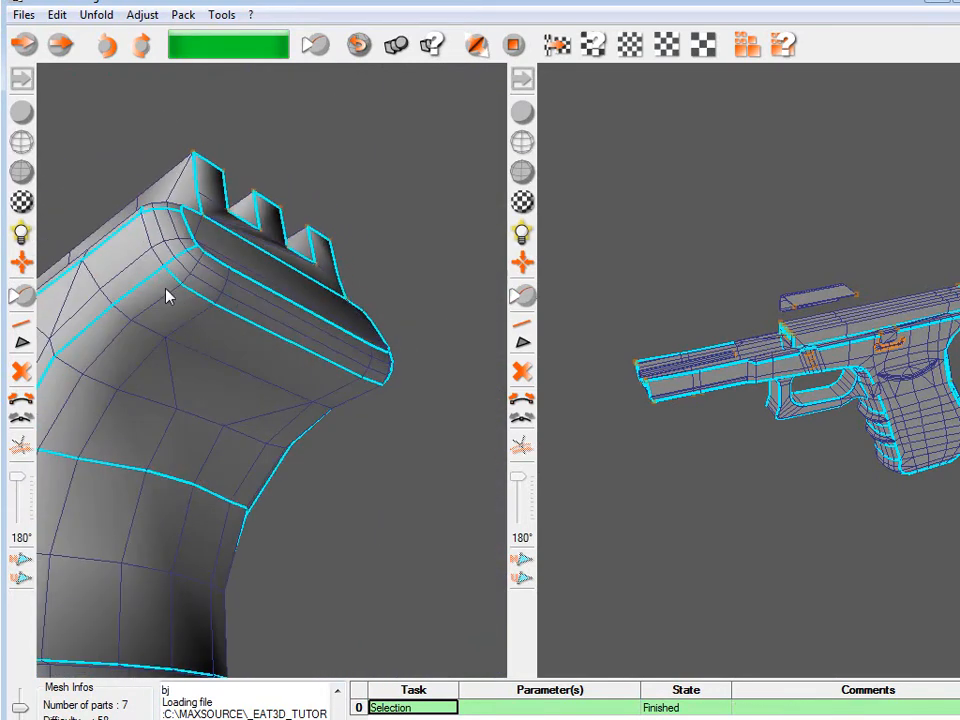
# Mark seams down both side corners of the frame's tail, joining its upper and underside seams.
pyautogui.moveTo(156, 266); pyautogui.dragTo(166, 337, button='middle')
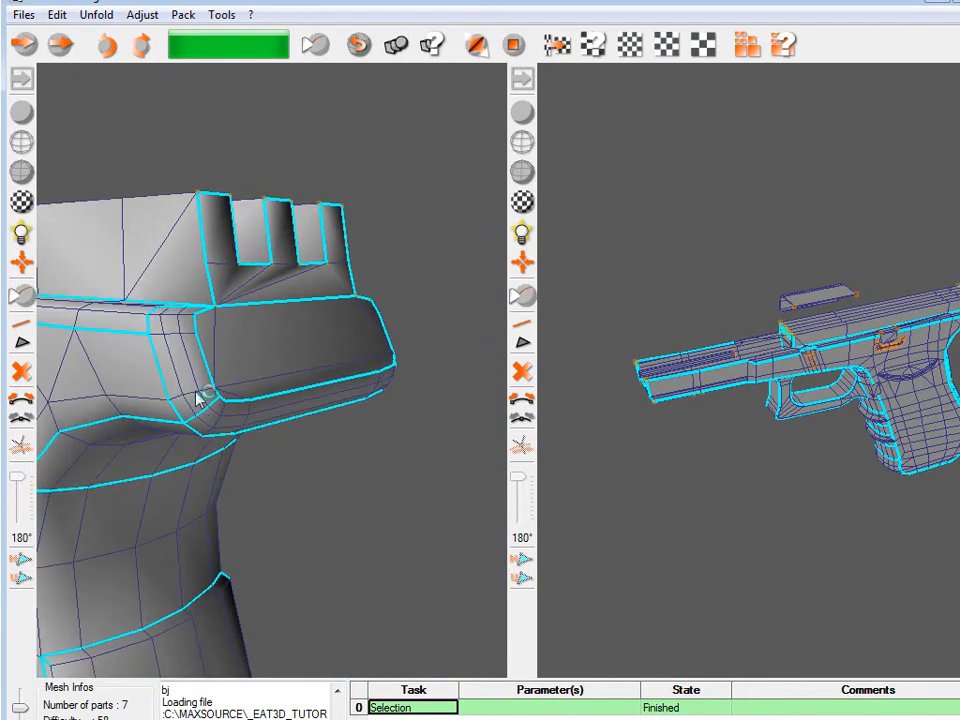
pyautogui.moveTo(323, 408); pyautogui.dragTo(153, 421, button='middle')
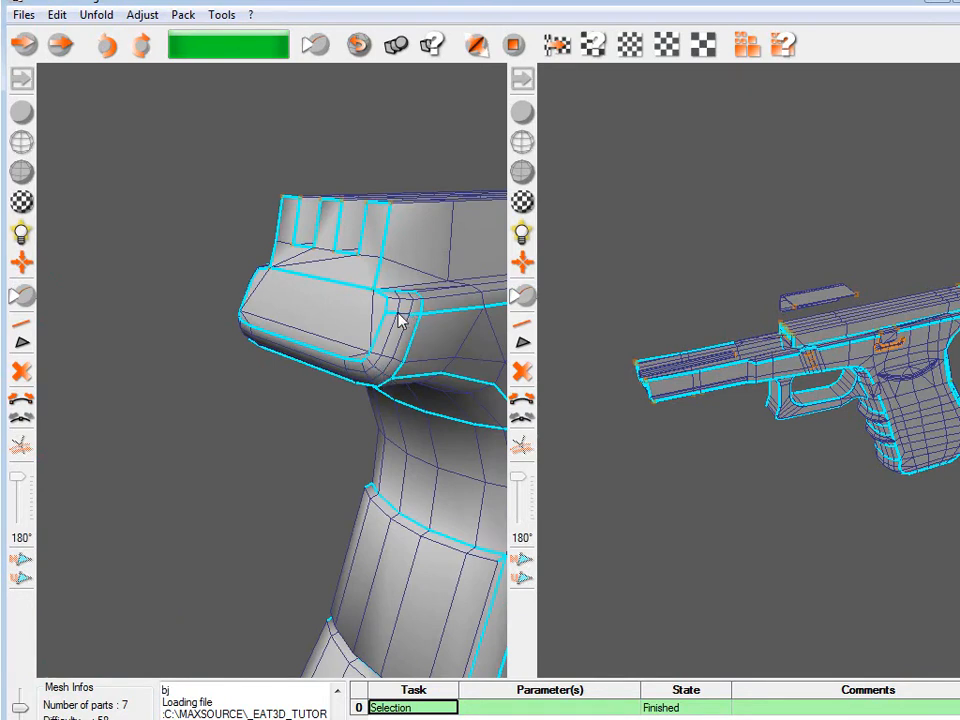
pyautogui.moveTo(381, 328); pyautogui.dragTo(253, 378, button='middle')
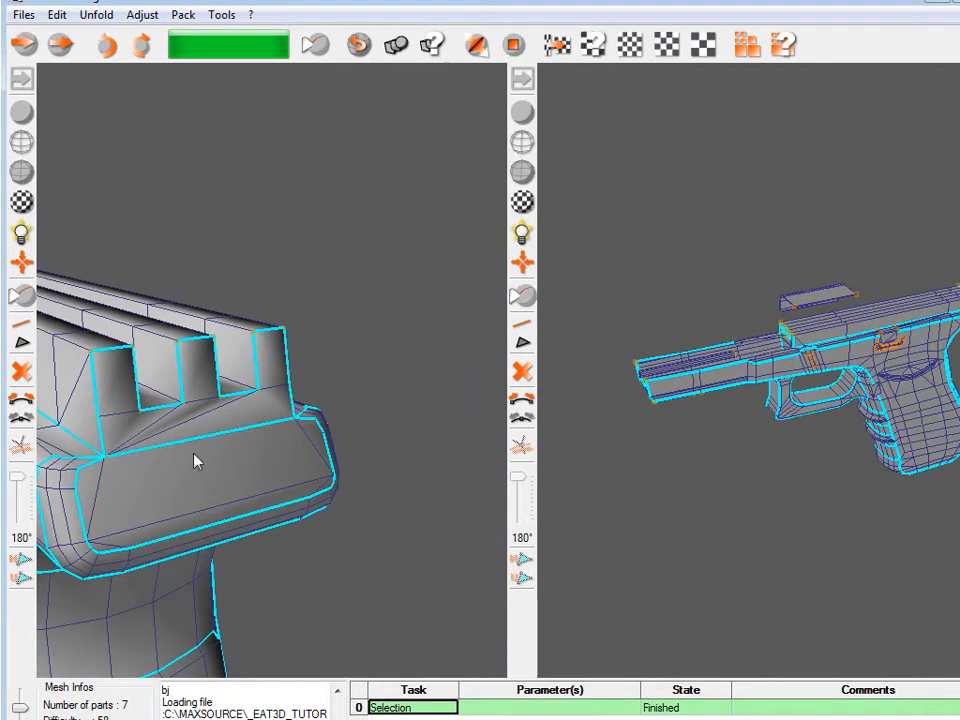
pyautogui.moveTo(210, 444); pyautogui.dragTo(231, 414, button='middle')
# Mark seams on the edges at the front end of the slide stop lever's top lip.
pyautogui.moveTo(135, 523); pyautogui.dragTo(352, 463, button='middle')
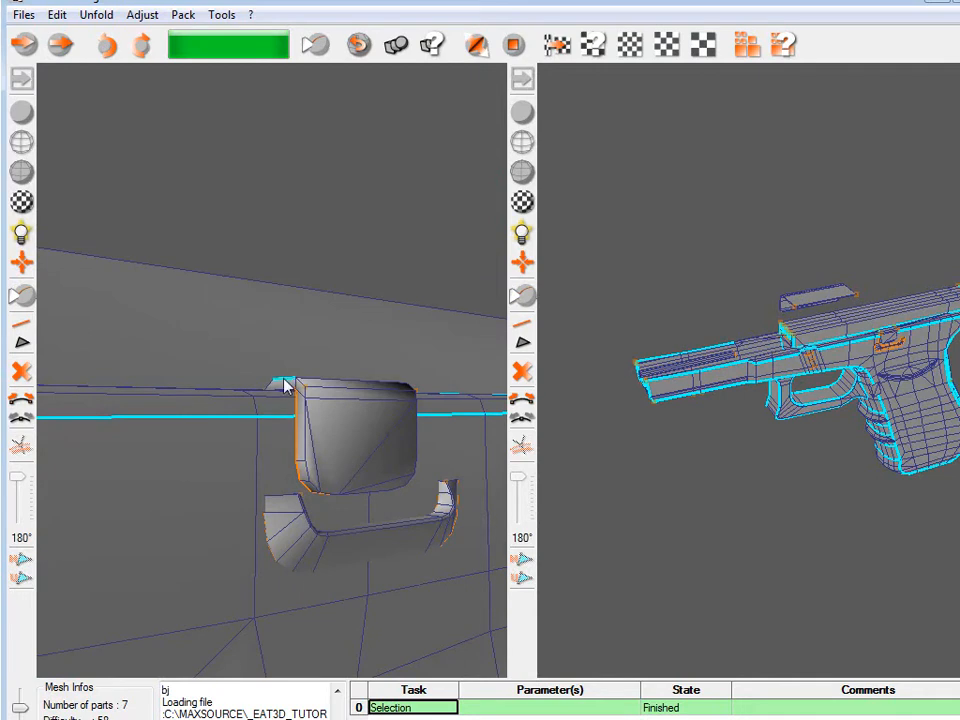
pyautogui.moveTo(292, 393); pyautogui.dragTo(281, 437, button='right')
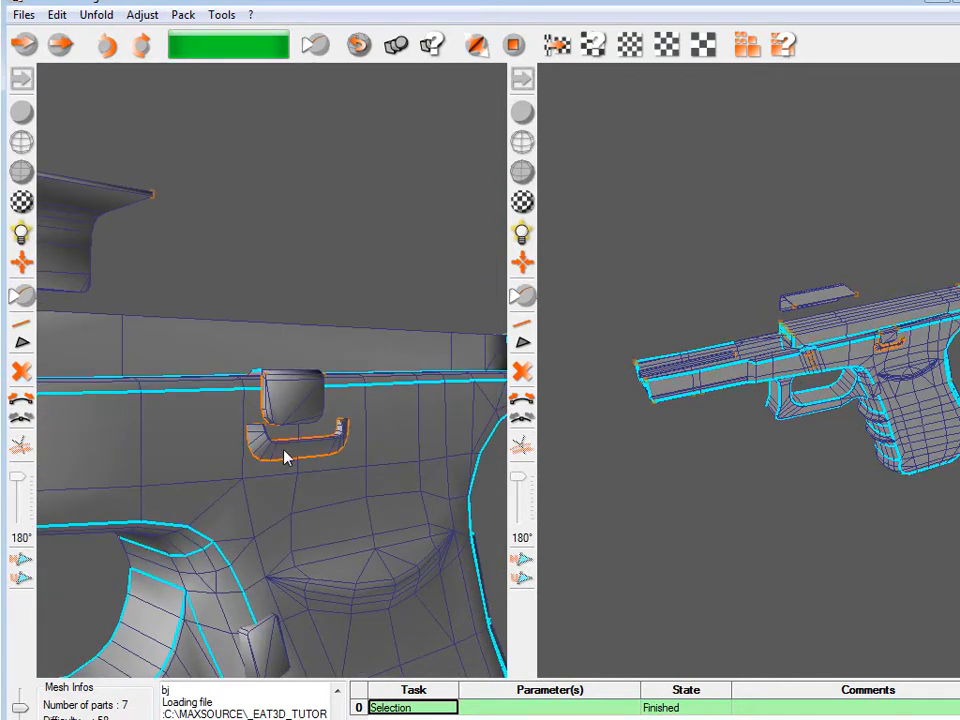
pyautogui.moveTo(264, 416); pyautogui.dragTo(285, 391, button='middle')
pyautogui.moveTo(285, 391); pyautogui.dragTo(291, 573, button='right')
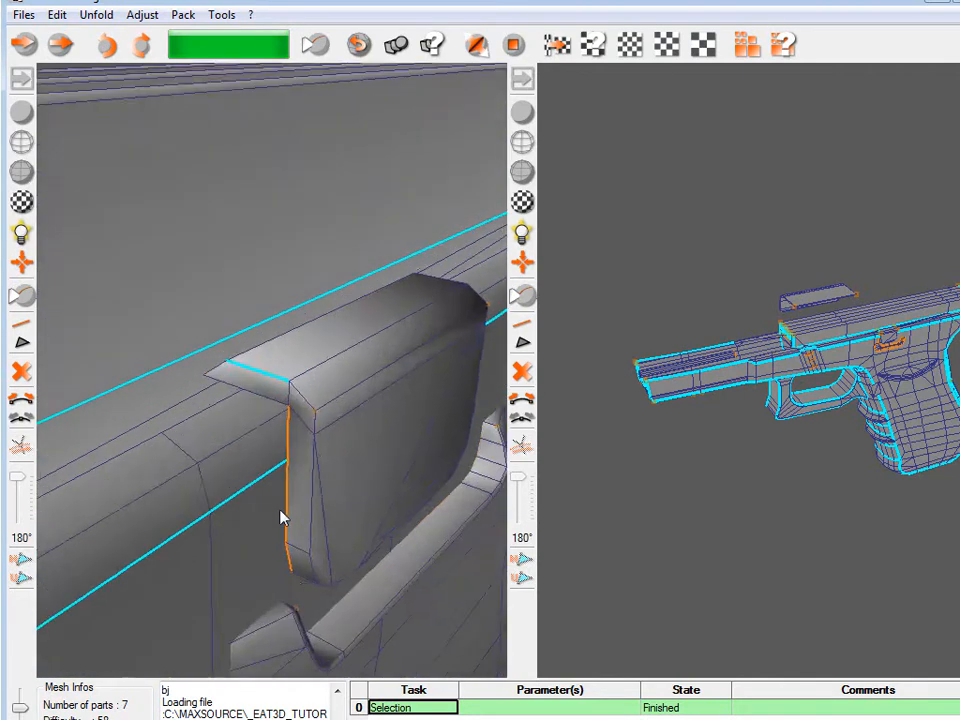
pyautogui.moveTo(291, 573); pyautogui.dragTo(293, 405, button='middle')
pyautogui.click(209, 382)
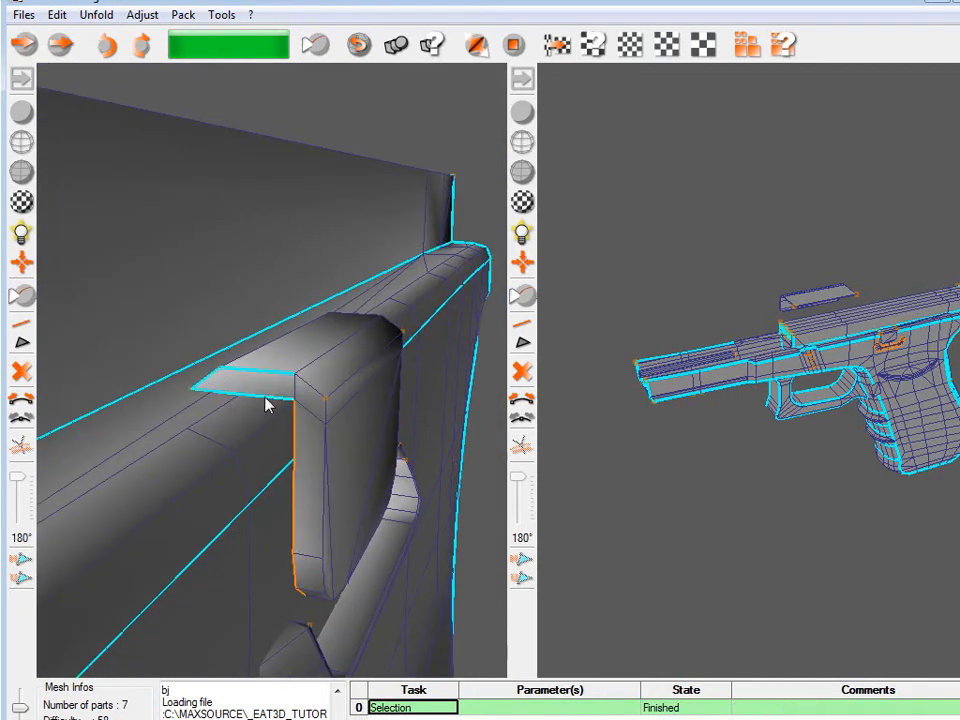
pyautogui.click(310, 382)
pyautogui.moveTo(309, 382); pyautogui.dragTo(297, 376, button='middle')
# Mark a seam around the outline of the slide stop lever's outer face.
pyautogui.click(324, 522)
pyautogui.moveTo(327, 523); pyautogui.dragTo(249, 502, button='middle')
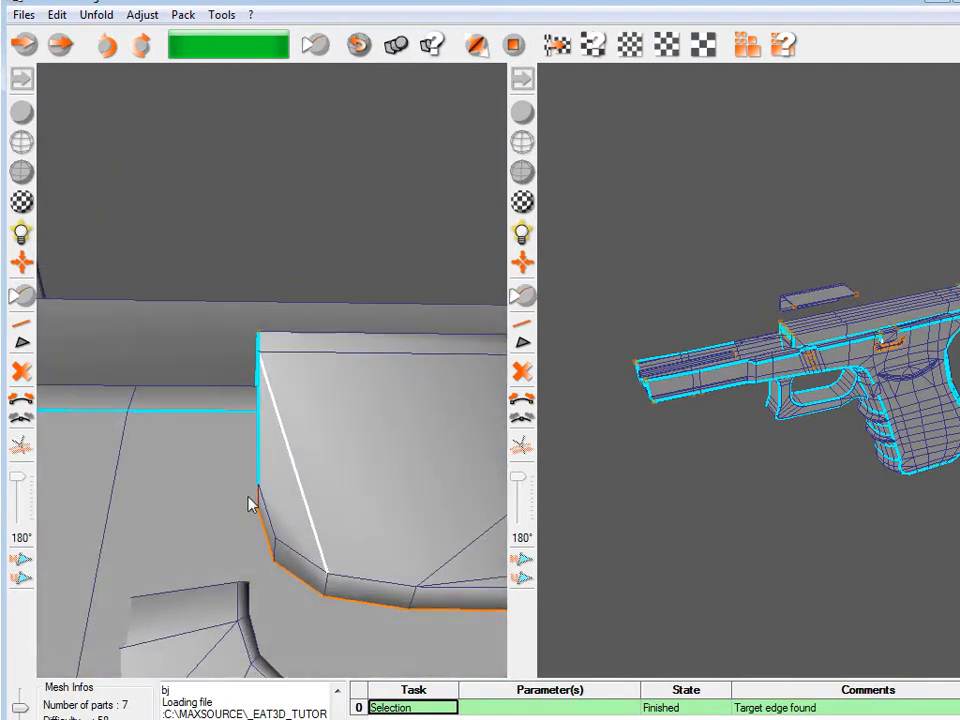
pyautogui.click(301, 557)
pyautogui.moveTo(301, 557); pyautogui.dragTo(195, 473, button='middle')
pyautogui.click(175, 432)
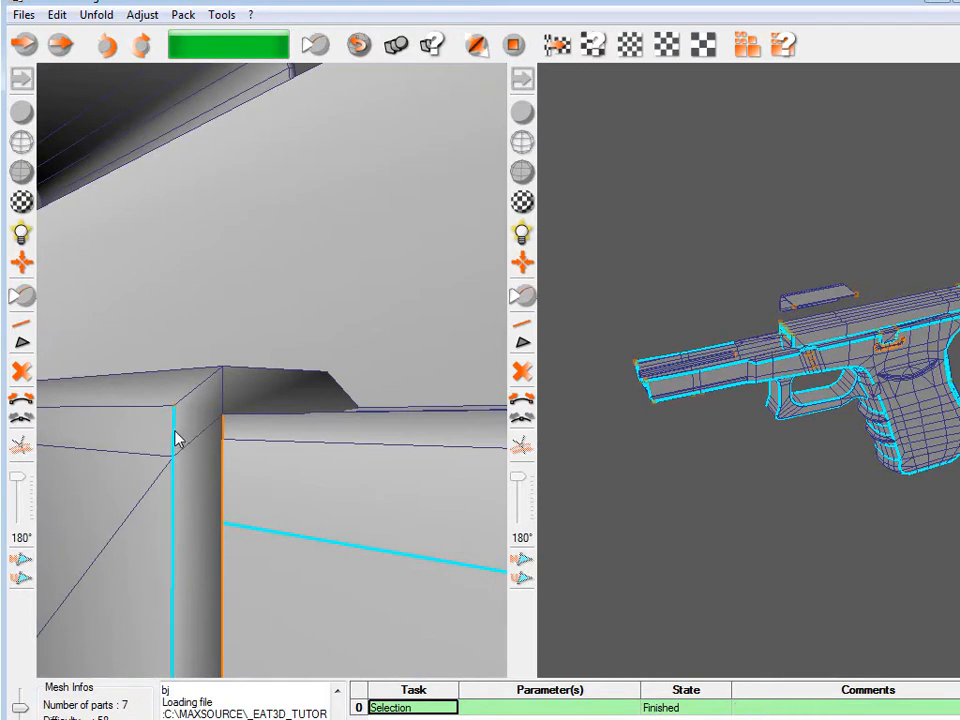
pyautogui.moveTo(175, 432); pyautogui.dragTo(152, 487, button='middle')
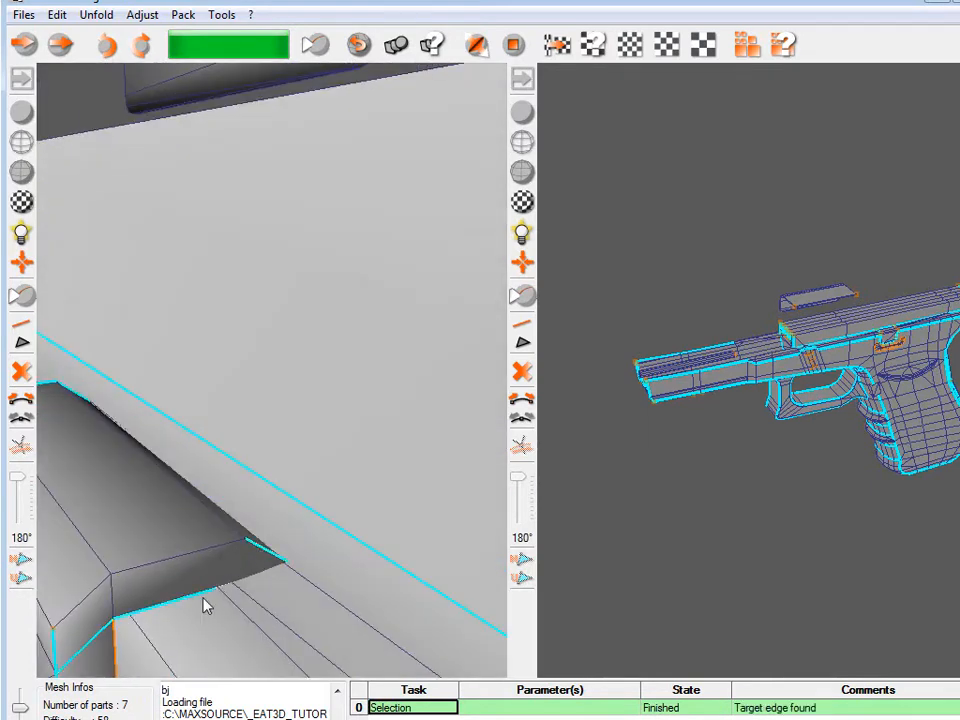
# Undo the stray edge selection and mark the remaining top corner edges of the slide stop lever.
pyautogui.hotkey('ctrl', 'z')
pyautogui.moveTo(220, 570); pyautogui.dragTo(294, 521, button='middle')
pyautogui.click(275, 533)
pyautogui.click(140, 566)
pyautogui.moveTo(137, 574); pyautogui.dragTo(210, 476, button='middle')
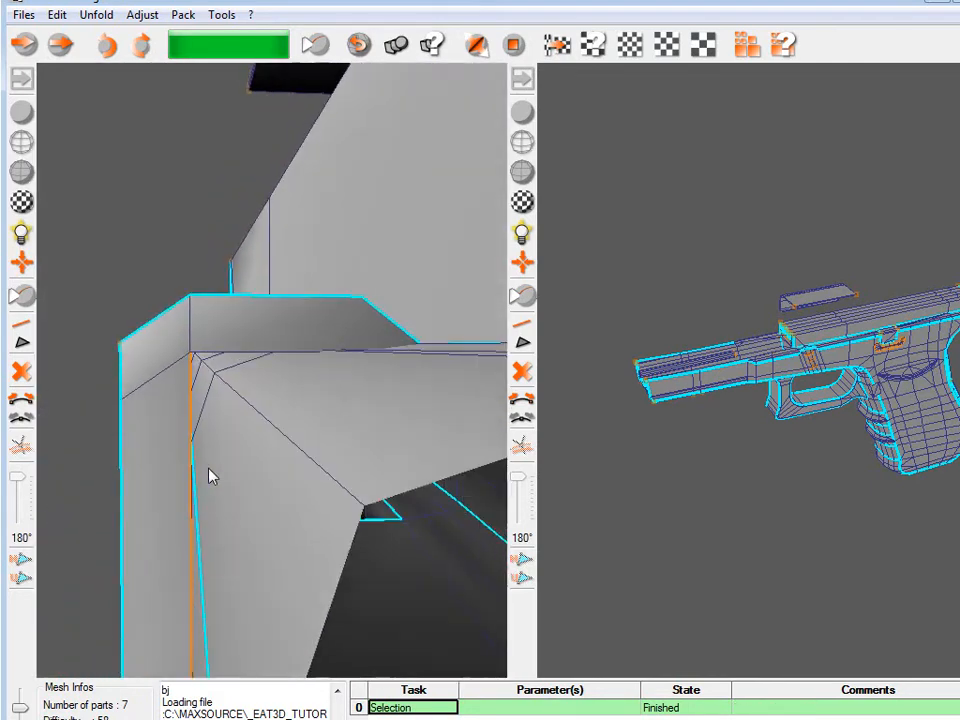
pyautogui.moveTo(280, 362); pyautogui.dragTo(433, 388, button='middle')
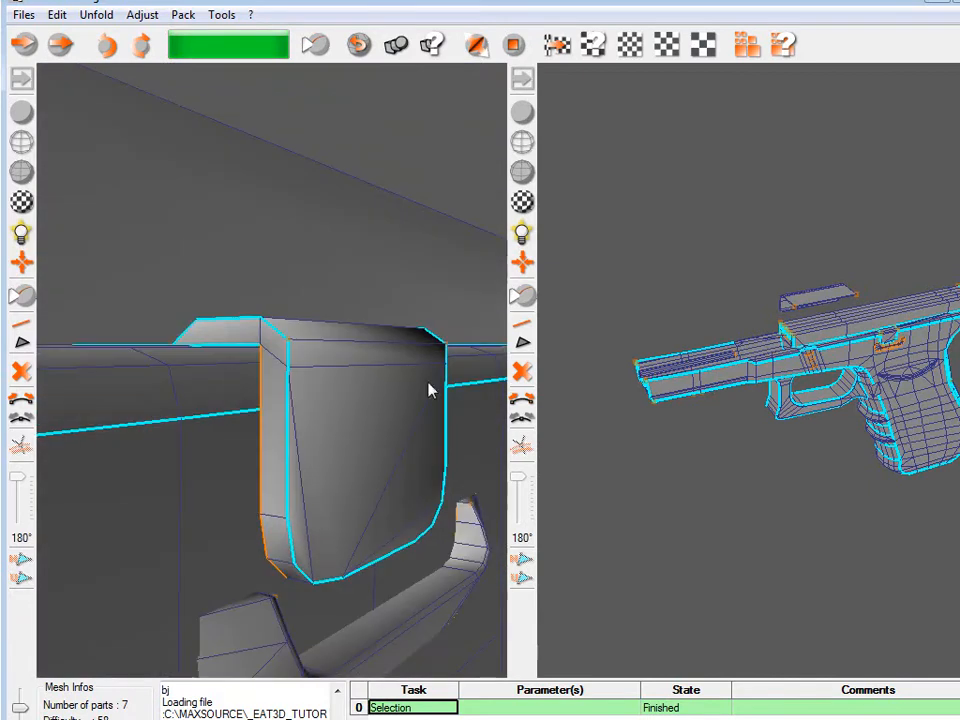
# Mark a seam across the front end of the U-shaped ledge below the slide stop lever and along its rim.
pyautogui.moveTo(249, 356); pyautogui.dragTo(261, 538, button='middle')
pyautogui.click(237, 405)
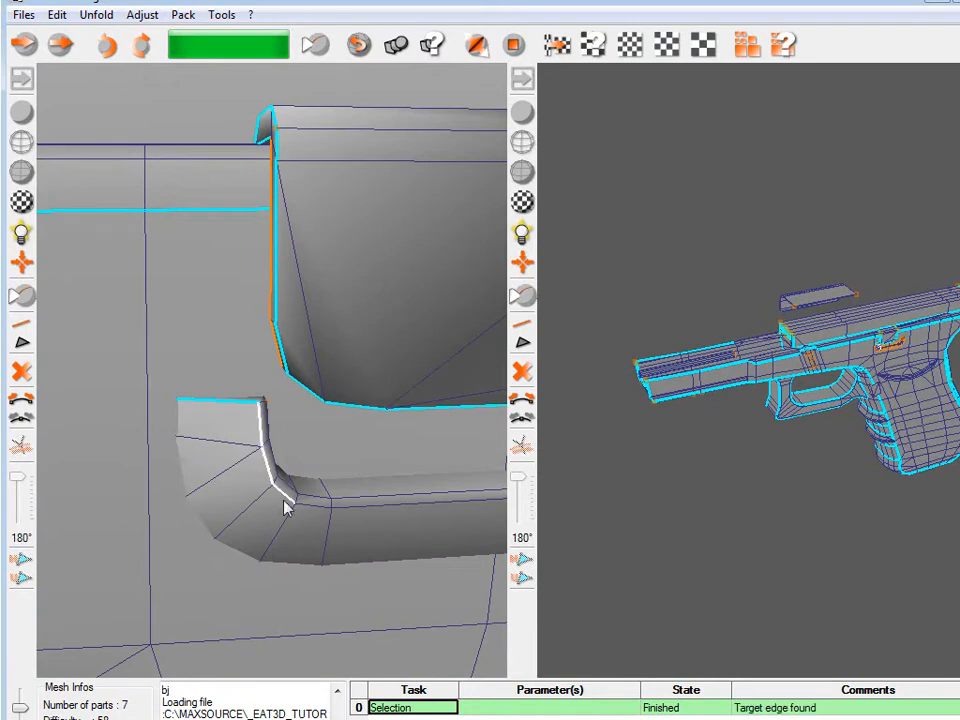
pyautogui.click(318, 513)
pyautogui.moveTo(369, 543); pyautogui.dragTo(163, 553, button='middle')
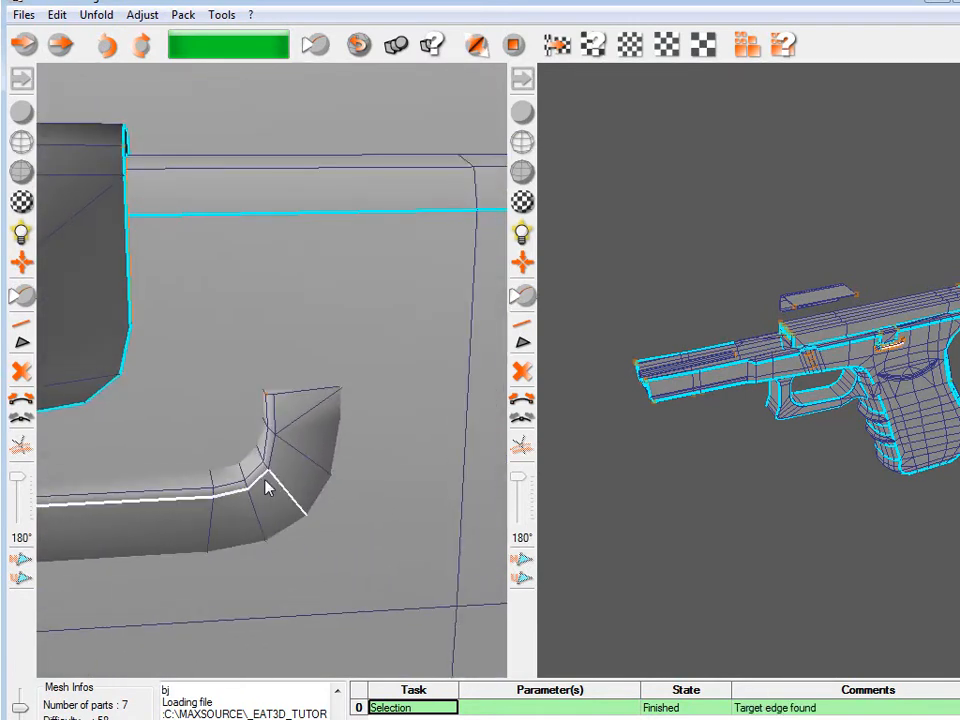
# Finish the U-shaped ledge's rim seam at its rear end and close the short edges at both ends.
pyautogui.moveTo(319, 392); pyautogui.dragTo(274, 484, button='middle')
pyautogui.click(222, 256)
pyautogui.click(235, 259)
pyautogui.moveTo(170, 418); pyautogui.dragTo(290, 407, button='middle')
pyautogui.scroll(-8, 249, 351)
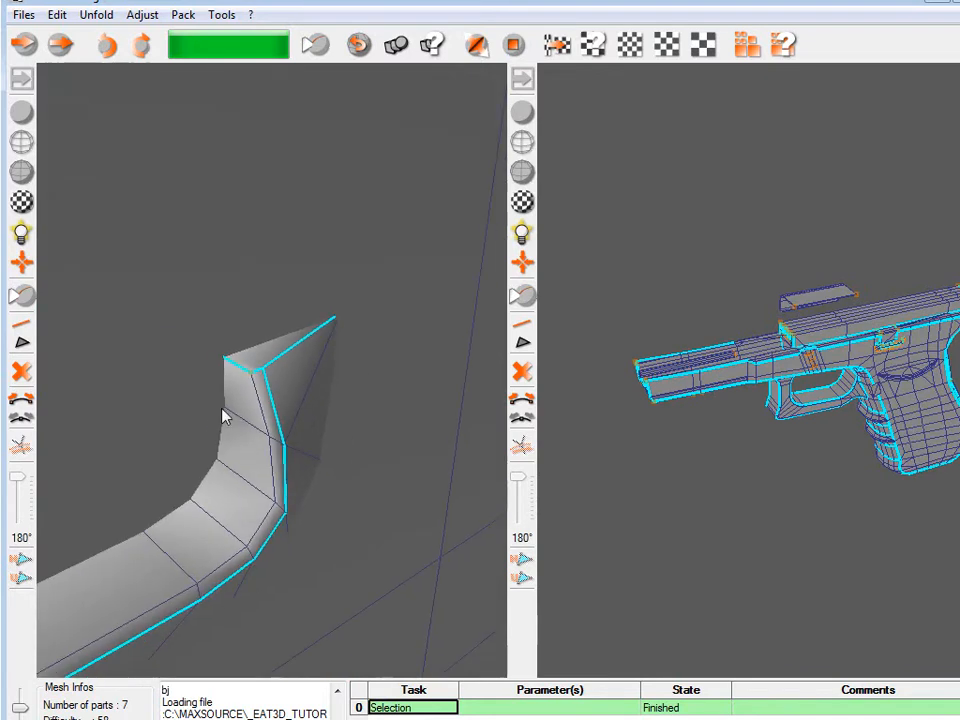
pyautogui.moveTo(219, 349); pyautogui.dragTo(233, 435, button='middle')
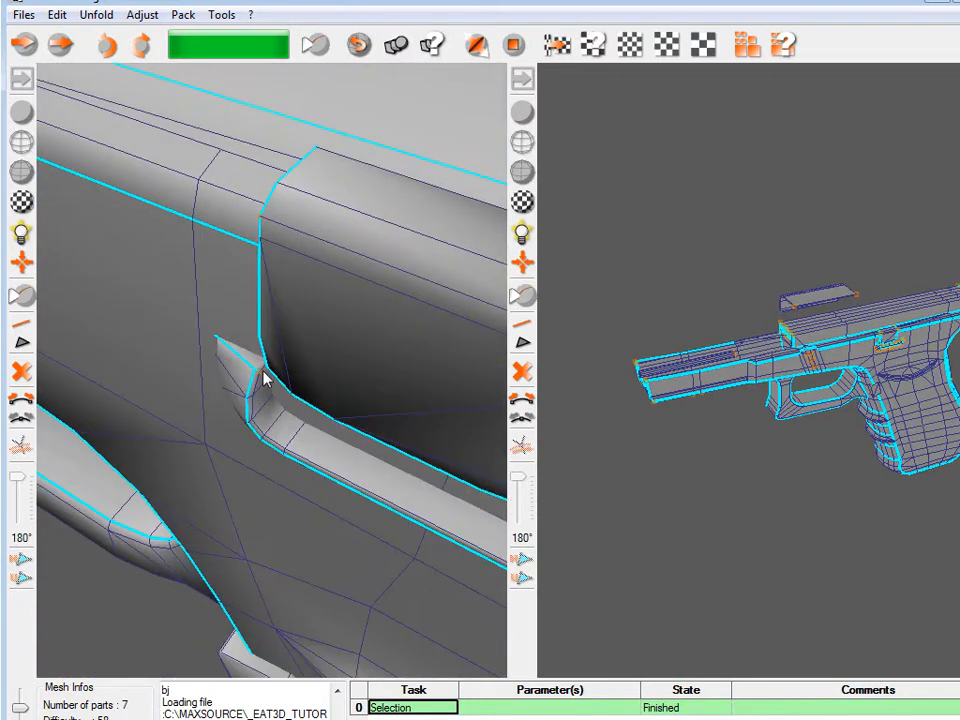
pyautogui.moveTo(264, 377); pyautogui.dragTo(319, 626, button='middle')
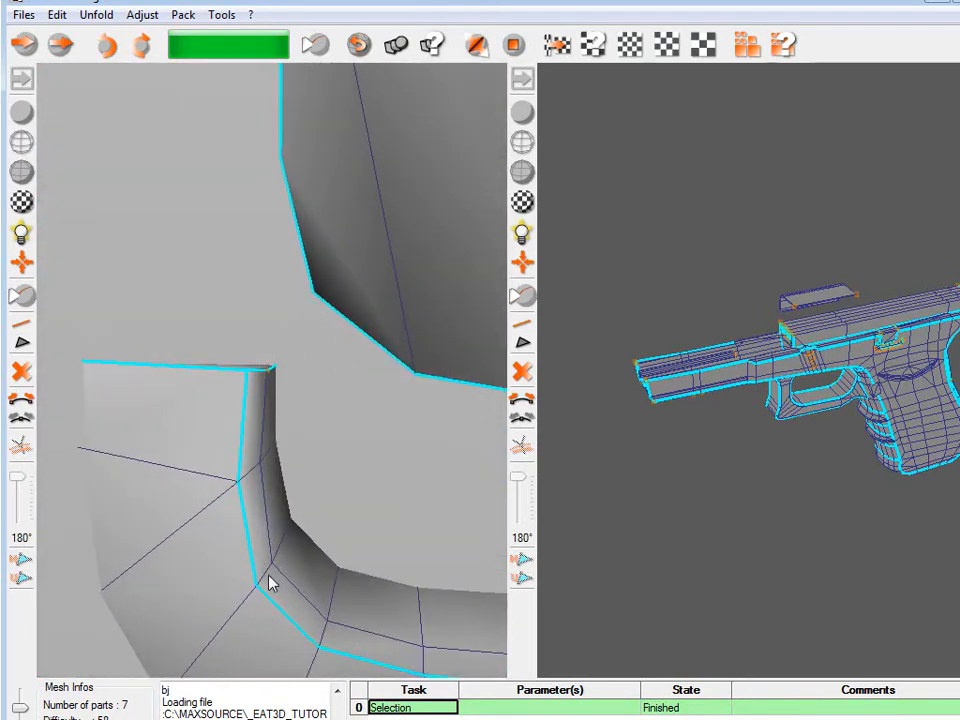
pyautogui.keyDown('alt'); pyautogui.moveTo(272, 585); pyautogui.dragTo(334, 364, button='right'); pyautogui.keyUp('alt')
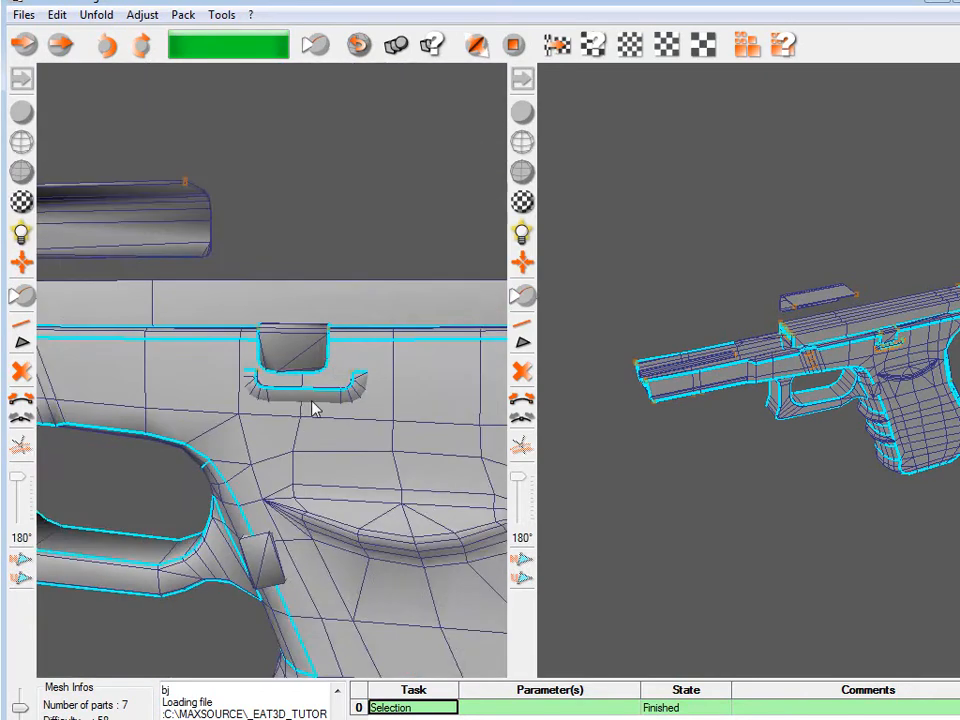
# Mark a closed seam around the crescent-shaped thumb recess at the top of the grip.
pyautogui.keyDown('alt'); pyautogui.moveTo(100, 490); pyautogui.dragTo(317, 471, button='middle'); pyautogui.keyUp('alt')
pyautogui.keyDown('alt'); pyautogui.moveTo(317, 471); pyautogui.dragTo(351, 459); pyautogui.keyUp('alt')
pyautogui.keyDown('alt'); pyautogui.moveTo(351, 459); pyautogui.dragTo(210, 422, button='right'); pyautogui.keyUp('alt')
pyautogui.keyDown('alt'); pyautogui.moveTo(410, 500); pyautogui.dragTo(200, 400, button='middle'); pyautogui.keyUp('alt')
pyautogui.keyDown('alt'); pyautogui.moveTo(200, 400); pyautogui.dragTo(325, 400, button='right'); pyautogui.keyUp('alt')
pyautogui.keyDown('alt'); pyautogui.moveTo(325, 400); pyautogui.dragTo(261, 439, button='middle'); pyautogui.keyUp('alt')
pyautogui.keyDown('alt'); pyautogui.moveTo(200, 388); pyautogui.dragTo(246, 330, button='right'); pyautogui.keyUp('alt')
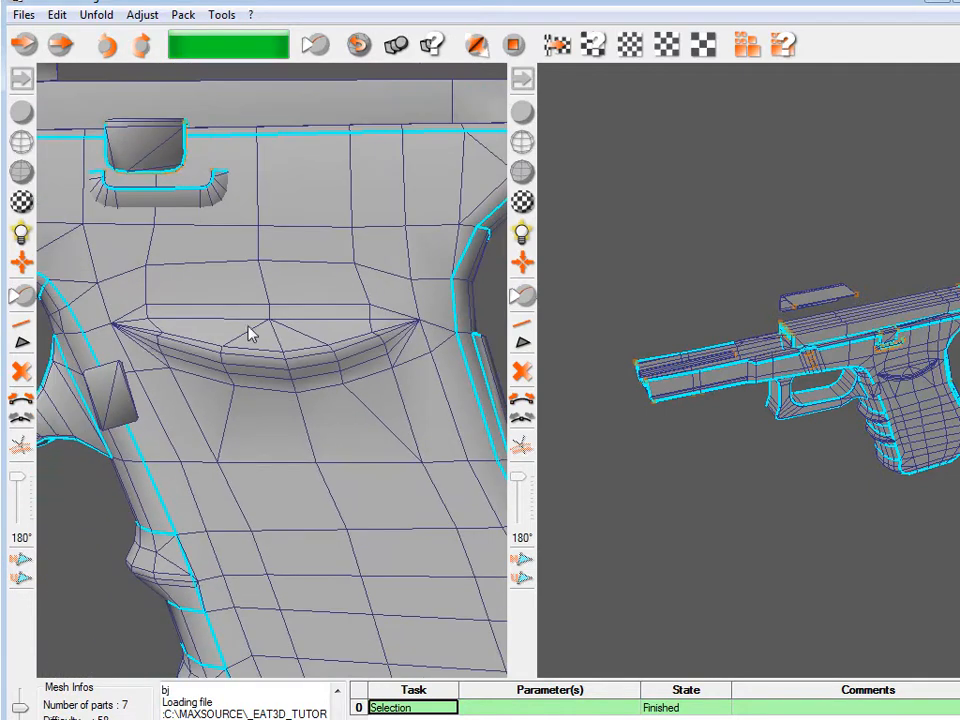
pyautogui.keyDown('alt'); pyautogui.moveTo(147, 396); pyautogui.dragTo(211, 396, button='middle'); pyautogui.keyUp('alt')
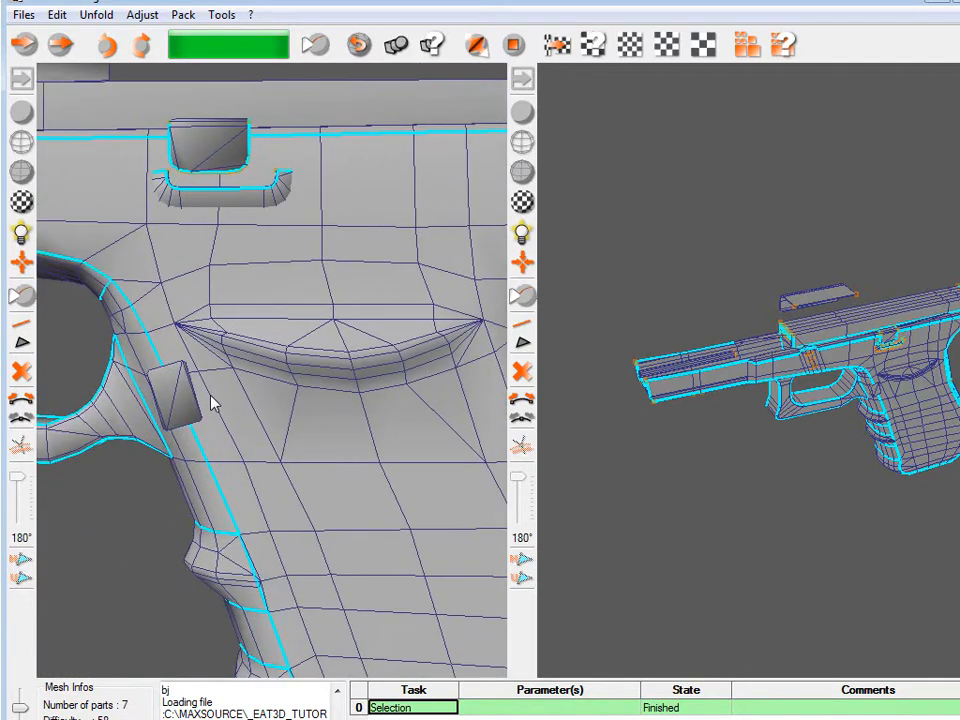
pyautogui.keyDown('alt'); pyautogui.moveTo(212, 402); pyautogui.dragTo(172, 374); pyautogui.keyUp('alt')
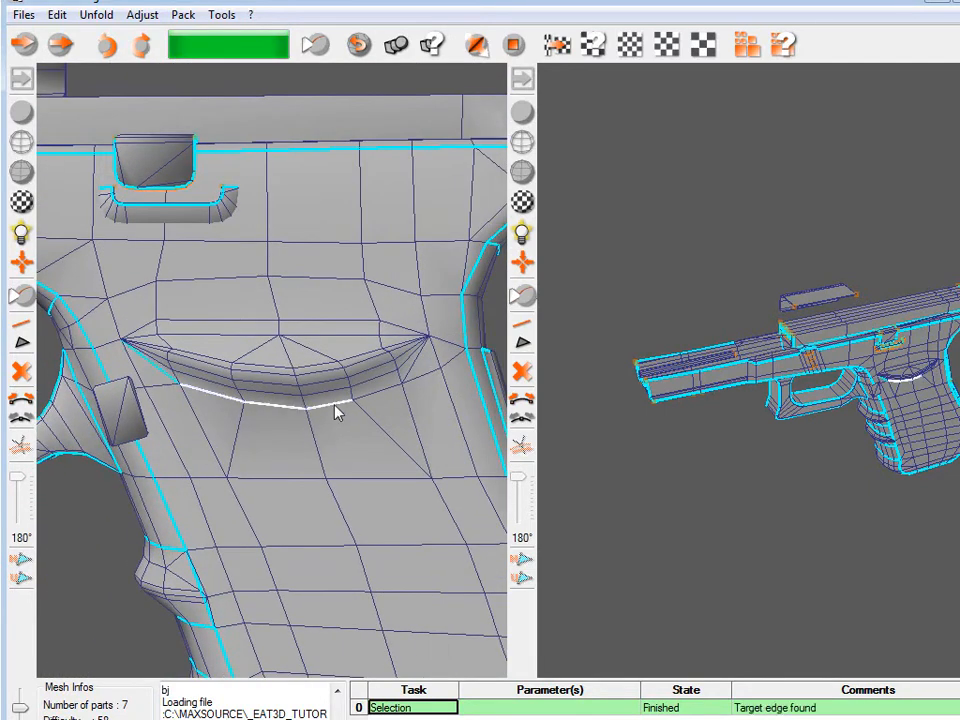
pyautogui.click(416, 361)
pyautogui.click(368, 321)
pyautogui.click(148, 332)
# Mark seams on the short corner edges of the magazine release button.
pyautogui.keyDown('alt'); pyautogui.moveTo(150, 330); pyautogui.dragTo(258, 465); pyautogui.keyUp('alt')
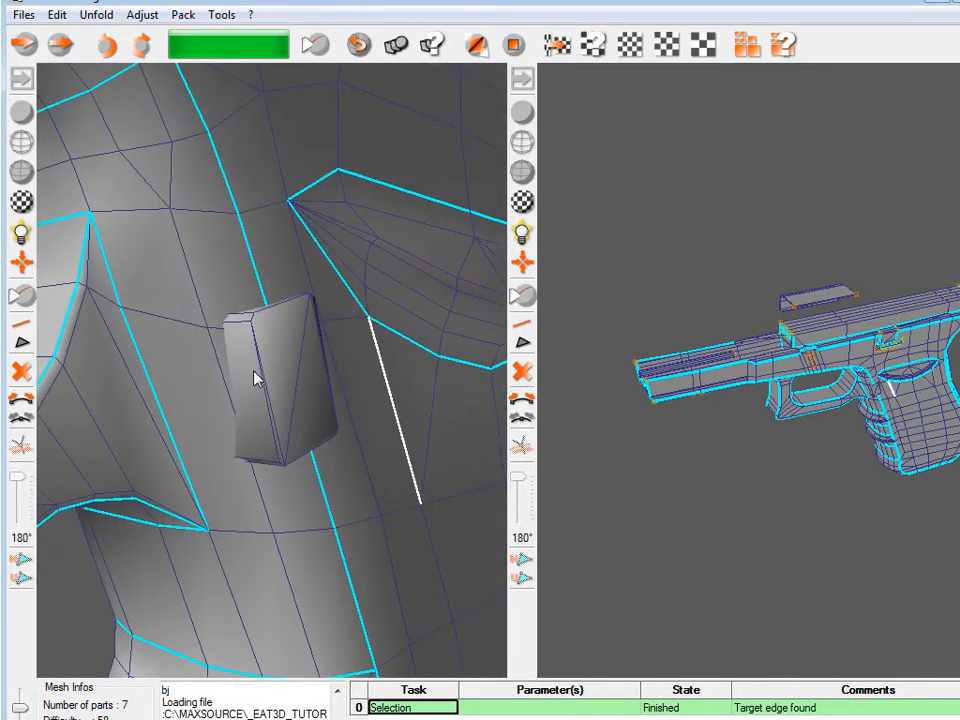
pyautogui.click(240, 325)
pyautogui.keyDown('alt'); pyautogui.moveTo(246, 320); pyautogui.dragTo(277, 281); pyautogui.keyUp('alt')
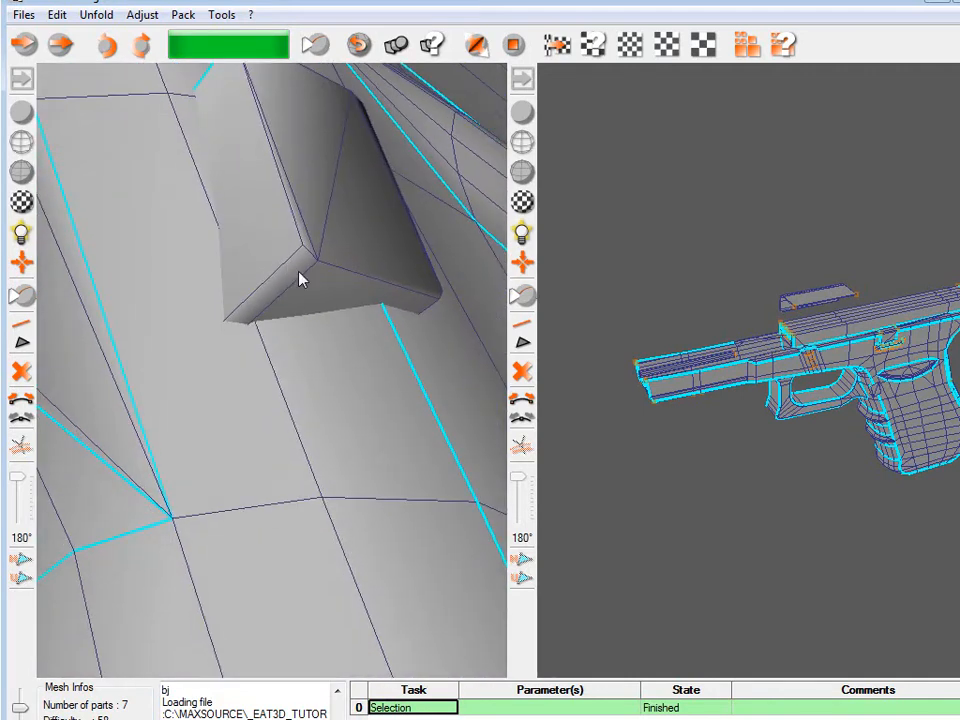
pyautogui.keyDown('alt'); pyautogui.moveTo(300, 279); pyautogui.dragTo(300, 564); pyautogui.keyUp('alt')
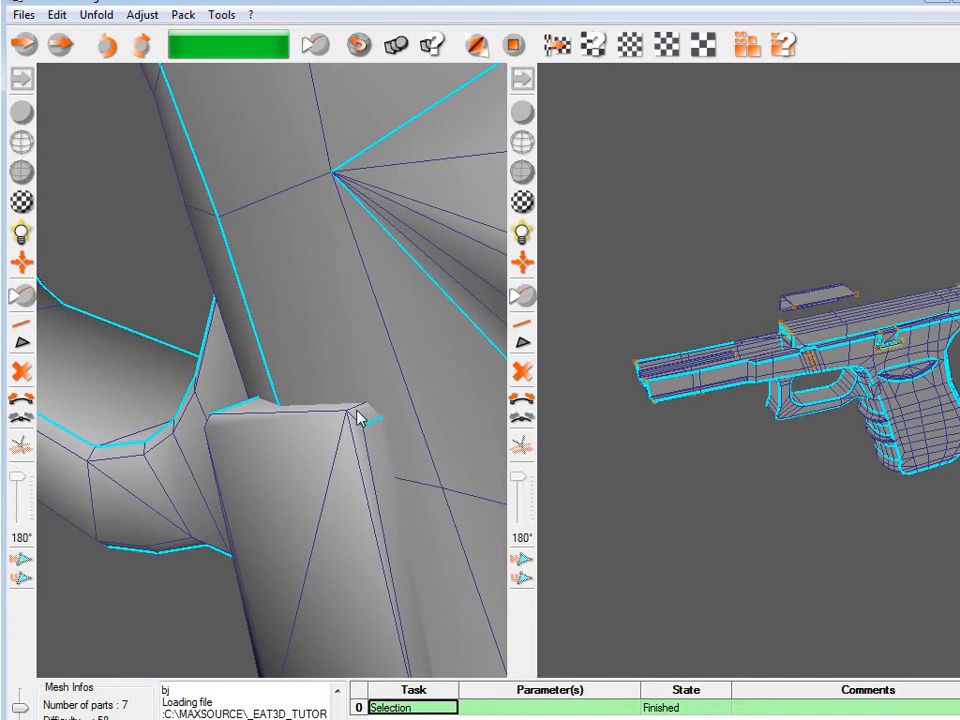
pyautogui.keyDown('alt'); pyautogui.moveTo(339, 444); pyautogui.dragTo(322, 343); pyautogui.keyUp('alt')
# Mark seams along the lower edge and both long sides of the slanted slot above the trigger guard.
pyautogui.keyDown('alt'); pyautogui.moveTo(214, 407); pyautogui.dragTo(264, 302); pyautogui.keyUp('alt')
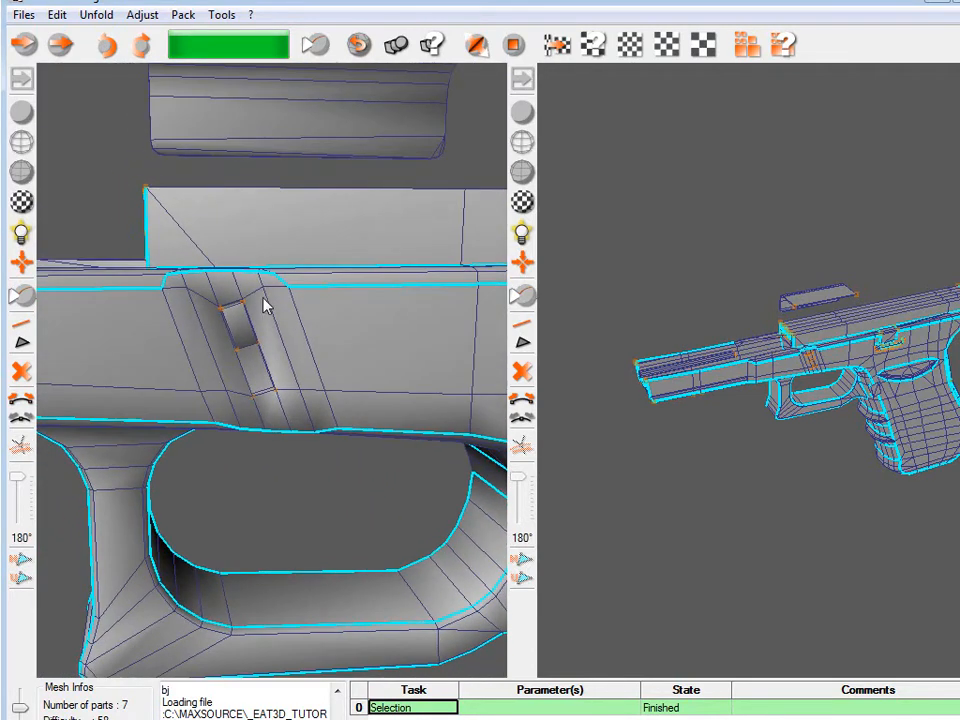
pyautogui.keyDown('alt'); pyautogui.moveTo(264, 388); pyautogui.dragTo(291, 403); pyautogui.keyUp('alt')
pyautogui.click(386, 496)
pyautogui.click(381, 352)
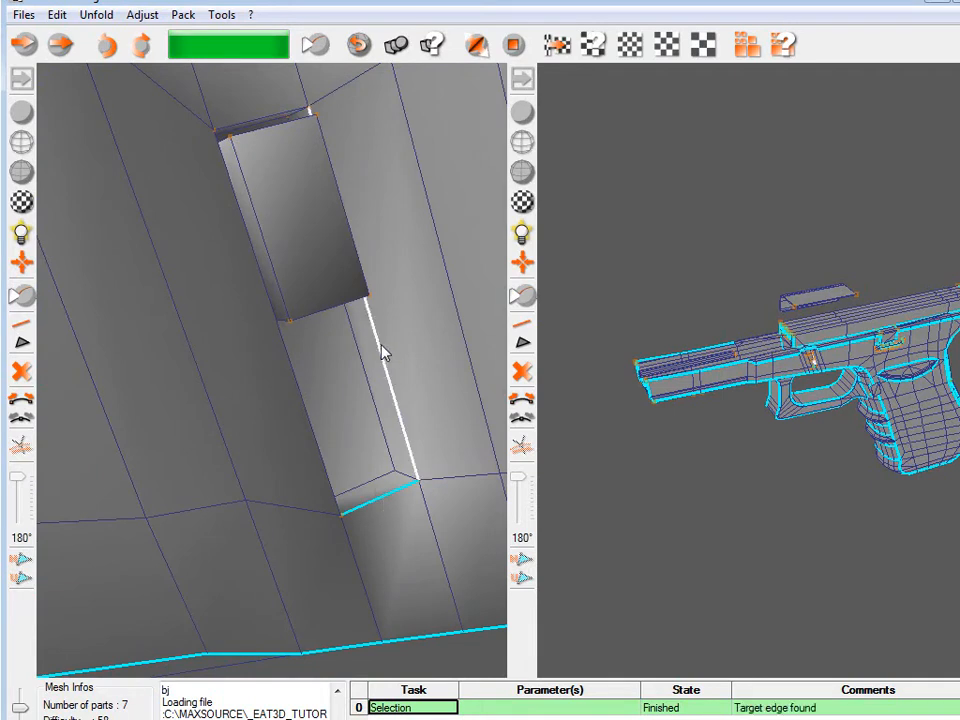
pyautogui.click(291, 394)
# Mark the upper edge and inner edges of the slanted slot around its small block as seams.
pyautogui.keyDown('alt'); pyautogui.moveTo(409, 482); pyautogui.dragTo(231, 480); pyautogui.keyUp('alt')
pyautogui.keyDown('alt'); pyautogui.moveTo(150, 387); pyautogui.dragTo(252, 378); pyautogui.keyUp('alt')
pyautogui.click(247, 312)
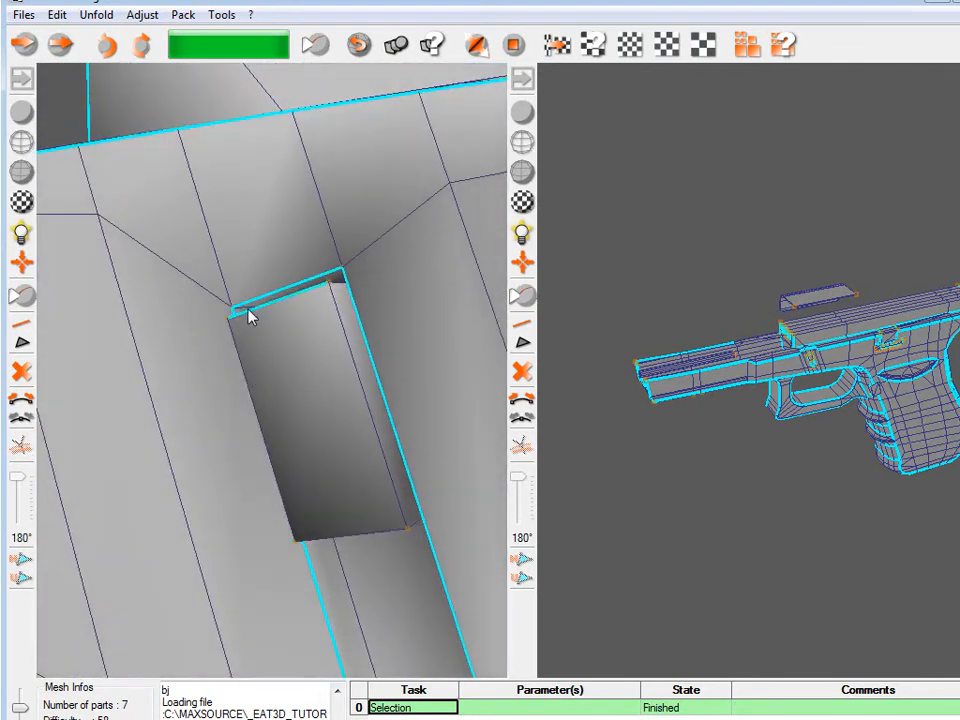
pyautogui.keyDown('alt'); pyautogui.moveTo(266, 313); pyautogui.dragTo(560, 494); pyautogui.keyUp('alt')
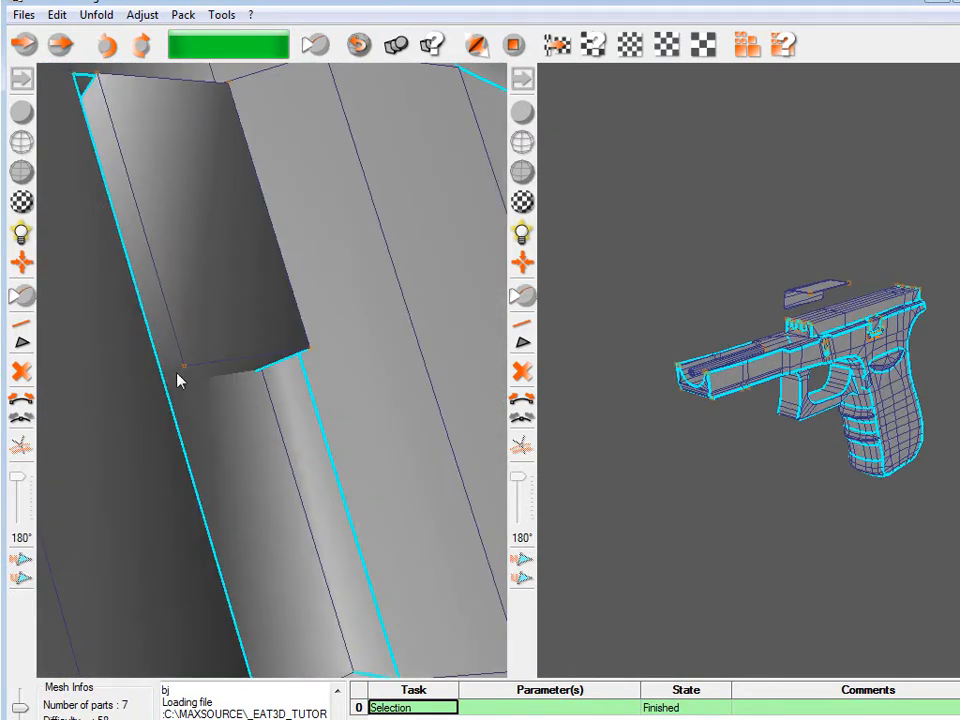
# Mark the long inner top edge of one channel wall at the front of the frame as a seam.
pyautogui.keyDown('alt'); pyautogui.moveTo(232, 492); pyautogui.dragTo(227, 422, button='right'); pyautogui.keyUp('alt')
pyautogui.keyDown('alt'); pyautogui.moveTo(227, 422); pyautogui.dragTo(166, 497); pyautogui.keyUp('alt')
pyautogui.keyDown('alt'); pyautogui.moveTo(166, 497); pyautogui.dragTo(199, 404, button='right'); pyautogui.keyUp('alt')
pyautogui.keyDown('alt'); pyautogui.moveTo(199, 404); pyautogui.dragTo(272, 464, button='middle'); pyautogui.keyUp('alt')
pyautogui.keyDown('alt'); pyautogui.moveTo(272, 464); pyautogui.dragTo(397, 439); pyautogui.keyUp('alt')
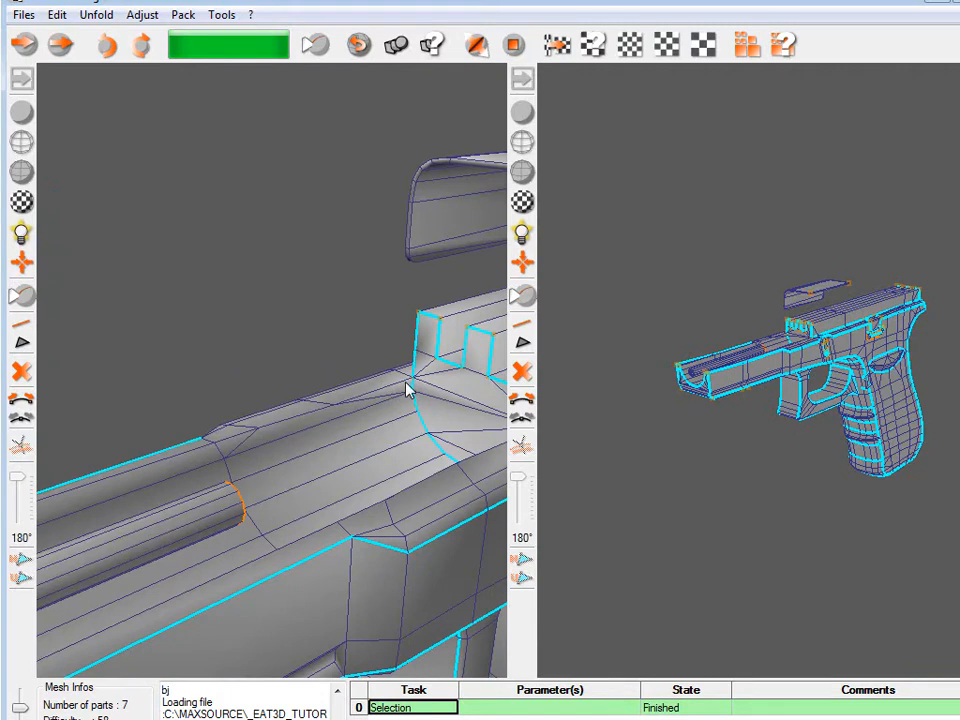
pyautogui.moveTo(292, 446); pyautogui.dragTo(395, 376, button='middle')
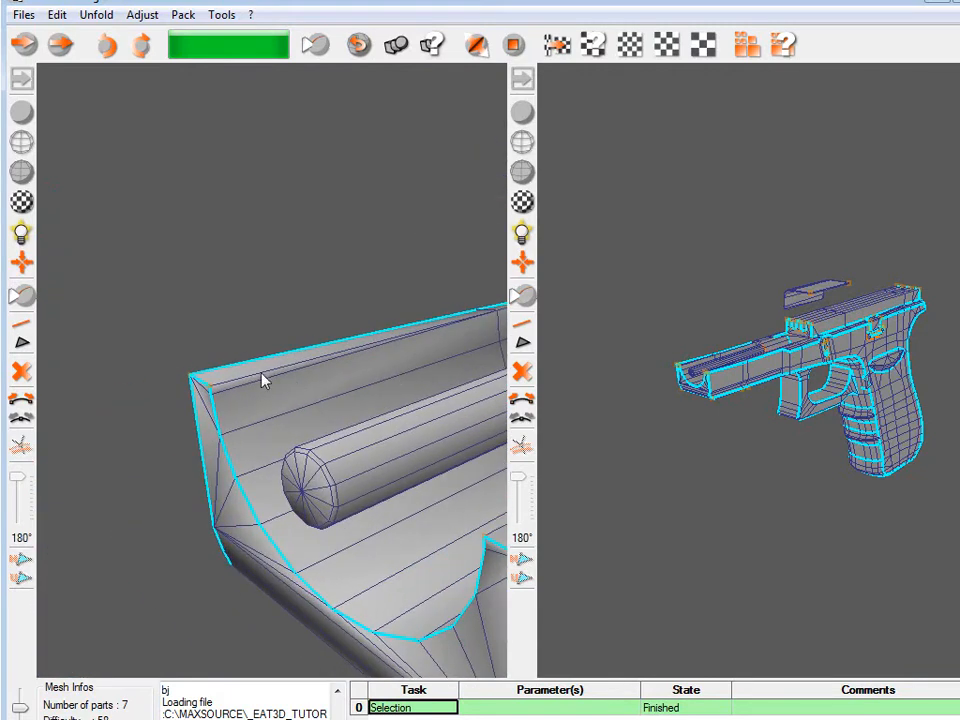
pyautogui.moveTo(238, 388); pyautogui.dragTo(206, 419, button='middle')
# Mark the matching inner top edge of the opposite channel wall beside the rod as a seam.
pyautogui.moveTo(288, 325); pyautogui.dragTo(310, 312, button='middle')
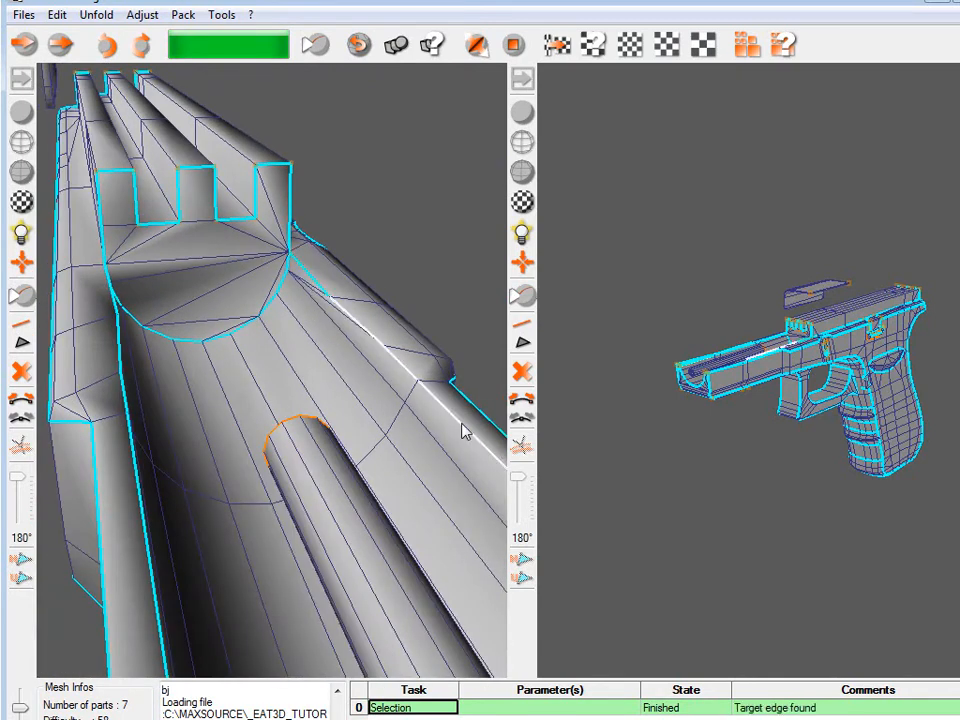
pyautogui.moveTo(426, 495); pyautogui.dragTo(342, 523, button='middle')
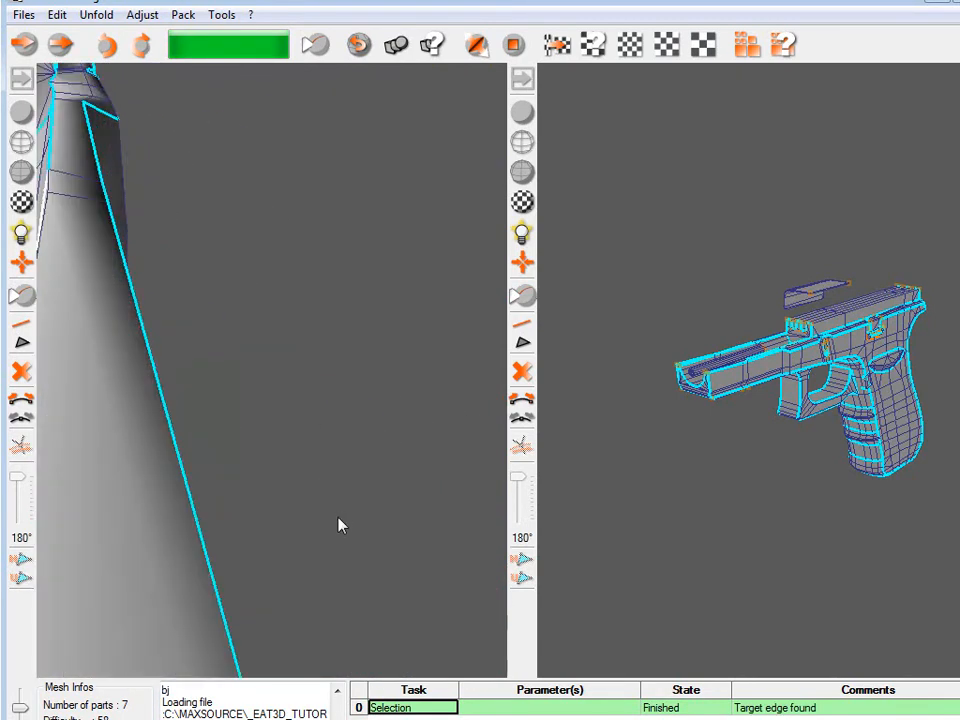
pyautogui.moveTo(305, 480); pyautogui.dragTo(390, 455, button='middle')
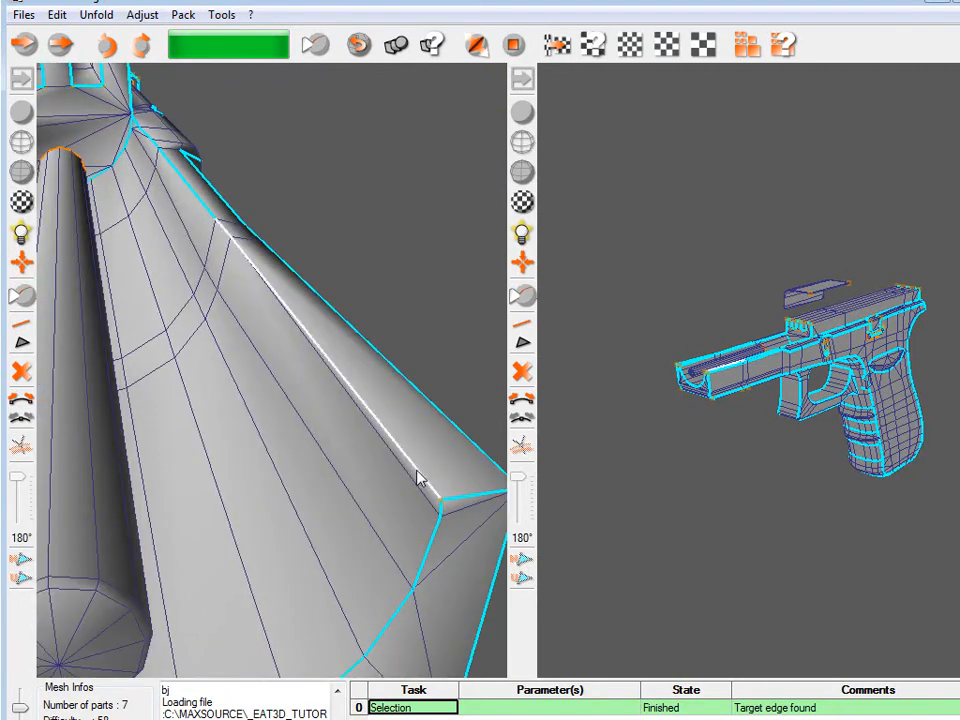
pyautogui.moveTo(330, 490); pyautogui.dragTo(326, 465, button='middle')
# Mark a closed seam around the rim of the rod's round end cap.
pyautogui.moveTo(172, 358); pyautogui.dragTo(192, 381, button='middle')
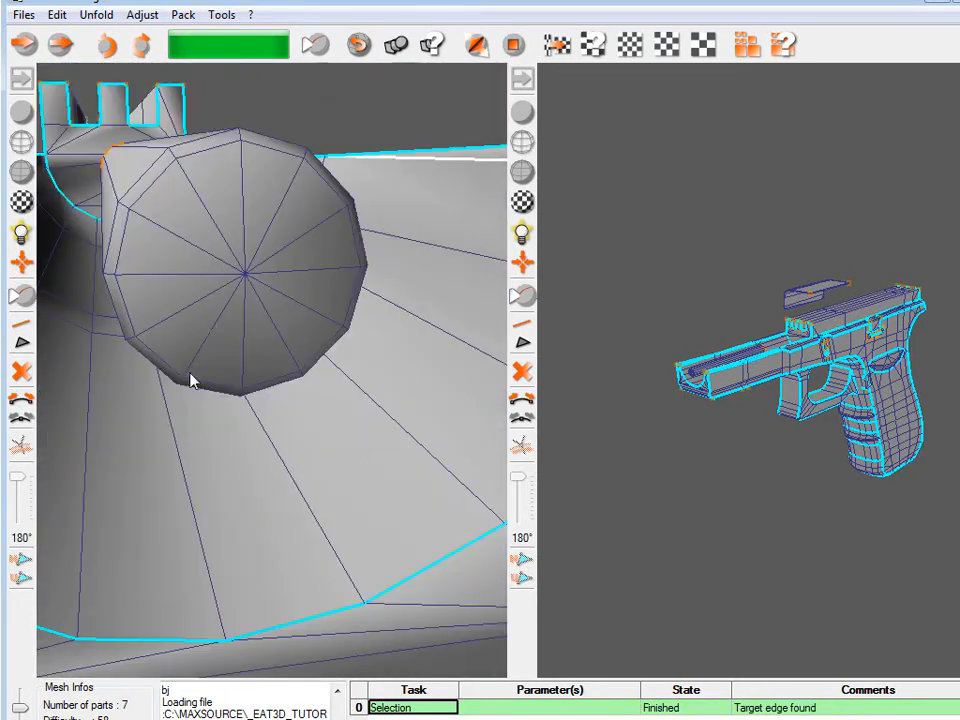
pyautogui.moveTo(143, 188); pyautogui.dragTo(243, 500, button='middle')
pyautogui.click(258, 475)
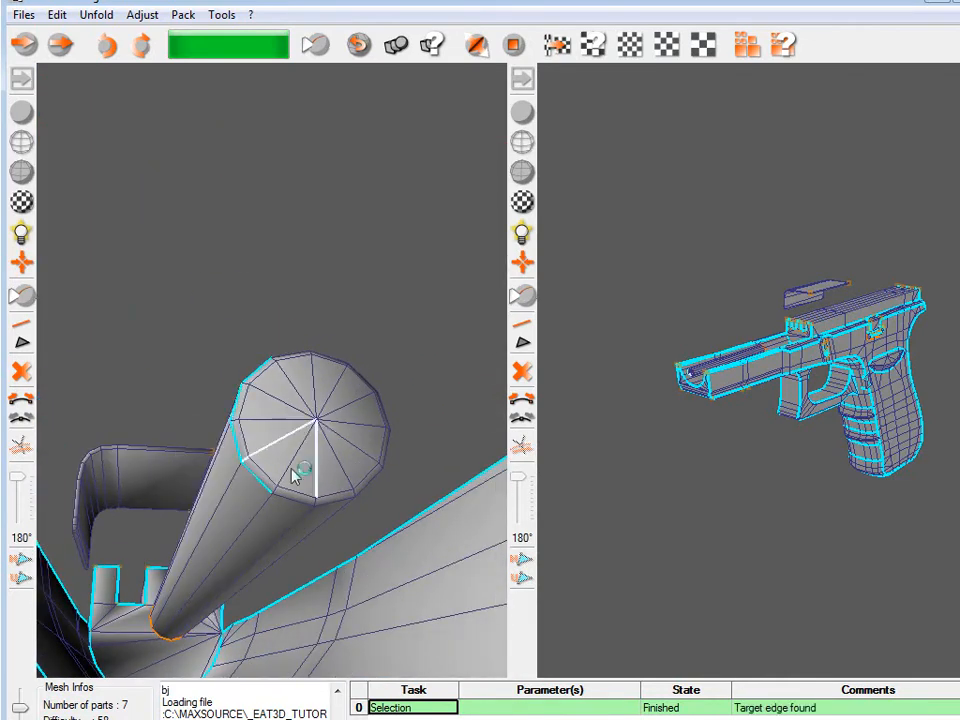
pyautogui.click(389, 423)
pyautogui.moveTo(323, 391); pyautogui.dragTo(316, 481, button='middle')
# Mark the long base edges of the slide where it meets the frame on both sides as seams.
pyautogui.moveTo(340, 598); pyautogui.dragTo(427, 507, button='middle')
pyautogui.moveTo(196, 340); pyautogui.dragTo(313, 342, button='middle')
pyautogui.moveTo(404, 166); pyautogui.dragTo(238, 262, button='middle')
pyautogui.moveTo(315, 278); pyautogui.dragTo(296, 348, button='middle')
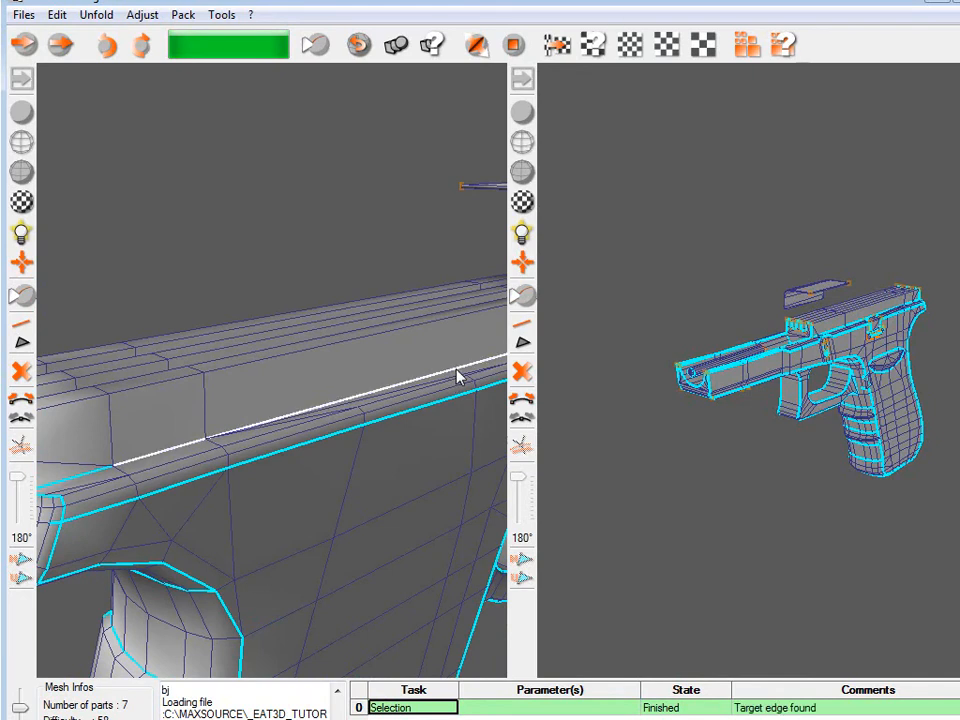
pyautogui.moveTo(458, 376); pyautogui.dragTo(236, 450, button='middle')
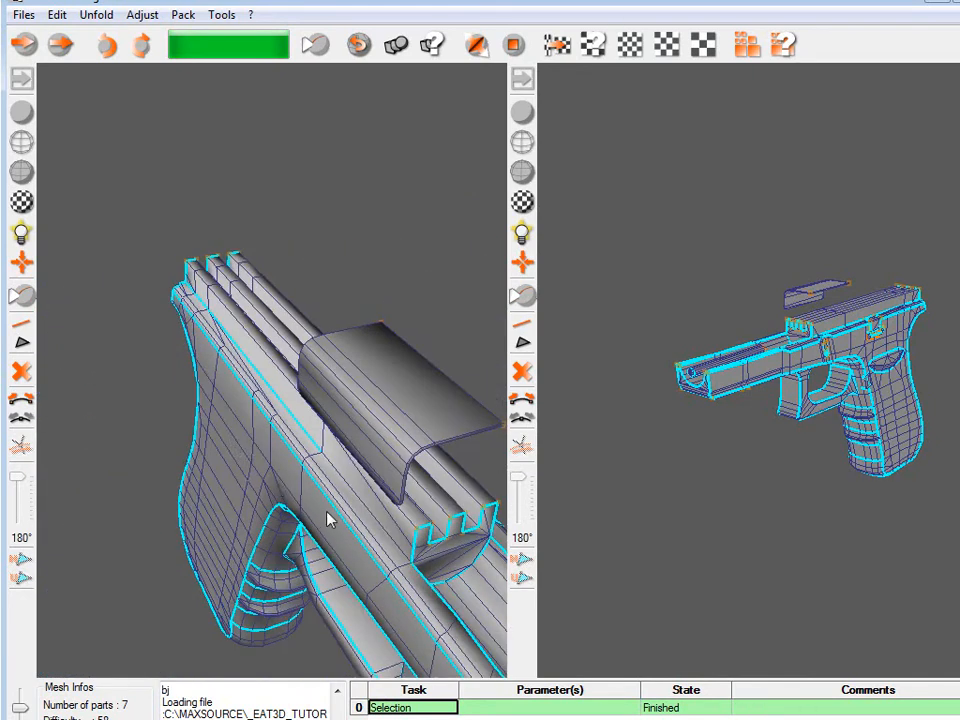
pyautogui.moveTo(395, 545); pyautogui.dragTo(410, 345, button='middle')
# Mark the outer end outlines and the long top edge of the curved cover floating above the slide as seams.
pyautogui.moveTo(410, 345); pyautogui.dragTo(281, 386, button='right')
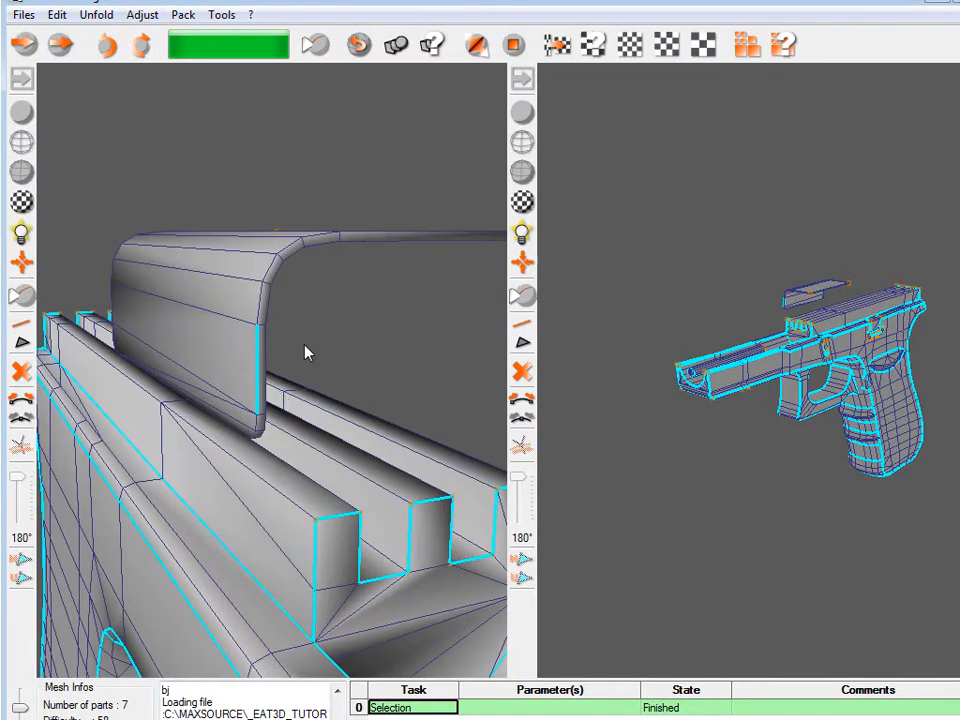
pyautogui.moveTo(300, 335); pyautogui.dragTo(354, 264, button='middle')
pyautogui.click(410, 240)
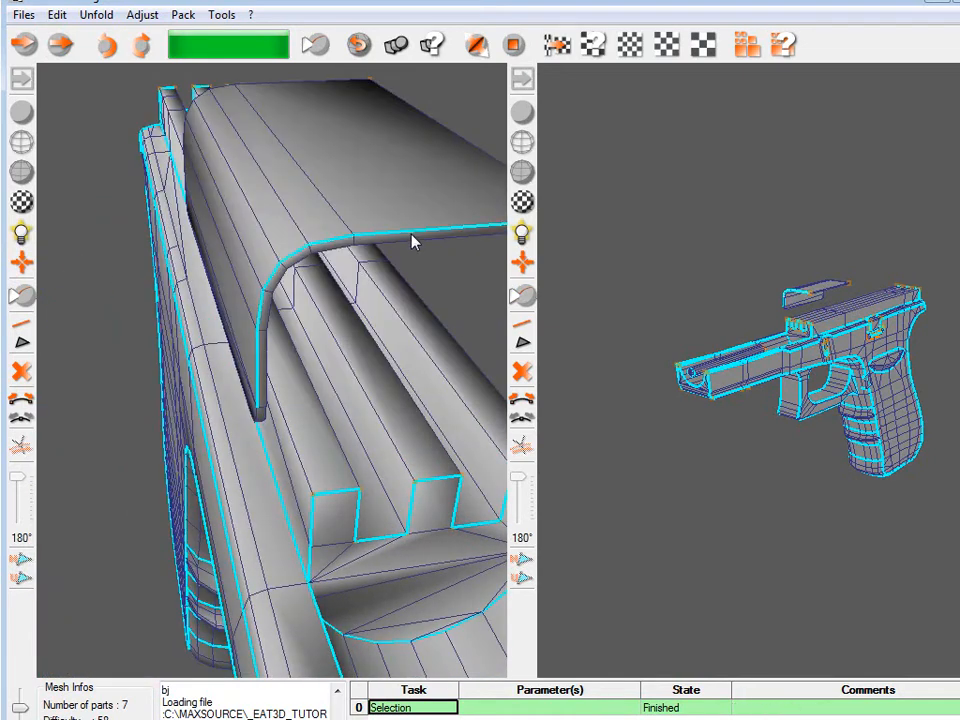
pyautogui.moveTo(418, 219); pyautogui.dragTo(259, 319, button='middle')
pyautogui.click(228, 255)
pyautogui.click(190, 328)
pyautogui.click(216, 566)
# Mark the outer lower edge and rounded corners of the floating cover as seams.
pyautogui.moveTo(216, 566); pyautogui.dragTo(230, 361, button='middle')
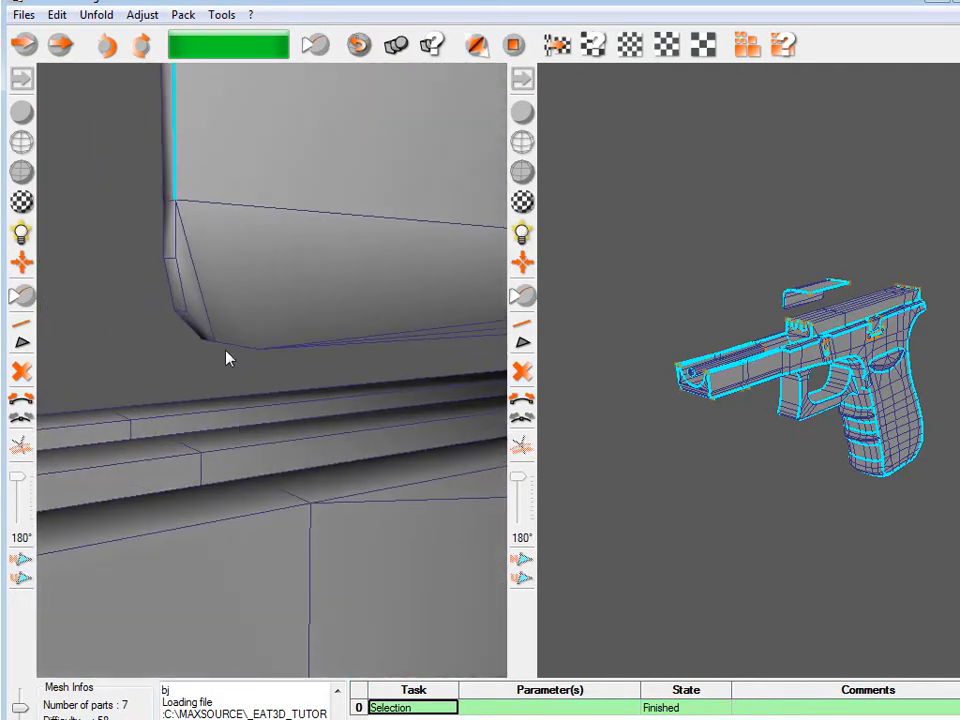
pyautogui.click(240, 352)
pyautogui.moveTo(240, 349); pyautogui.dragTo(267, 316, button='middle')
pyautogui.moveTo(405, 313); pyautogui.dragTo(264, 195, button='middle')
pyautogui.click(236, 190)
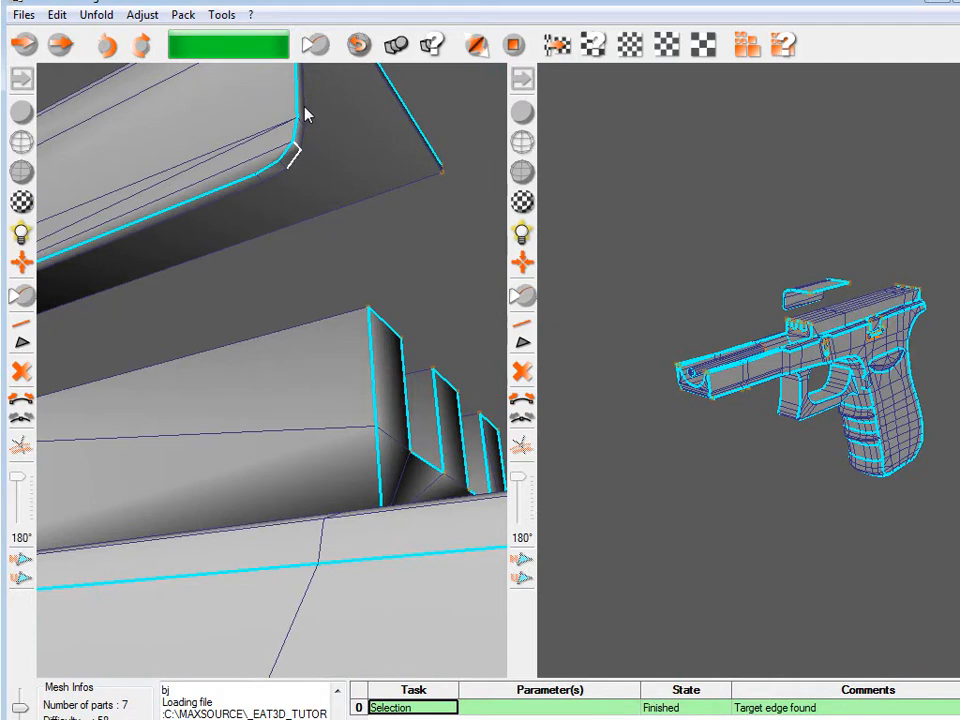
# Mark the inner rim of the floating cover along its lower edge, corners, ends and top edge as seams.
pyautogui.click(276, 184)
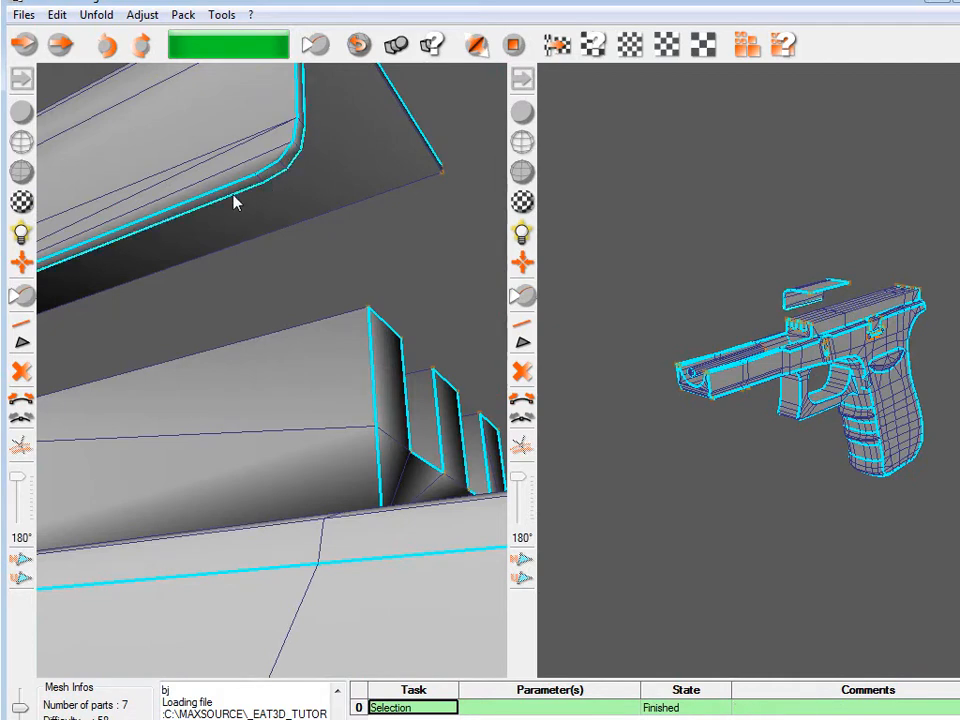
pyautogui.moveTo(193, 243); pyautogui.dragTo(415, 373, button='middle')
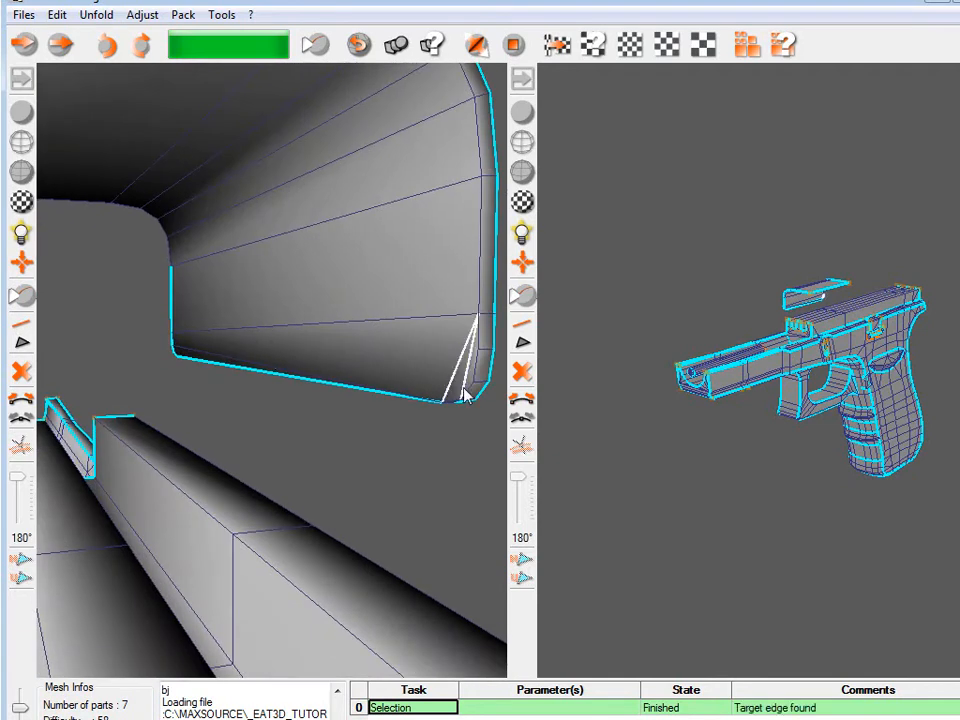
pyautogui.click(474, 197)
pyautogui.click(445, 189)
pyautogui.moveTo(478, 139); pyautogui.dragTo(405, 259, button='middle')
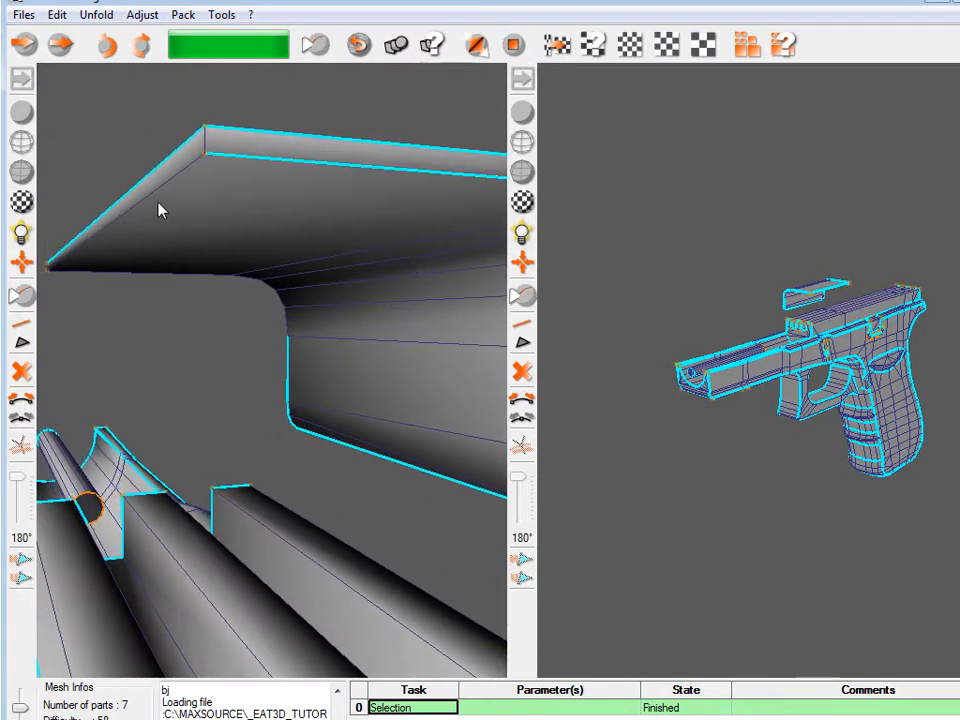
pyautogui.moveTo(147, 205); pyautogui.dragTo(345, 191, button='middle')
pyautogui.moveTo(94, 216); pyautogui.dragTo(80, 314, button='middle')
pyautogui.moveTo(376, 273); pyautogui.dragTo(41, 344, button='middle')
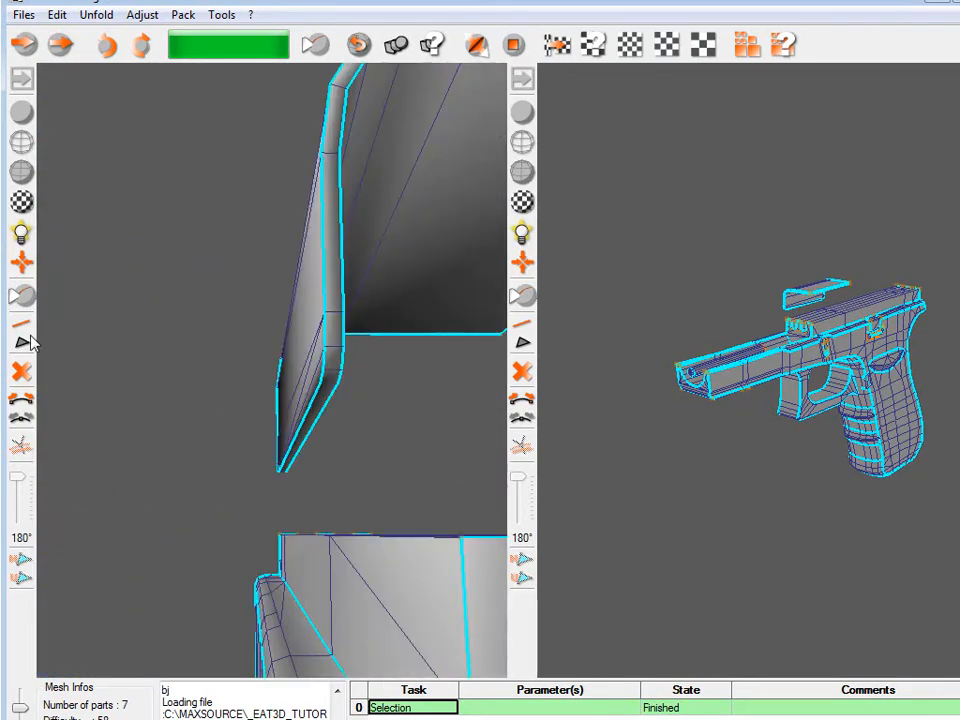
# Mark the upper edge and rear end edge of the long groove on the side of the frame as seams.
pyautogui.moveTo(337, 357); pyautogui.dragTo(422, 385, button='middle')
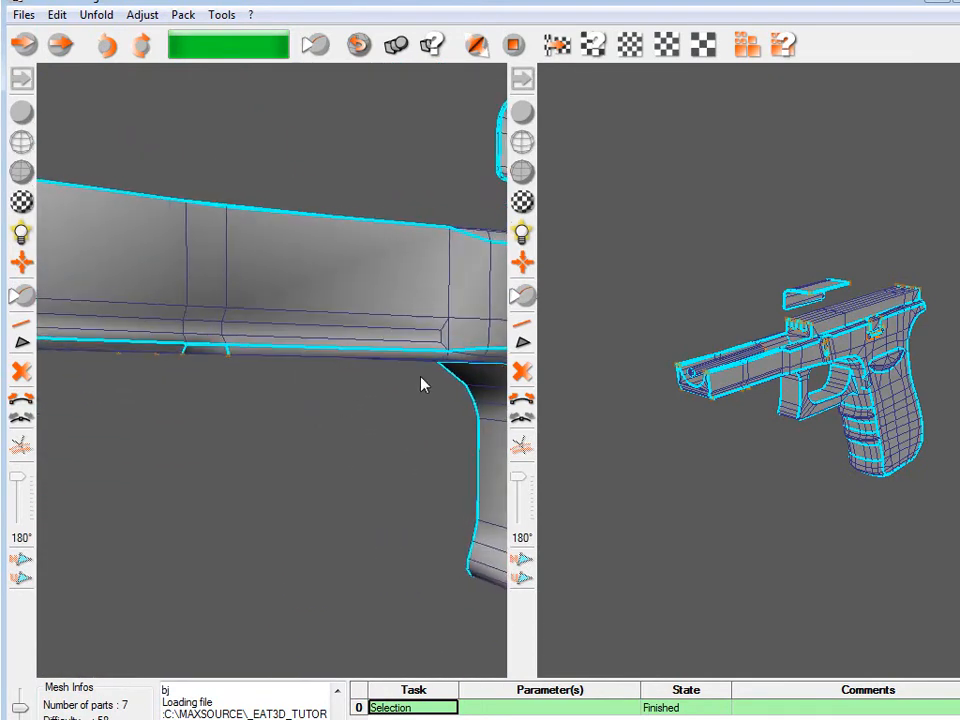
pyautogui.click(96, 306)
pyautogui.moveTo(96, 306); pyautogui.dragTo(411, 325, button='middle')
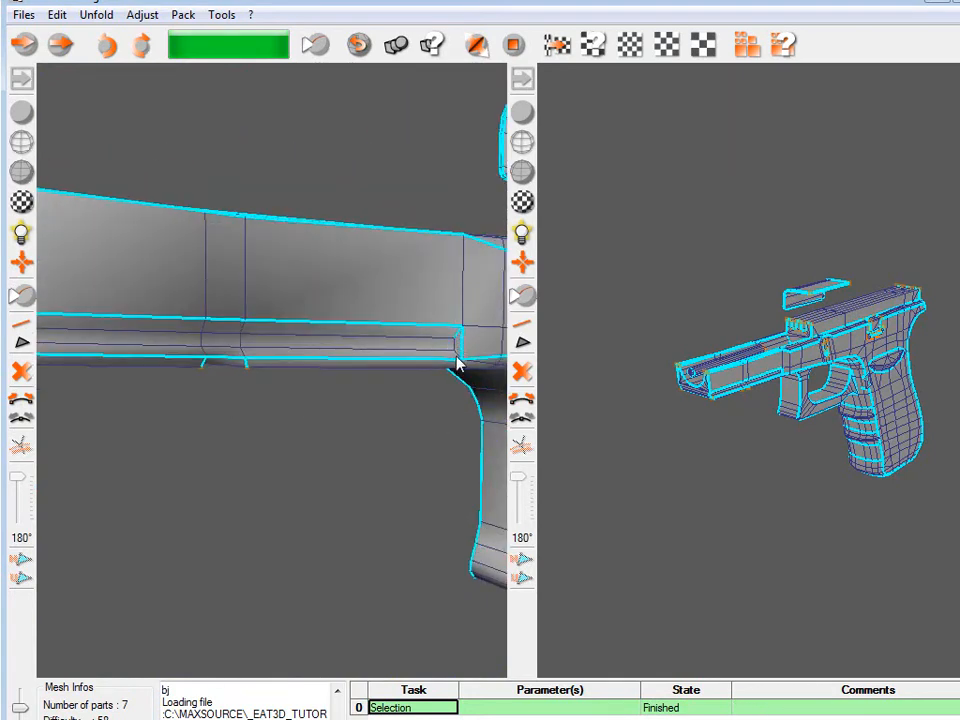
# Check the marked seams on the grip and cut the mesh along them.
pyautogui.moveTo(457, 365); pyautogui.dragTo(336, 396, button='middle')
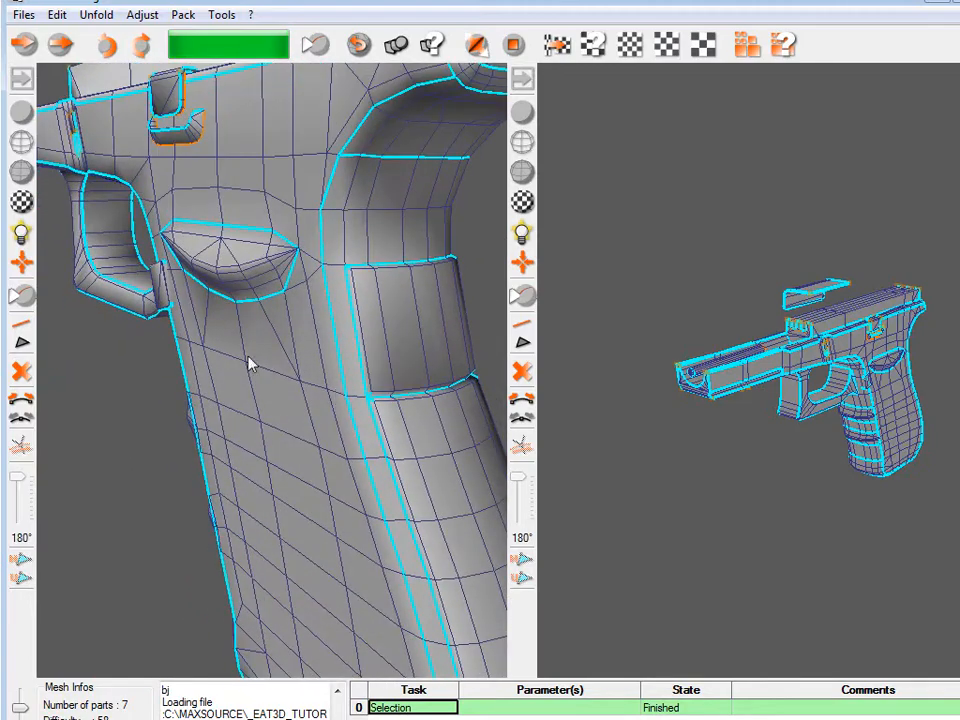
pyautogui.moveTo(140, 333); pyautogui.dragTo(293, 485, button='middle')
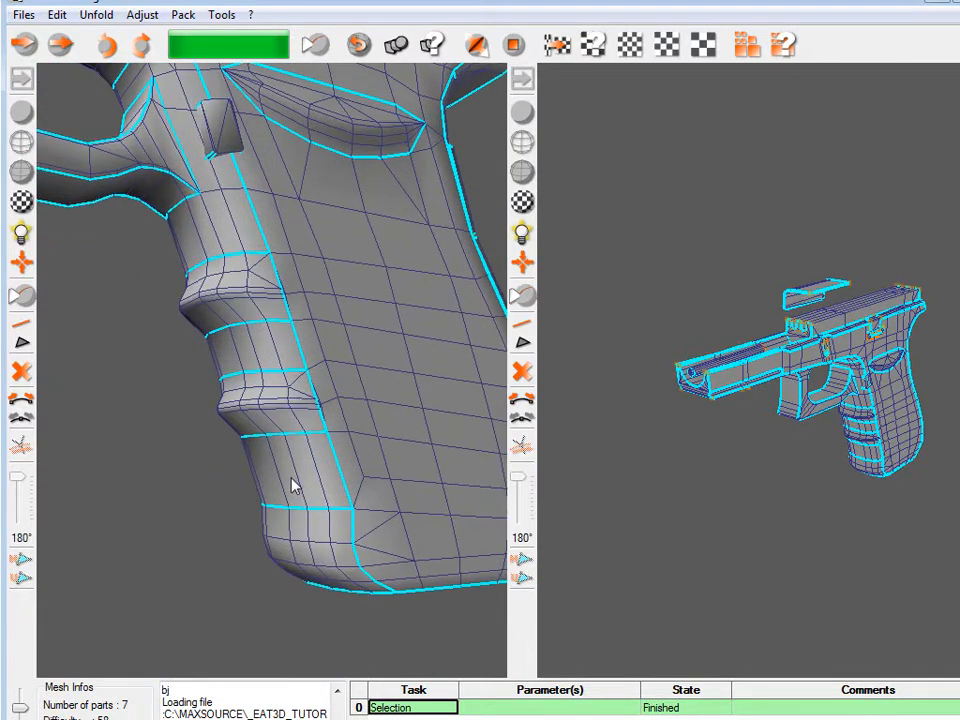
pyautogui.click(25, 300)
# Try unfolding and packing the cut mesh into UV charts, and undo the unfold.
pyautogui.click(466, 50)
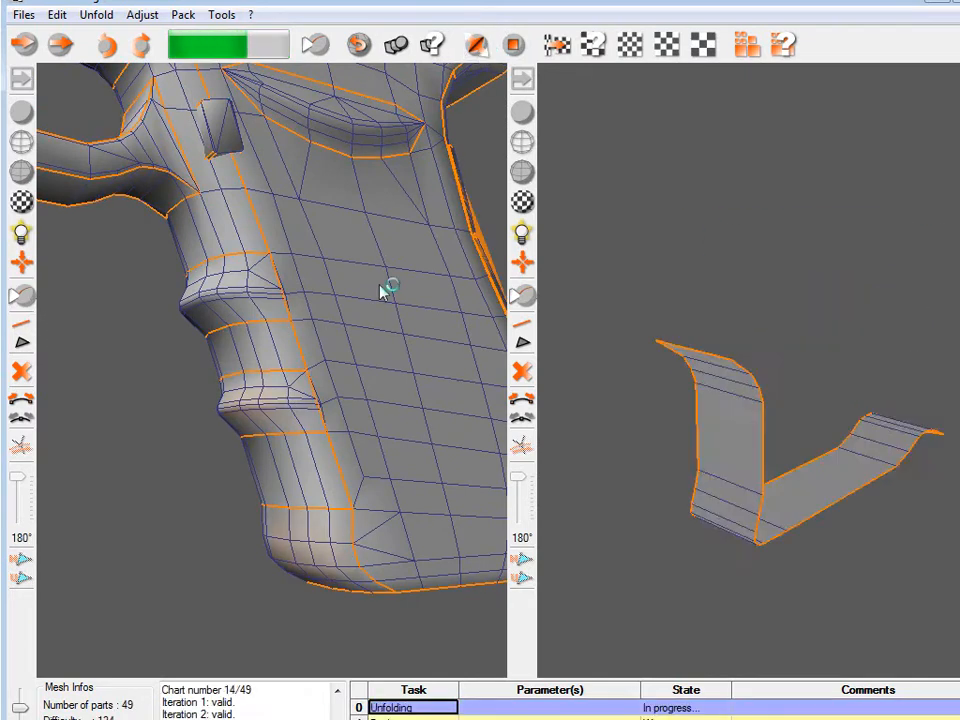
pyautogui.moveTo(279, 386); pyautogui.dragTo(394, 459, button='middle')
pyautogui.moveTo(288, 381); pyautogui.dragTo(326, 342, button='middle')
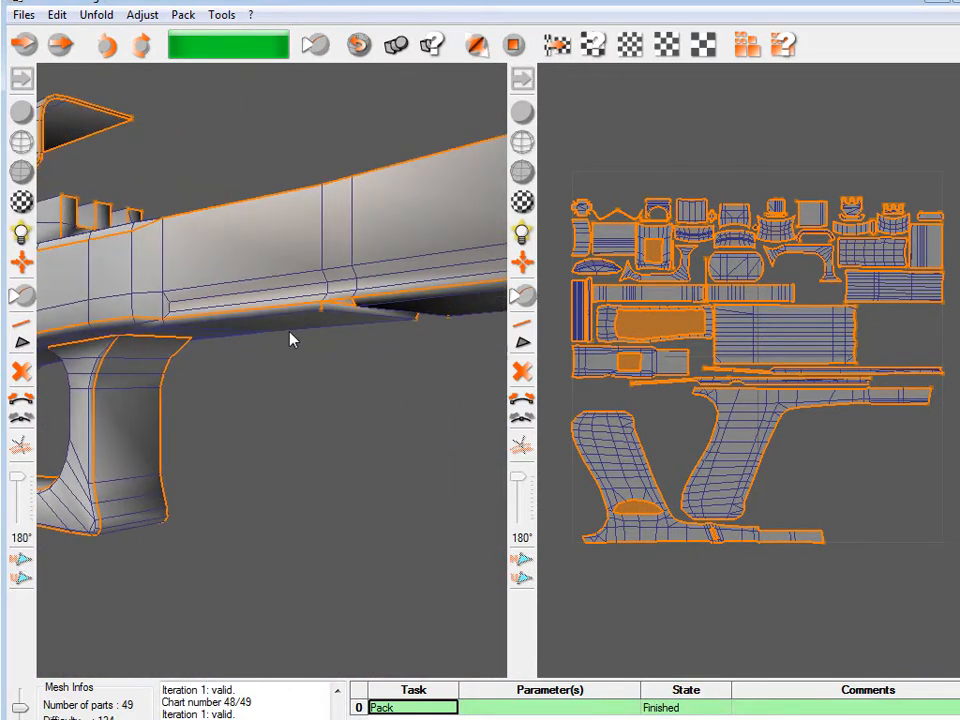
pyautogui.hotkey('ctrl', 'z')
# Mark seams along the upper edge and rear end of the uncut groove on the frame's other side, and cut the mesh.
pyautogui.moveTo(214, 342); pyautogui.dragTo(156, 400, button='middle')
pyautogui.scroll(3, 236, 338)
pyautogui.moveTo(372, 276); pyautogui.dragTo(328, 342, button='middle')
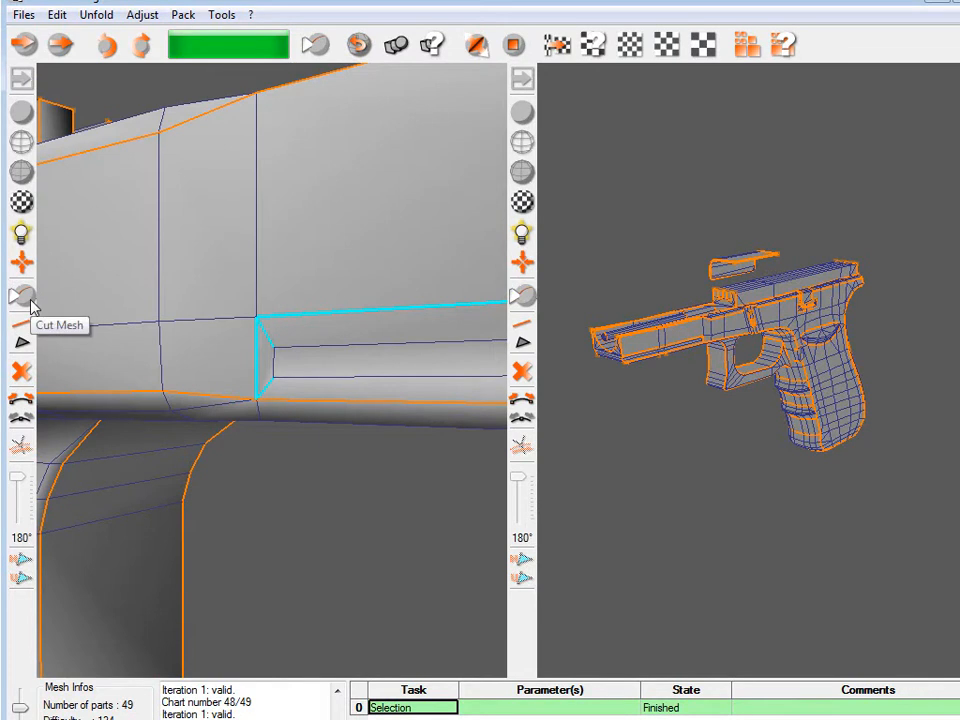
# Mark seams along both ends of the upper finger ridge's crest on the front of the grip, leaving the middle uncut.
pyautogui.moveTo(180, 380); pyautogui.dragTo(249, 416, button='middle')
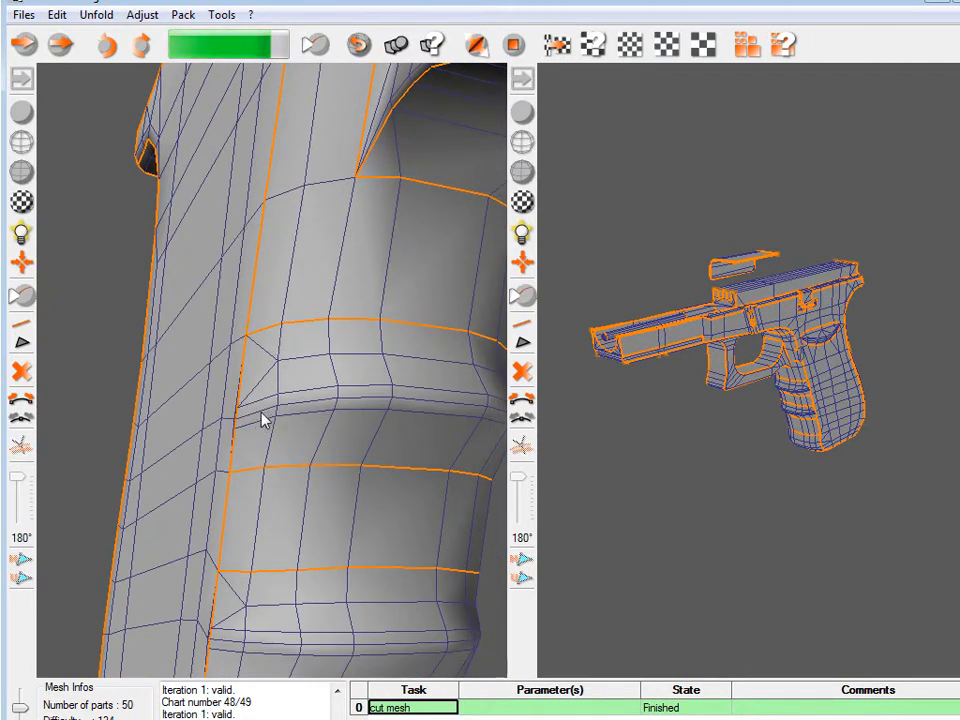
pyautogui.click(381, 401)
pyautogui.moveTo(381, 401); pyautogui.dragTo(220, 420, button='middle')
pyautogui.click(208, 402)
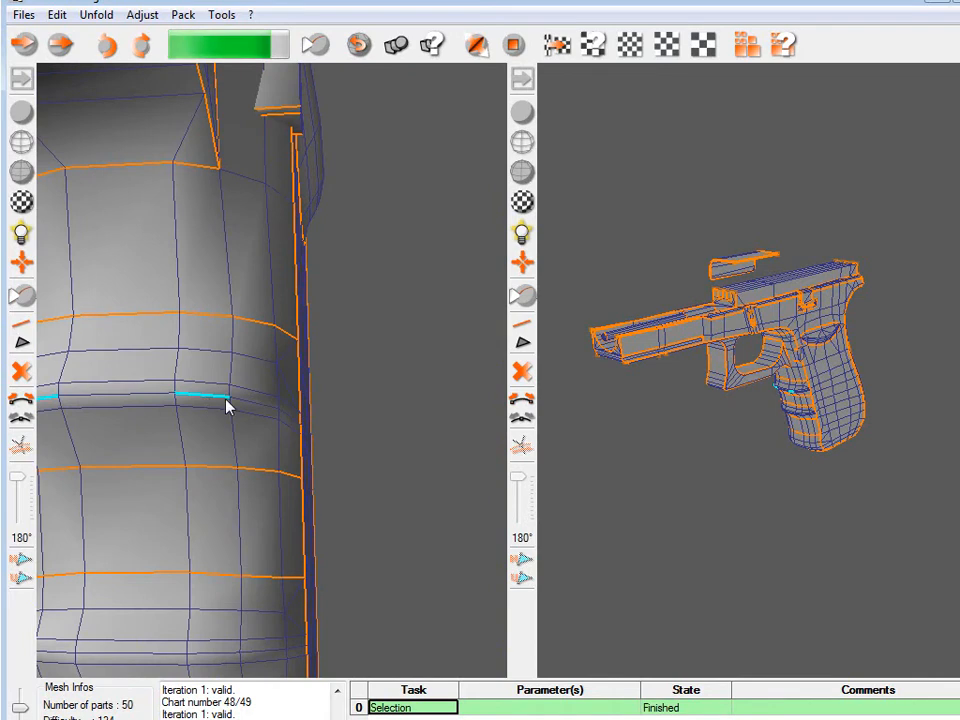
pyautogui.click(283, 422)
pyautogui.moveTo(279, 426); pyautogui.dragTo(300, 444, button='middle')
# Mark seams on both ends of the lower finger ridge's crest and of the edge loop near the grip's bottom front.
pyautogui.click(277, 477)
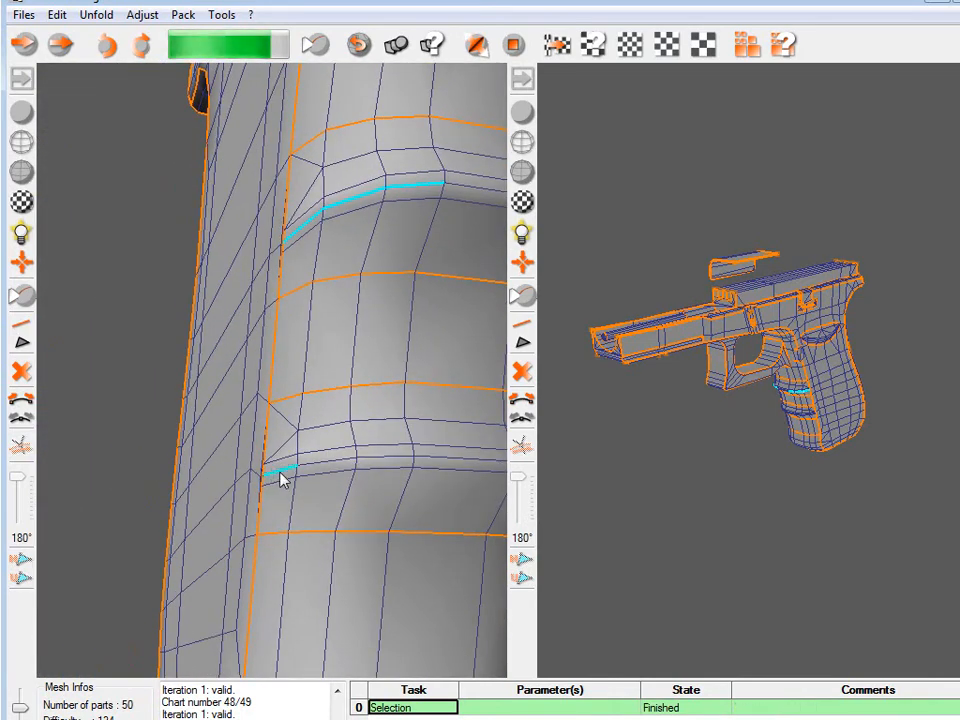
pyautogui.moveTo(401, 491); pyautogui.dragTo(135, 450, button='middle')
pyautogui.keyDown('alt'); pyautogui.moveTo(190, 535); pyautogui.dragTo(285, 302, button='middle'); pyautogui.keyUp('alt')
pyautogui.keyDown('alt'); pyautogui.moveTo(285, 302); pyautogui.dragTo(304, 401, button='right'); pyautogui.keyUp('alt')
pyautogui.keyDown('alt'); pyautogui.moveTo(304, 401); pyautogui.dragTo(242, 423); pyautogui.keyUp('alt')
pyautogui.click(278, 417)
pyautogui.keyDown('alt'); pyautogui.moveTo(100, 410); pyautogui.dragTo(271, 404, button='middle'); pyautogui.keyUp('alt')
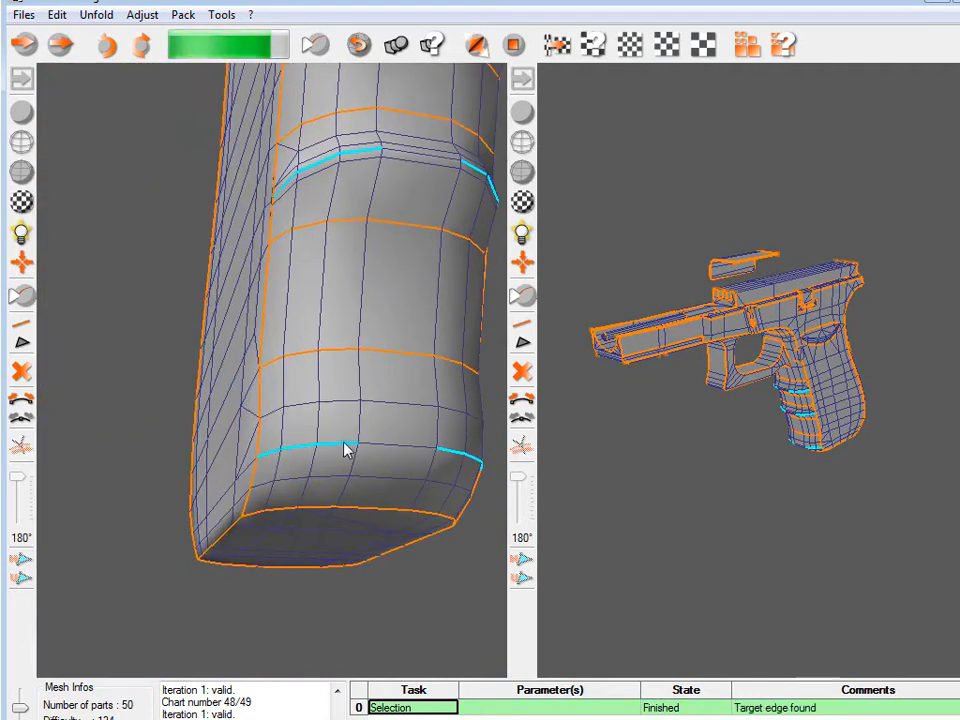
# Unfold and pack all UV charts with the new cuts, and show the checker pattern on the 3D model.
pyautogui.click(483, 47)
pyautogui.keyDown('alt'); pyautogui.moveTo(349, 264); pyautogui.dragTo(296, 335, button='middle'); pyautogui.keyUp('alt')
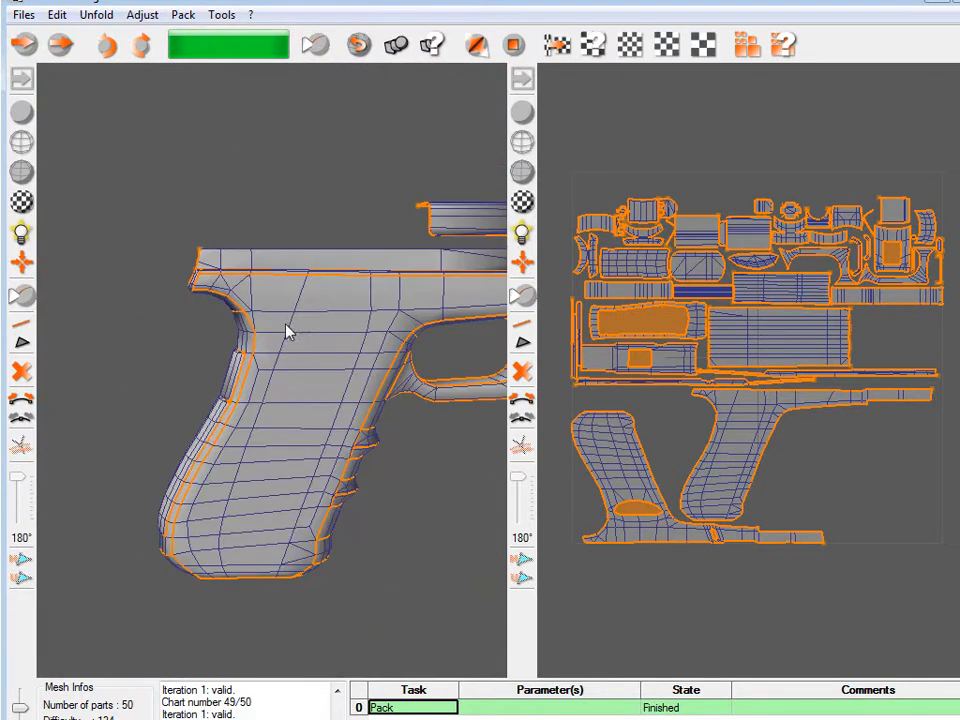
pyautogui.click(22, 200)
# Examine the checker pattern on the slide's rear end, the grip and the front of the frame for distortion.
pyautogui.keyDown('alt'); pyautogui.moveTo(244, 289); pyautogui.dragTo(238, 443, button='middle'); pyautogui.keyUp('alt')
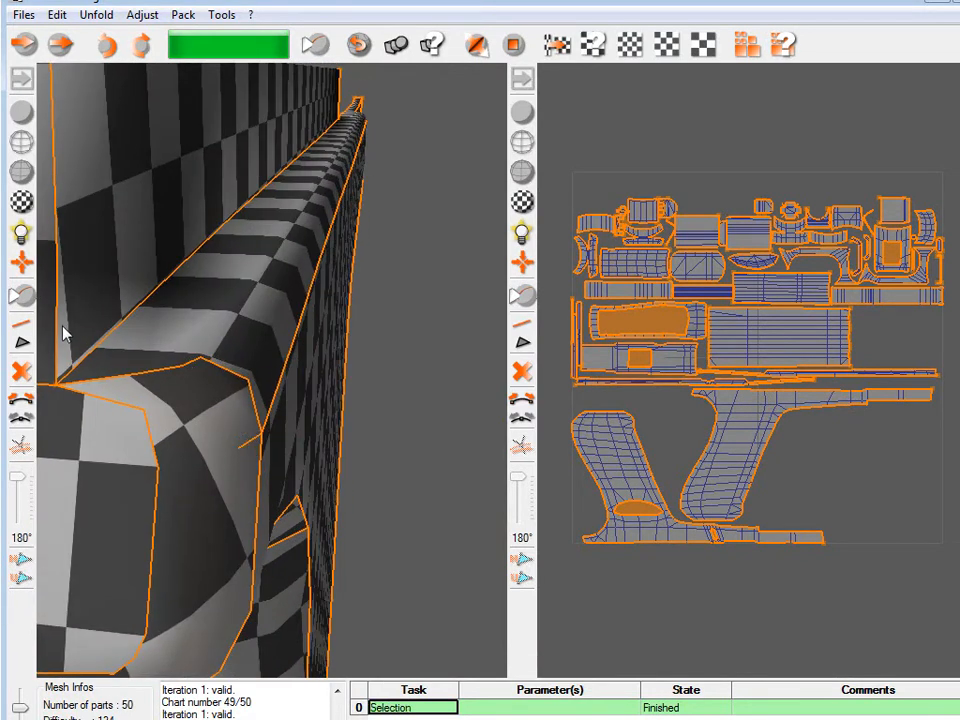
pyautogui.keyDown('alt'); pyautogui.moveTo(45, 405); pyautogui.dragTo(285, 364, button='middle'); pyautogui.keyUp('alt')
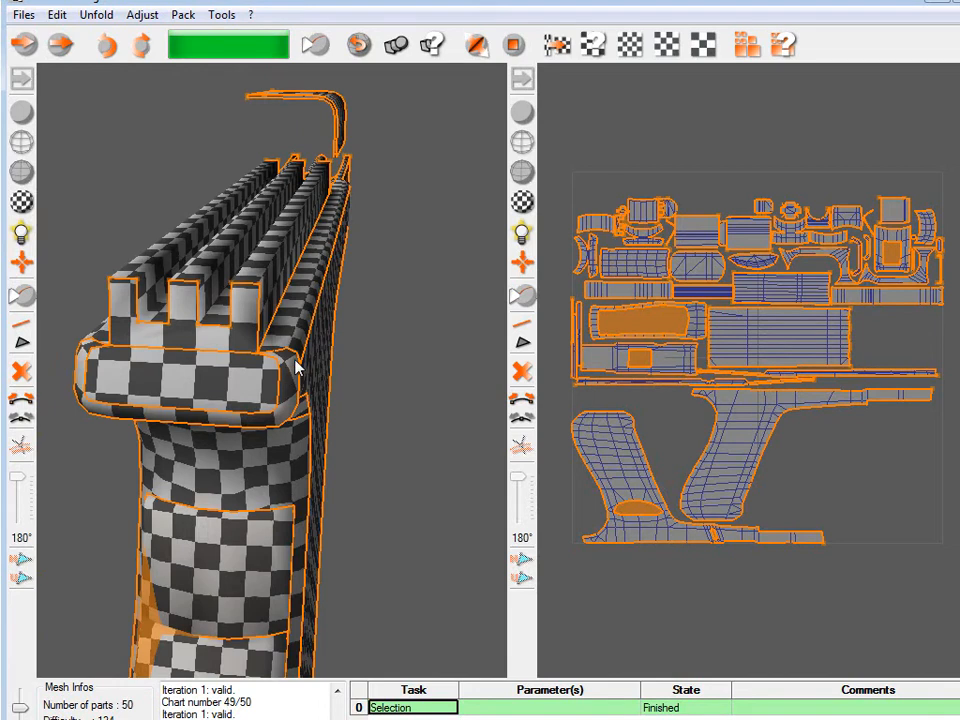
pyautogui.keyDown('alt'); pyautogui.moveTo(47, 313); pyautogui.dragTo(336, 296, button='middle'); pyautogui.keyUp('alt')
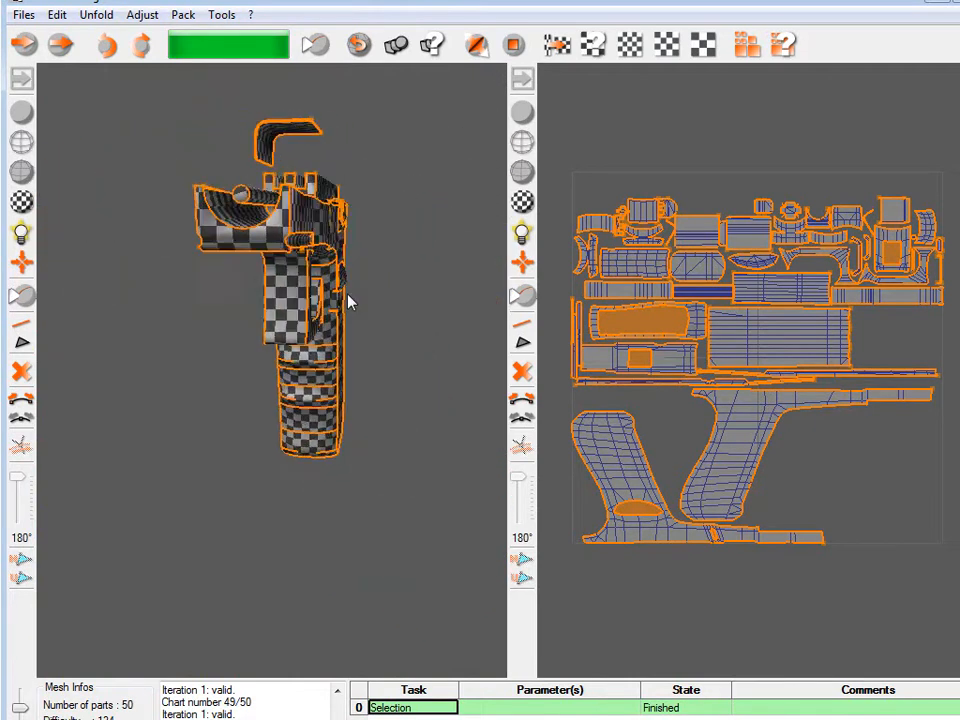
pyautogui.keyDown('alt'); pyautogui.moveTo(343, 371); pyautogui.dragTo(270, 343, button='right'); pyautogui.keyUp('alt')
pyautogui.keyDown('alt'); pyautogui.moveTo(270, 343); pyautogui.dragTo(115, 87); pyautogui.keyUp('alt')
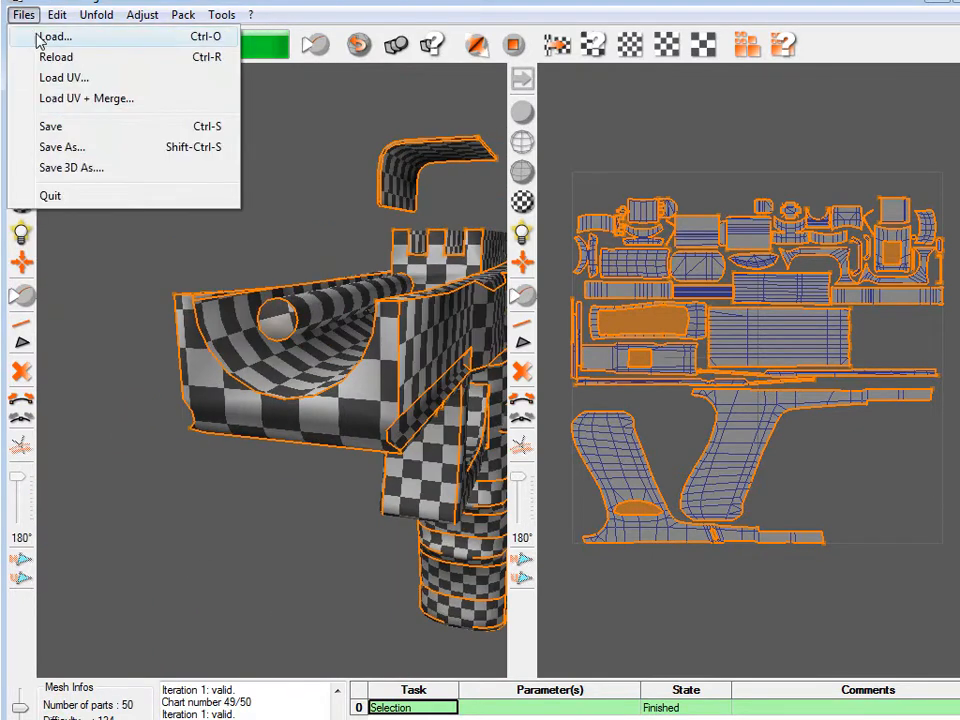
# Save the unfolded pistol mesh, then switch to 3ds Max and import Glock_unfold3d.obj as a single editable poly.
pyautogui.click(50, 128)
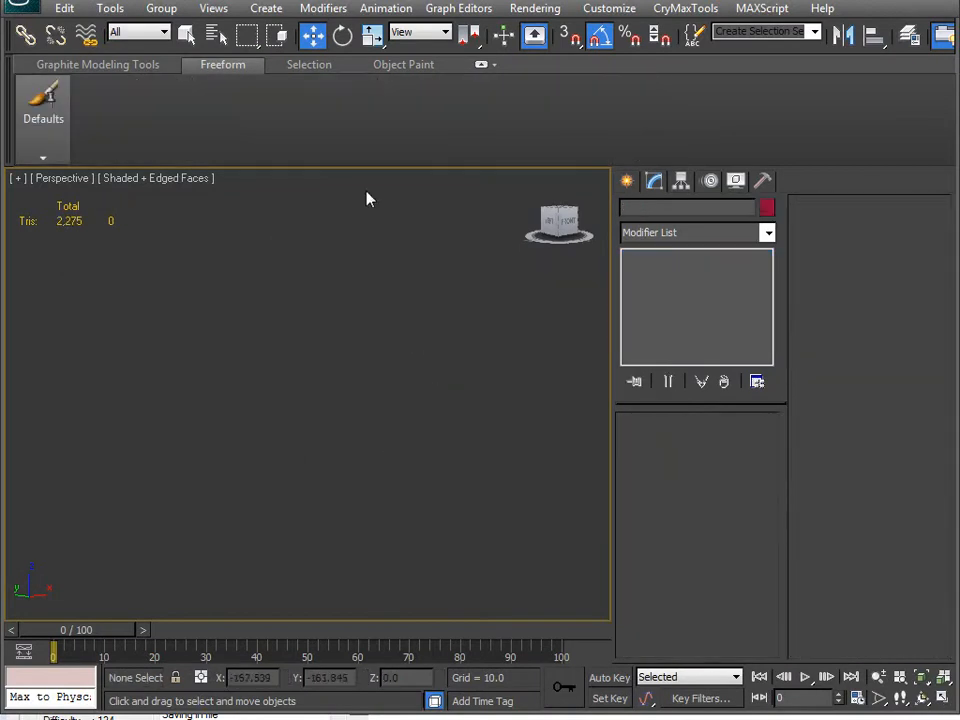
pyautogui.click(20, 8)
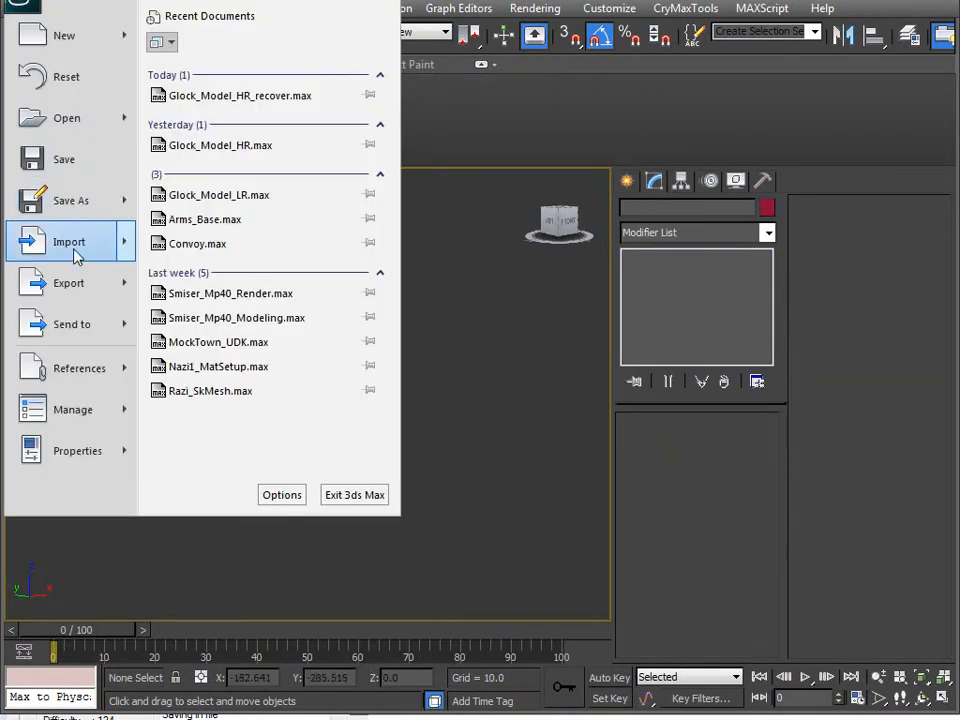
pyautogui.moveTo(77, 255)
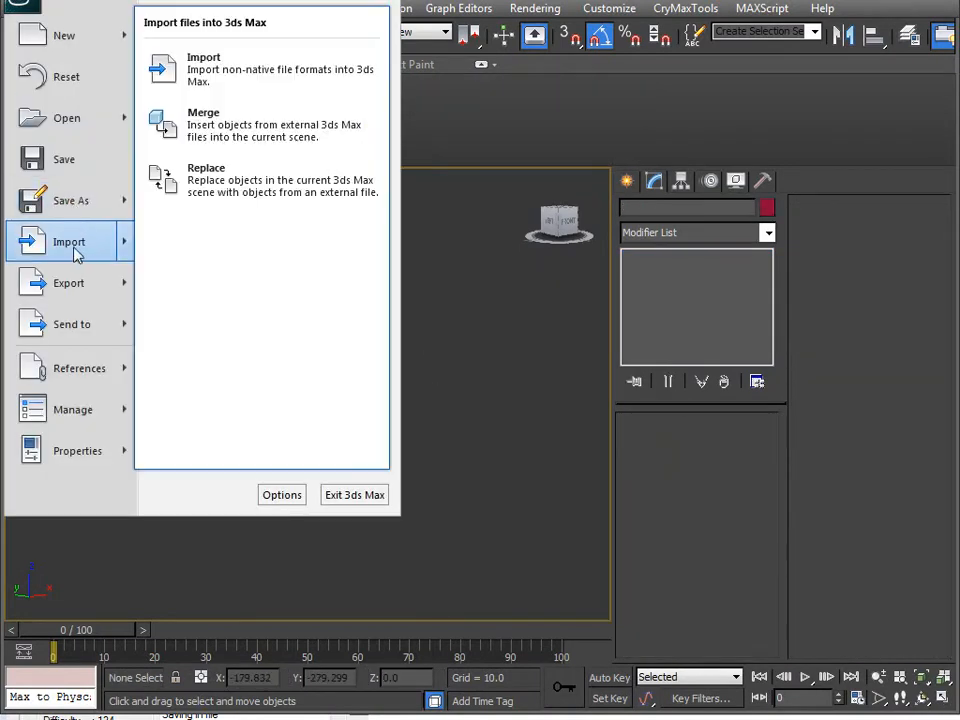
pyautogui.click(242, 80)
pyautogui.doubleClick(92, 82)
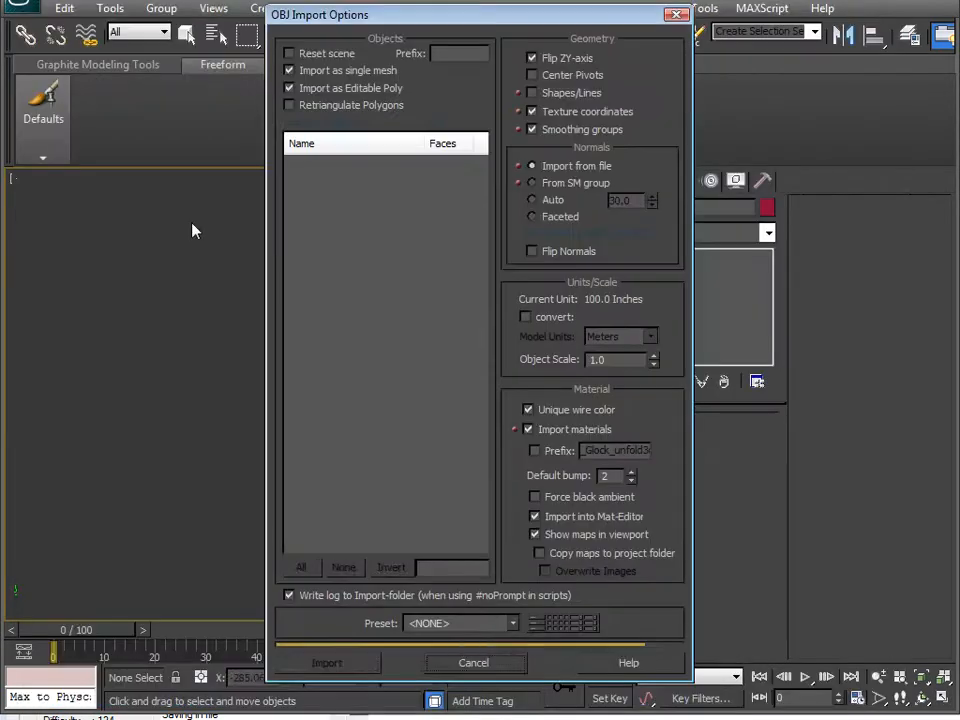
pyautogui.click(328, 663)
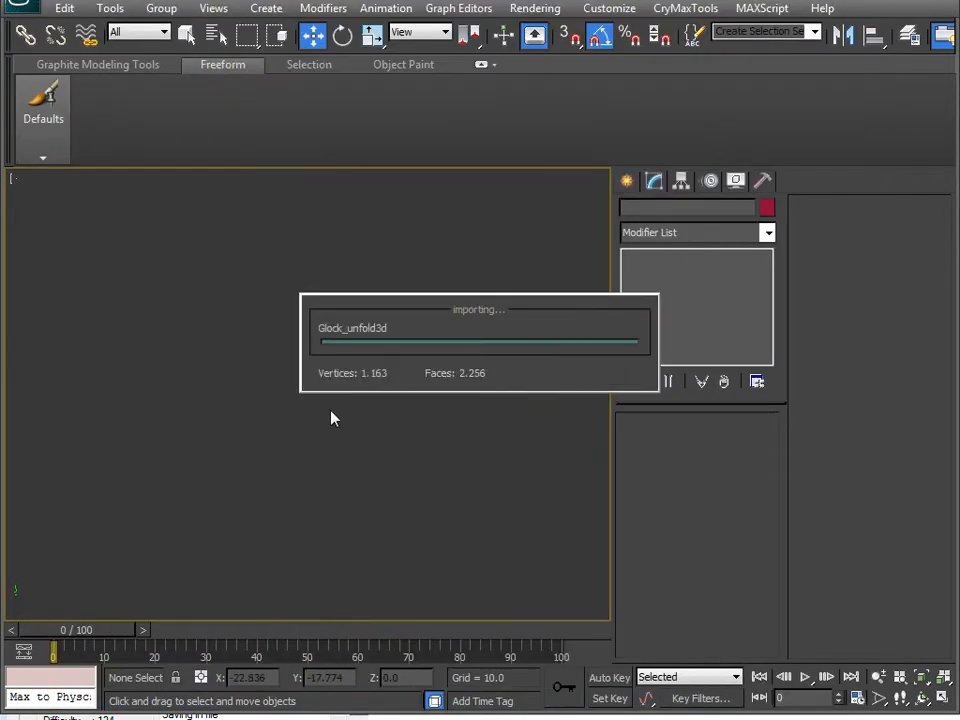
# Unhide all objects in the scene, select the magazine and the trigger, and hide everything else.
pyautogui.keyDown('alt'); pyautogui.moveTo(307, 463); pyautogui.dragTo(480, 386, button='middle'); pyautogui.keyUp('alt')
pyautogui.rightClick(480, 386)
pyautogui.click(525, 289)
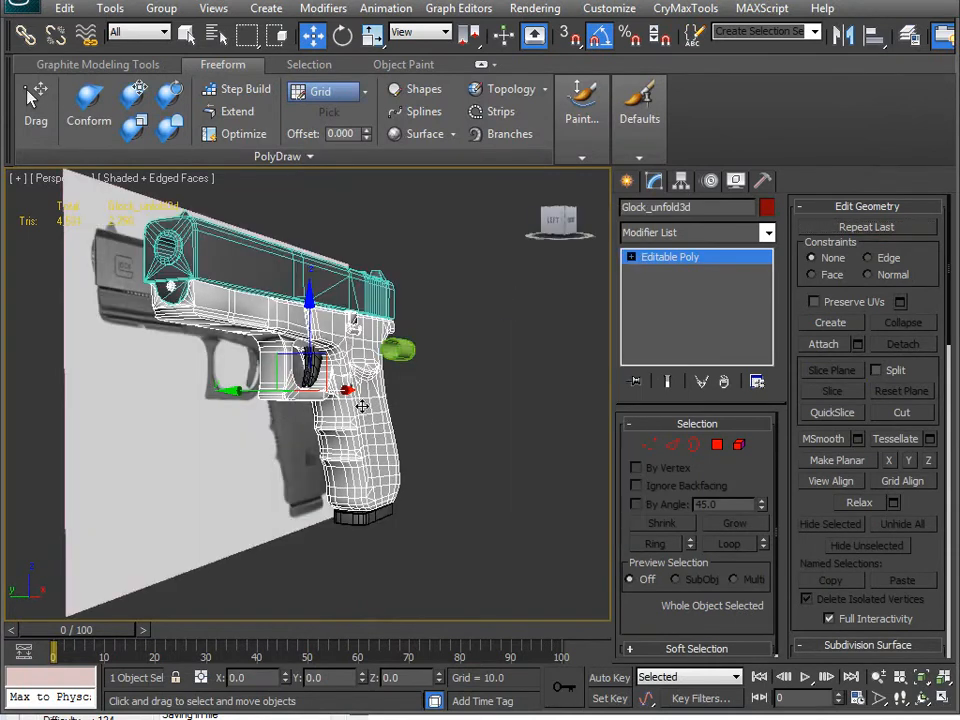
pyautogui.click(367, 517)
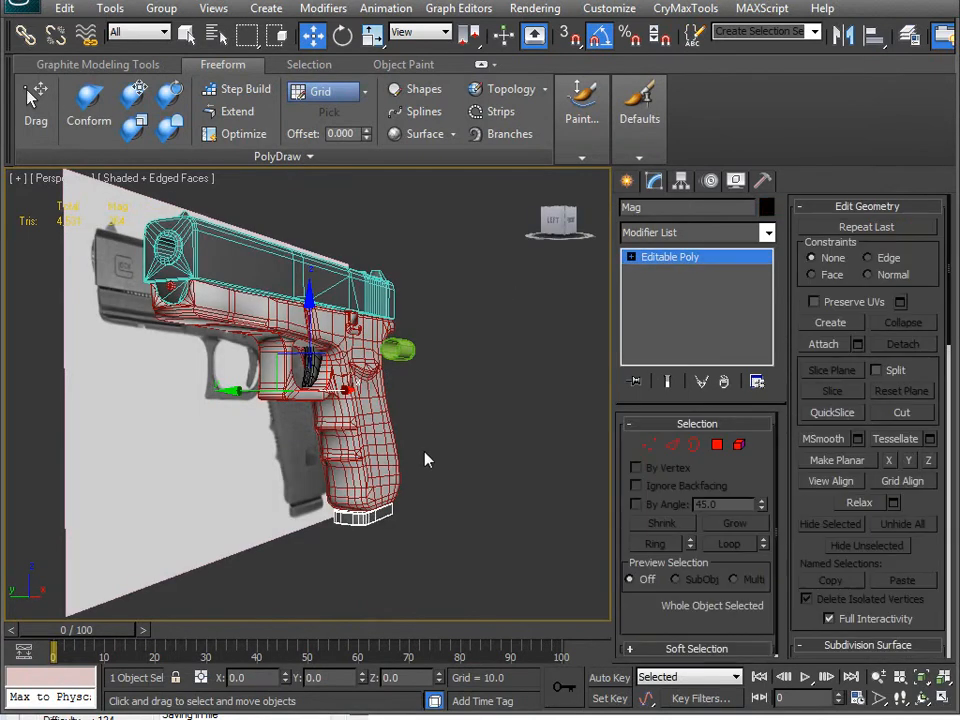
pyautogui.keyDown('ctrl'); pyautogui.click(312, 361); pyautogui.keyUp('ctrl')
pyautogui.rightClick(516, 341)
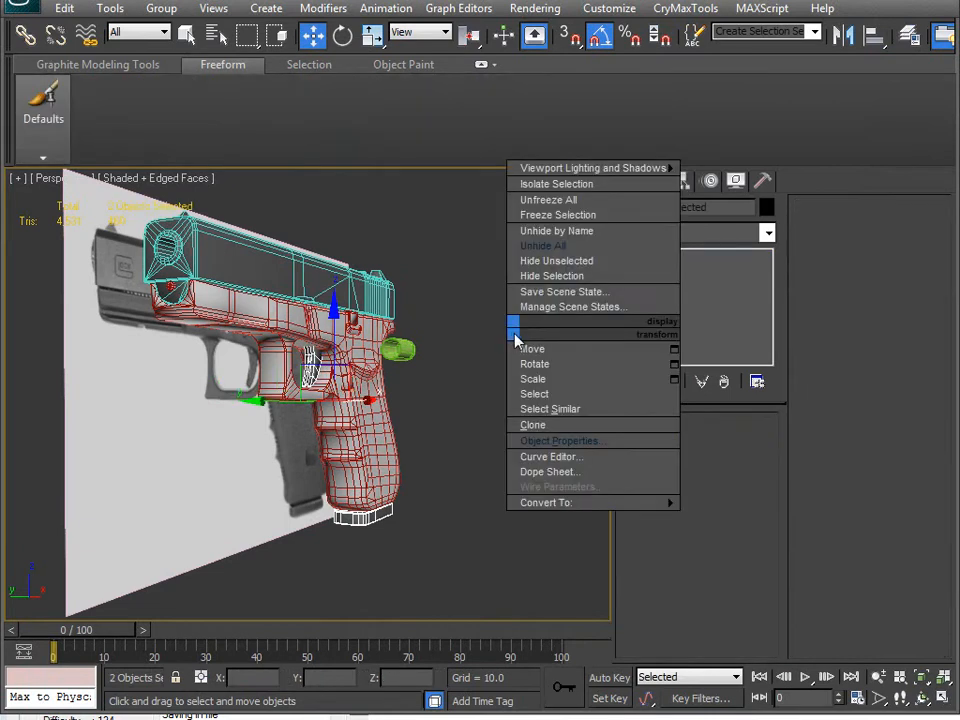
pyautogui.click(560, 260)
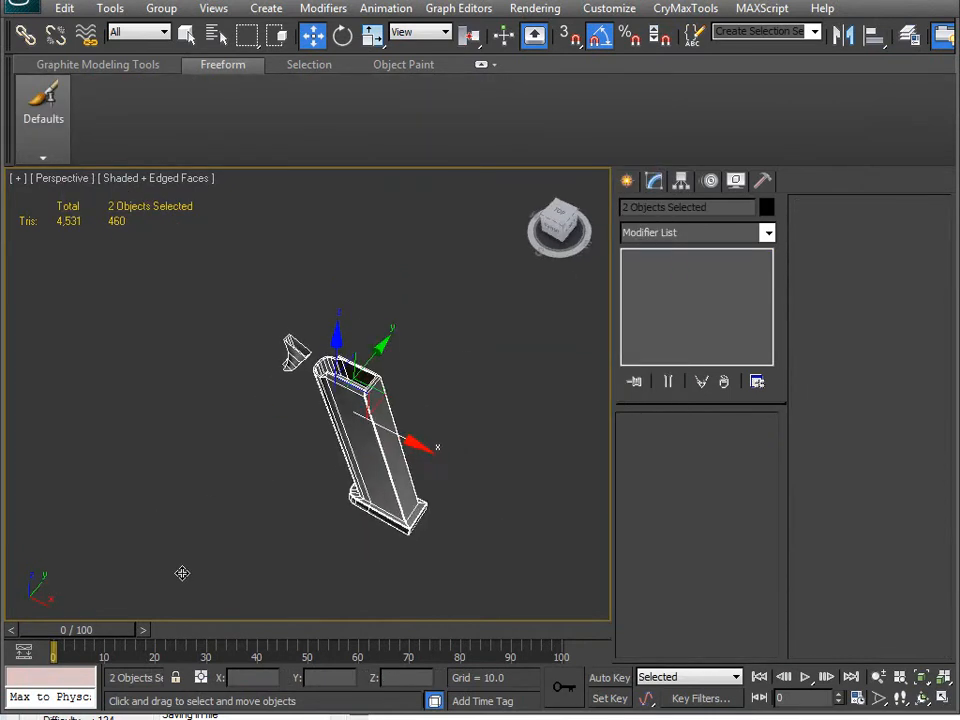
# Examine the magazine and trigger meshes from several angles, including the magazine's open top and the trigger's underside.
pyautogui.scroll(5, 241, 559)
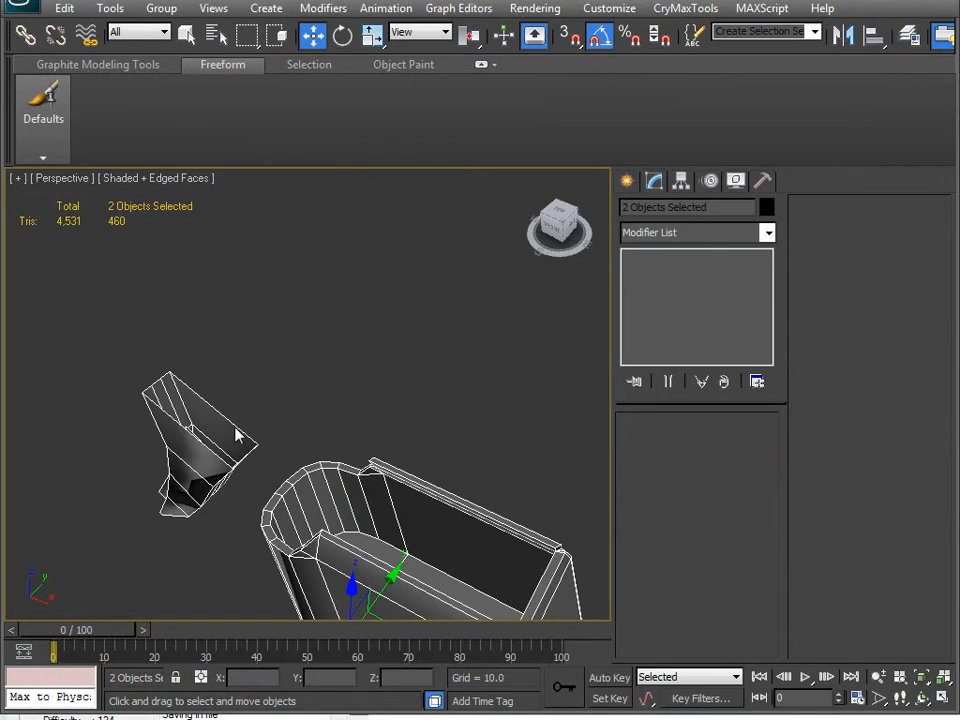
pyautogui.moveTo(206, 458)
pyautogui.keyDown('alt'); pyautogui.mouseDown(button='middle')
pyautogui.moveTo(294, 467)
pyautogui.moveTo(291, 379)
pyautogui.moveTo(197, 474)
pyautogui.mouseUp(button='middle'); pyautogui.keyUp('alt')
pyautogui.keyDown('alt'); pyautogui.moveTo(187, 543); pyautogui.dragTo(309, 392, button='middle'); pyautogui.keyUp('alt')
pyautogui.moveTo(290, 508); pyautogui.dragTo(305, 327, button='middle')
pyautogui.scroll(-5, 283, 433)
pyautogui.moveTo(303, 531); pyautogui.dragTo(365, 452, button='middle')
pyautogui.moveTo(275, 345); pyautogui.dragTo(311, 411, button='middle')
pyautogui.scroll(5, 311, 411)
pyautogui.moveTo(260, 208); pyautogui.dragTo(172, 330, button='middle')
pyautogui.scroll(3, 321, 396)
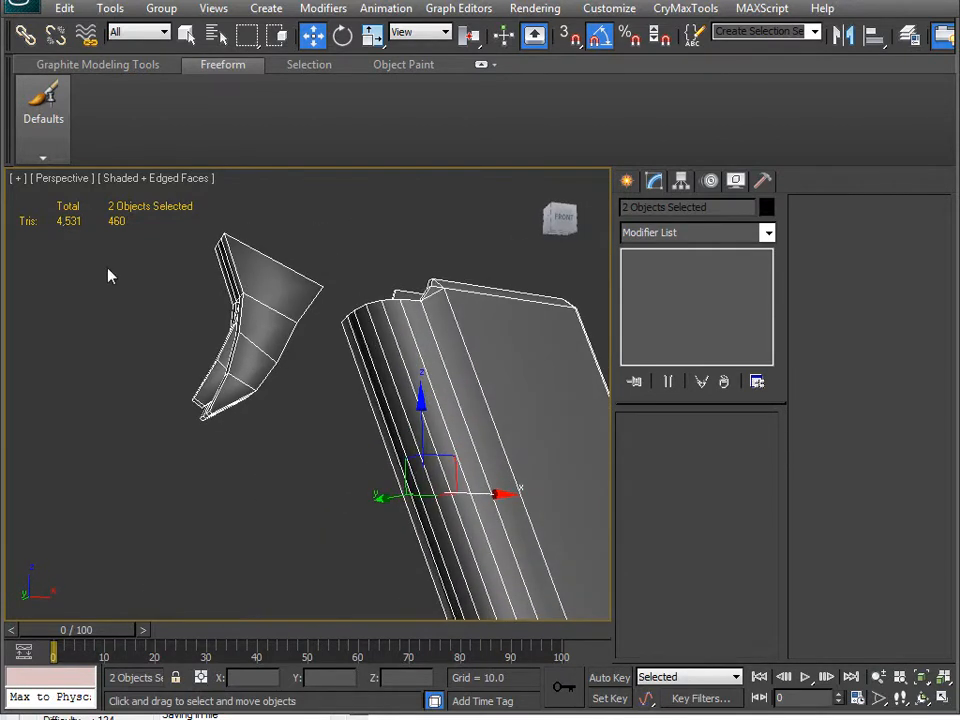
pyautogui.keyDown('alt'); pyautogui.moveTo(313, 375); pyautogui.dragTo(244, 480, button='middle'); pyautogui.keyUp('alt')
pyautogui.scroll(-3, 226, 424)
pyautogui.keyDown('alt'); pyautogui.moveTo(316, 507); pyautogui.dragTo(321, 423, button='middle'); pyautogui.keyUp('alt')
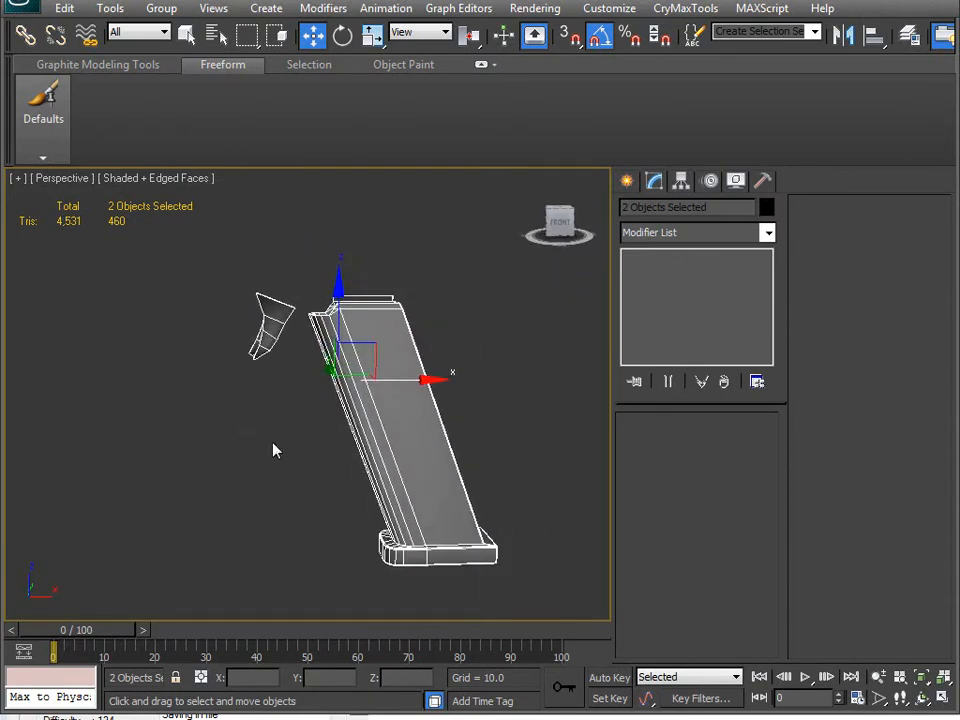
pyautogui.scroll(5, 275, 430)
pyautogui.moveTo(276, 416); pyautogui.dragTo(337, 528, button='middle')
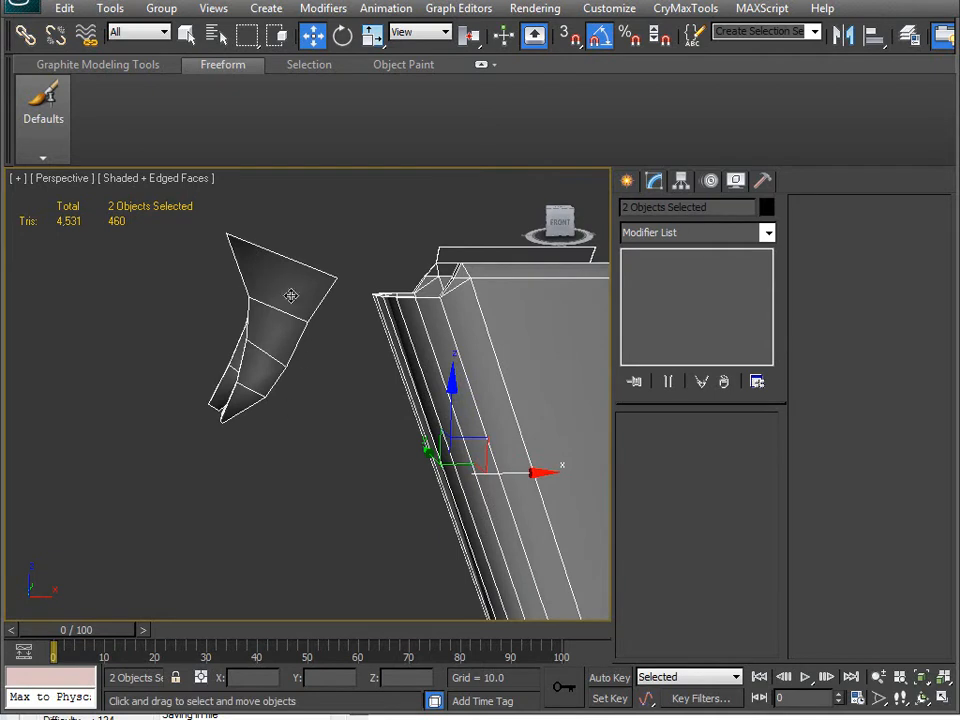
pyautogui.scroll(-4, 225, 461)
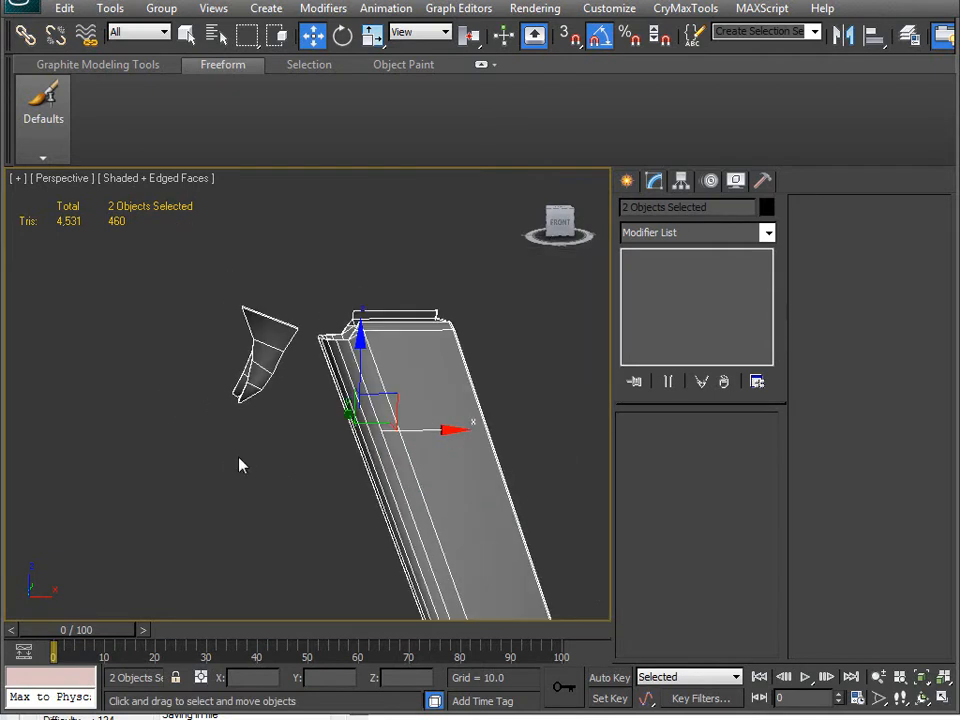
pyautogui.keyDown('alt'); pyautogui.moveTo(223, 418); pyautogui.dragTo(277, 416, button='middle'); pyautogui.keyUp('alt')
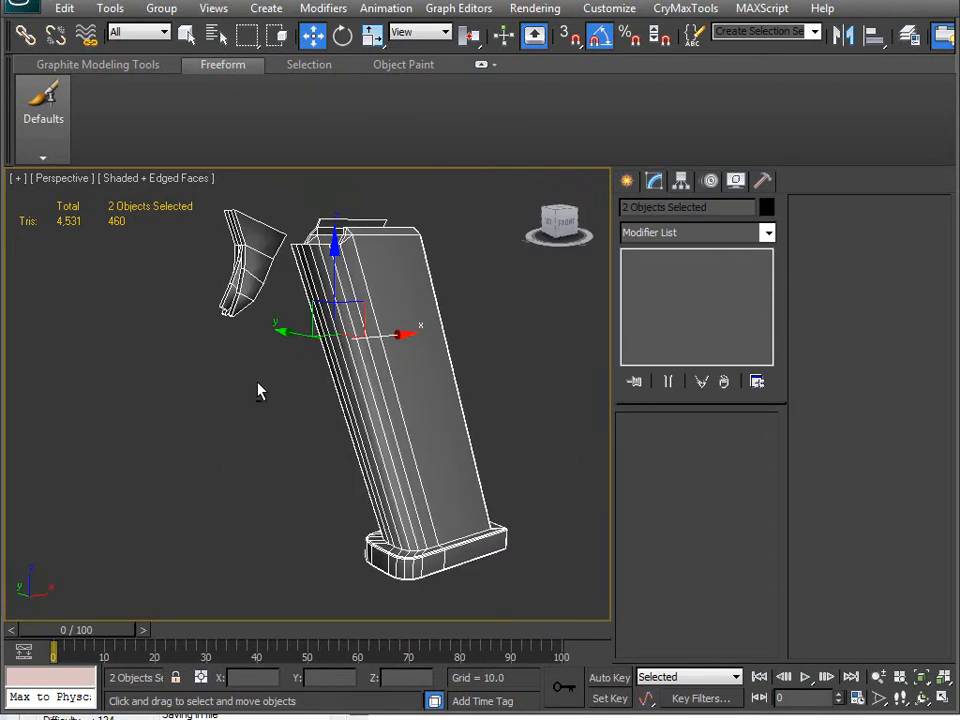
pyautogui.moveTo(254, 274); pyautogui.dragTo(258, 313, button='middle')
pyautogui.keyDown('alt'); pyautogui.moveTo(287, 364); pyautogui.dragTo(222, 352, button='middle'); pyautogui.keyUp('alt')
pyautogui.scroll(-4, 283, 337)
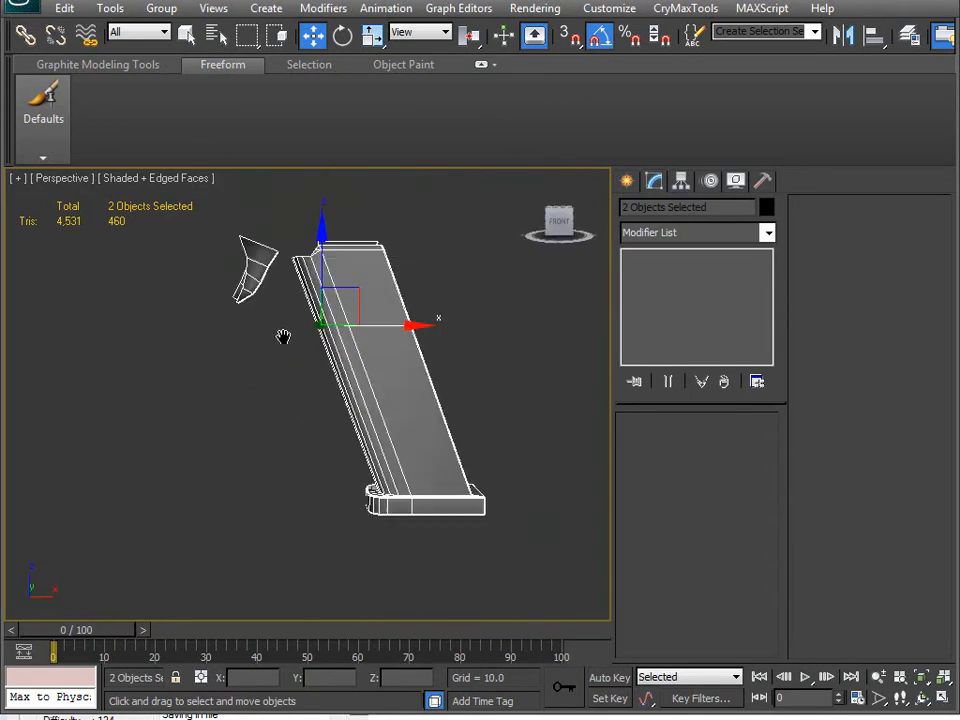
# Export the magazine and trigger as OBJ with the Mudbox preset, overwriting Glock.obj in the ToUV folder.
pyautogui.click(36, 10)
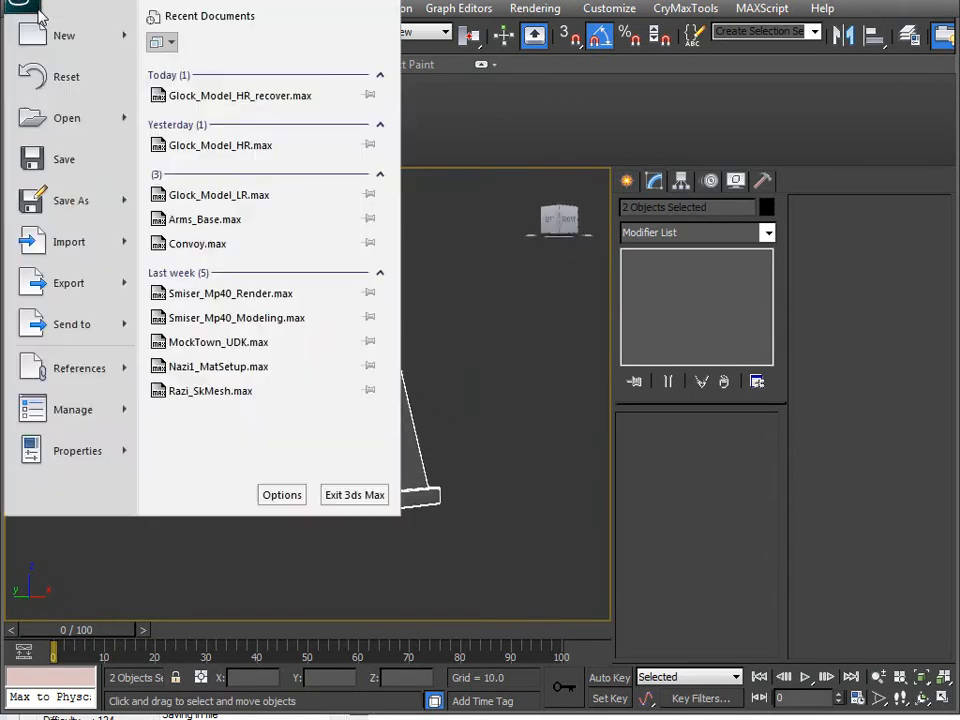
pyautogui.moveTo(93, 206)
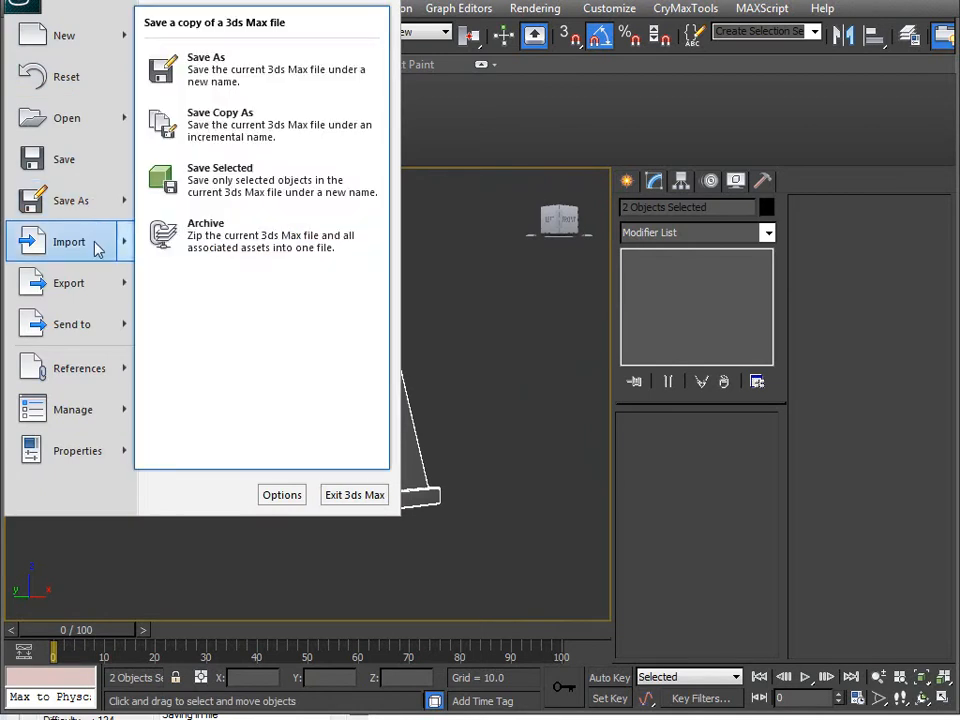
pyautogui.click(240, 148)
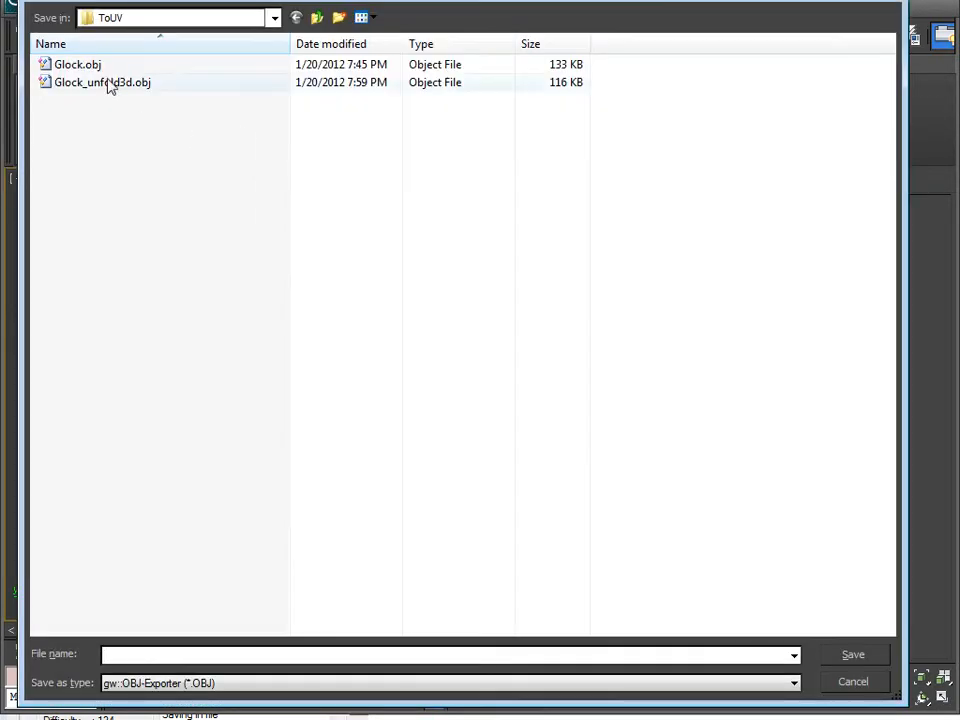
pyautogui.doubleClick(80, 64)
pyautogui.click(667, 501)
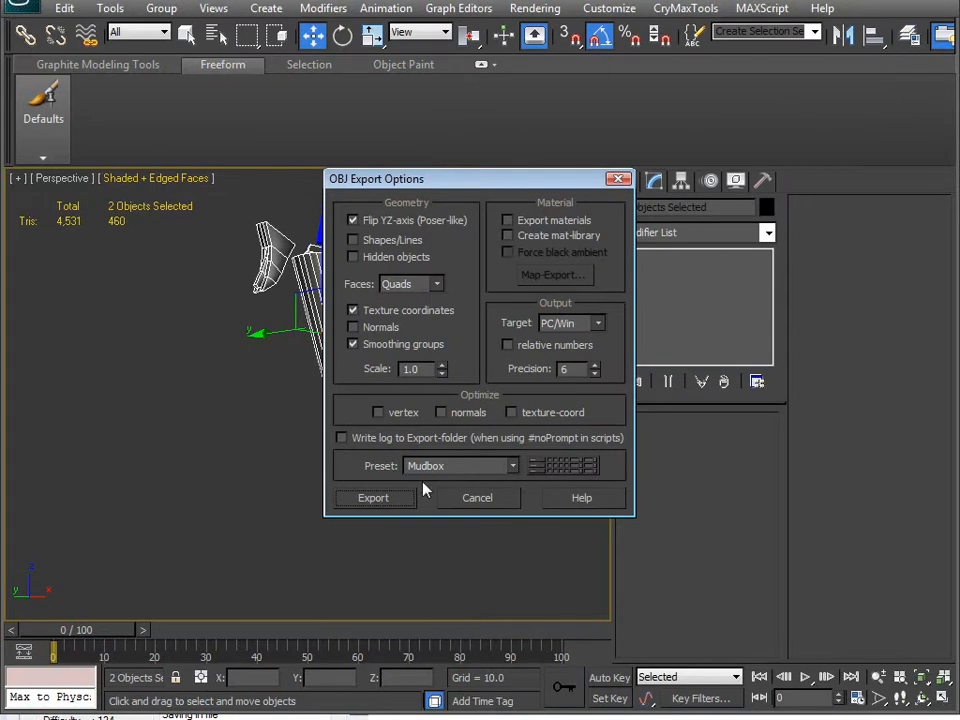
pyautogui.click(373, 497)
pyautogui.click(675, 502)
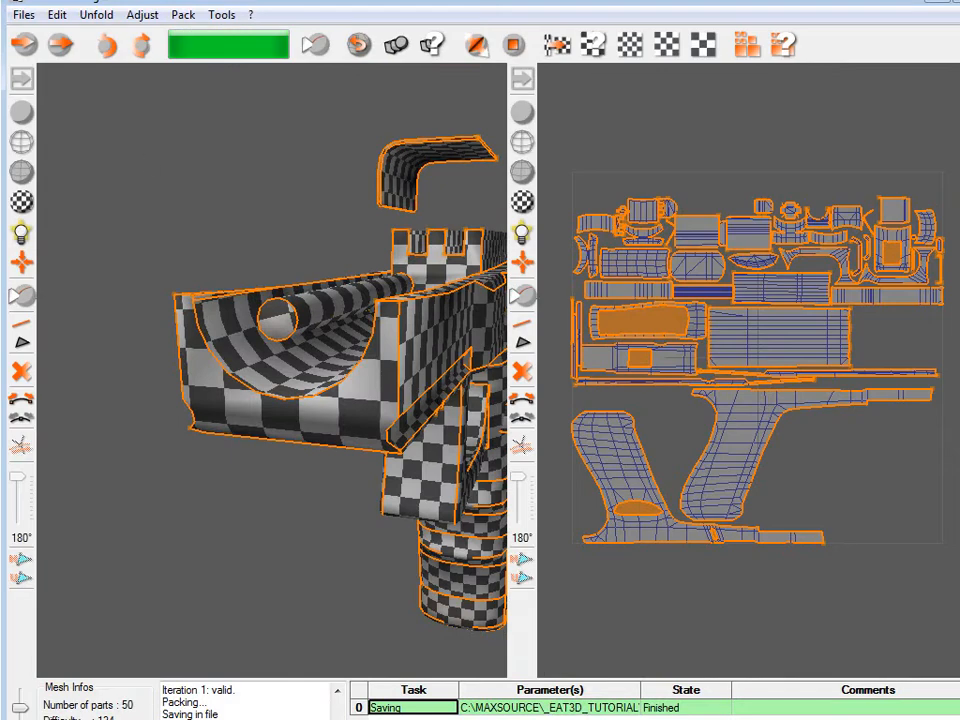
# Switch to Unfold3D and load the newly exported Glock.obj containing the magazine and trigger.
pyautogui.click(23, 15)
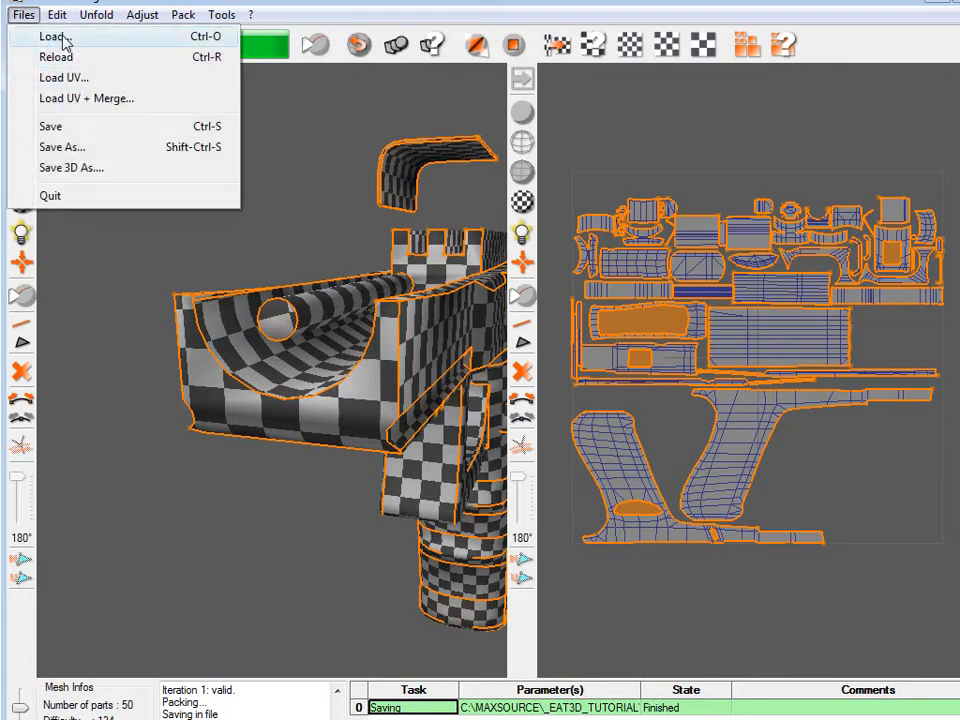
pyautogui.click(64, 47)
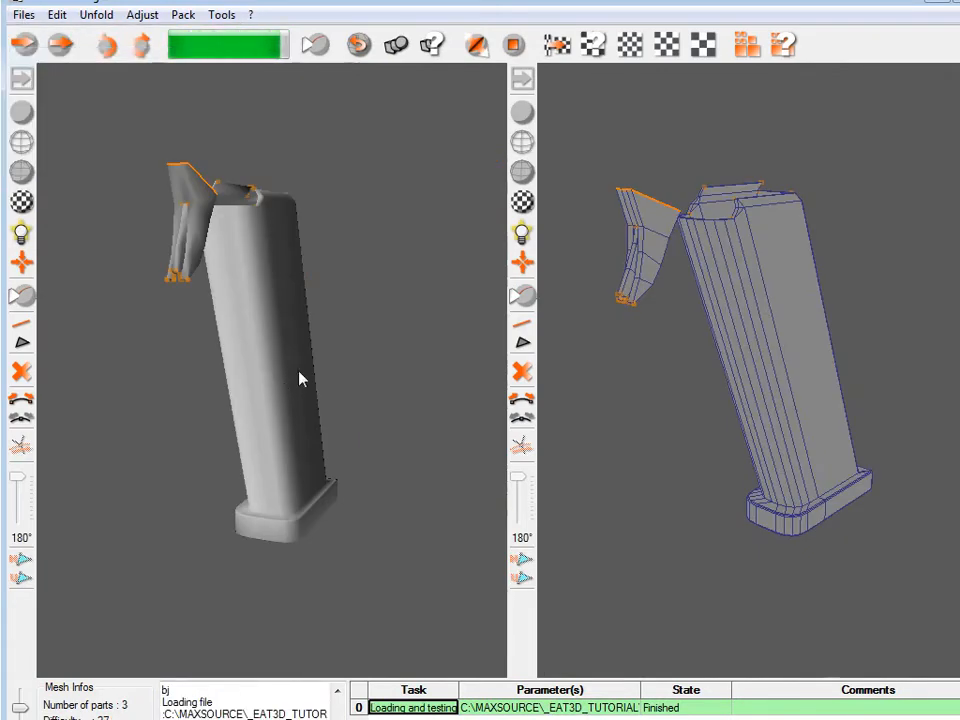
pyautogui.moveTo(298, 377); pyautogui.dragTo(218, 423)
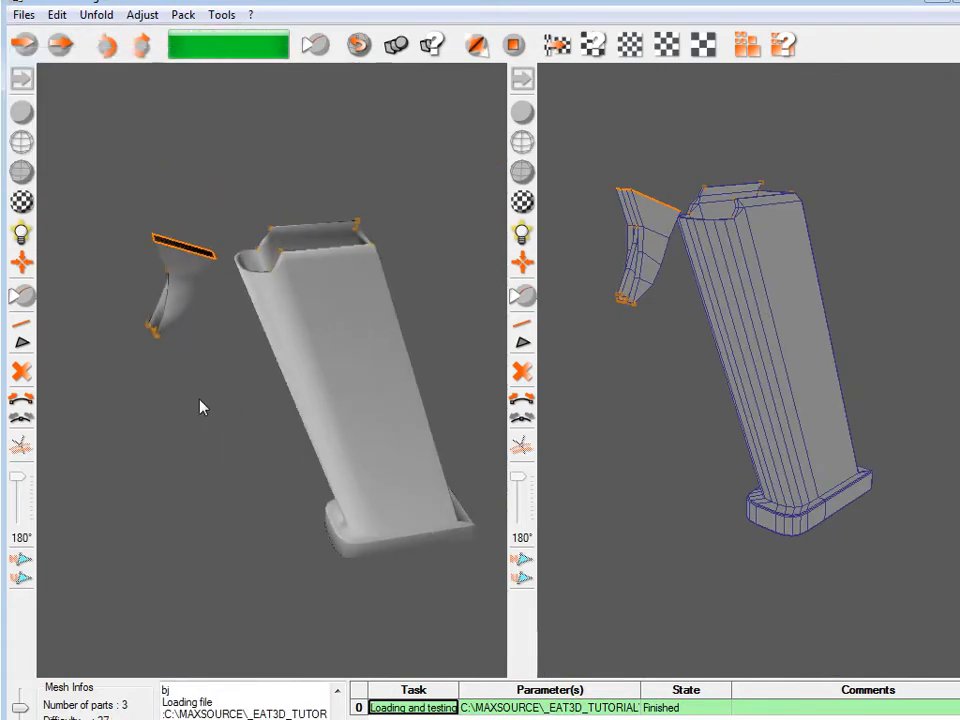
# Mark a seam along the outer rim of the magazine's opening, covering both side lips and the curved front.
pyautogui.moveTo(200, 335); pyautogui.dragTo(243, 412)
pyautogui.scroll(3, 316, 357)
pyautogui.click(367, 265)
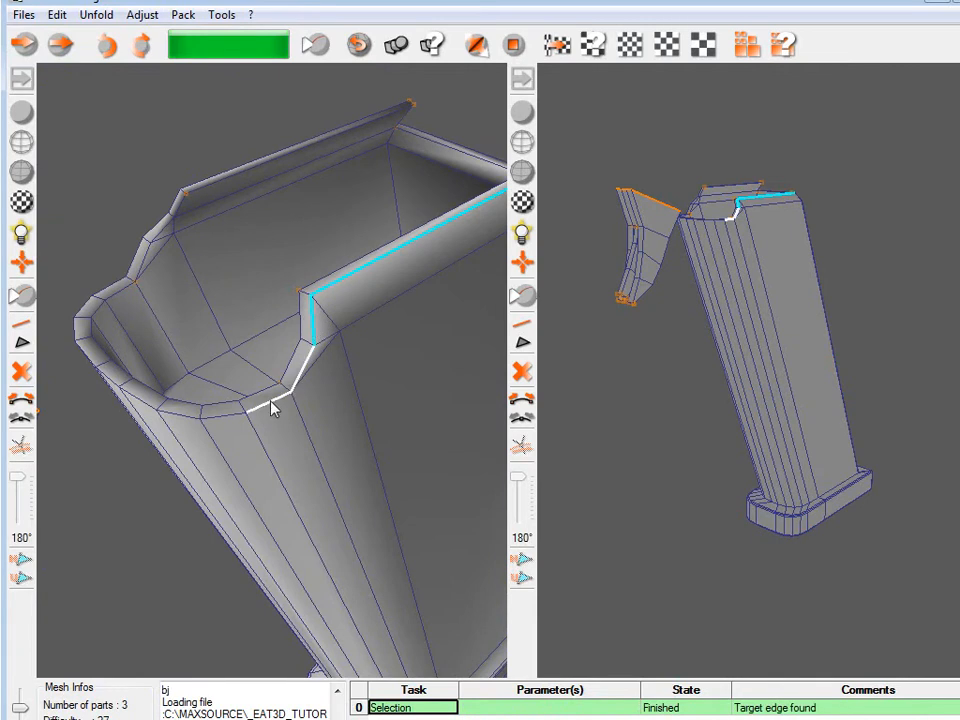
pyautogui.moveTo(272, 416); pyautogui.dragTo(347, 433)
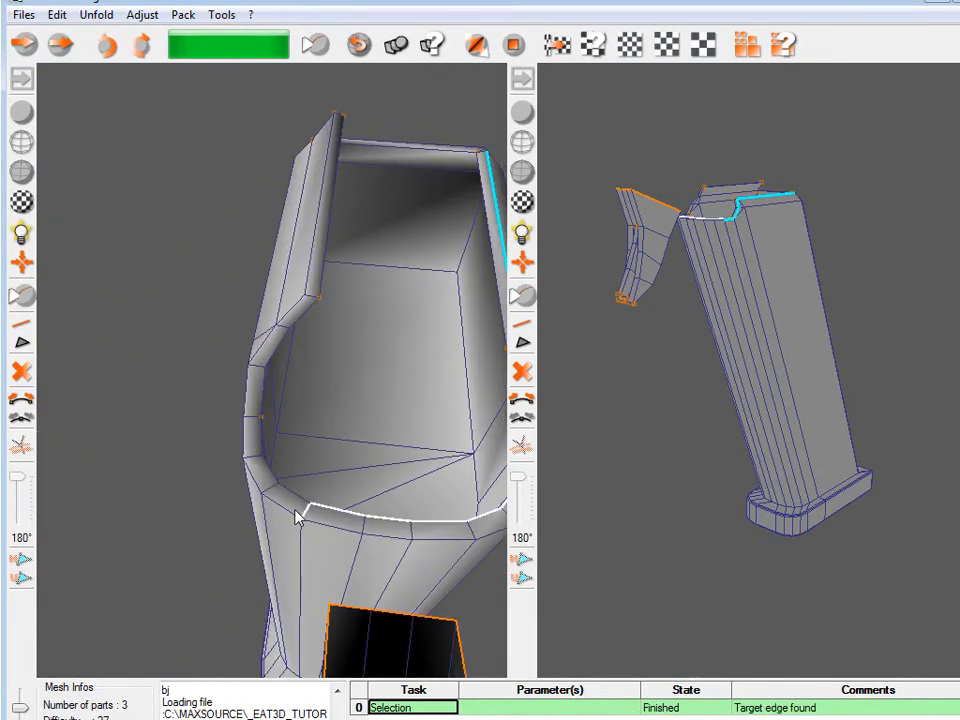
pyautogui.moveTo(460, 548); pyautogui.dragTo(391, 525)
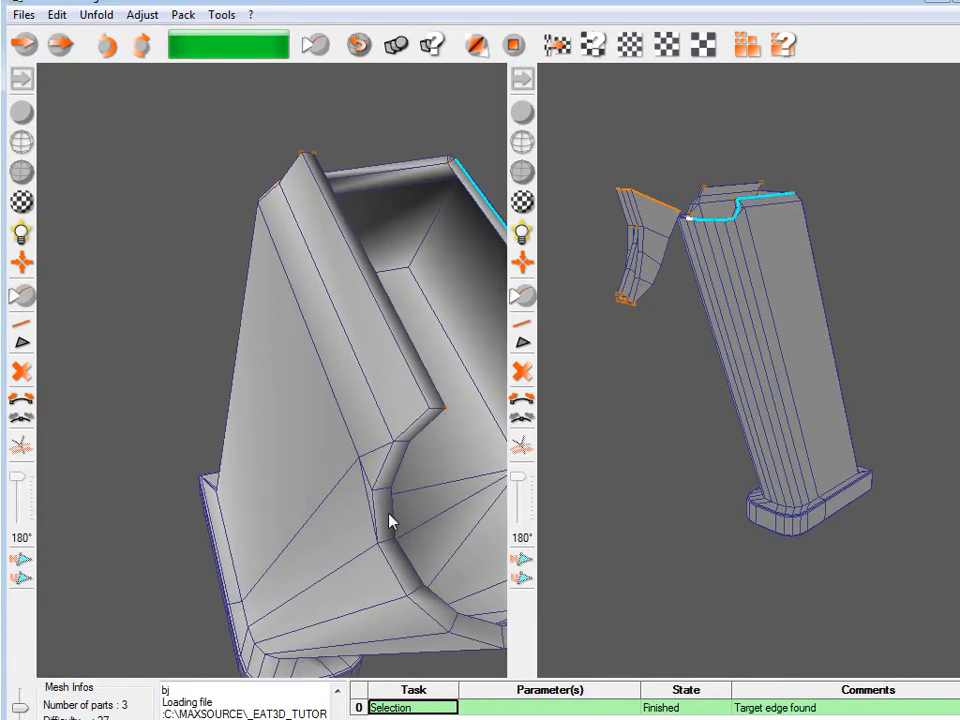
pyautogui.moveTo(325, 435); pyautogui.dragTo(449, 368)
pyautogui.moveTo(449, 367); pyautogui.dragTo(416, 330, button='right')
pyautogui.moveTo(416, 330); pyautogui.dragTo(337, 403, button='middle')
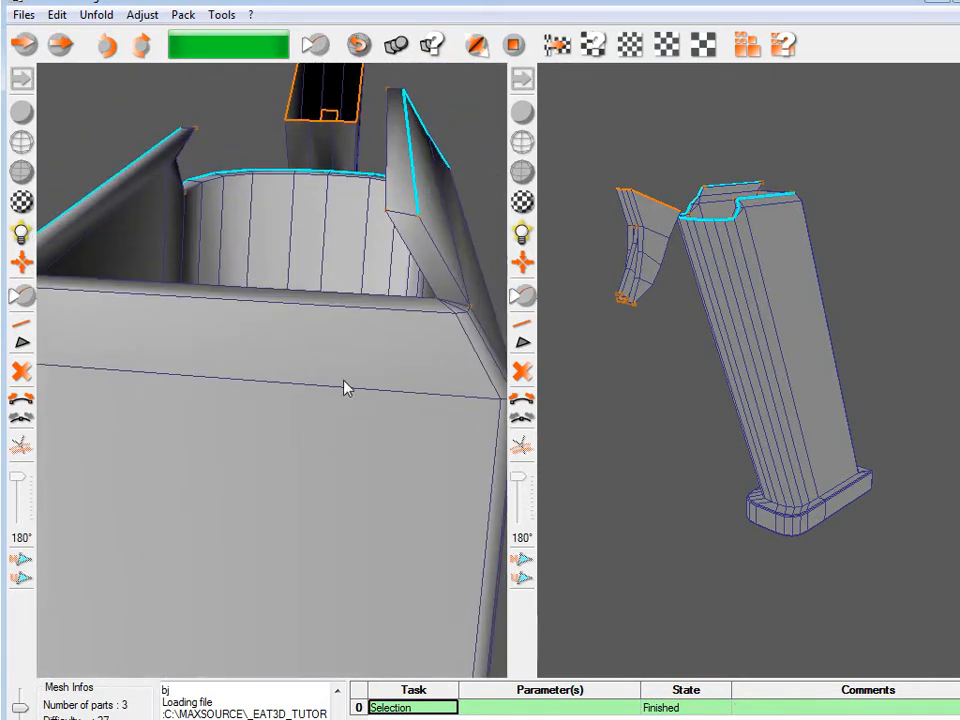
# Mark seams along the rear rim of the magazine's opening and the inner edges of its side lips.
pyautogui.click(421, 319)
pyautogui.moveTo(334, 336); pyautogui.dragTo(110, 390)
pyautogui.moveTo(443, 316); pyautogui.dragTo(140, 470, button='middle')
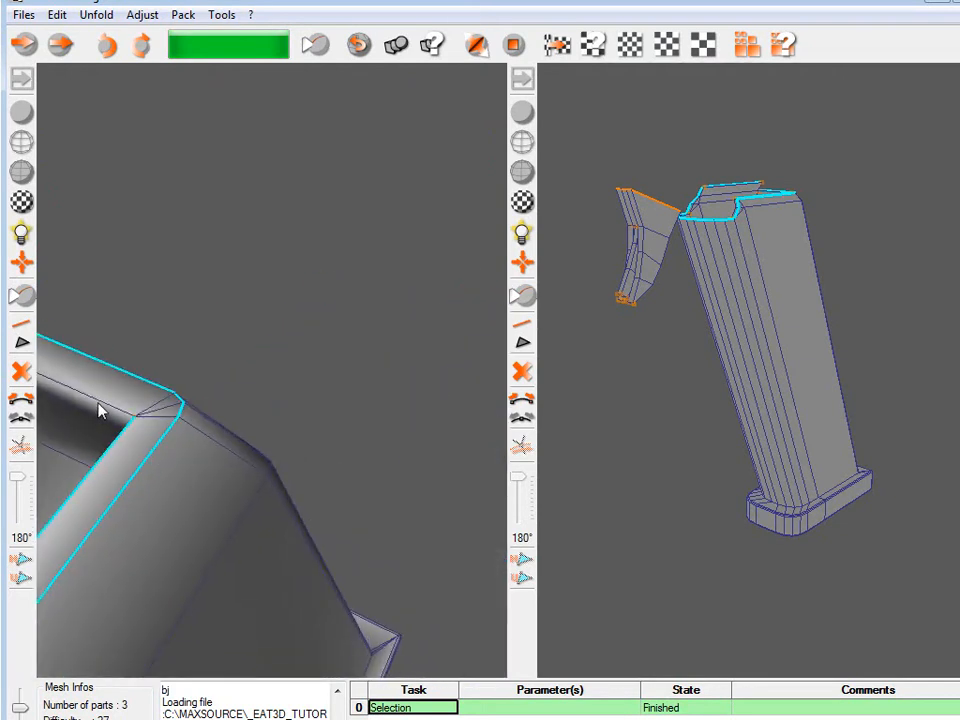
pyautogui.moveTo(100, 405); pyautogui.dragTo(251, 251, button='middle')
pyautogui.moveTo(182, 375); pyautogui.dragTo(145, 487, button='middle')
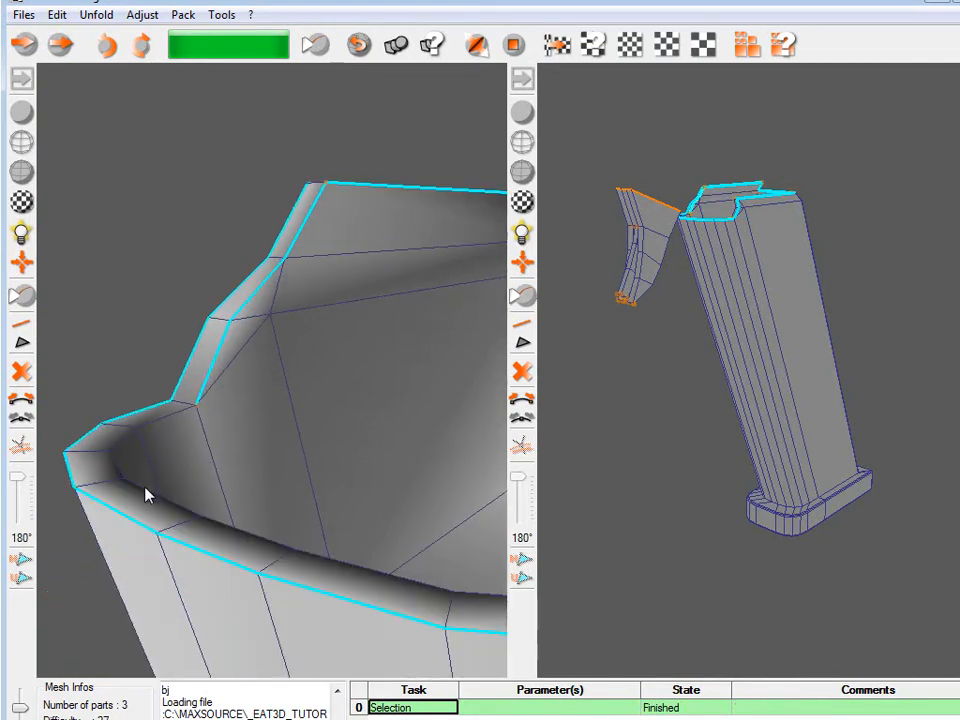
# Mark a seam along the inner edge of the curved front rim, completing the inner loop of the magazine's opening.
pyautogui.moveTo(388, 579); pyautogui.dragTo(457, 533, button='middle')
pyautogui.moveTo(327, 483); pyautogui.dragTo(259, 476, button='middle')
pyautogui.scroll(3, 205, 415)
pyautogui.moveTo(154, 420); pyautogui.dragTo(240, 448, button='middle')
pyautogui.moveTo(168, 352); pyautogui.dragTo(278, 487, button='middle')
pyautogui.moveTo(376, 497); pyautogui.dragTo(244, 391, button='middle')
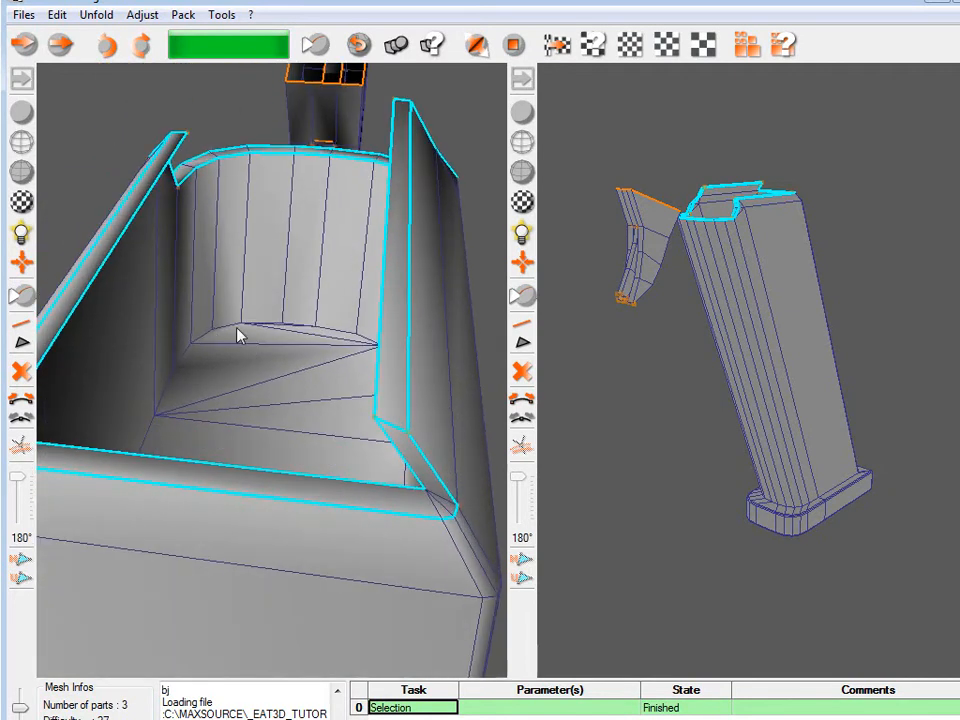
# Mark seams around the floor inside the magazine, along its curved front and side edges.
pyautogui.moveTo(231, 336); pyautogui.dragTo(157, 298, button='middle')
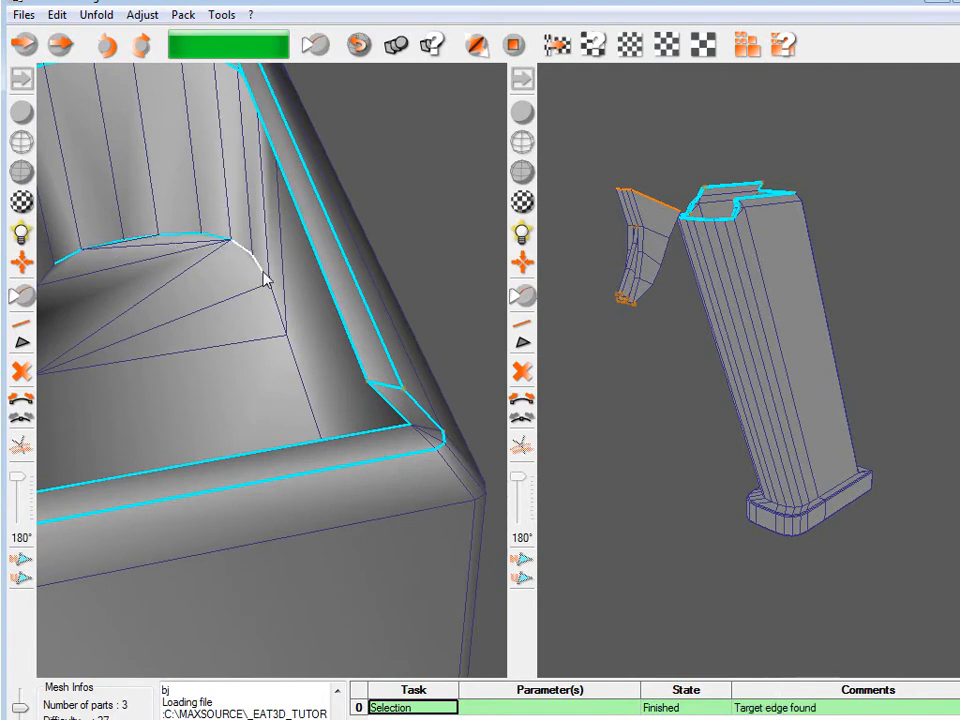
pyautogui.moveTo(272, 307); pyautogui.dragTo(301, 450, button='middle')
pyautogui.click(375, 392)
pyautogui.moveTo(320, 495); pyautogui.dragTo(433, 525, button='middle')
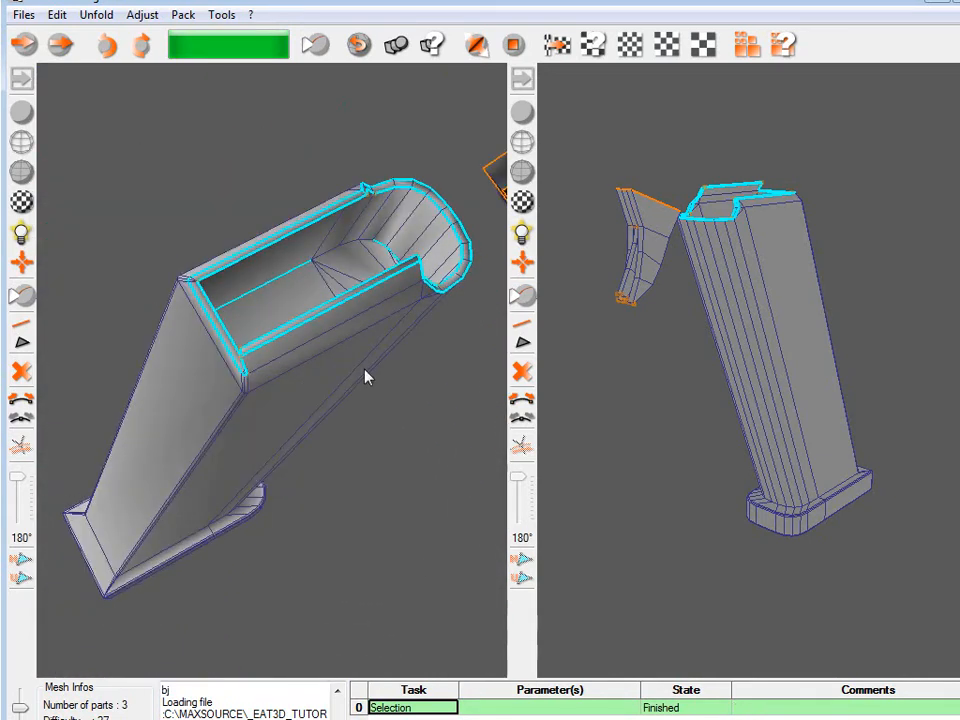
# Mark seams on the magazine's inside walls along the edges just below the side lips.
pyautogui.moveTo(433, 525); pyautogui.dragTo(339, 342, button='right')
pyautogui.moveTo(339, 342); pyautogui.dragTo(204, 468, button='middle')
pyautogui.moveTo(320, 270); pyautogui.dragTo(173, 318, button='middle')
pyautogui.click(237, 324)
pyautogui.moveTo(192, 261); pyautogui.dragTo(226, 320, button='middle')
pyautogui.click(222, 338)
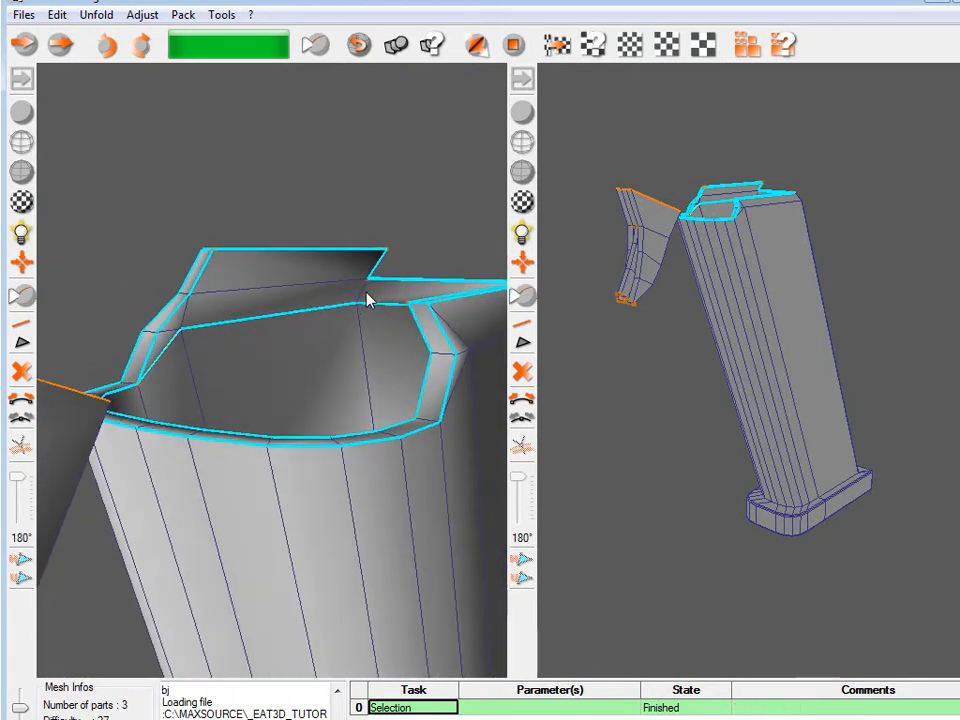
# Mark a seam down the rear corner edge of the magazine body to the baseplate.
pyautogui.moveTo(171, 360); pyautogui.dragTo(203, 357, button='middle')
pyautogui.moveTo(170, 320); pyautogui.dragTo(220, 400, button='middle')
pyautogui.moveTo(146, 347); pyautogui.dragTo(292, 350, button='middle')
pyautogui.click(242, 420)
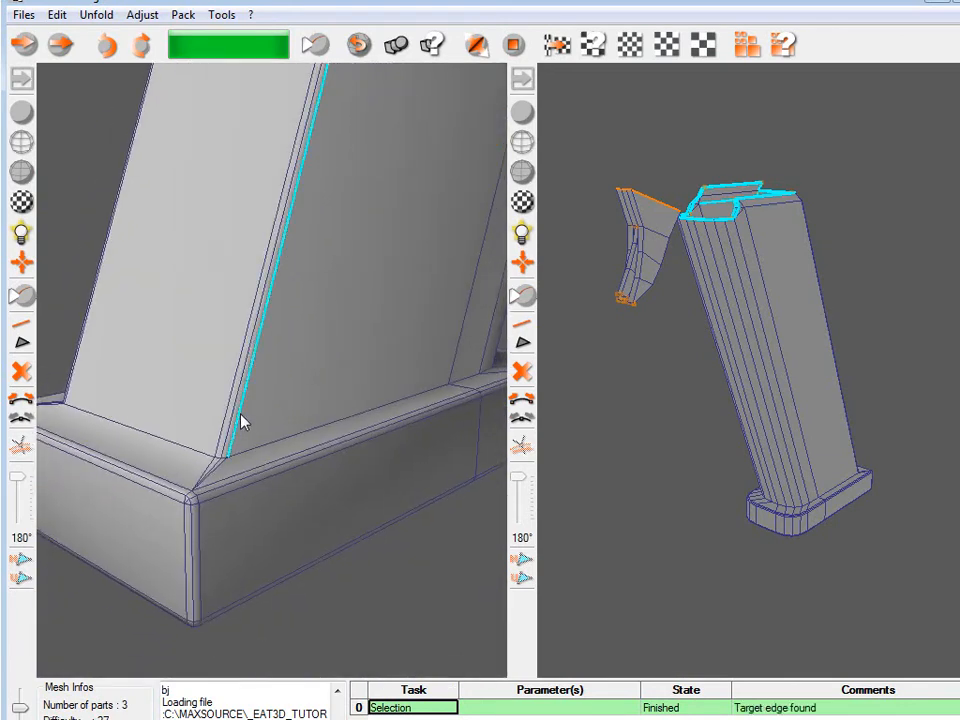
# Mark a seam around the foot of the magazine body where it meets the baseplate.
pyautogui.click(146, 439)
pyautogui.moveTo(146, 439); pyautogui.dragTo(337, 440, button='middle')
pyautogui.click(340, 420)
pyautogui.moveTo(193, 411); pyautogui.dragTo(300, 405, button='middle')
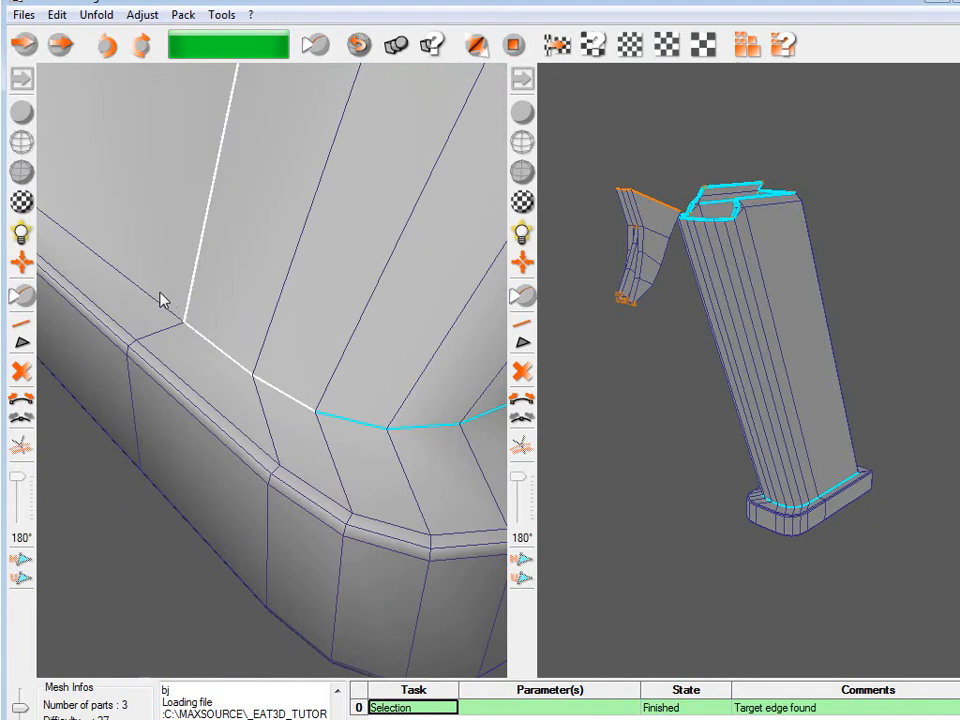
pyautogui.moveTo(140, 300); pyautogui.dragTo(291, 333, button='middle')
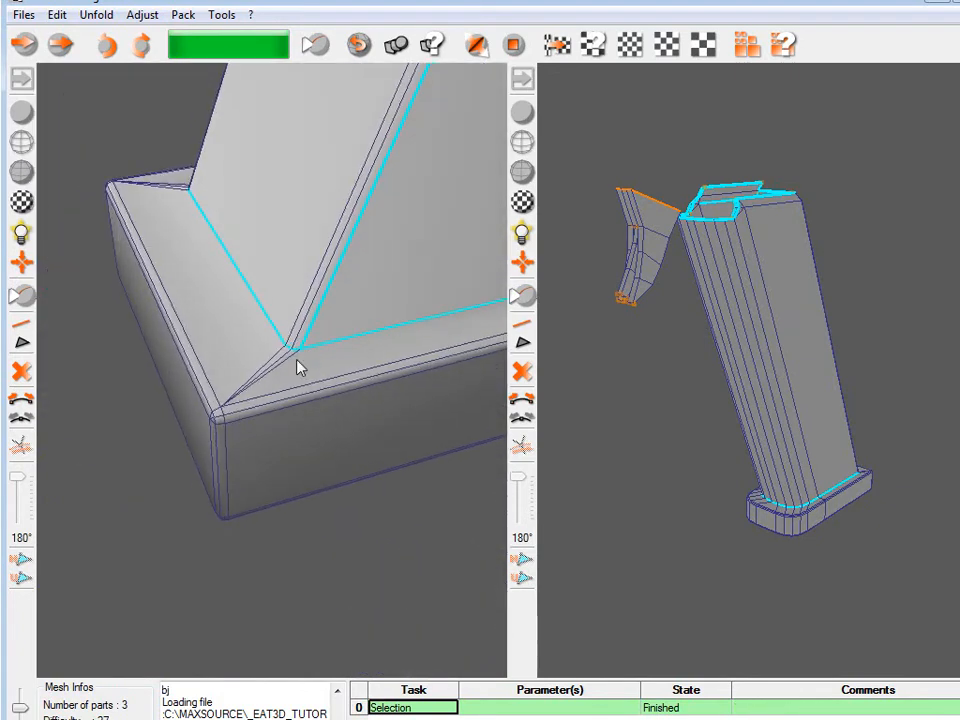
# Mark a seam around the baseplate along the inner edge of its upper bevel.
pyautogui.moveTo(293, 387); pyautogui.dragTo(230, 395, button='middle')
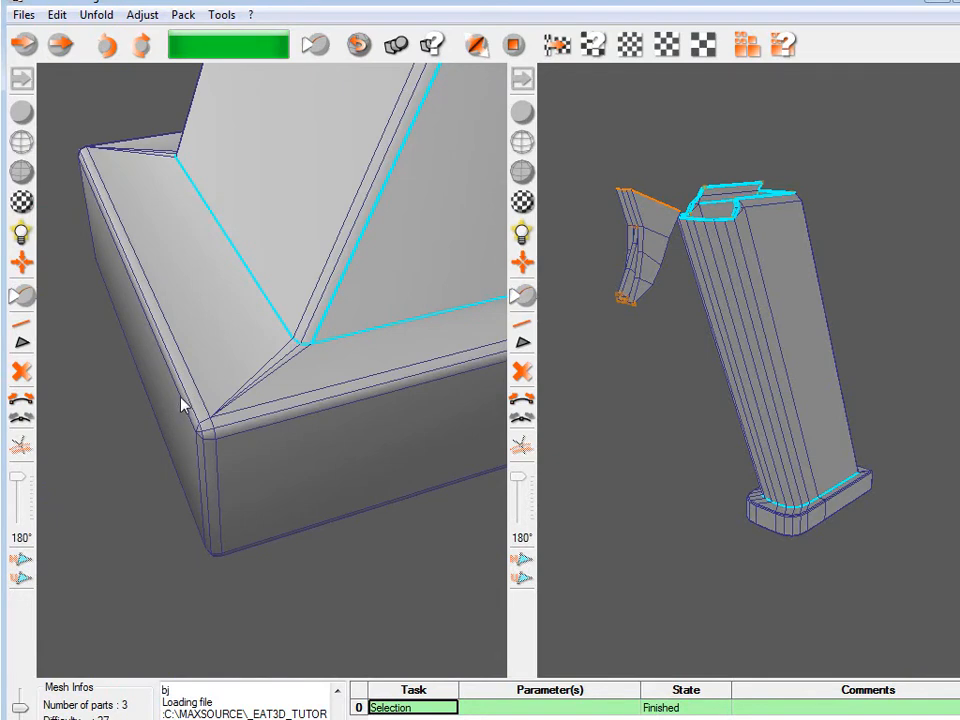
pyautogui.moveTo(262, 438); pyautogui.dragTo(286, 395, button='middle')
pyautogui.moveTo(428, 337); pyautogui.dragTo(169, 470, button='middle')
pyautogui.click(165, 397)
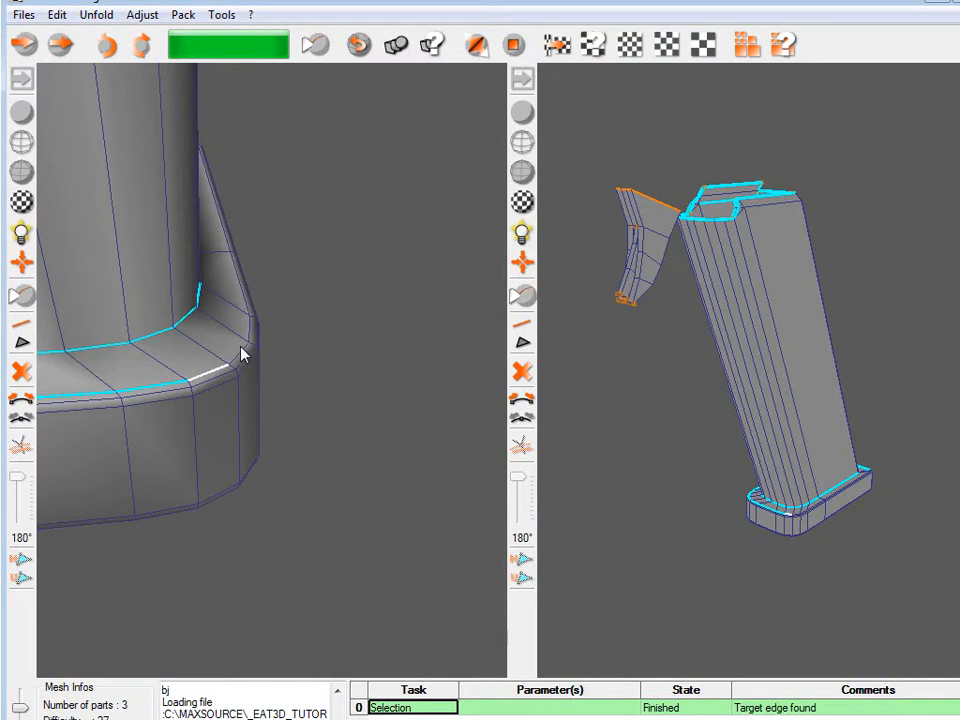
pyautogui.moveTo(256, 366); pyautogui.dragTo(343, 398, button='middle')
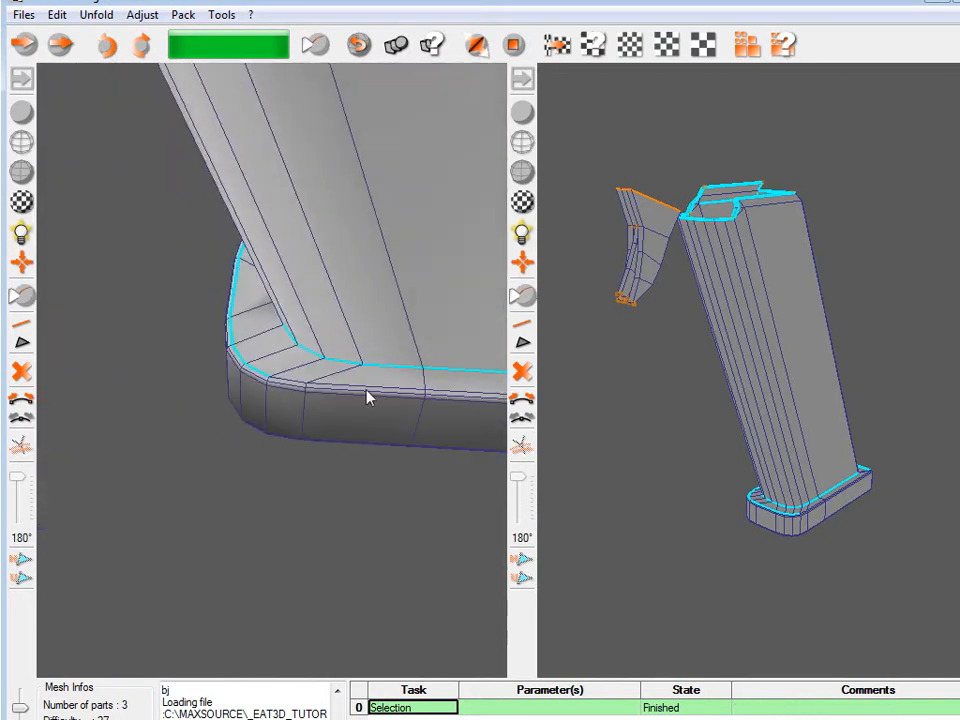
pyautogui.click(455, 396)
# Mark a seam around the baseplate's side walls along the outer edge of the upper bevel.
pyautogui.moveTo(456, 394); pyautogui.dragTo(184, 409, button='middle')
pyautogui.scroll(2, 184, 409)
pyautogui.moveTo(247, 438); pyautogui.dragTo(318, 231, button='middle')
pyautogui.click(377, 206)
pyautogui.moveTo(328, 435)
pyautogui.mouseDown(button='middle')
pyautogui.moveTo(317, 326)
pyautogui.moveTo(340, 430)
pyautogui.mouseUp(button='middle')
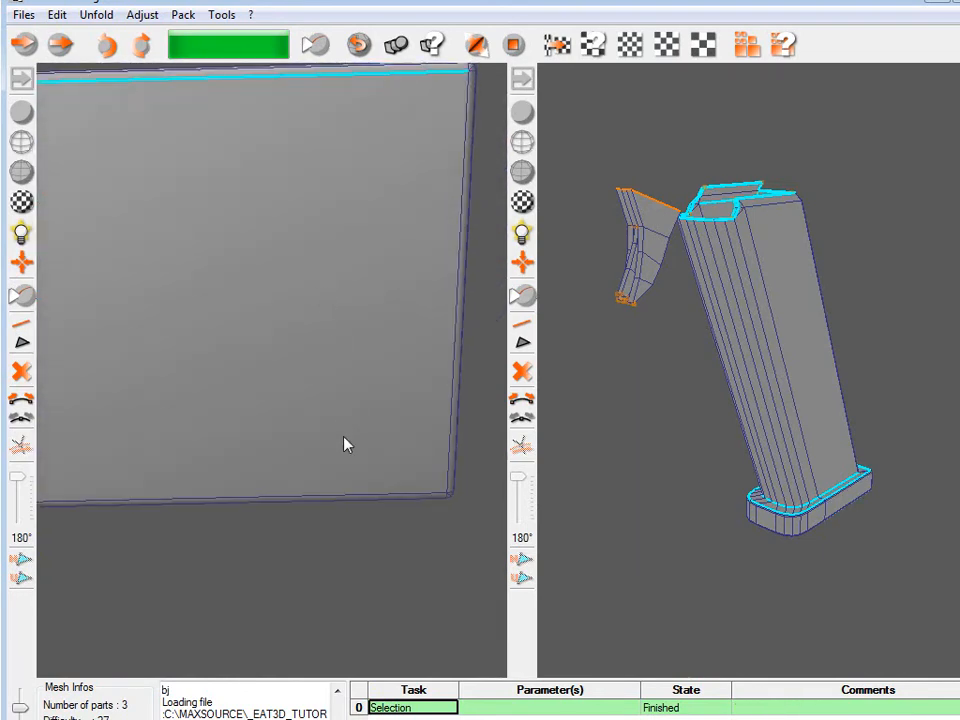
pyautogui.click(457, 292)
pyautogui.moveTo(459, 296); pyautogui.dragTo(278, 324, button='middle')
pyautogui.click(191, 246)
pyautogui.moveTo(258, 249); pyautogui.dragTo(258, 441, button='middle')
pyautogui.click(232, 437)
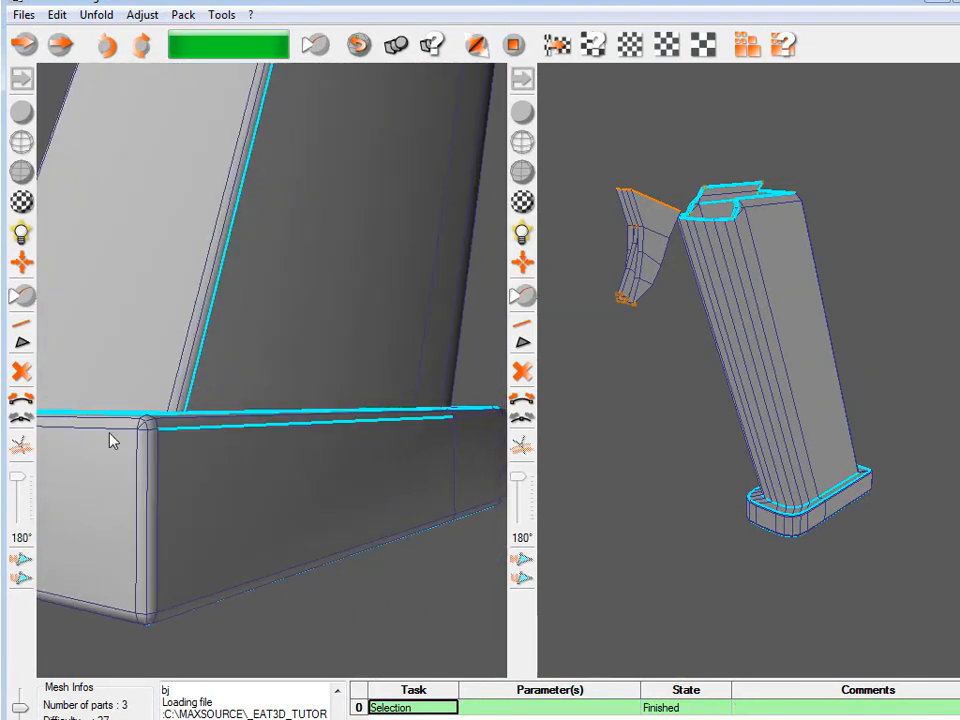
pyautogui.moveTo(101, 435); pyautogui.dragTo(125, 497, button='middle')
# Mark seams along both edges of the baseplate's bottom bevel and across that bevel at one rear corner.
pyautogui.moveTo(245, 490)
pyautogui.mouseDown(button='middle')
pyautogui.moveTo(197, 529)
pyautogui.moveTo(141, 527)
pyautogui.moveTo(428, 542)
pyautogui.moveTo(377, 527)
pyautogui.moveTo(347, 485)
pyautogui.moveTo(270, 493)
pyautogui.moveTo(326, 529)
pyautogui.moveTo(296, 446)
pyautogui.moveTo(232, 476)
pyautogui.mouseUp(button='middle')
pyautogui.click(180, 536)
pyautogui.click(390, 481)
pyautogui.moveTo(333, 441); pyautogui.dragTo(174, 457, button='middle')
pyautogui.click(224, 483)
pyautogui.moveTo(224, 483); pyautogui.dragTo(155, 495, button='middle')
pyautogui.click(319, 280)
pyautogui.moveTo(309, 300); pyautogui.dragTo(332, 328, button='middle')
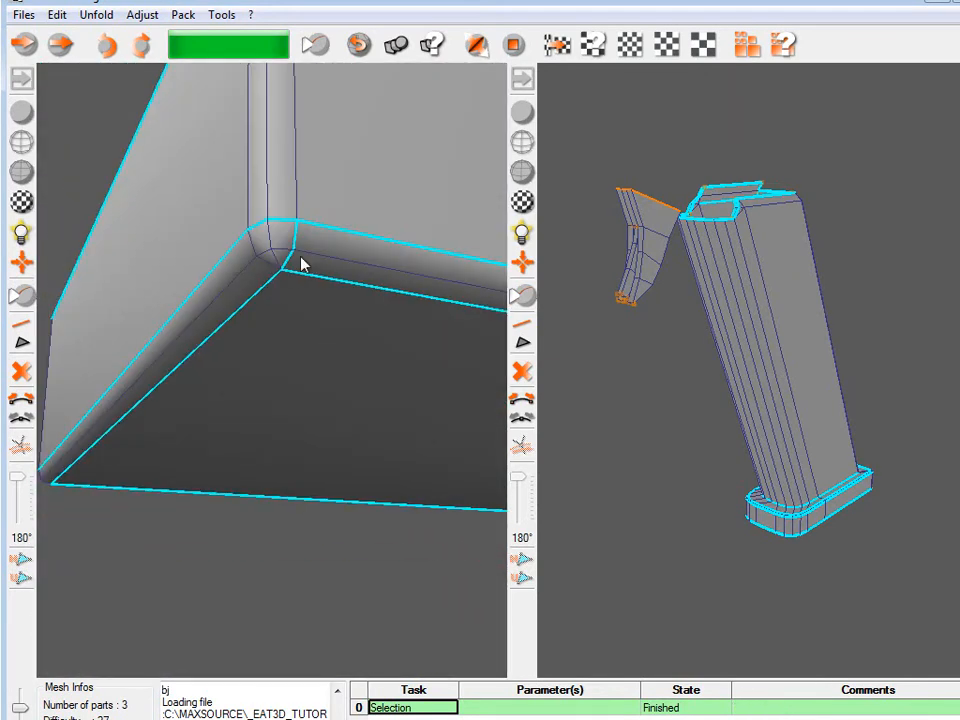
# Mark a short seam across the baseplate's upper bevel at a rear corner and another down the magazine body's second rear edge.
pyautogui.moveTo(204, 375); pyautogui.dragTo(253, 372, button='middle')
pyautogui.moveTo(303, 406); pyautogui.dragTo(403, 357, button='middle')
pyautogui.moveTo(225, 320)
pyautogui.mouseDown(button='middle')
pyautogui.moveTo(377, 392)
pyautogui.moveTo(298, 216)
pyautogui.moveTo(285, 270)
pyautogui.moveTo(243, 300)
pyautogui.moveTo(230, 332)
pyautogui.mouseUp(button='middle')
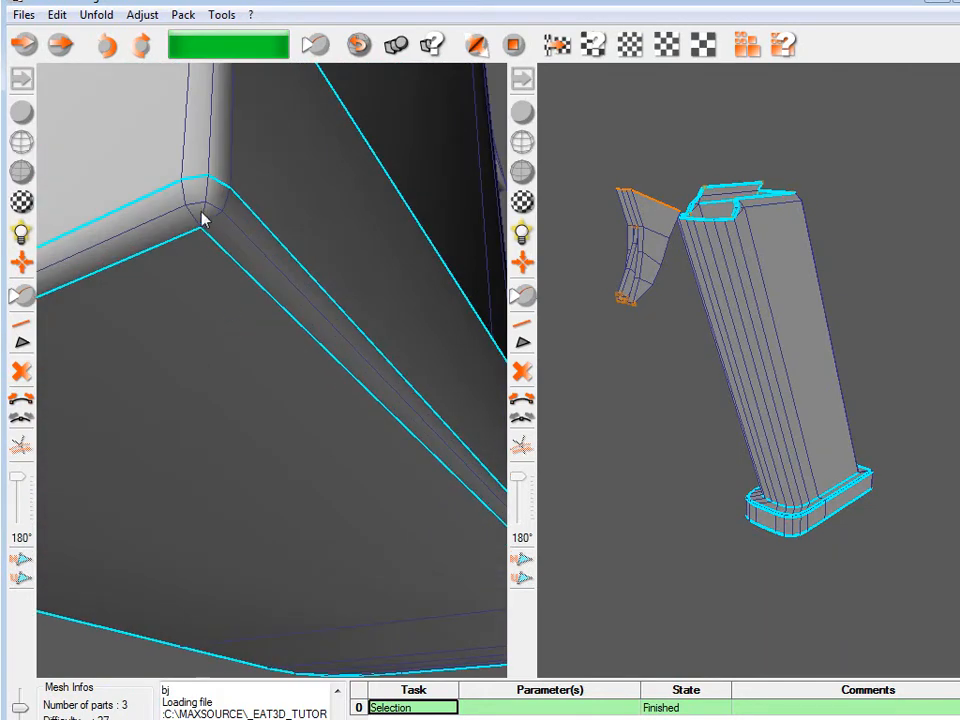
pyautogui.moveTo(203, 214); pyautogui.dragTo(240, 378, button='middle')
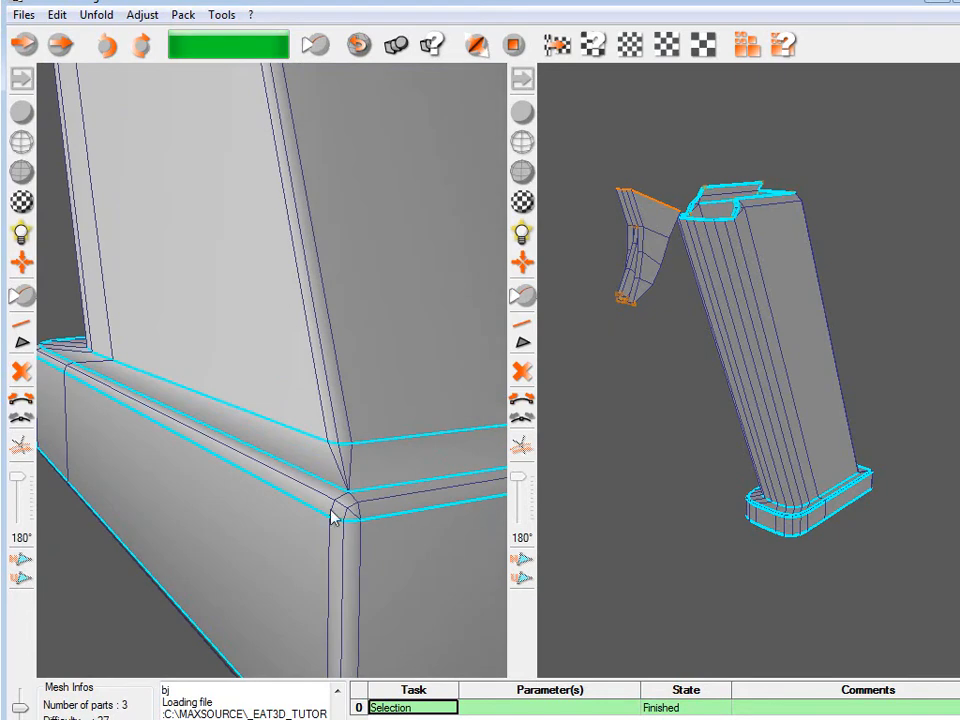
pyautogui.moveTo(364, 519); pyautogui.dragTo(249, 412, button='middle')
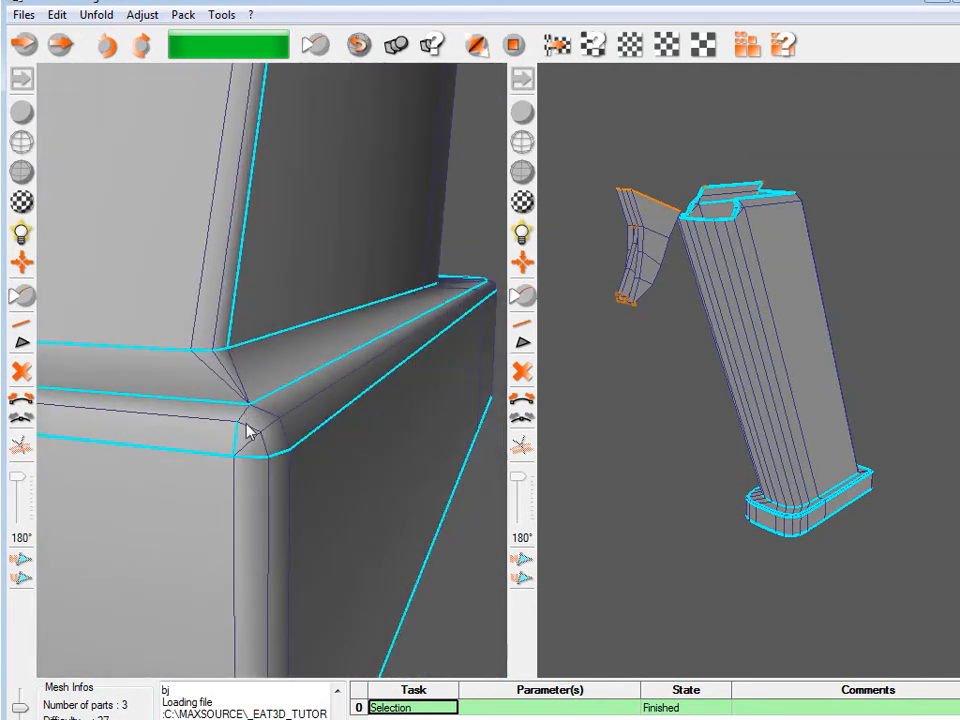
pyautogui.moveTo(281, 477); pyautogui.dragTo(104, 210, button='middle')
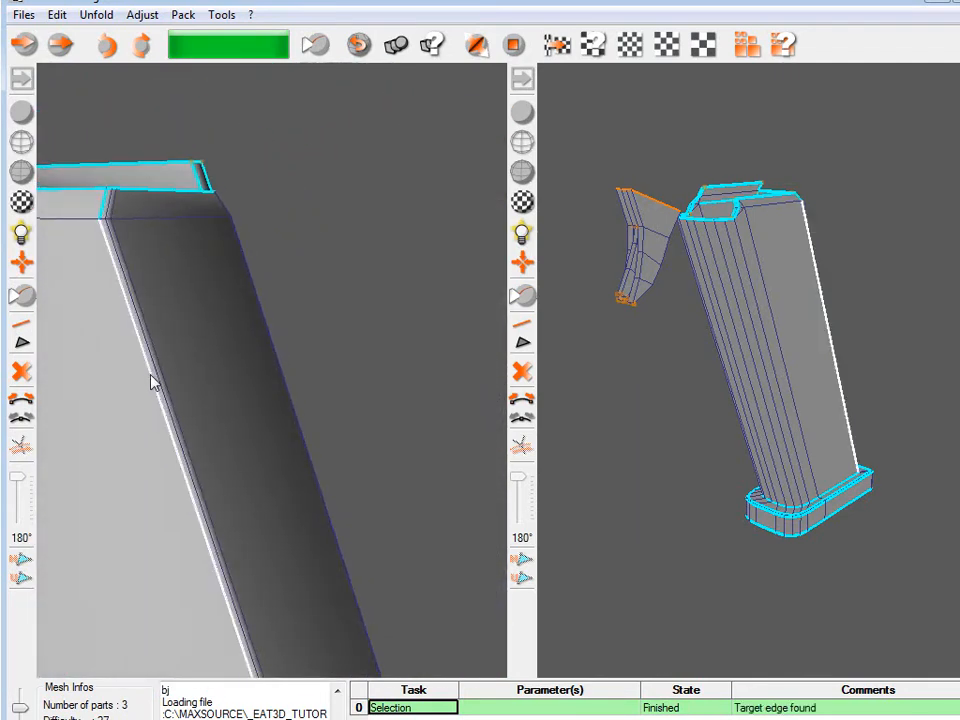
pyautogui.moveTo(165, 392); pyautogui.dragTo(375, 456, button='middle')
# Mark seams down both long front edges of the trigger, from its top to the tip.
pyautogui.click(380, 463)
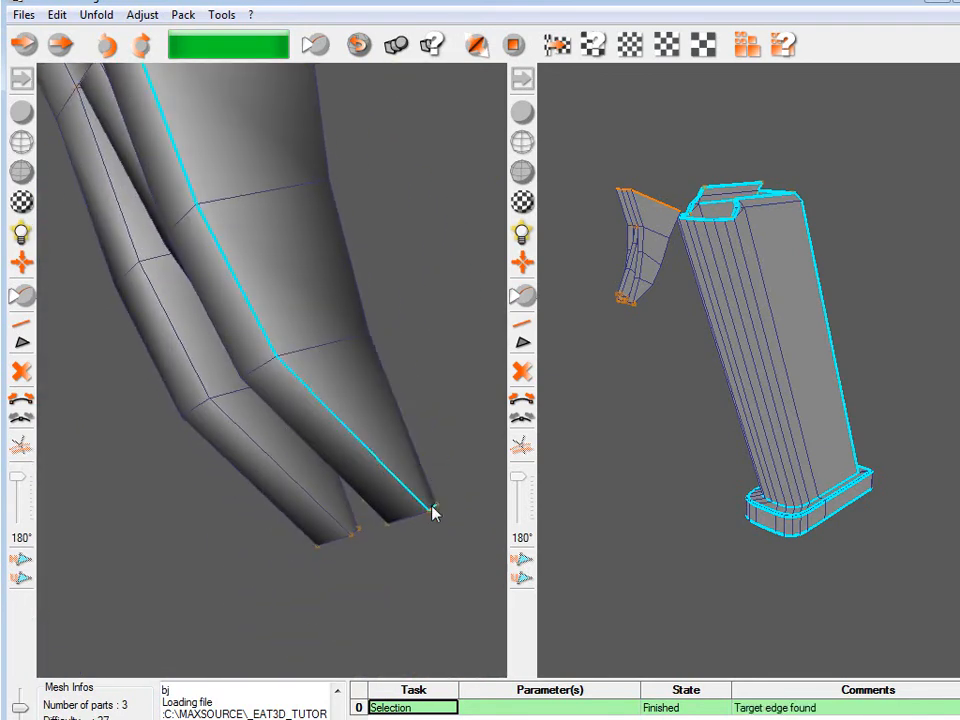
pyautogui.click(350, 257)
pyautogui.scroll(5, 330, 289)
pyautogui.click(292, 333)
pyautogui.keyDown('alt'); pyautogui.moveTo(293, 333); pyautogui.dragTo(193, 357); pyautogui.keyUp('alt')
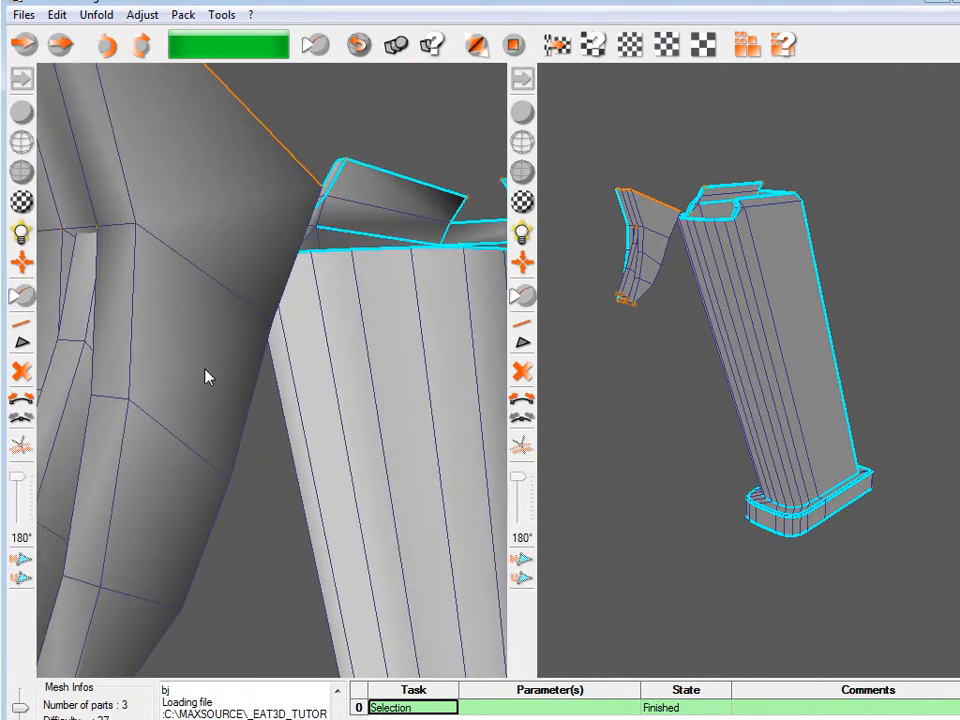
pyautogui.keyDown('alt'); pyautogui.moveTo(129, 199); pyautogui.dragTo(242, 292); pyautogui.keyUp('alt')
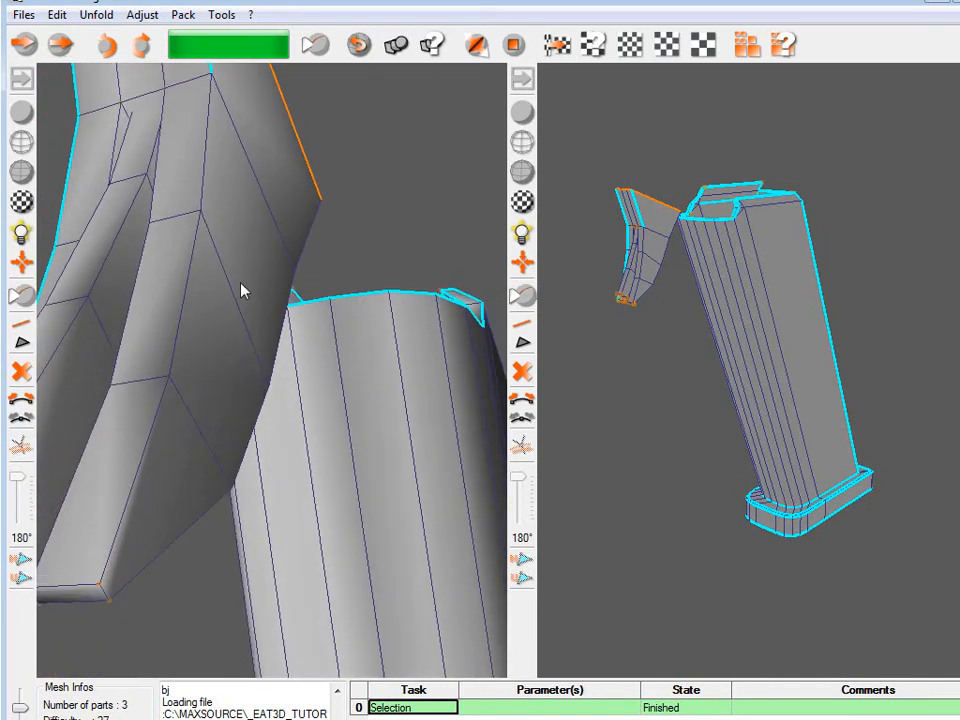
pyautogui.click(126, 500)
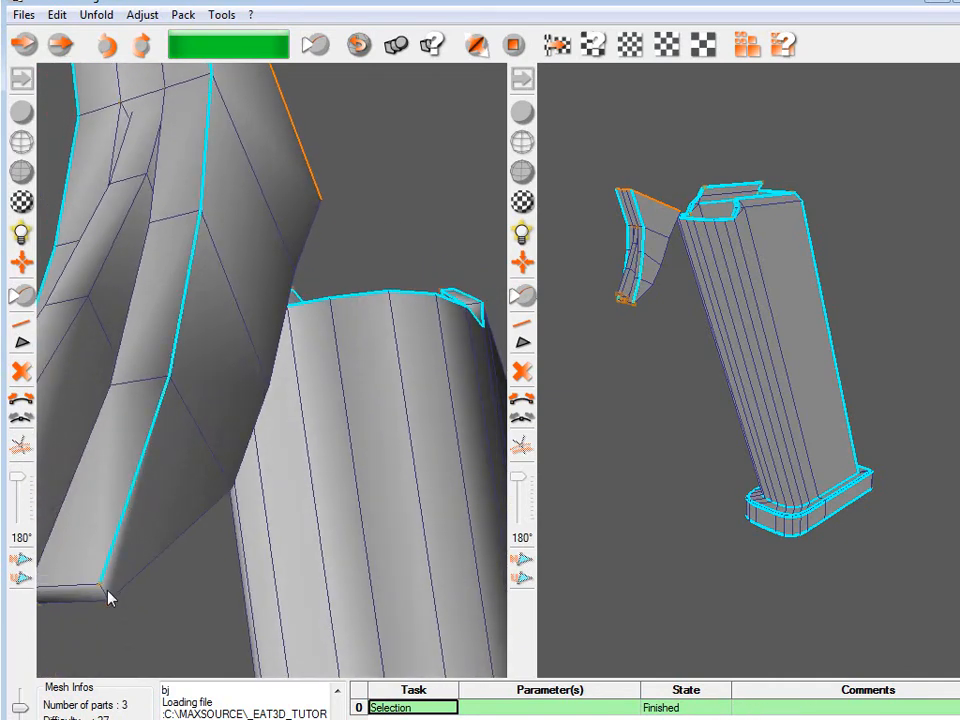
# Mark seams along the trigger's rear edge and along the lower part of its slot.
pyautogui.click(229, 495)
pyautogui.keyDown('alt'); pyautogui.moveTo(316, 229); pyautogui.dragTo(326, 294); pyautogui.keyUp('alt')
pyautogui.moveTo(195, 138)
pyautogui.keyDown('alt'); pyautogui.mouseDown()
pyautogui.moveTo(210, 150)
pyautogui.moveTo(212, 133)
pyautogui.mouseUp(); pyautogui.keyUp('alt')
pyautogui.click(210, 142)
pyautogui.click(175, 561)
pyautogui.click(172, 593)
pyautogui.click(187, 574)
pyautogui.keyDown('alt'); pyautogui.moveTo(219, 565); pyautogui.dragTo(315, 499); pyautogui.keyUp('alt')
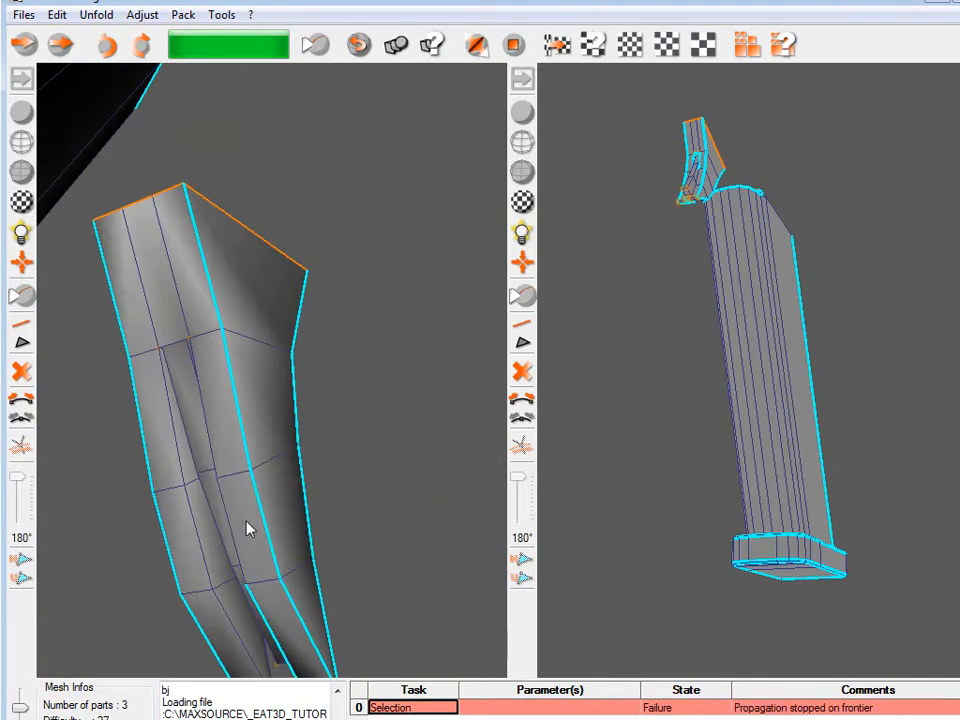
# Mark seams along the remaining edges of the trigger's central slot.
pyautogui.click(208, 381)
pyautogui.click(201, 397)
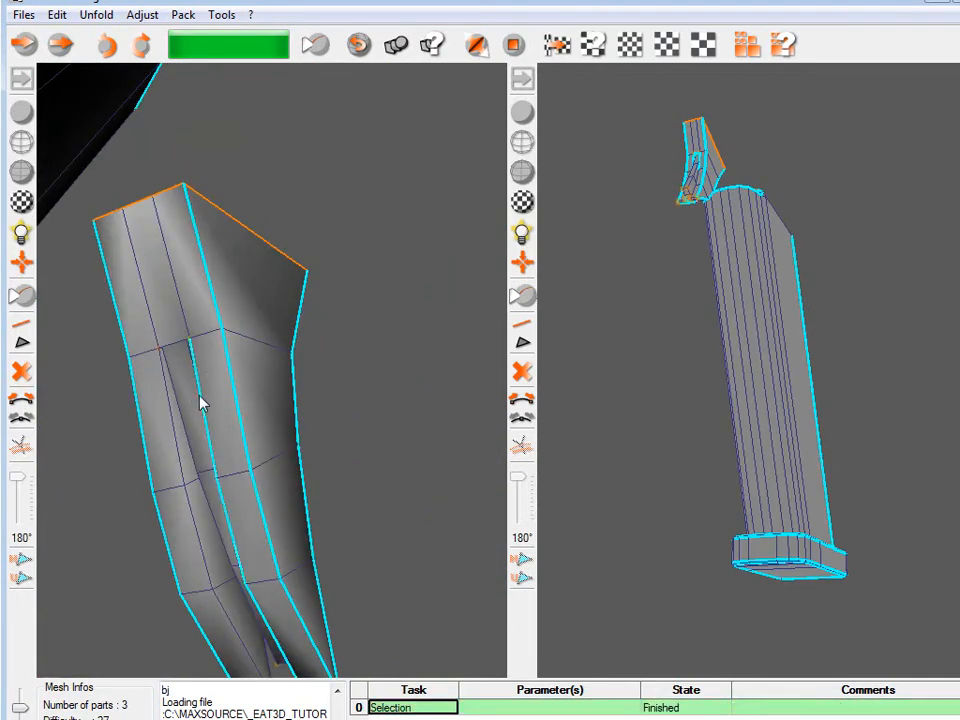
pyautogui.click(176, 434)
pyautogui.keyDown('alt'); pyautogui.moveTo(244, 648); pyautogui.dragTo(132, 423); pyautogui.keyUp('alt')
# Mark seams along the long edges and the end of the small lever inside the trigger's slot.
pyautogui.click(174, 269)
pyautogui.keyDown('alt'); pyautogui.moveTo(174, 269); pyautogui.dragTo(183, 180); pyautogui.keyUp('alt')
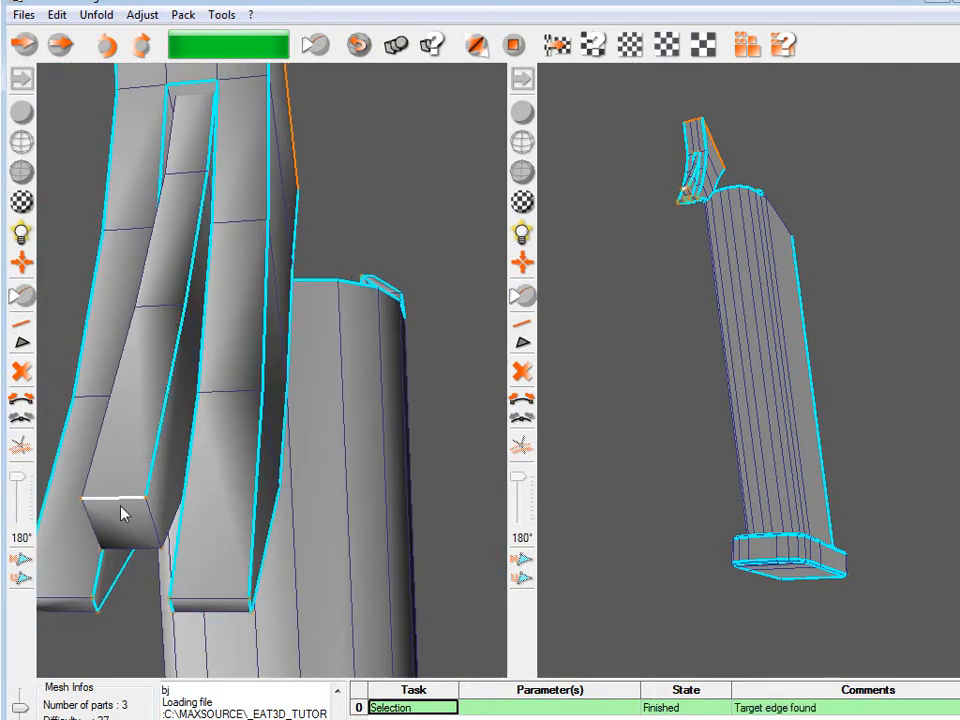
pyautogui.moveTo(174, 160)
pyautogui.keyDown('alt'); pyautogui.mouseDown()
pyautogui.moveTo(234, 274)
pyautogui.moveTo(373, 249)
pyautogui.moveTo(482, 111)
pyautogui.moveTo(337, 373)
pyautogui.moveTo(199, 407)
pyautogui.moveTo(243, 503)
pyautogui.moveTo(287, 510)
pyautogui.moveTo(137, 416)
pyautogui.moveTo(166, 322)
pyautogui.moveTo(311, 332)
pyautogui.moveTo(253, 285)
pyautogui.mouseUp(); pyautogui.keyUp('alt')
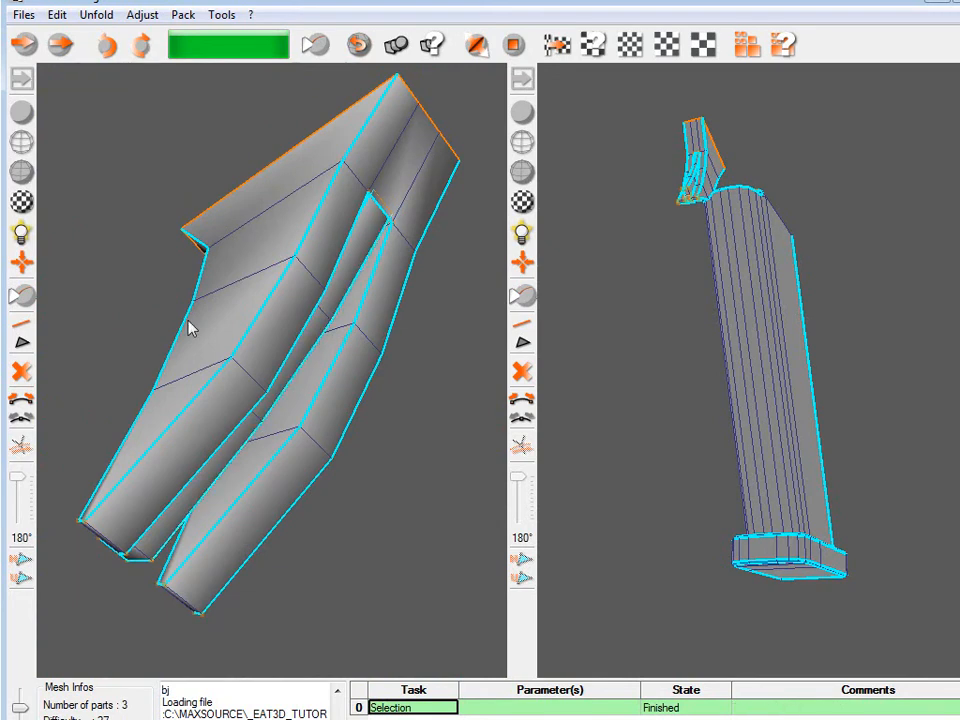
# Inspect the trigger's seams in wireframe and the baseplate's seams in shaded display for missing edges.
pyautogui.click(23, 112)
pyautogui.keyDown('alt'); pyautogui.moveTo(95, 198); pyautogui.dragTo(347, 340); pyautogui.keyUp('alt')
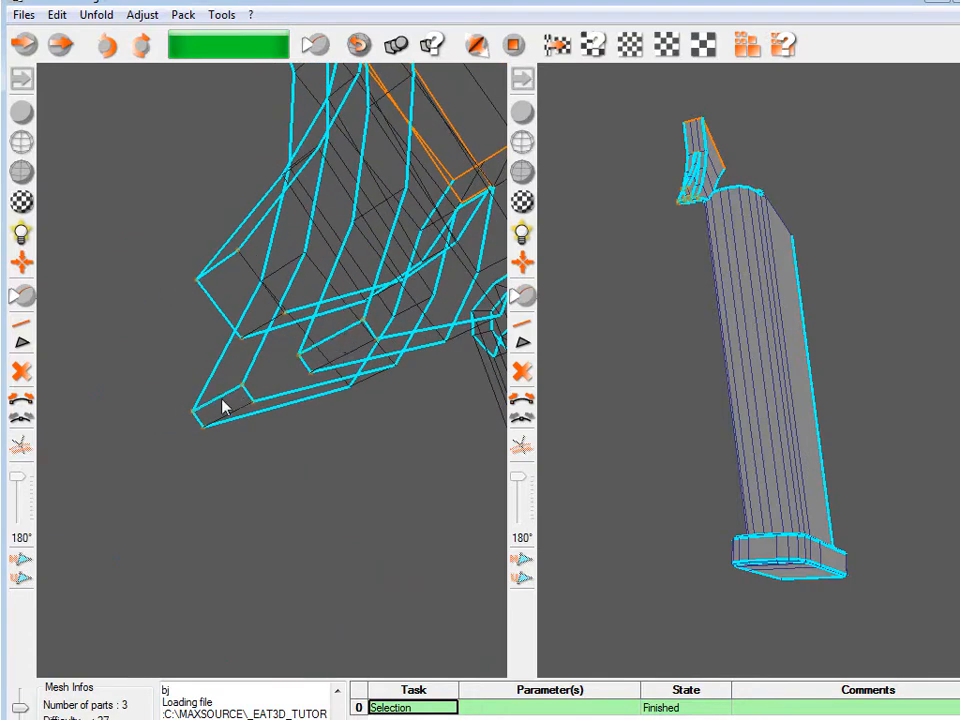
pyautogui.click(17, 175)
pyautogui.scroll(-3, 166, 239)
pyautogui.moveTo(292, 339)
pyautogui.keyDown('alt'); pyautogui.mouseDown()
pyautogui.moveTo(249, 368)
pyautogui.moveTo(310, 437)
pyautogui.moveTo(364, 574)
pyautogui.moveTo(124, 510)
pyautogui.moveTo(141, 336)
pyautogui.moveTo(133, 190)
pyautogui.moveTo(343, 414)
pyautogui.moveTo(384, 549)
pyautogui.moveTo(315, 463)
pyautogui.moveTo(363, 460)
pyautogui.moveTo(332, 405)
pyautogui.moveTo(283, 384)
pyautogui.moveTo(255, 431)
pyautogui.moveTo(259, 397)
pyautogui.moveTo(118, 364)
pyautogui.moveTo(259, 390)
pyautogui.moveTo(139, 379)
pyautogui.moveTo(444, 364)
pyautogui.moveTo(330, 386)
pyautogui.moveTo(167, 328)
pyautogui.moveTo(303, 430)
pyautogui.moveTo(257, 339)
pyautogui.moveTo(366, 369)
pyautogui.moveTo(354, 347)
pyautogui.moveTo(237, 410)
pyautogui.moveTo(101, 439)
pyautogui.moveTo(71, 429)
pyautogui.moveTo(178, 450)
pyautogui.moveTo(123, 497)
pyautogui.moveTo(141, 476)
pyautogui.moveTo(122, 418)
pyautogui.moveTo(101, 542)
pyautogui.moveTo(150, 360)
pyautogui.moveTo(152, 546)
pyautogui.moveTo(30, 557)
pyautogui.moveTo(279, 516)
pyautogui.moveTo(452, 287)
pyautogui.moveTo(352, 357)
pyautogui.moveTo(311, 364)
pyautogui.moveTo(298, 506)
pyautogui.moveTo(332, 459)
pyautogui.moveTo(278, 352)
pyautogui.moveTo(101, 364)
pyautogui.moveTo(244, 426)
pyautogui.moveTo(231, 405)
pyautogui.moveTo(248, 410)
pyautogui.moveTo(199, 493)
pyautogui.moveTo(371, 495)
pyautogui.moveTo(390, 470)
pyautogui.moveTo(298, 328)
pyautogui.moveTo(339, 422)
pyautogui.mouseUp(); pyautogui.keyUp('alt')
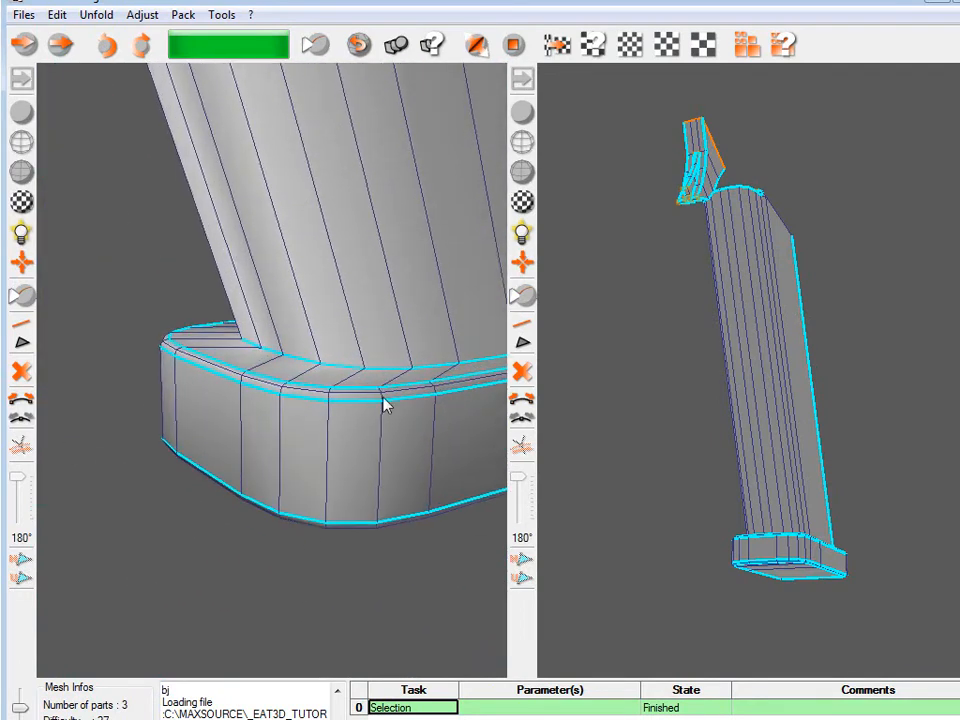
pyautogui.keyDown('alt'); pyautogui.moveTo(427, 437); pyautogui.dragTo(192, 375); pyautogui.keyUp('alt')
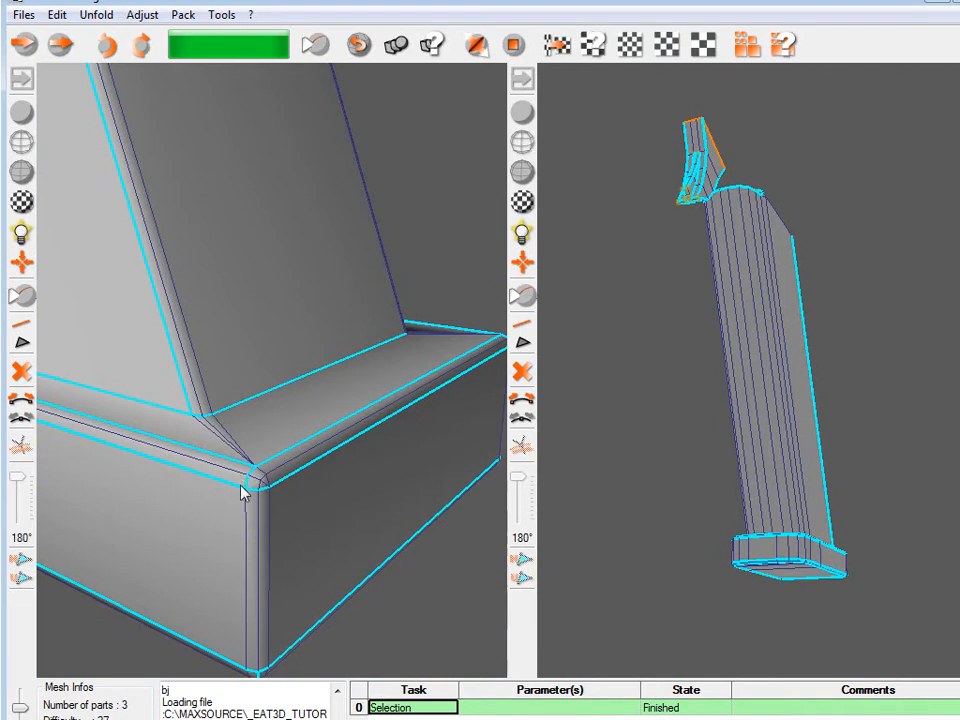
# Try cutting the mesh along the marked seams and unfolding it, and undo both operations.
pyautogui.click(22, 294)
pyautogui.click(476, 46)
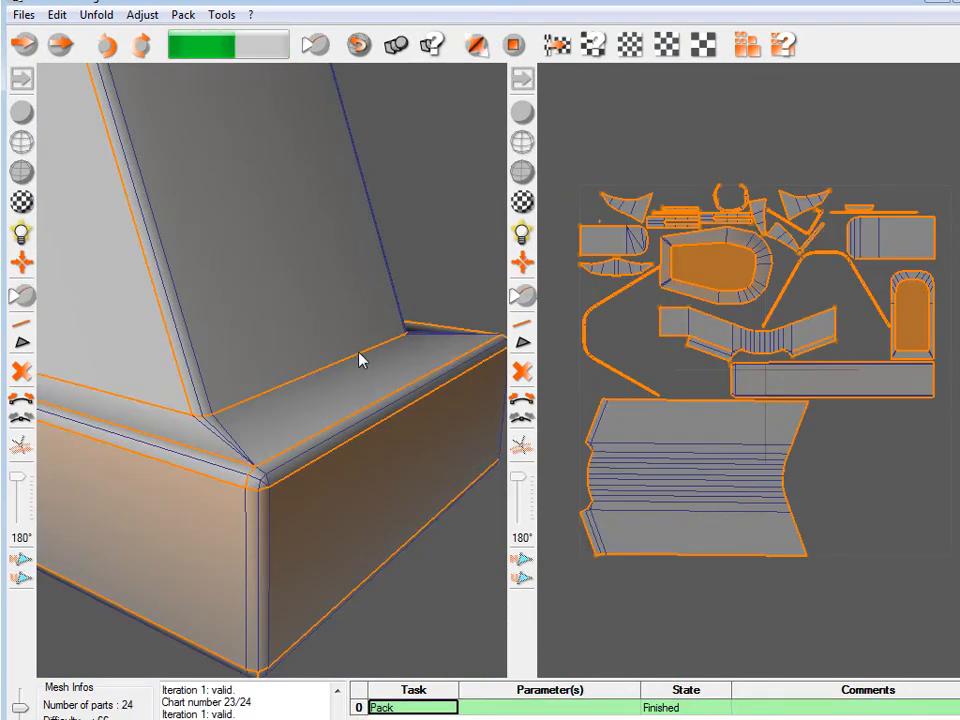
pyautogui.hotkey('ctrl', 'z')
pyautogui.hotkey('ctrl', 'z')
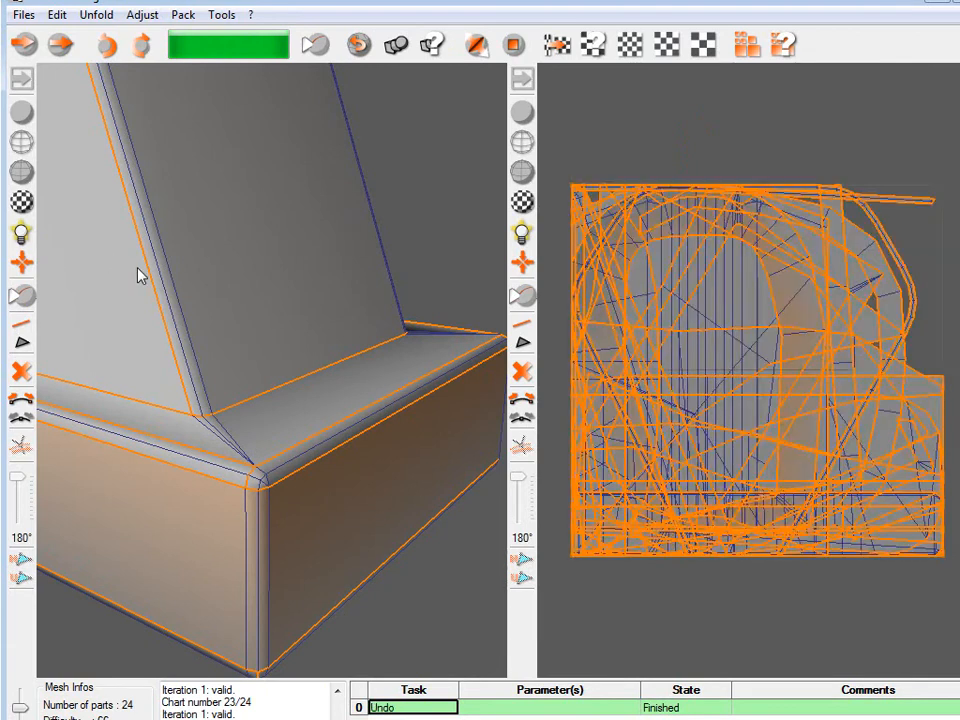
# Mark a vertical seam down a rear corner of the baseplate's side wall, continuing it across the upper bevel.
pyautogui.scroll(3, 219, 371)
pyautogui.scroll(-6, 240, 378)
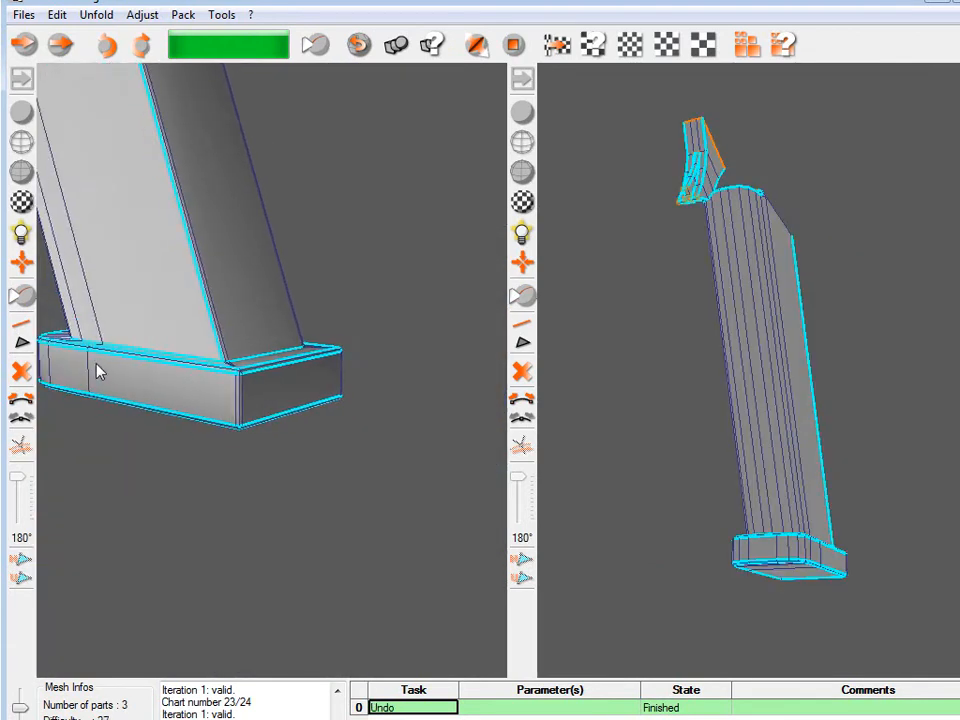
pyautogui.keyDown('alt'); pyautogui.moveTo(402, 336); pyautogui.dragTo(163, 378); pyautogui.keyUp('alt')
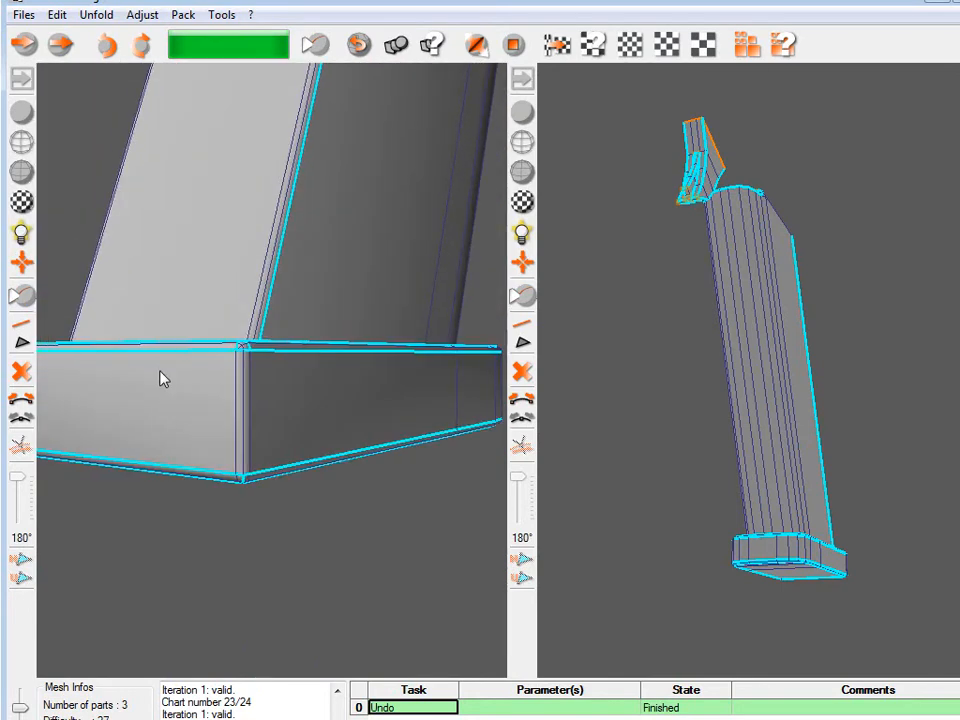
pyautogui.click(252, 406)
pyautogui.keyDown('alt'); pyautogui.moveTo(250, 440); pyautogui.dragTo(281, 480); pyautogui.keyUp('alt')
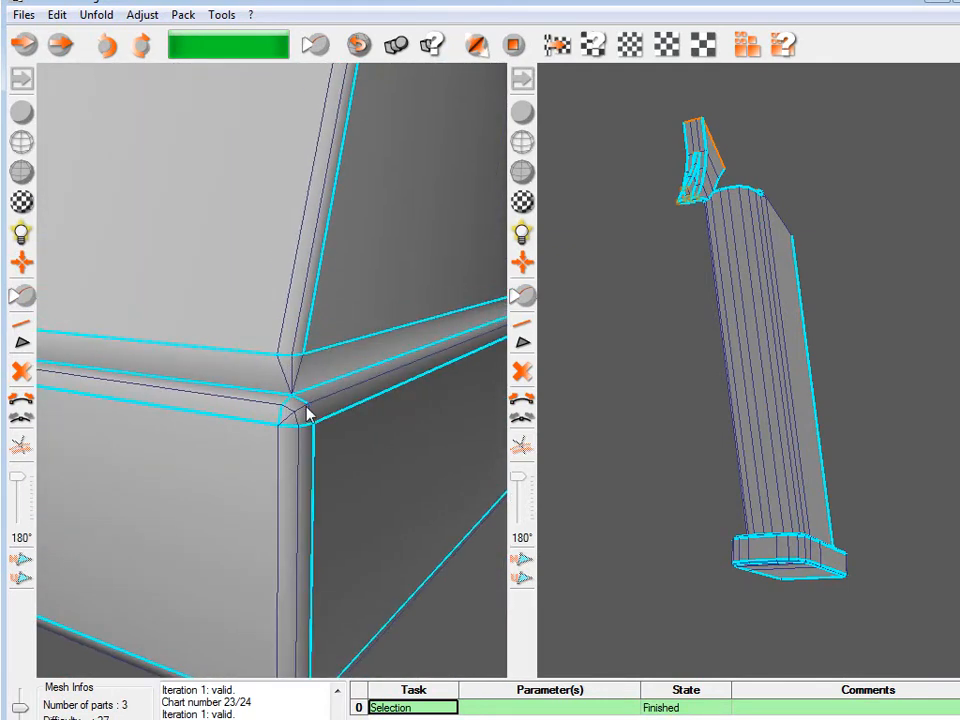
pyautogui.keyDown('alt'); pyautogui.moveTo(306, 409); pyautogui.dragTo(330, 483); pyautogui.keyUp('alt')
# Remove the seam around the baseplate's bottom face along the inner edge of the bottom bevel.
pyautogui.keyDown('alt'); pyautogui.moveTo(300, 289); pyautogui.dragTo(252, 340); pyautogui.keyUp('alt')
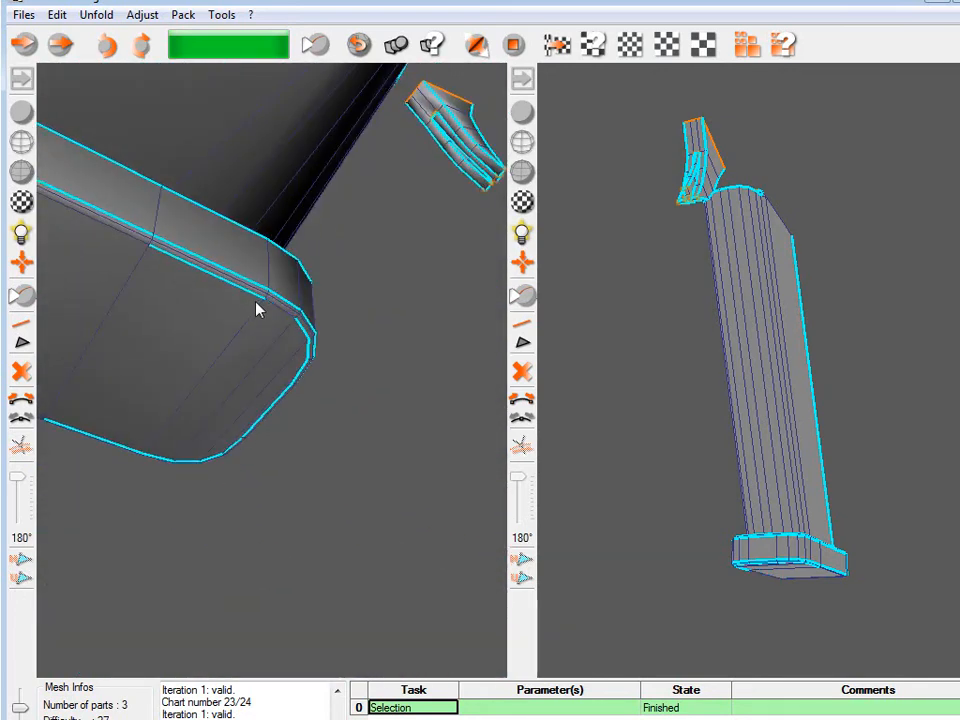
pyautogui.keyDown('alt'); pyautogui.moveTo(298, 386); pyautogui.dragTo(237, 406); pyautogui.keyUp('alt')
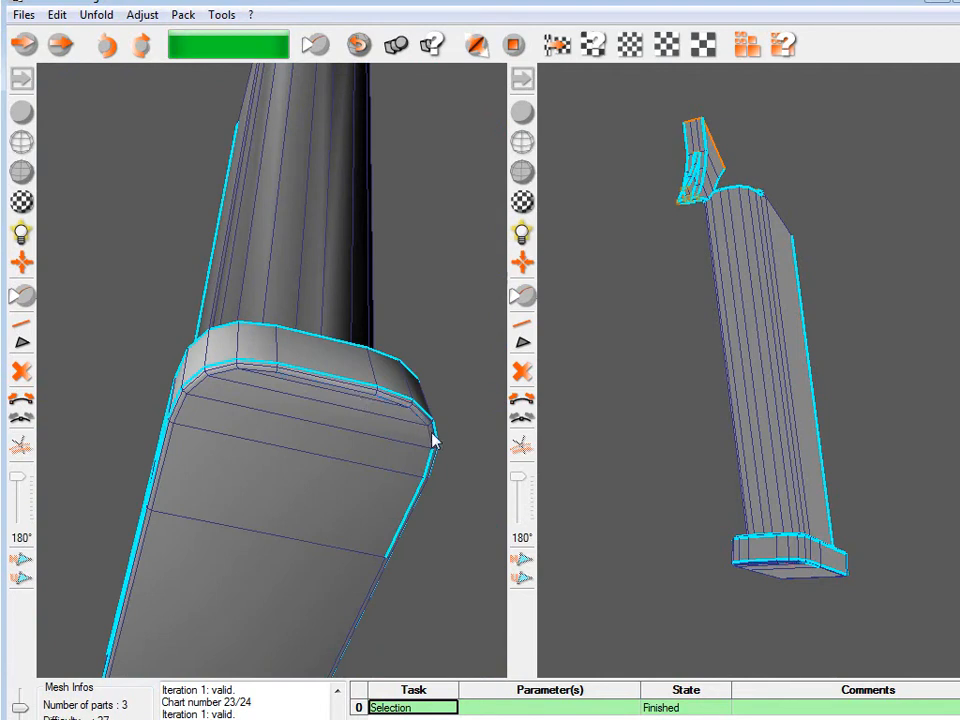
pyautogui.keyDown('alt'); pyautogui.moveTo(423, 489); pyautogui.dragTo(317, 394); pyautogui.keyUp('alt')
# Mark short seams across the bottom bevel at several points along the baseplate's curved front.
pyautogui.keyDown('alt'); pyautogui.moveTo(317, 394); pyautogui.dragTo(264, 370, button='middle'); pyautogui.keyUp('alt')
pyautogui.keyDown('alt'); pyautogui.moveTo(264, 370); pyautogui.dragTo(257, 416, button='right'); pyautogui.keyUp('alt')
pyautogui.keyDown('alt'); pyautogui.moveTo(257, 416); pyautogui.dragTo(268, 299); pyautogui.keyUp('alt')
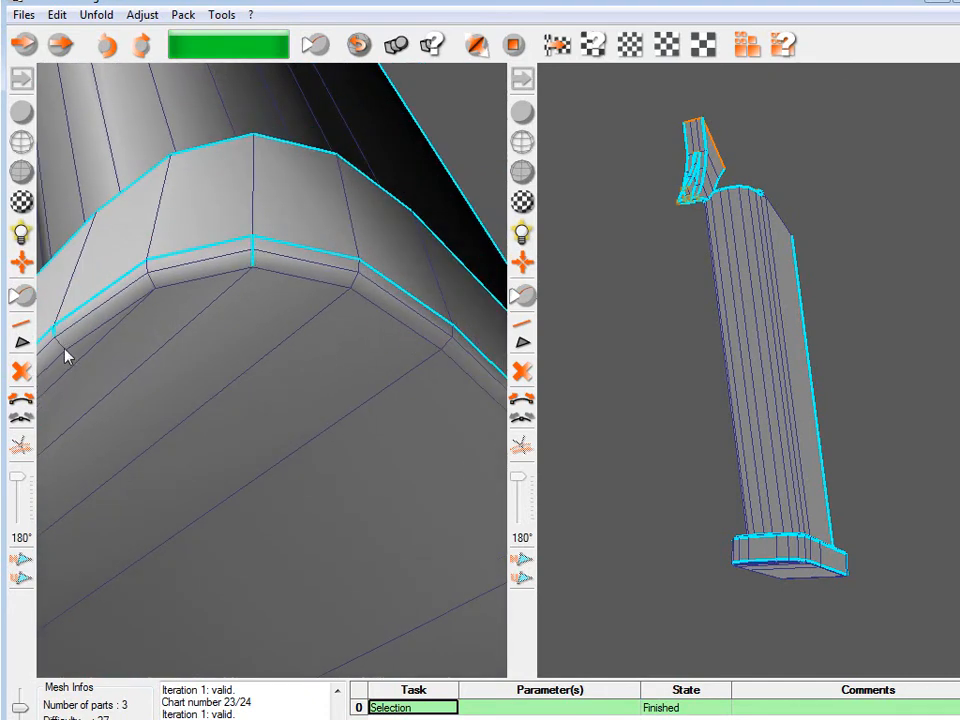
pyautogui.click(449, 346)
pyautogui.keyDown('alt'); pyautogui.moveTo(166, 342); pyautogui.dragTo(343, 332); pyautogui.keyUp('alt')
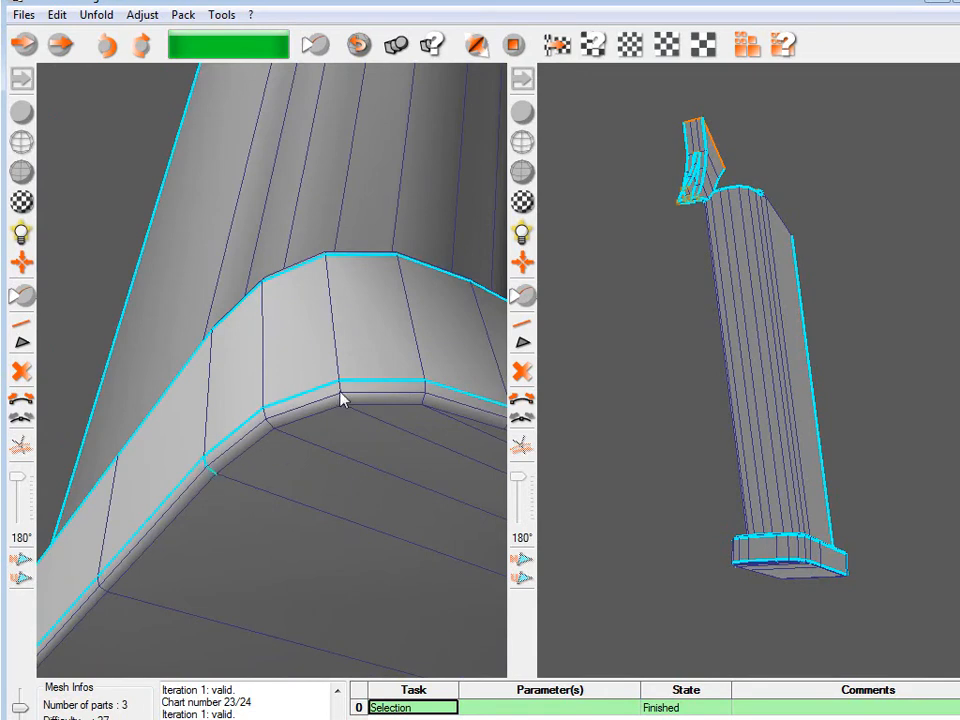
pyautogui.keyDown('alt'); pyautogui.moveTo(311, 398); pyautogui.dragTo(305, 478); pyautogui.keyUp('alt')
# Remove the seam along the inner edge of the upper bevel around the baseplate's curved front.
pyautogui.keyDown('alt'); pyautogui.moveTo(259, 375); pyautogui.dragTo(174, 300); pyautogui.keyUp('alt')
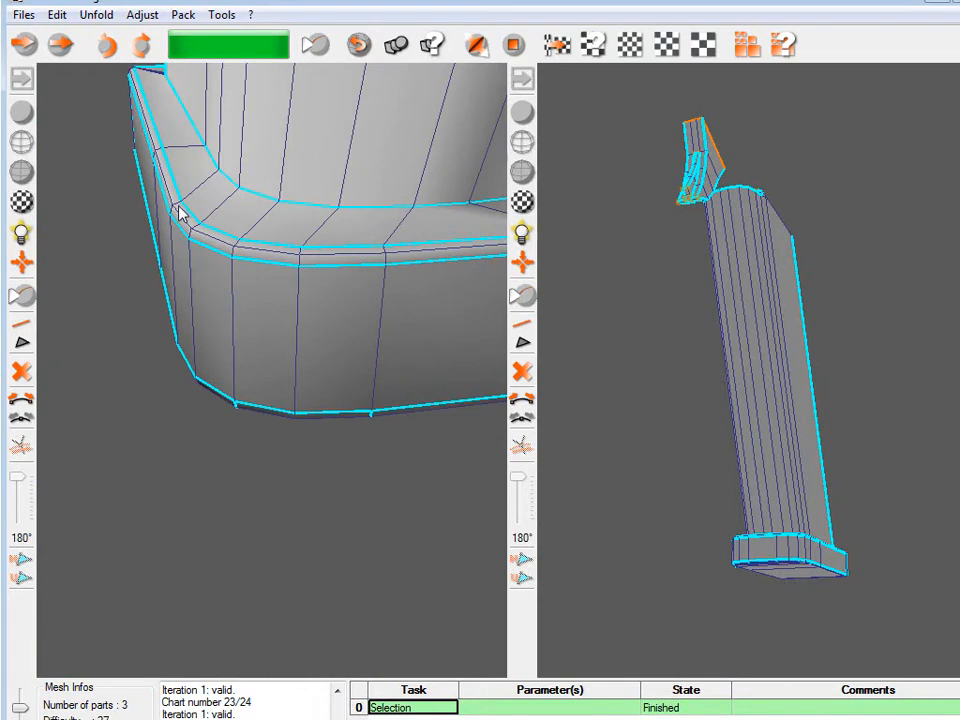
pyautogui.moveTo(182, 208)
pyautogui.keyDown('ctrl'); pyautogui.mouseDown()
pyautogui.moveTo(260, 243)
pyautogui.moveTo(431, 241)
pyautogui.moveTo(258, 262)
pyautogui.moveTo(178, 418)
pyautogui.mouseUp(); pyautogui.keyUp('ctrl')
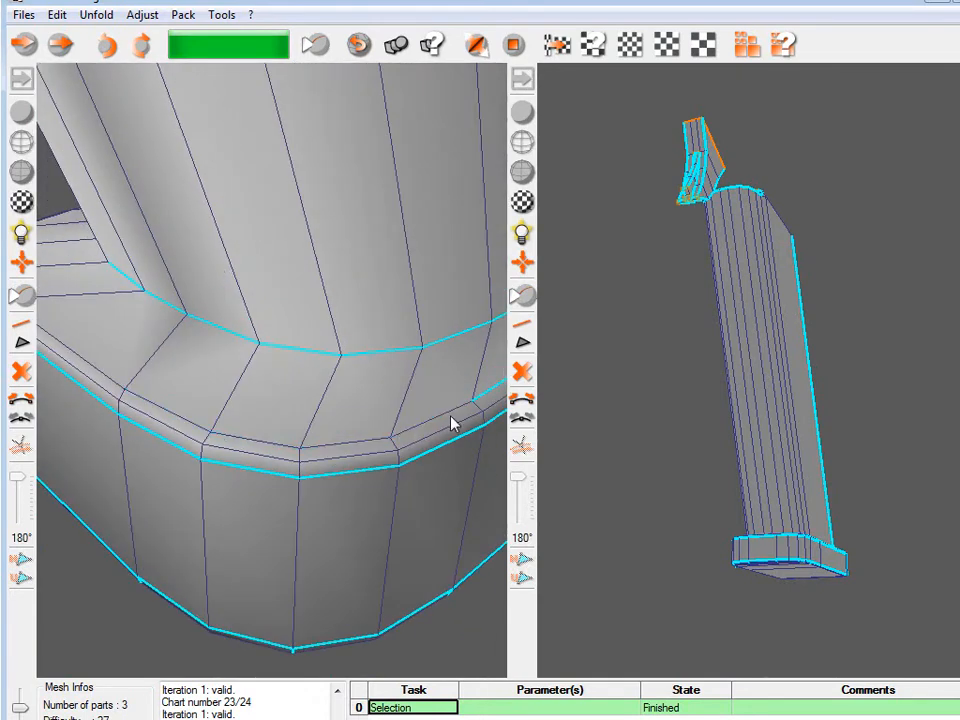
pyautogui.keyDown('alt'); pyautogui.moveTo(477, 399); pyautogui.dragTo(230, 322); pyautogui.keyUp('alt')
# Mark a short seam across the upper bevel at the middle of the baseplate's curved front.
pyautogui.keyDown('alt'); pyautogui.moveTo(304, 328); pyautogui.dragTo(215, 360); pyautogui.keyUp('alt')
pyautogui.click(224, 383)
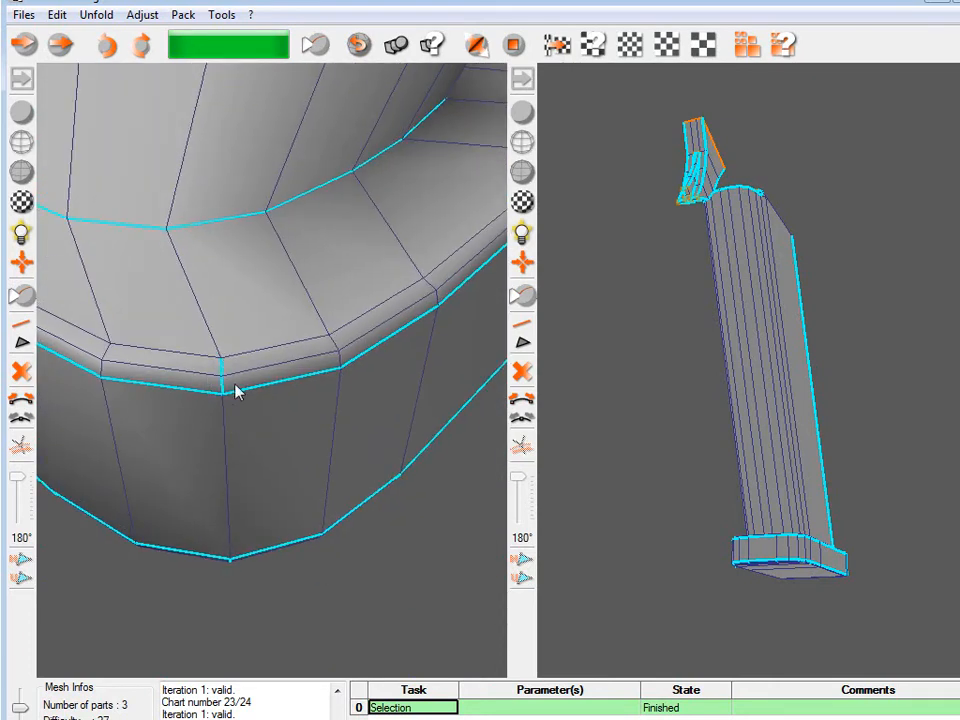
# Mark short seams across the upper bevel at further corners along the baseplate's curved front.
pyautogui.keyDown('alt'); pyautogui.moveTo(330, 347); pyautogui.dragTo(259, 358); pyautogui.keyUp('alt')
pyautogui.click(446, 390)
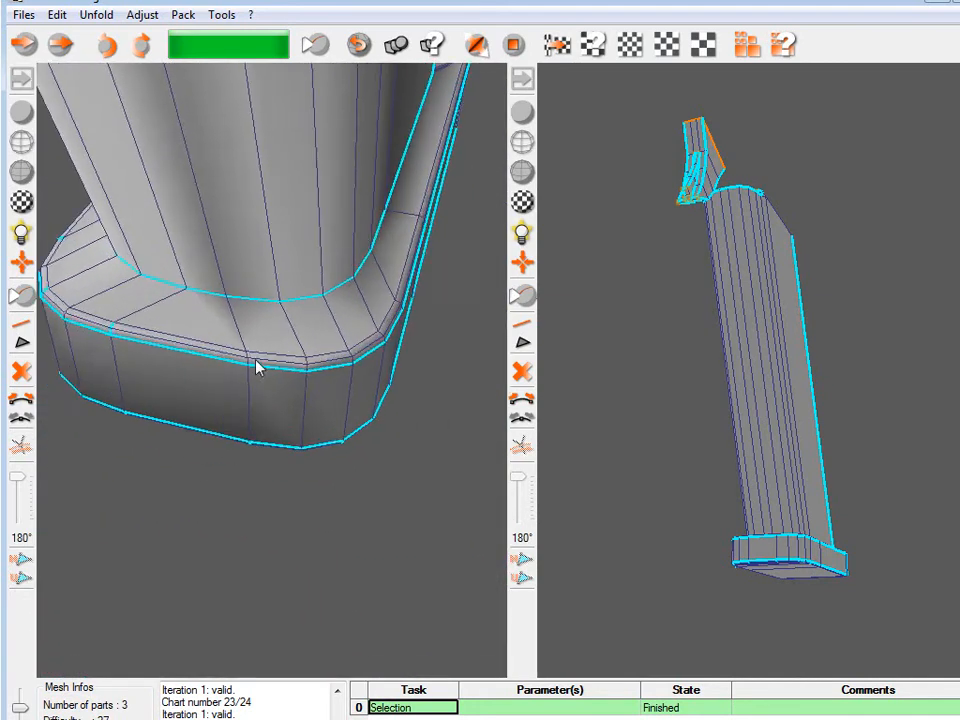
pyautogui.keyDown('alt'); pyautogui.moveTo(259, 358); pyautogui.dragTo(253, 441, button='right'); pyautogui.keyUp('alt')
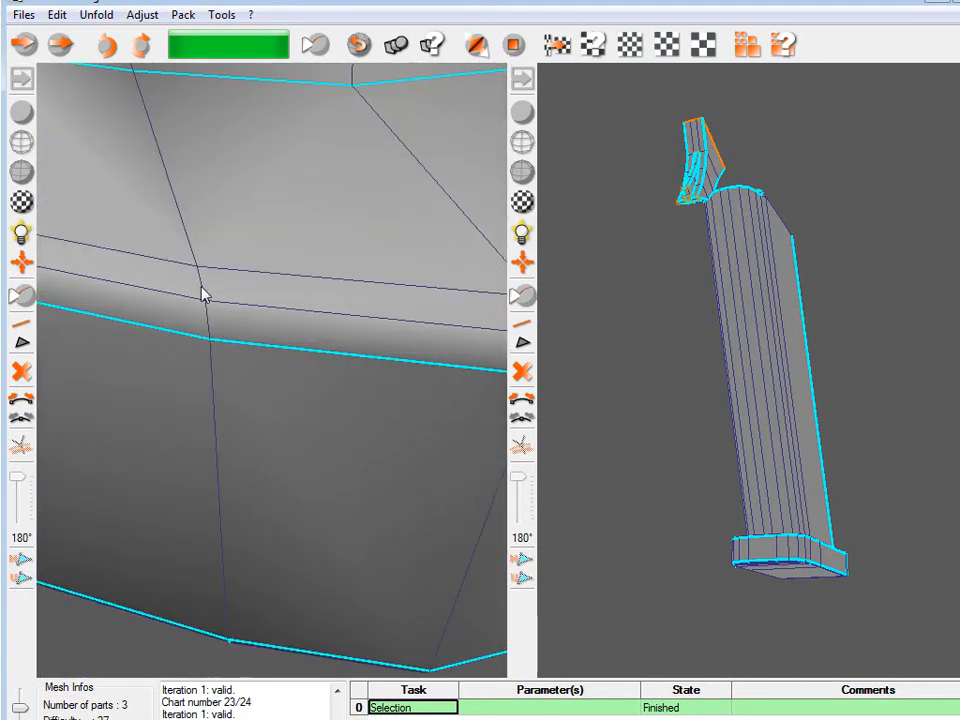
pyautogui.keyDown('alt'); pyautogui.moveTo(227, 336); pyautogui.dragTo(231, 381); pyautogui.keyUp('alt')
pyautogui.keyDown('alt'); pyautogui.moveTo(281, 436); pyautogui.dragTo(315, 403, button='right'); pyautogui.keyUp('alt')
pyautogui.keyDown('alt'); pyautogui.moveTo(315, 403); pyautogui.dragTo(370, 334); pyautogui.keyUp('alt')
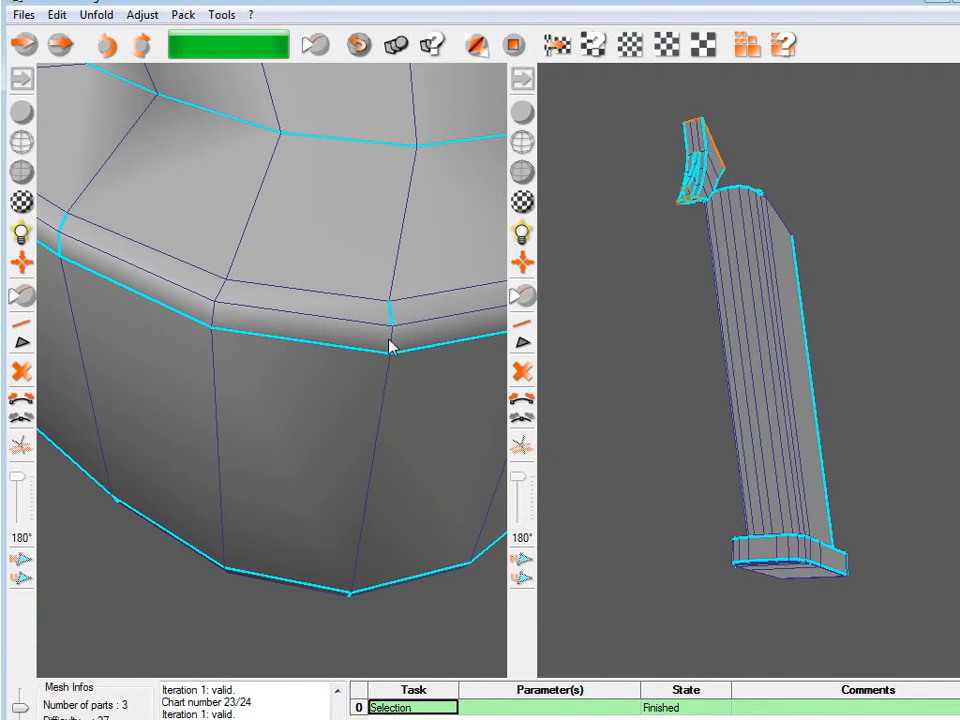
pyautogui.keyDown('alt'); pyautogui.moveTo(398, 350); pyautogui.dragTo(293, 400); pyautogui.keyUp('alt')
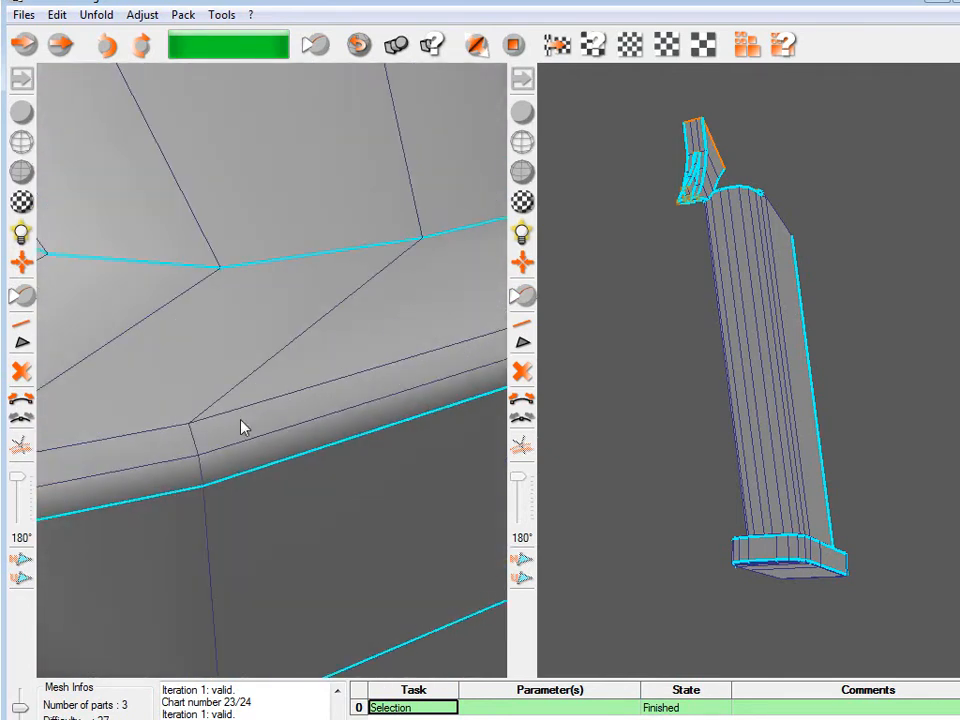
pyautogui.keyDown('alt'); pyautogui.moveTo(203, 478); pyautogui.dragTo(323, 410); pyautogui.keyUp('alt')
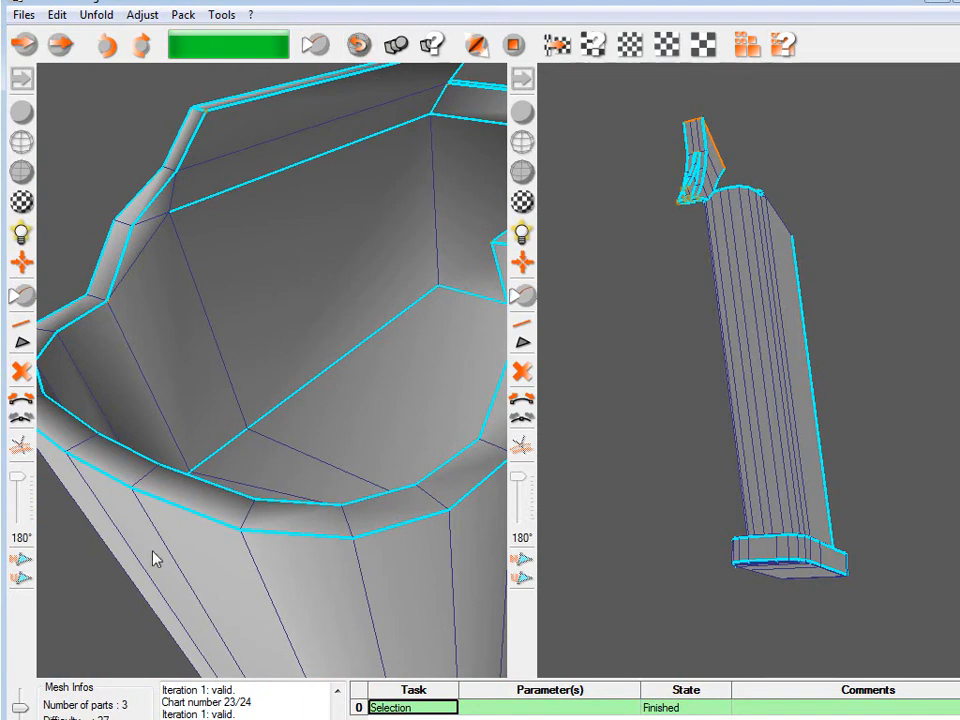
# Cut the mesh along the marked seams, then unfold and pack the UV charts.
pyautogui.click(21, 323)
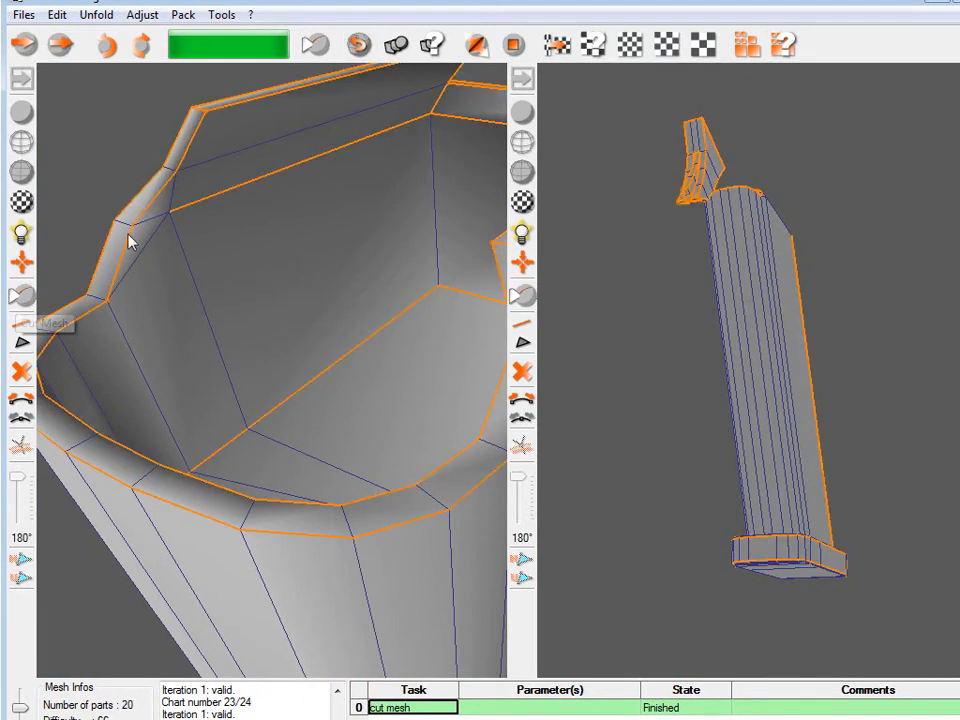
pyautogui.click(480, 48)
pyautogui.keyDown('alt'); pyautogui.moveTo(318, 402); pyautogui.dragTo(374, 498); pyautogui.keyUp('alt')
pyautogui.keyDown('alt'); pyautogui.moveTo(374, 498); pyautogui.dragTo(221, 623, button='right'); pyautogui.keyUp('alt')
pyautogui.keyDown('alt'); pyautogui.moveTo(222, 628); pyautogui.dragTo(270, 341); pyautogui.keyUp('alt')
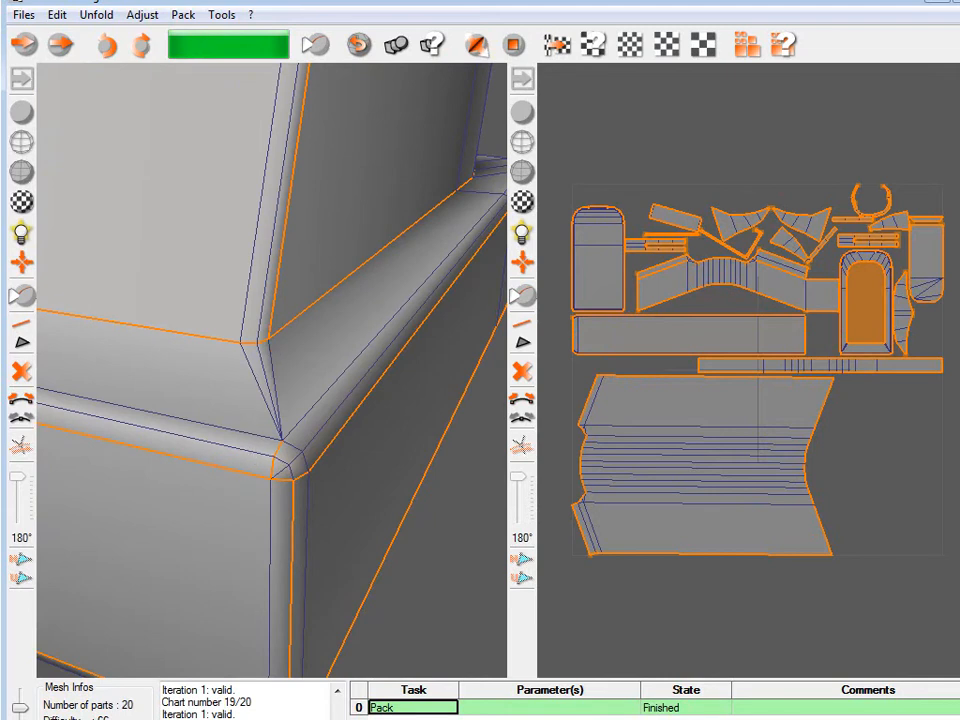
# Display the checker texture on the unfolded magazine and save the file.
pyautogui.click(20, 202)
pyautogui.keyDown('alt'); pyautogui.moveTo(90, 321); pyautogui.dragTo(52, 133); pyautogui.keyUp('alt')
pyautogui.click(24, 15)
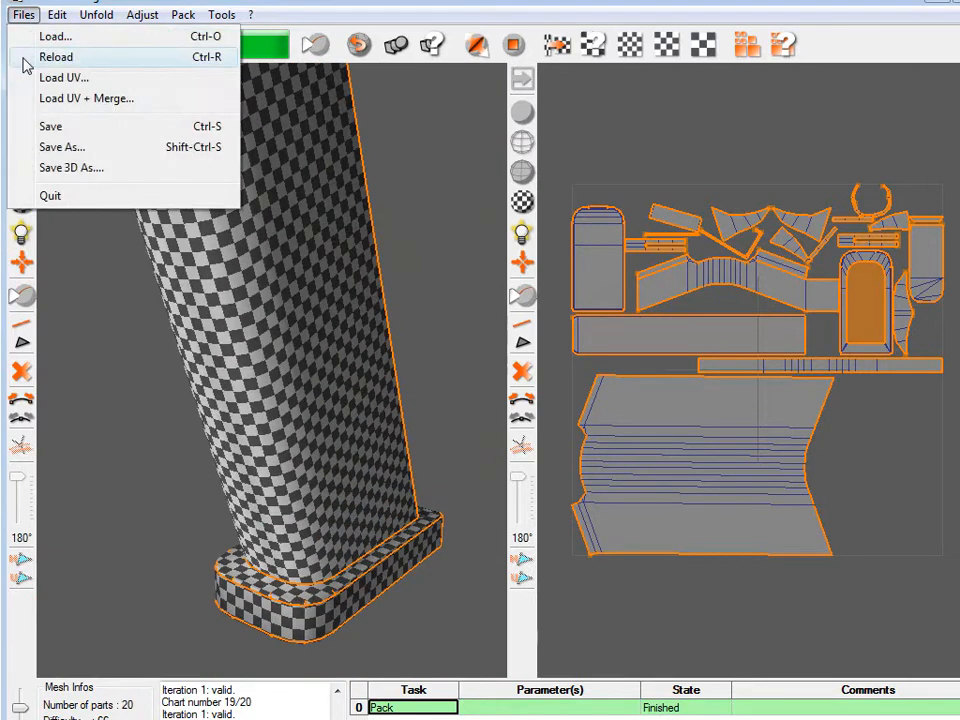
pyautogui.click(50, 127)
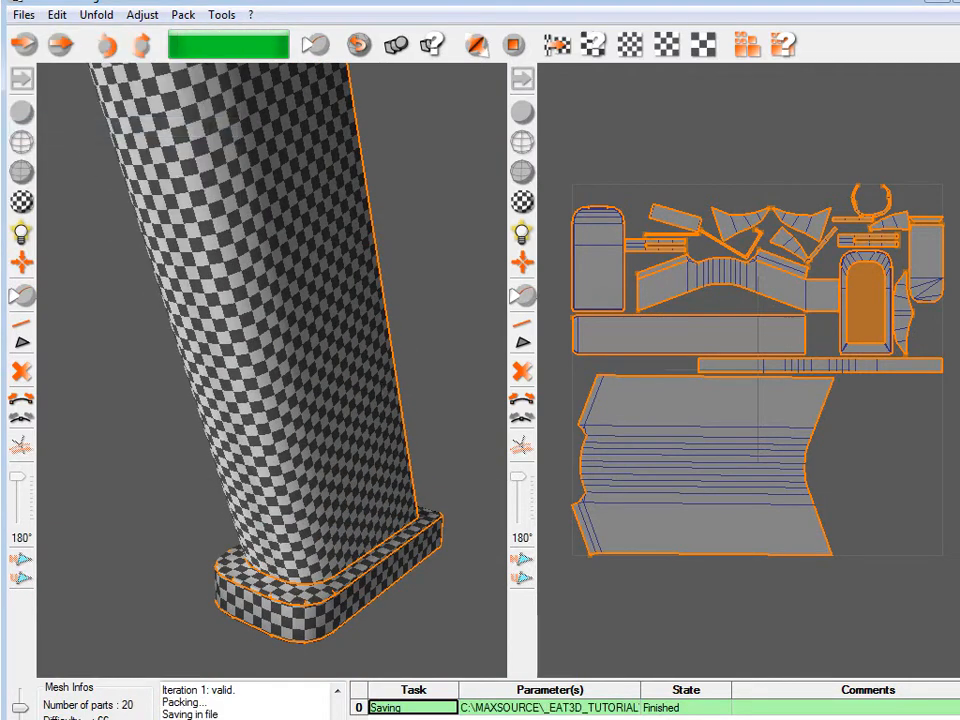
# Switch to 3ds Max and delete the original magazine and trigger objects.
pyautogui.hotkey('alt', 'Tab')
pyautogui.keyDown('alt'); pyautogui.moveTo(432, 310); pyautogui.dragTo(197, 193, button='middle'); pyautogui.keyUp('alt')
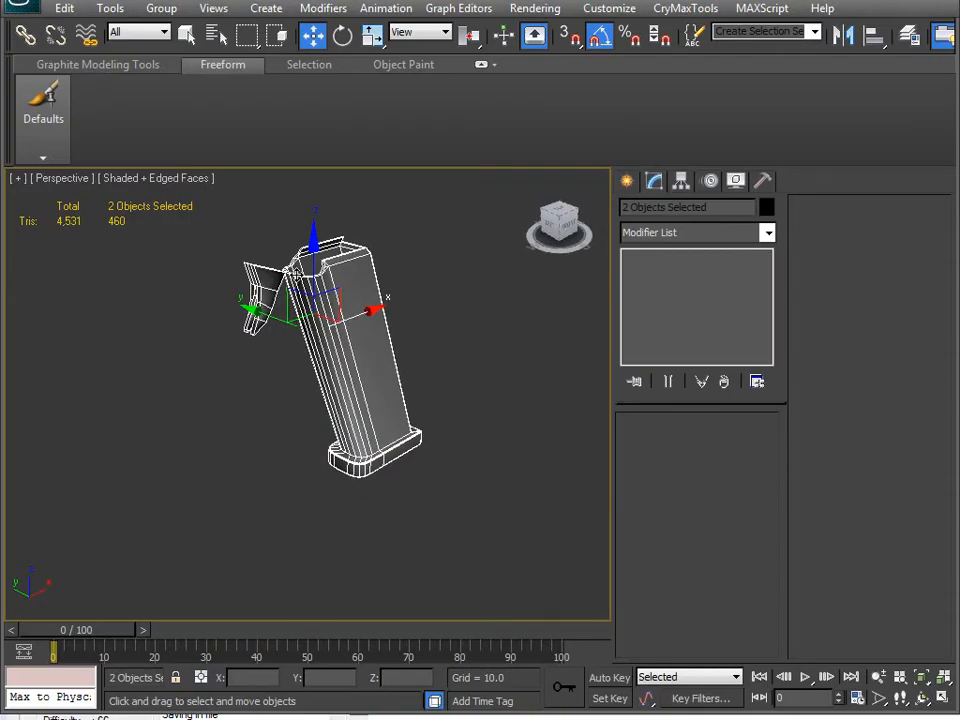
pyautogui.press('Delete')
# Import the unfolded OBJ as a single editable poly mesh under the name Glock_unfold3d001.
pyautogui.click(27, 14)
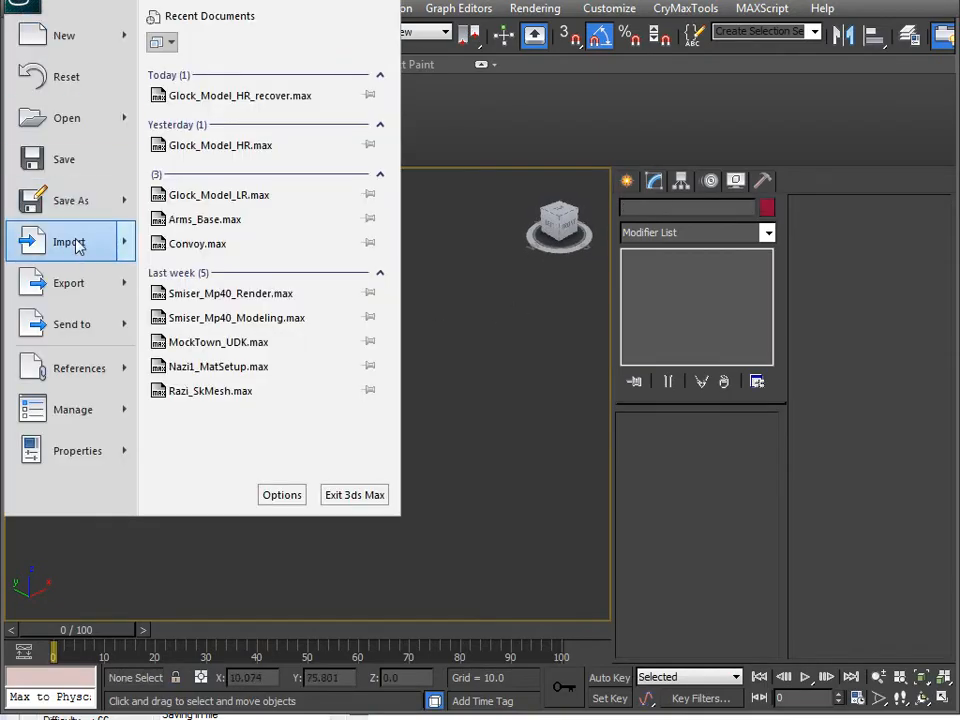
pyautogui.moveTo(81, 290)
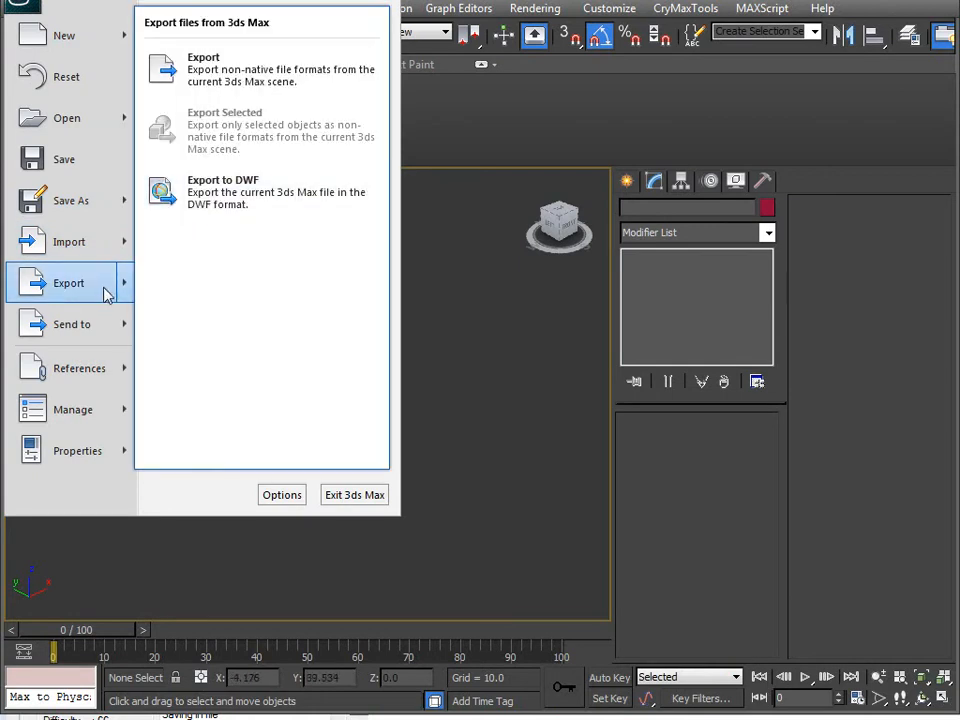
pyautogui.moveTo(58, 249)
pyautogui.click(204, 80)
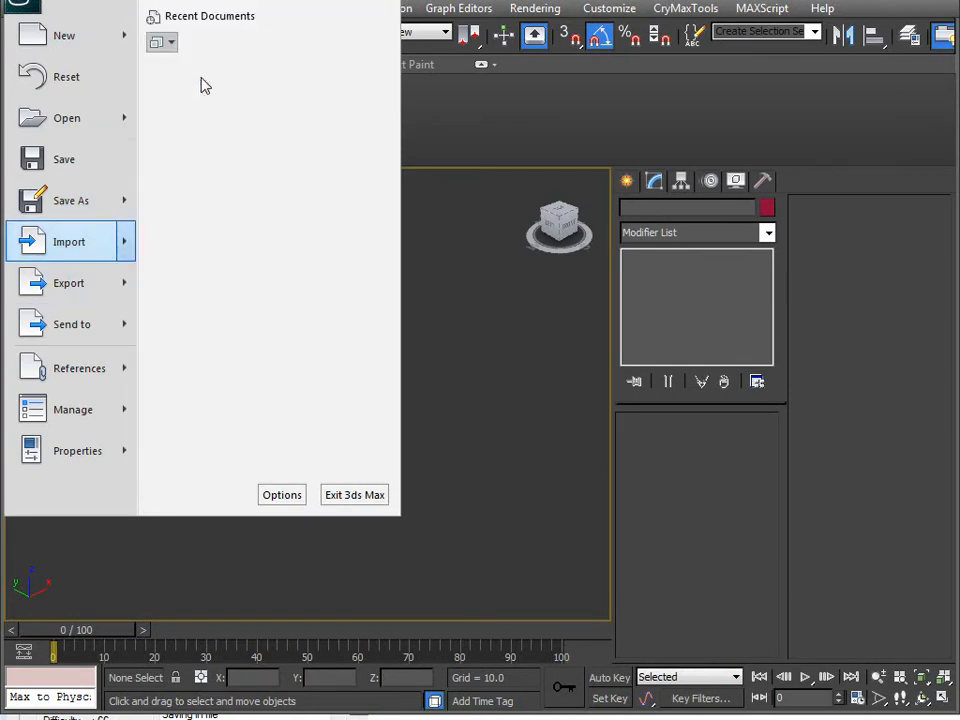
pyautogui.doubleClick(100, 83)
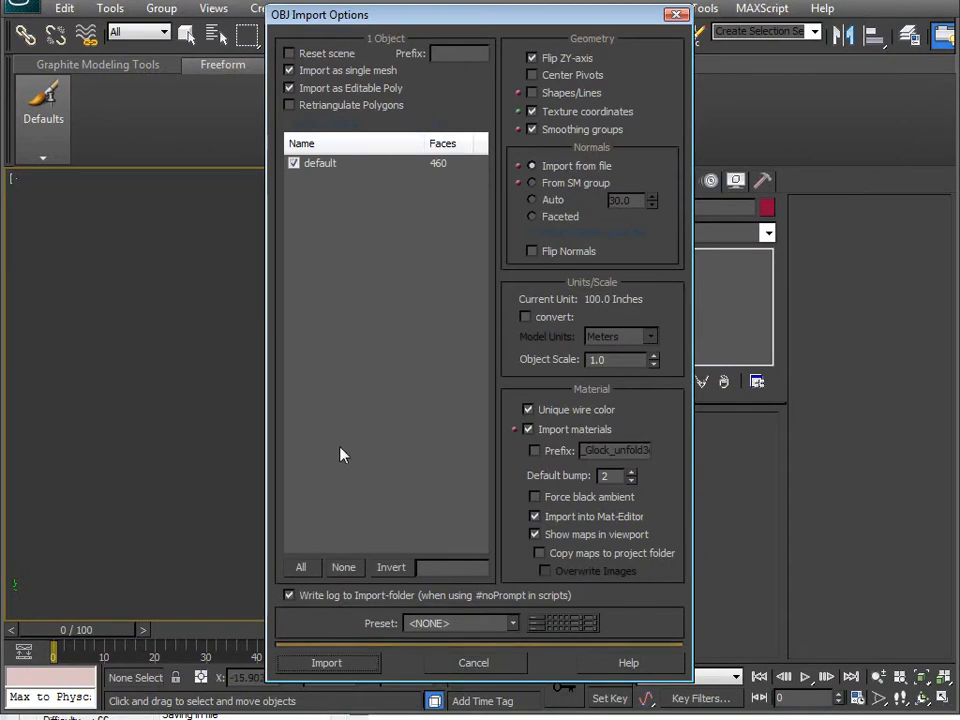
pyautogui.click(348, 668)
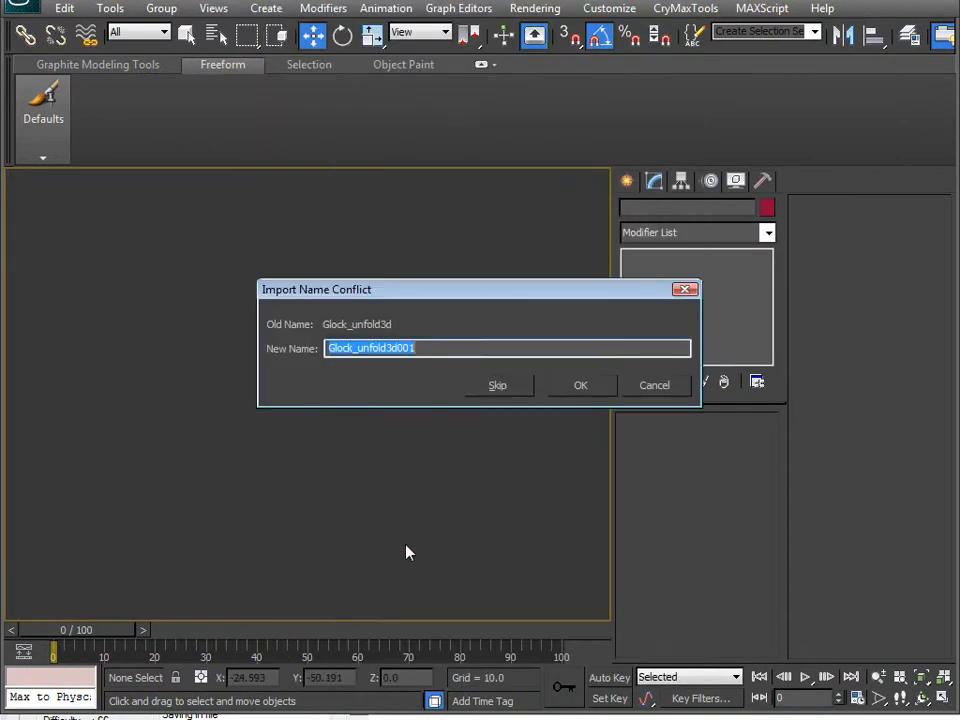
pyautogui.click(560, 386)
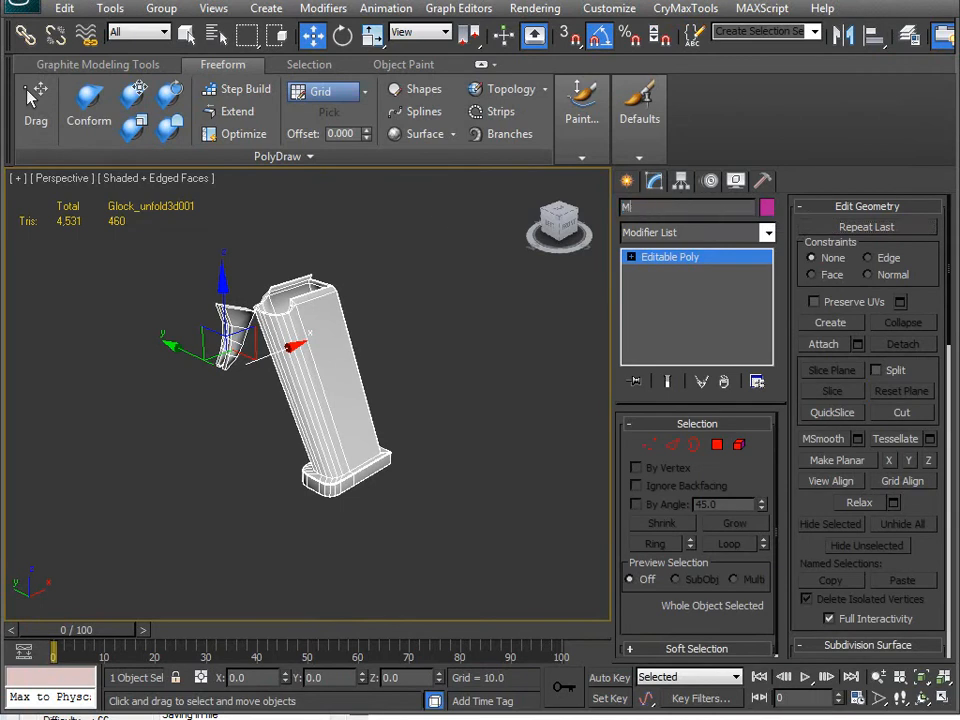
# Rename the imported mesh Mag and detach its trigger element as a separate object.
pyautogui.click(739, 445)
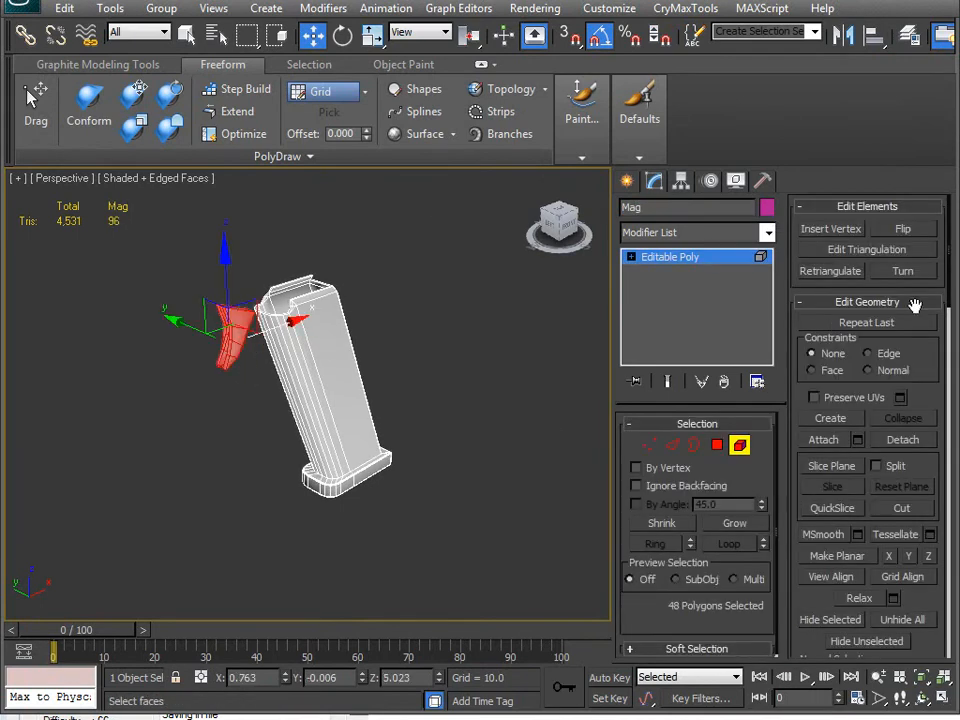
pyautogui.click(900, 440)
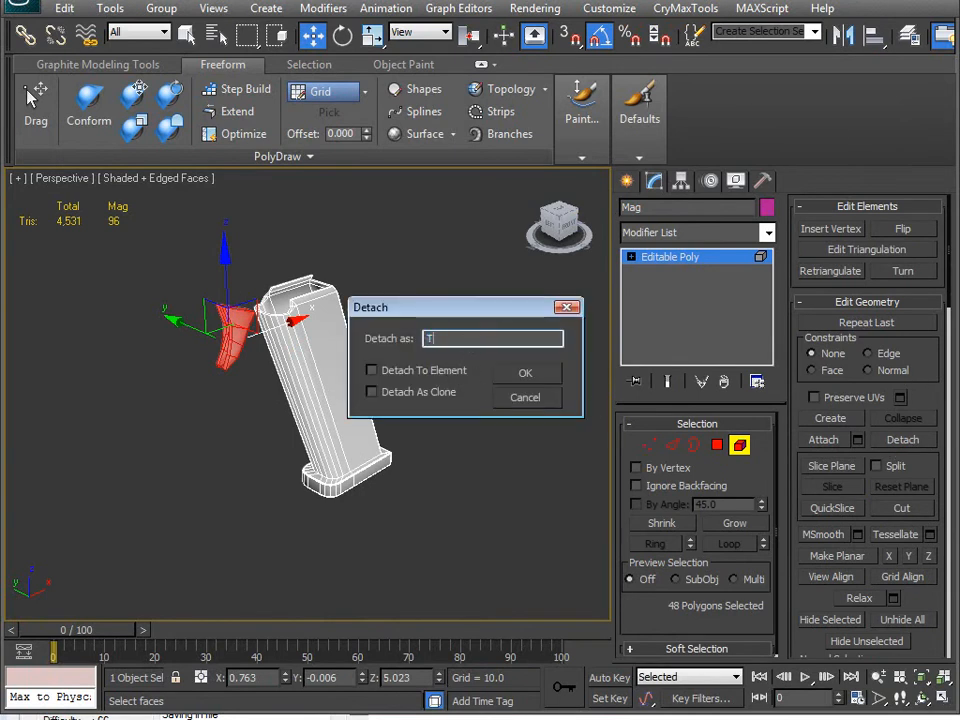
pyautogui.press('Return')
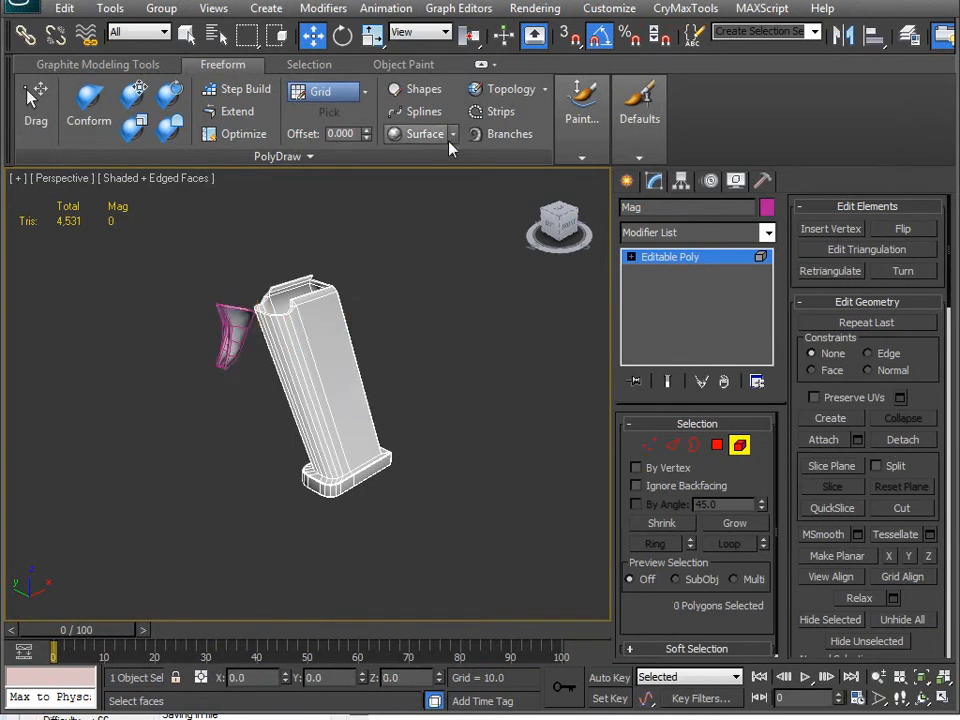
pyautogui.click(740, 447)
# Unhide all the pistol parts in the scene.
pyautogui.rightClick(312, 325)
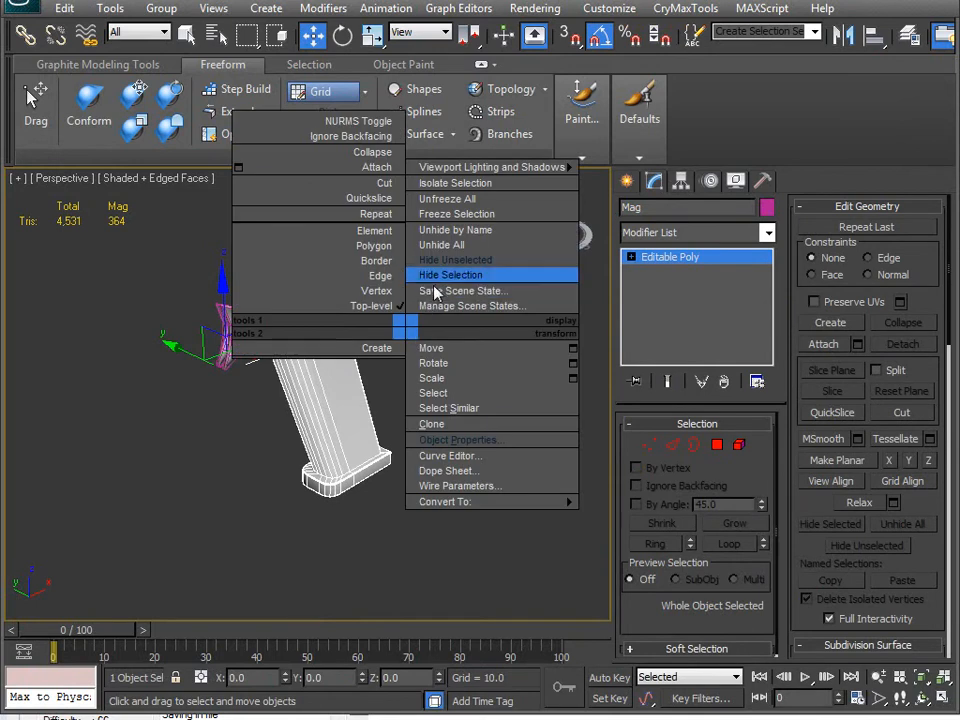
pyautogui.click(452, 245)
pyautogui.keyDown('alt'); pyautogui.moveTo(283, 392); pyautogui.dragTo(389, 362, button='middle'); pyautogui.keyUp('alt')
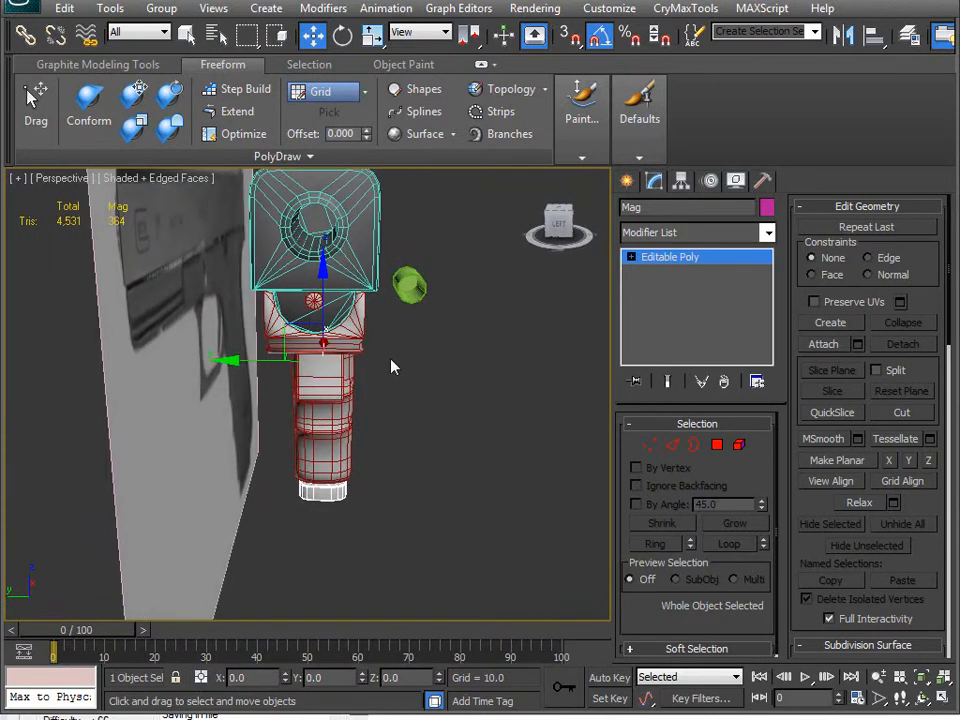
pyautogui.scroll(-3, 389, 362)
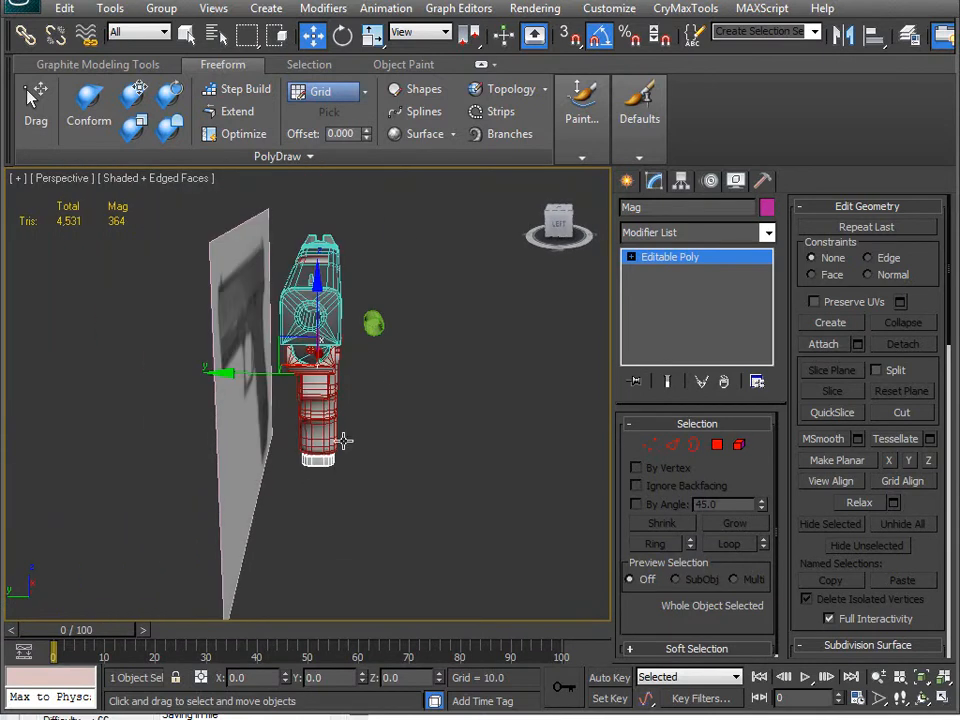
# Hide everything except the round and the empty shell, and frame both in the shaded view.
pyautogui.click(376, 320)
pyautogui.press('F3')
pyautogui.keyDown('alt'); pyautogui.moveTo(388, 341); pyautogui.dragTo(336, 398, button='middle'); pyautogui.keyUp('alt')
pyautogui.scroll(4, 306, 346)
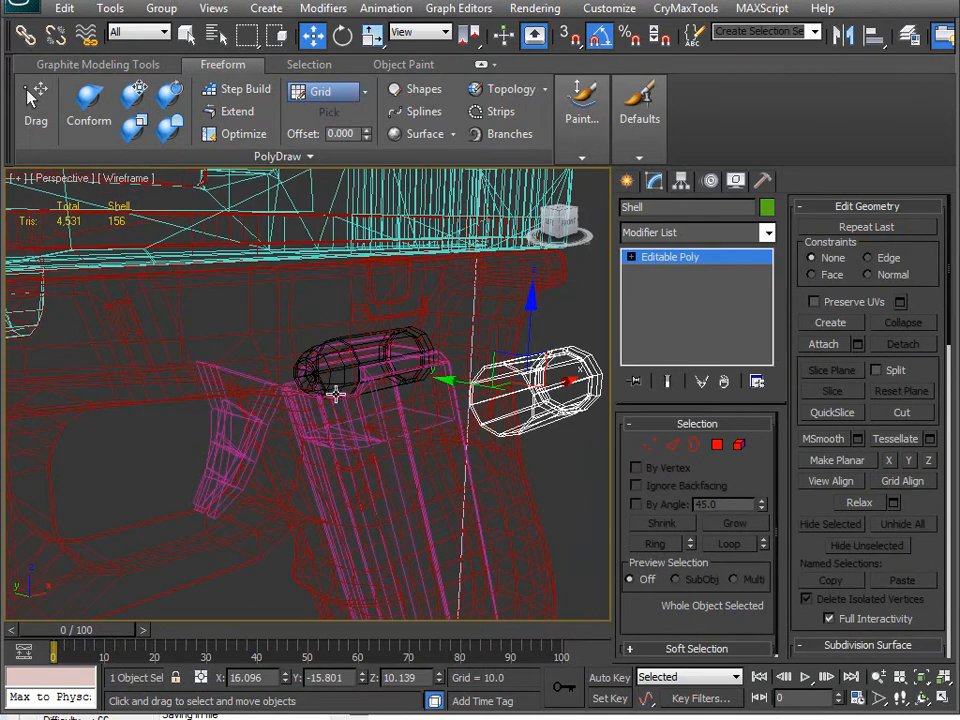
pyautogui.click(340, 372)
pyautogui.keyDown('ctrl'); pyautogui.click(560, 388); pyautogui.keyUp('ctrl')
pyautogui.scroll(-4, 499, 357)
pyautogui.rightClick(499, 358)
pyautogui.click(554, 293)
pyautogui.press('z')
pyautogui.moveTo(337, 429)
pyautogui.keyDown('alt'); pyautogui.mouseDown(button='middle')
pyautogui.moveTo(388, 458)
pyautogui.moveTo(459, 327)
pyautogui.moveTo(374, 331)
pyautogui.moveTo(325, 430)
pyautogui.mouseUp(button='middle'); pyautogui.keyUp('alt')
pyautogui.press('F3')
pyautogui.moveTo(279, 476)
pyautogui.keyDown('alt'); pyautogui.mouseDown(button='middle')
pyautogui.moveTo(330, 510)
pyautogui.moveTo(273, 371)
pyautogui.mouseUp(button='middle'); pyautogui.keyUp('alt')
# Export only the round as an OBJ with the Mudbox preset, overwriting Glock.obj in the ToUV folder.
pyautogui.click(233, 375)
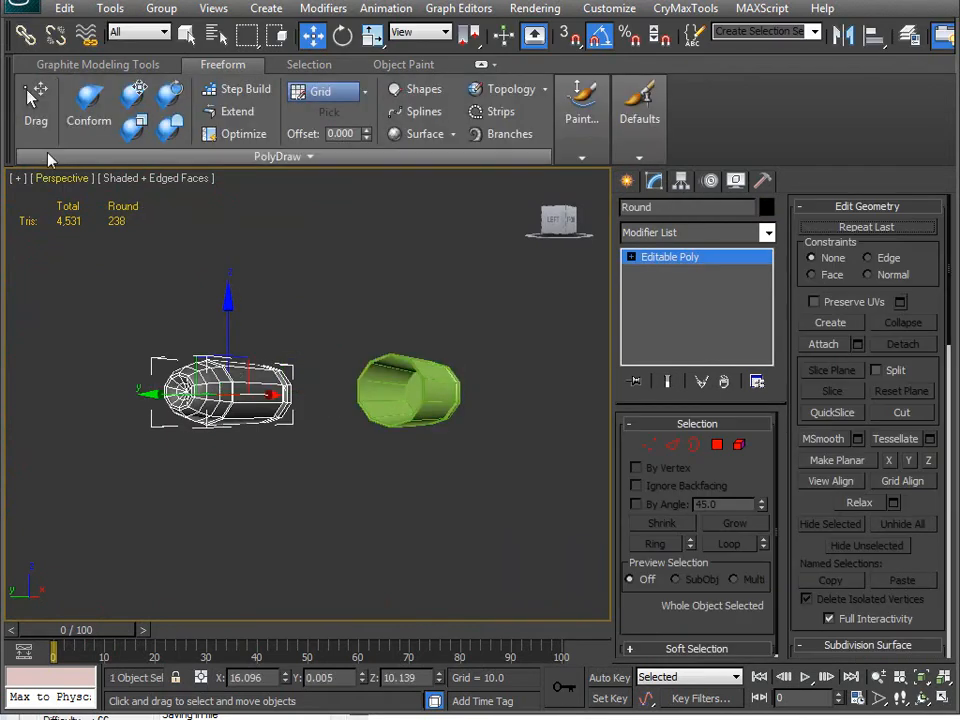
pyautogui.click(22, 10)
pyautogui.moveTo(93, 296)
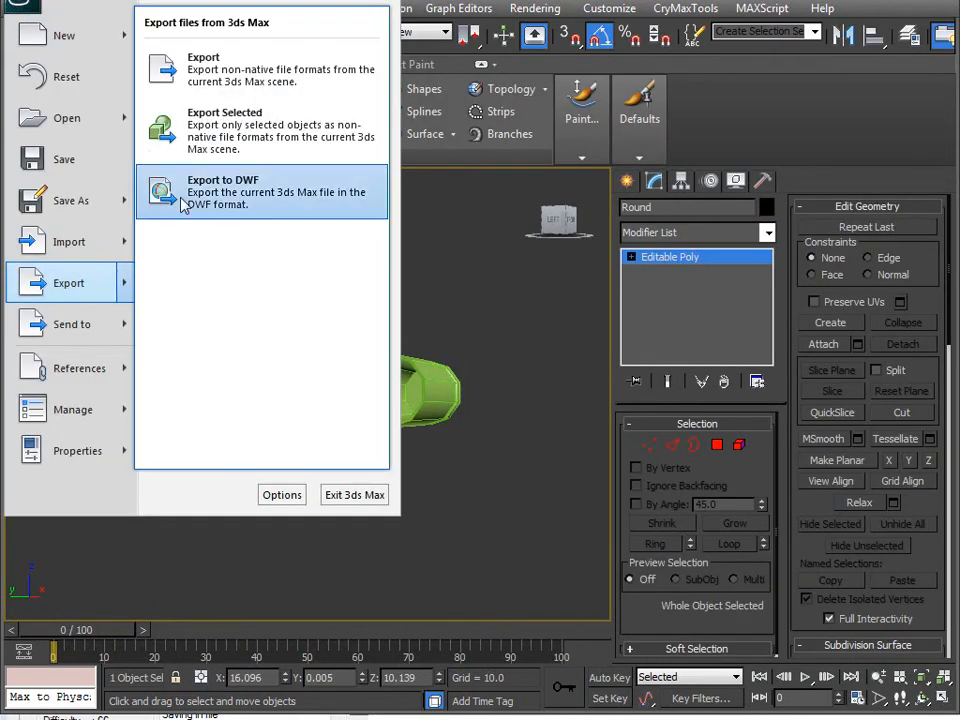
pyautogui.click(227, 130)
pyautogui.doubleClick(78, 65)
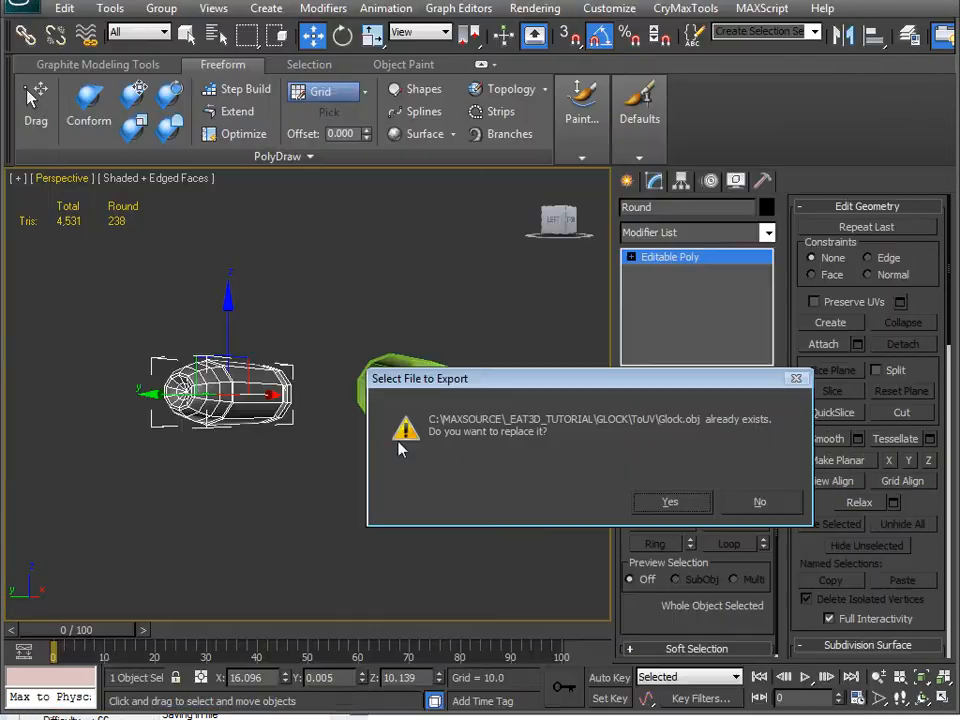
pyautogui.click(666, 501)
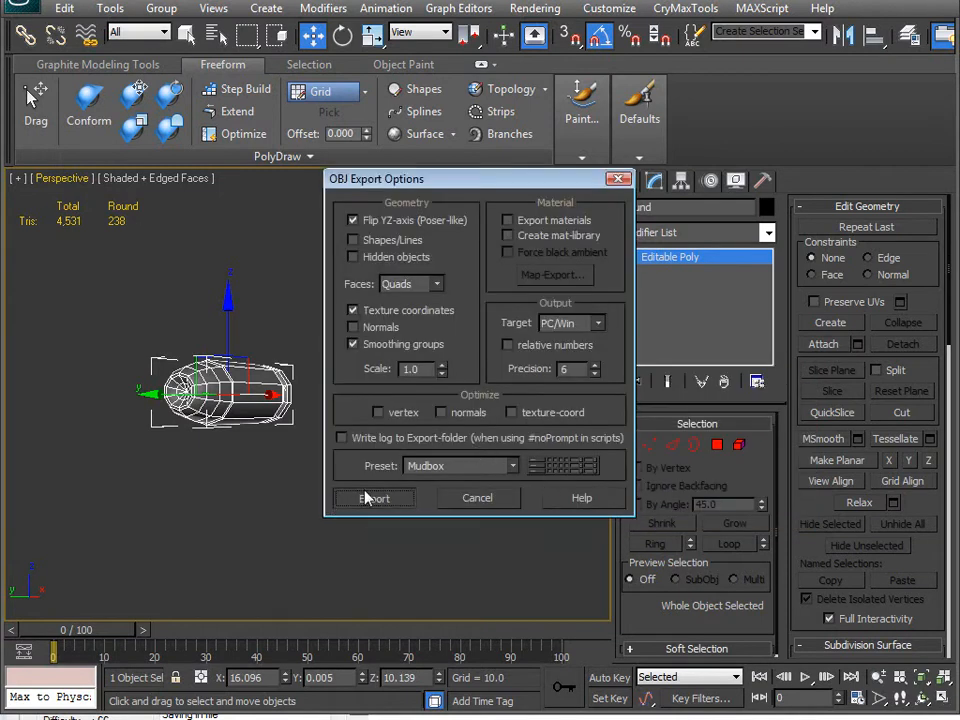
pyautogui.click(370, 497)
pyautogui.click(679, 503)
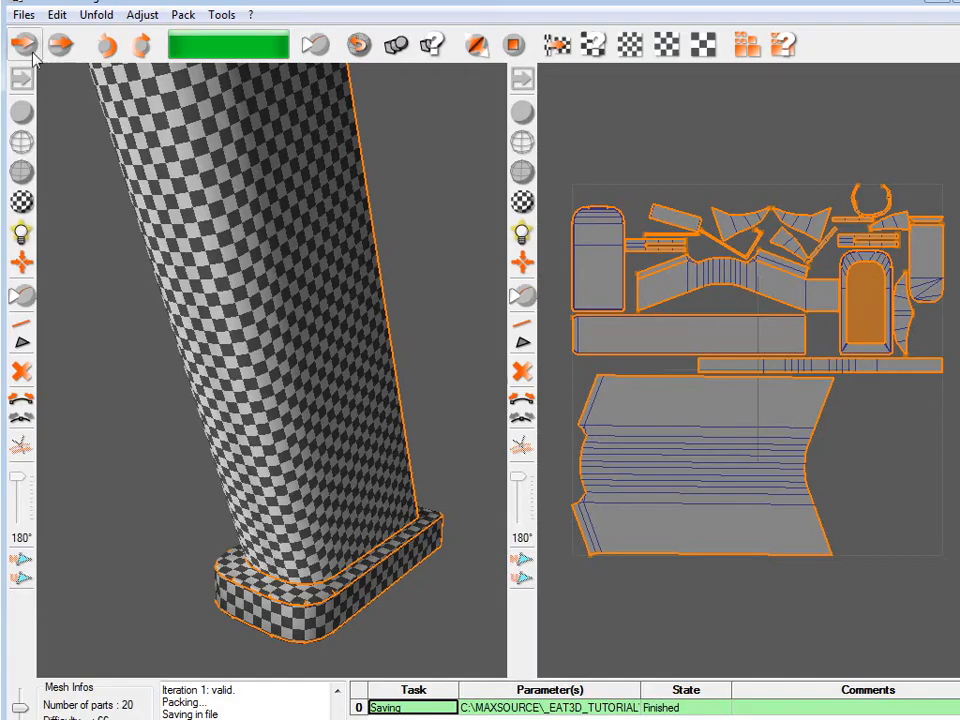
# Reload the exported mesh in Unfold3D and display the 3D view shaded with wireframe.
pyautogui.click(23, 15)
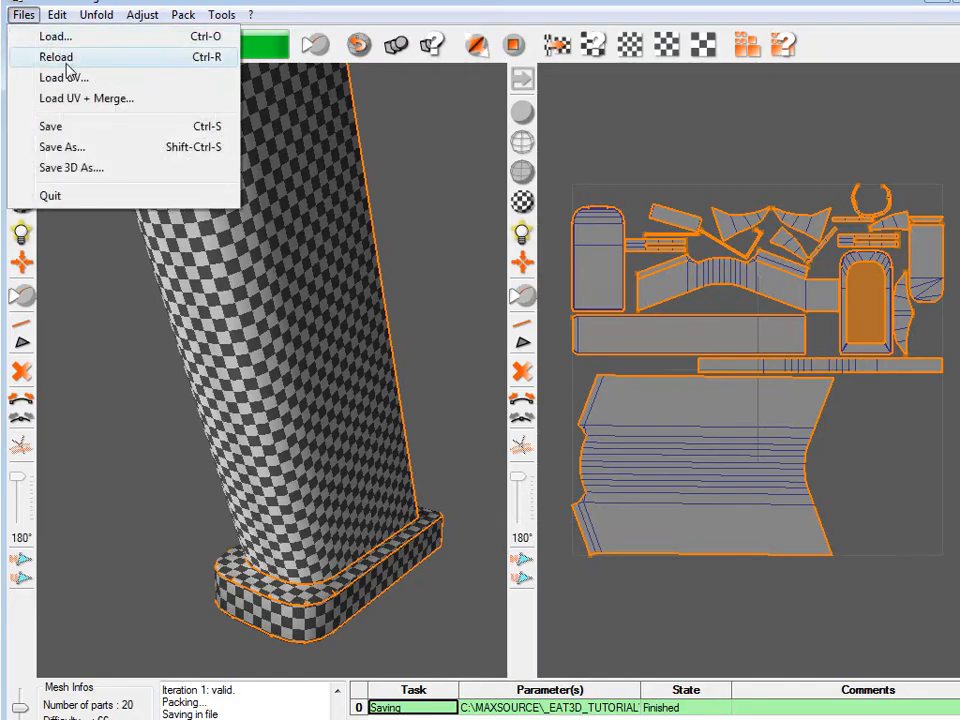
pyautogui.click(56, 57)
pyautogui.click(22, 172)
# Mark seams around the round's case mouth and around the rim of its hollow-point nose.
pyautogui.moveTo(216, 331)
pyautogui.keyDown('alt'); pyautogui.mouseDown()
pyautogui.moveTo(229, 293)
pyautogui.moveTo(313, 369)
pyautogui.moveTo(268, 371)
pyautogui.moveTo(272, 251)
pyautogui.moveTo(235, 370)
pyautogui.moveTo(264, 388)
pyautogui.moveTo(143, 406)
pyautogui.mouseUp(); pyautogui.keyUp('alt')
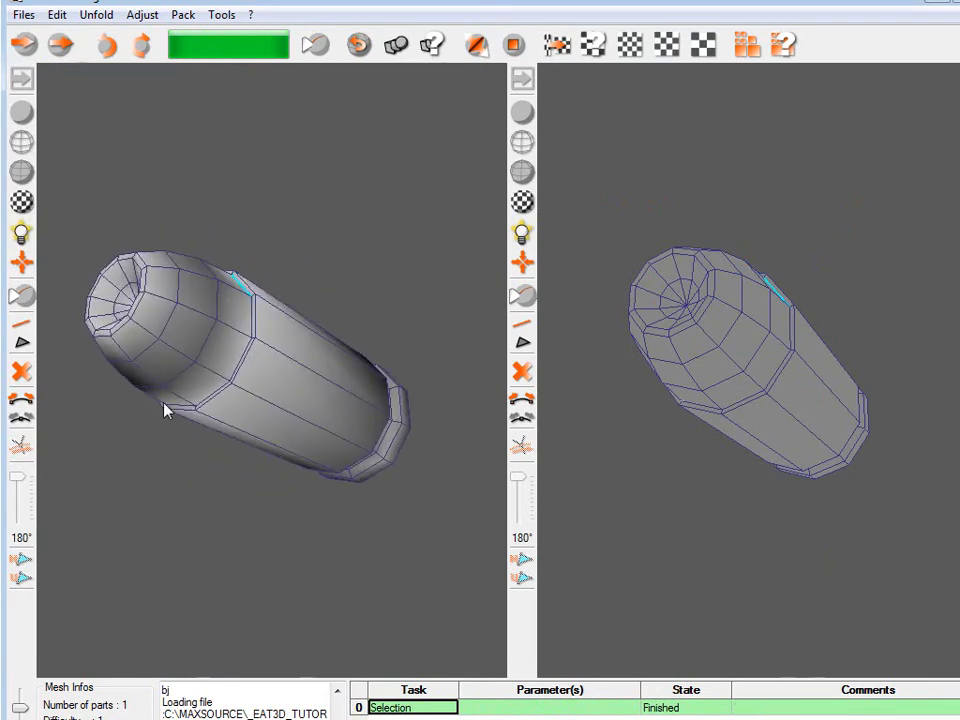
pyautogui.click(244, 365)
pyautogui.keyDown('alt'); pyautogui.moveTo(244, 365); pyautogui.dragTo(226, 334); pyautogui.keyUp('alt')
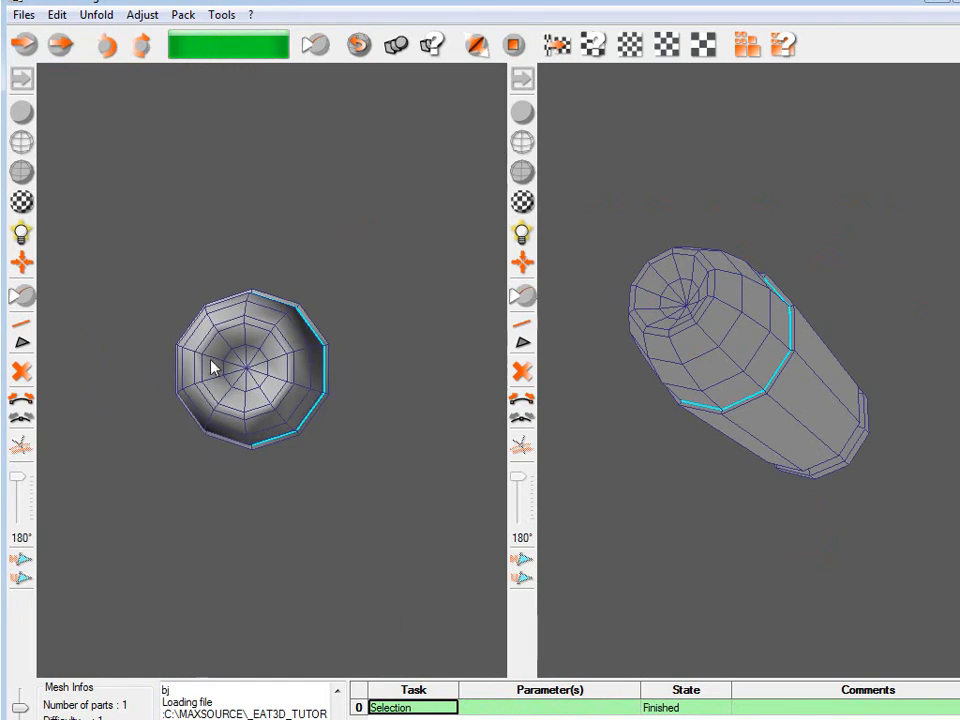
pyautogui.keyDown('alt'); pyautogui.moveTo(344, 428); pyautogui.dragTo(257, 437); pyautogui.keyUp('alt')
pyautogui.click(306, 426)
pyautogui.click(238, 390)
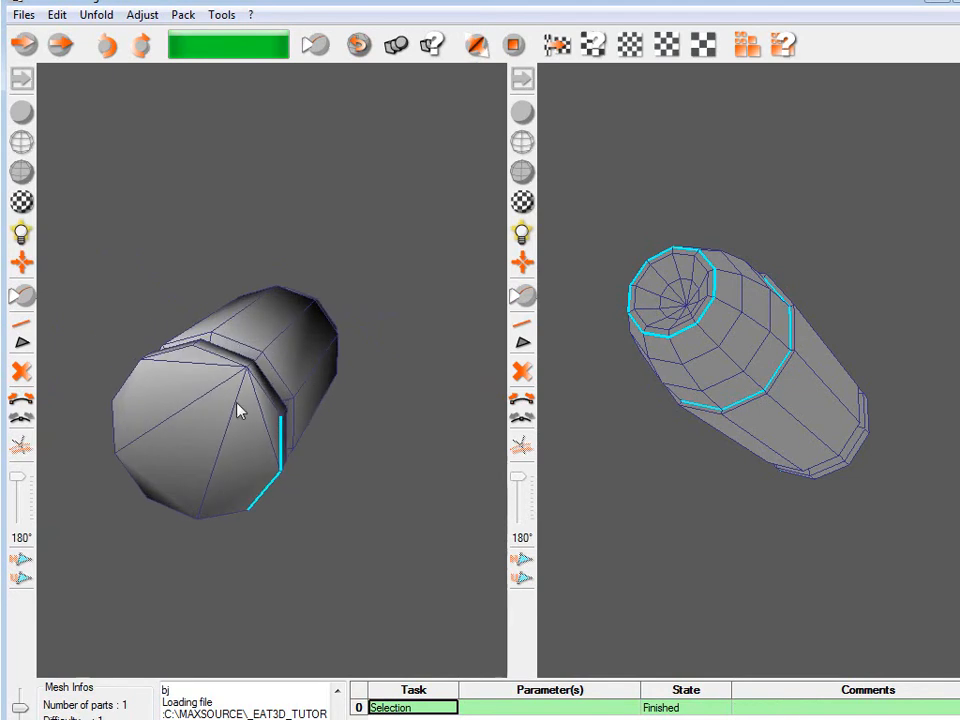
# Mark a seam around the outer edge of the round's flat base.
pyautogui.moveTo(216, 360)
pyautogui.keyDown('alt'); pyautogui.mouseDown()
pyautogui.moveTo(257, 339)
pyautogui.moveTo(222, 365)
pyautogui.mouseUp(); pyautogui.keyUp('alt')
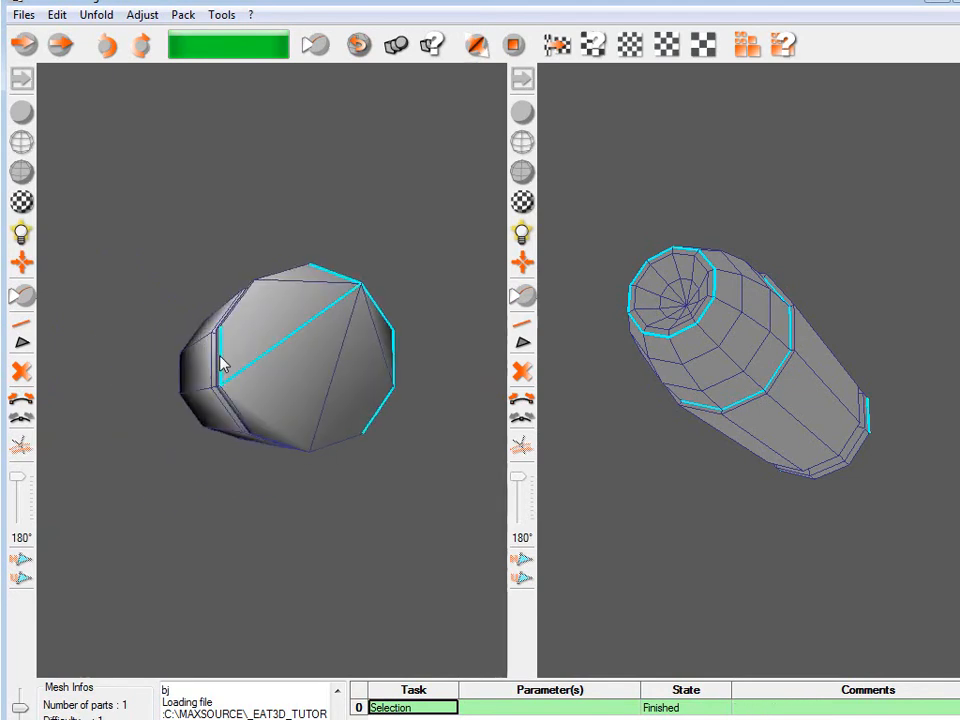
pyautogui.keyDown('alt'); pyautogui.moveTo(276, 396); pyautogui.dragTo(296, 440); pyautogui.keyUp('alt')
pyautogui.keyDown('alt'); pyautogui.moveTo(351, 366); pyautogui.dragTo(313, 349); pyautogui.keyUp('alt')
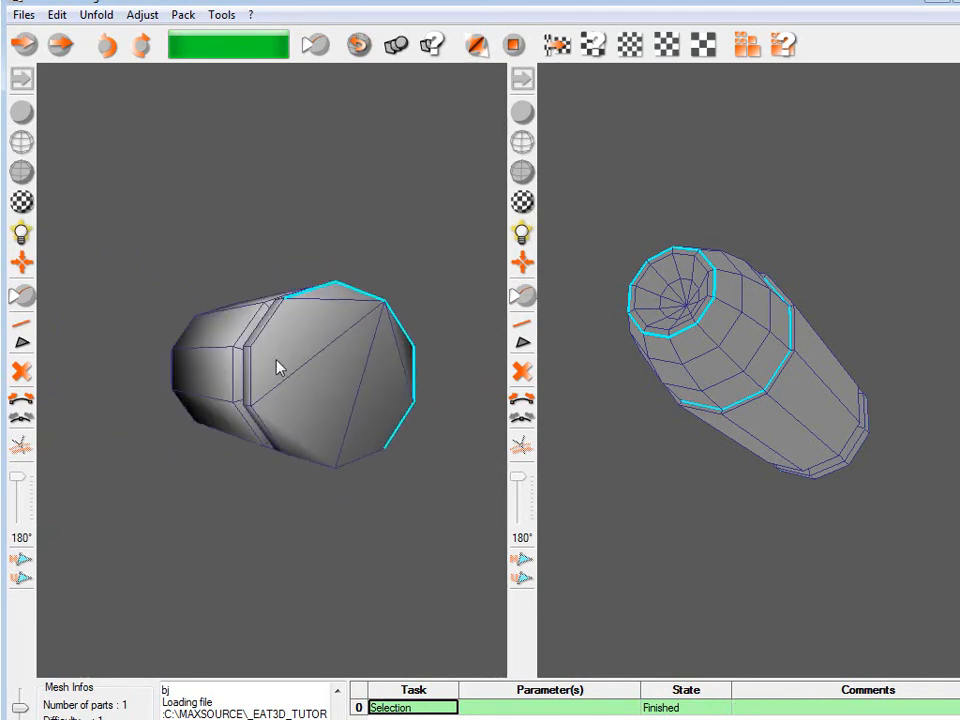
pyautogui.click(241, 378)
# Mark a lengthwise seam from the round's nose rim down the bullet and case to the base.
pyautogui.keyDown('alt'); pyautogui.moveTo(255, 379); pyautogui.dragTo(437, 317); pyautogui.keyUp('alt')
pyautogui.keyDown('alt'); pyautogui.moveTo(437, 317); pyautogui.dragTo(399, 392, button='right'); pyautogui.keyUp('alt')
pyautogui.keyDown('alt'); pyautogui.moveTo(399, 392); pyautogui.dragTo(328, 392, button='middle'); pyautogui.keyUp('alt')
pyautogui.keyDown('alt'); pyautogui.moveTo(328, 392); pyautogui.dragTo(145, 502); pyautogui.keyUp('alt')
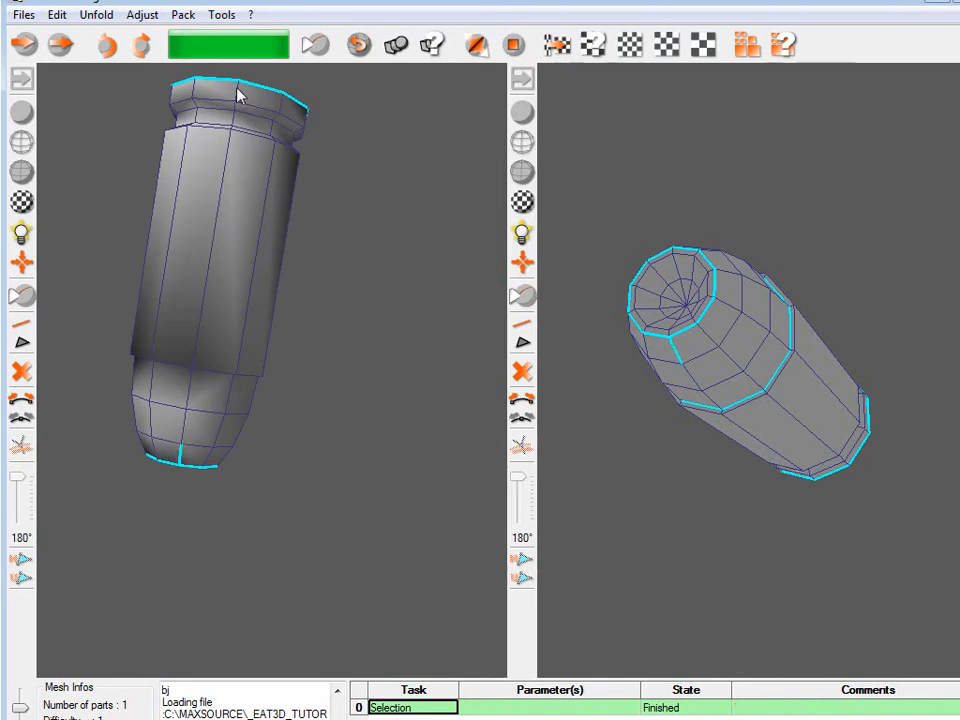
pyautogui.keyDown('alt'); pyautogui.moveTo(234, 121); pyautogui.dragTo(226, 313); pyautogui.keyUp('alt')
pyautogui.keyDown('alt'); pyautogui.moveTo(226, 307); pyautogui.dragTo(182, 263, button='right'); pyautogui.keyUp('alt')
pyautogui.keyDown('alt'); pyautogui.moveTo(182, 263); pyautogui.dragTo(212, 303, button='middle'); pyautogui.keyUp('alt')
pyautogui.moveTo(212, 303)
pyautogui.keyDown('alt'); pyautogui.mouseDown()
pyautogui.moveTo(259, 358)
pyautogui.moveTo(227, 313)
pyautogui.mouseUp(); pyautogui.keyUp('alt')
pyautogui.keyDown('alt'); pyautogui.moveTo(227, 313); pyautogui.dragTo(196, 330, button='right'); pyautogui.keyUp('alt')
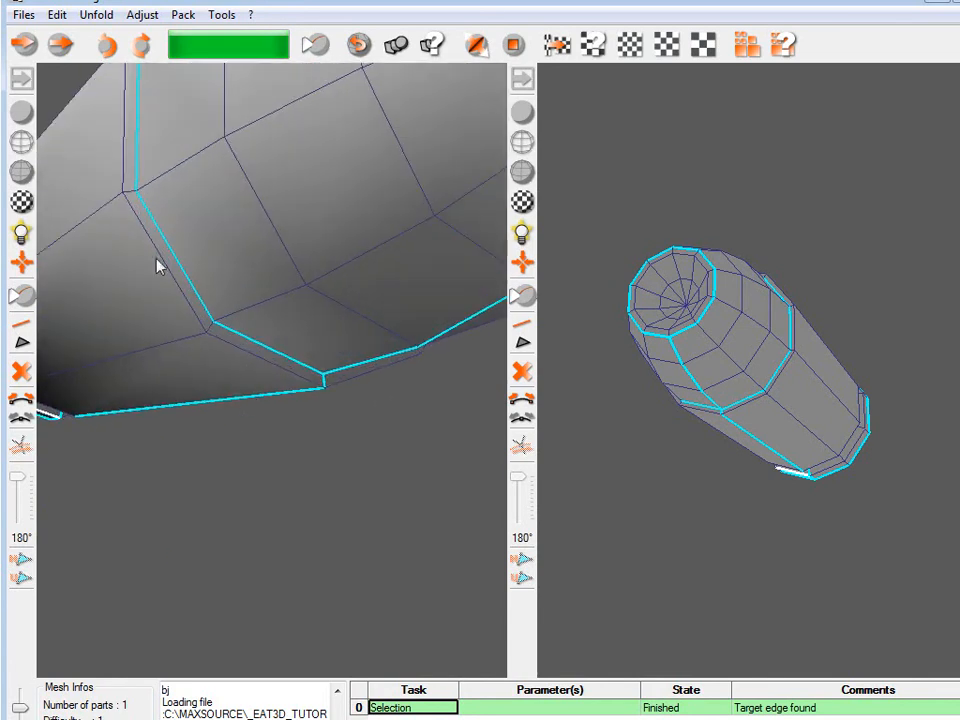
# Mark short relief seams across the narrow lip at the corners around the case mouth.
pyautogui.click(207, 333)
pyautogui.keyDown('alt'); pyautogui.moveTo(212, 330); pyautogui.dragTo(167, 356); pyautogui.keyUp('alt')
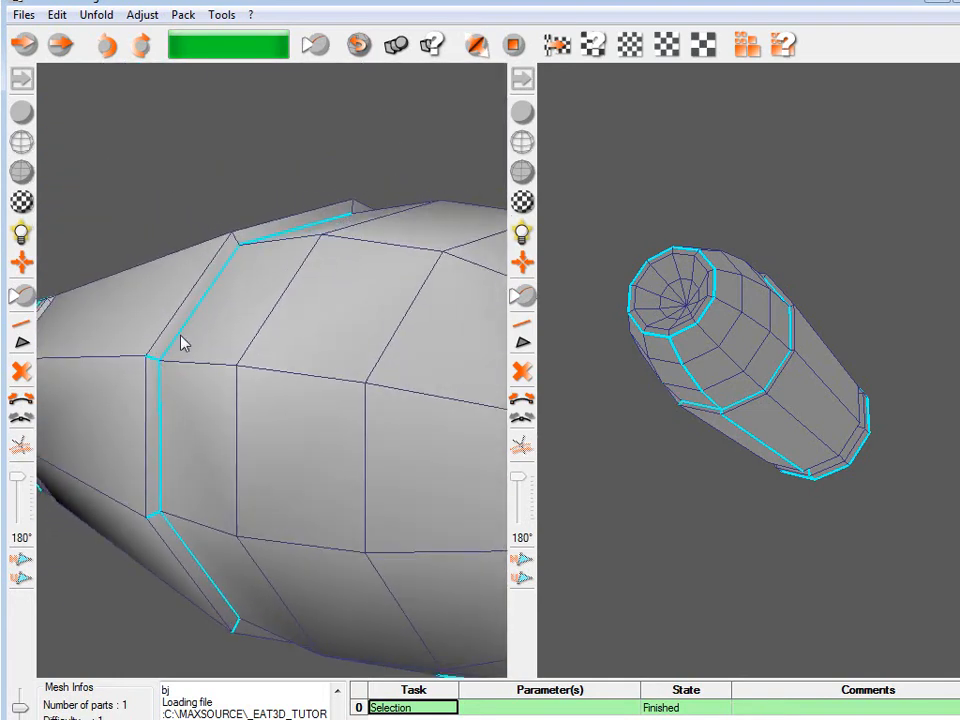
pyautogui.keyDown('alt'); pyautogui.moveTo(240, 249); pyautogui.dragTo(150, 305); pyautogui.keyUp('alt')
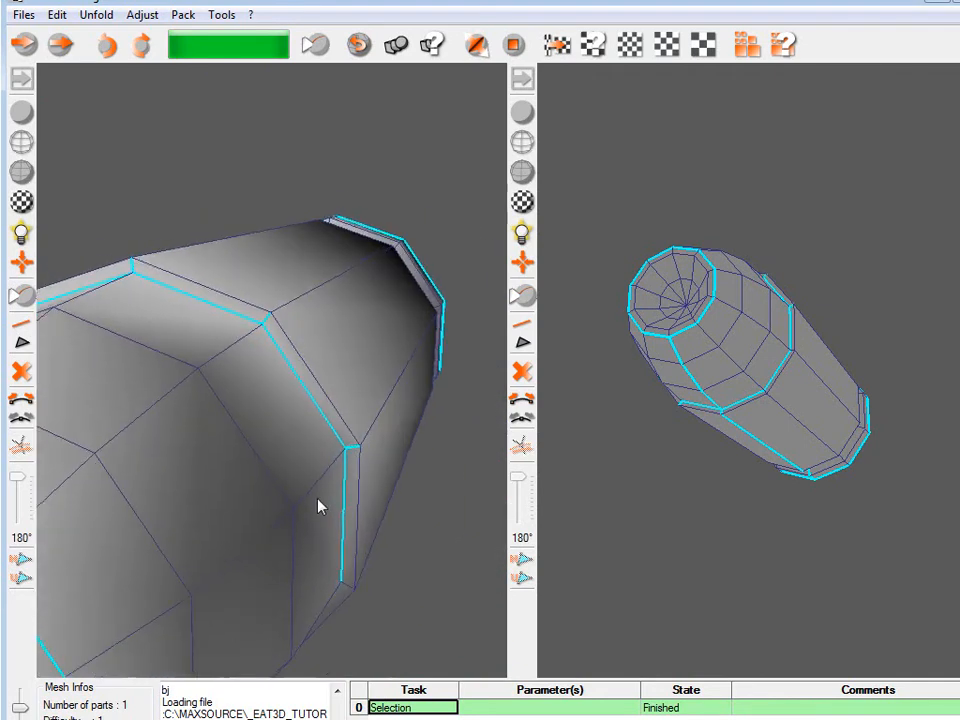
pyautogui.keyDown('alt'); pyautogui.moveTo(328, 504); pyautogui.dragTo(314, 400); pyautogui.keyUp('alt')
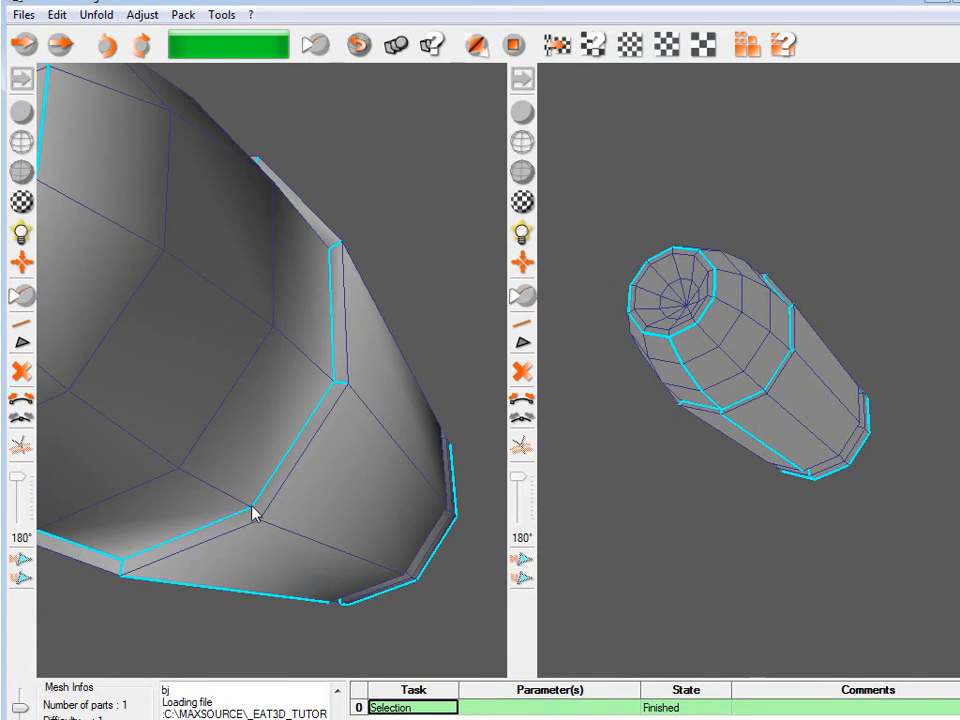
pyautogui.keyDown('alt'); pyautogui.moveTo(257, 514); pyautogui.dragTo(296, 459); pyautogui.keyUp('alt')
# Cut the round's mesh along the marked seams and unfold it.
pyautogui.moveTo(237, 448); pyautogui.dragTo(177, 487, button='middle')
pyautogui.moveTo(282, 323); pyautogui.dragTo(324, 577, button='middle')
pyautogui.scroll(-3, 296, 411)
pyautogui.moveTo(356, 470); pyautogui.dragTo(36, 236, button='middle')
pyautogui.click(23, 296)
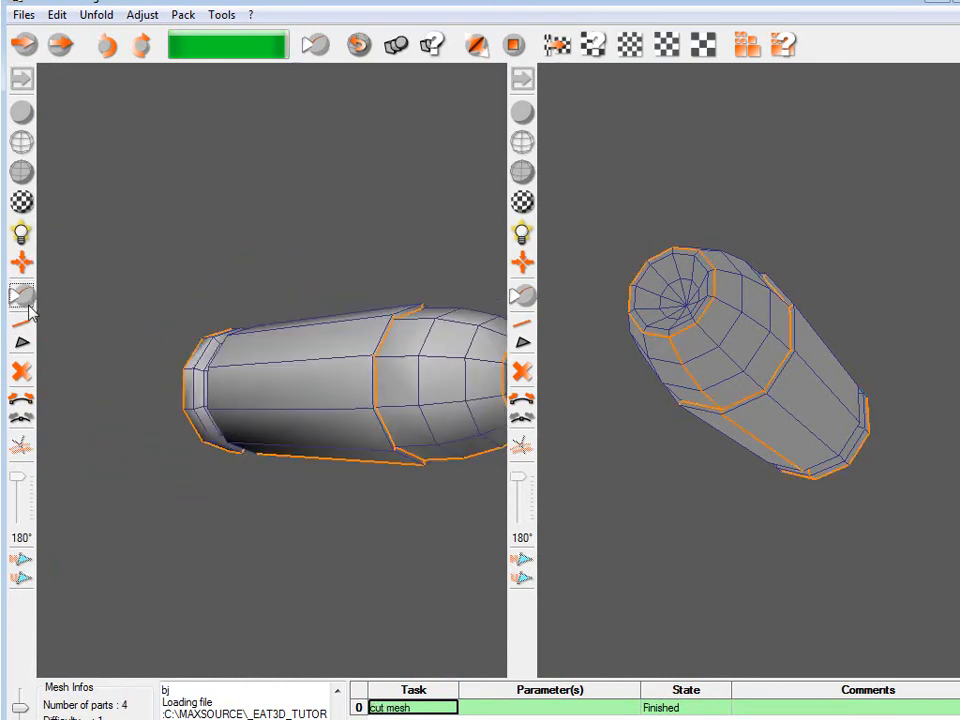
pyautogui.click(476, 45)
pyautogui.moveTo(339, 416); pyautogui.dragTo(320, 340, button='middle')
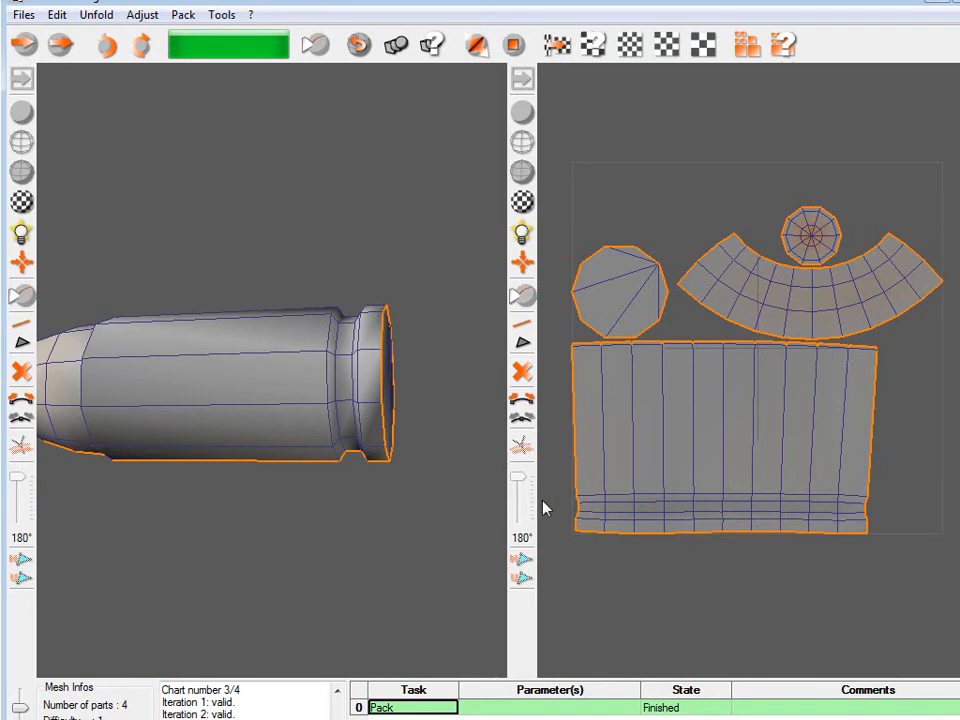
# Cut a seam from the centre of the hollow point to the nose rim and unfold the mesh again.
pyautogui.moveTo(268, 450); pyautogui.dragTo(329, 373, button='middle')
pyautogui.moveTo(329, 373); pyautogui.dragTo(338, 448, button='right')
pyautogui.moveTo(338, 456); pyautogui.dragTo(313, 446, button='middle')
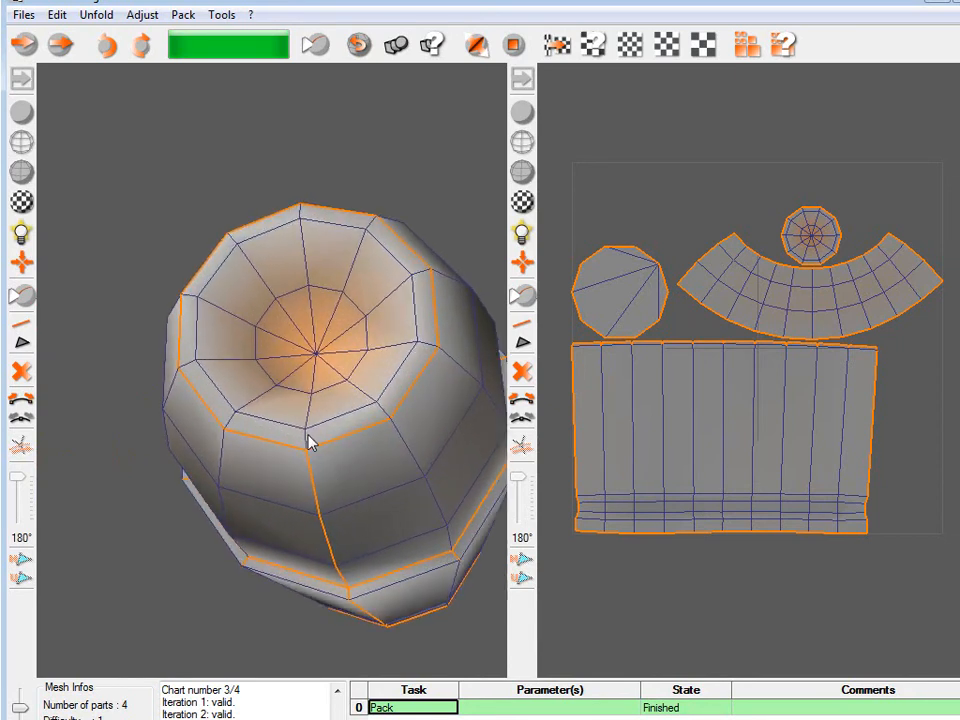
pyautogui.click(315, 374)
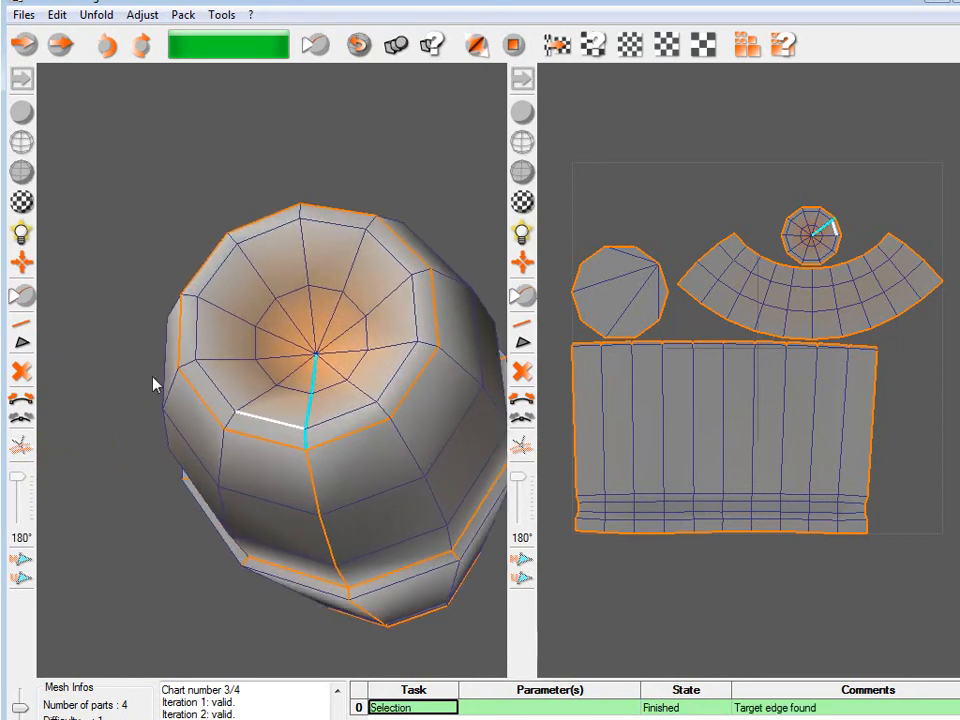
pyautogui.click(22, 294)
pyautogui.click(476, 46)
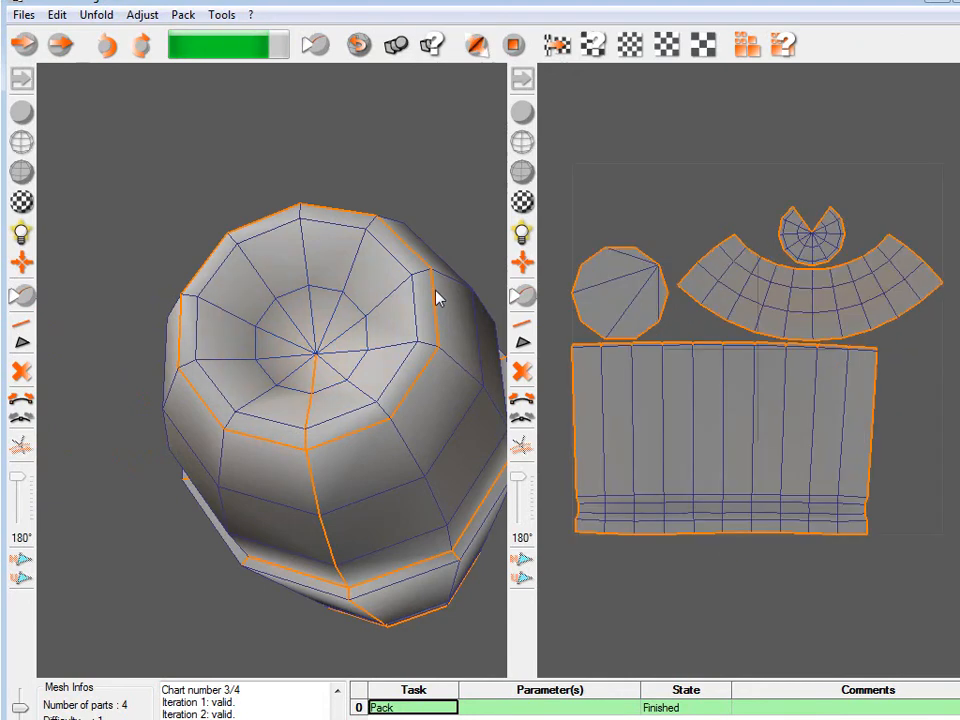
# Optimize and repack the round's unfolded UV islands.
pyautogui.keyDown('alt'); pyautogui.moveTo(315, 435); pyautogui.dragTo(244, 501, button='middle'); pyautogui.keyUp('alt')
pyautogui.keyDown('alt'); pyautogui.moveTo(244, 501); pyautogui.dragTo(248, 418, button='right'); pyautogui.keyUp('alt')
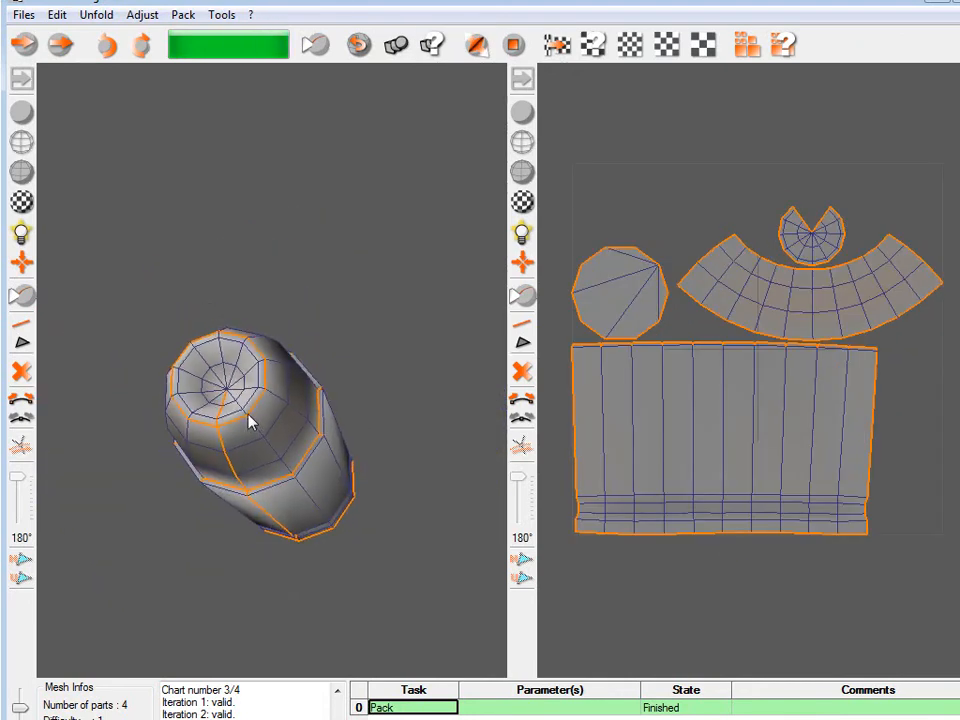
pyautogui.keyDown('alt'); pyautogui.moveTo(262, 449); pyautogui.dragTo(318, 390); pyautogui.keyUp('alt')
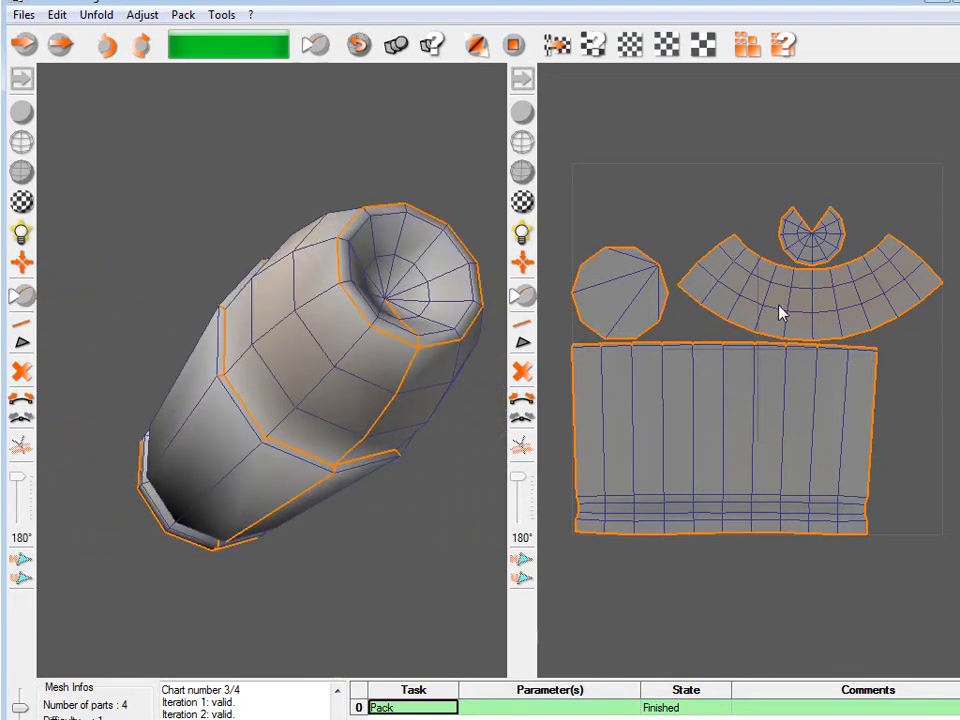
pyautogui.click(564, 51)
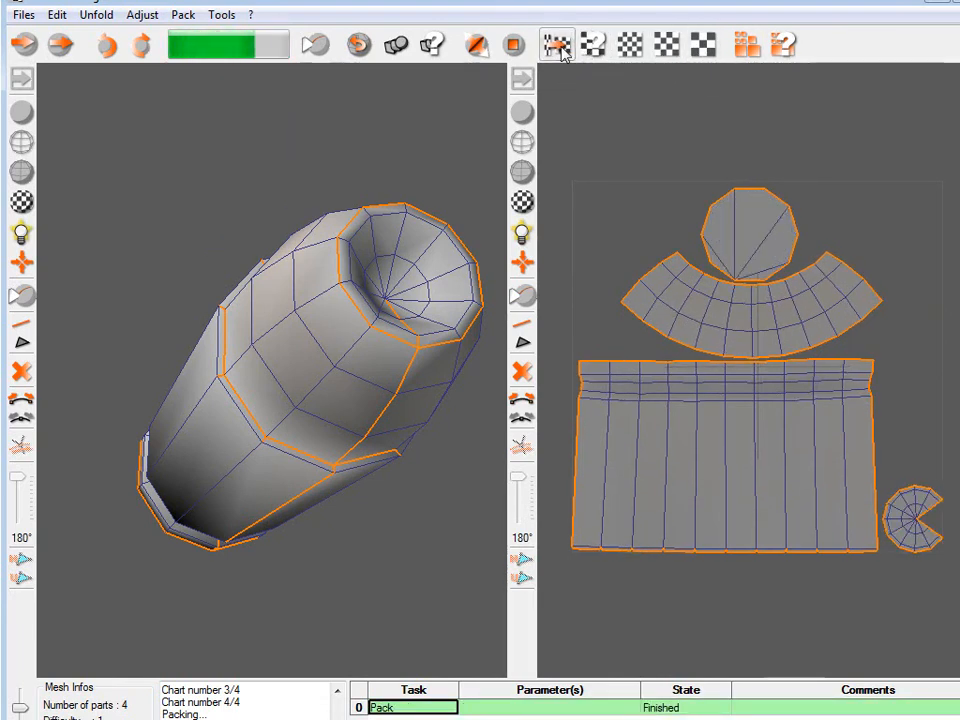
pyautogui.moveTo(175, 362); pyautogui.dragTo(207, 538, button='middle')
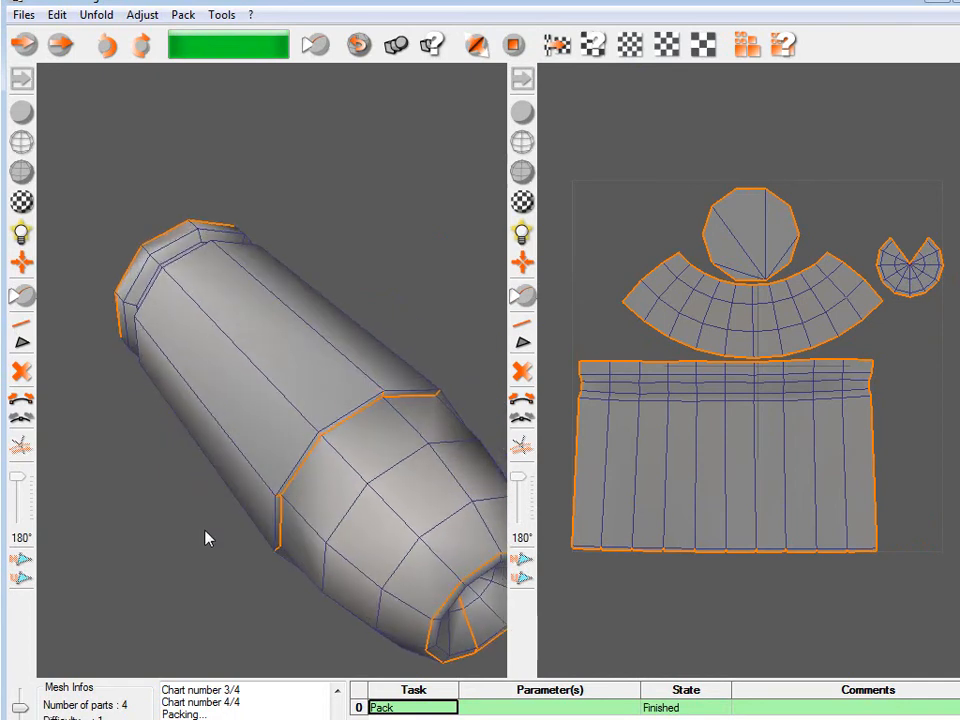
# Display the checker texture on the 3D round and inspect it from several sides for UV distortion.
pyautogui.click(16, 200)
pyautogui.moveTo(214, 446); pyautogui.dragTo(45, 530, button='middle')
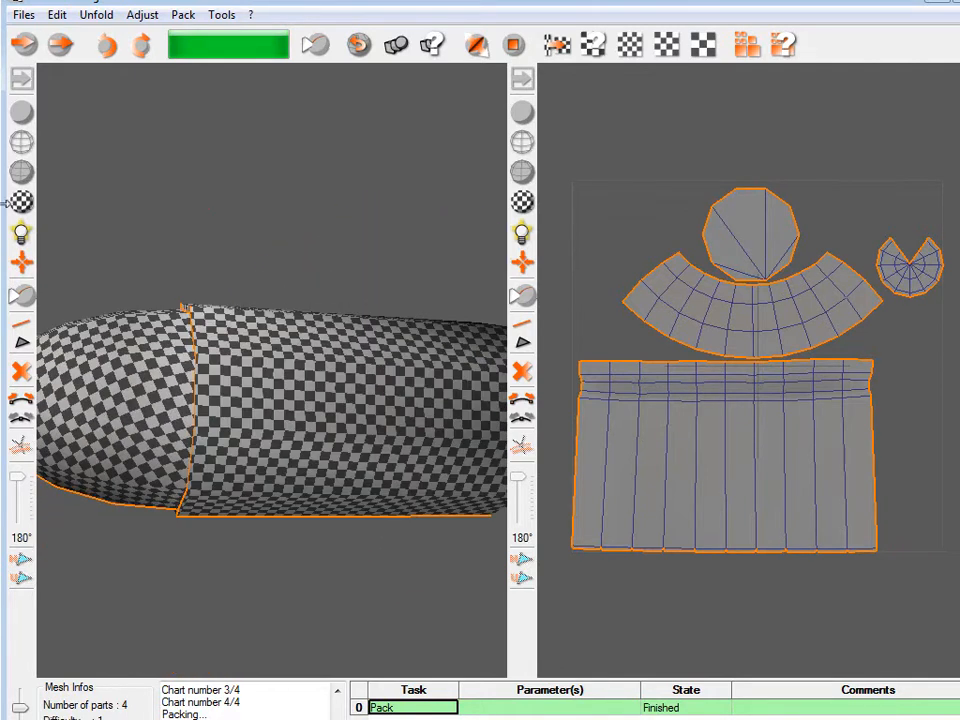
pyautogui.moveTo(118, 466); pyautogui.dragTo(80, 462, button='middle')
pyautogui.moveTo(277, 388); pyautogui.dragTo(352, 414, button='middle')
pyautogui.moveTo(404, 365); pyautogui.dragTo(332, 377, button='right')
pyautogui.moveTo(332, 377); pyautogui.dragTo(112, 393, button='middle')
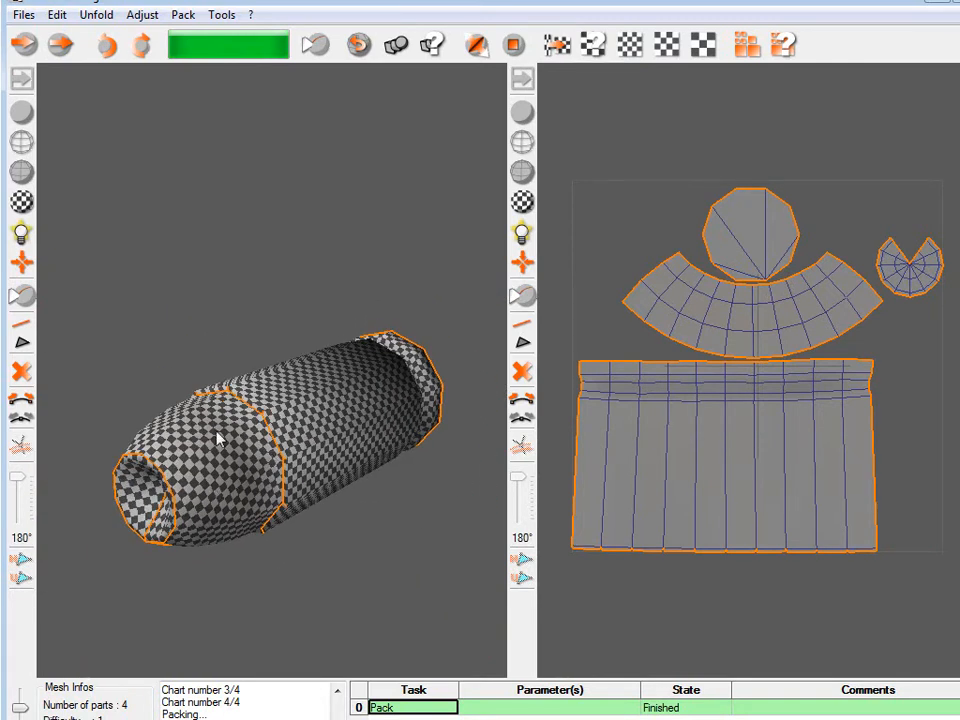
pyautogui.moveTo(200, 497); pyautogui.dragTo(168, 498, button='middle')
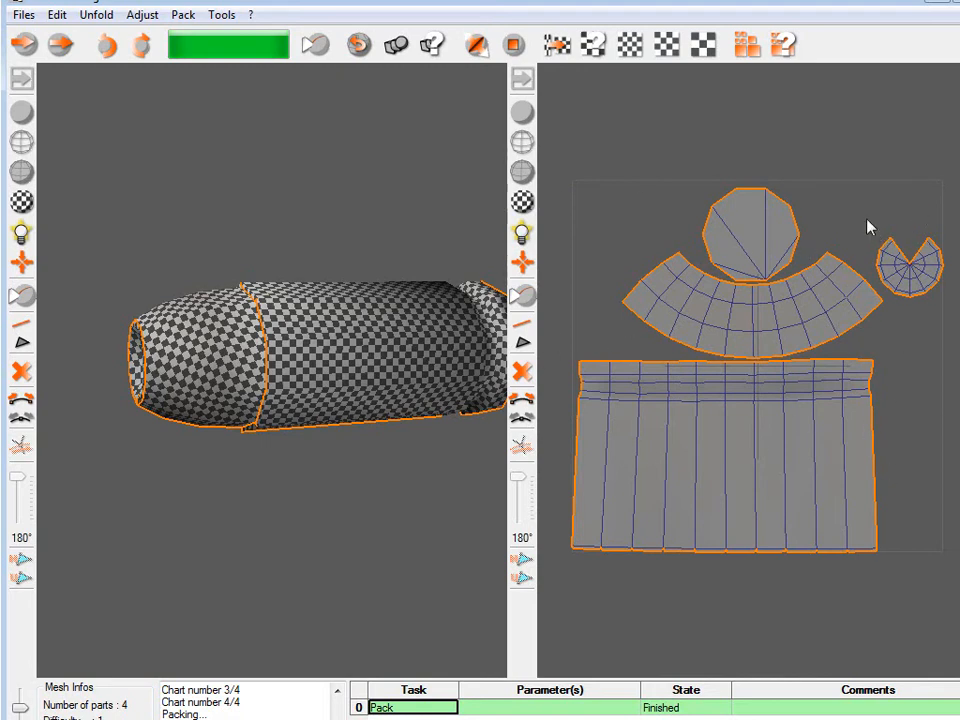
# Save the unfolded round and switch to 3ds Max.
pyautogui.moveTo(183, 420); pyautogui.dragTo(287, 379, button='middle')
pyautogui.moveTo(287, 379); pyautogui.dragTo(240, 420, button='right')
pyautogui.click(22, 14)
pyautogui.click(48, 122)
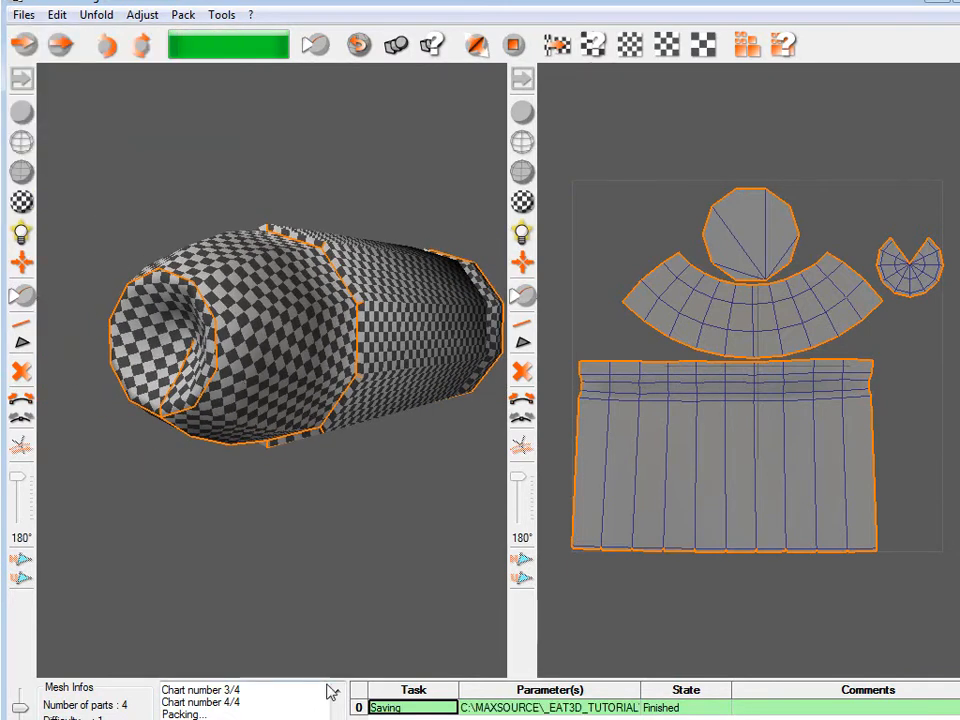
pyautogui.hotkey('alt', 'Tab')
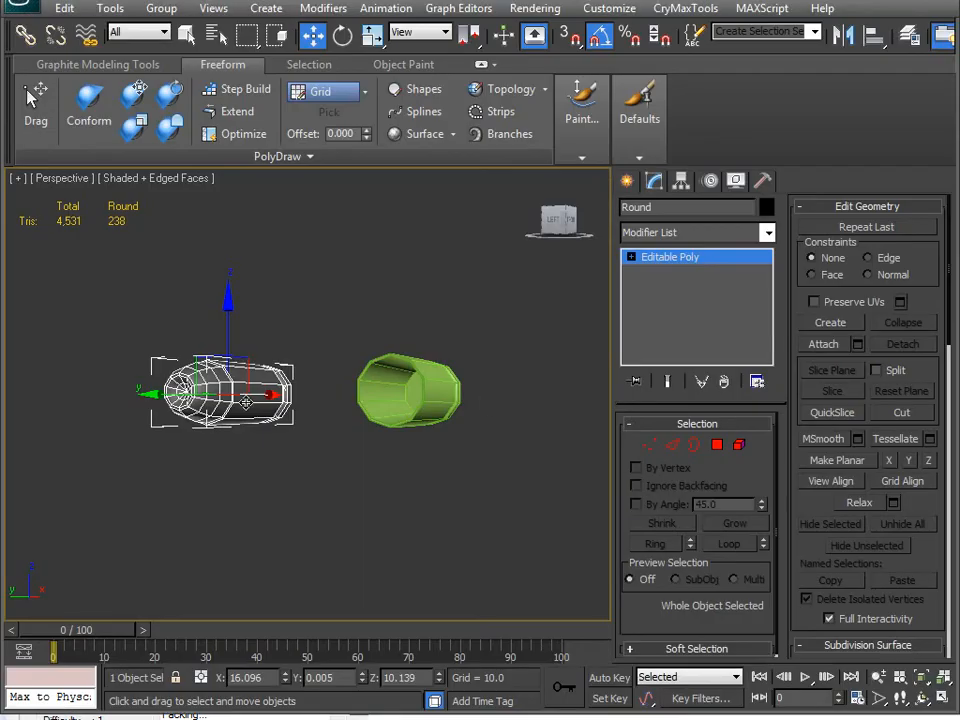
pyautogui.press('Delete')
pyautogui.hotkey('ctrl', 'z')
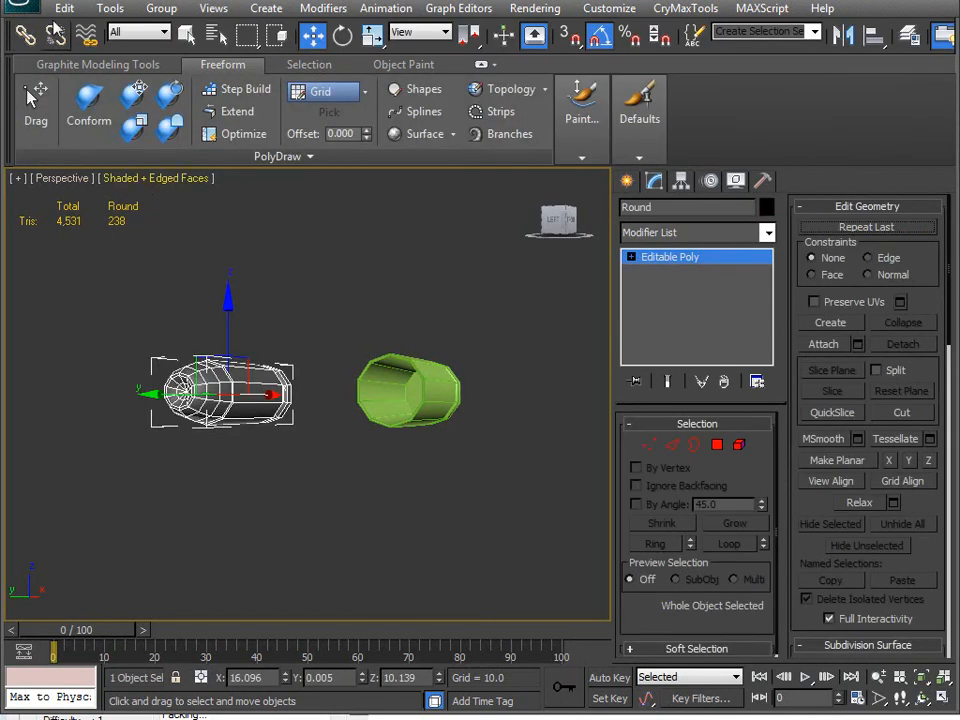
pyautogui.click(20, 8)
pyautogui.moveTo(70, 283)
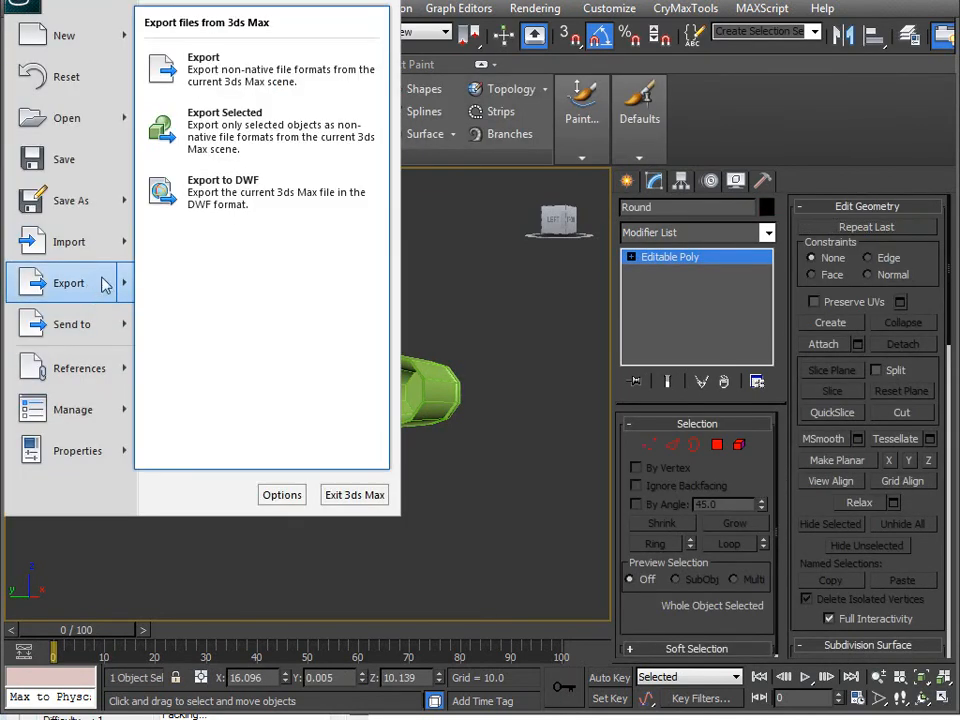
pyautogui.moveTo(278, 548); pyautogui.dragTo(319, 504, button='middle')
pyautogui.keyDown('alt'); pyautogui.moveTo(482, 342); pyautogui.dragTo(220, 340, button='middle'); pyautogui.keyUp('alt')
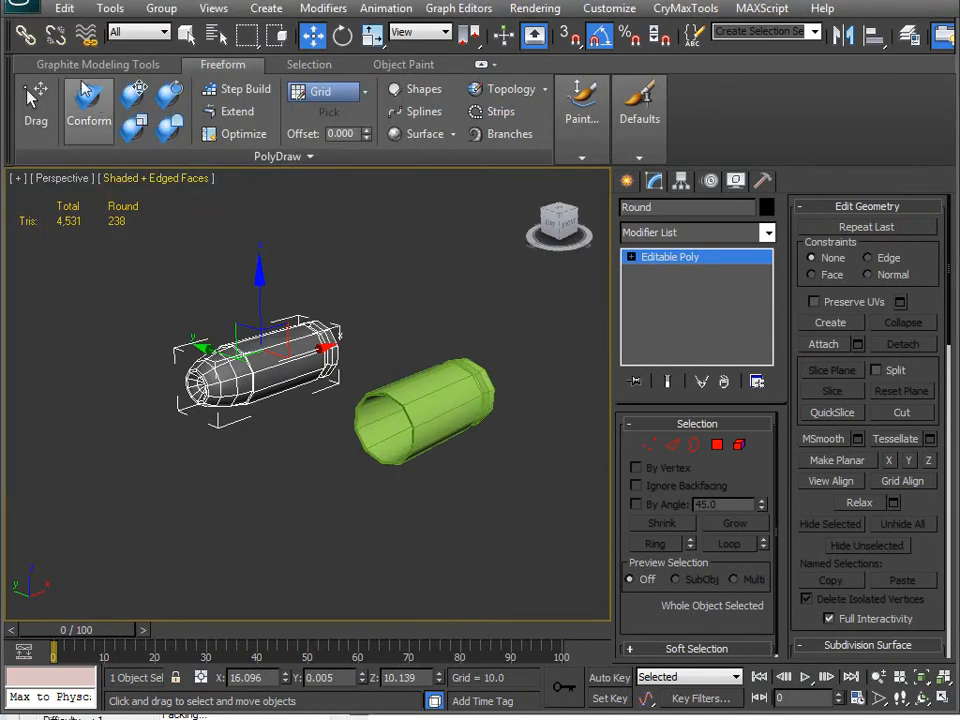
pyautogui.click(34, 10)
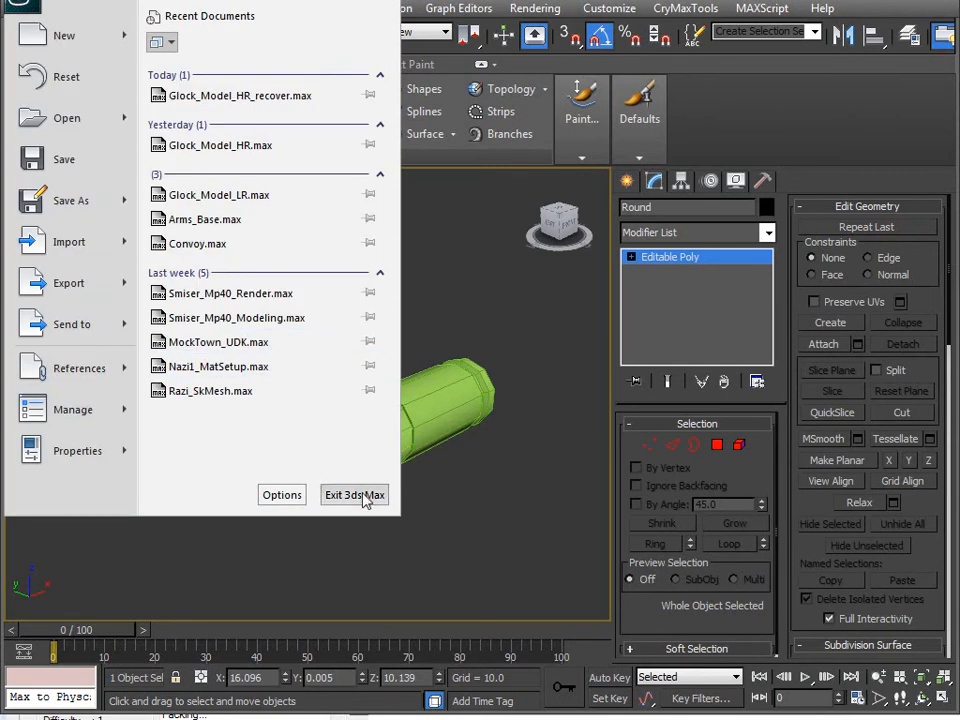
pyautogui.click(450, 495)
# Delete the original round and import the Glock_unfold3d OBJ as a single editable poly mesh, accepting the name Glock_unfold3d001.
pyautogui.press('Delete')
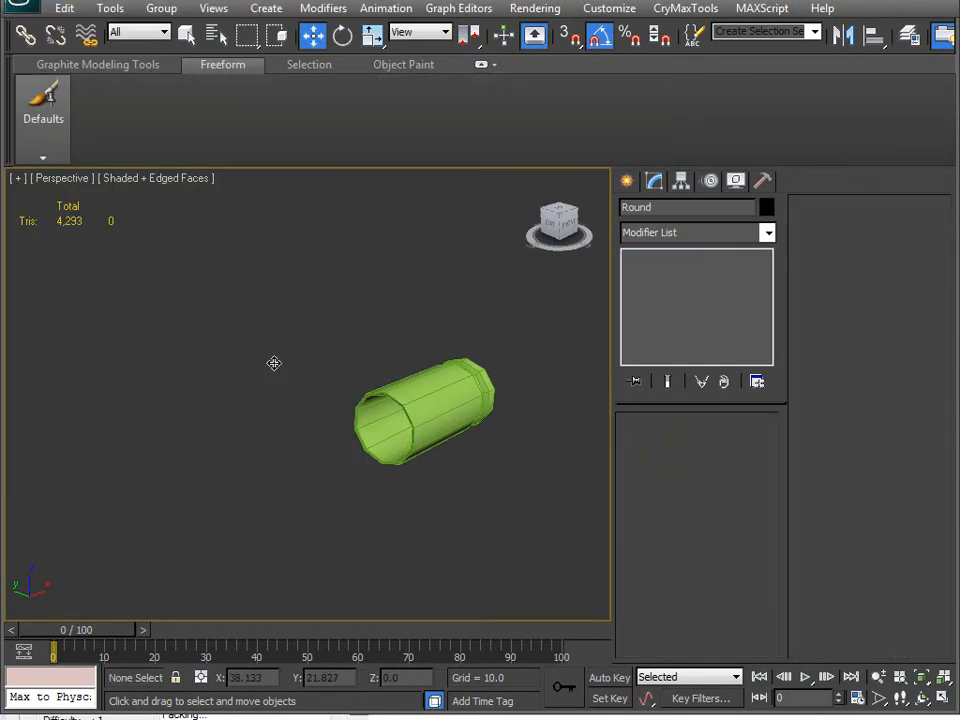
pyautogui.click(28, 8)
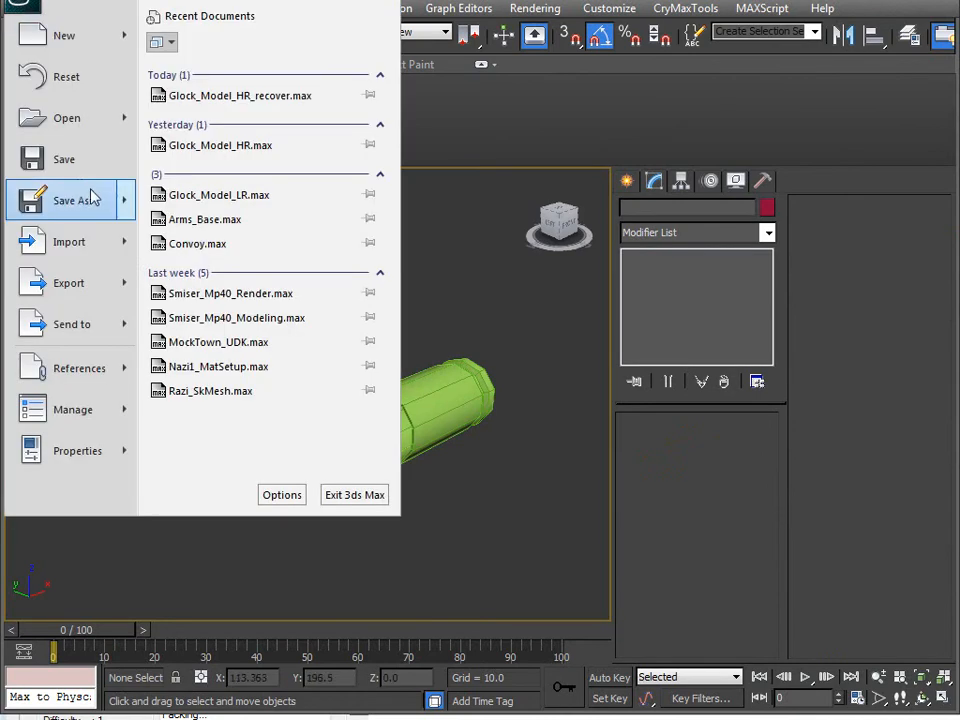
pyautogui.moveTo(77, 250)
pyautogui.click(190, 94)
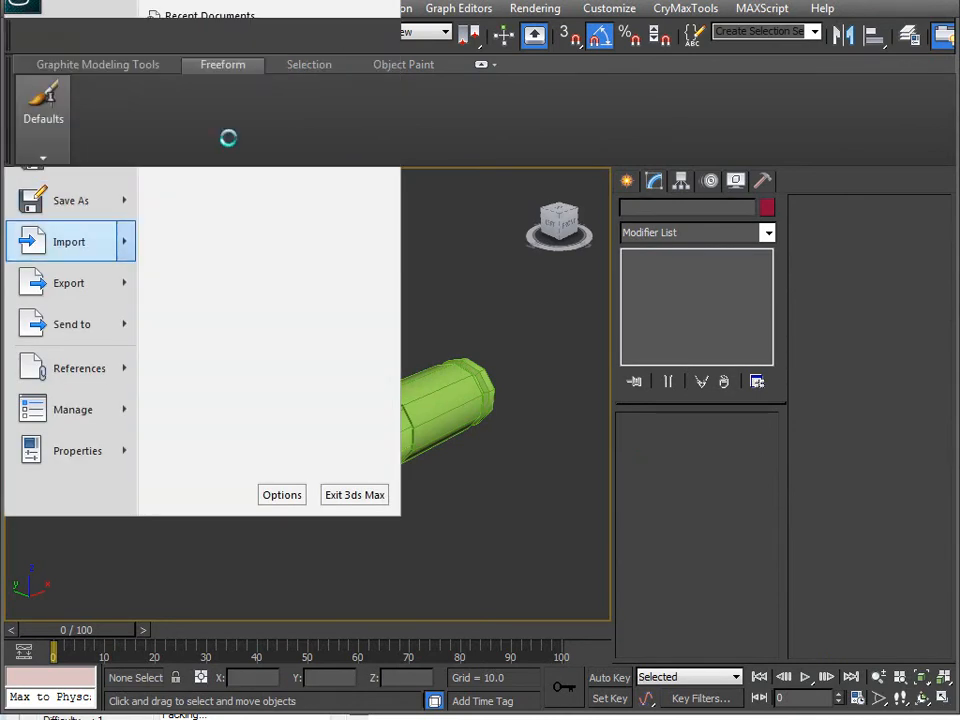
pyautogui.doubleClick(86, 88)
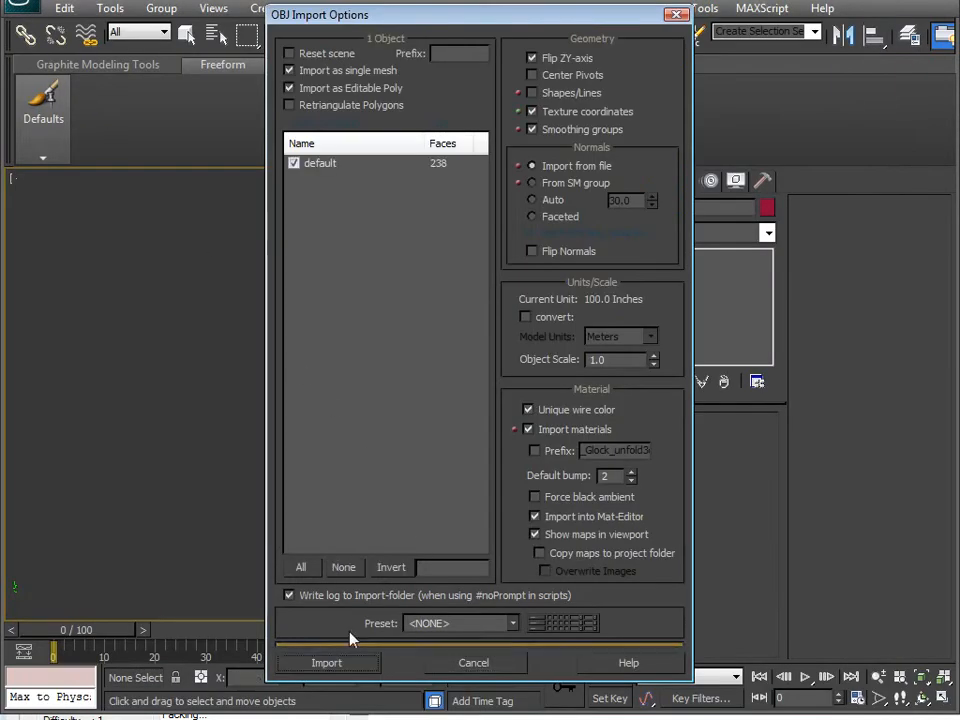
pyautogui.click(326, 662)
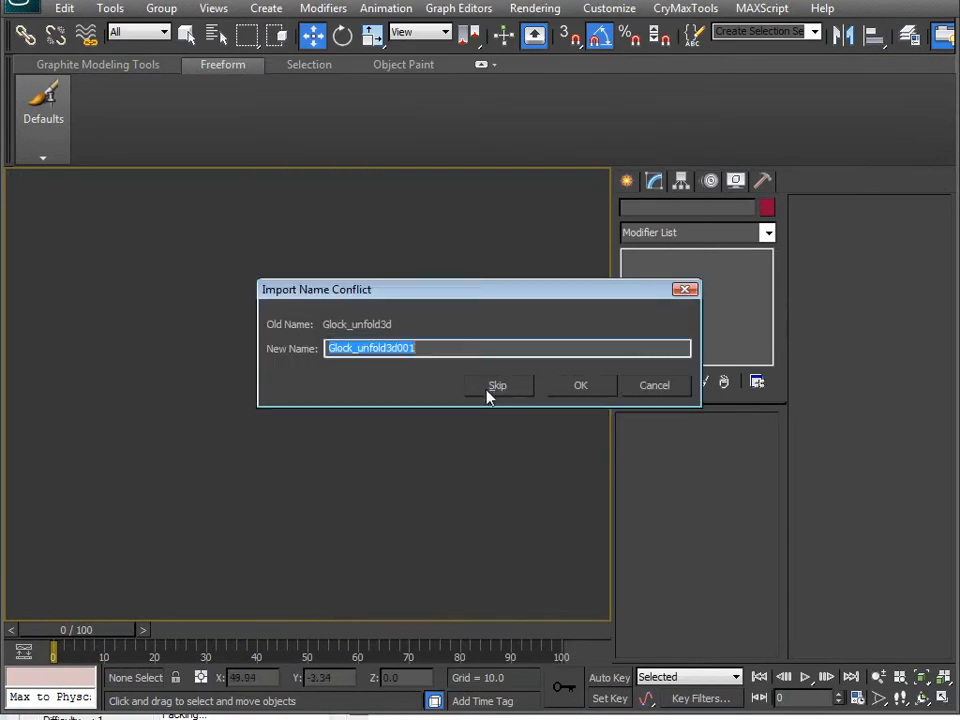
pyautogui.click(566, 390)
# Rename the imported round Bullet and centre its pivot on the object.
pyautogui.doubleClick(724, 208)
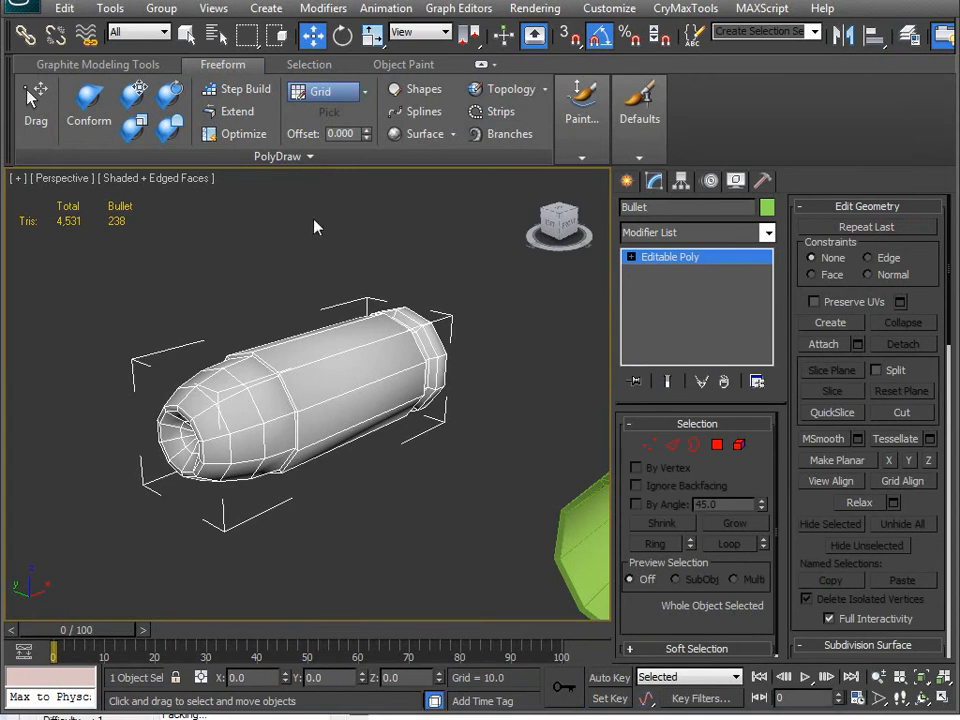
pyautogui.scroll(-5, 252, 312)
pyautogui.keyDown('alt'); pyautogui.moveTo(298, 419); pyautogui.dragTo(339, 411, button='middle'); pyautogui.keyUp('alt')
pyautogui.click(678, 183)
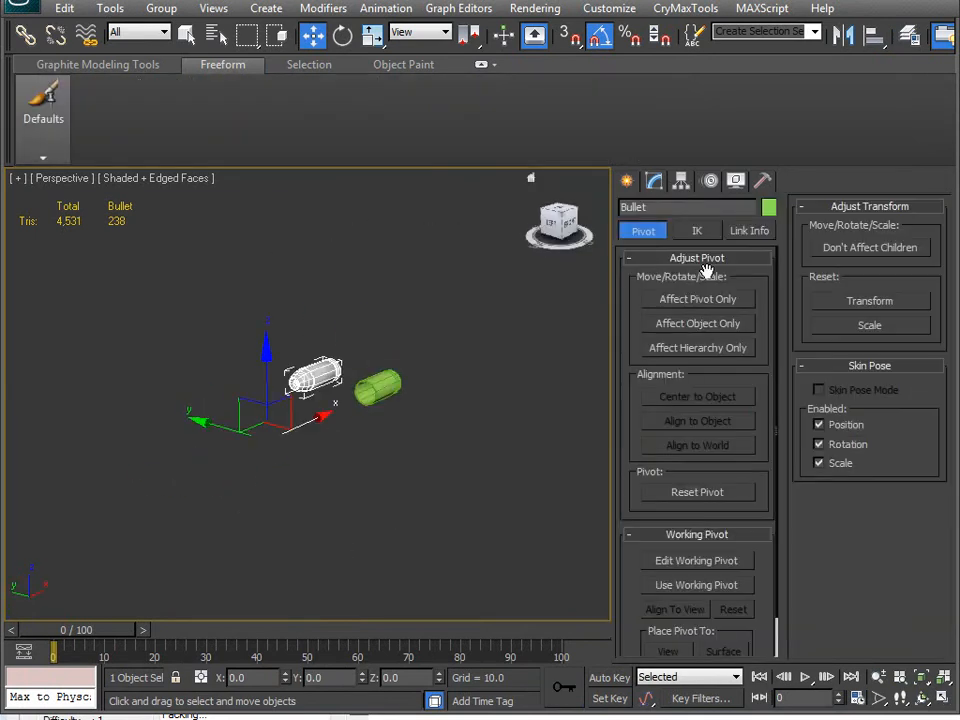
pyautogui.click(688, 301)
pyautogui.click(678, 397)
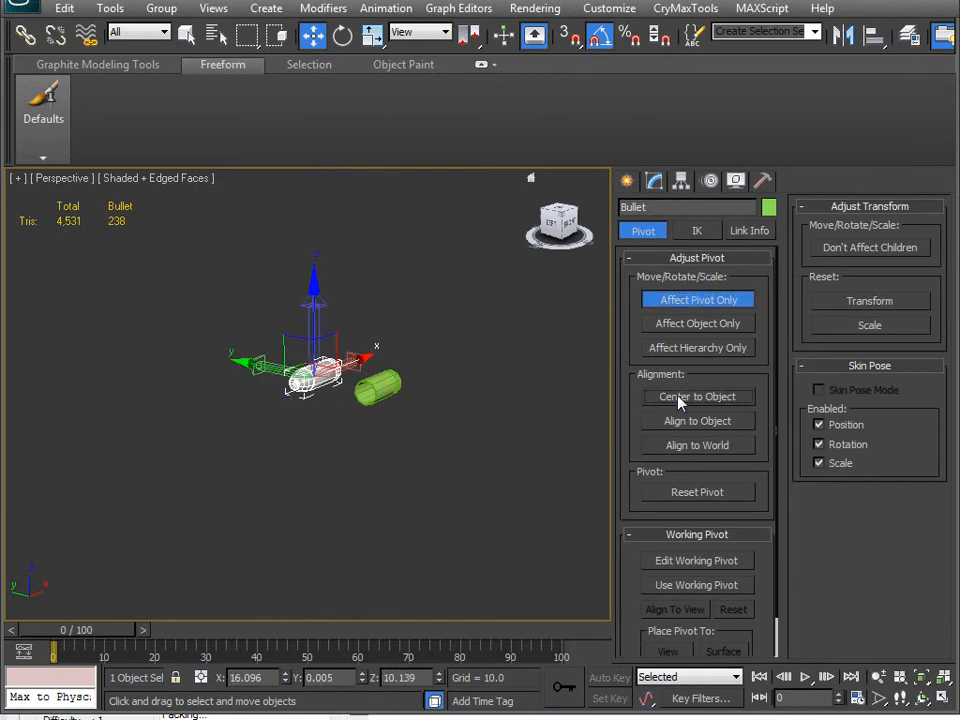
pyautogui.click(698, 300)
# Delete the separate green empty shell beside the bullet.
pyautogui.scroll(4, 407, 362)
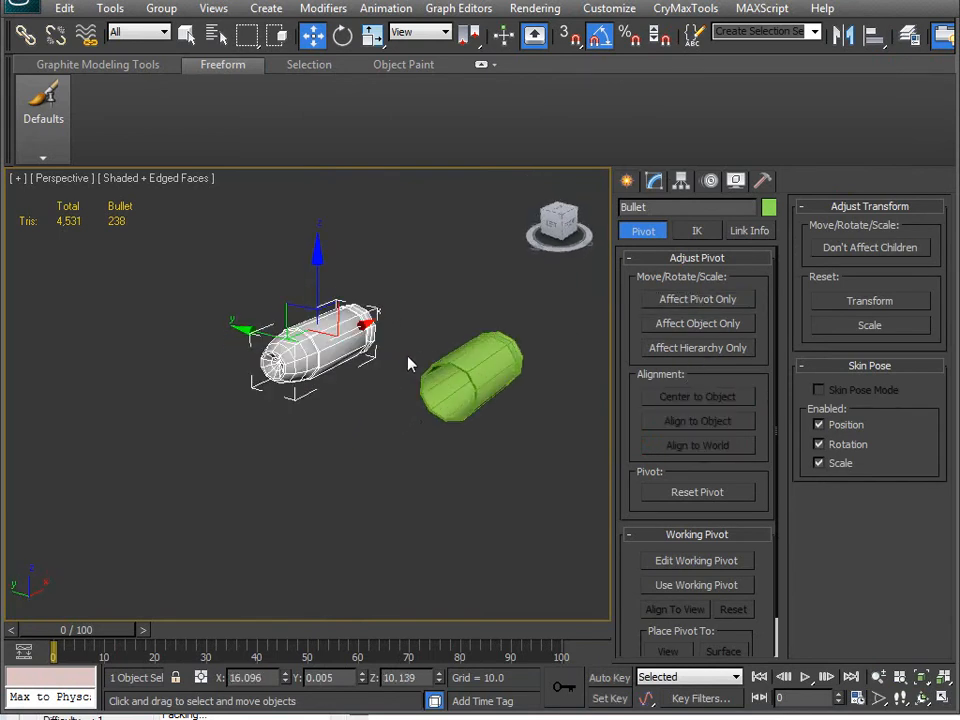
pyautogui.scroll(3, 384, 403)
pyautogui.scroll(-5, 358, 400)
pyautogui.keyDown('alt'); pyautogui.moveTo(354, 403); pyautogui.dragTo(461, 374, button='middle'); pyautogui.keyUp('alt')
pyautogui.click(480, 372)
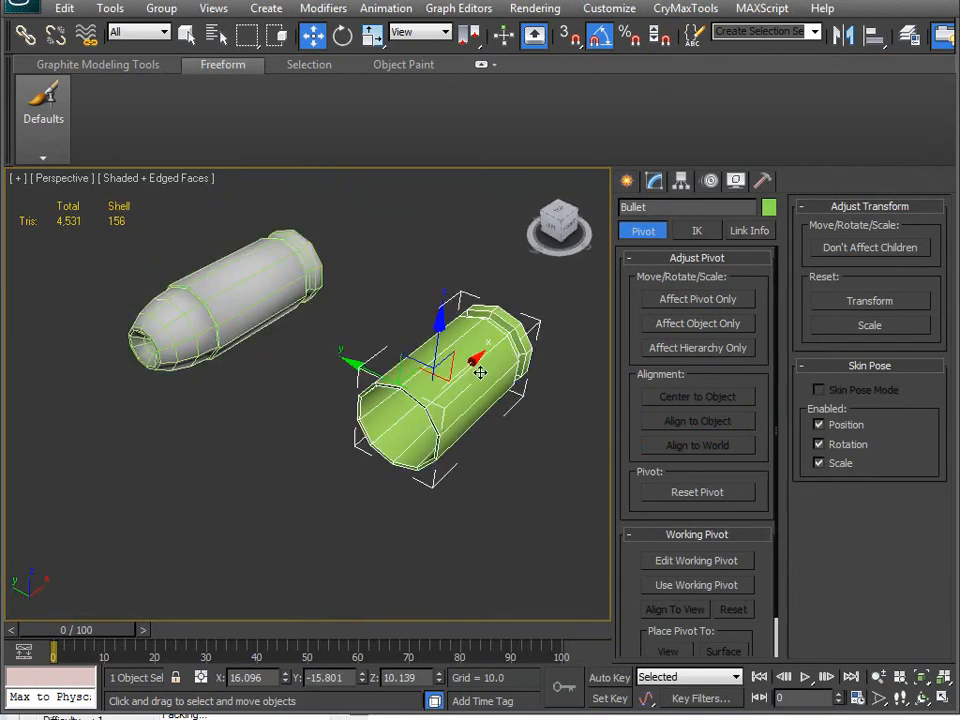
pyautogui.press('Delete')
# Add an Unwrap UVW modifier to the bullet.
pyautogui.click(262, 299)
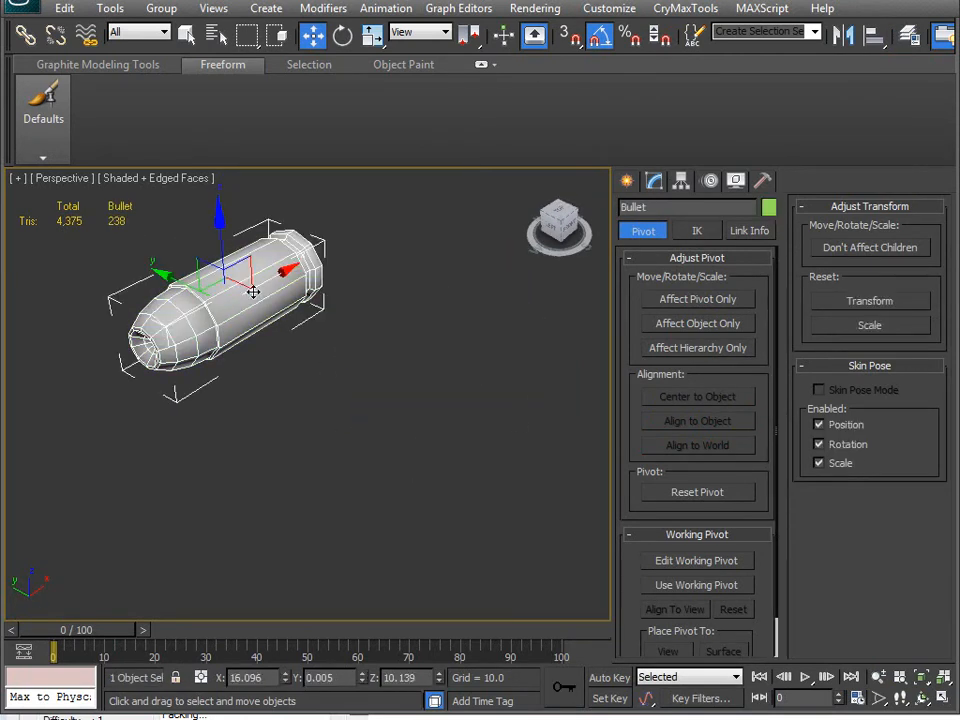
pyautogui.moveTo(315, 441); pyautogui.dragTo(407, 472, button='middle')
pyautogui.press('1')
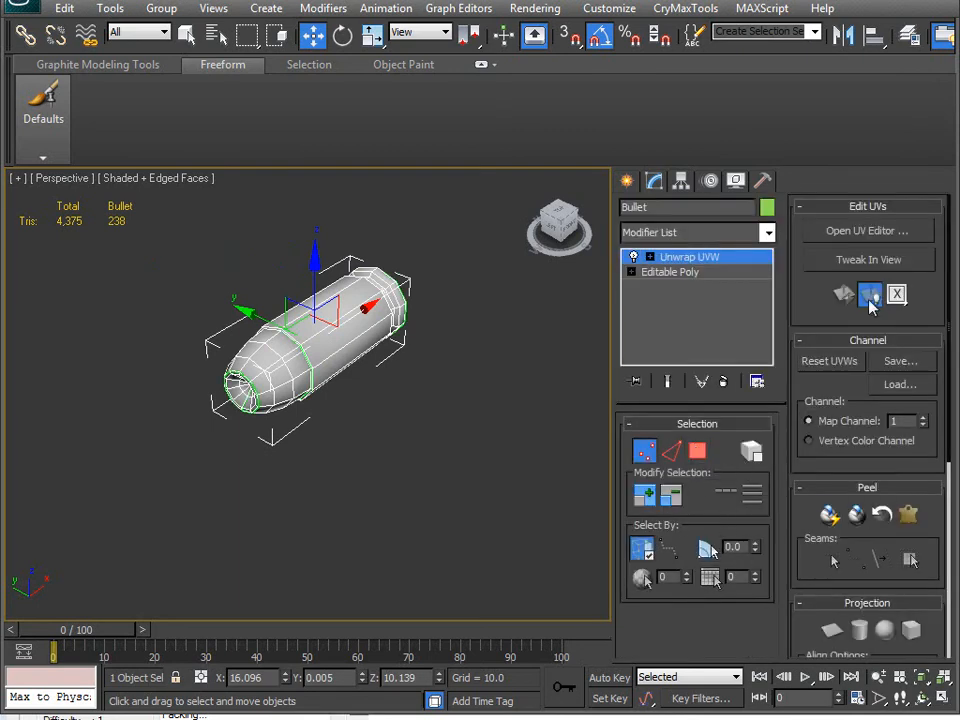
# Hide the checker map in the UV editor and set the selection to whole polygon elements.
pyautogui.moveTo(121, 27); pyautogui.dragTo(625, 19)
pyautogui.click(517, 36)
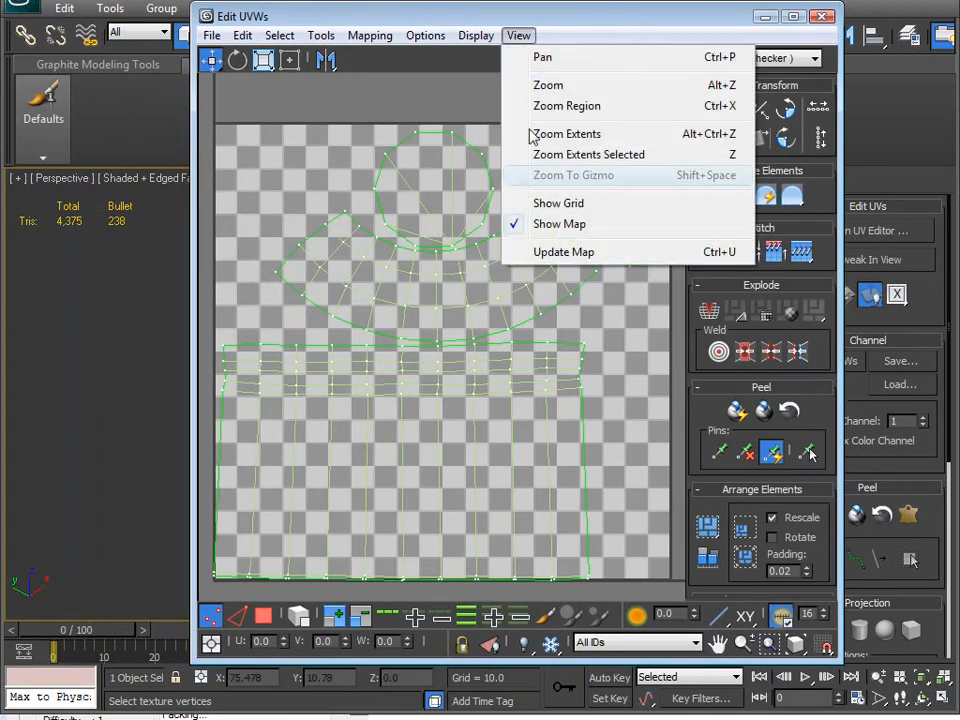
pyautogui.click(536, 224)
pyautogui.moveTo(521, 293); pyautogui.dragTo(459, 287, button='middle')
pyautogui.scroll(-1, 501, 294)
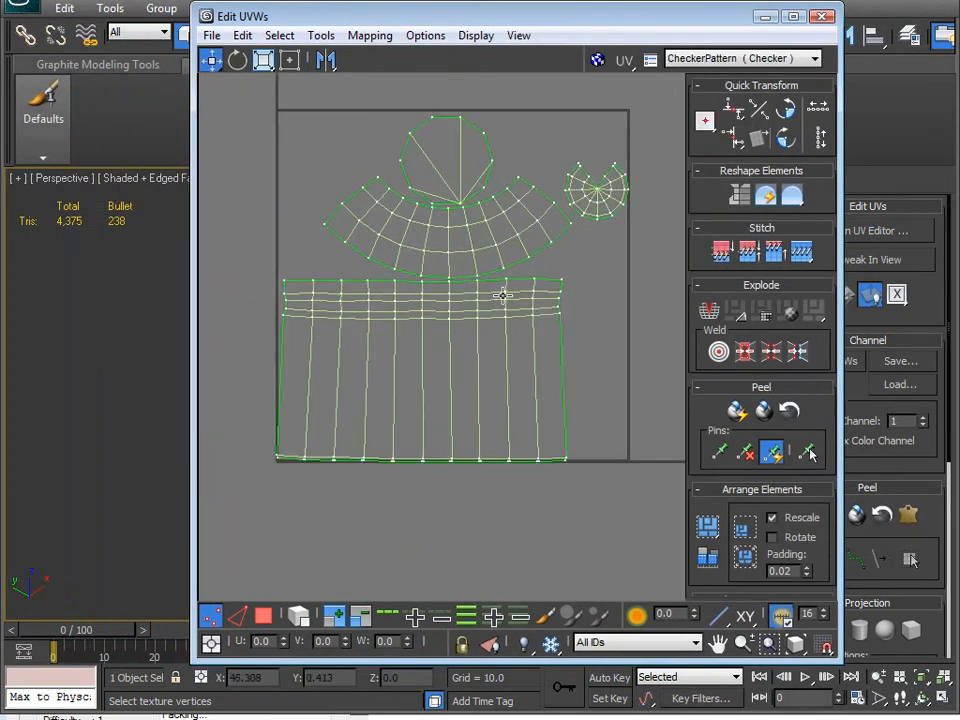
pyautogui.scroll(1, 474, 386)
pyautogui.moveTo(474, 384); pyautogui.dragTo(474, 489, button='middle')
pyautogui.click(263, 616)
pyautogui.click(298, 616)
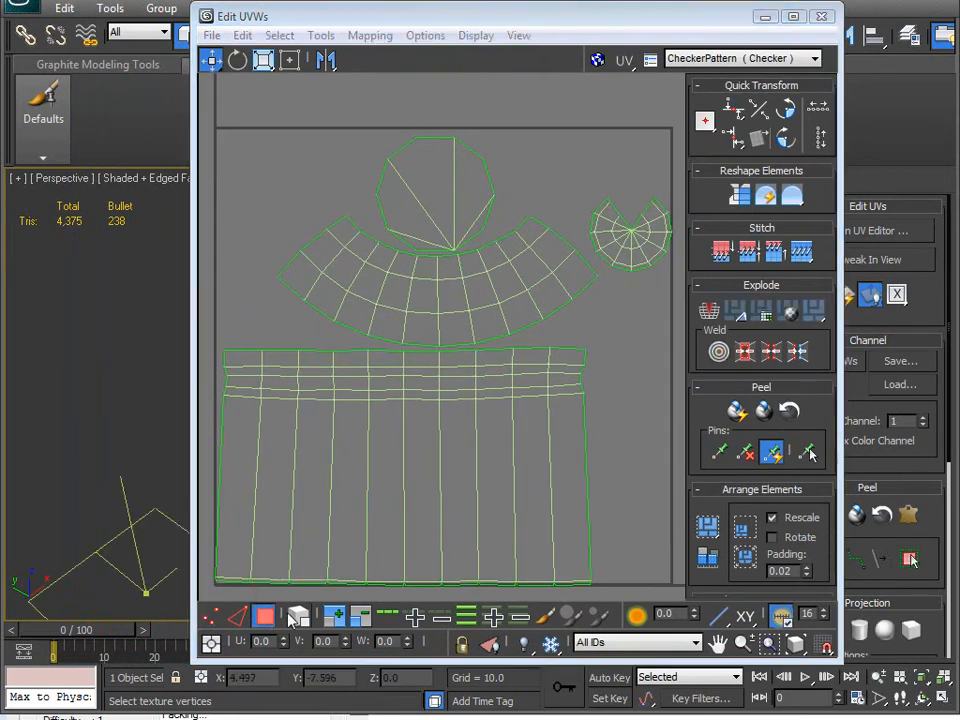
# Try placing the round base shell in the upper-left corner of the UV square.
pyautogui.click(607, 249)
pyautogui.moveTo(451, 294); pyautogui.dragTo(527, 306, button='middle')
pyautogui.moveTo(529, 216); pyautogui.dragTo(371, 211)
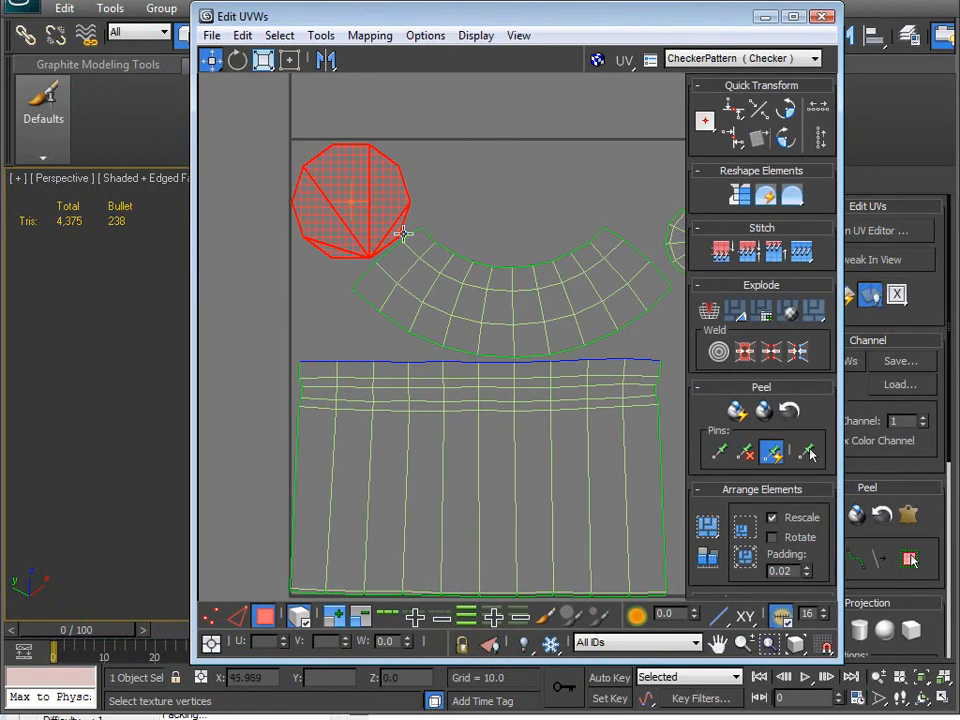
pyautogui.scroll(-3, 450, 261)
pyautogui.moveTo(352, 168); pyautogui.dragTo(478, 172)
pyautogui.moveTo(540, 375); pyautogui.dragTo(514, 381, button='middle')
# Rotate the arc-shaped nose shell clockwise and move it to the left side of the UV square above the casing shell.
pyautogui.click(480, 283)
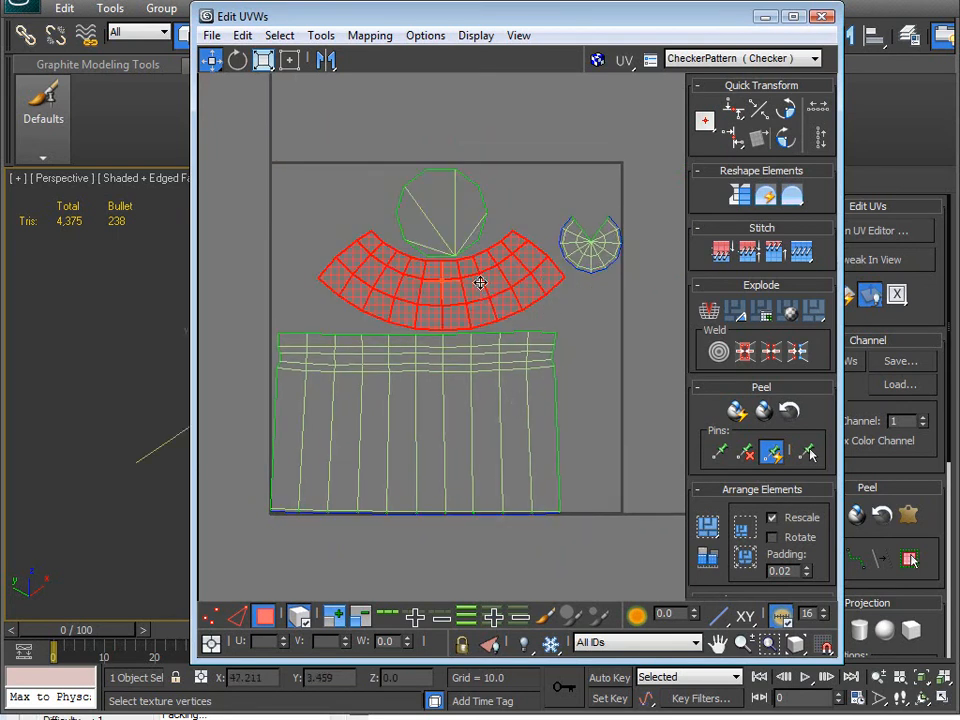
pyautogui.click(290, 59)
pyautogui.moveTo(562, 276); pyautogui.dragTo(530, 345)
pyautogui.moveTo(480, 300); pyautogui.dragTo(413, 283)
pyautogui.moveTo(470, 262); pyautogui.dragTo(450, 274)
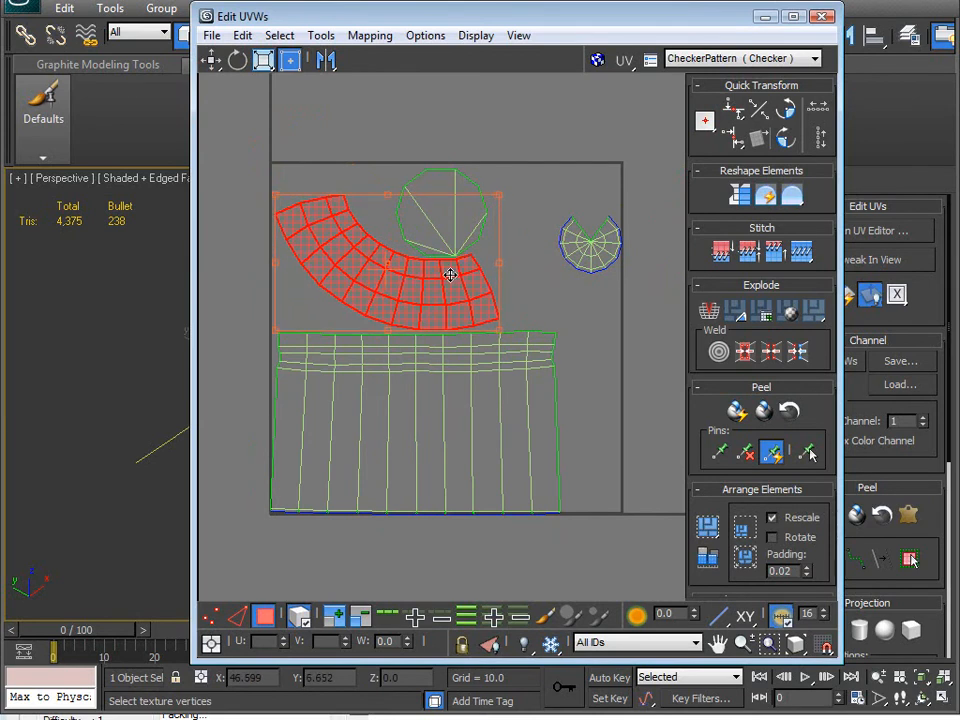
# Move the round base shell to the right of the arc shell and the small notched cap into the arc's hollow.
pyautogui.click(506, 191)
pyautogui.moveTo(441, 208); pyautogui.dragTo(543, 271)
pyautogui.click(615, 236)
pyautogui.click(611, 242)
pyautogui.moveTo(611, 242); pyautogui.dragTo(462, 218)
# Widen the UV editor, select all shells and scale them up together to fill the UV square.
pyautogui.moveTo(194, 455); pyautogui.dragTo(96, 455)
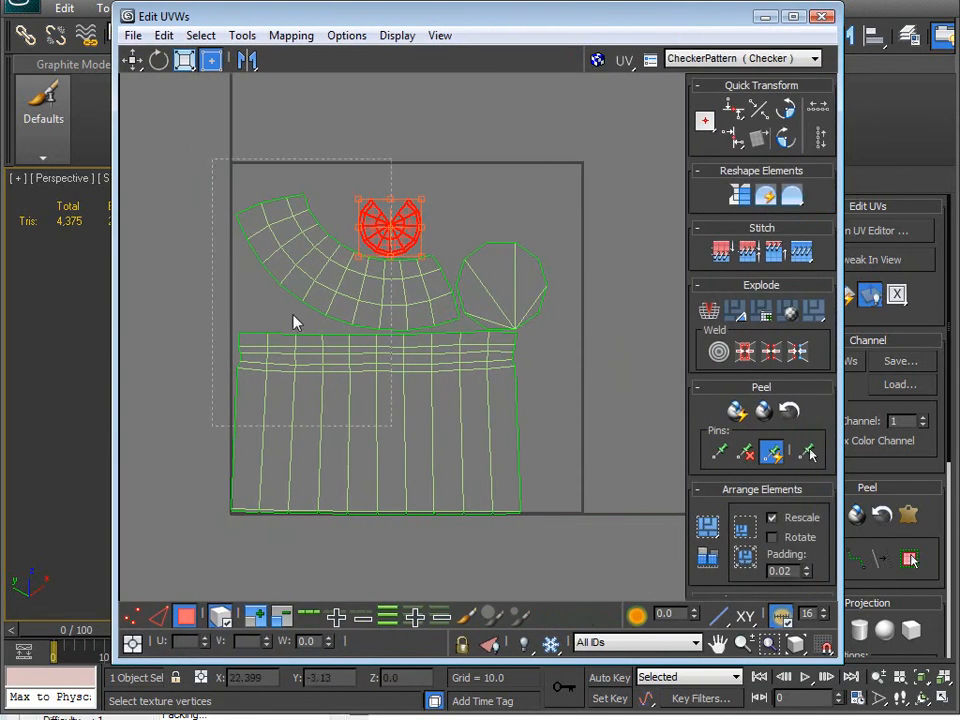
pyautogui.moveTo(222, 204); pyautogui.dragTo(602, 515)
pyautogui.moveTo(549, 199); pyautogui.dragTo(577, 171)
pyautogui.scroll(2, 491, 240)
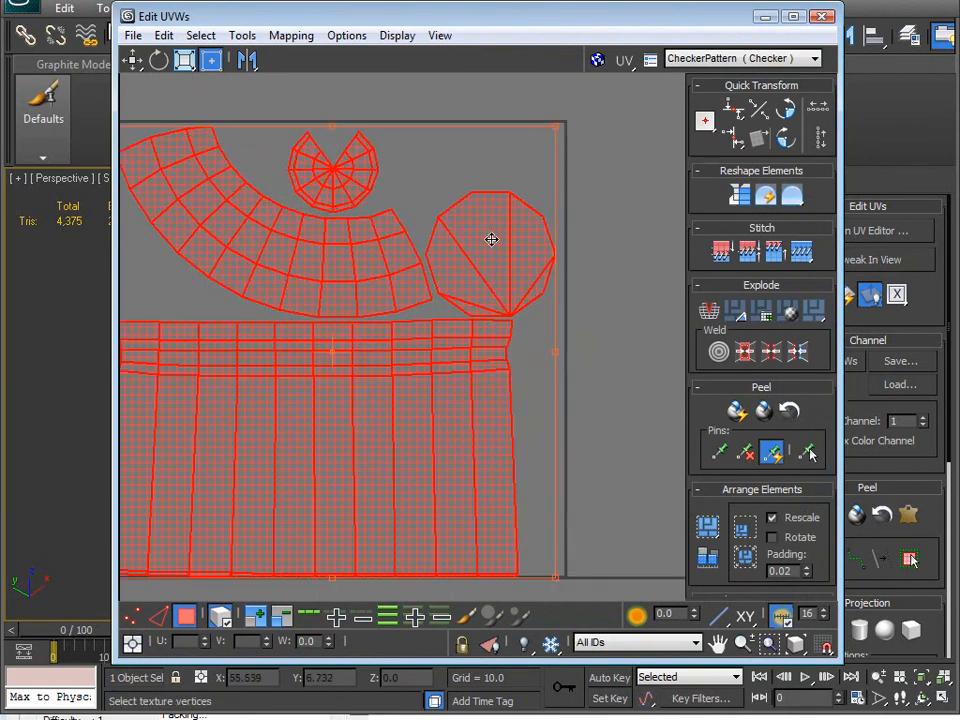
# Move the round base shell up beside the arc shell, away from the casing shell.
pyautogui.moveTo(519, 304); pyautogui.dragTo(555, 360, button='middle')
pyautogui.click(643, 361)
pyautogui.moveTo(565, 345); pyautogui.dragTo(593, 243, button='middle')
pyautogui.moveTo(479, 313); pyautogui.dragTo(477, 495, button='middle')
pyautogui.click(344, 330)
pyautogui.click(557, 330)
pyautogui.moveTo(557, 336); pyautogui.dragTo(541, 293)
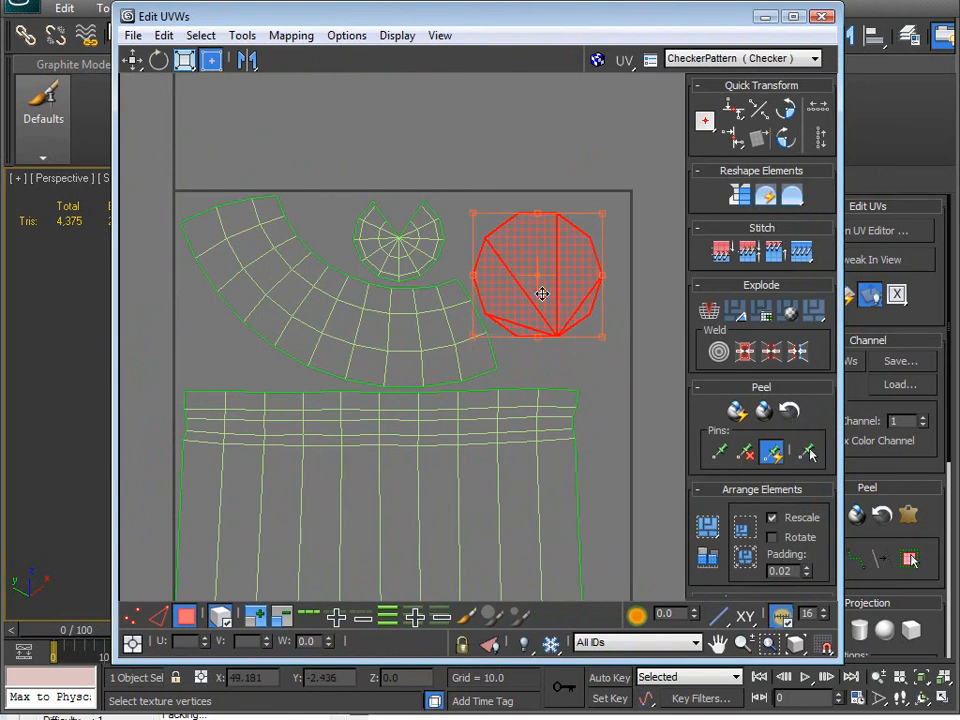
# Rotate the arc shell slightly, seat it just above the casing shell, and shift the round base shell clear of it.
pyautogui.click(392, 345)
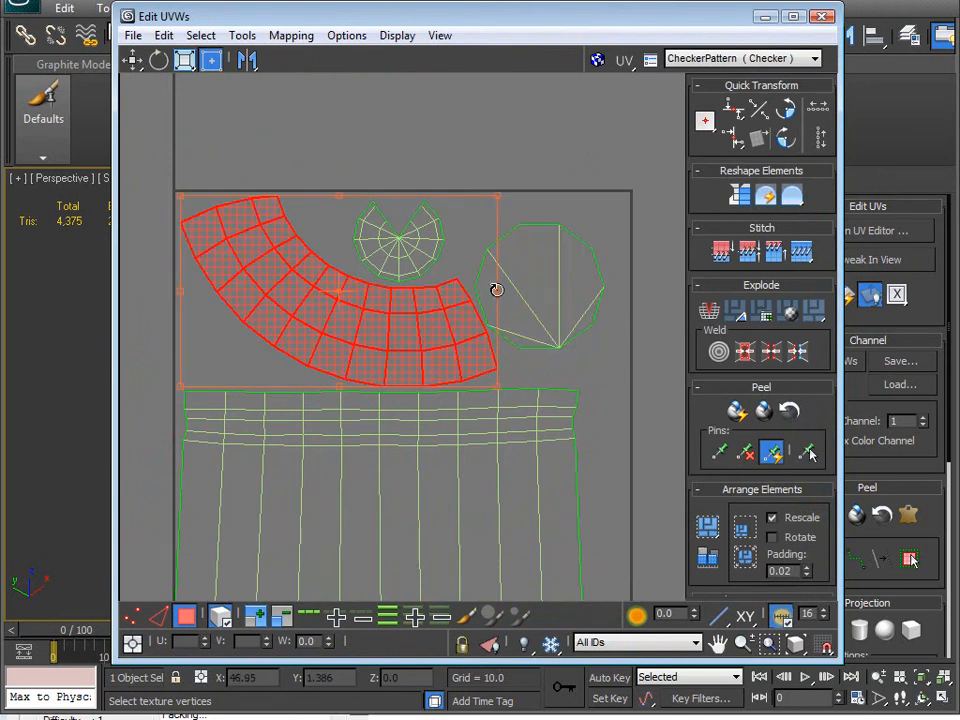
pyautogui.moveTo(493, 291); pyautogui.dragTo(503, 270)
pyautogui.moveTo(452, 323); pyautogui.dragTo(435, 333)
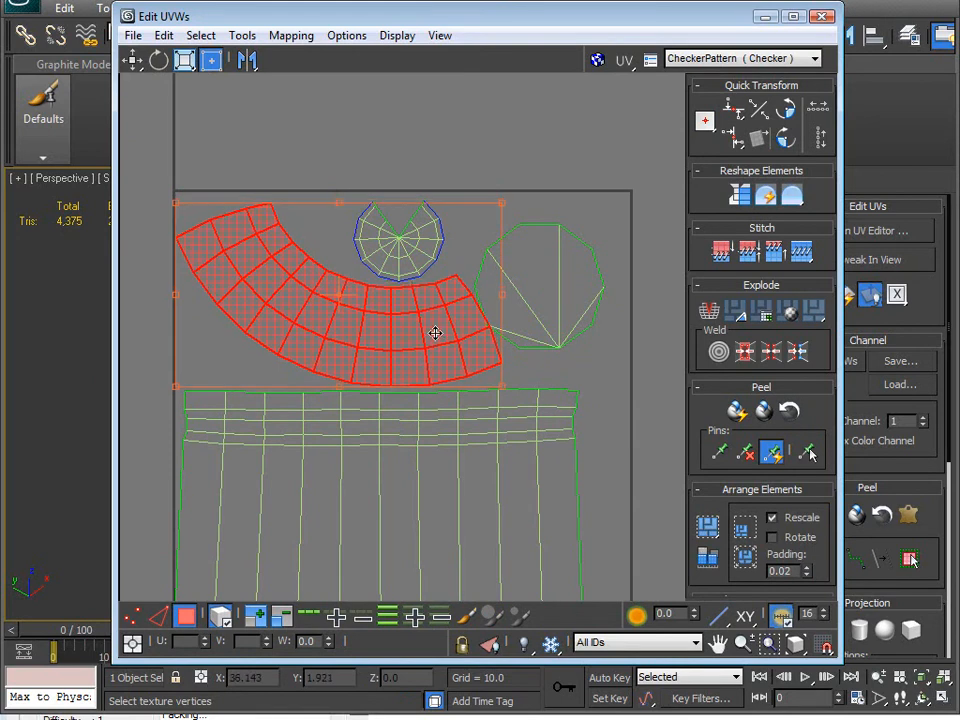
pyautogui.click(527, 326)
pyautogui.moveTo(527, 326); pyautogui.dragTo(547, 333)
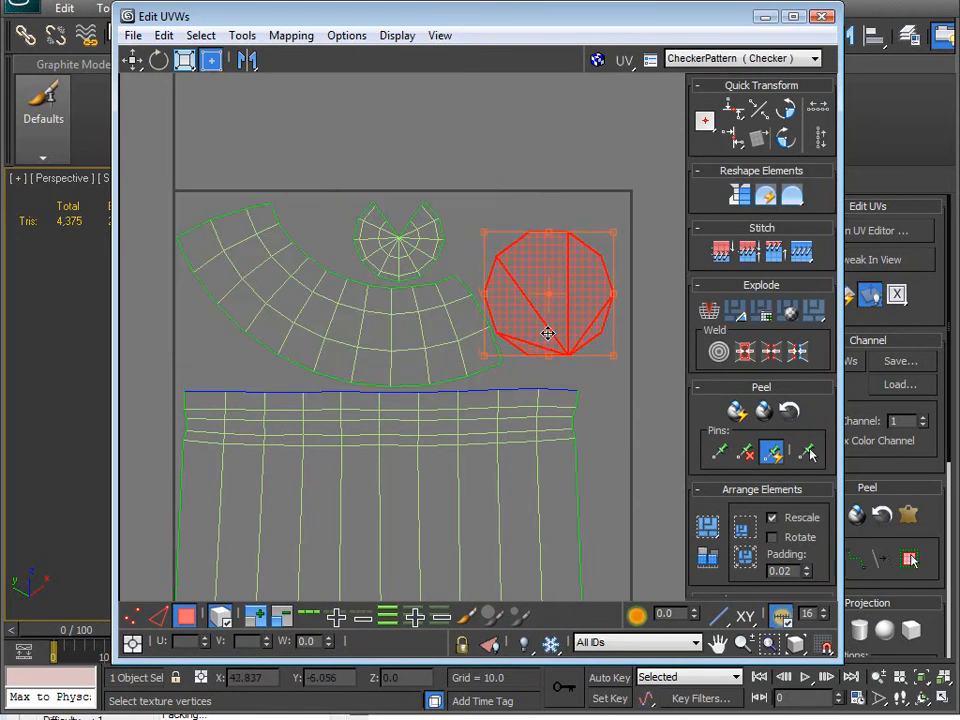
# Select all shells and scale them up slightly within the UV square.
pyautogui.scroll(-2, 264, 200)
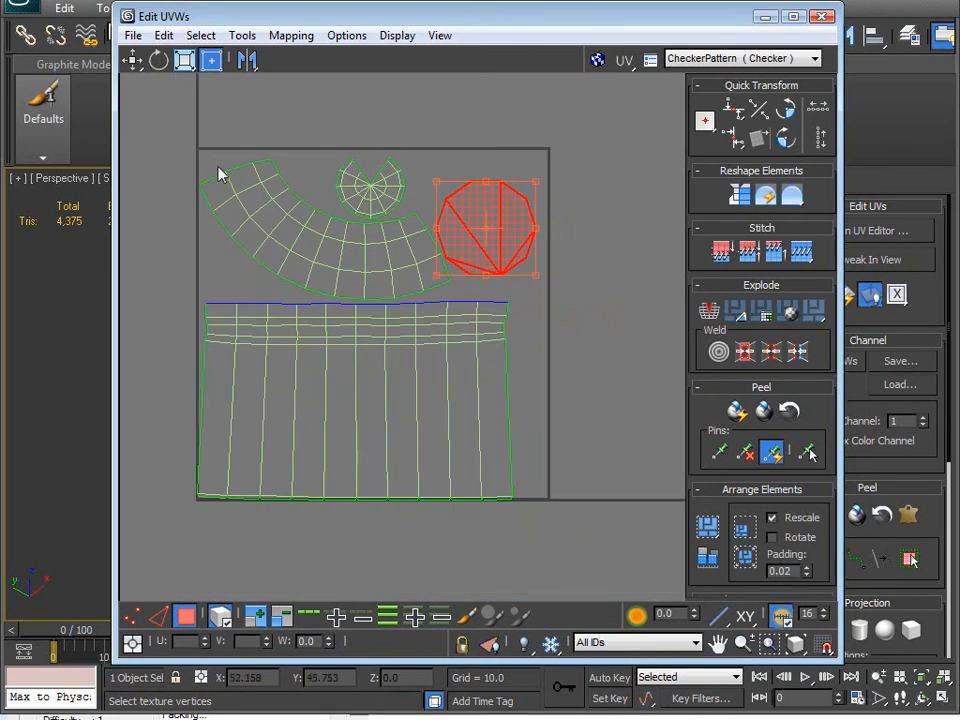
pyautogui.hotkey('ctrl', 'a')
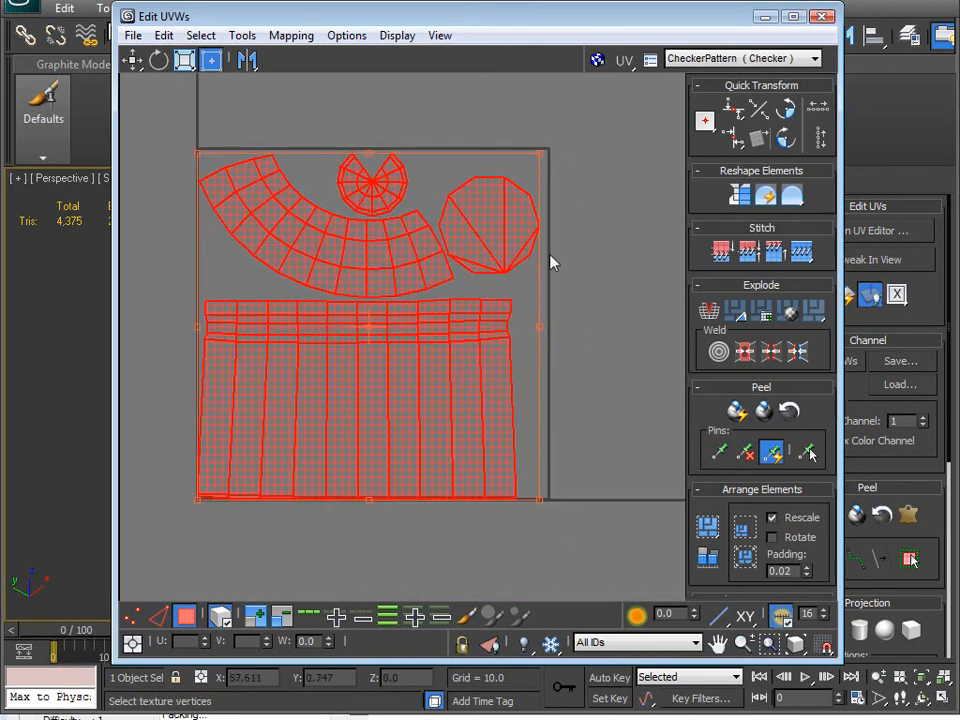
pyautogui.click(590, 258)
# Try moving the small notched cap shell into the space below the arc shell's left end.
pyautogui.click(381, 190)
pyautogui.moveTo(377, 189); pyautogui.dragTo(236, 277)
pyautogui.hotkey('ctrl', 'z')
# Center the large casing shell horizontally in the UV square and lift it slightly off the lower border.
pyautogui.scroll(3, 431, 372)
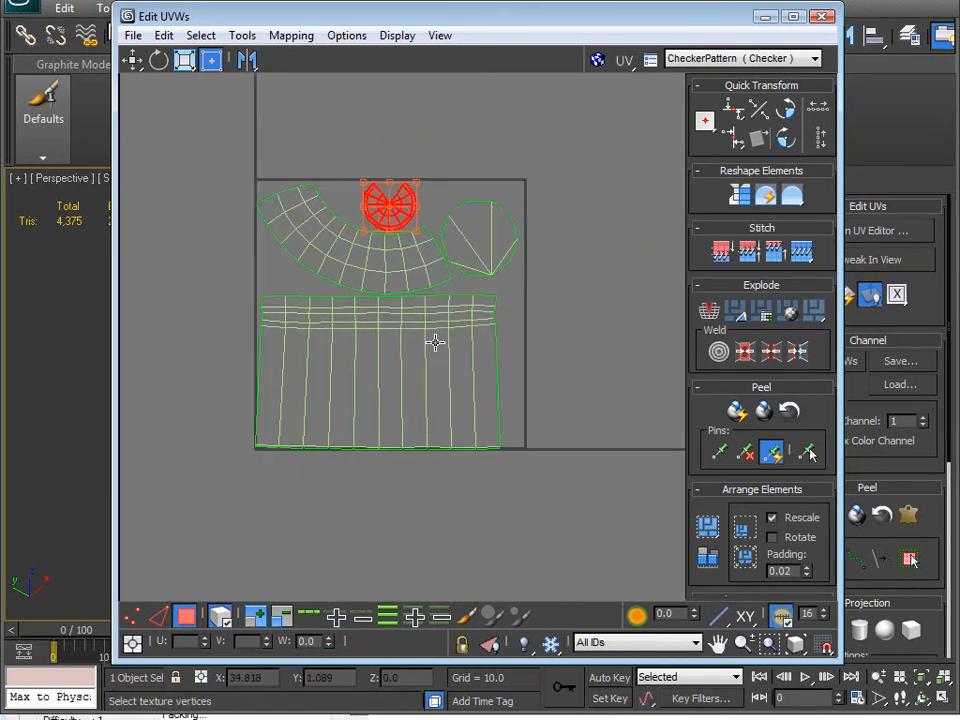
pyautogui.moveTo(373, 429); pyautogui.dragTo(396, 436)
pyautogui.scroll(5, 392, 433)
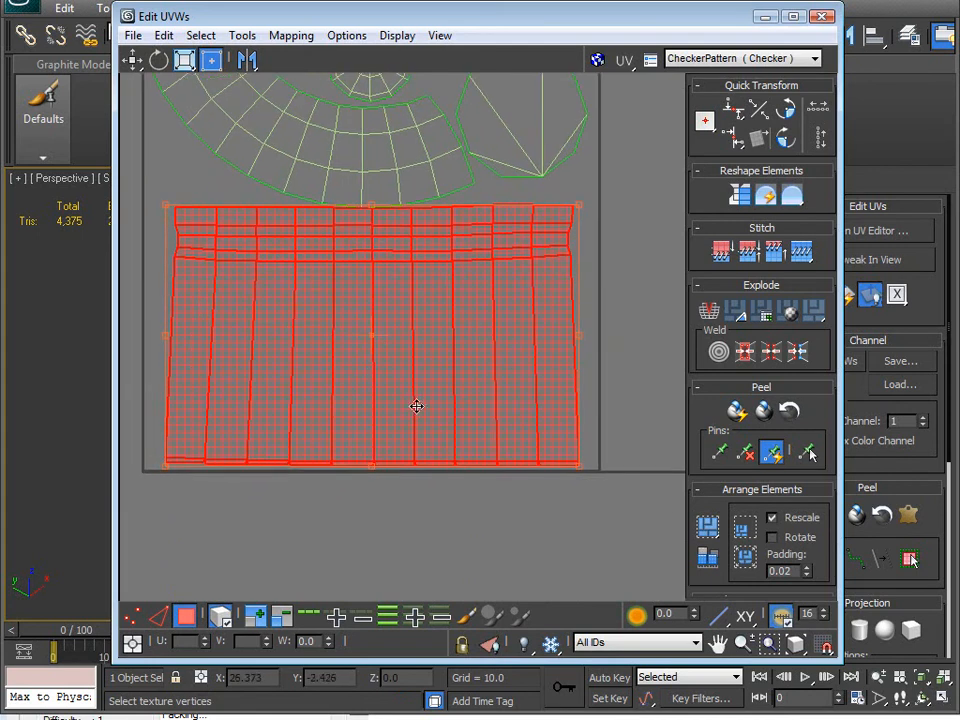
pyautogui.moveTo(441, 339)
pyautogui.mouseDown()
pyautogui.moveTo(439, 349)
pyautogui.moveTo(438, 341)
pyautogui.mouseUp()
# Nudge the arc, small cap and round base shells so that they keep clear of each other and the borders.
pyautogui.moveTo(405, 392); pyautogui.dragTo(397, 534, button='middle')
pyautogui.moveTo(419, 357); pyautogui.dragTo(417, 481, button='middle')
pyautogui.moveTo(380, 356); pyautogui.dragTo(384, 352)
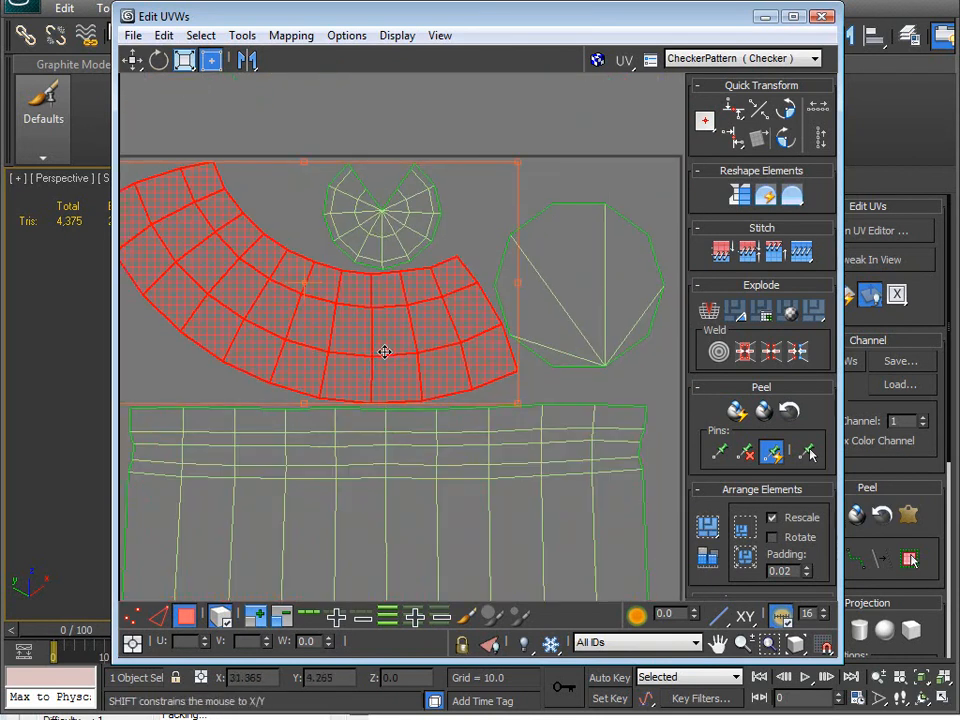
pyautogui.click(444, 229)
pyautogui.click(414, 214)
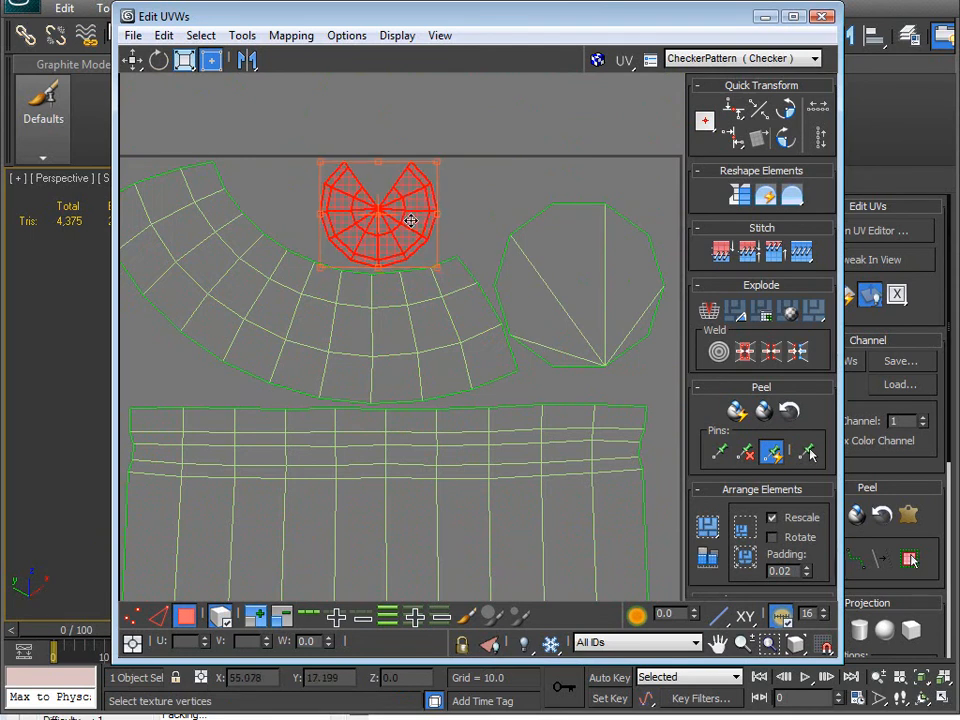
pyautogui.click(598, 300)
pyautogui.moveTo(598, 300); pyautogui.dragTo(438, 320, button='middle')
pyautogui.moveTo(465, 291)
pyautogui.mouseDown()
pyautogui.moveTo(467, 272)
pyautogui.moveTo(471, 283)
pyautogui.mouseUp()
# Examine the spacing between the UV shells and the borders of the UV square.
pyautogui.moveTo(372, 388); pyautogui.dragTo(437, 309, button='middle')
pyautogui.scroll(-3, 420, 324)
pyautogui.scroll(-2, 420, 324)
pyautogui.moveTo(363, 332); pyautogui.dragTo(405, 346, button='middle')
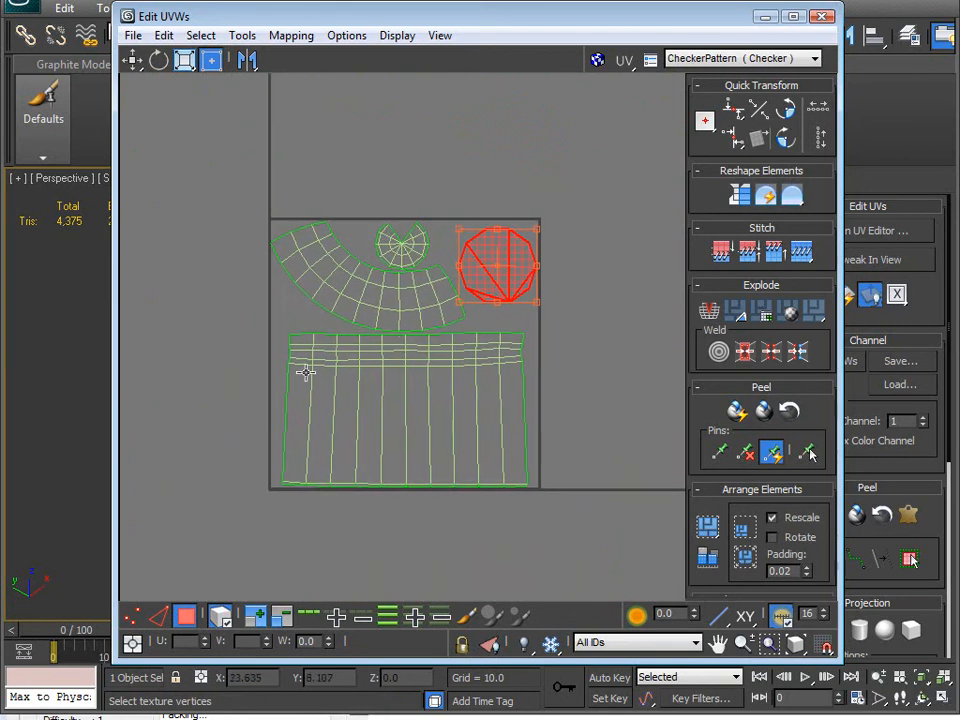
pyautogui.moveTo(447, 405); pyautogui.dragTo(439, 414, button='middle')
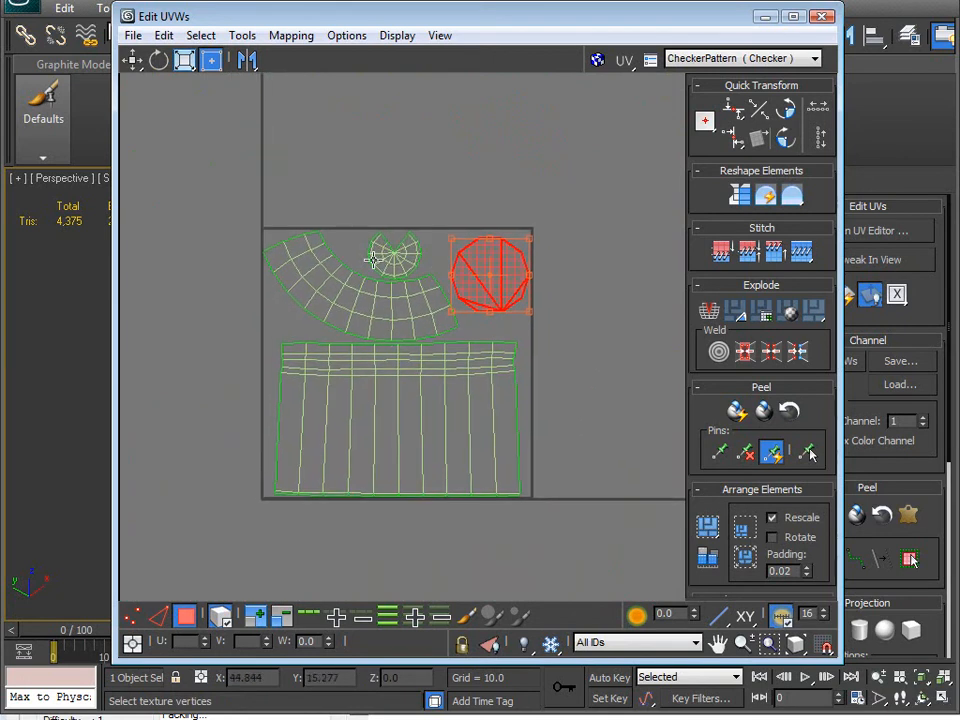
pyautogui.moveTo(338, 296); pyautogui.dragTo(408, 354, button='middle')
pyautogui.scroll(2, 397, 342)
pyautogui.scroll(8, 467, 348)
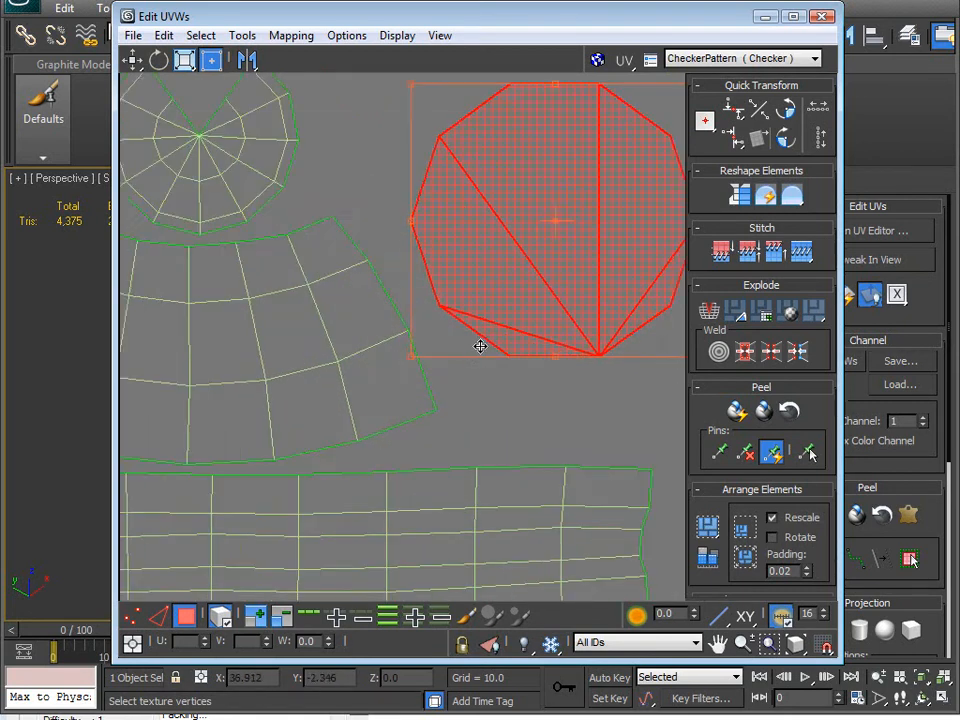
# Reposition the round base shell with a clear gap between the arc shell and the right border of the UV square.
pyautogui.moveTo(497, 236); pyautogui.dragTo(440, 287)
pyautogui.scroll(4, 297, 319)
pyautogui.scroll(4, 340, 335)
pyautogui.scroll(4, 372, 342)
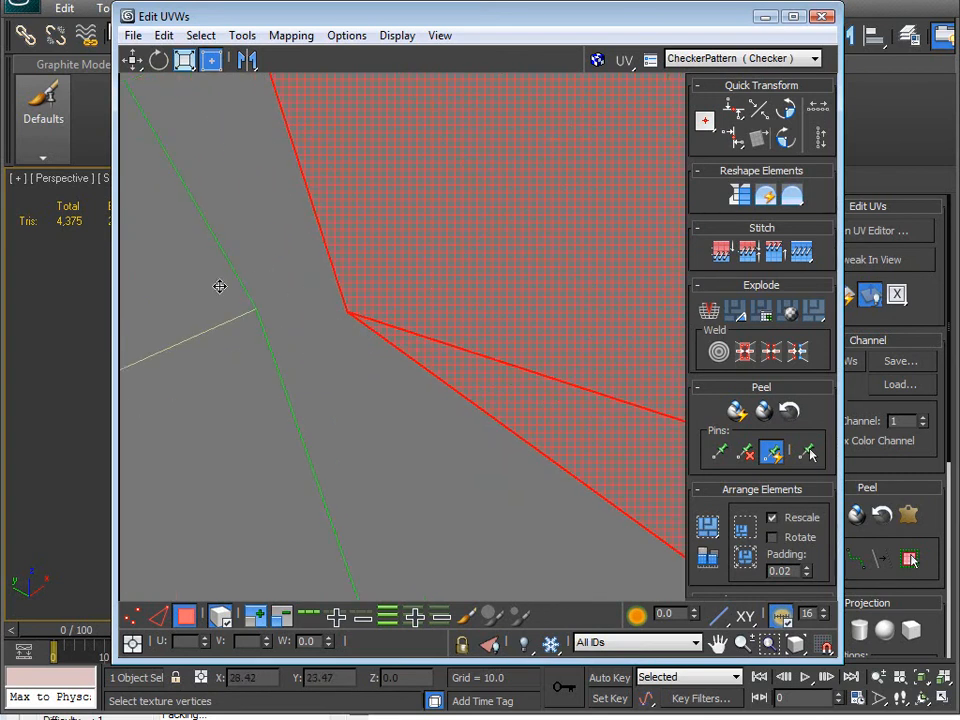
pyautogui.scroll(-15, 228, 422)
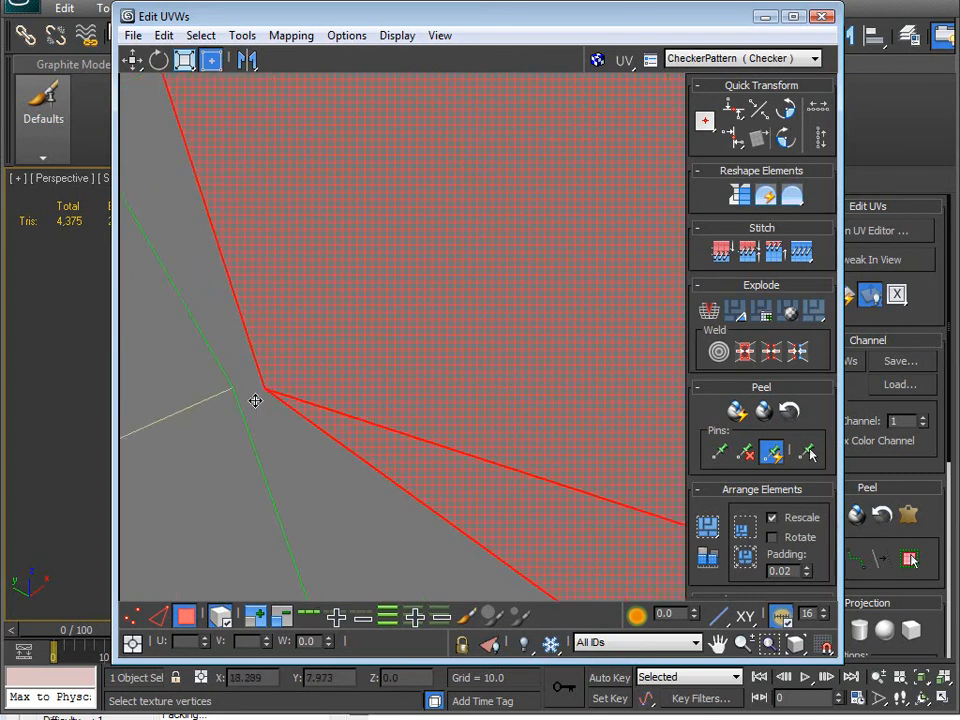
pyautogui.moveTo(342, 393); pyautogui.dragTo(382, 367, button='middle')
pyautogui.moveTo(400, 357); pyautogui.dragTo(407, 339)
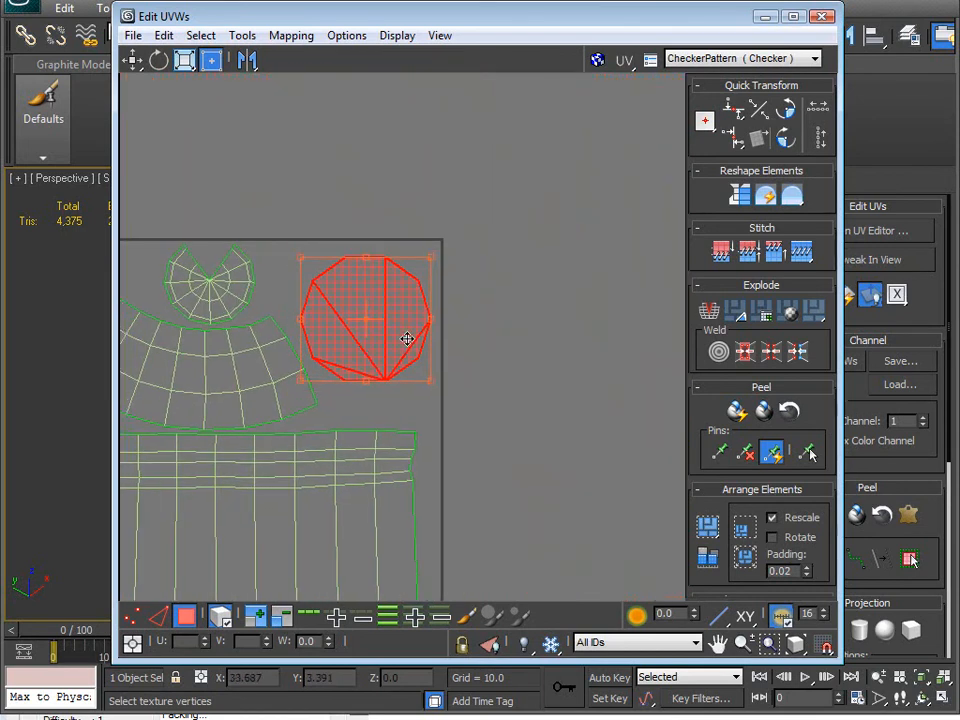
# Examine the gap between the arc shell and the casing shell and the small cap's placement.
pyautogui.moveTo(262, 347); pyautogui.dragTo(466, 160, button='middle')
pyautogui.scroll(6, 388, 316)
pyautogui.moveTo(418, 276); pyautogui.dragTo(385, 406, button='middle')
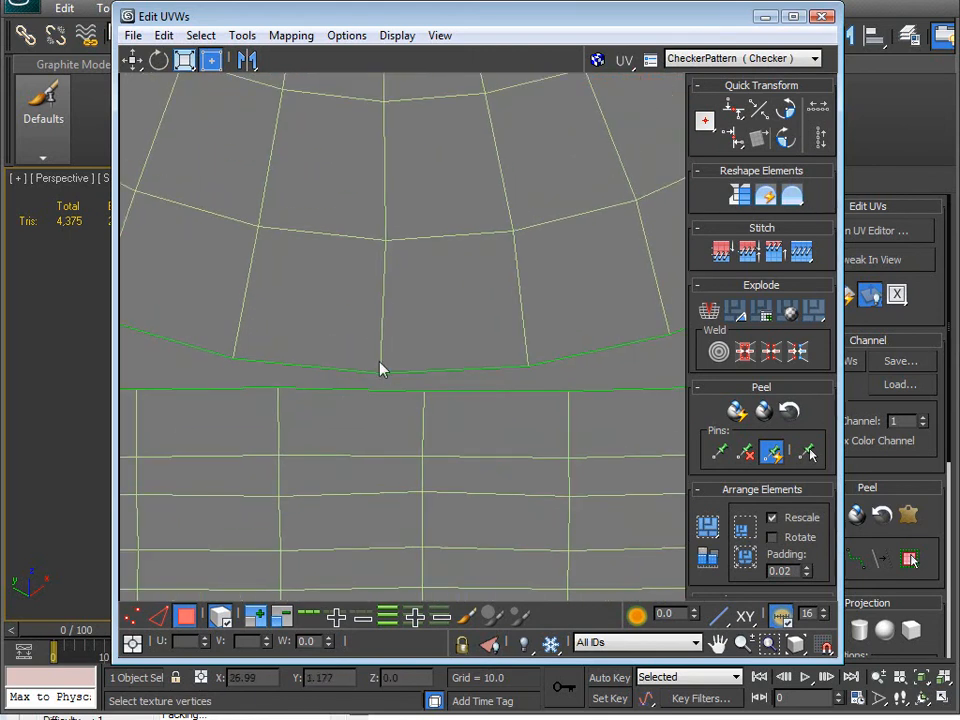
pyautogui.scroll(-5, 379, 395)
pyautogui.moveTo(360, 358); pyautogui.dragTo(397, 378, button='middle')
pyautogui.click(412, 212)
pyautogui.moveTo(452, 436); pyautogui.dragTo(447, 141, button='middle')
pyautogui.scroll(-3, 397, 258)
pyautogui.moveTo(375, 332); pyautogui.dragTo(371, 369, button='middle')
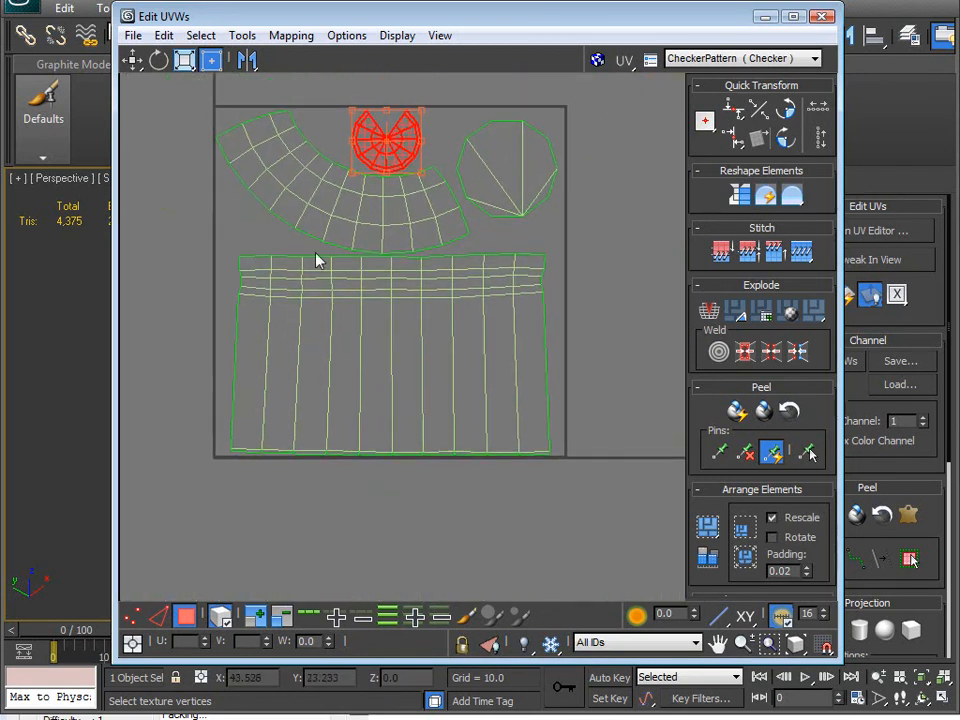
# Select all shells and scale them down slightly to leave a margin inside the UV square.
pyautogui.moveTo(580, 426); pyautogui.dragTo(579, 424)
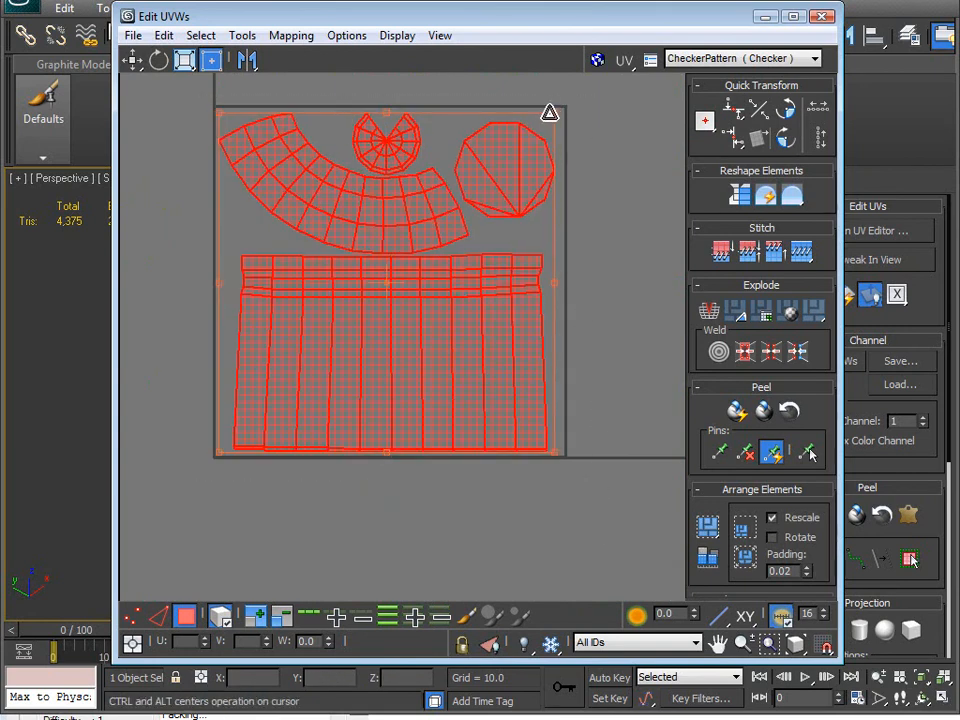
pyautogui.click(578, 316)
pyautogui.scroll(2, 499, 400)
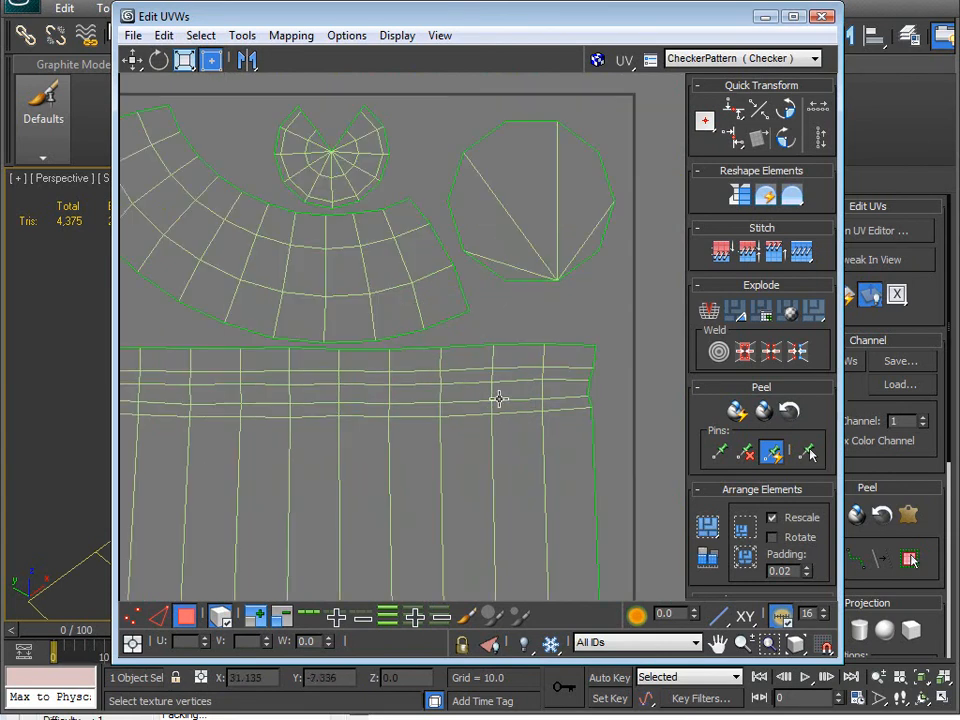
# Move the round base shell slightly towards the upper-right corner and nudge the casing shell within its margins.
pyautogui.moveTo(521, 224); pyautogui.dragTo(533, 210)
pyautogui.click(367, 172)
pyautogui.moveTo(371, 371); pyautogui.dragTo(409, 154, button='middle')
pyautogui.moveTo(405, 312); pyautogui.dragTo(463, 291, button='middle')
pyautogui.click(536, 251)
pyautogui.moveTo(536, 251); pyautogui.dragTo(538, 253)
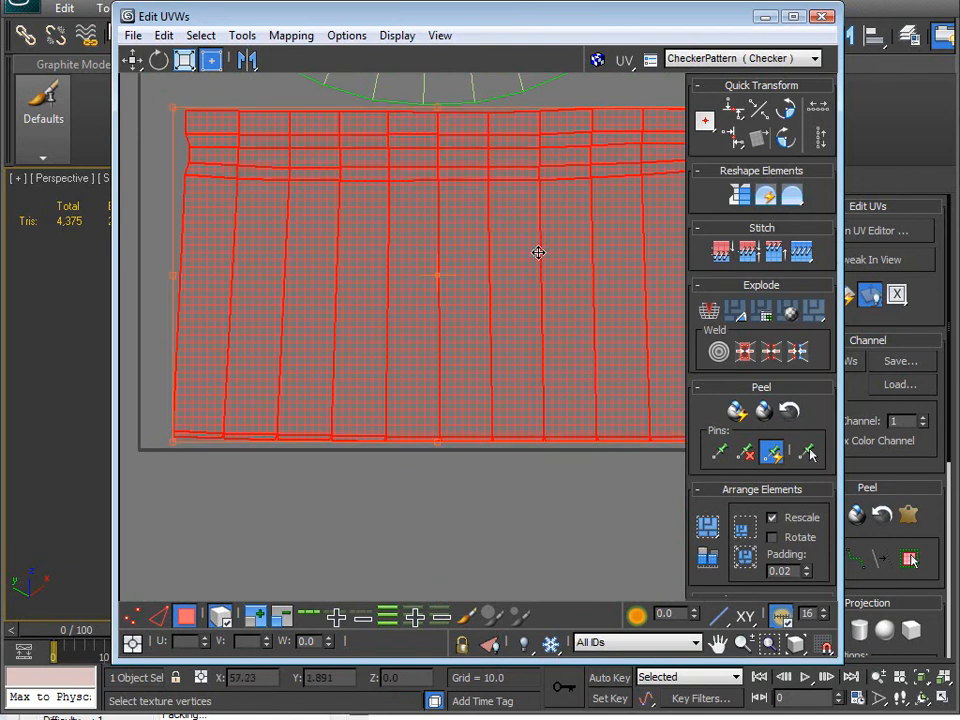
# Check the finished UV layout, close the UV editor and collapse Bullet to an editable poly.
pyautogui.scroll(-3, 486, 311)
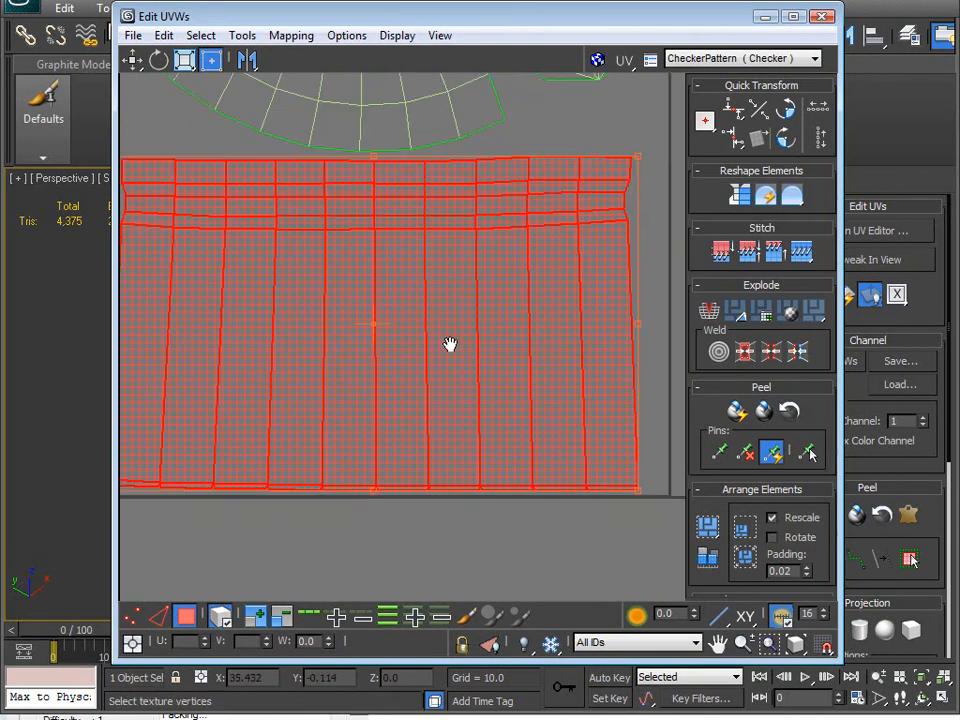
pyautogui.moveTo(250, 162); pyautogui.dragTo(277, 314, button='middle')
pyautogui.scroll(2, 407, 279)
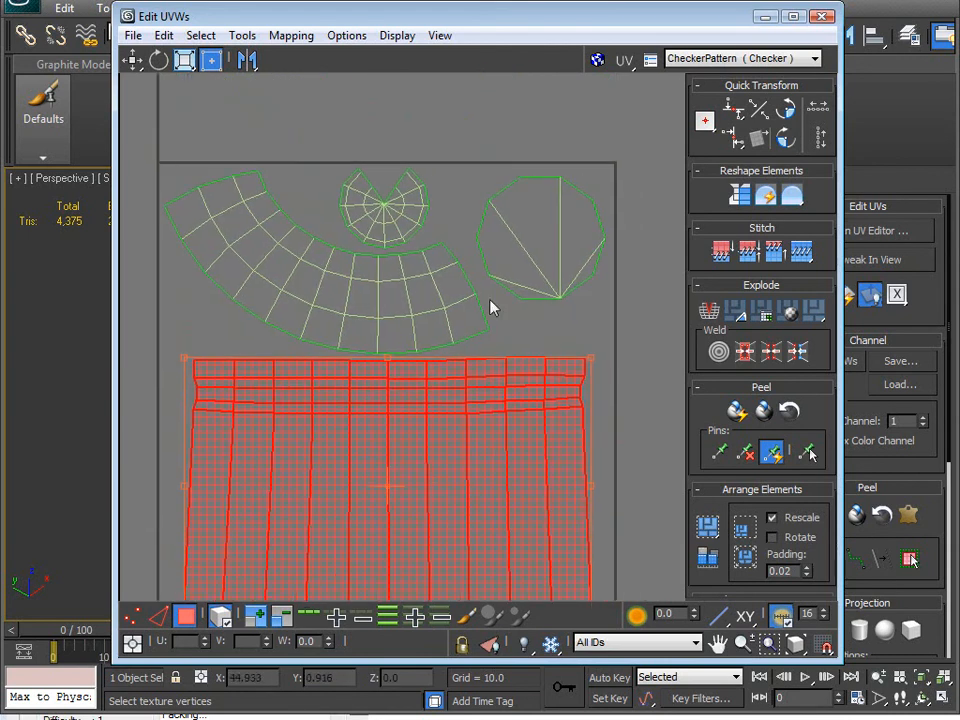
pyautogui.scroll(-4, 497, 309)
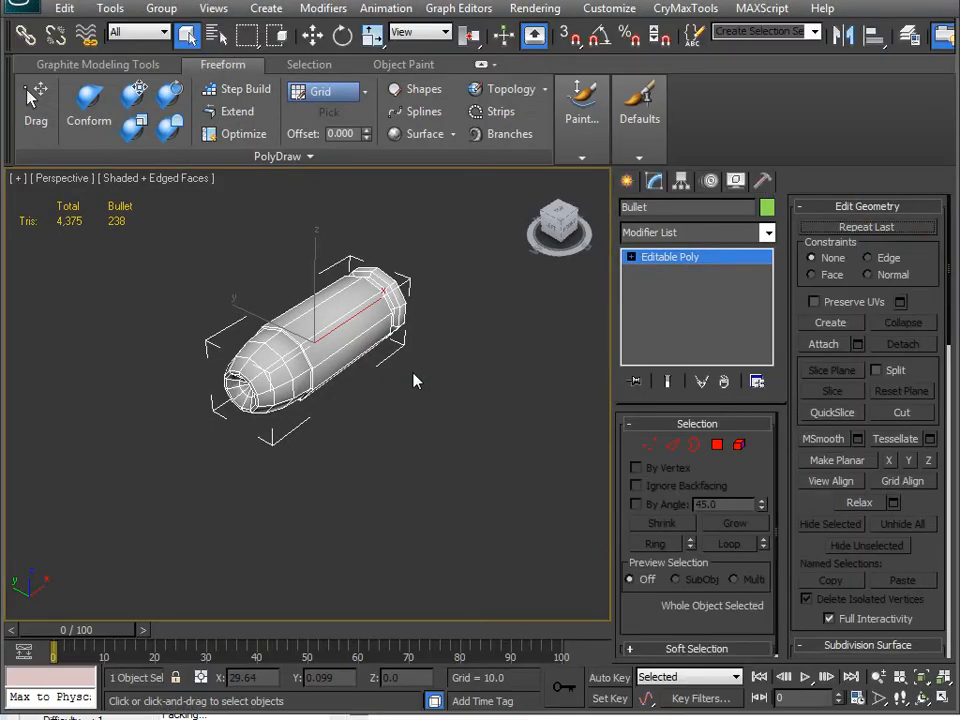
# Clone Bullet beside the original as one independent copy named Bullet001.
pyautogui.keyDown('alt'); pyautogui.moveTo(414, 379); pyautogui.dragTo(249, 370, button='middle'); pyautogui.keyUp('alt')
pyautogui.press('w')
pyautogui.moveTo(256, 356)
pyautogui.keyDown('shift'); pyautogui.mouseDown()
pyautogui.moveTo(386, 375)
pyautogui.moveTo(380, 380)
pyautogui.mouseUp(); pyautogui.keyUp('shift')
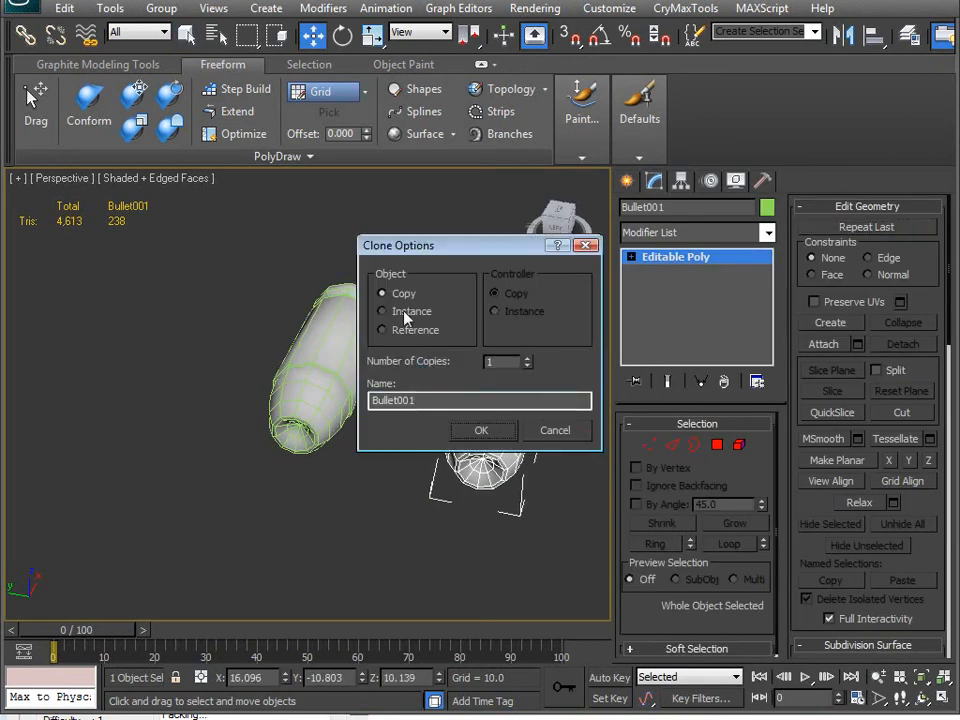
pyautogui.click(488, 433)
# Select the 60 nose polygons of Bullet001 and delete them, leaving the open casing.
pyautogui.click(725, 445)
pyautogui.keyDown('alt'); pyautogui.moveTo(430, 470); pyautogui.dragTo(295, 447, button='middle'); pyautogui.keyUp('alt')
pyautogui.moveTo(380, 310); pyautogui.dragTo(385, 310)
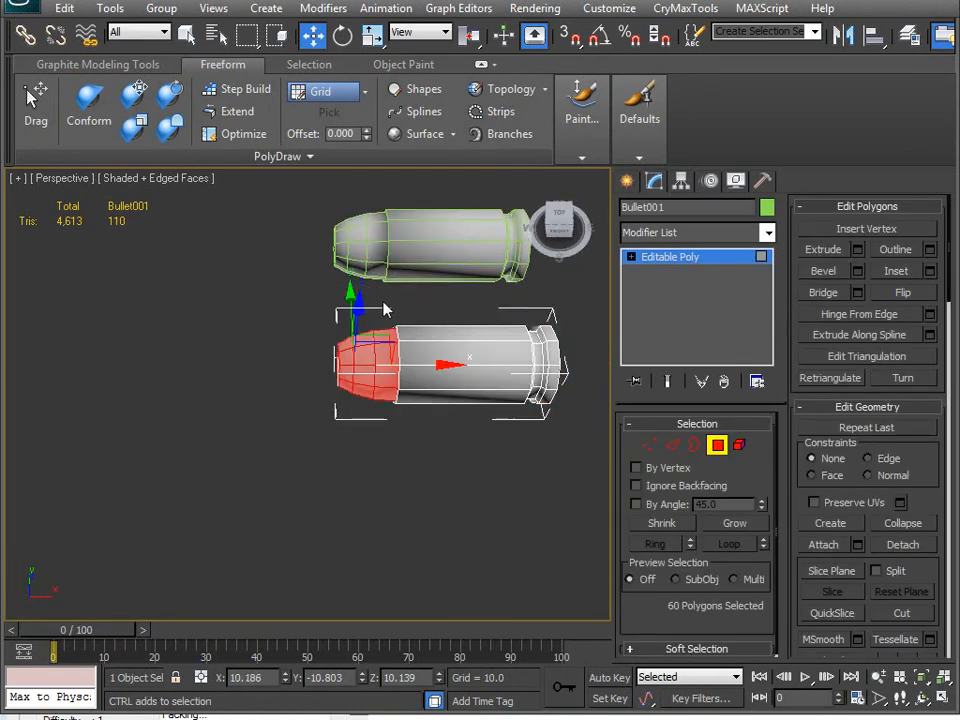
pyautogui.click(387, 310)
pyautogui.keyDown('alt'); pyautogui.moveTo(388, 313); pyautogui.dragTo(343, 511, button='middle'); pyautogui.keyUp('alt')
# Clone the ten side-wall polygons of Bullet001 as a new element, scaled slightly inward to form the casing's inner wall.
pyautogui.moveTo(402, 351); pyautogui.dragTo(399, 350)
pyautogui.keyDown('alt'); pyautogui.moveTo(396, 349); pyautogui.dragTo(443, 328, button='middle'); pyautogui.keyUp('alt')
pyautogui.keyDown('alt'); pyautogui.moveTo(439, 374); pyautogui.dragTo(309, 360, button='middle'); pyautogui.keyUp('alt')
pyautogui.scroll(4, 399, 447)
pyautogui.press('r')
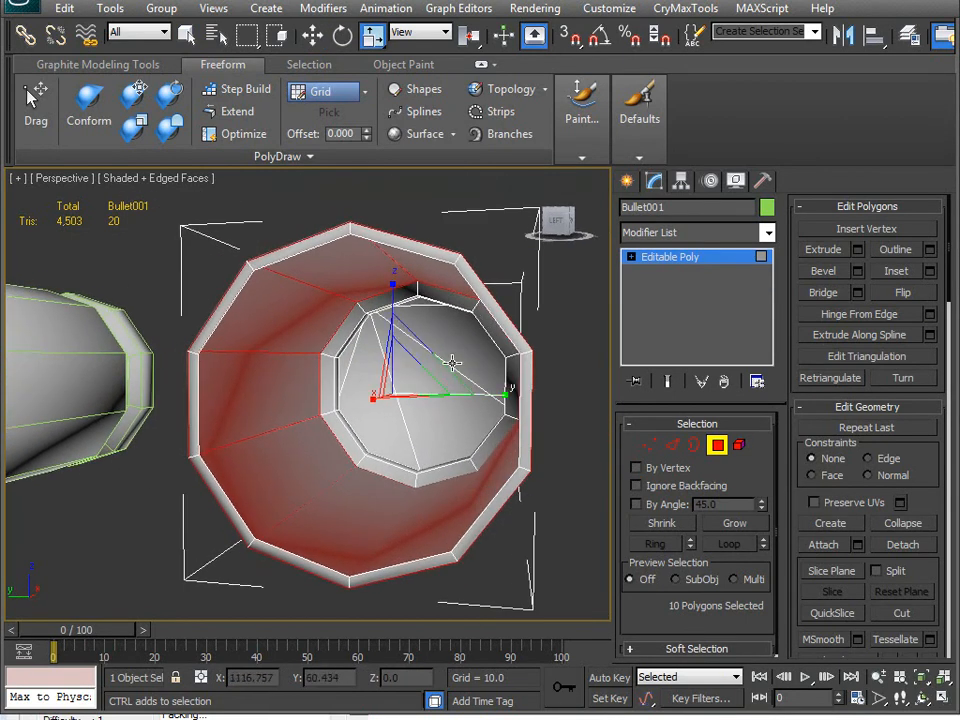
pyautogui.moveTo(433, 352); pyautogui.dragTo(423, 358)
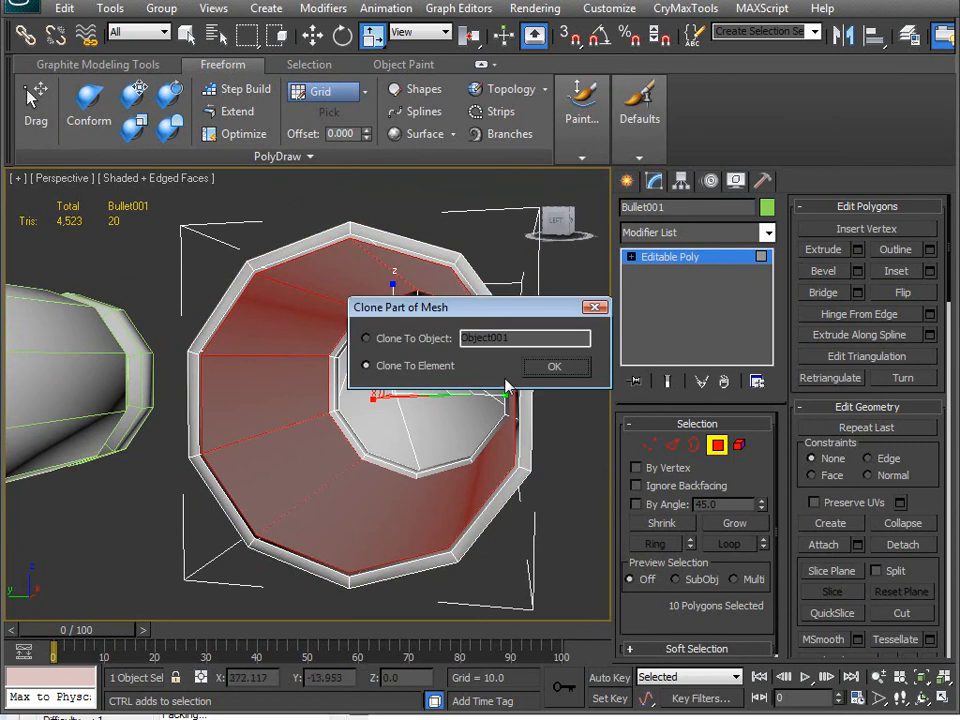
pyautogui.click(545, 371)
# Flip the inner wall's normals with a Normal modifier and collapse it into the editable poly.
pyautogui.moveTo(545, 371)
pyautogui.keyDown('alt'); pyautogui.mouseDown(button='middle')
pyautogui.moveTo(454, 435)
pyautogui.moveTo(339, 429)
pyautogui.moveTo(377, 377)
pyautogui.moveTo(452, 445)
pyautogui.moveTo(354, 446)
pyautogui.moveTo(396, 426)
pyautogui.mouseUp(button='middle'); pyautogui.keyUp('alt')
pyautogui.scroll(-2, 396, 424)
pyautogui.scroll(5, 393, 428)
pyautogui.keyDown('alt'); pyautogui.moveTo(163, 463); pyautogui.dragTo(232, 405, button='middle'); pyautogui.keyUp('alt')
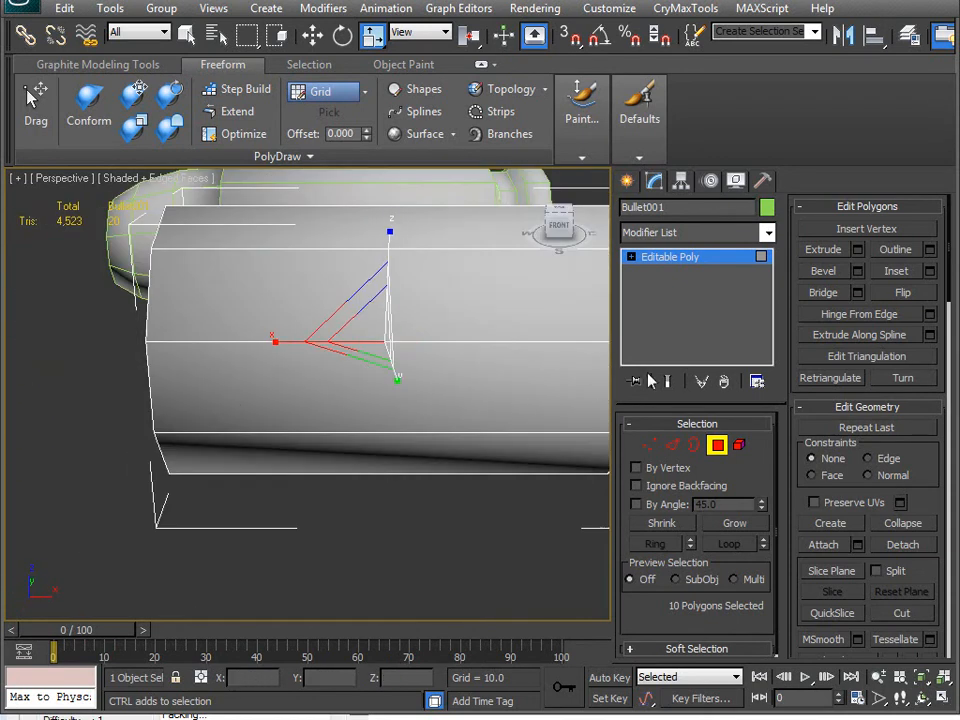
pyautogui.keyDown('alt'); pyautogui.moveTo(495, 383); pyautogui.dragTo(260, 378, button='middle'); pyautogui.keyUp('alt')
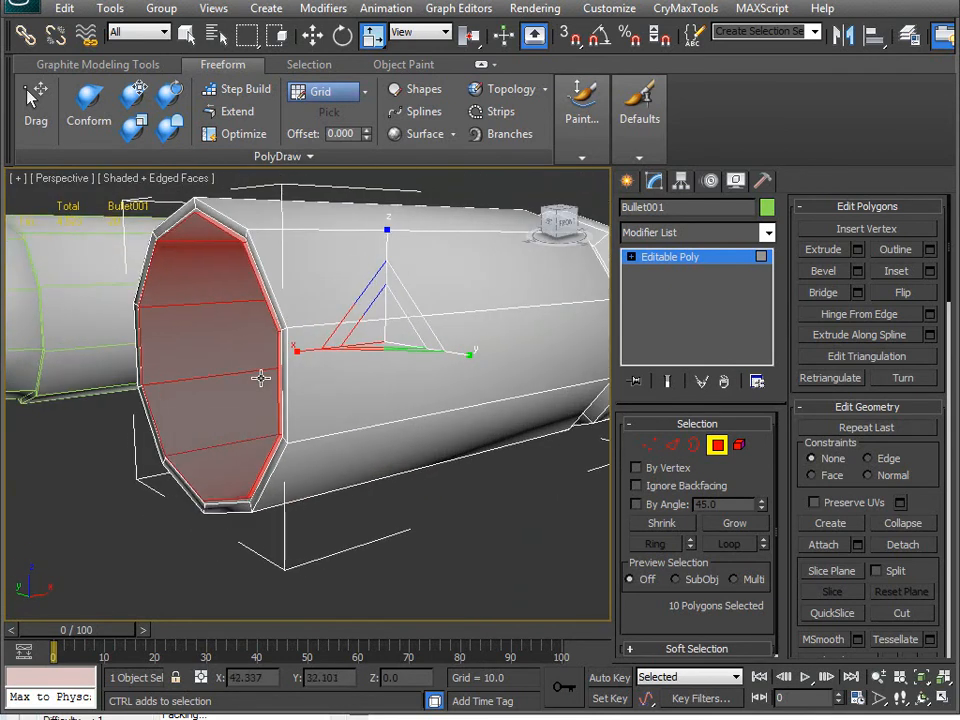
pyautogui.keyDown('alt'); pyautogui.moveTo(79, 308); pyautogui.dragTo(272, 376, button='middle'); pyautogui.keyUp('alt')
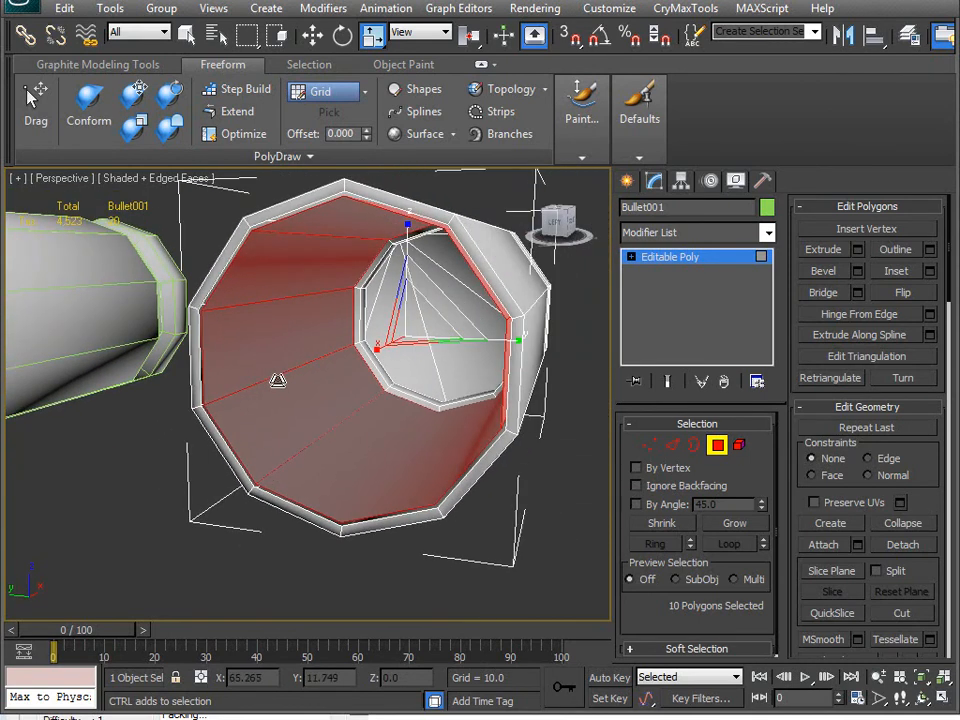
pyautogui.click(764, 234)
pyautogui.moveTo(768, 285); pyautogui.dragTo(760, 442)
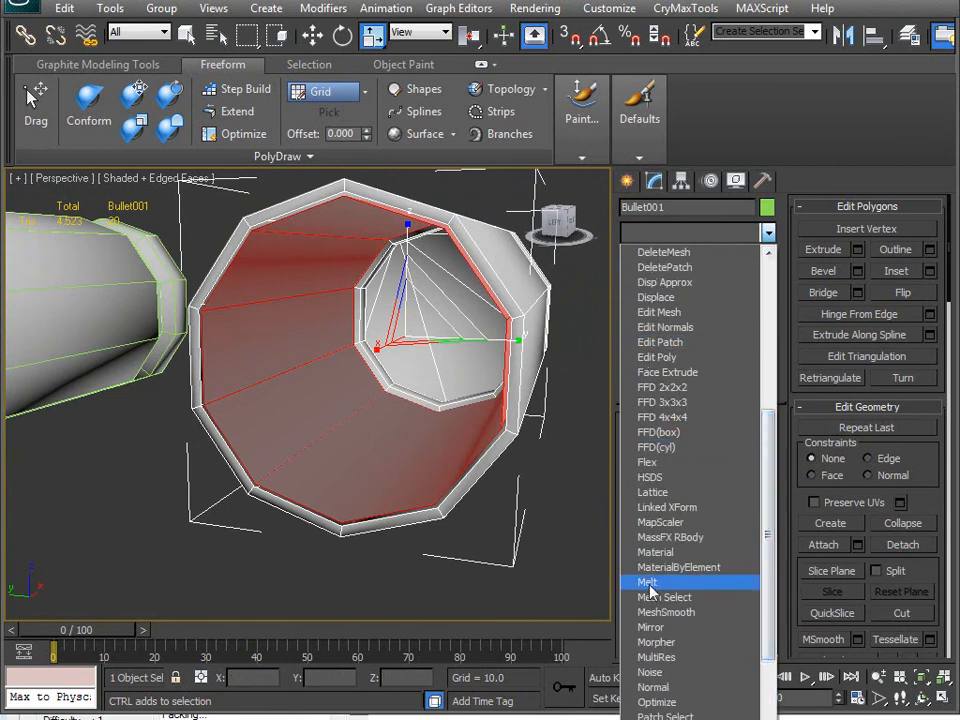
pyautogui.click(652, 687)
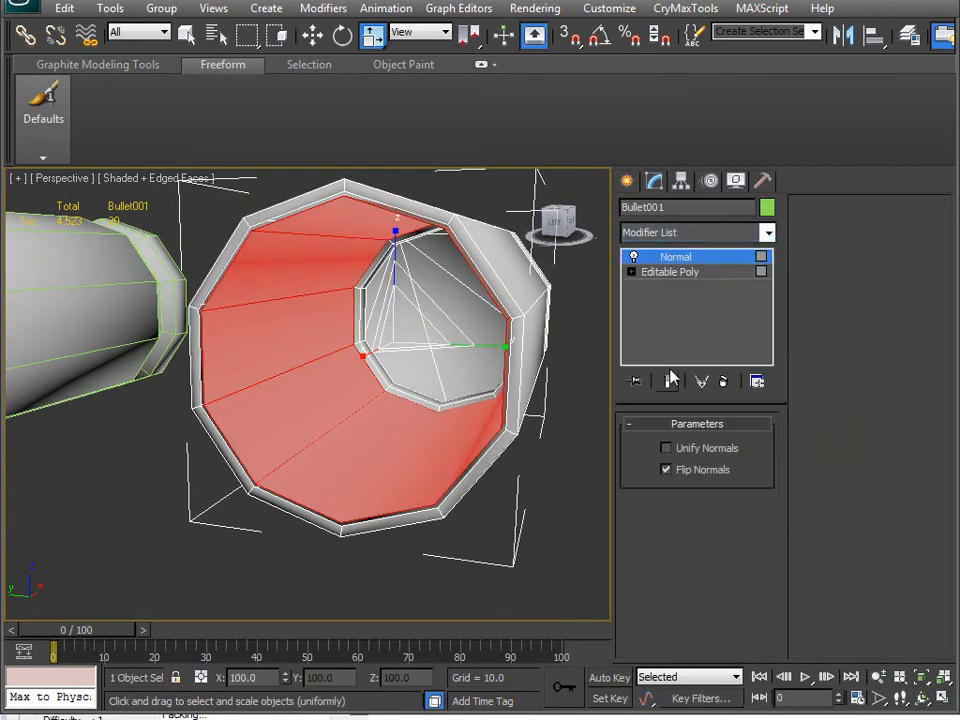
pyautogui.rightClick(667, 259)
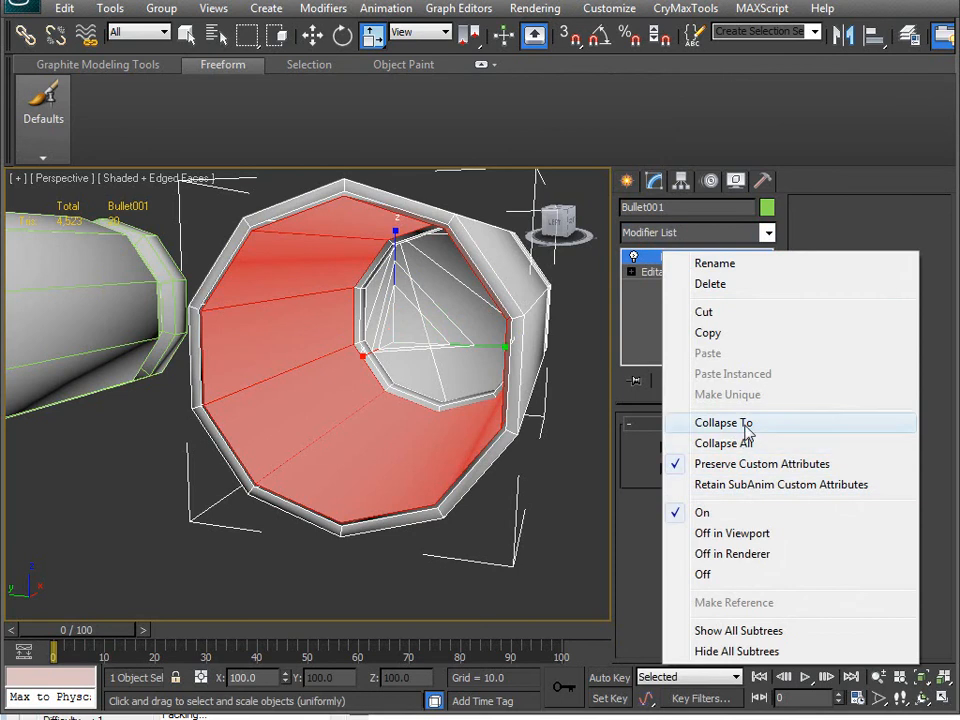
pyautogui.click(688, 422)
# Move the inner wall polygons along negative X until they sit fully outside the casing's open mouth.
pyautogui.press('4')
pyautogui.keyDown('alt'); pyautogui.moveTo(298, 418); pyautogui.dragTo(287, 453, button='middle'); pyautogui.keyUp('alt')
pyautogui.scroll(2, 306, 432)
pyautogui.scroll(-3, 298, 437)
pyautogui.scroll(-5, 288, 453)
pyautogui.press('w')
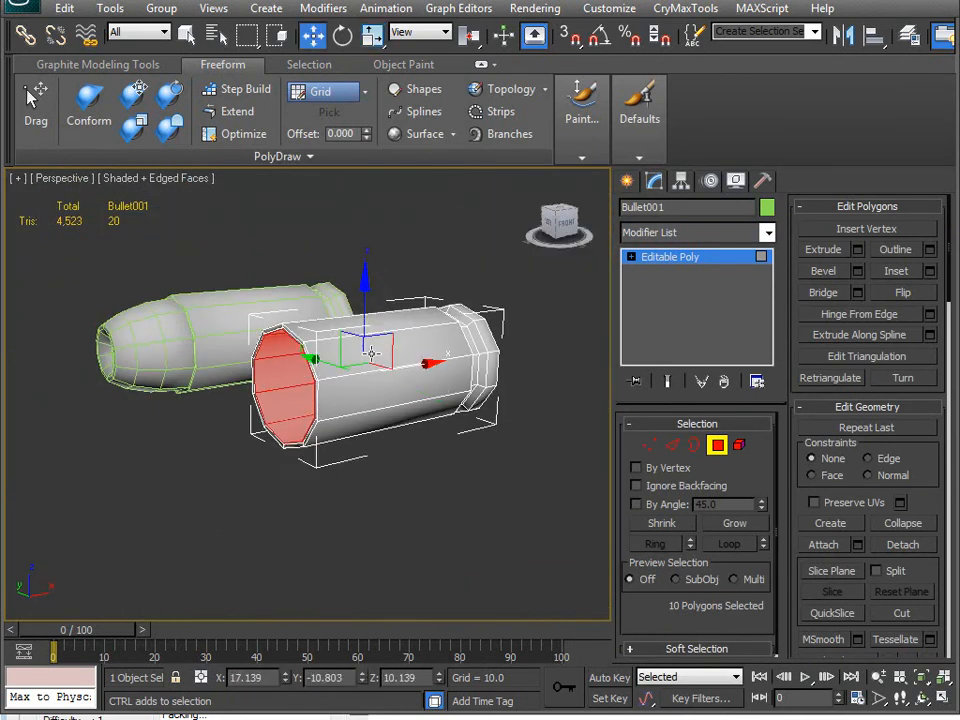
pyautogui.moveTo(427, 366); pyautogui.dragTo(236, 461)
pyautogui.keyDown('alt'); pyautogui.moveTo(236, 461); pyautogui.dragTo(209, 523, button='middle'); pyautogui.keyUp('alt')
# With Preserve UVs enabled, shorten the inner wall by moving its ten rear vertices about 0.75 units along negative X, and return the element into the casing.
pyautogui.press('4')
pyautogui.press('1')
pyautogui.moveTo(209, 530); pyautogui.dragTo(290, 338)
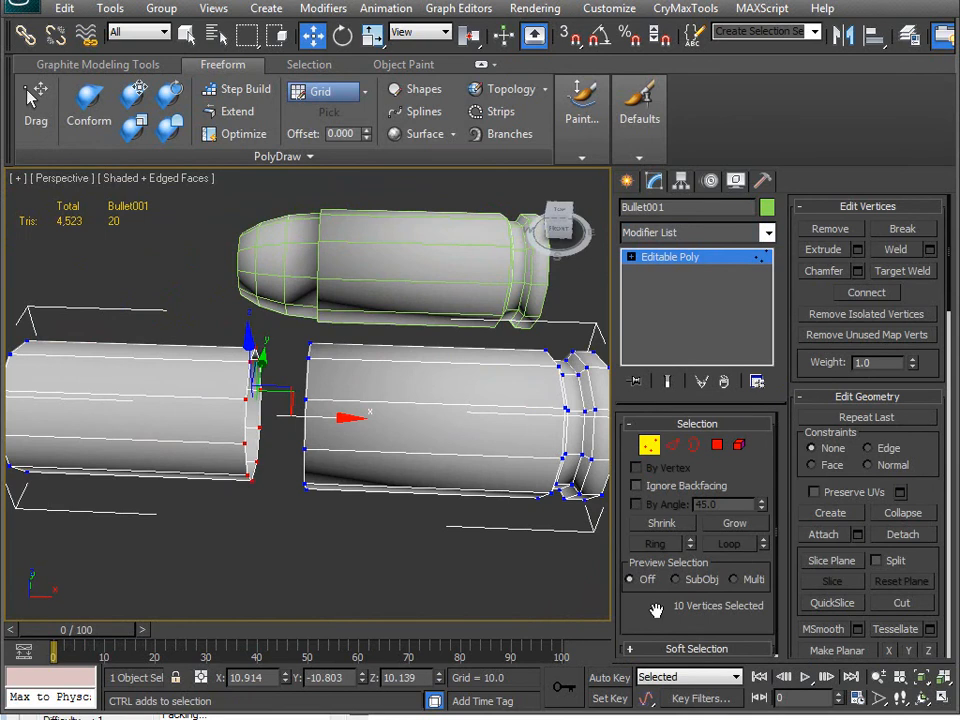
pyautogui.moveTo(254, 459); pyautogui.dragTo(359, 465, button='middle')
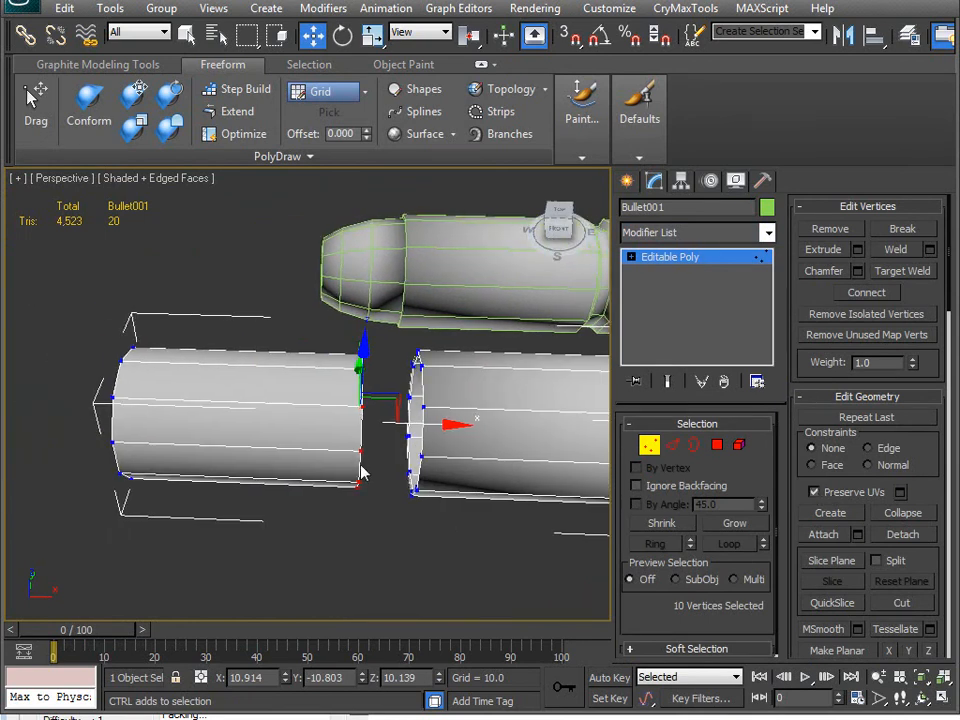
pyautogui.moveTo(438, 423); pyautogui.dragTo(402, 427)
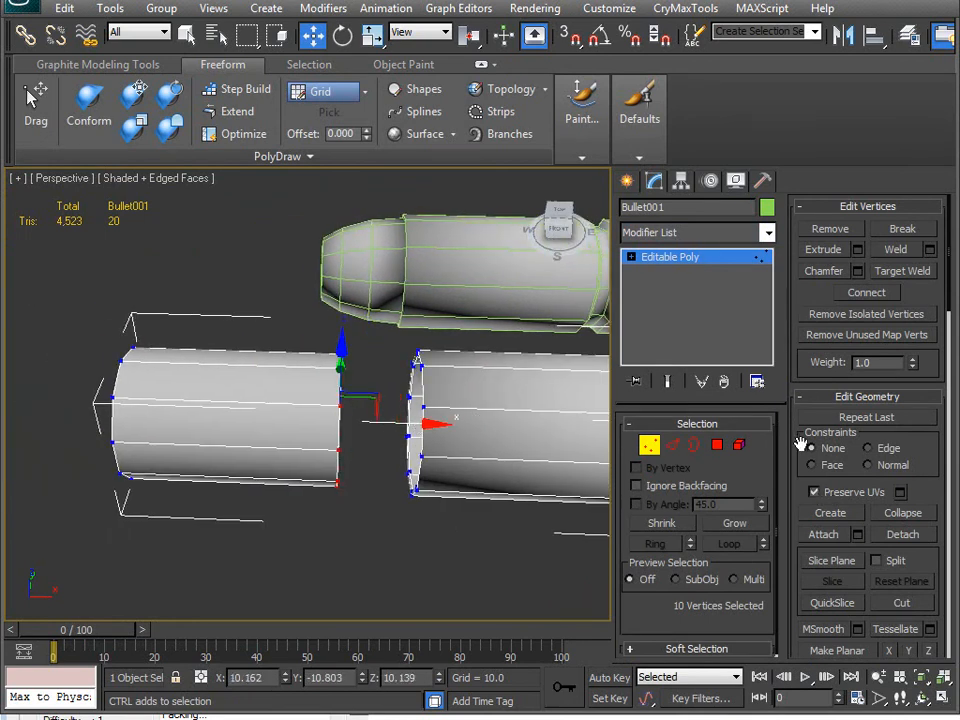
pyautogui.moveTo(323, 493); pyautogui.dragTo(358, 452, button='middle')
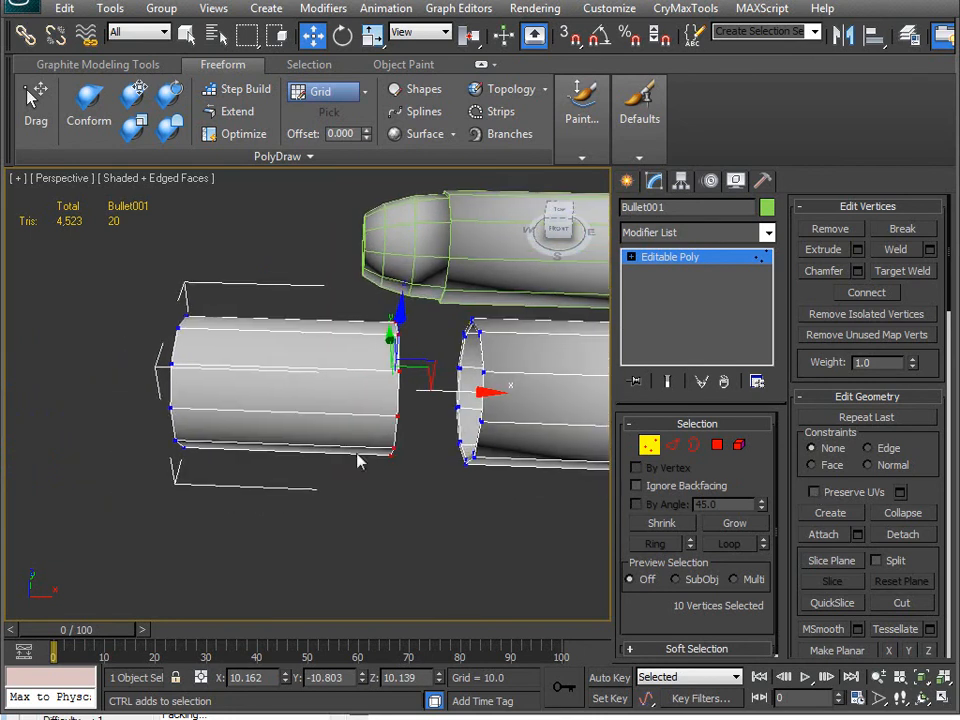
pyautogui.click(739, 446)
pyautogui.moveTo(357, 405); pyautogui.dragTo(647, 414)
# Weld the inner wall's front vertices onto the inner edge of the casing's rim with the Optimize tool.
pyautogui.keyDown('alt'); pyautogui.moveTo(300, 440); pyautogui.dragTo(330, 400, button='middle'); pyautogui.keyUp('alt')
pyautogui.scroll(4, 407, 418)
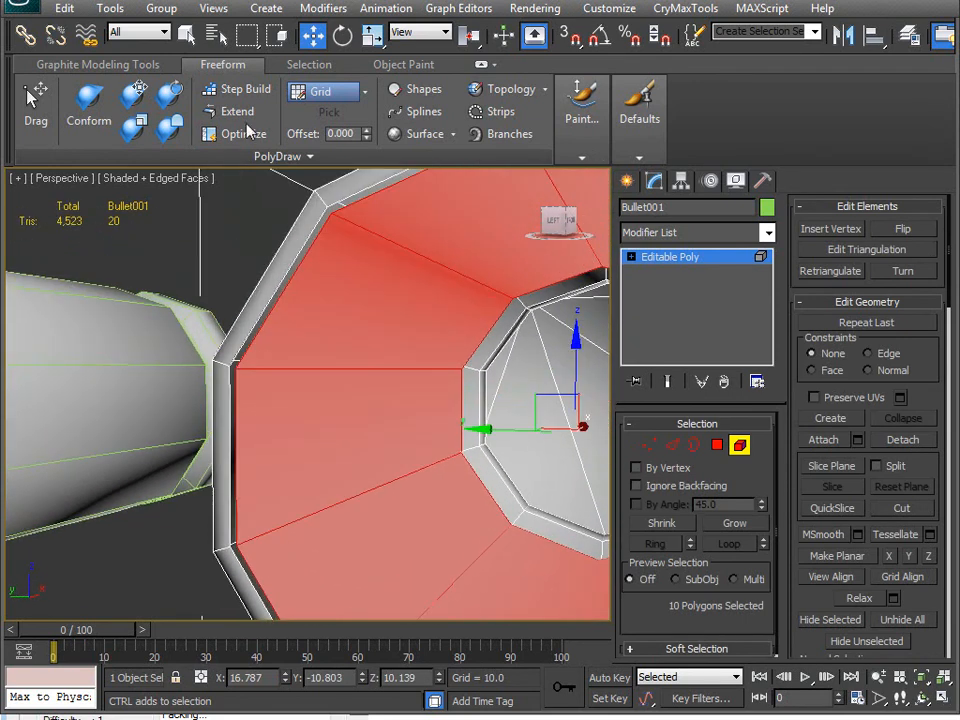
pyautogui.click(247, 136)
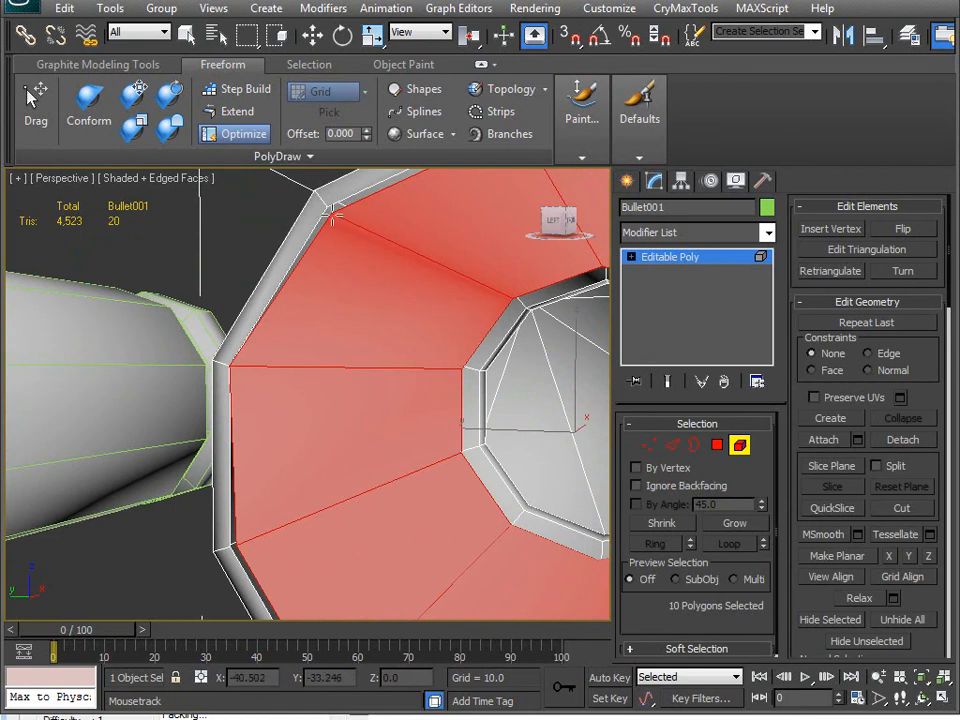
pyautogui.moveTo(323, 373); pyautogui.dragTo(319, 312, button='middle')
pyautogui.moveTo(230, 376); pyautogui.dragTo(201, 385)
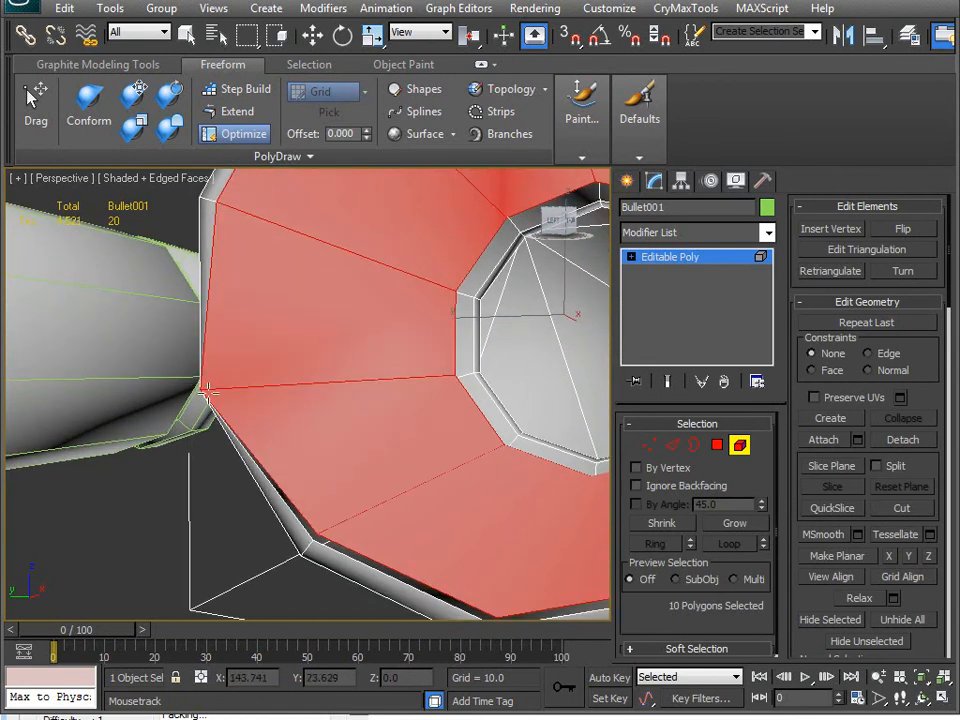
pyautogui.hotkey('ctrl', 'z')
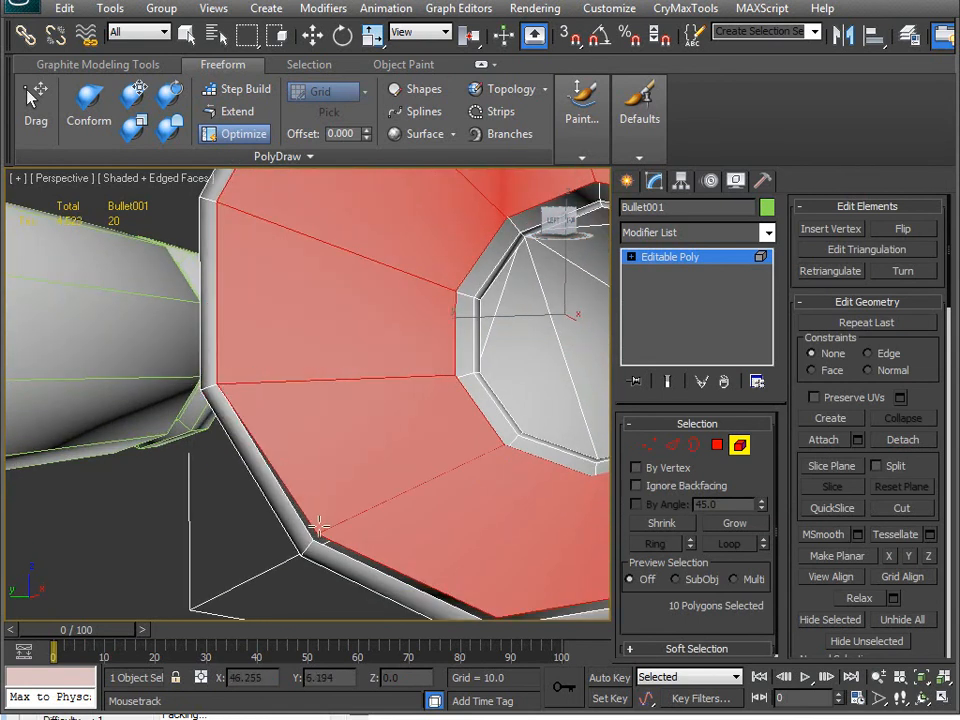
pyautogui.keyDown('alt'); pyautogui.moveTo(310, 540); pyautogui.dragTo(345, 465, button='middle'); pyautogui.keyUp('alt')
pyautogui.moveTo(345, 465)
pyautogui.mouseDown(button='middle')
pyautogui.moveTo(362, 469)
pyautogui.moveTo(355, 452)
pyautogui.mouseUp(button='middle')
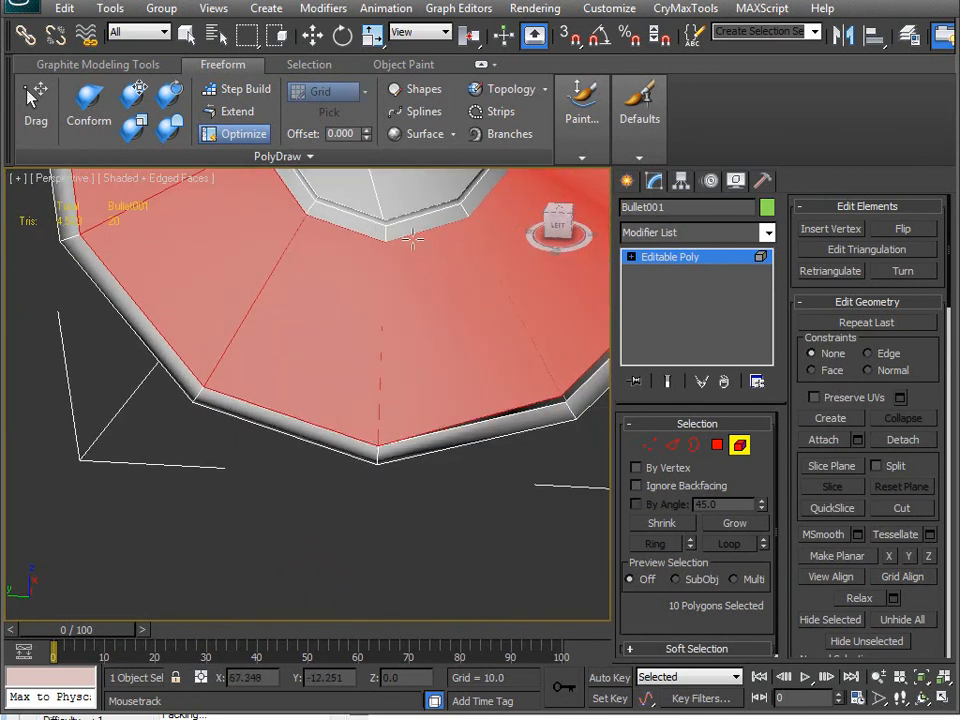
pyautogui.keyDown('alt'); pyautogui.moveTo(425, 297); pyautogui.dragTo(286, 350, button='middle'); pyautogui.keyUp('alt')
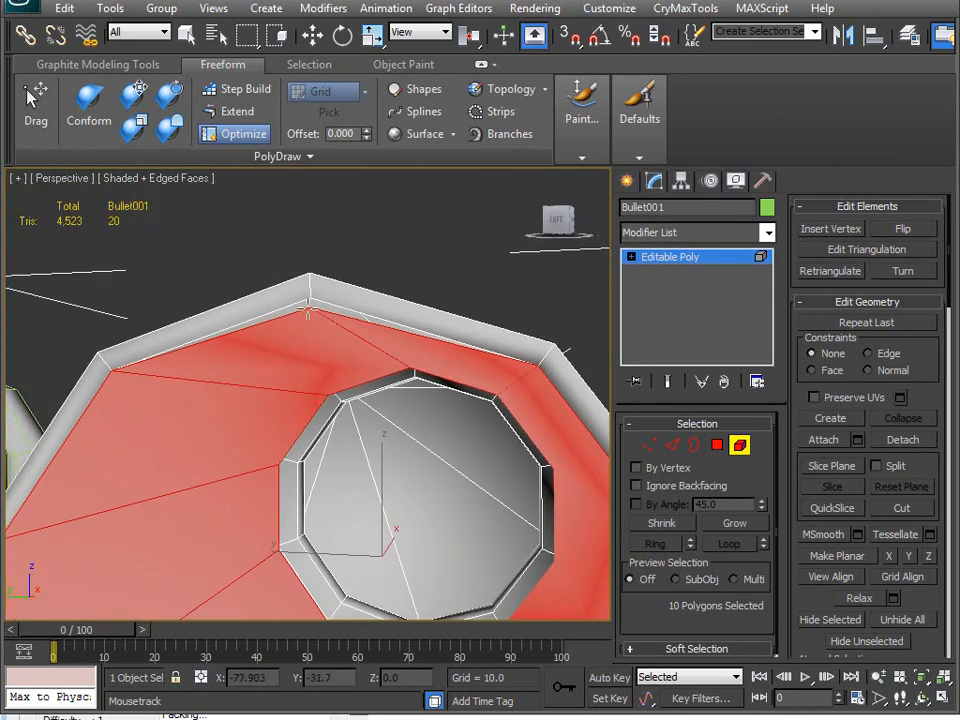
pyautogui.moveTo(277, 393); pyautogui.dragTo(285, 328, button='middle')
pyautogui.scroll(-4, 285, 328)
pyautogui.keyDown('alt'); pyautogui.moveTo(305, 377); pyautogui.dragTo(257, 429, button='middle'); pyautogui.keyUp('alt')
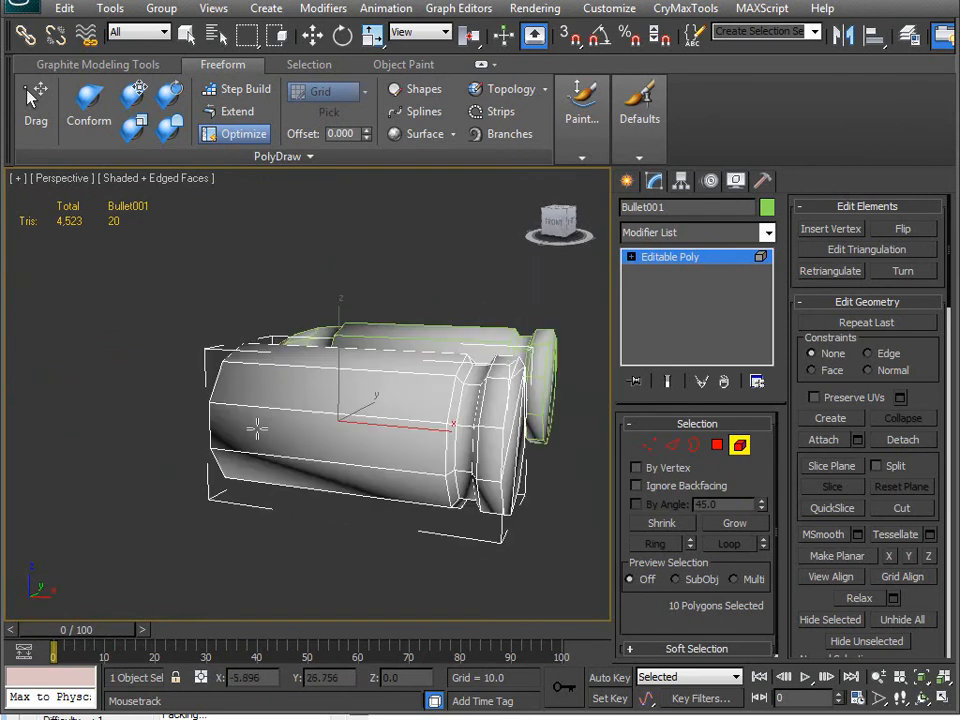
# Select the five polygons of the casing's base and clone them as an element about 1.8 units inward along negative X.
pyautogui.click(717, 446)
pyautogui.keyDown('alt'); pyautogui.moveTo(480, 440); pyautogui.dragTo(414, 432, button='middle'); pyautogui.keyUp('alt')
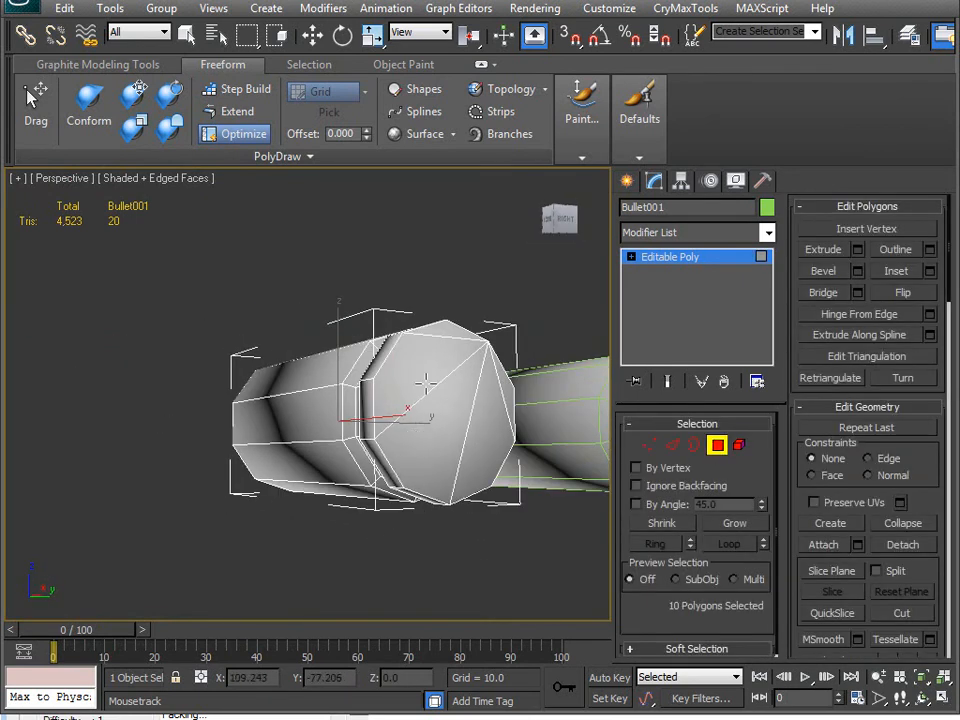
pyautogui.press('w')
pyautogui.click(435, 344)
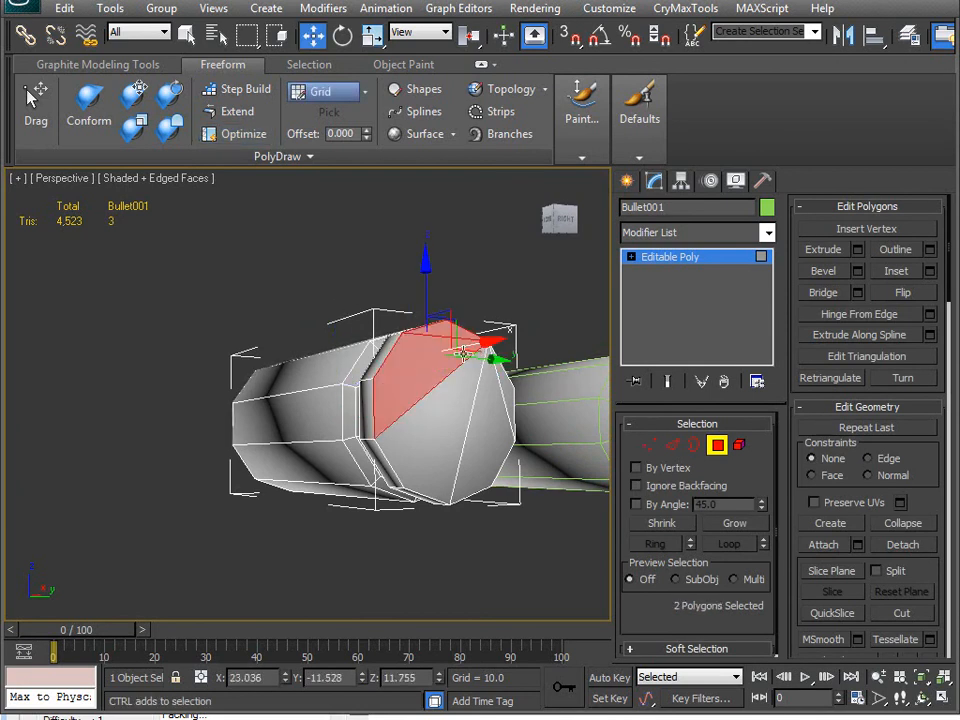
pyautogui.keyDown('ctrl'); pyautogui.click(510, 393); pyautogui.keyUp('ctrl')
pyautogui.keyDown('ctrl'); pyautogui.click(478, 450); pyautogui.keyUp('ctrl')
pyautogui.keyDown('ctrl'); pyautogui.click(406, 423); pyautogui.keyUp('ctrl')
pyautogui.keyDown('alt'); pyautogui.moveTo(253, 463); pyautogui.dragTo(503, 404, button='middle'); pyautogui.keyUp('alt')
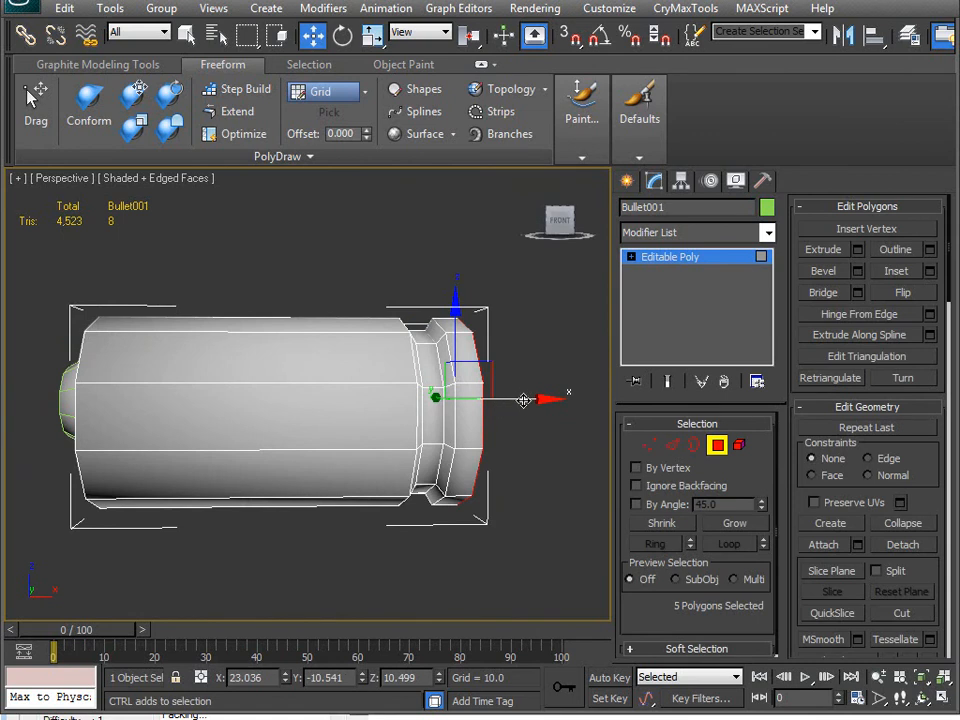
pyautogui.keyDown('shift'); pyautogui.moveTo(461, 408); pyautogui.dragTo(470, 460); pyautogui.keyUp('shift')
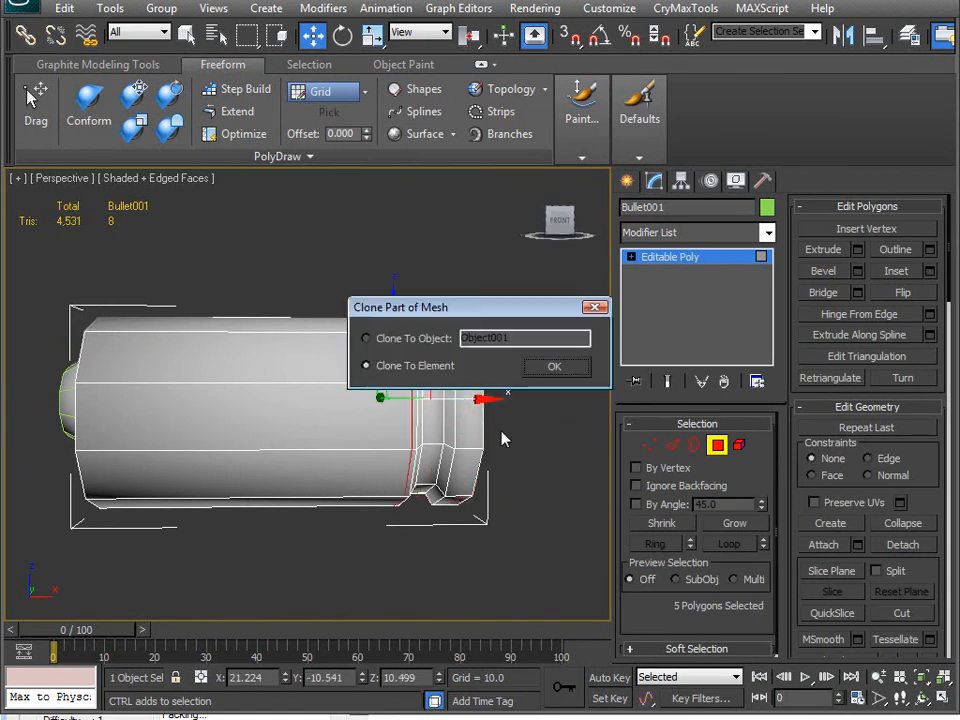
pyautogui.click(556, 367)
# Flip the cloned base cap's normals with a Normal modifier and switch the view to wireframe.
pyautogui.click(768, 232)
pyautogui.moveTo(769, 262); pyautogui.dragTo(776, 686)
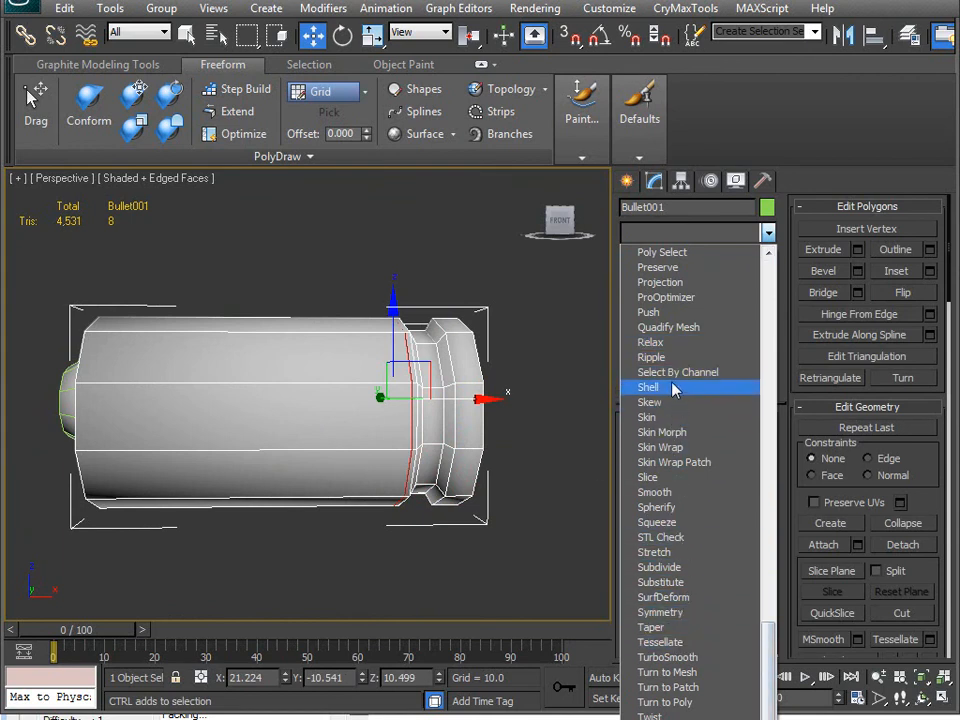
pyautogui.scroll(3, 657, 297)
pyautogui.click(655, 283)
pyautogui.moveTo(229, 467)
pyautogui.keyDown('alt'); pyautogui.mouseDown(button='middle')
pyautogui.moveTo(381, 456)
pyautogui.moveTo(298, 457)
pyautogui.moveTo(268, 480)
pyautogui.moveTo(274, 487)
pyautogui.moveTo(289, 429)
pyautogui.moveTo(317, 437)
pyautogui.moveTo(274, 403)
pyautogui.moveTo(272, 444)
pyautogui.moveTo(234, 514)
pyautogui.moveTo(246, 508)
pyautogui.moveTo(290, 410)
pyautogui.mouseUp(button='middle'); pyautogui.keyUp('alt')
pyautogui.scroll(5, 298, 457)
pyautogui.scroll(-6, 304, 473)
pyautogui.press('F3')
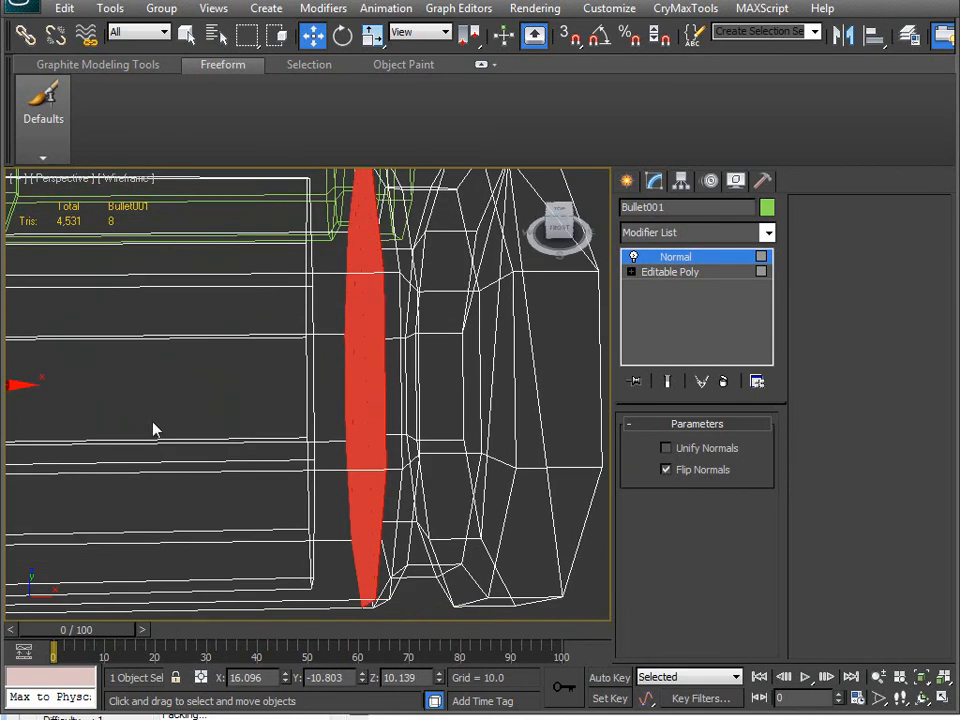
# Shift Bullet001 about 0.34 units along negative X.
pyautogui.moveTo(121, 420); pyautogui.dragTo(234, 409, button='middle')
pyautogui.scroll(-3, 234, 409)
pyautogui.moveTo(151, 384); pyautogui.dragTo(131, 389)
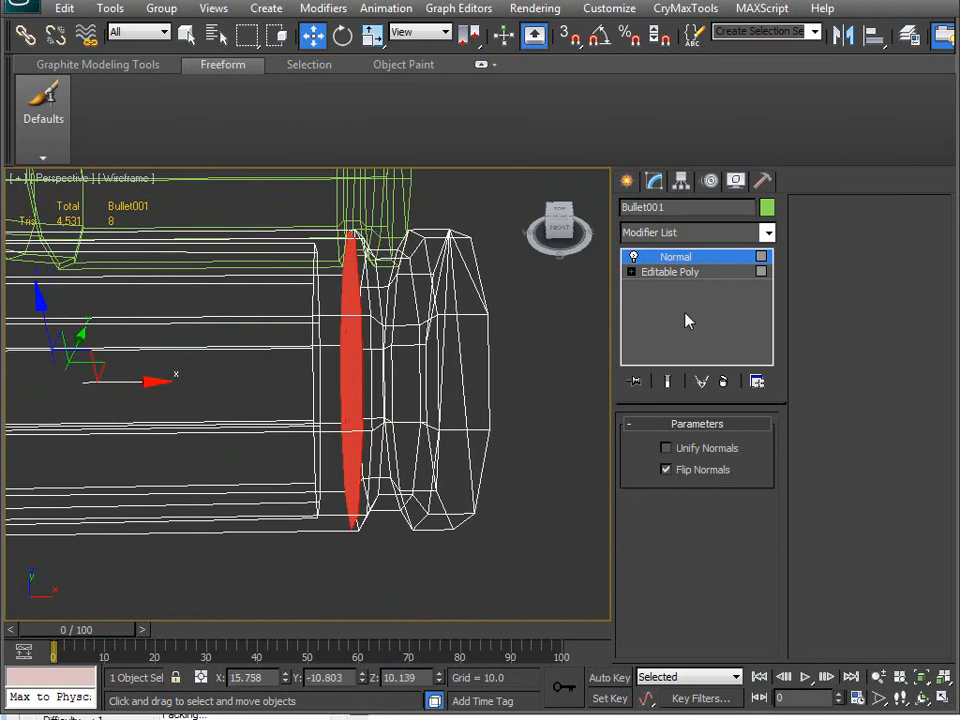
# Collapse the Normal modifier and move the inner base cap about 0.63 units along negative X to the inner wall's rear end.
pyautogui.hotkey('ctrl', 'z')
pyautogui.press('4')
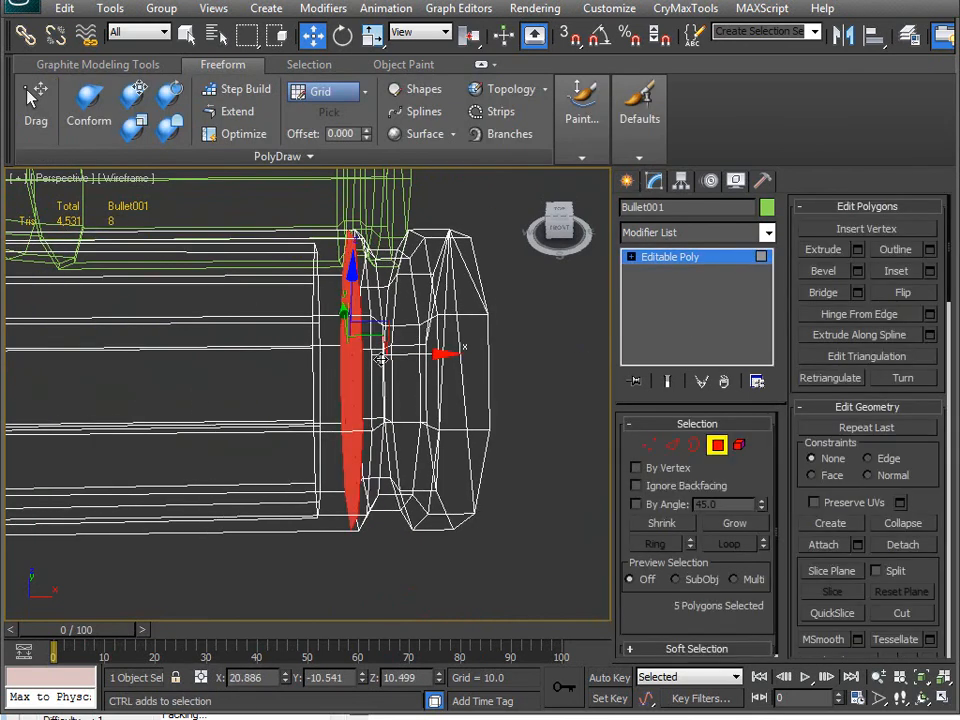
pyautogui.moveTo(433, 353); pyautogui.dragTo(405, 359)
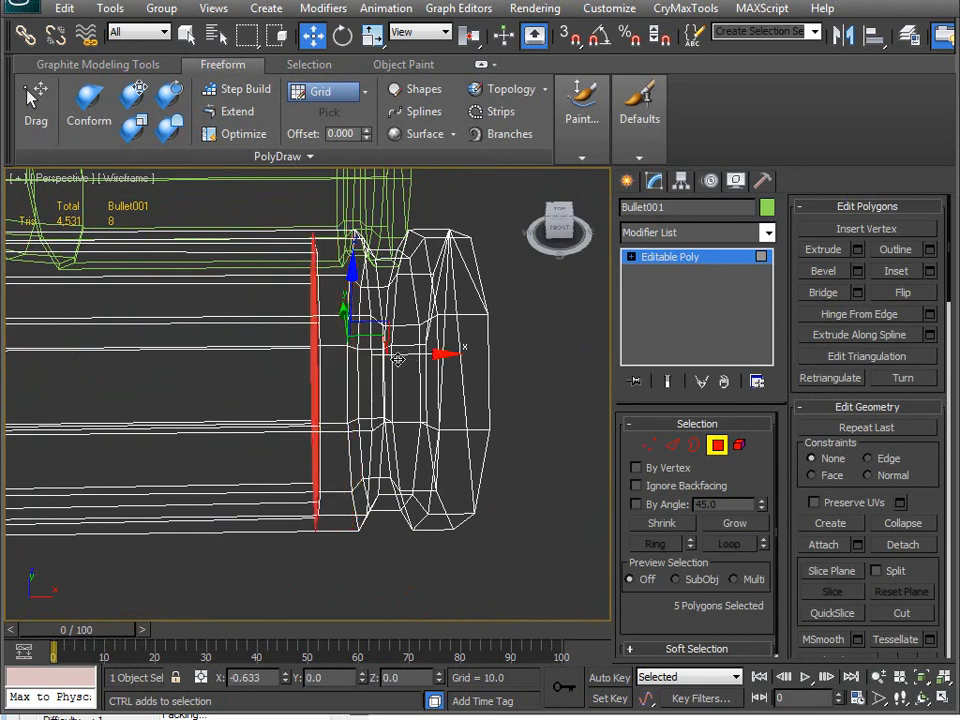
# Use the Optimize tool to weld the inner base cap's first corner vertices to the matching vertices at the inner wall's rear end.
pyautogui.scroll(-2, 399, 361)
pyautogui.keyDown('alt'); pyautogui.moveTo(385, 445); pyautogui.dragTo(215, 460, button='middle'); pyautogui.keyUp('alt')
pyautogui.scroll(3, 362, 458)
pyautogui.moveTo(234, 405); pyautogui.dragTo(291, 425, button='middle')
pyautogui.click(244, 134)
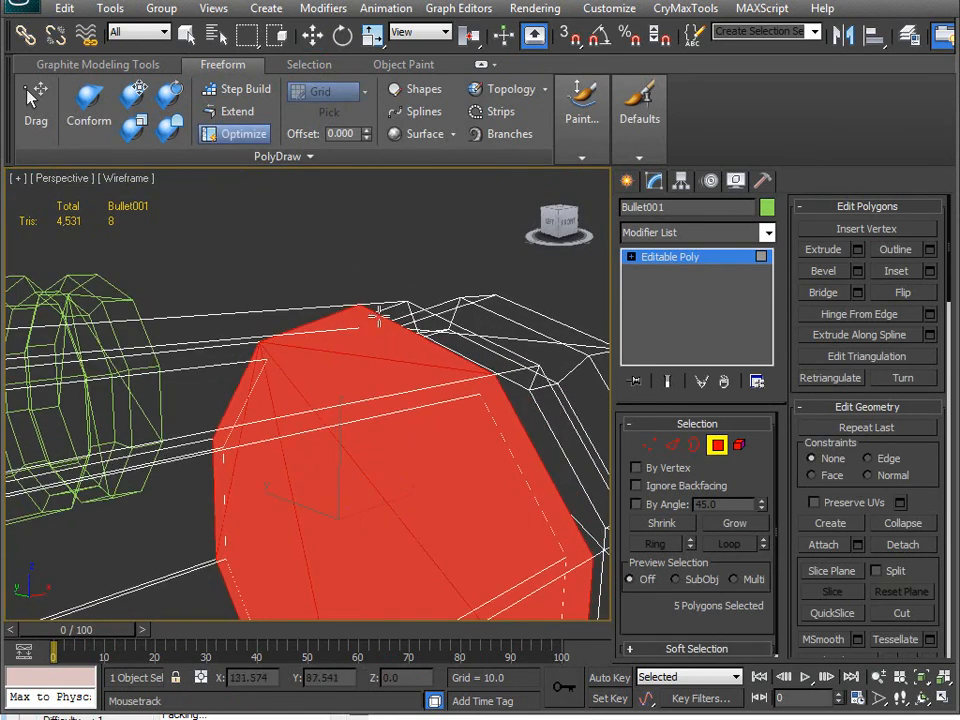
pyautogui.keyDown('alt'); pyautogui.moveTo(261, 343); pyautogui.dragTo(330, 400, button='middle'); pyautogui.keyUp('alt')
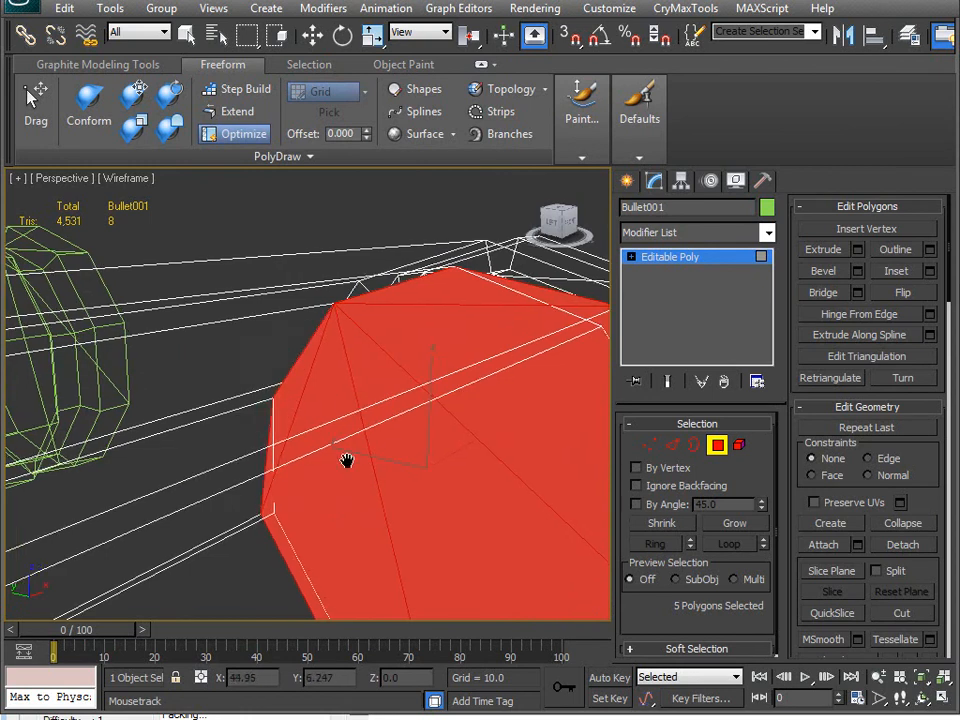
pyautogui.keyDown('alt'); pyautogui.moveTo(299, 451); pyautogui.dragTo(303, 437, button='middle'); pyautogui.keyUp('alt')
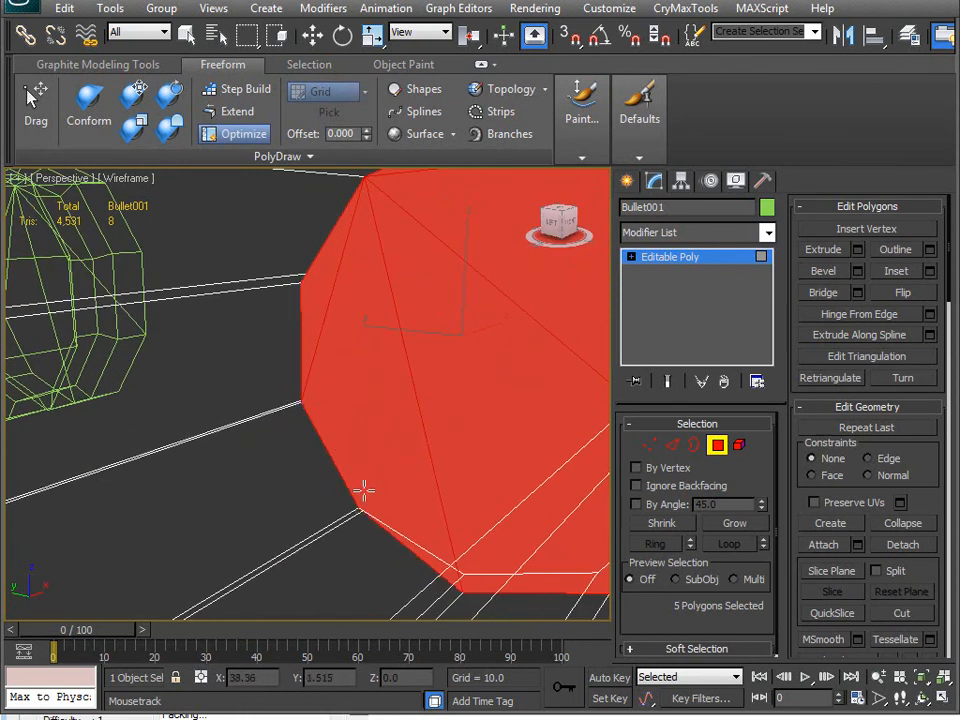
pyautogui.keyDown('alt'); pyautogui.moveTo(357, 505); pyautogui.dragTo(322, 486, button='middle'); pyautogui.keyUp('alt')
# Continue around the inner base cap, welding the corners on its far side to the inner wall's end vertices with Optimize.
pyautogui.keyDown('alt'); pyautogui.moveTo(531, 509); pyautogui.dragTo(413, 548, button='middle'); pyautogui.keyUp('alt')
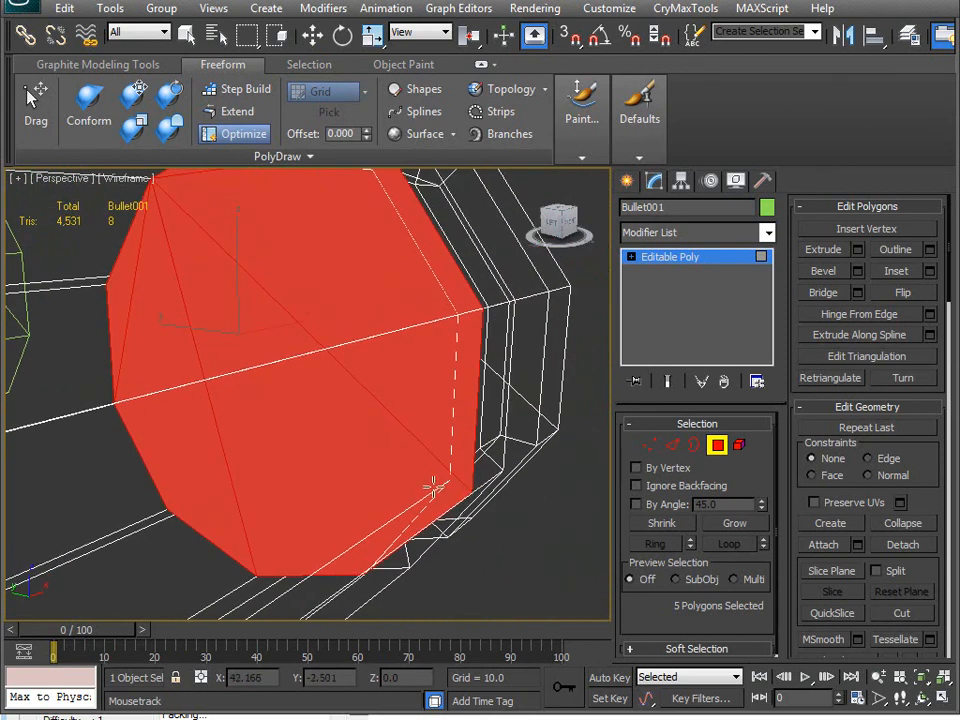
pyautogui.keyDown('alt'); pyautogui.moveTo(352, 370); pyautogui.dragTo(429, 528, button='middle'); pyautogui.keyUp('alt')
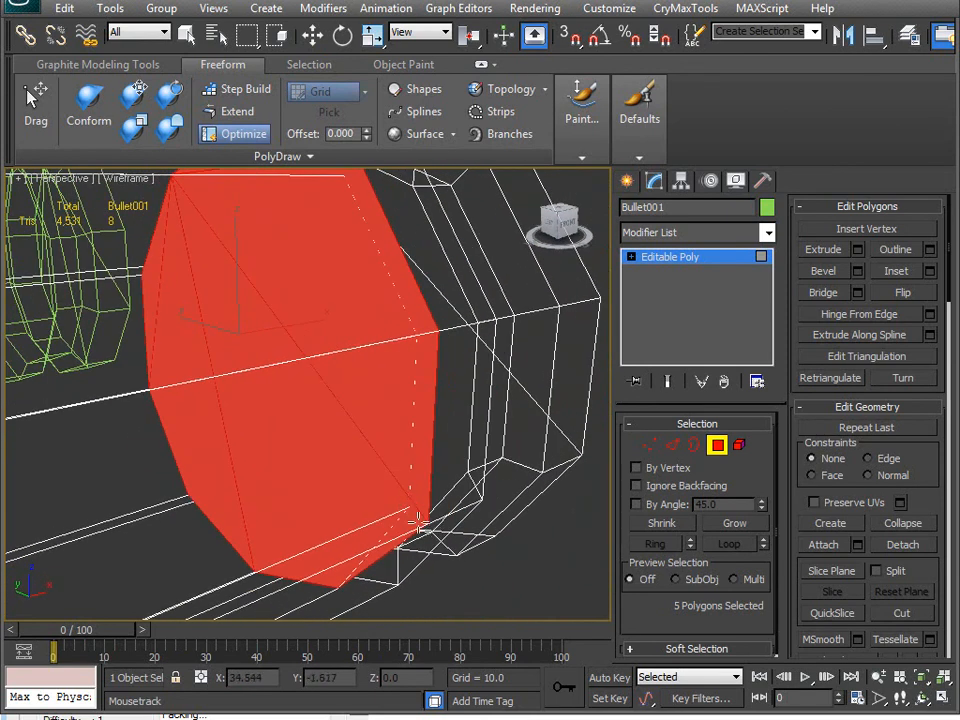
pyautogui.keyDown('alt'); pyautogui.moveTo(396, 347); pyautogui.dragTo(473, 436, button='middle'); pyautogui.keyUp('alt')
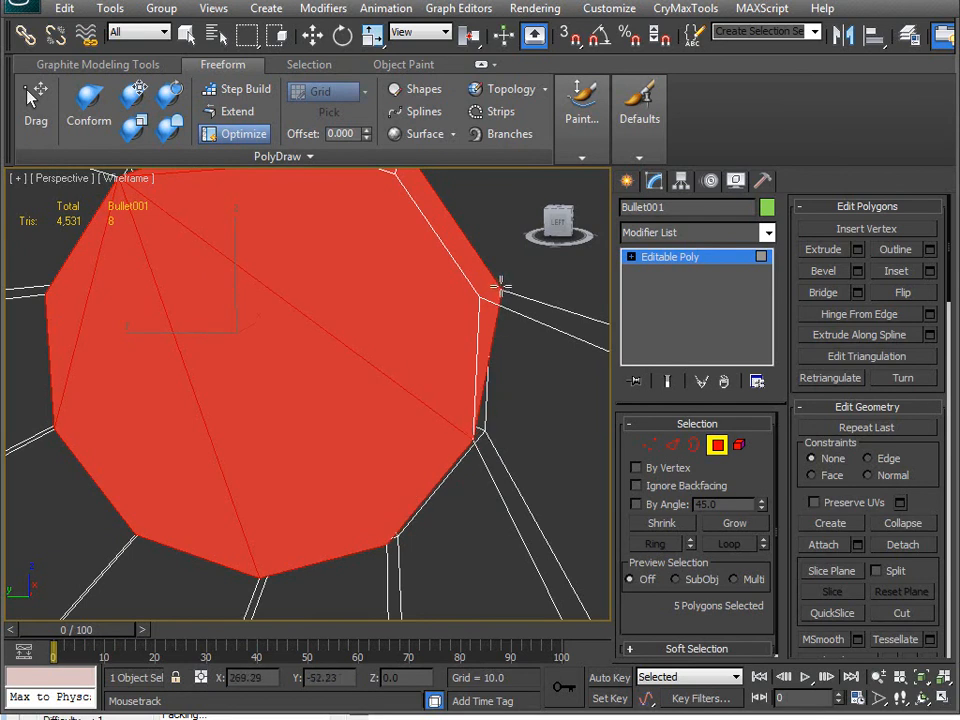
pyautogui.moveTo(462, 320); pyautogui.dragTo(379, 502, button='middle')
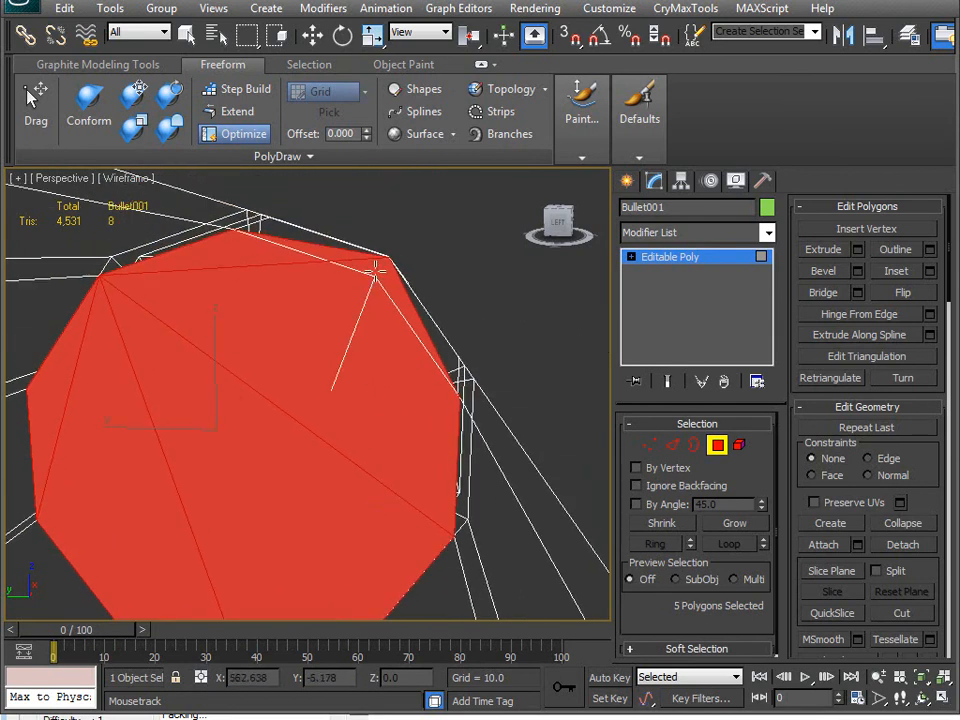
pyautogui.keyDown('alt'); pyautogui.moveTo(370, 284); pyautogui.dragTo(318, 307, button='middle'); pyautogui.keyUp('alt')
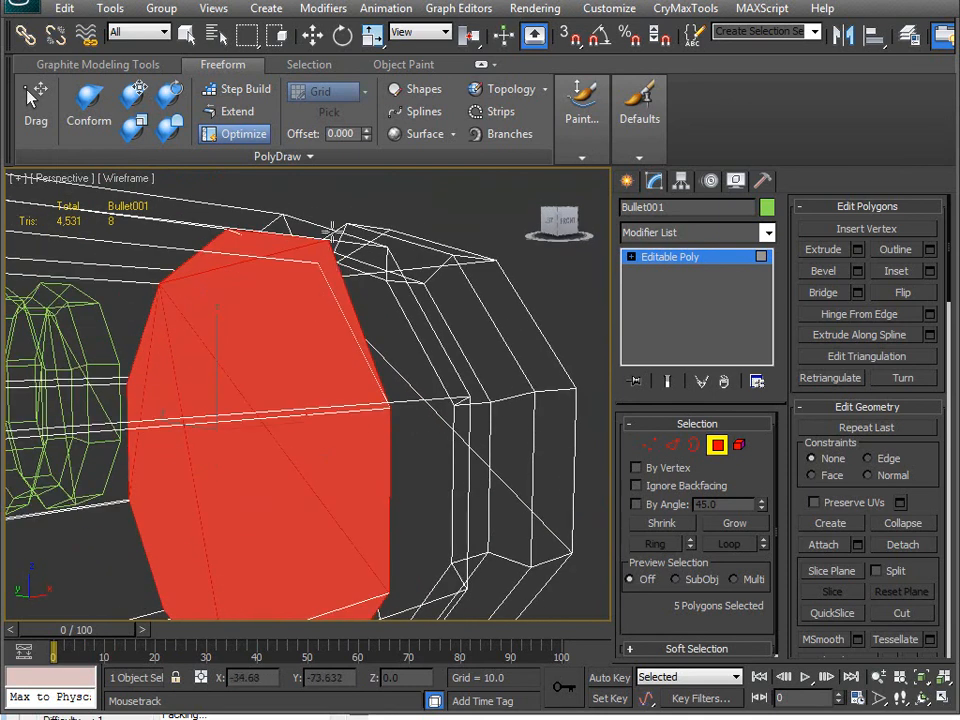
pyautogui.keyDown('alt'); pyautogui.moveTo(318, 260); pyautogui.dragTo(337, 337, button='middle'); pyautogui.keyUp('alt')
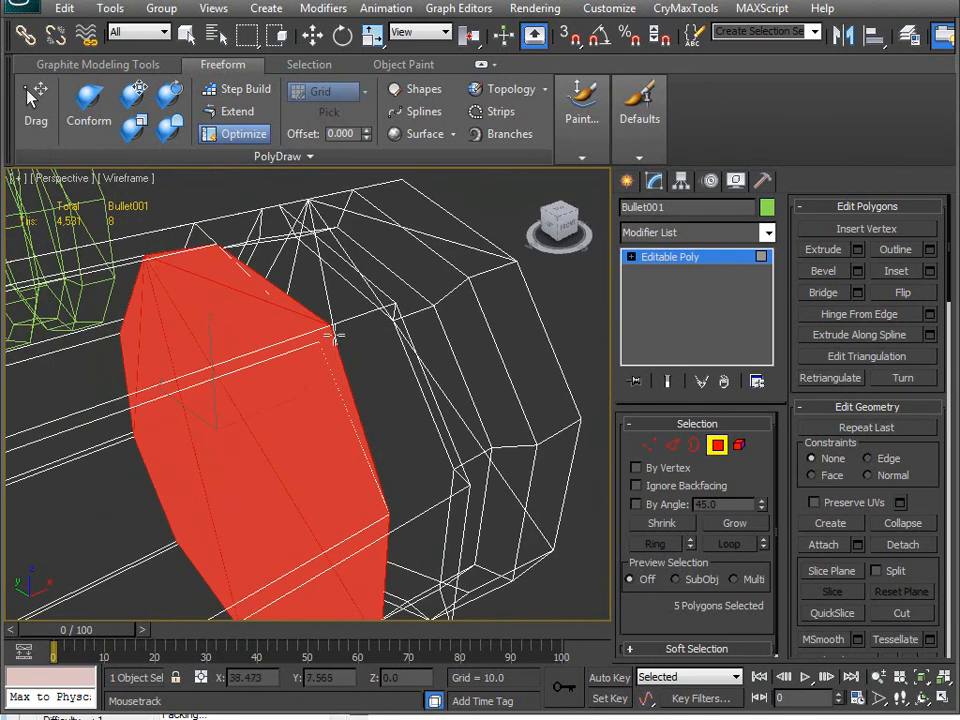
pyautogui.keyDown('alt'); pyautogui.moveTo(292, 379); pyautogui.dragTo(363, 297, button='middle'); pyautogui.keyUp('alt')
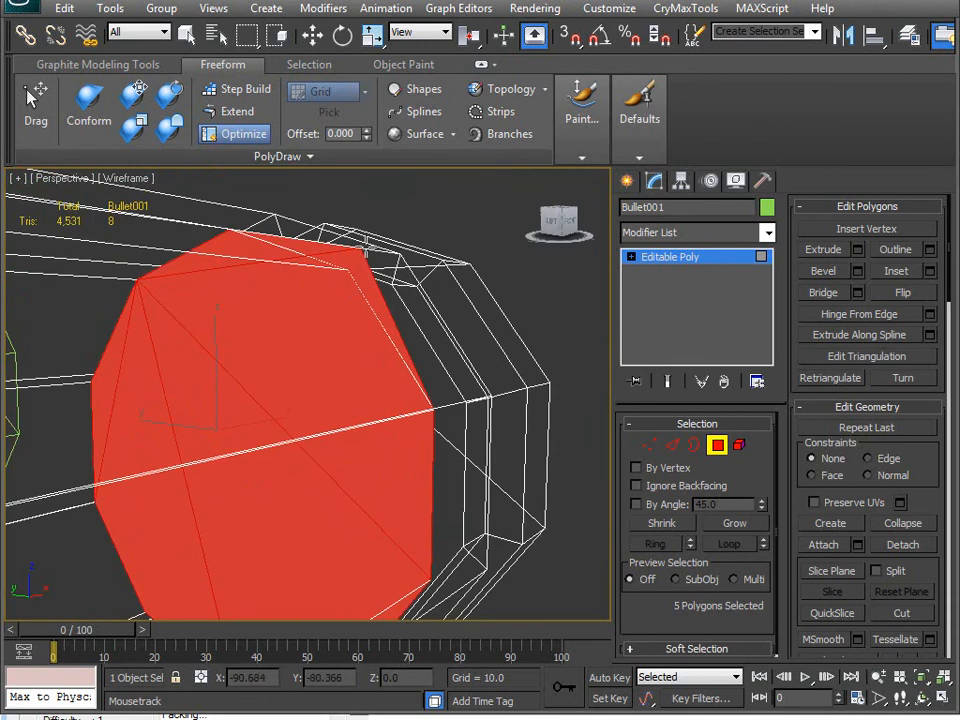
# Use Target Weld to join the inner base cap's last loose corner with the neighbouring inner wall vertex.
pyautogui.press('w')
pyautogui.press('1')
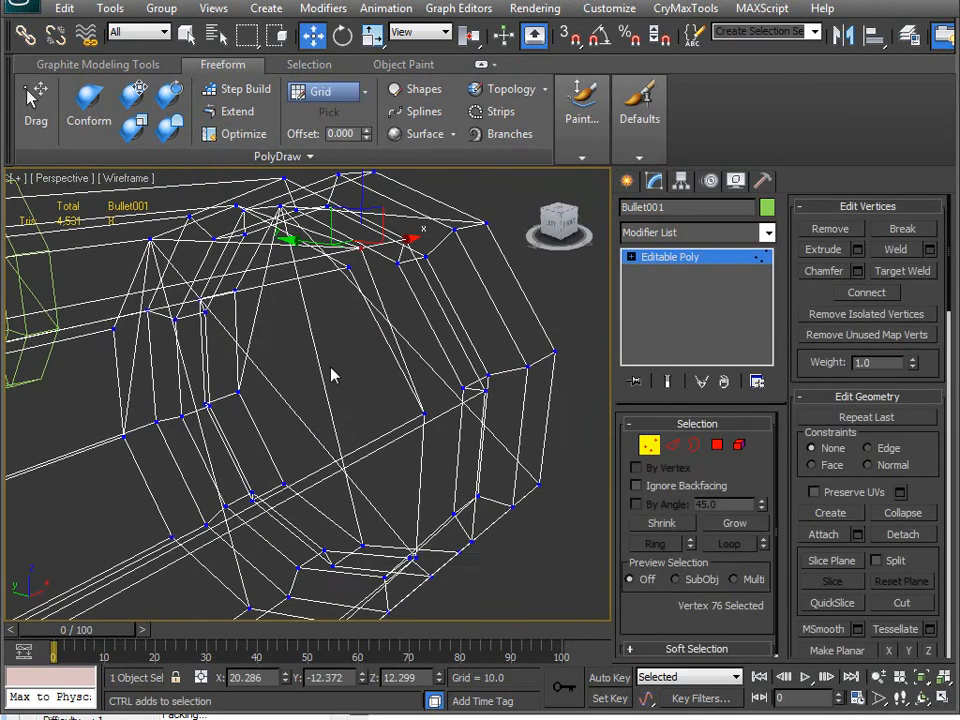
pyautogui.moveTo(334, 370); pyautogui.dragTo(354, 396, button='middle')
pyautogui.scroll(2, 354, 396)
pyautogui.scroll(-1, 354, 396)
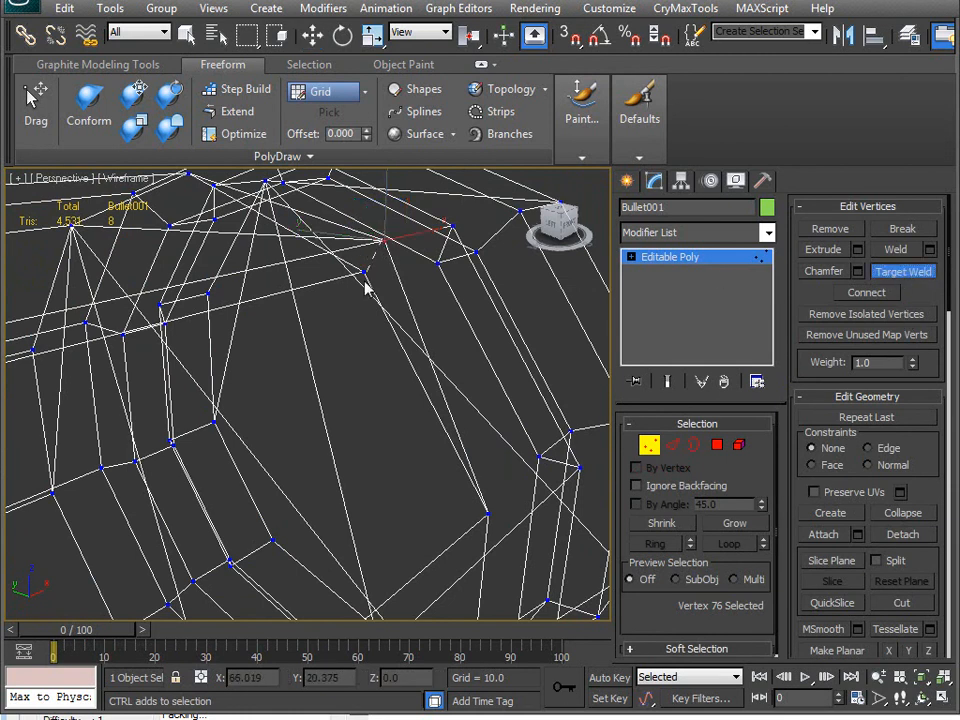
# Switch the view to shaded with edged faces and inspect the casing's base, open end and inner walls.
pyautogui.keyDown('alt'); pyautogui.moveTo(222, 442); pyautogui.dragTo(330, 410, button='middle'); pyautogui.keyUp('alt')
pyautogui.moveTo(330, 410)
pyautogui.mouseDown(button='middle')
pyautogui.moveTo(407, 400)
pyautogui.moveTo(375, 377)
pyautogui.mouseUp(button='middle')
pyautogui.press('F3')
pyautogui.scroll(-5, 375, 377)
pyautogui.moveTo(349, 441)
pyautogui.keyDown('alt'); pyautogui.mouseDown(button='middle')
pyautogui.moveTo(274, 461)
pyautogui.moveTo(419, 427)
pyautogui.mouseUp(button='middle'); pyautogui.keyUp('alt')
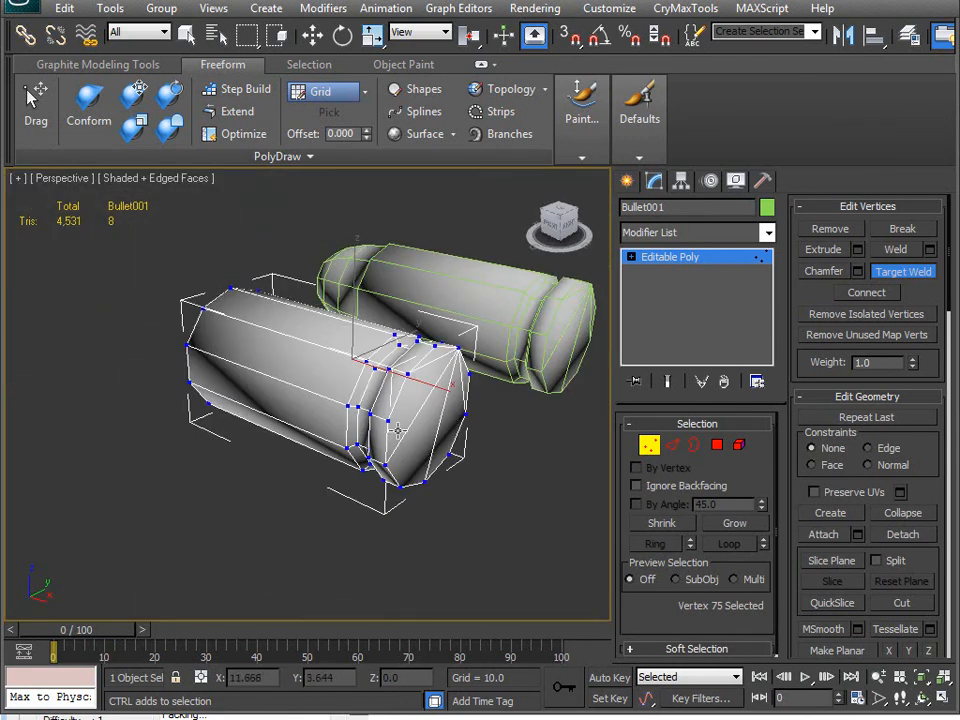
pyautogui.keyDown('alt'); pyautogui.moveTo(466, 400); pyautogui.dragTo(440, 406, button='middle'); pyautogui.keyUp('alt')
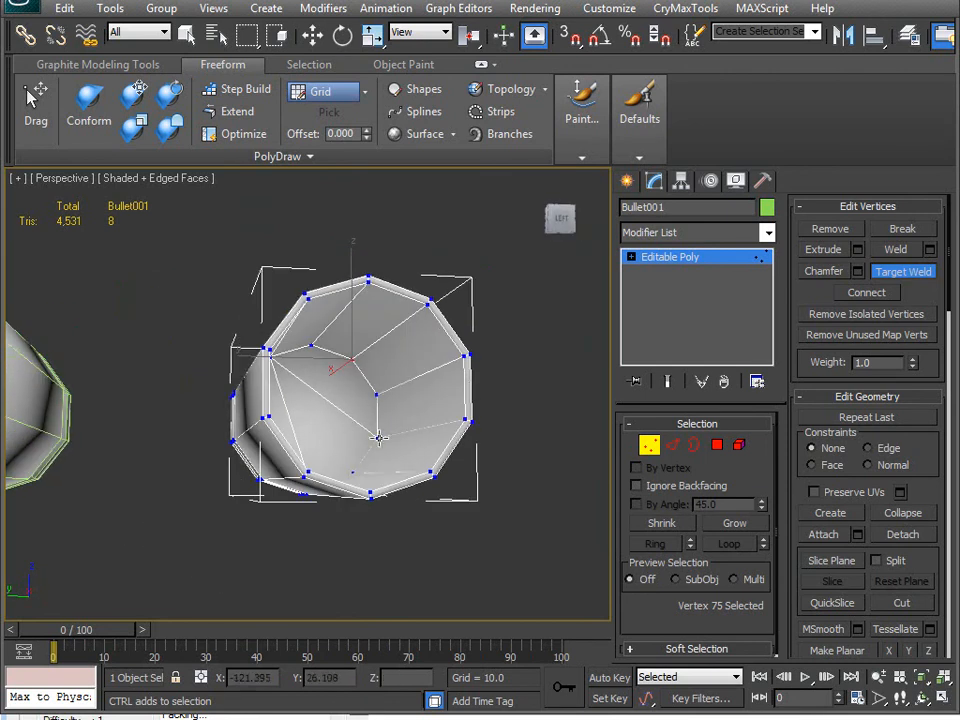
pyautogui.keyDown('alt'); pyautogui.moveTo(328, 327); pyautogui.dragTo(331, 428, button='middle'); pyautogui.keyUp('alt')
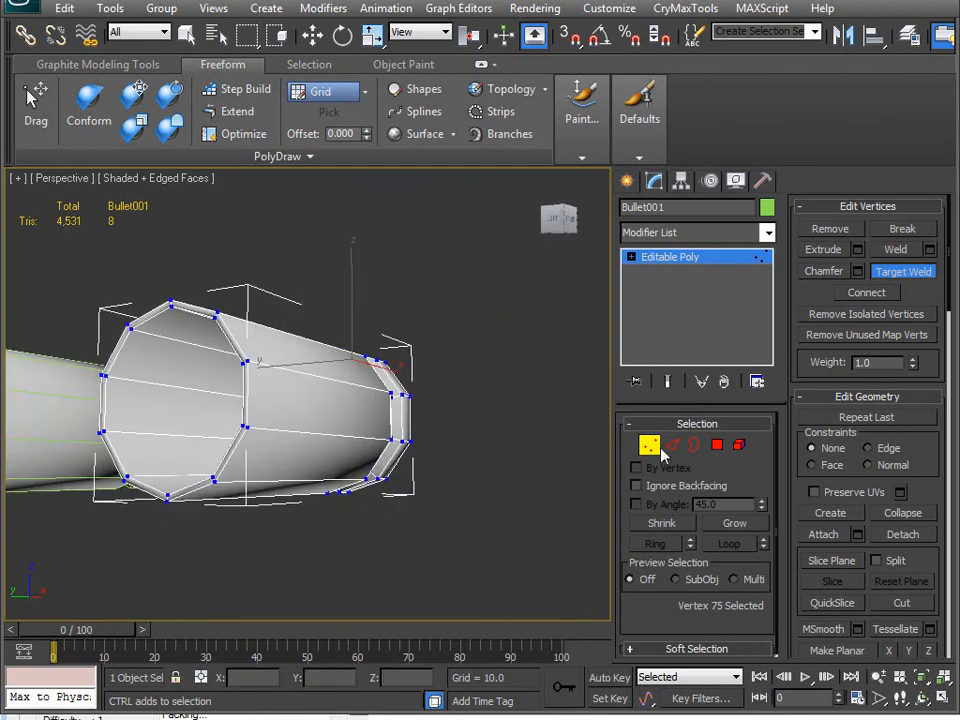
# Examine the casing's complete UV layout with a temporary Unwrap UVW modifier, and remove the modifier again.
pyautogui.click(650, 450)
pyautogui.press('u')
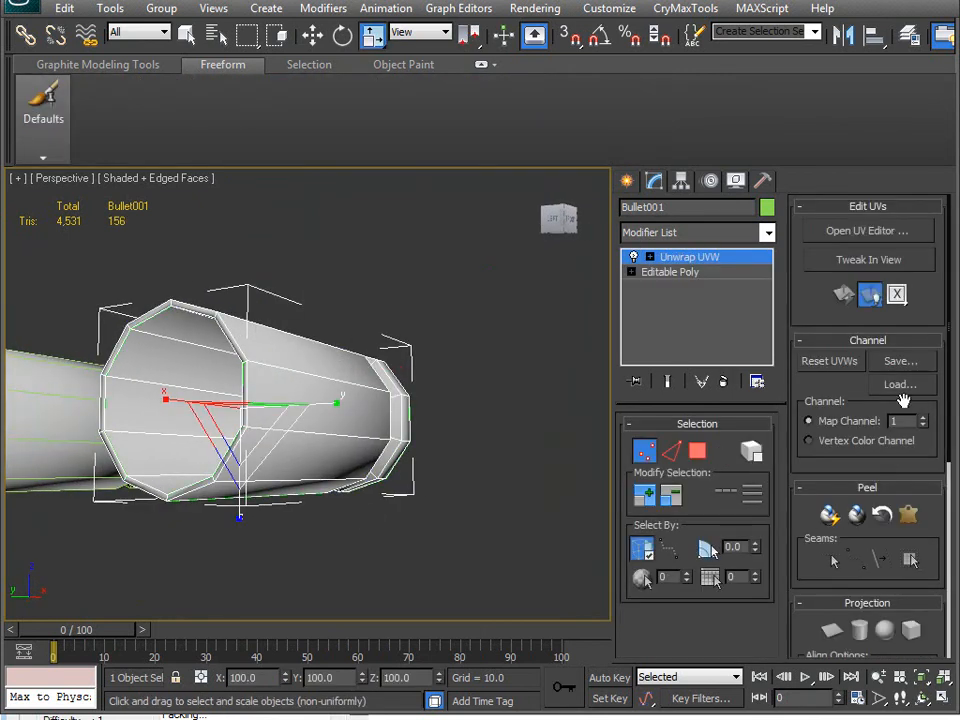
pyautogui.click(868, 232)
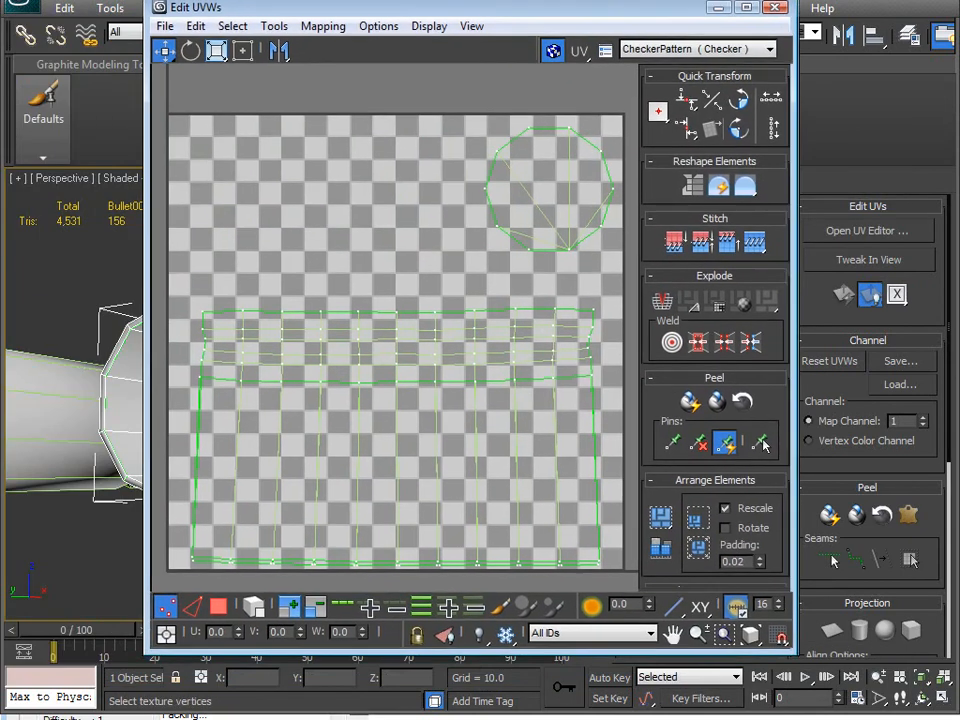
pyautogui.moveTo(452, 281); pyautogui.dragTo(424, 272, button='middle')
pyautogui.scroll(-4, 416, 297)
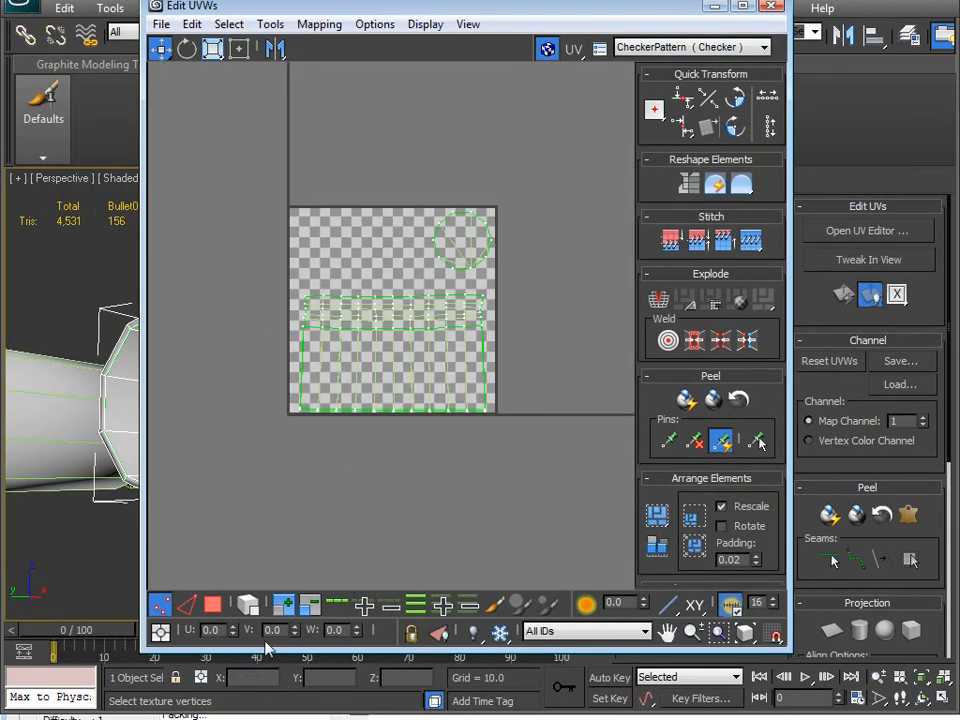
pyautogui.click(214, 605)
pyautogui.moveTo(510, 409); pyautogui.dragTo(518, 416)
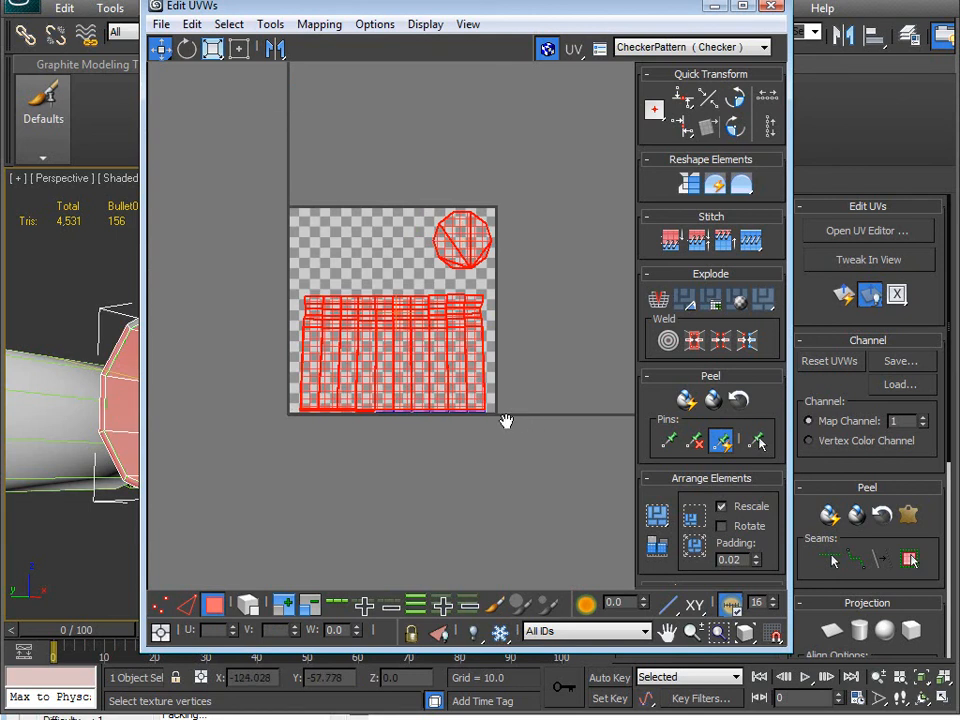
pyautogui.scroll(4, 511, 423)
pyautogui.moveTo(466, 407); pyautogui.dragTo(577, 525, button='middle')
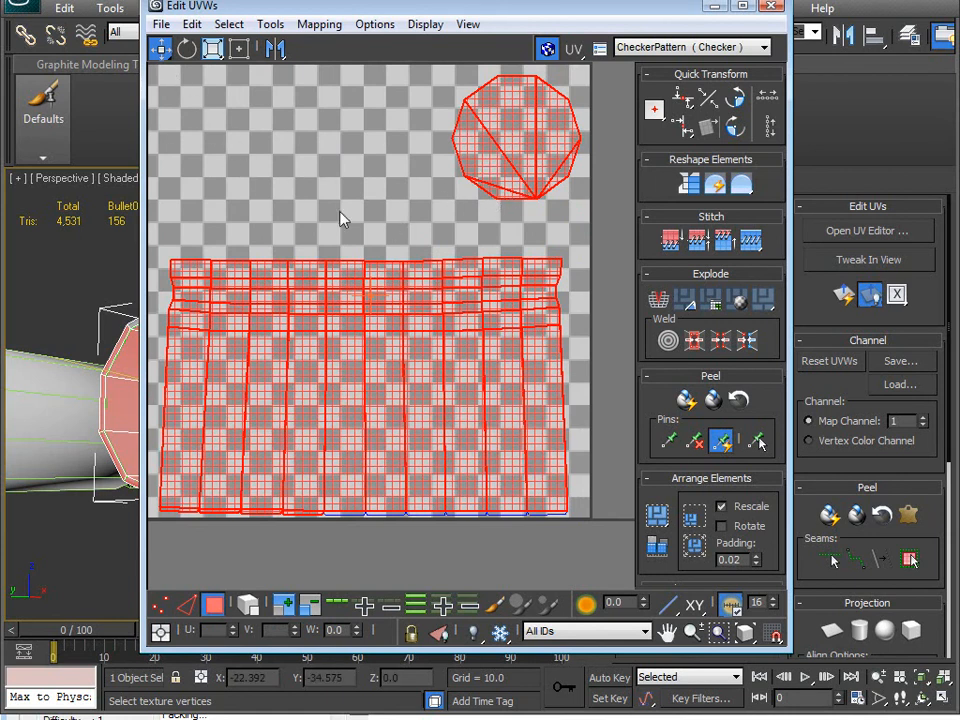
pyautogui.scroll(-4, 272, 176)
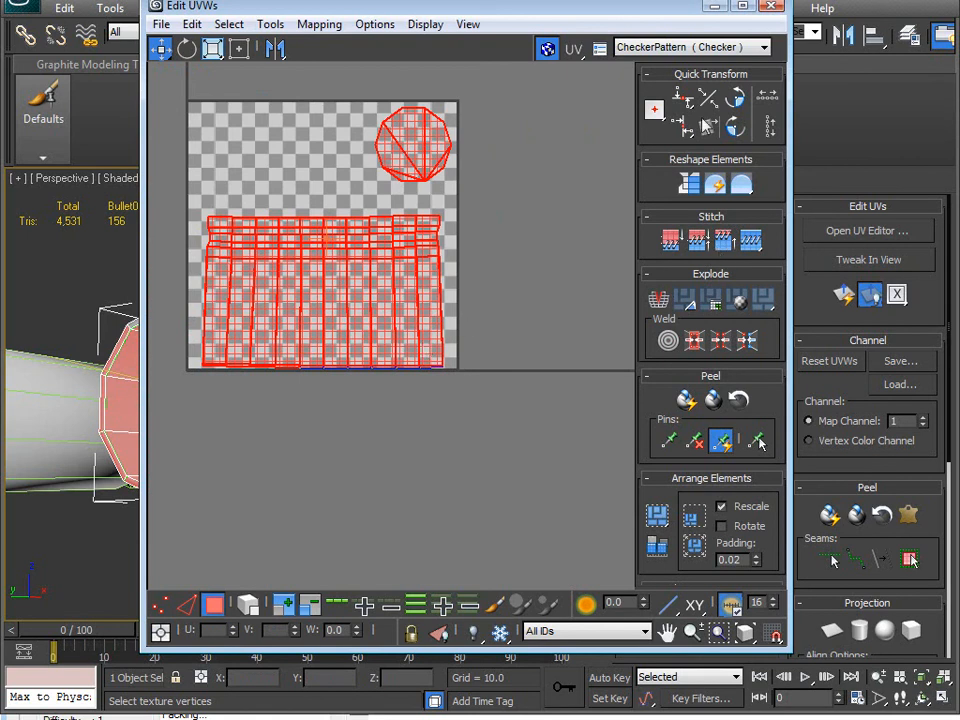
pyautogui.click(771, 6)
pyautogui.moveTo(439, 344); pyautogui.dragTo(582, 298, button='middle')
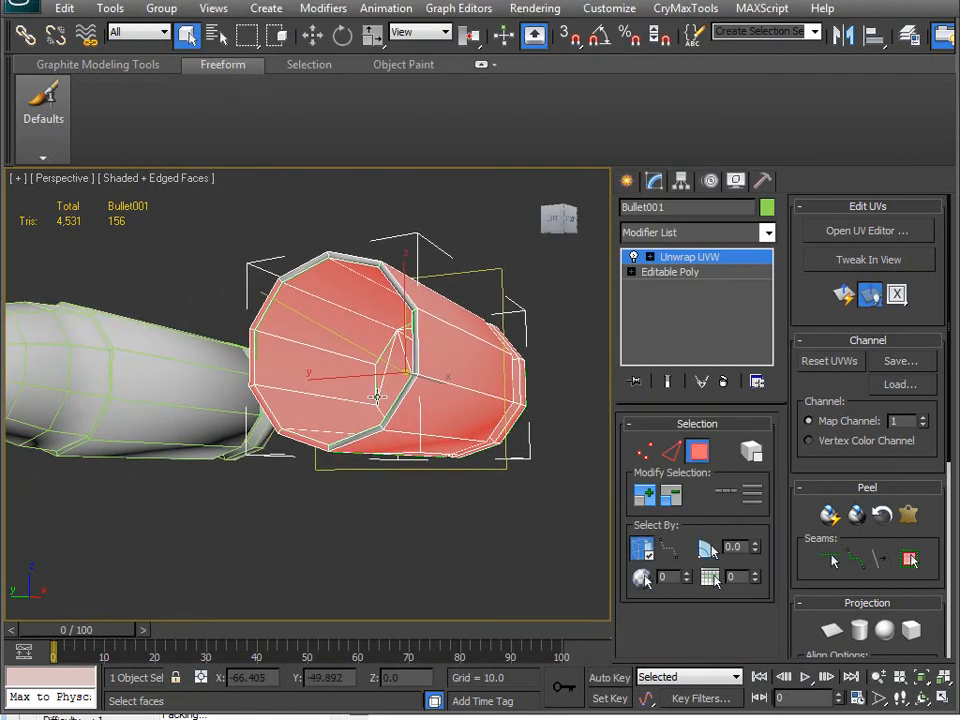
pyautogui.hotkey('ctrl', 'z')
# Unhide all objects and move the casing clear of the pistol's side along negative Y.
pyautogui.keyDown('alt'); pyautogui.moveTo(90, 349); pyautogui.dragTo(300, 396, button='middle'); pyautogui.keyUp('alt')
pyautogui.keyDown('alt'); pyautogui.moveTo(163, 474); pyautogui.dragTo(363, 380, button='middle'); pyautogui.keyUp('alt')
pyautogui.scroll(-5, 363, 380)
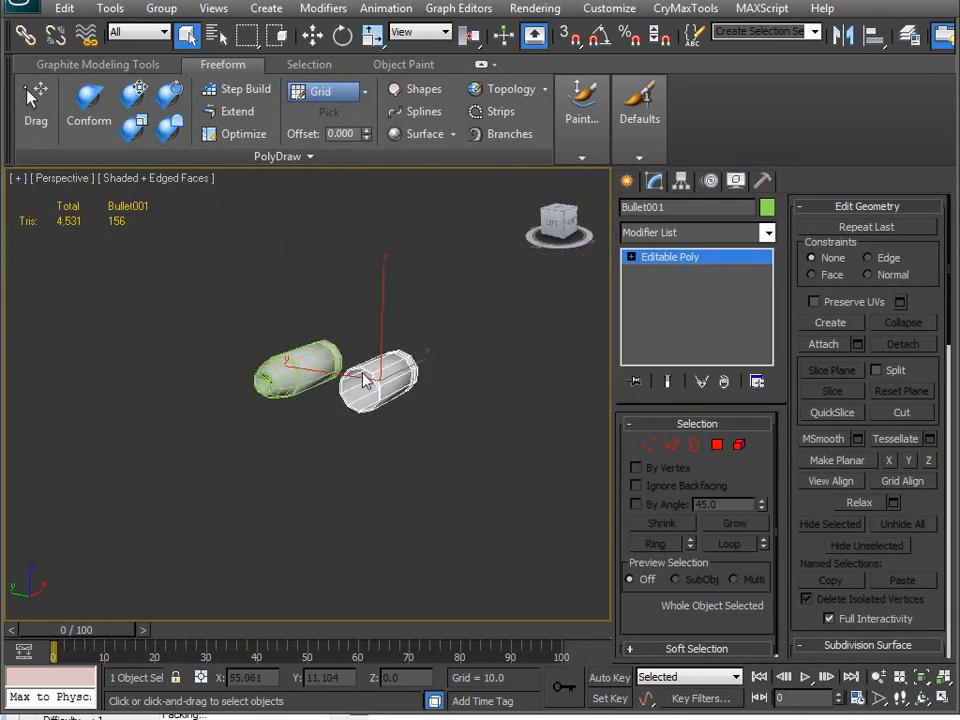
pyautogui.keyDown('alt'); pyautogui.moveTo(360, 441); pyautogui.dragTo(390, 395, button='middle'); pyautogui.keyUp('alt')
pyautogui.rightClick(465, 388)
pyautogui.click(508, 300)
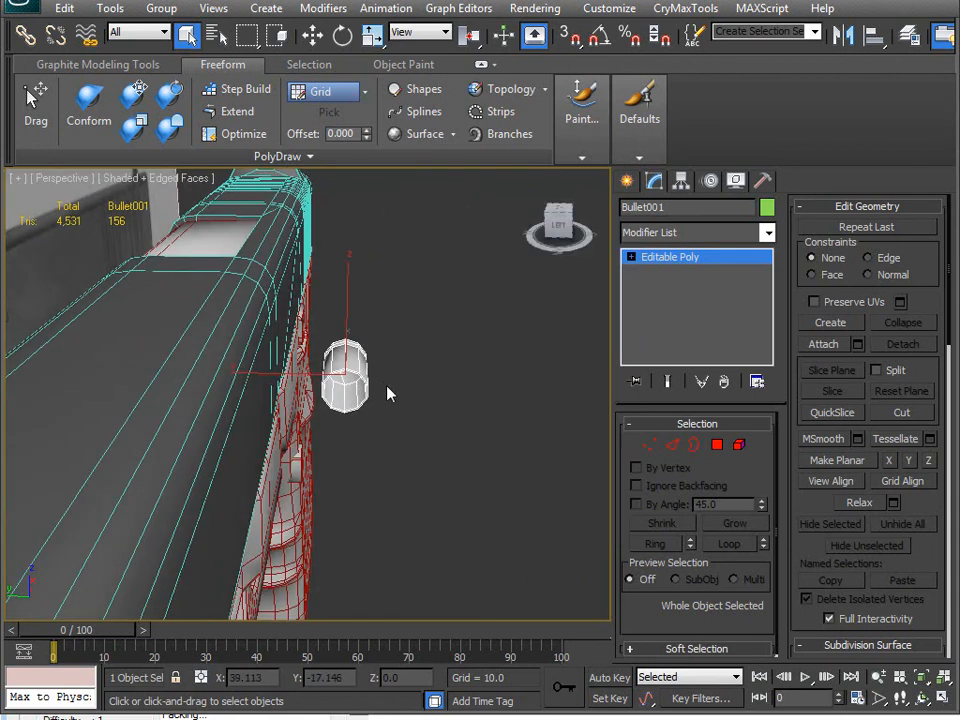
pyautogui.press('w')
pyautogui.moveTo(302, 344); pyautogui.dragTo(521, 416)
pyautogui.moveTo(521, 416); pyautogui.dragTo(425, 338, button='middle')
pyautogui.keyDown('alt'); pyautogui.moveTo(388, 392); pyautogui.dragTo(362, 385, button='middle'); pyautogui.keyUp('alt')
pyautogui.moveTo(176, 391); pyautogui.dragTo(350, 370, button='middle')
pyautogui.scroll(-3, 350, 369)
# Select the five pistol objects without the casing and reference plane, and assign them the dark Blinn material named default.
pyautogui.click(330, 333)
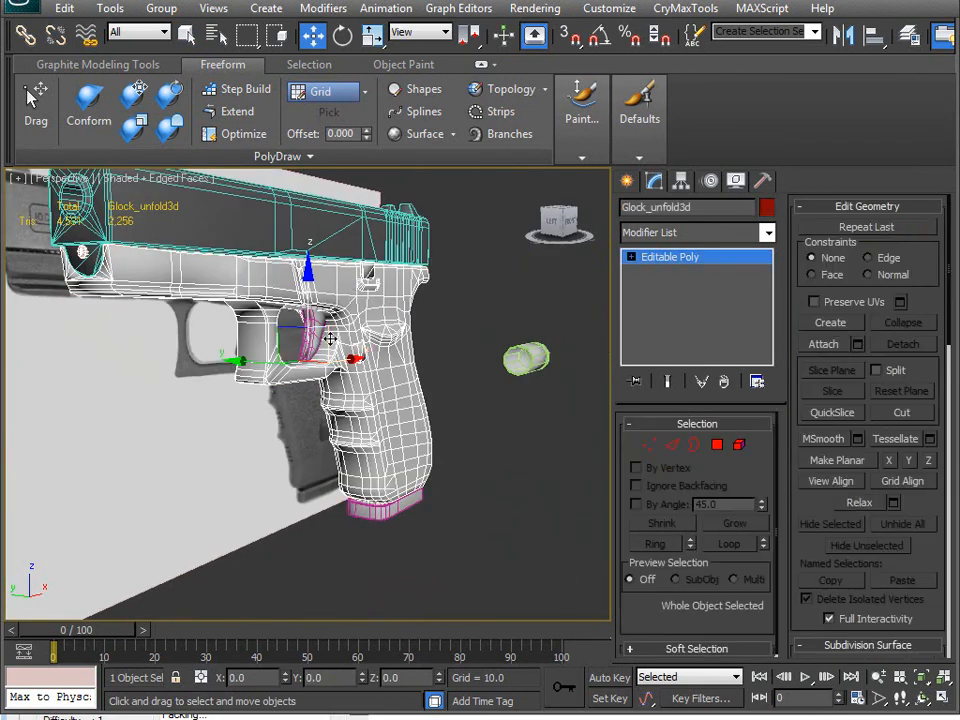
pyautogui.moveTo(386, 334)
pyautogui.keyDown('alt'); pyautogui.mouseDown(button='middle')
pyautogui.moveTo(360, 379)
pyautogui.moveTo(440, 400)
pyautogui.moveTo(403, 450)
pyautogui.moveTo(395, 485)
pyautogui.moveTo(384, 440)
pyautogui.moveTo(418, 432)
pyautogui.moveTo(384, 424)
pyautogui.moveTo(440, 428)
pyautogui.moveTo(311, 429)
pyautogui.moveTo(427, 386)
pyautogui.moveTo(285, 418)
pyautogui.moveTo(390, 418)
pyautogui.moveTo(234, 407)
pyautogui.moveTo(294, 316)
pyautogui.moveTo(412, 376)
pyautogui.moveTo(439, 429)
pyautogui.moveTo(229, 484)
pyautogui.moveTo(206, 453)
pyautogui.moveTo(440, 325)
pyautogui.moveTo(399, 333)
pyautogui.mouseUp(button='middle'); pyautogui.keyUp('alt')
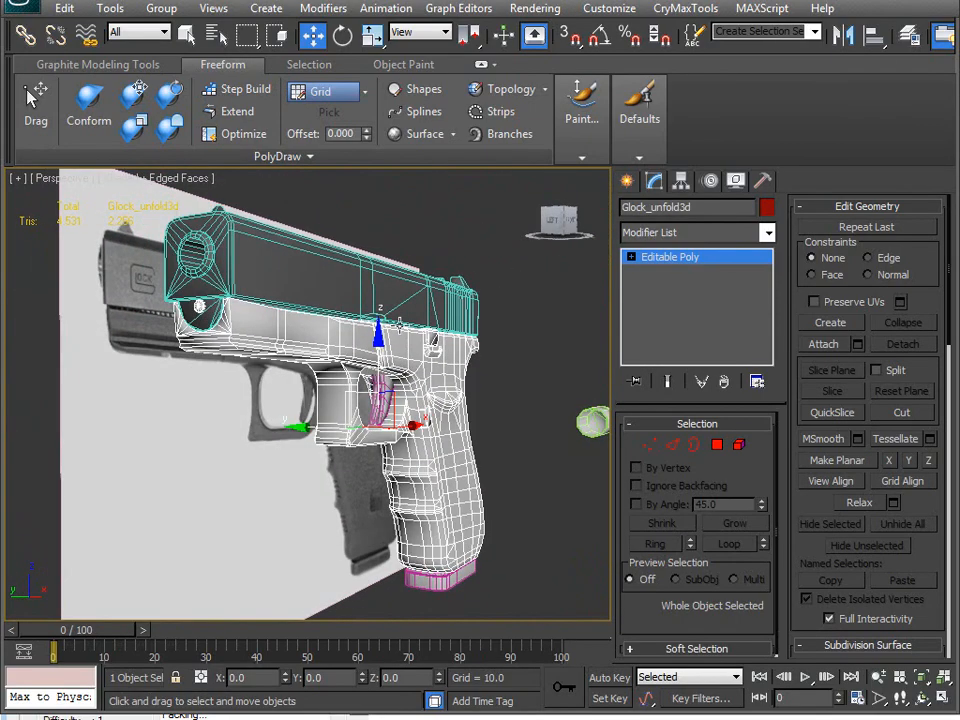
pyautogui.keyDown('ctrl'); pyautogui.click(450, 313); pyautogui.keyUp('ctrl')
pyautogui.keyDown('alt'); pyautogui.moveTo(332, 406); pyautogui.dragTo(366, 418, button='middle'); pyautogui.keyUp('alt')
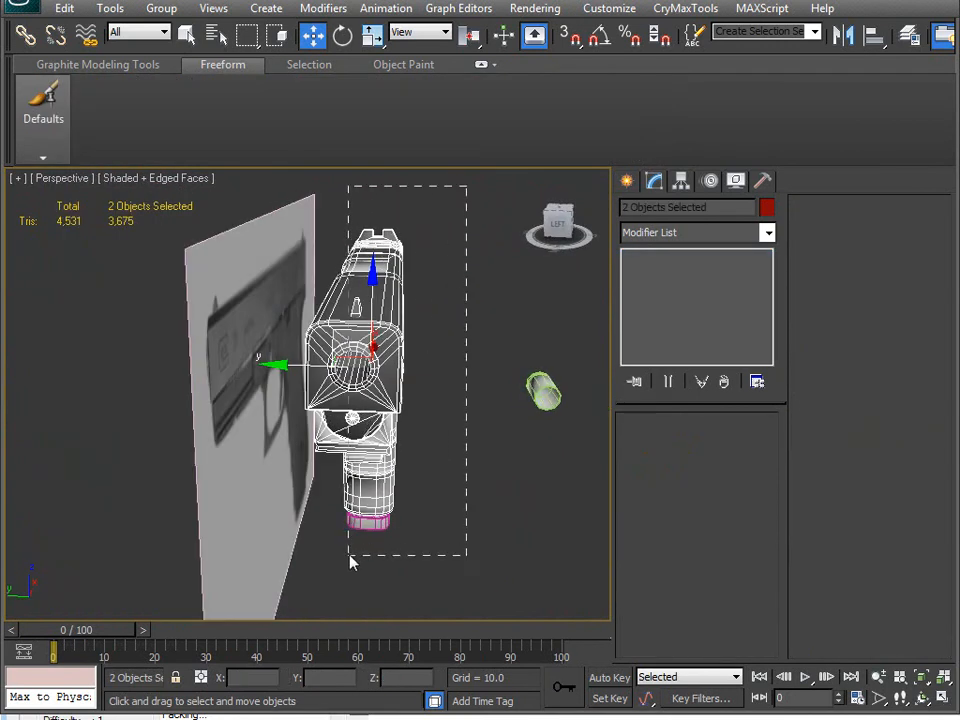
pyautogui.moveTo(330, 558); pyautogui.dragTo(330, 558)
pyautogui.keyDown('alt'); pyautogui.moveTo(372, 492); pyautogui.dragTo(274, 456, button='middle'); pyautogui.keyUp('alt')
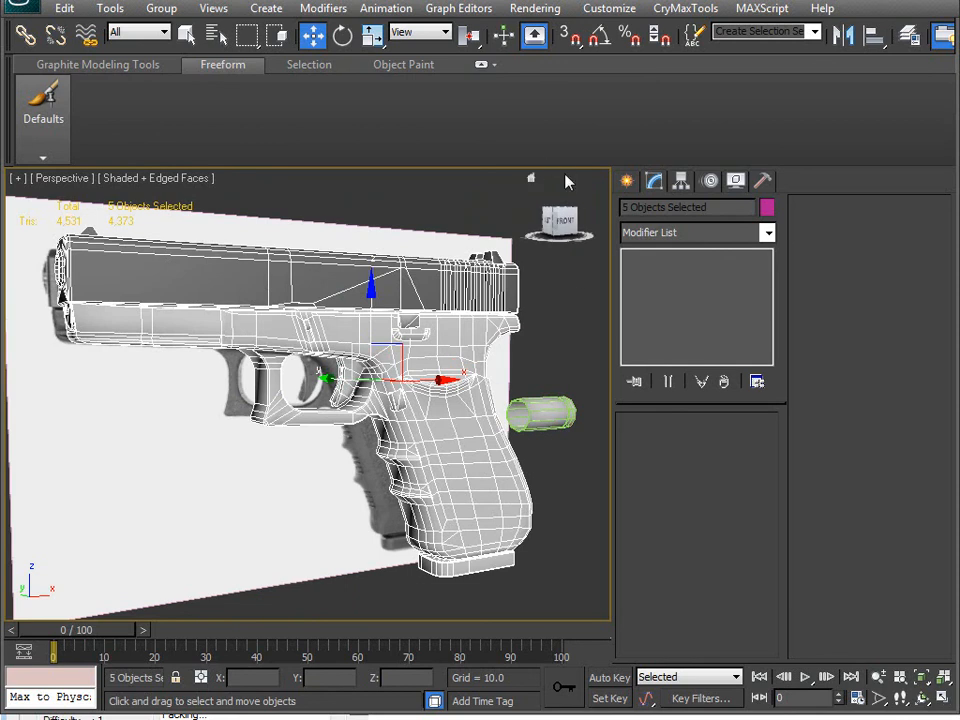
pyautogui.press('m')
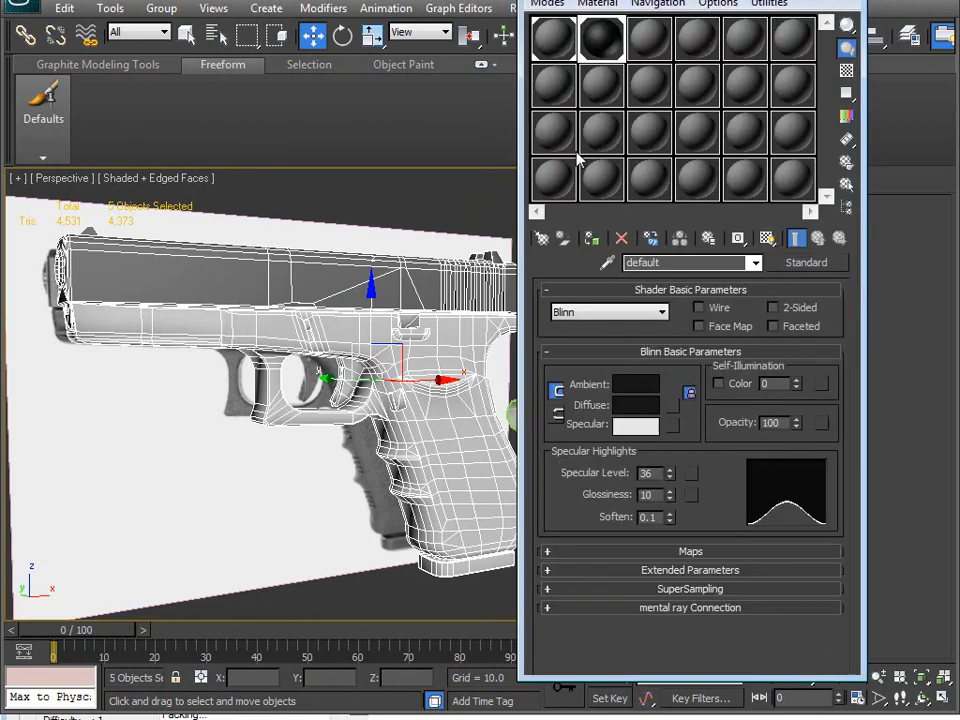
pyautogui.click(591, 240)
pyautogui.press('m')
# Turn off the edged-faces display and view the pistol in plain shading from an angle.
pyautogui.moveTo(372, 420); pyautogui.dragTo(290, 465, button='middle')
pyautogui.scroll(2, 388, 405)
pyautogui.moveTo(368, 343)
pyautogui.keyDown('alt'); pyautogui.mouseDown(button='middle')
pyautogui.moveTo(343, 343)
pyautogui.moveTo(246, 476)
pyautogui.moveTo(268, 454)
pyautogui.moveTo(349, 424)
pyautogui.moveTo(301, 413)
pyautogui.moveTo(381, 465)
pyautogui.moveTo(403, 467)
pyautogui.moveTo(313, 431)
pyautogui.moveTo(336, 418)
pyautogui.moveTo(311, 420)
pyautogui.moveTo(380, 263)
pyautogui.moveTo(456, 334)
pyautogui.moveTo(463, 437)
pyautogui.moveTo(431, 480)
pyautogui.moveTo(378, 474)
pyautogui.mouseUp(button='middle'); pyautogui.keyUp('alt')
pyautogui.press('F4')
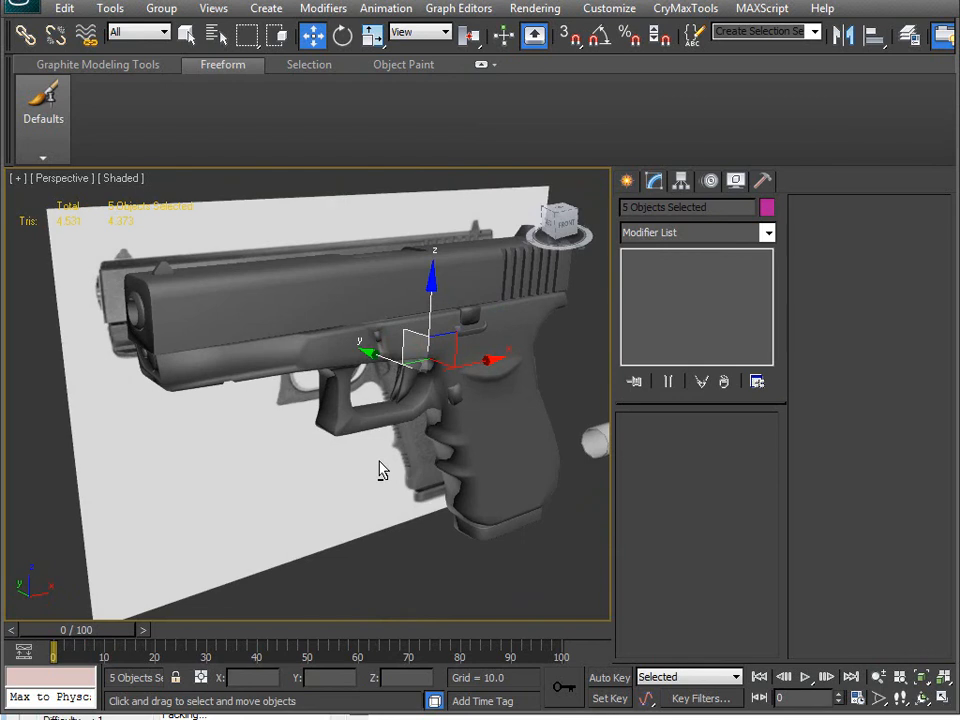